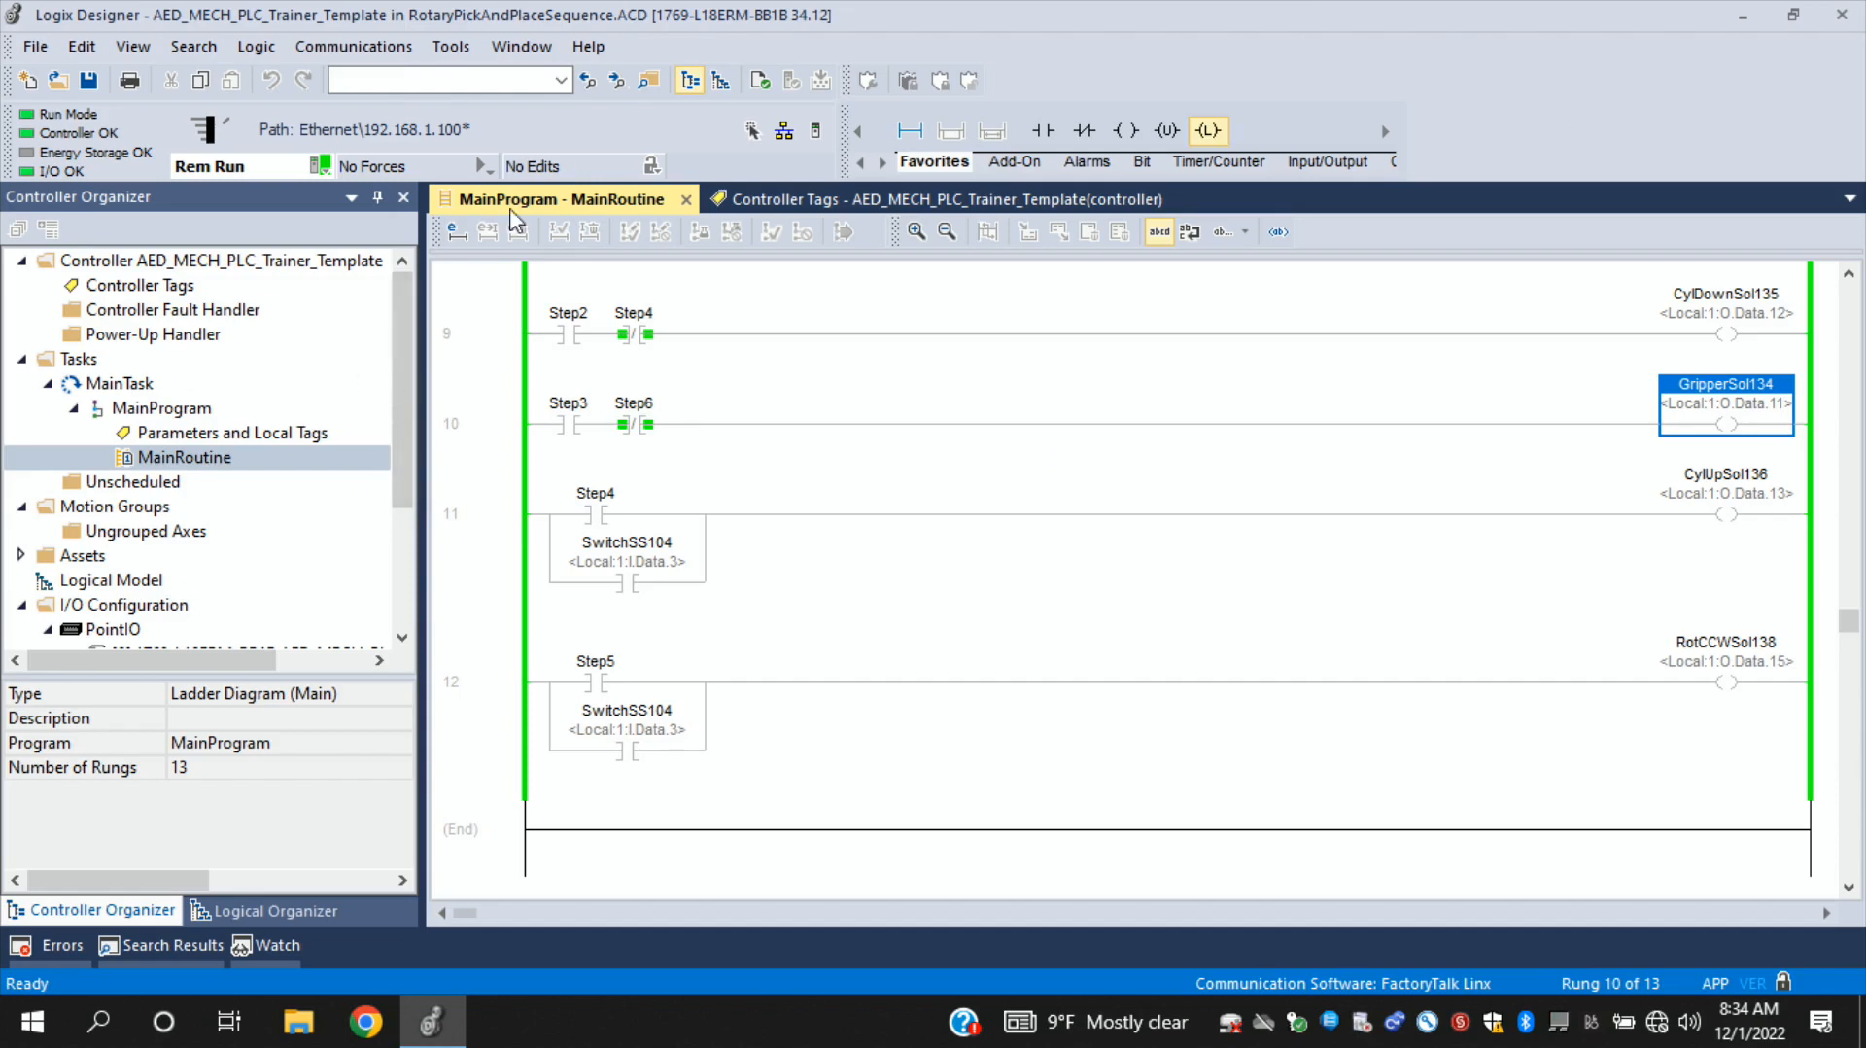
- Switch from the Logix Designer ladder program to FactoryTalk View Studio by launching it
click(1741, 19)
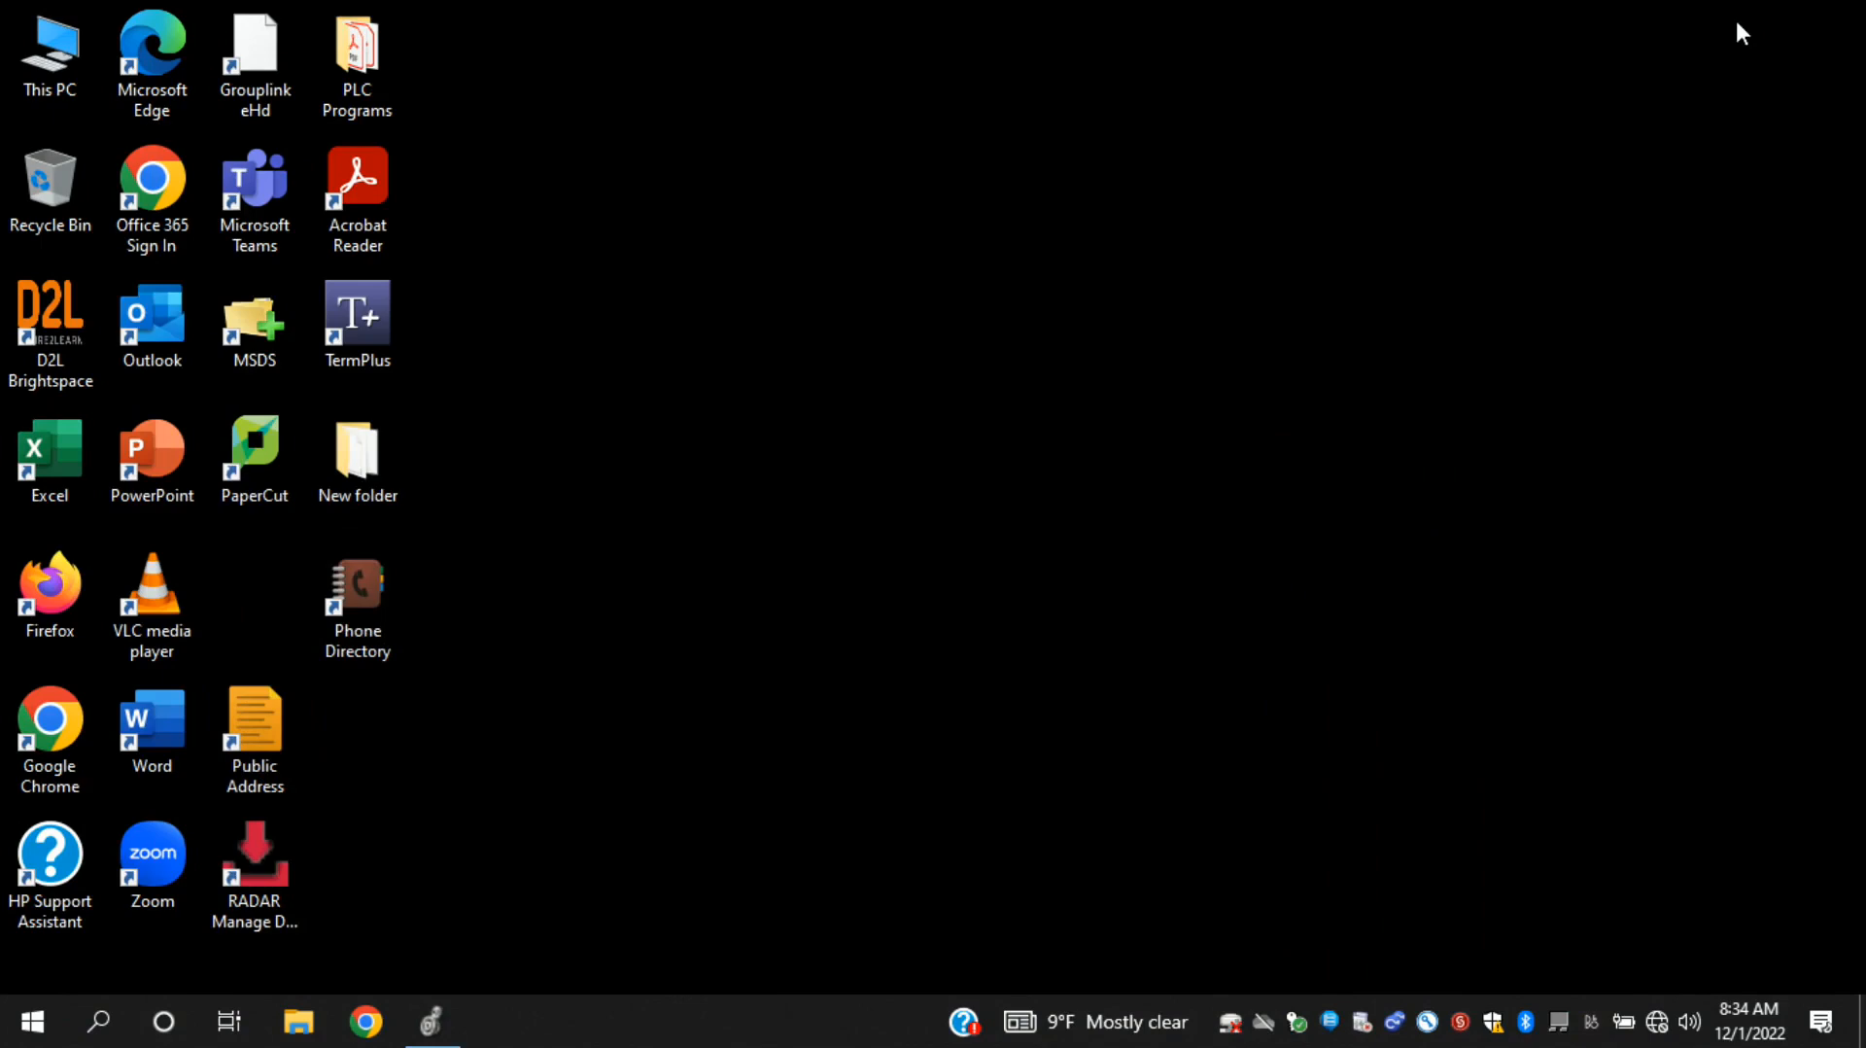
key(super)
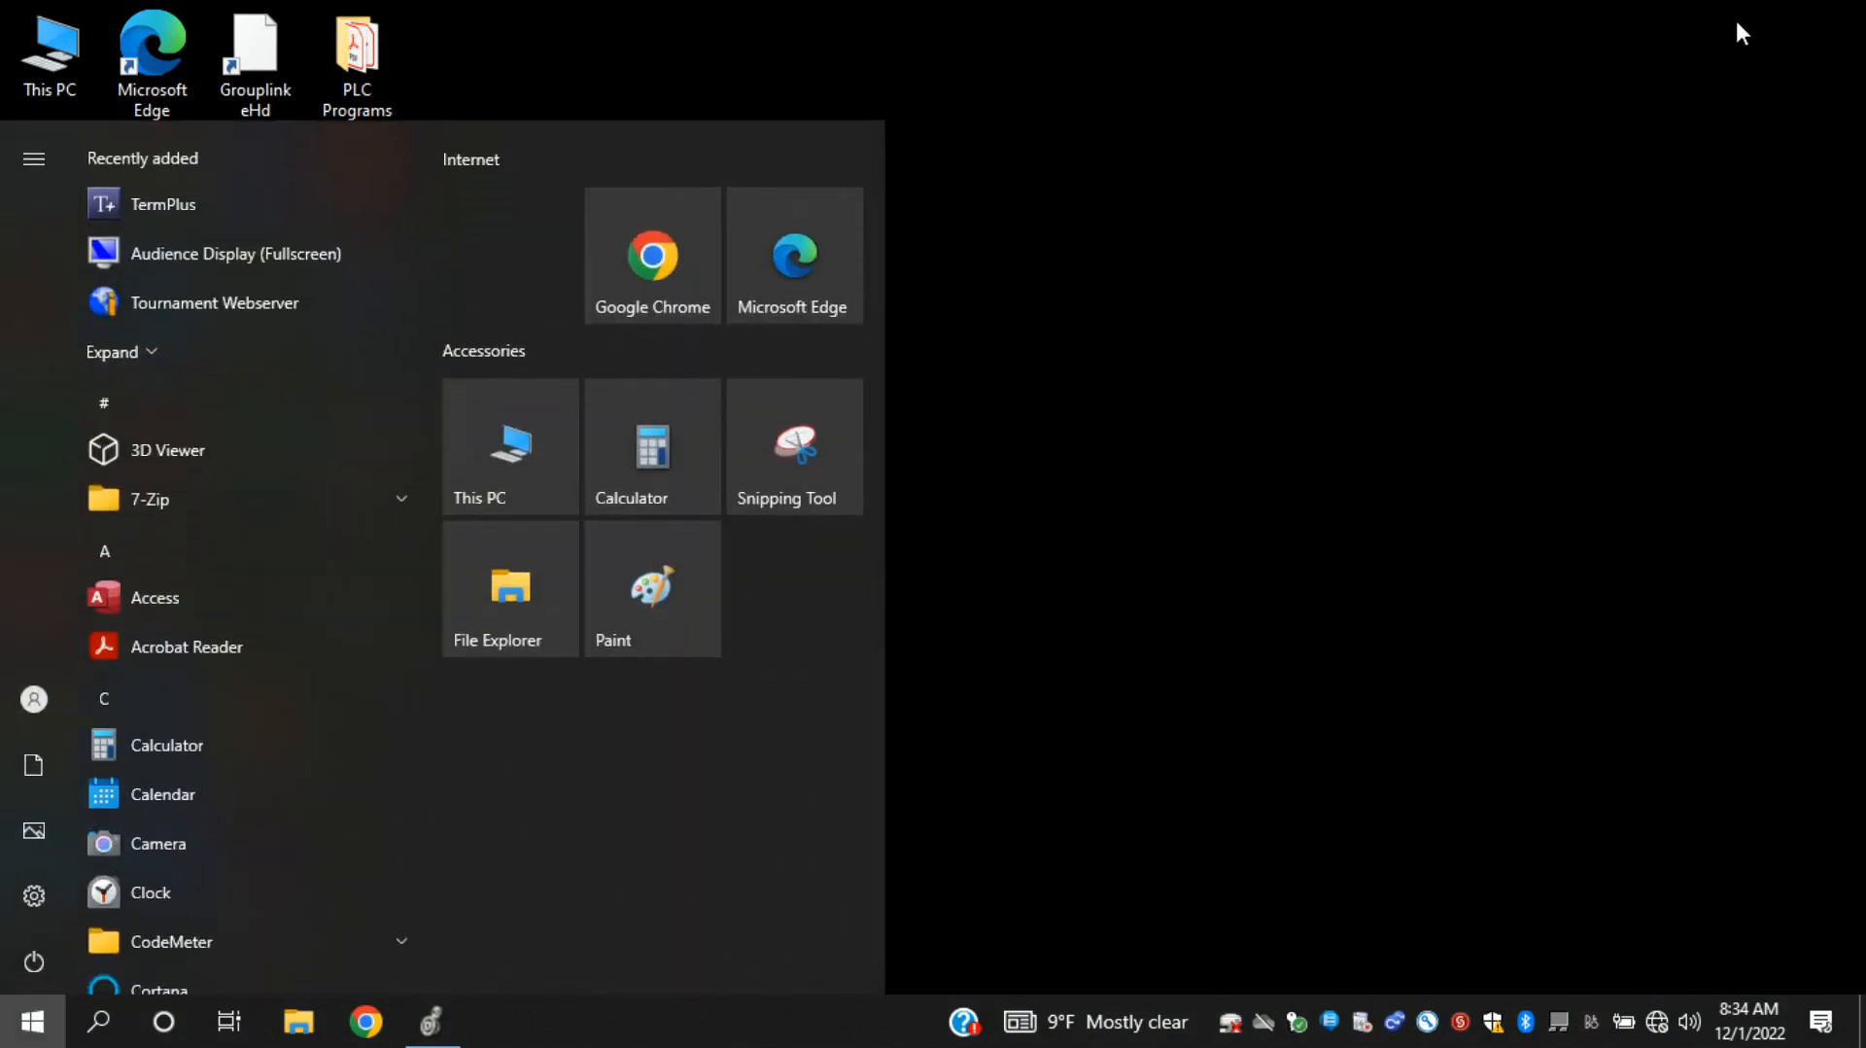
text(fact)
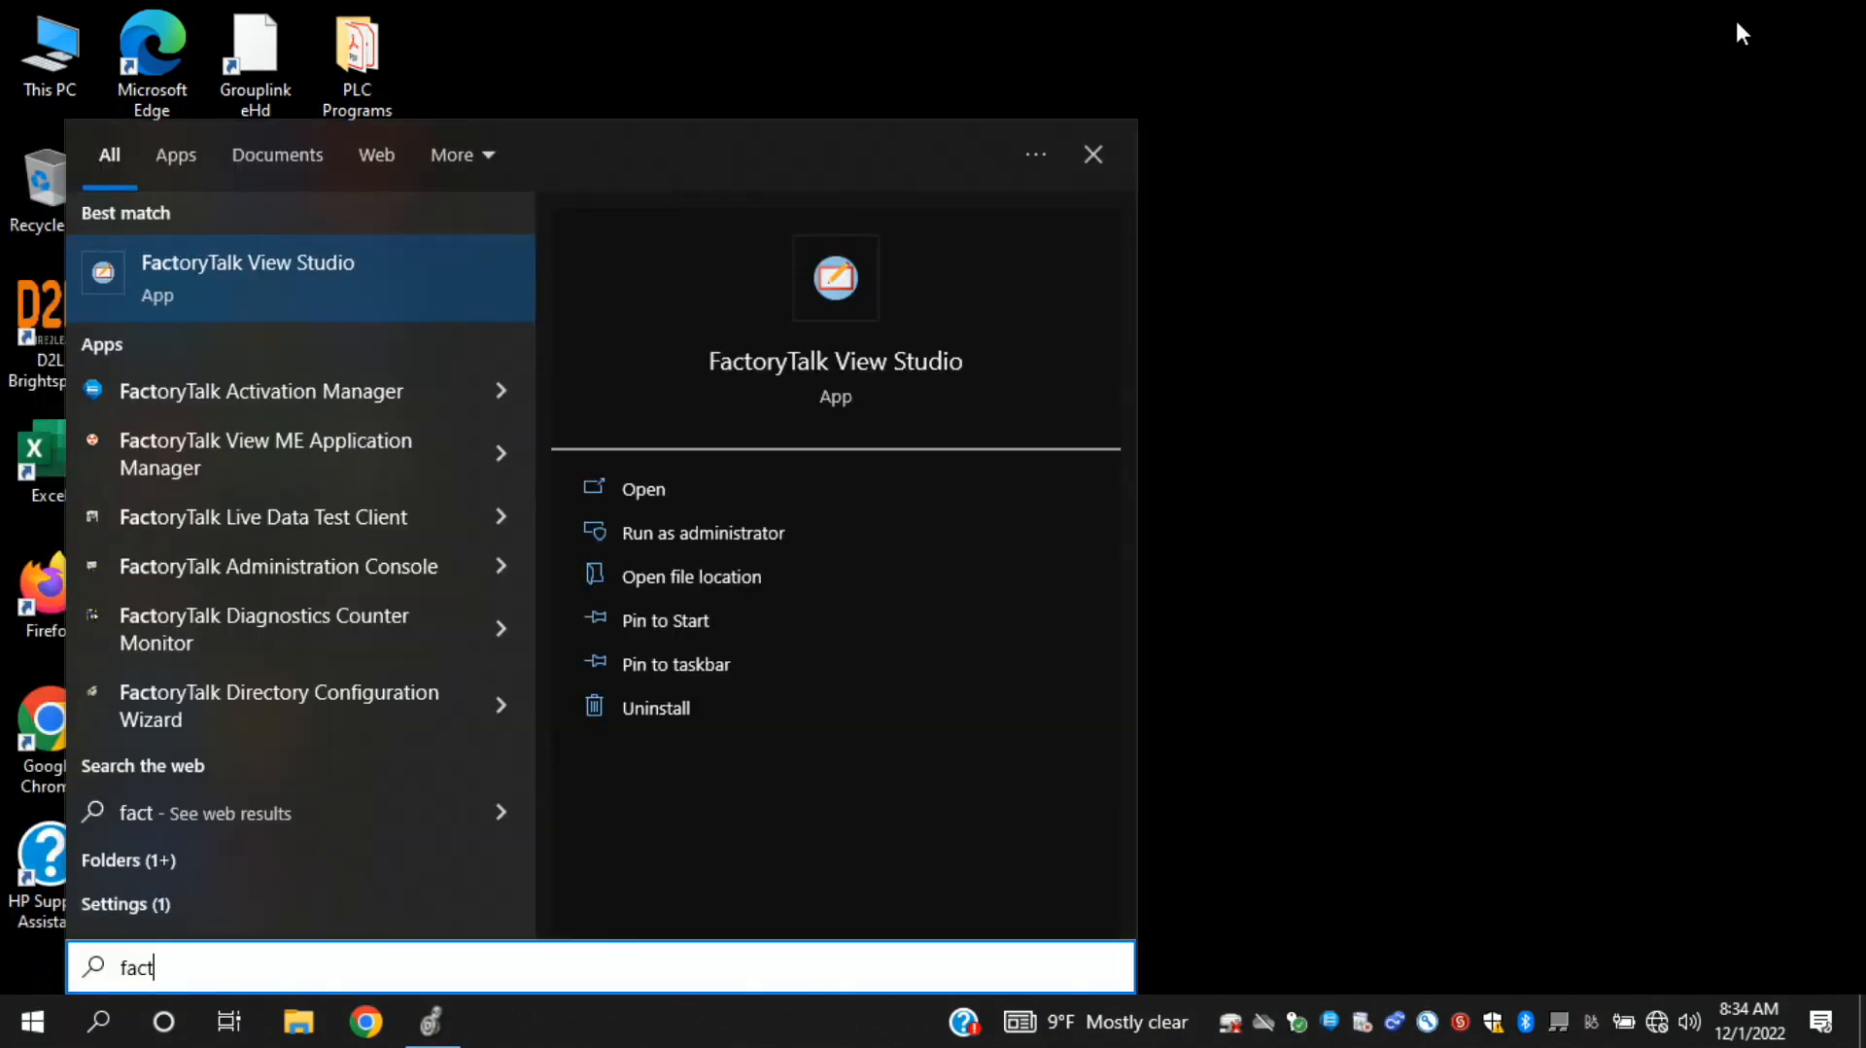
click(195, 275)
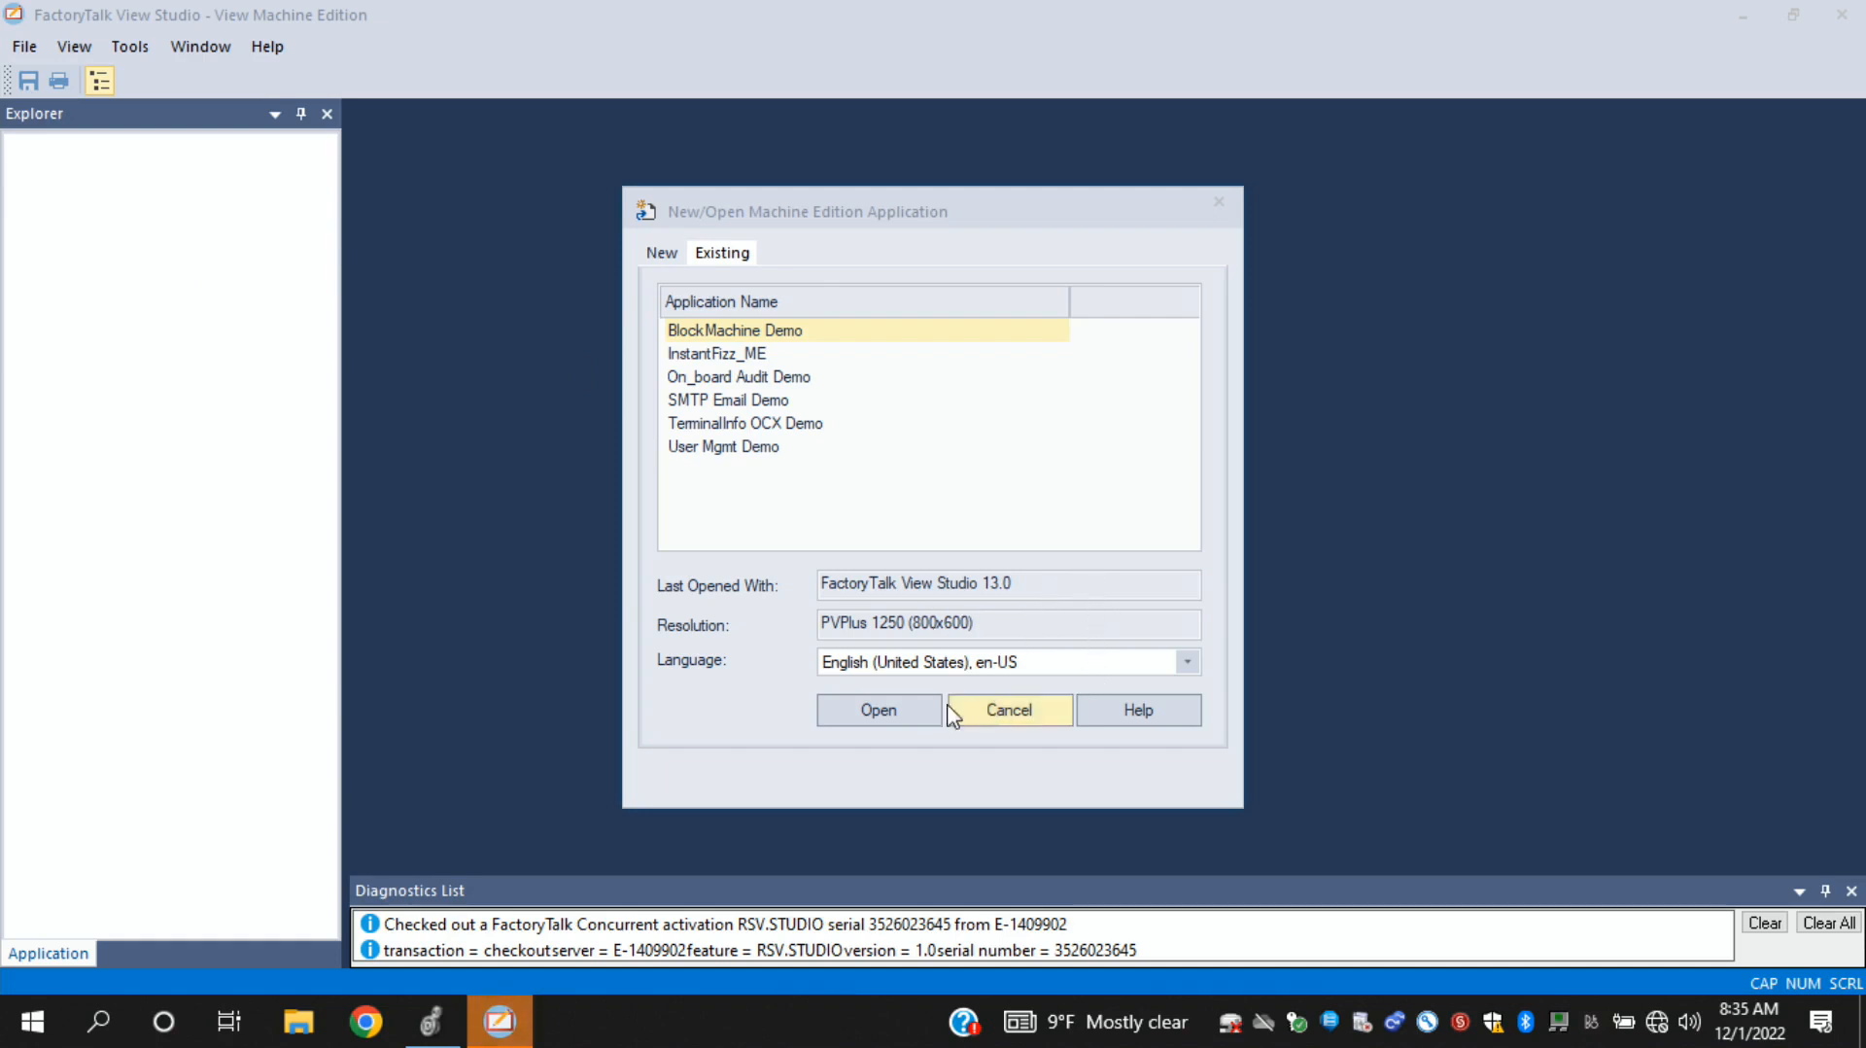
- Begin a new Machine Edition application and name it HMIStarter
click(669, 256)
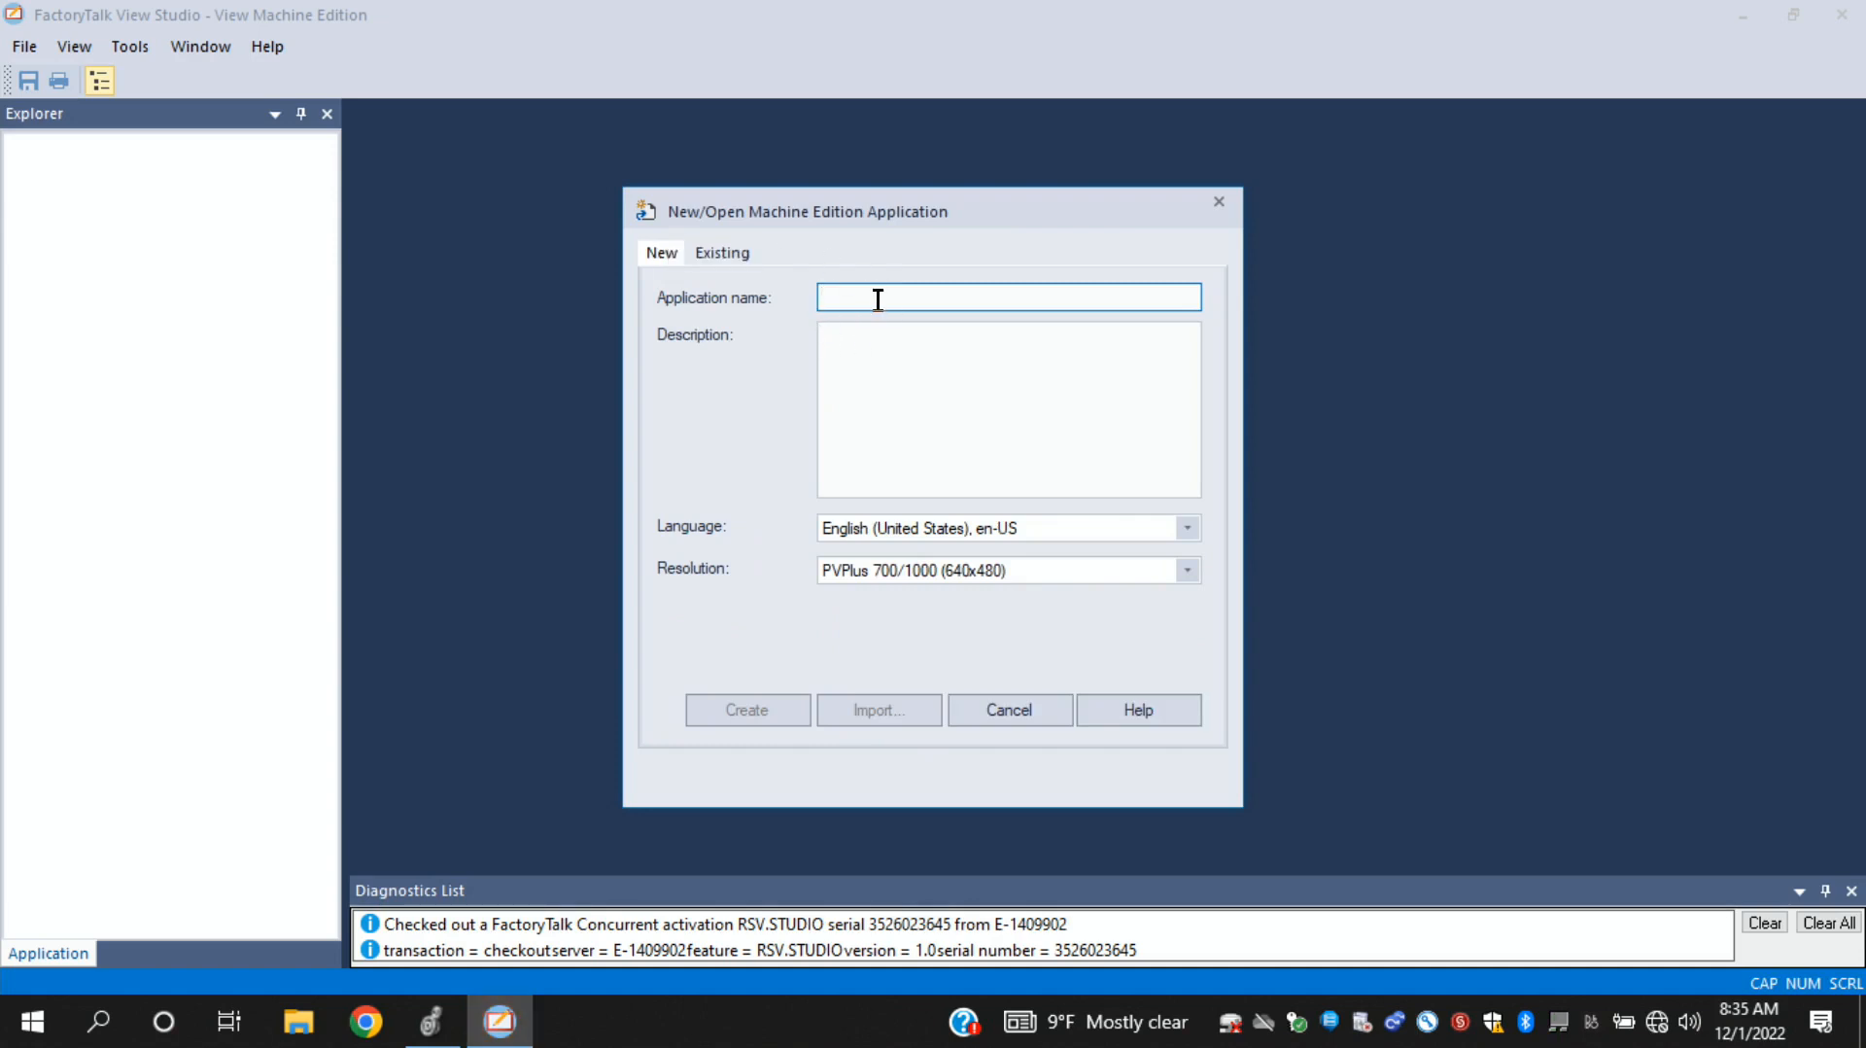
text(HMI)
key(BackSpace)
text(Str)
key(BackSpace)
text(arter)
- Create the application at PVPlus 7 Standard/Performance 6"/7" (640x480) resolution, with the MER executed on PanelView Plus 7 Standard
click(1185, 574)
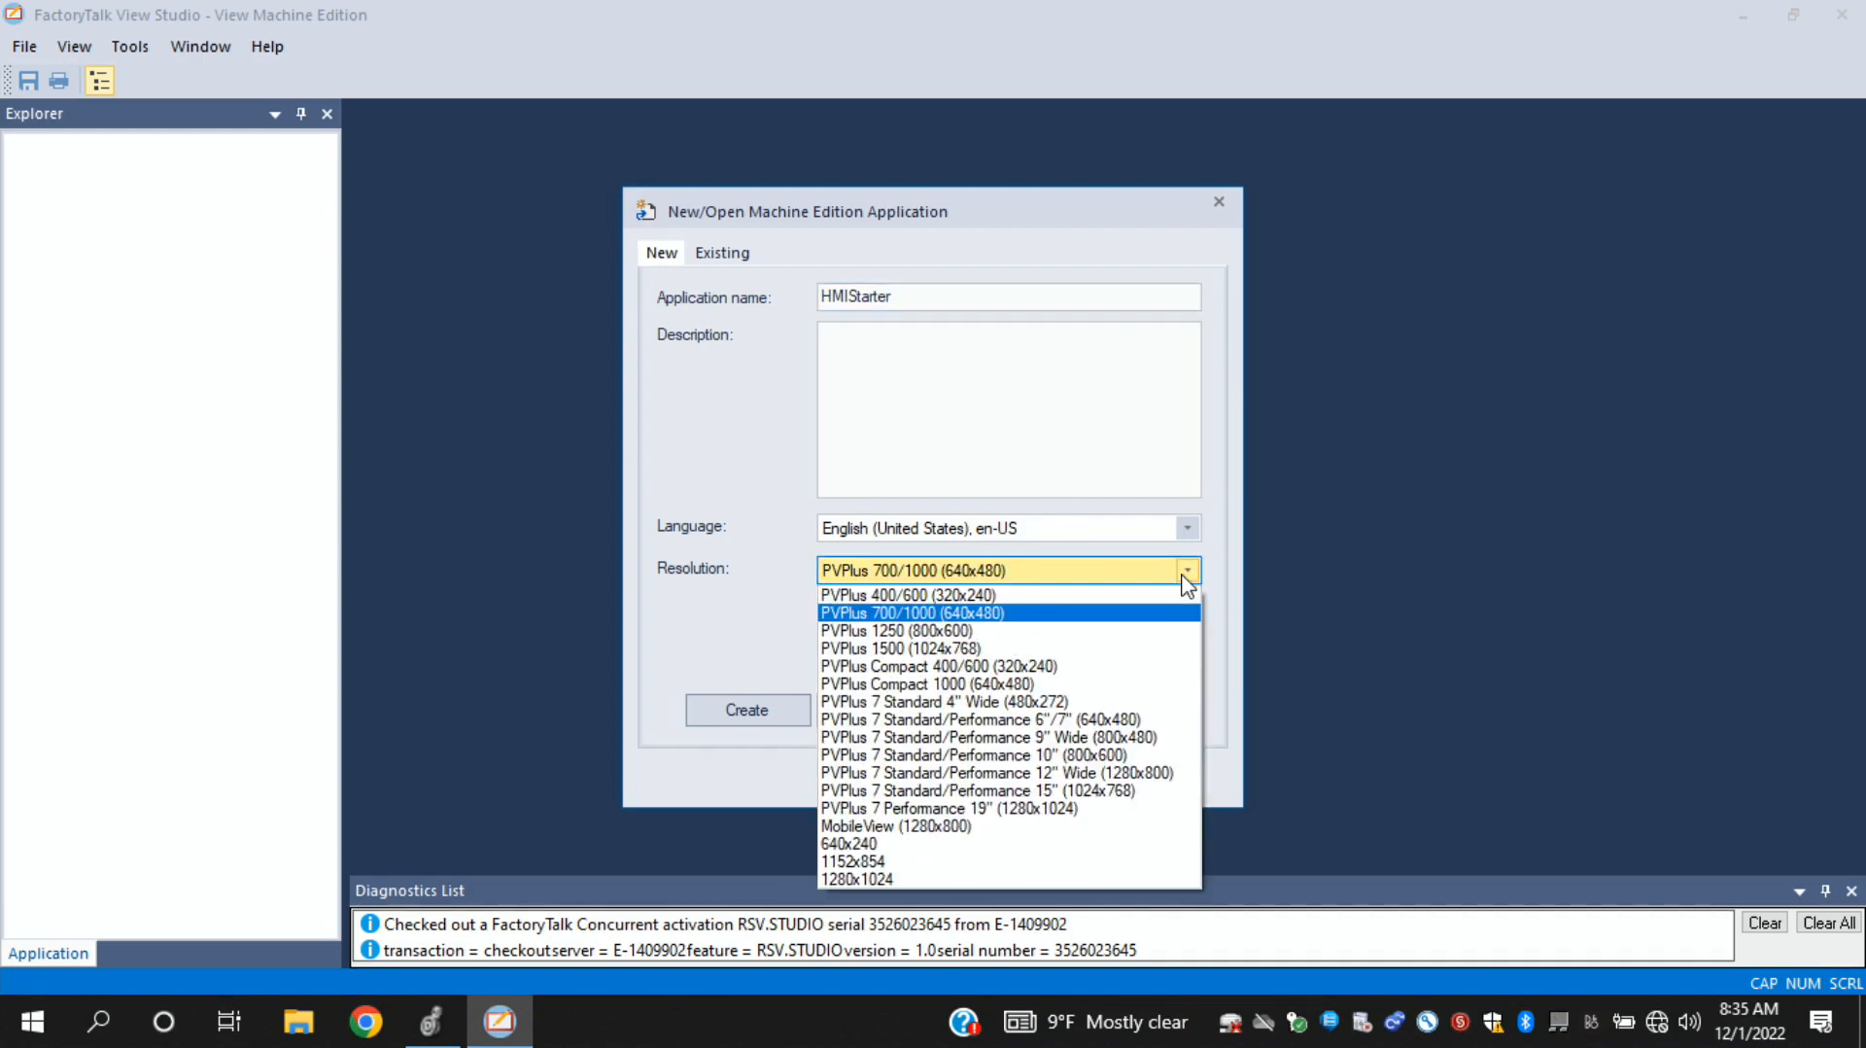
click(984, 721)
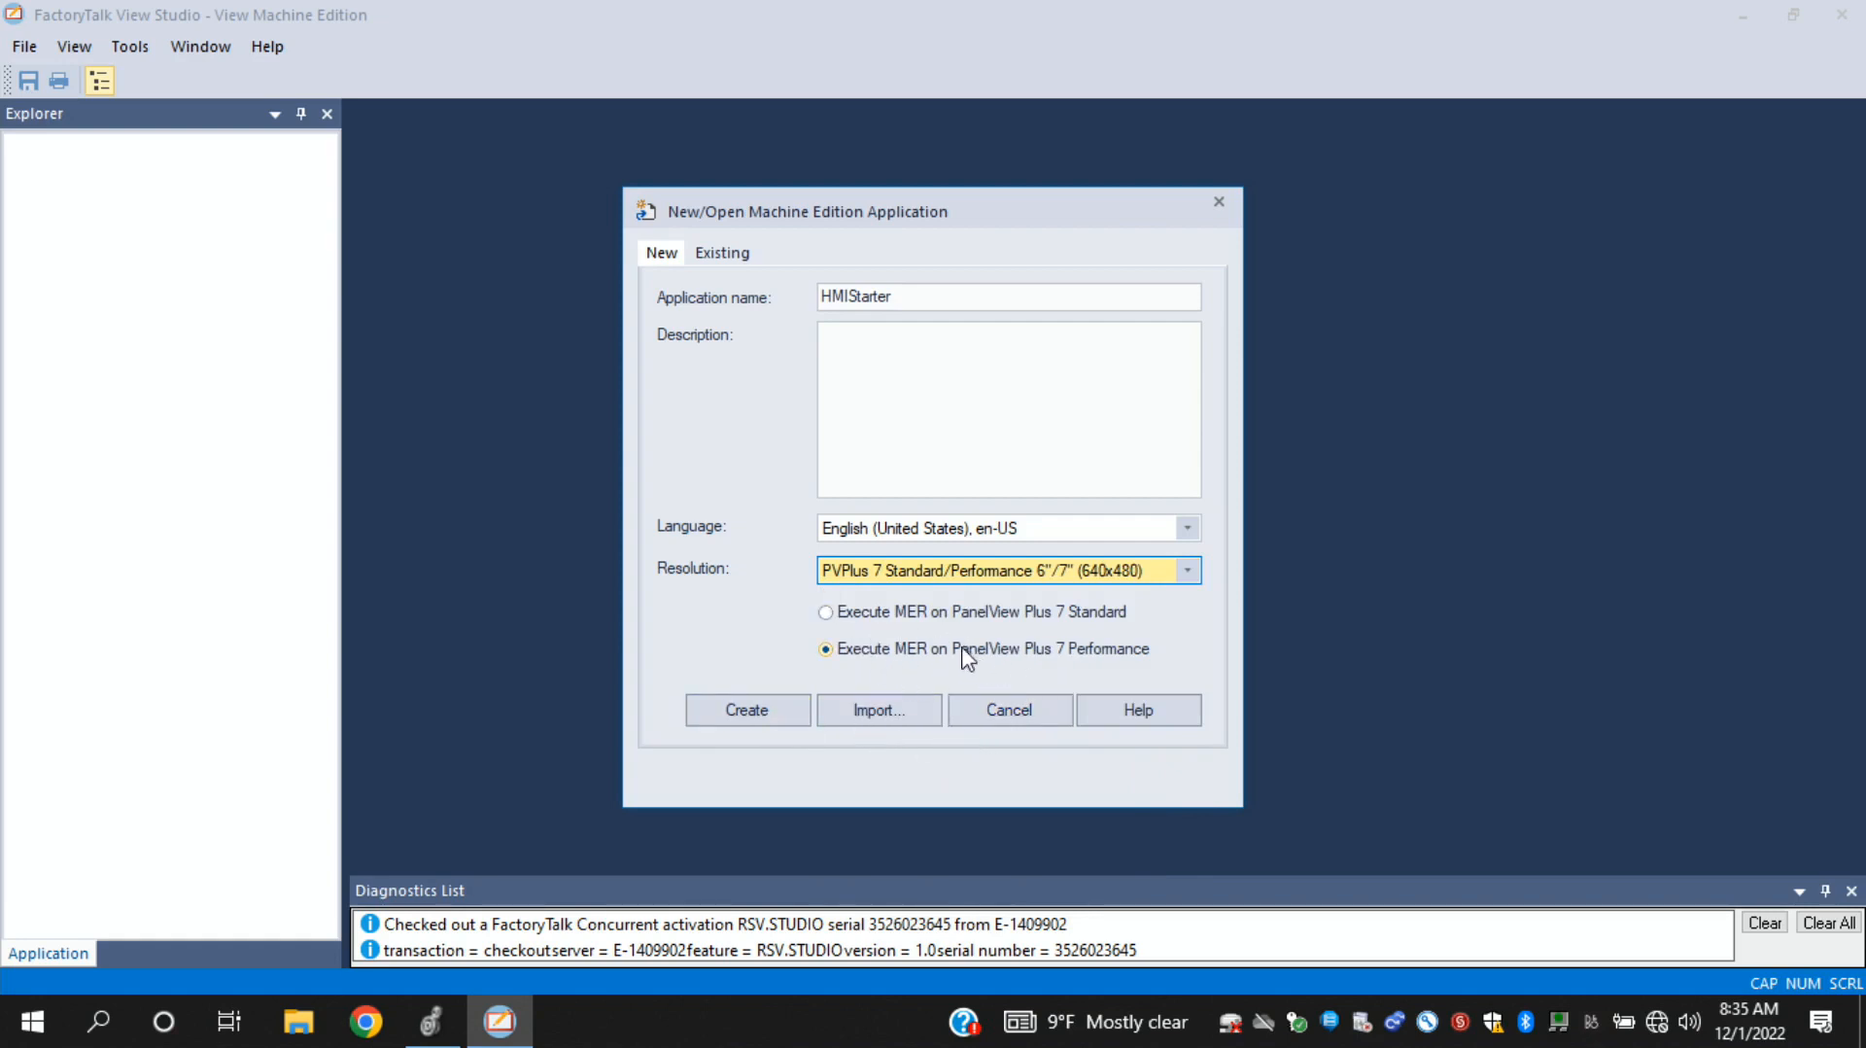
click(829, 615)
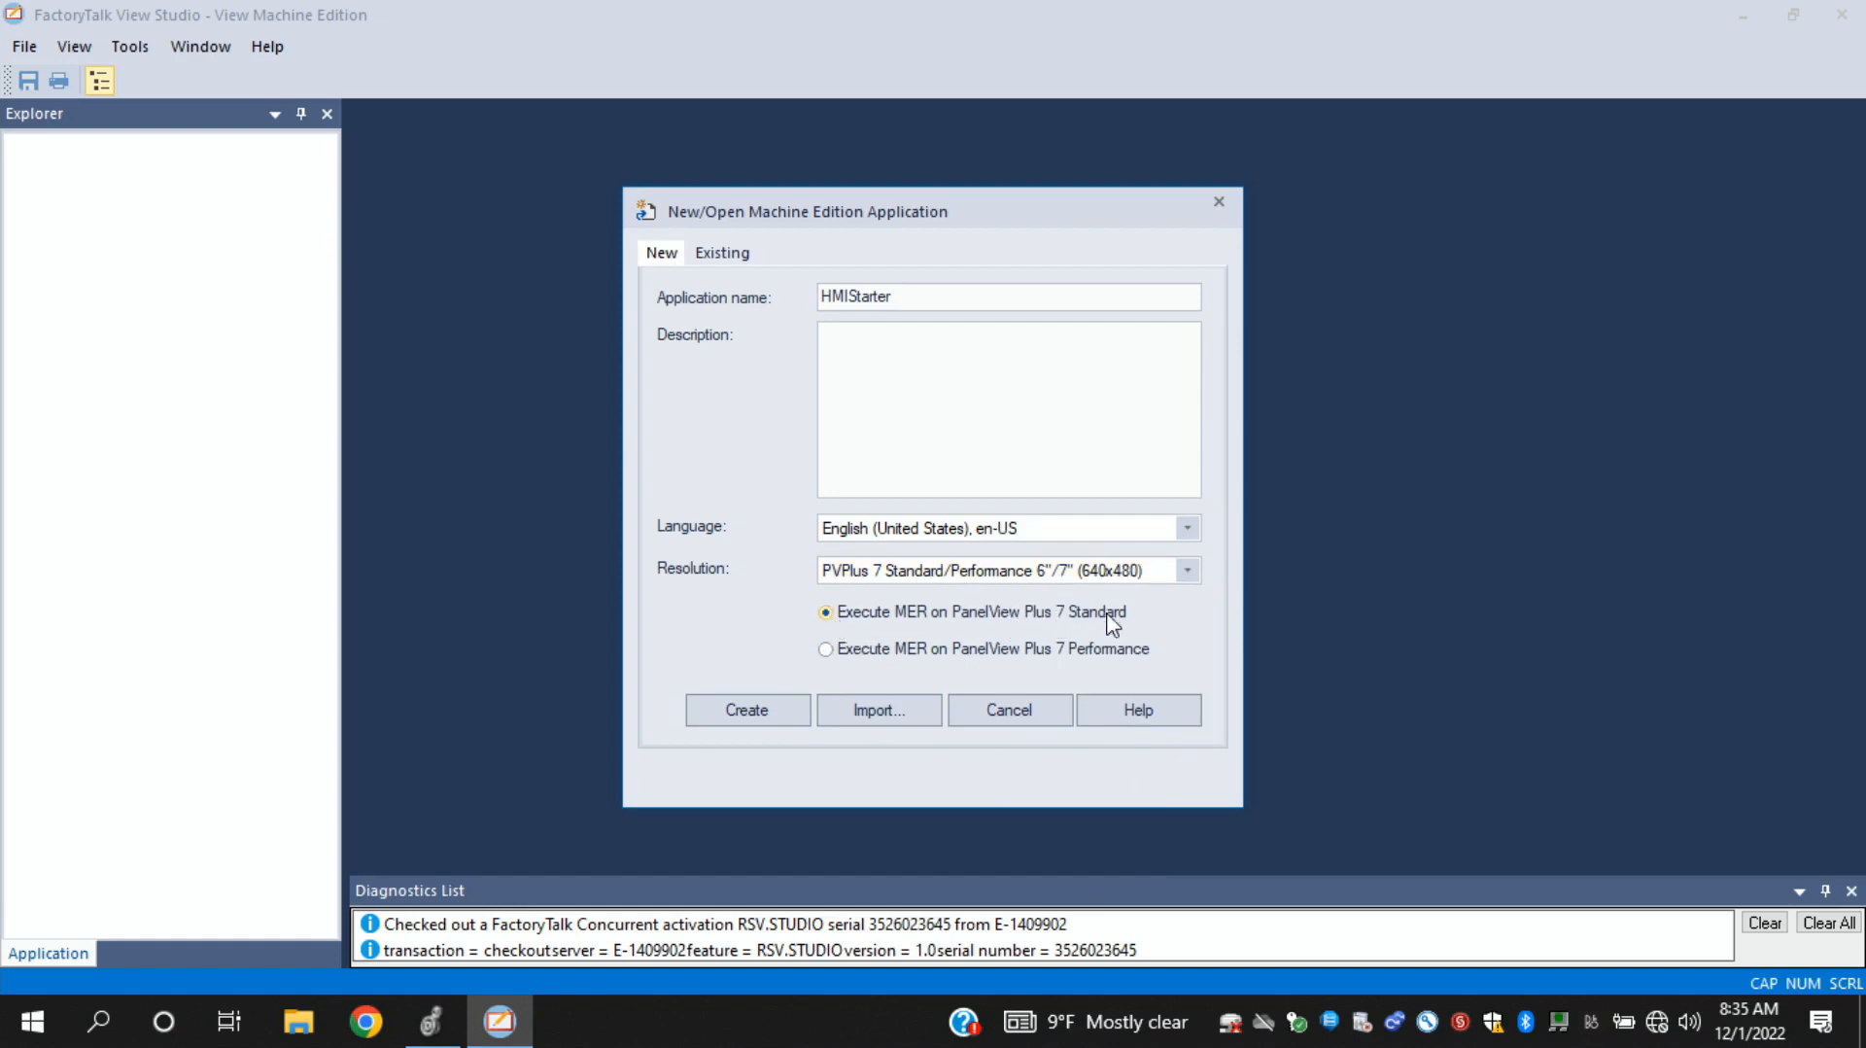
click(773, 709)
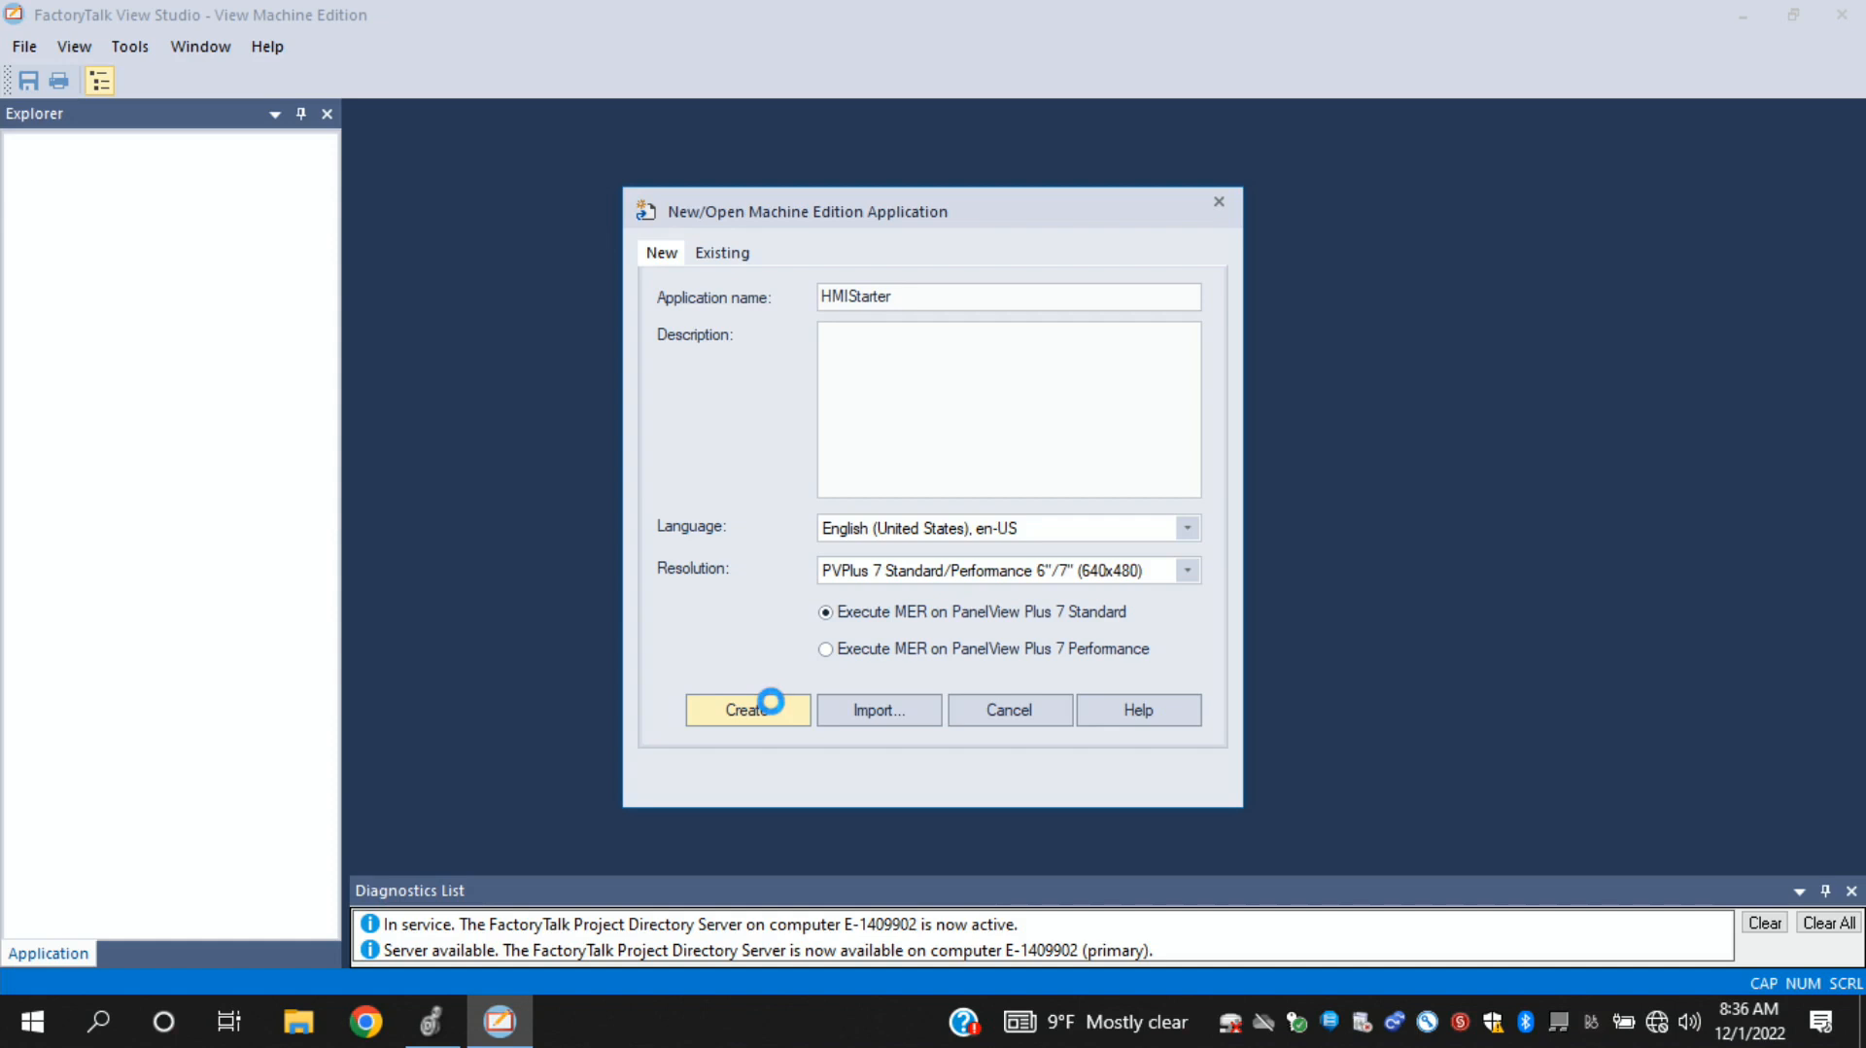
click(771, 703)
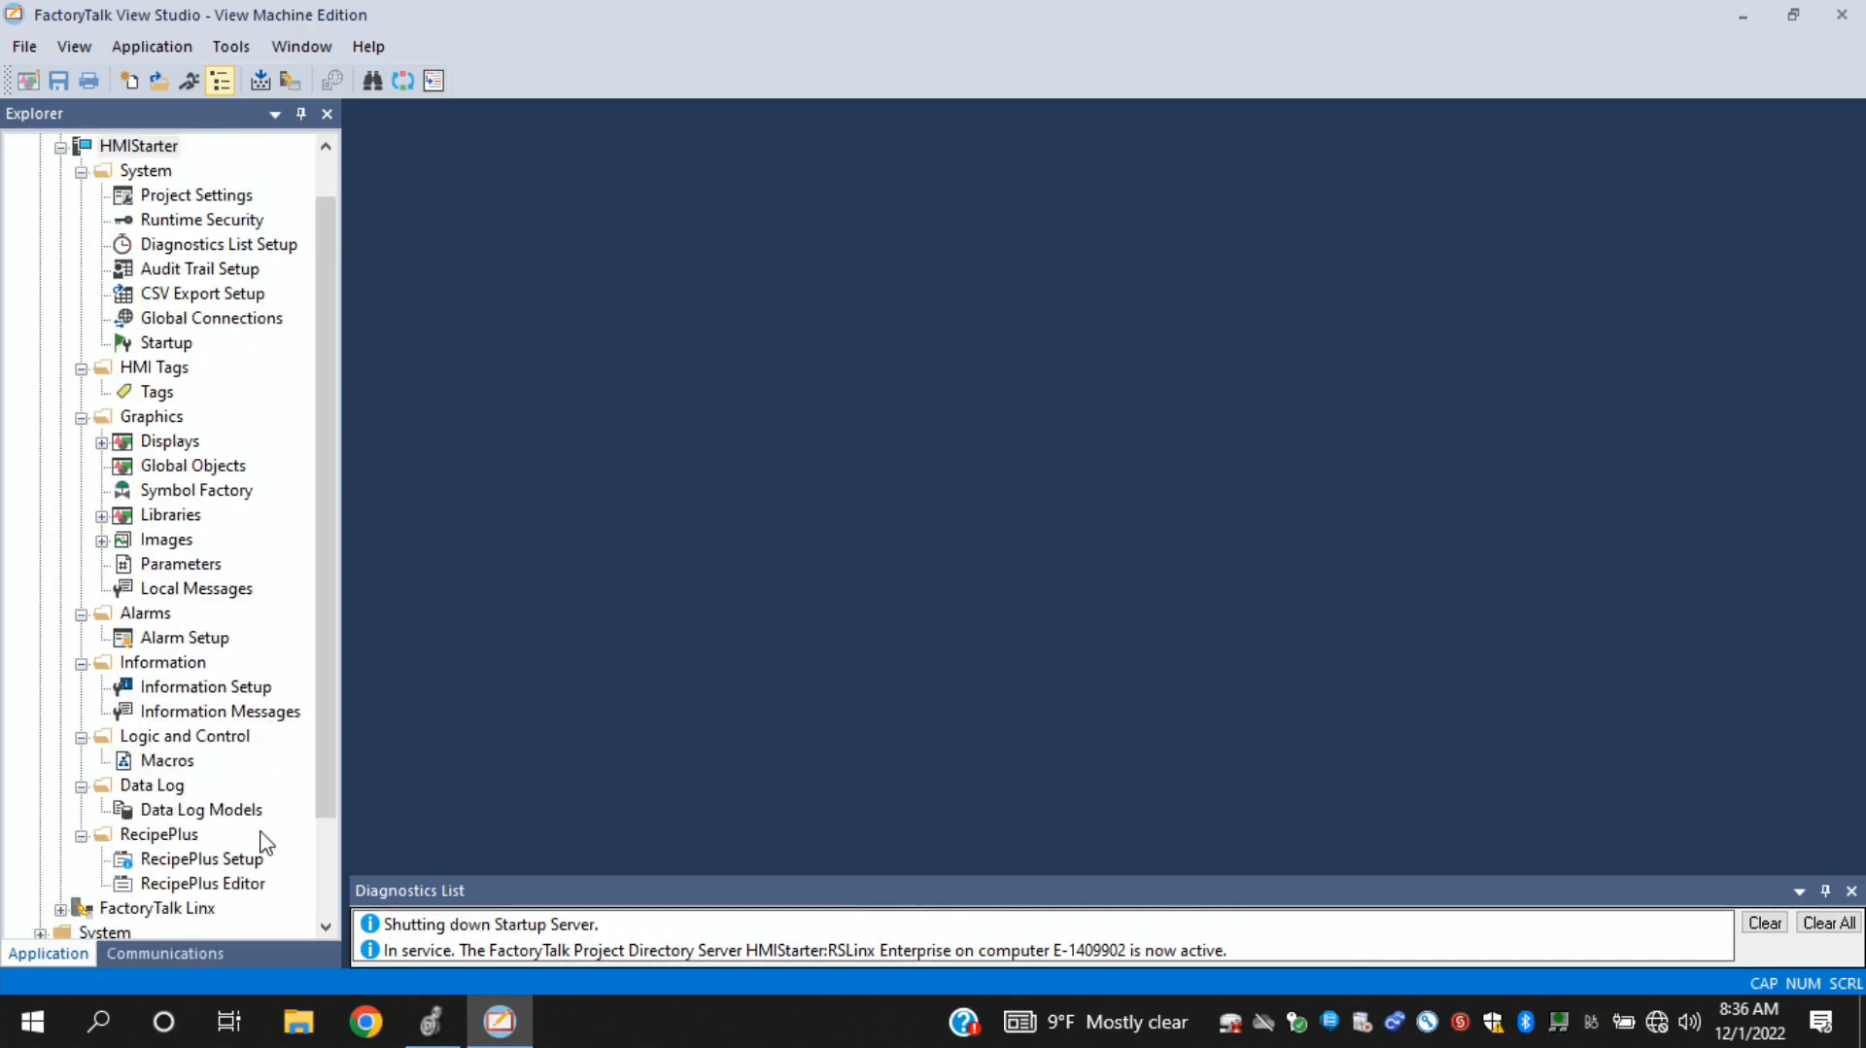
- Open the FactoryTalk Linx Communication Setup and create a new runtime configuration
drag(325, 777, 320, 906)
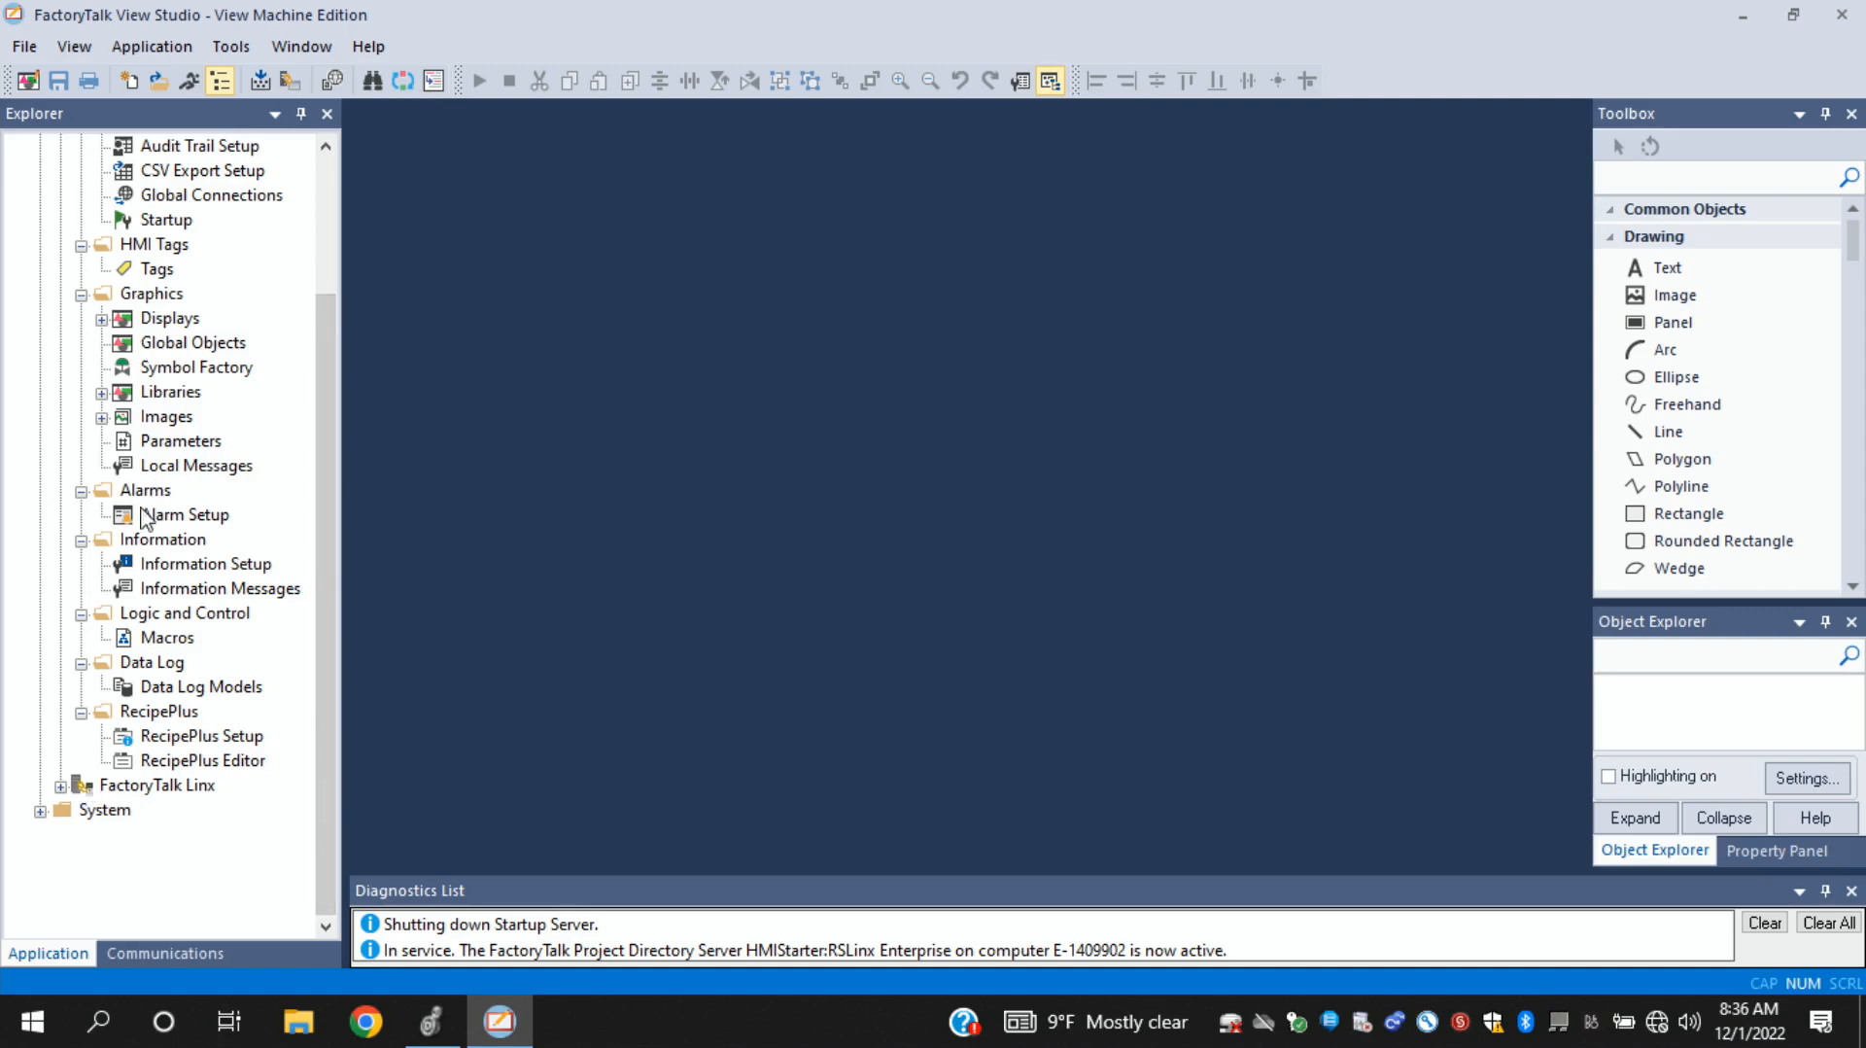
click(60, 786)
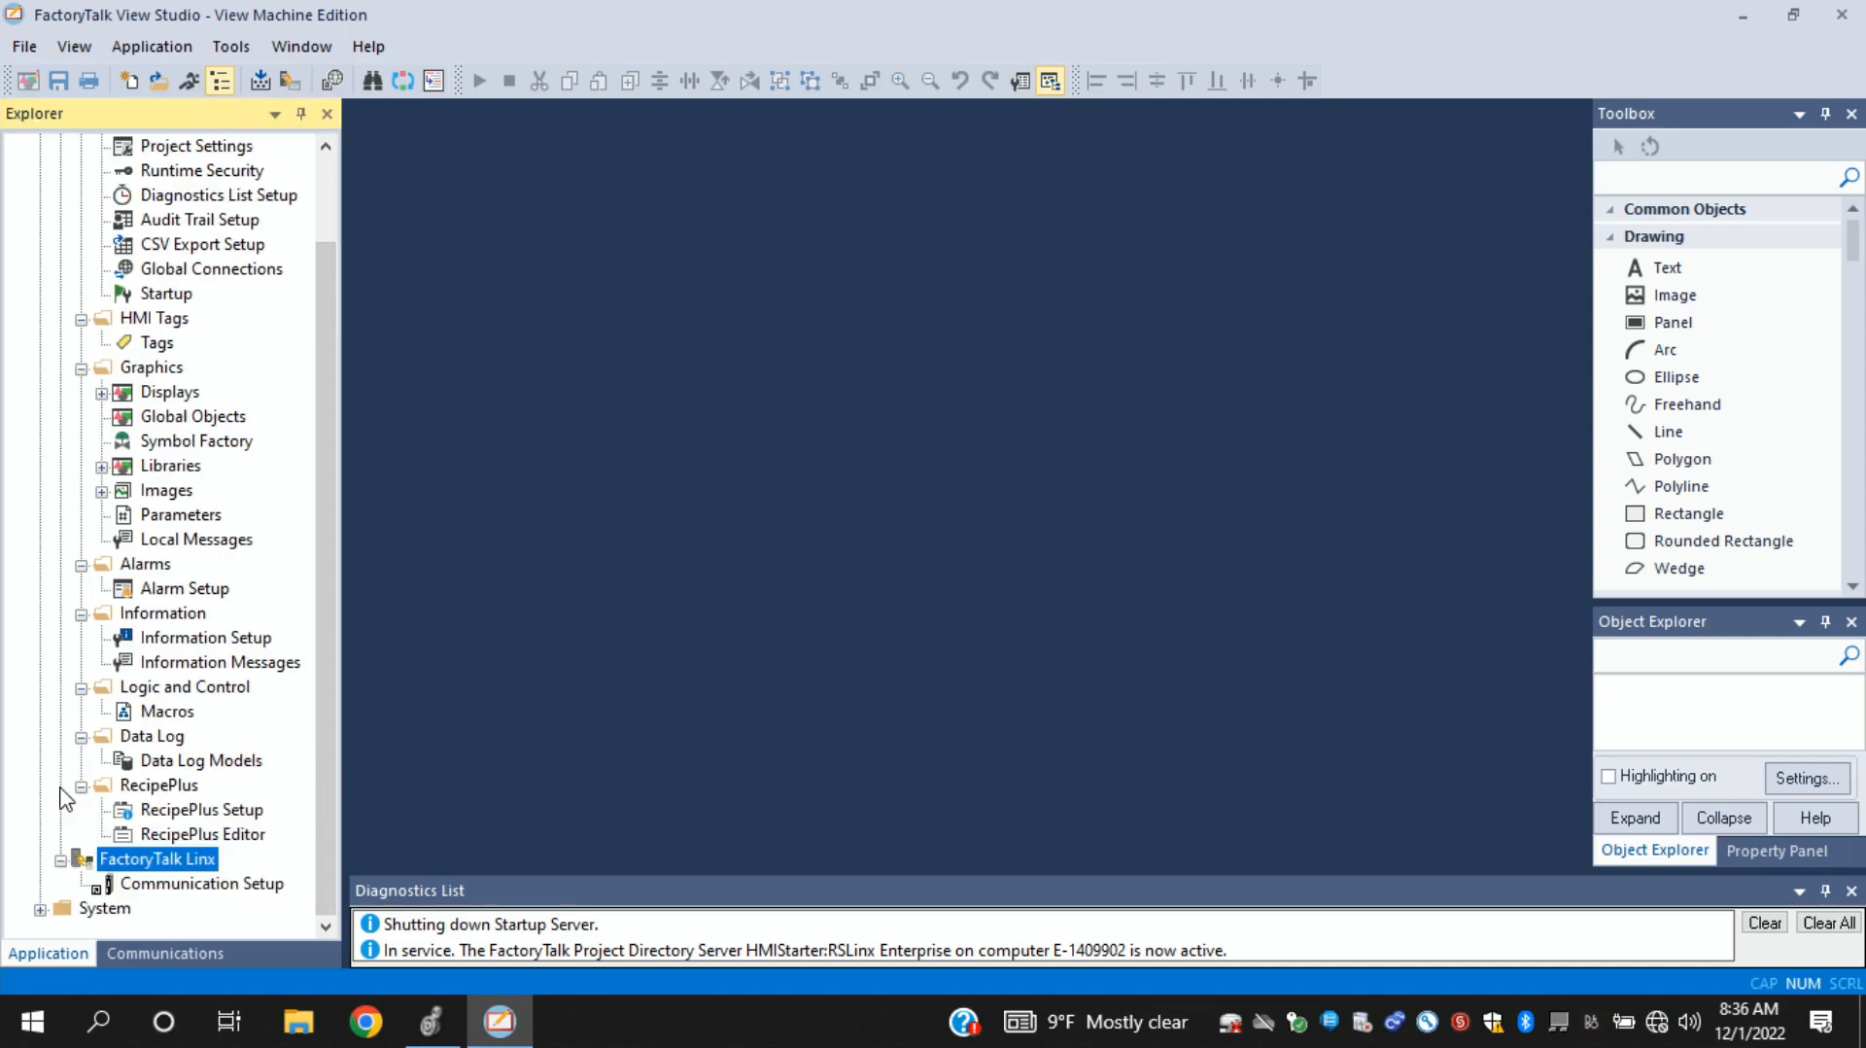
click(178, 892)
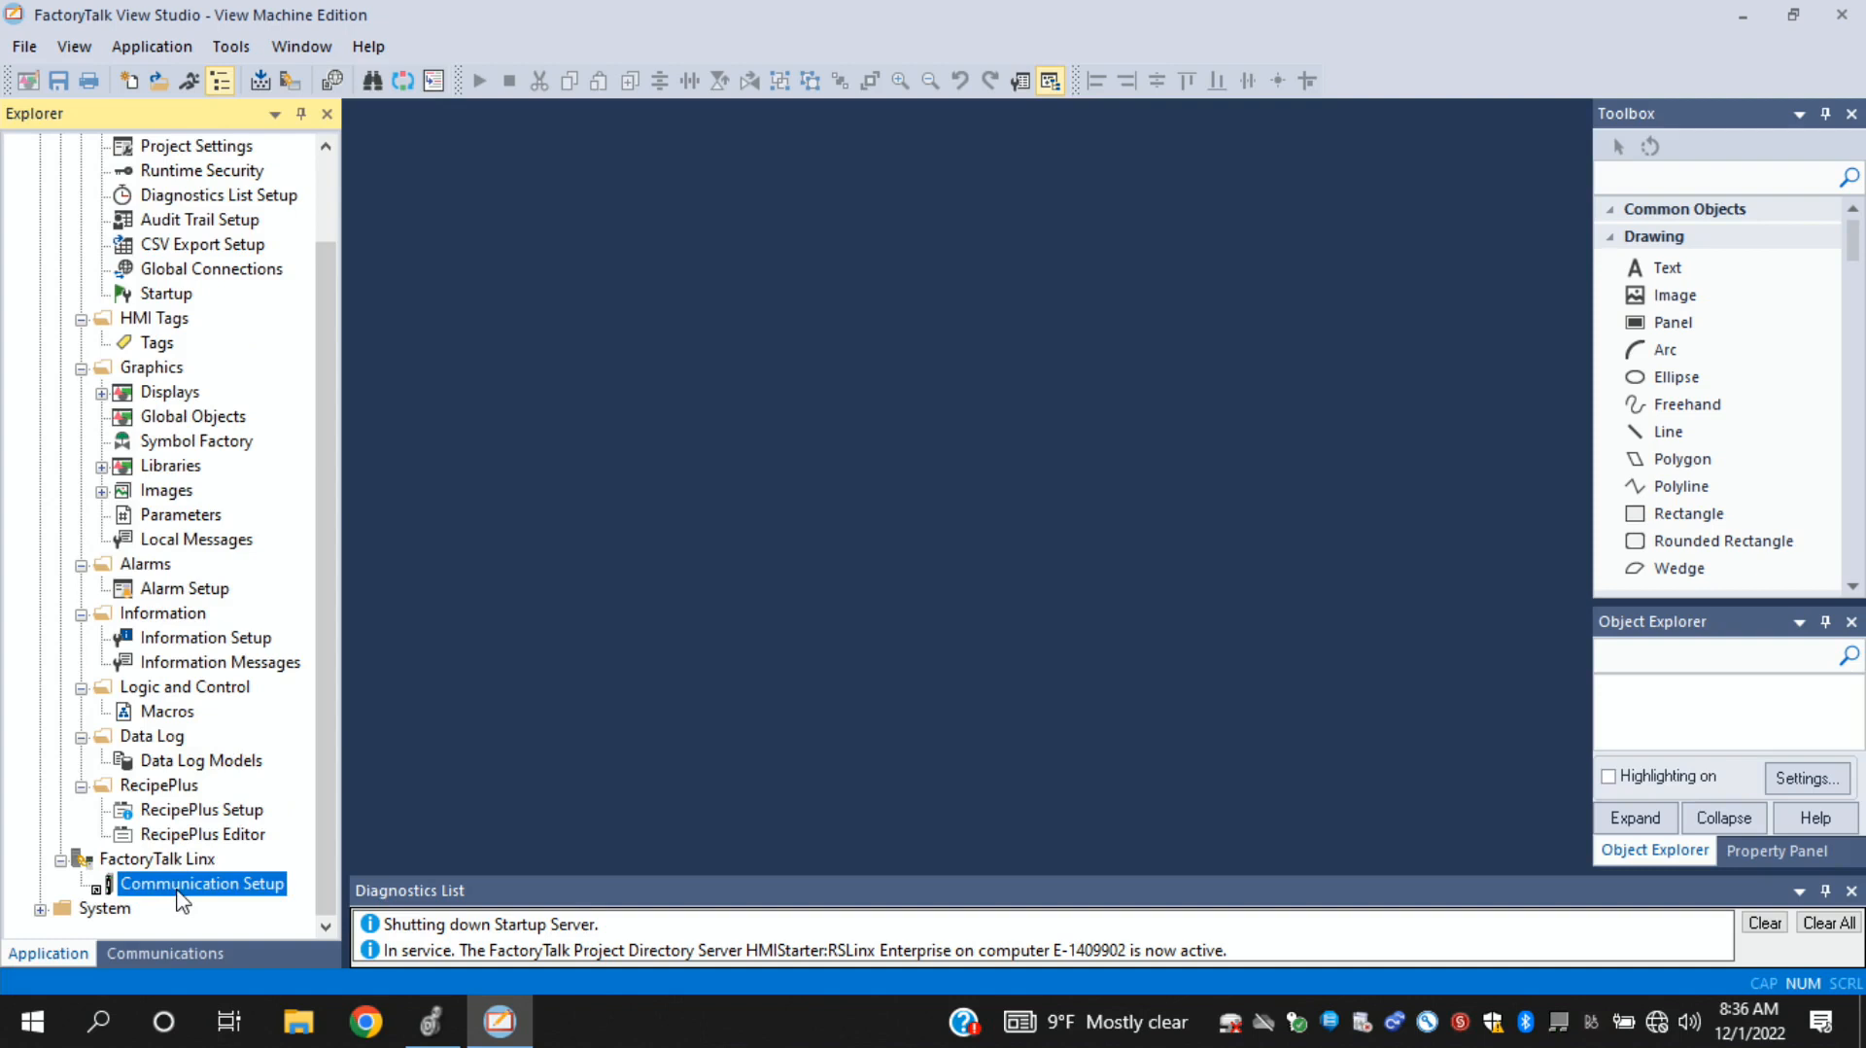
double_click(168, 884)
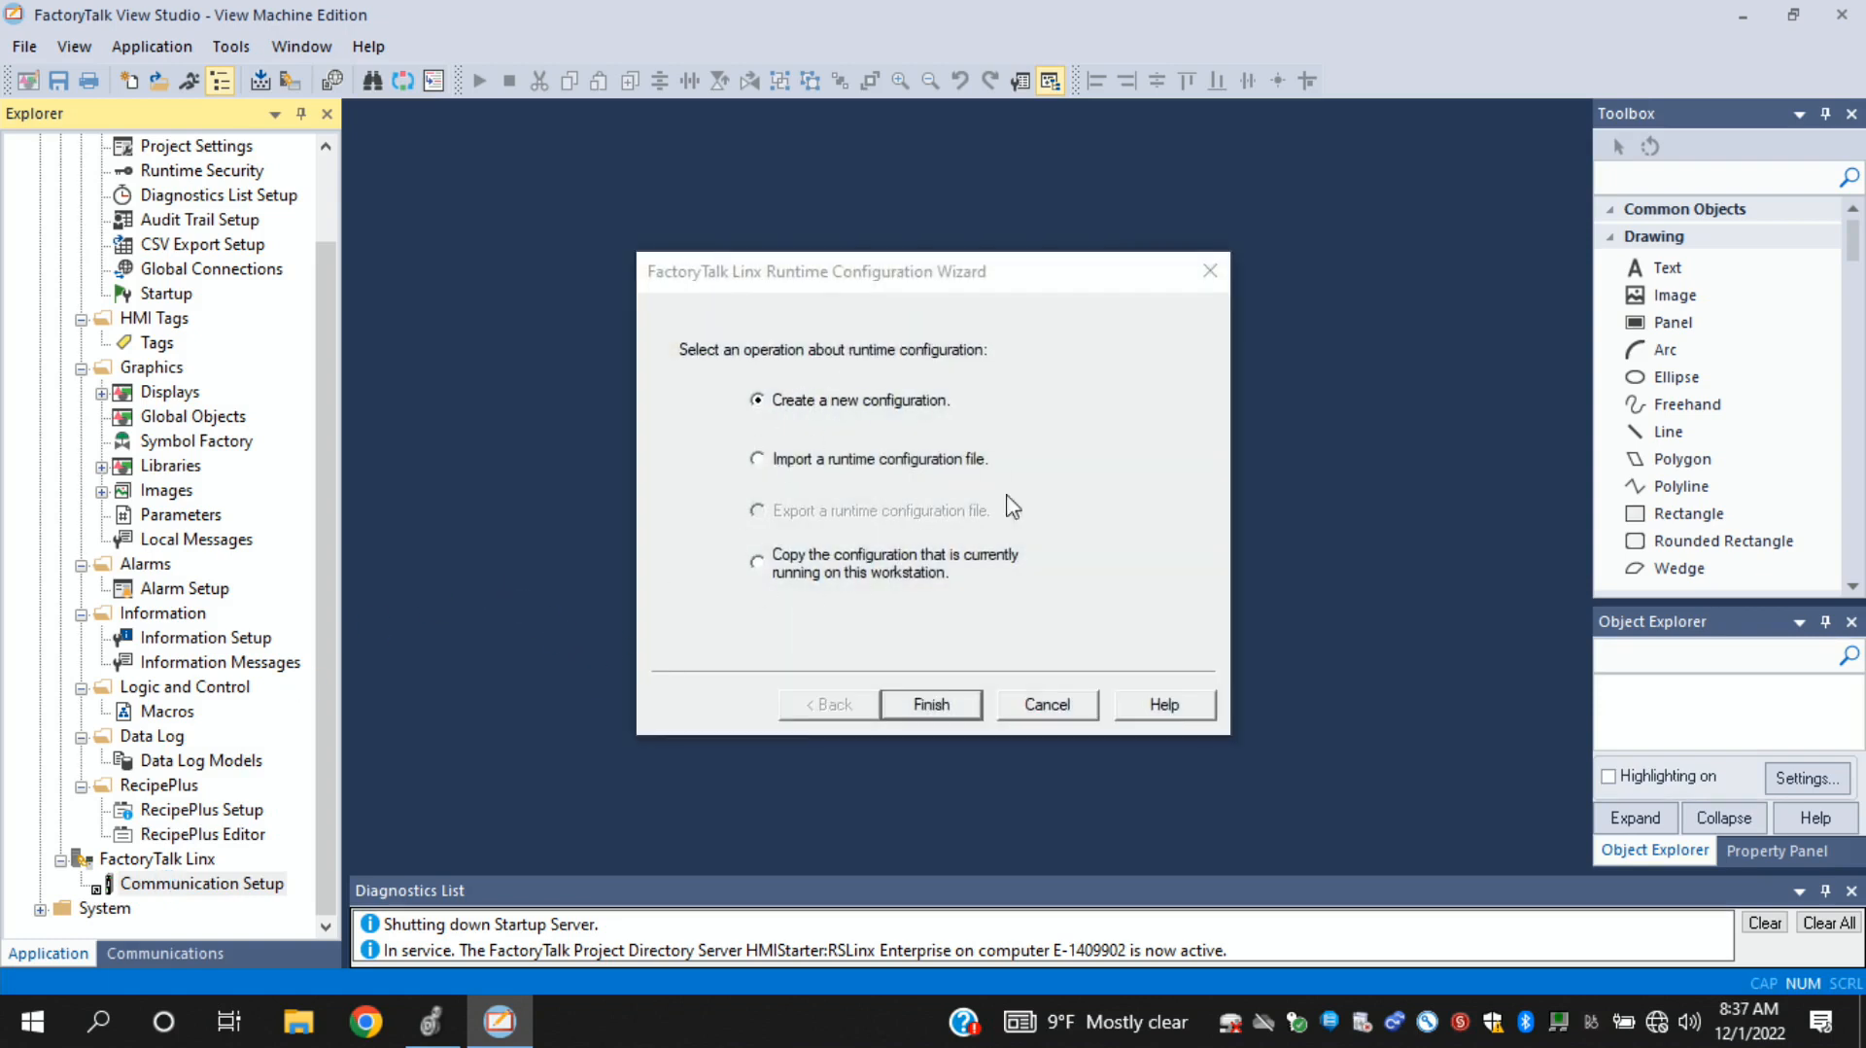
click(953, 707)
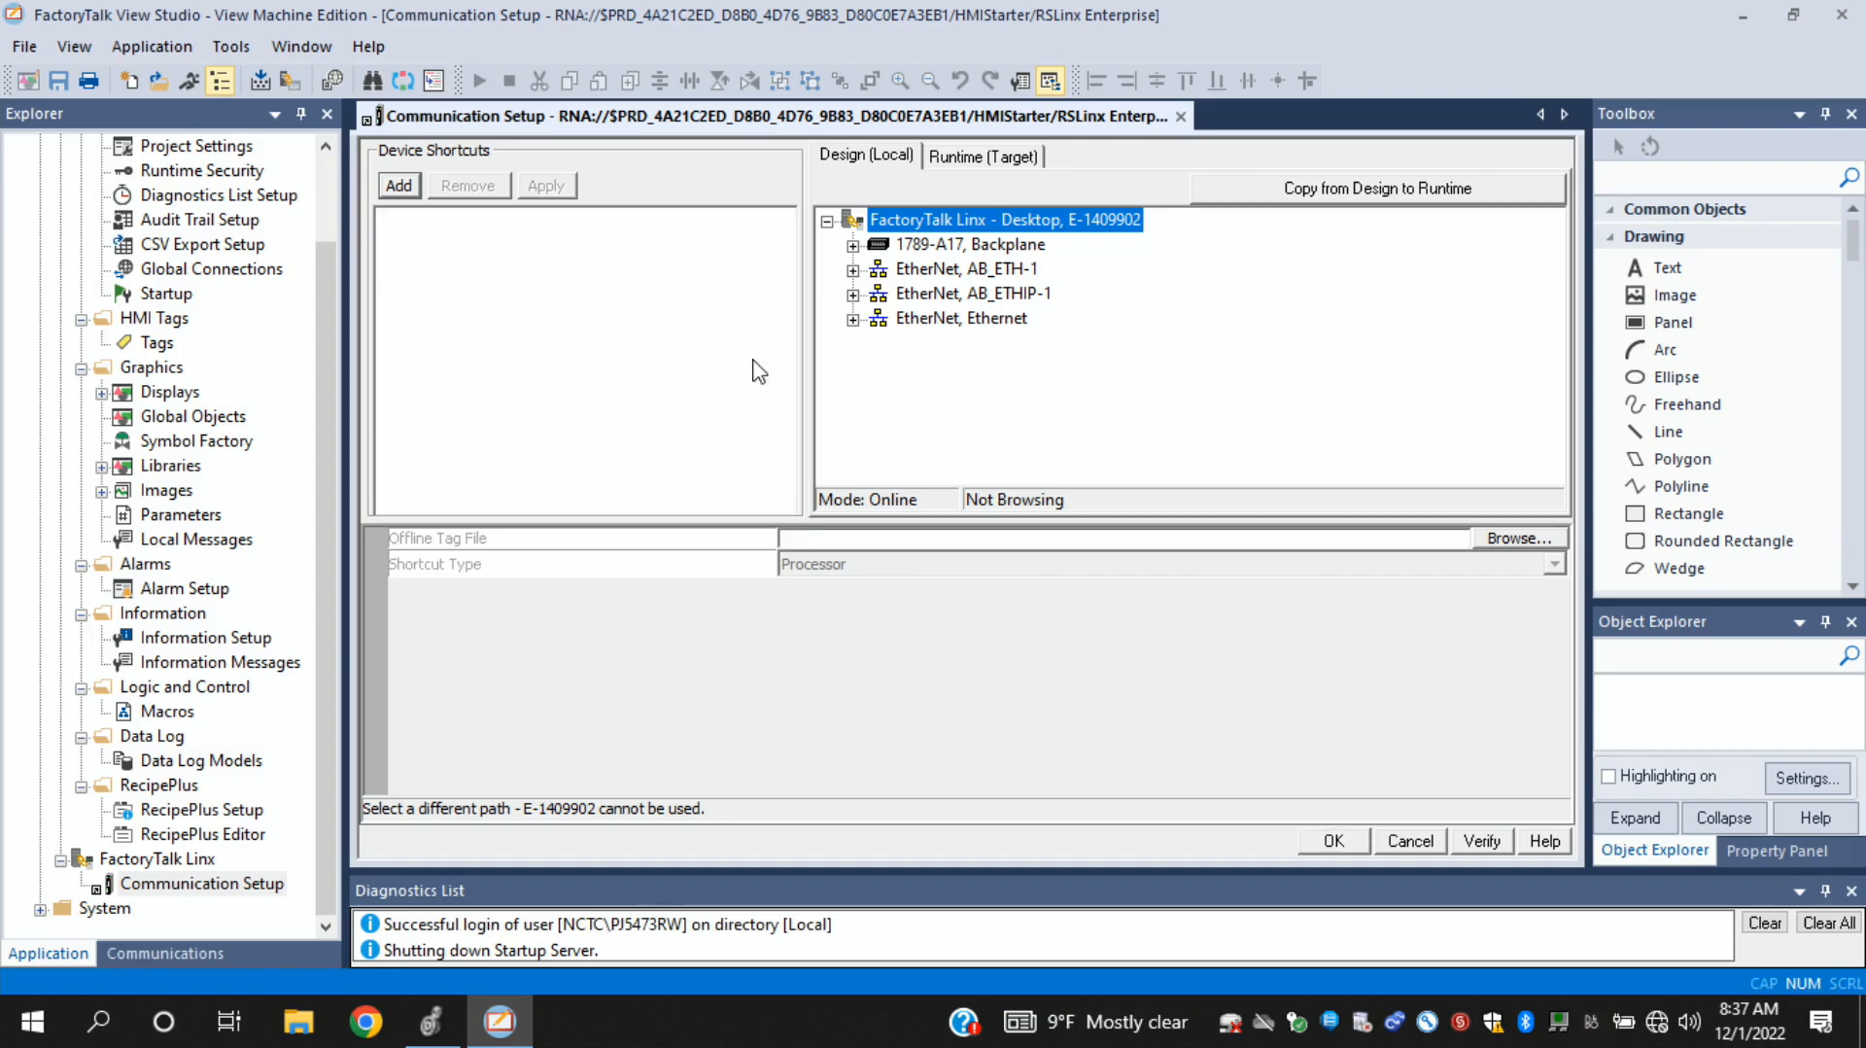
- Expand the Ethernet network, add a device shortcut with the default name, and copy the design configuration to runtime
click(852, 318)
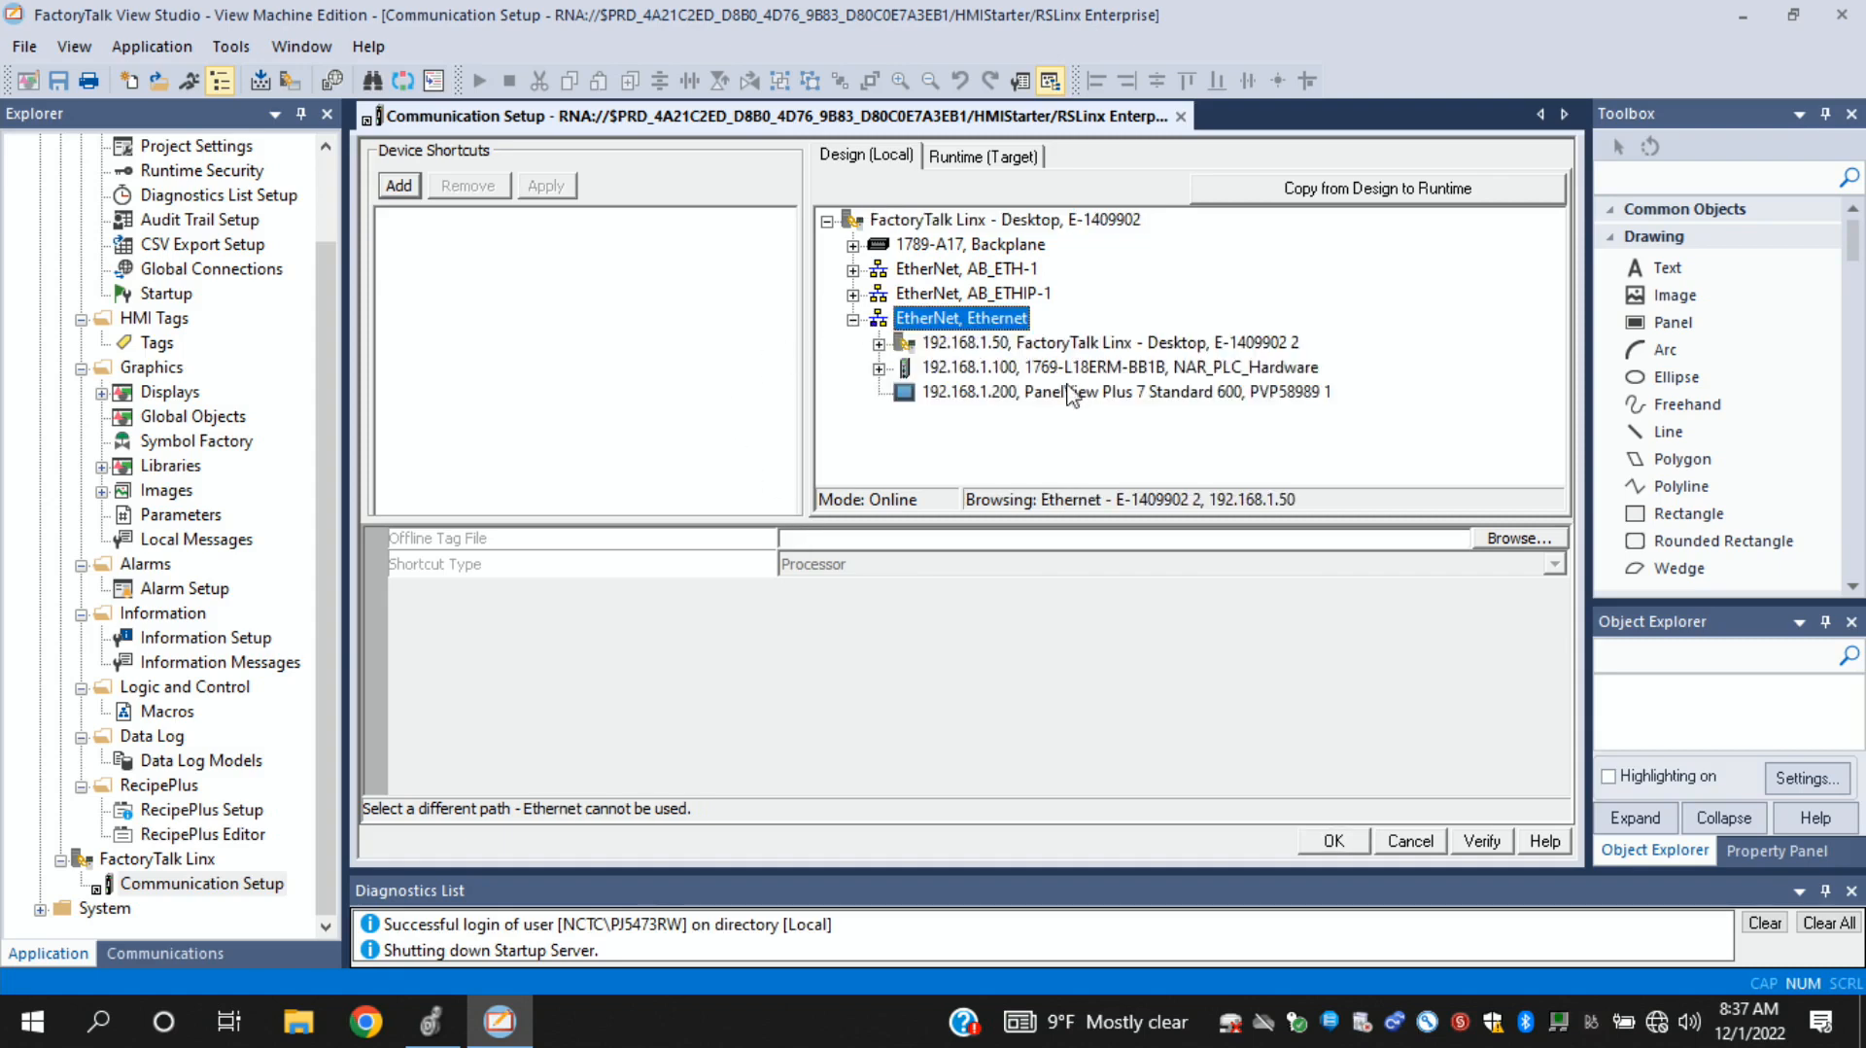
click(989, 370)
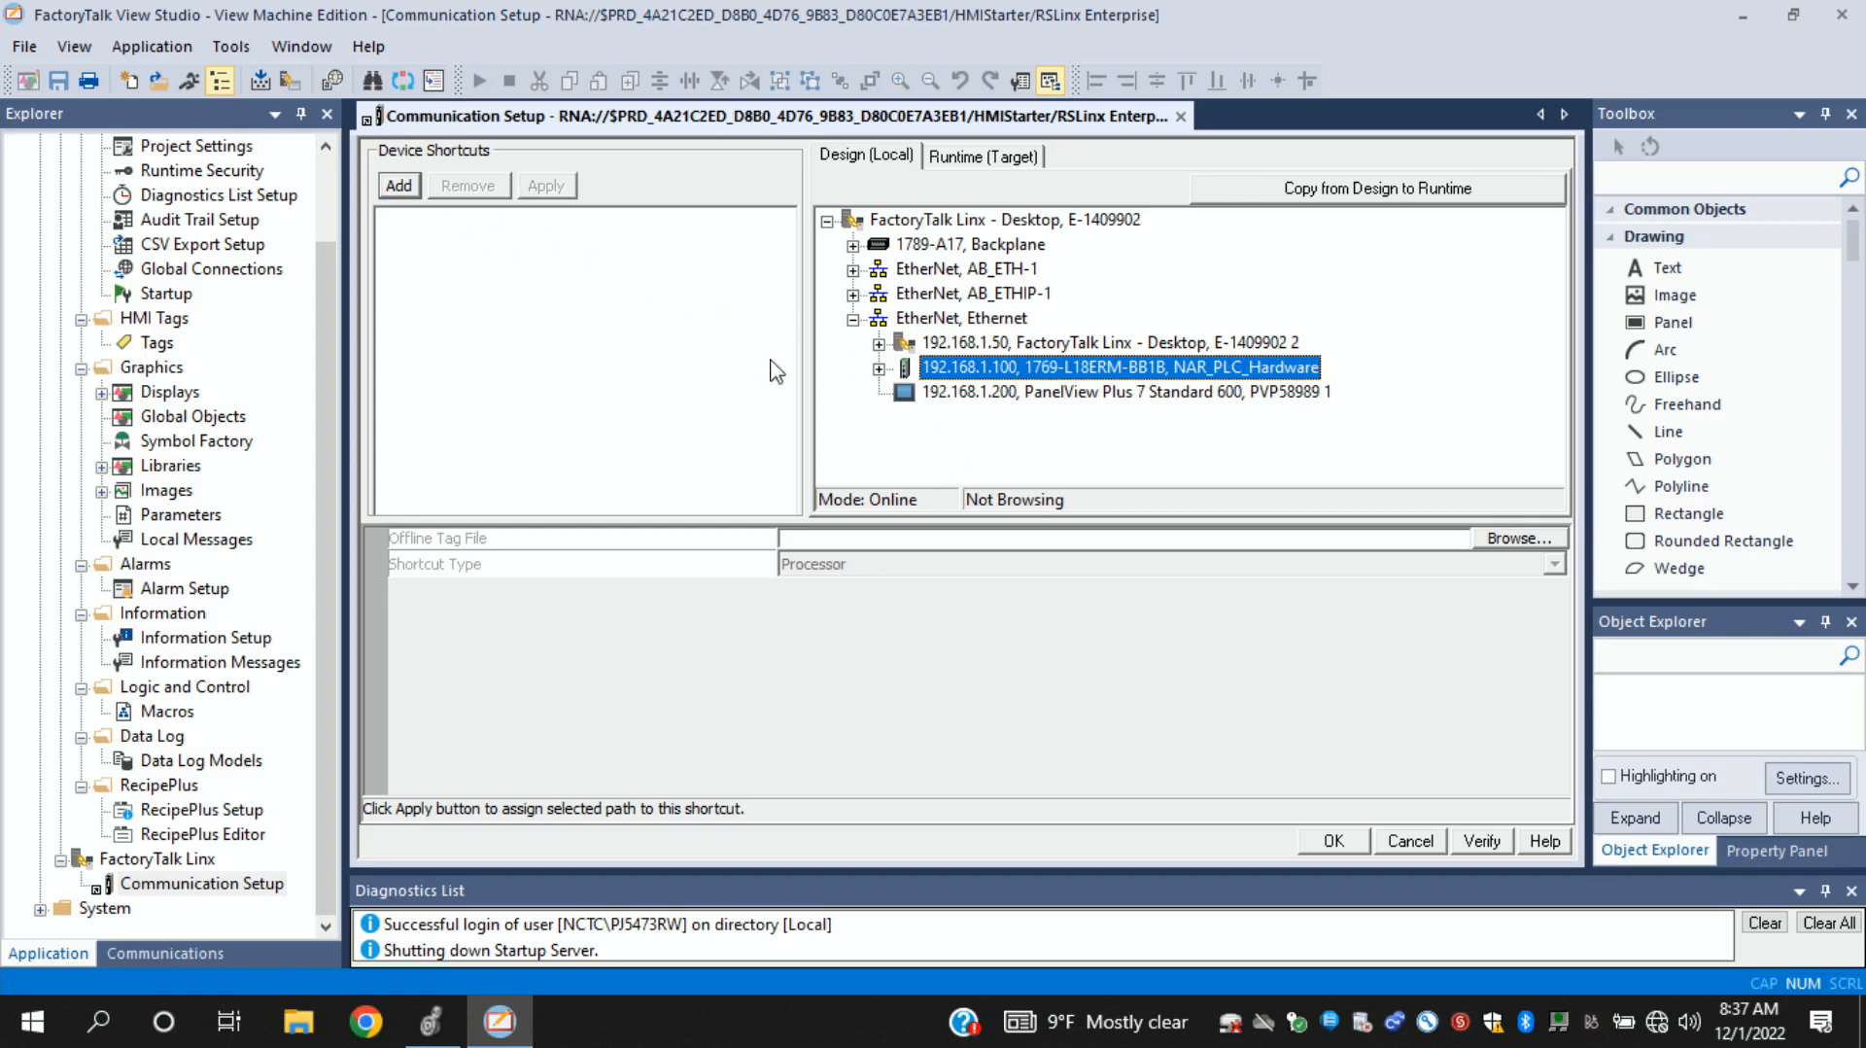
click(399, 187)
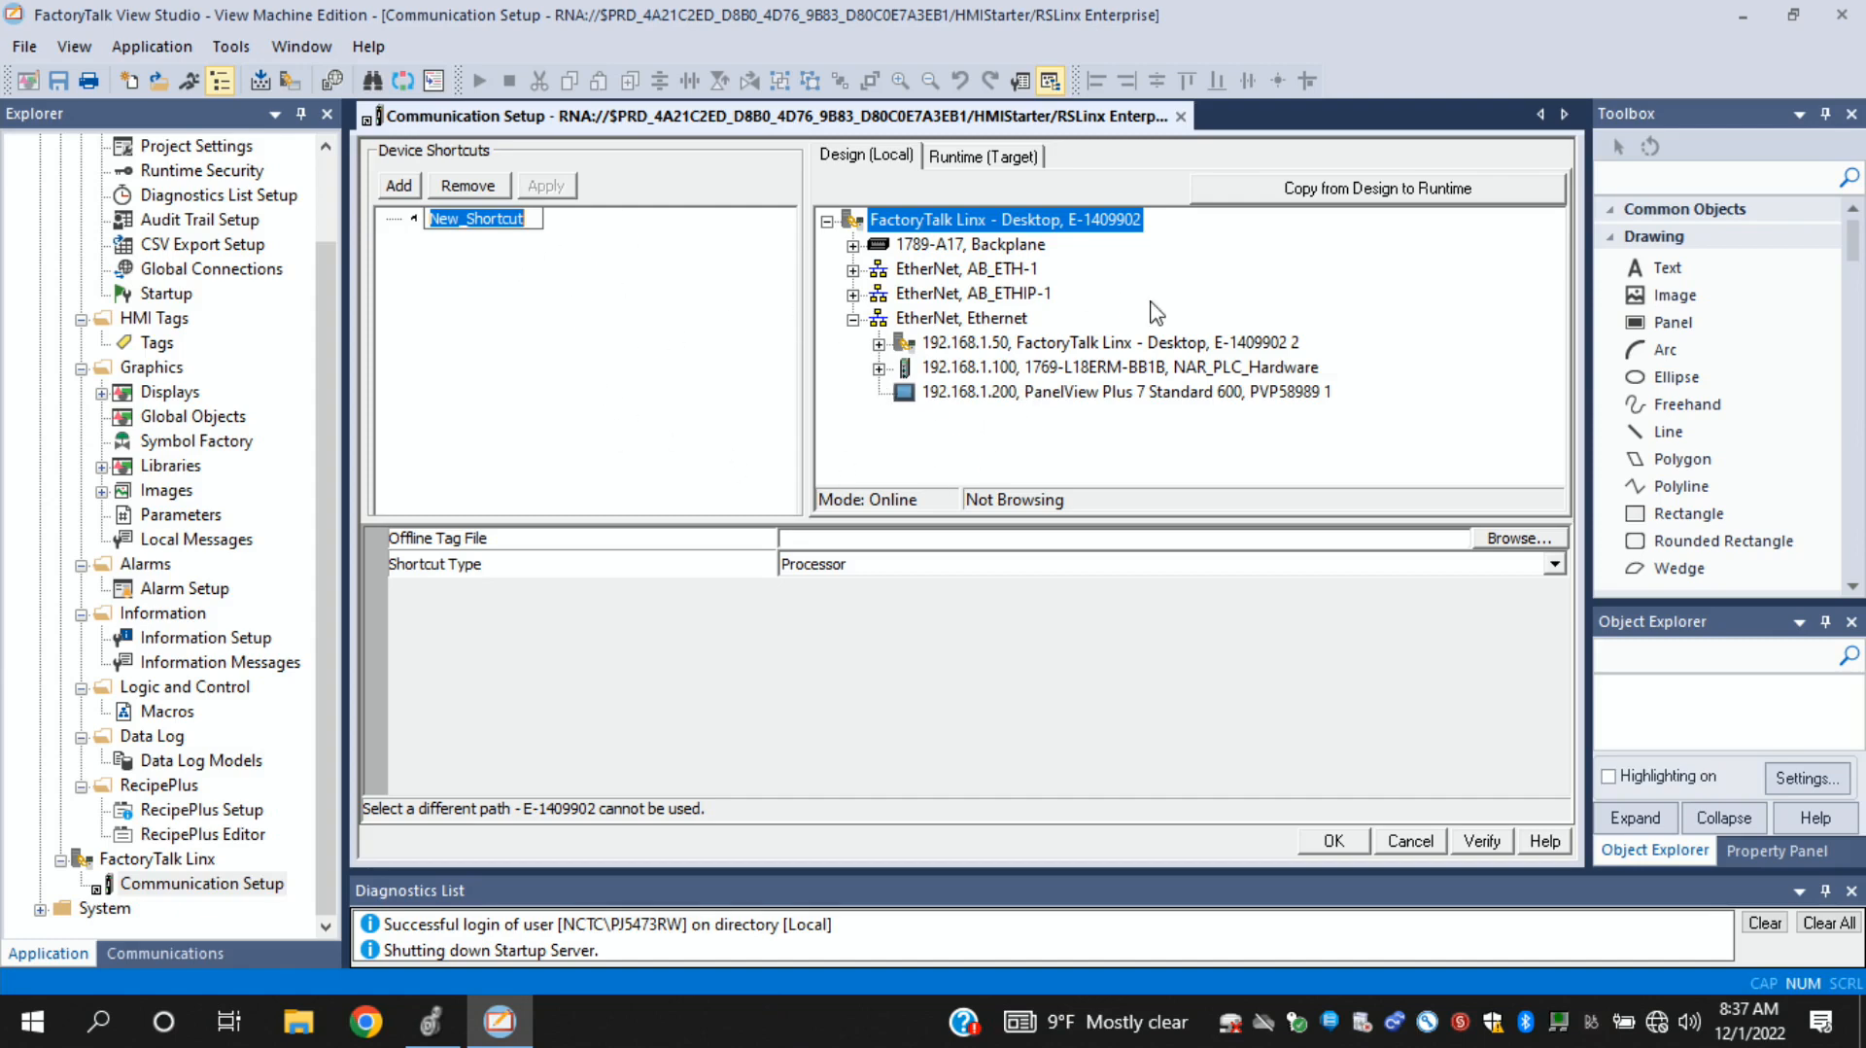
click(1337, 194)
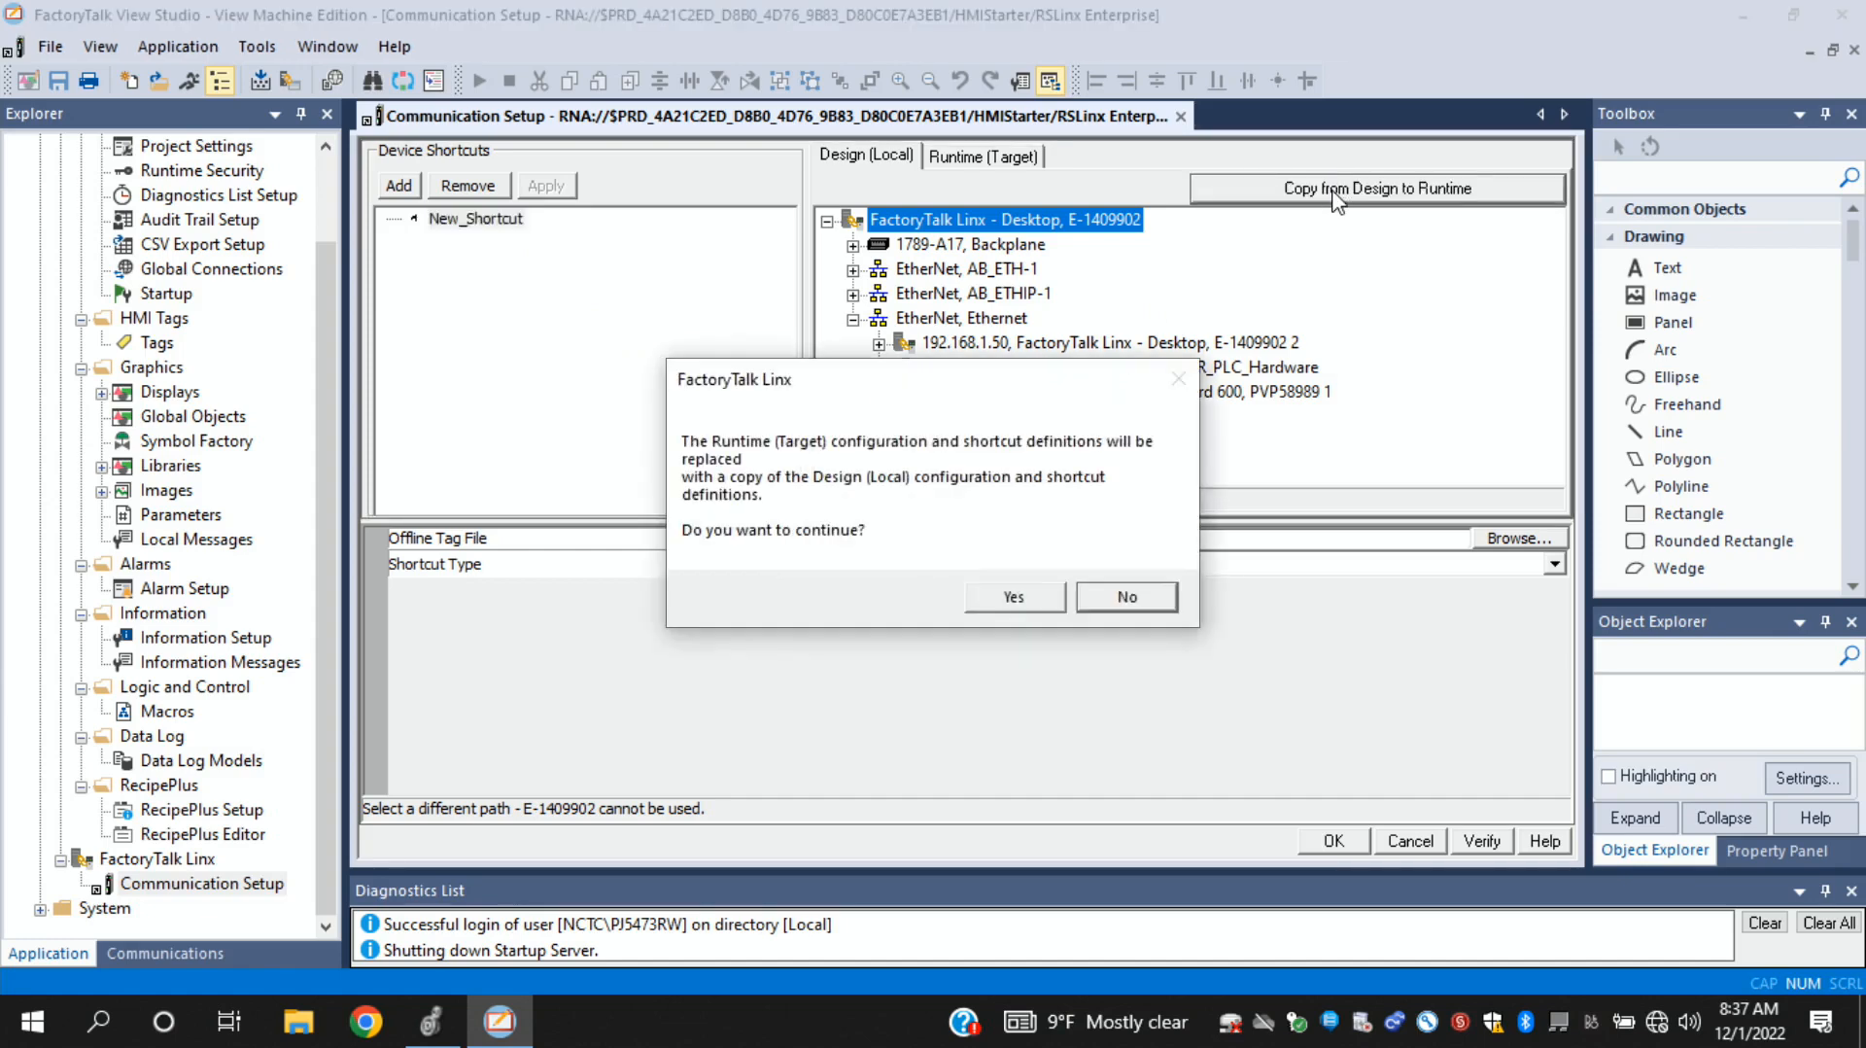
click(1016, 597)
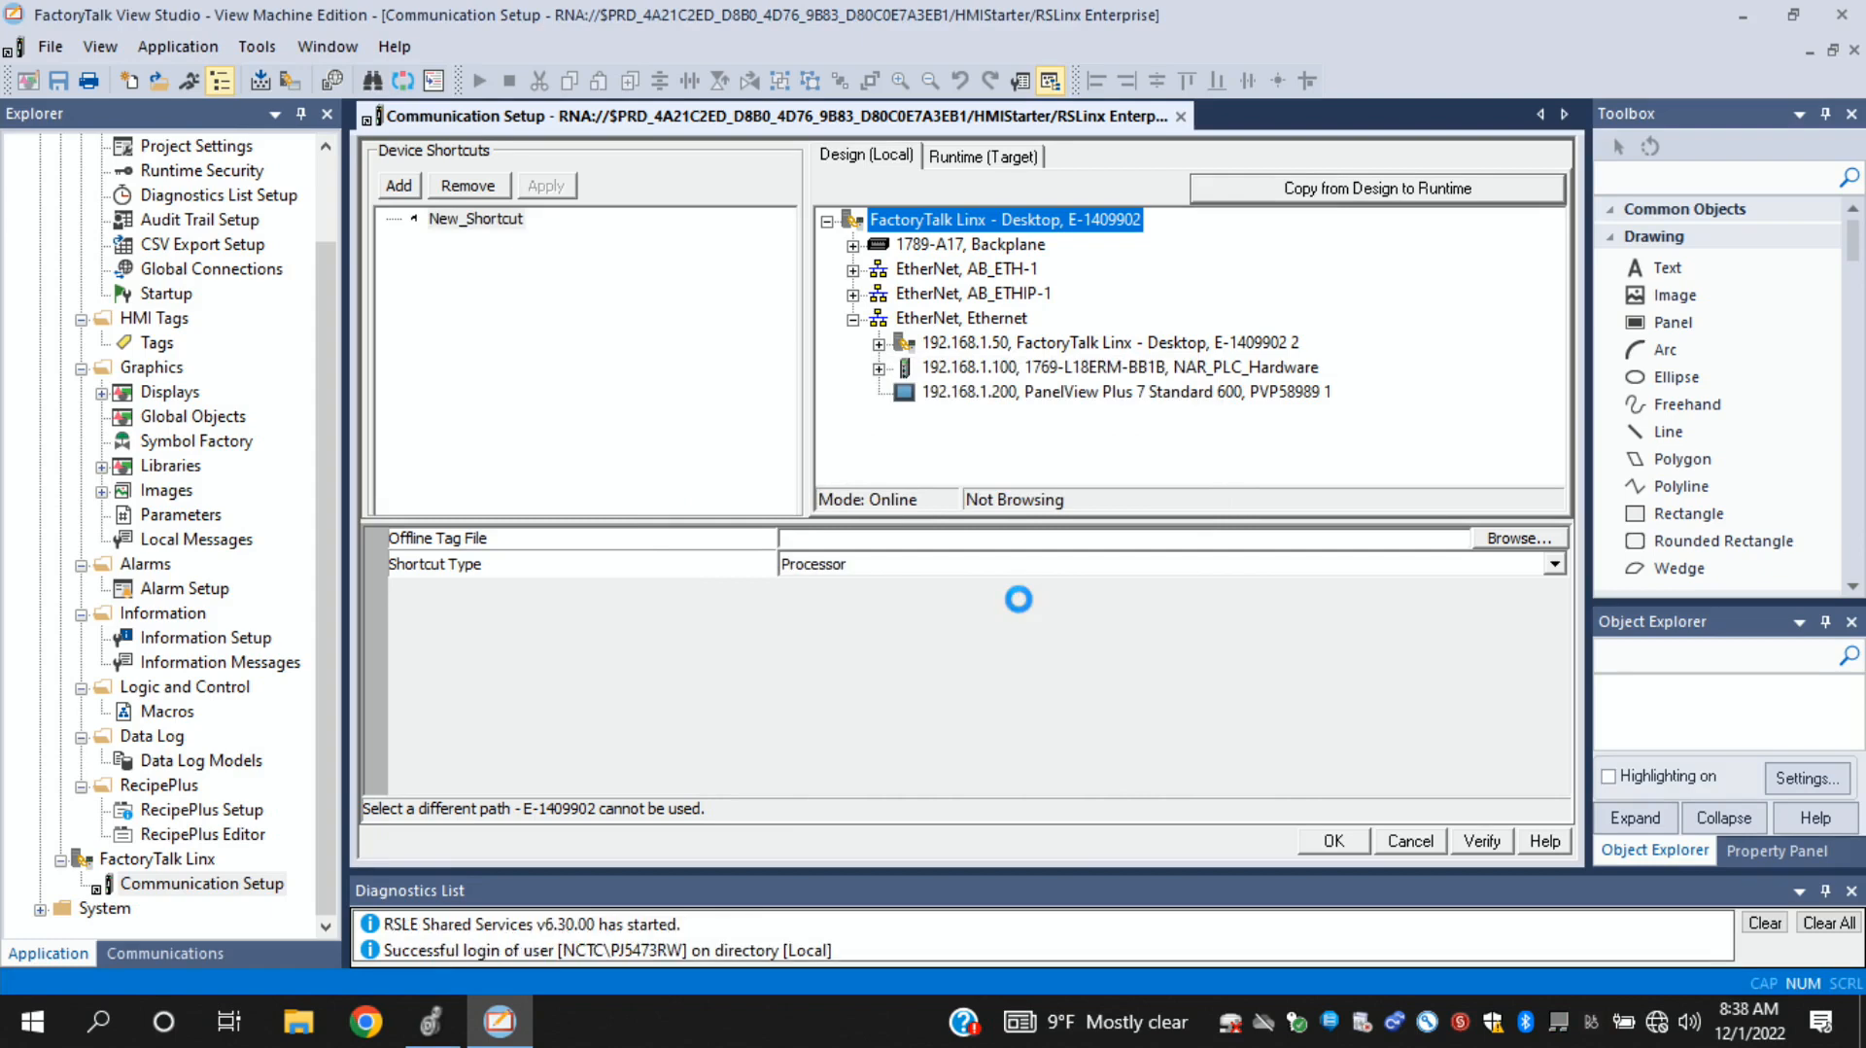
- Assign the 1769-L18ERM-BB1B controller at 192.168.1.100 to the new device shortcut and save the path change
click(995, 373)
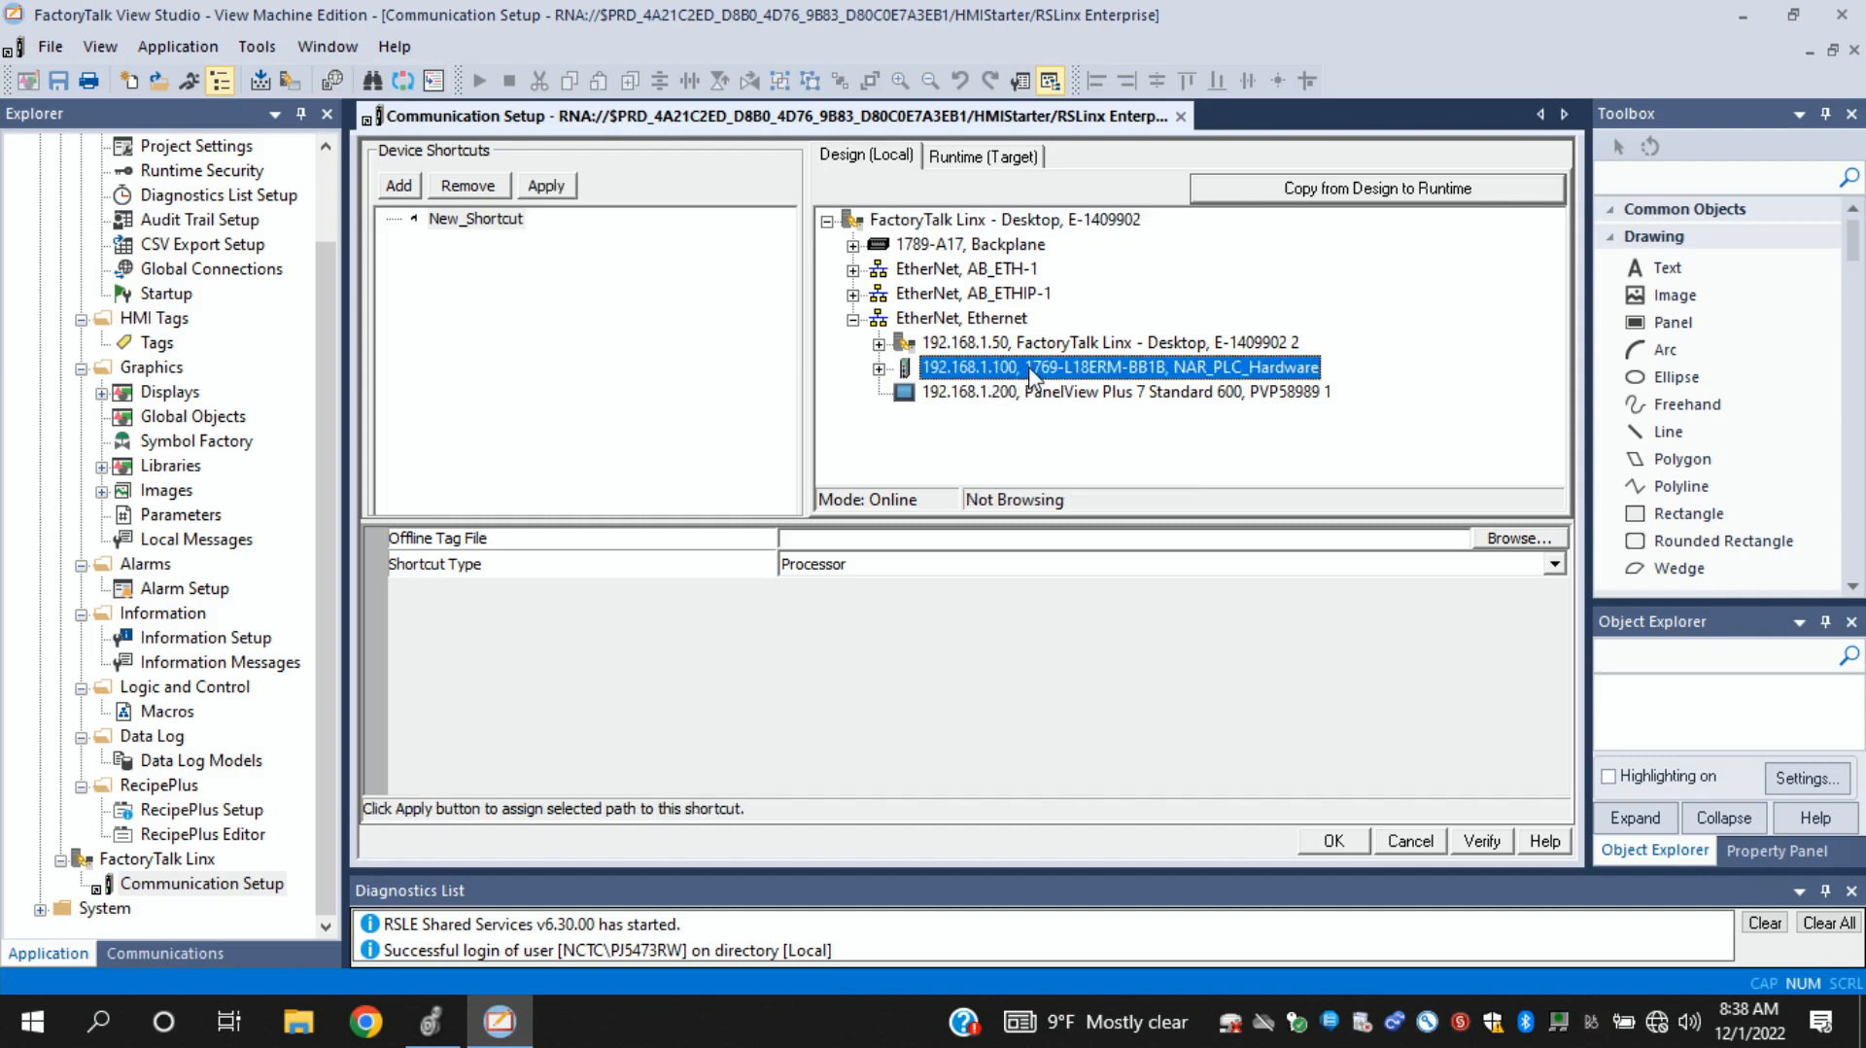
click(488, 222)
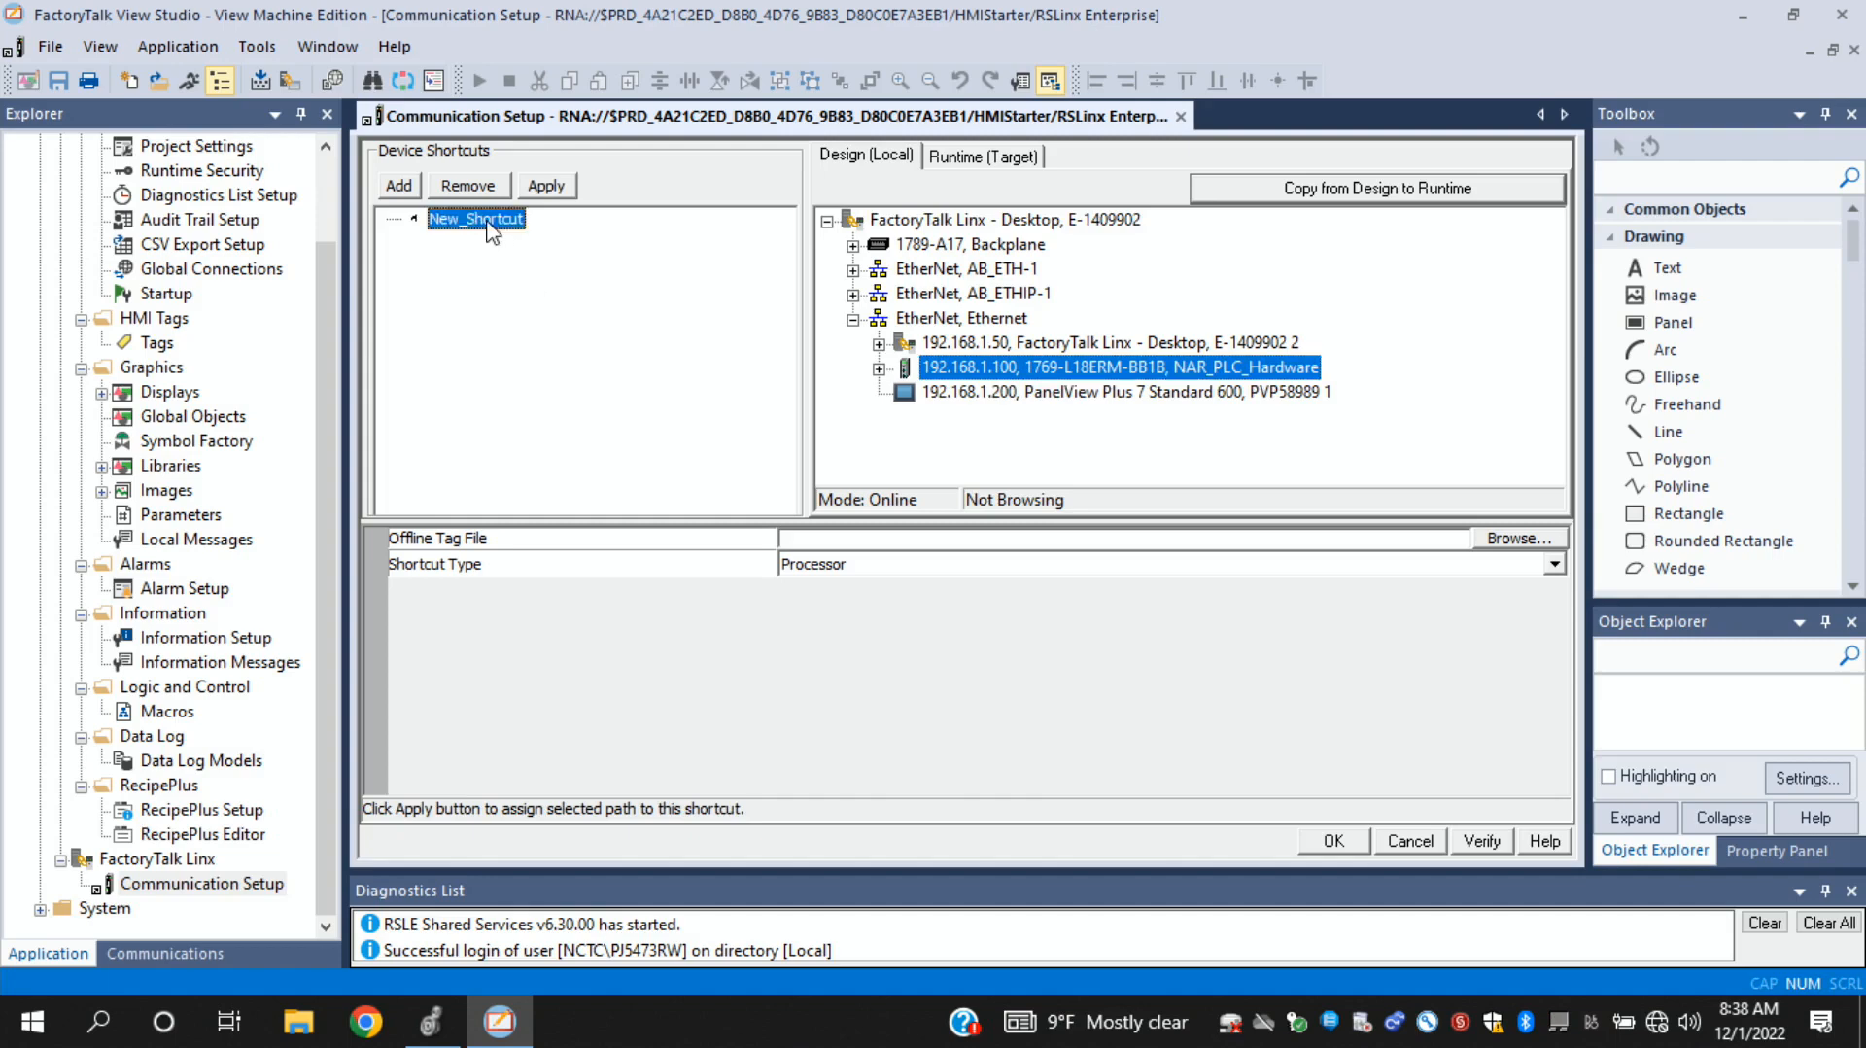
click(1127, 373)
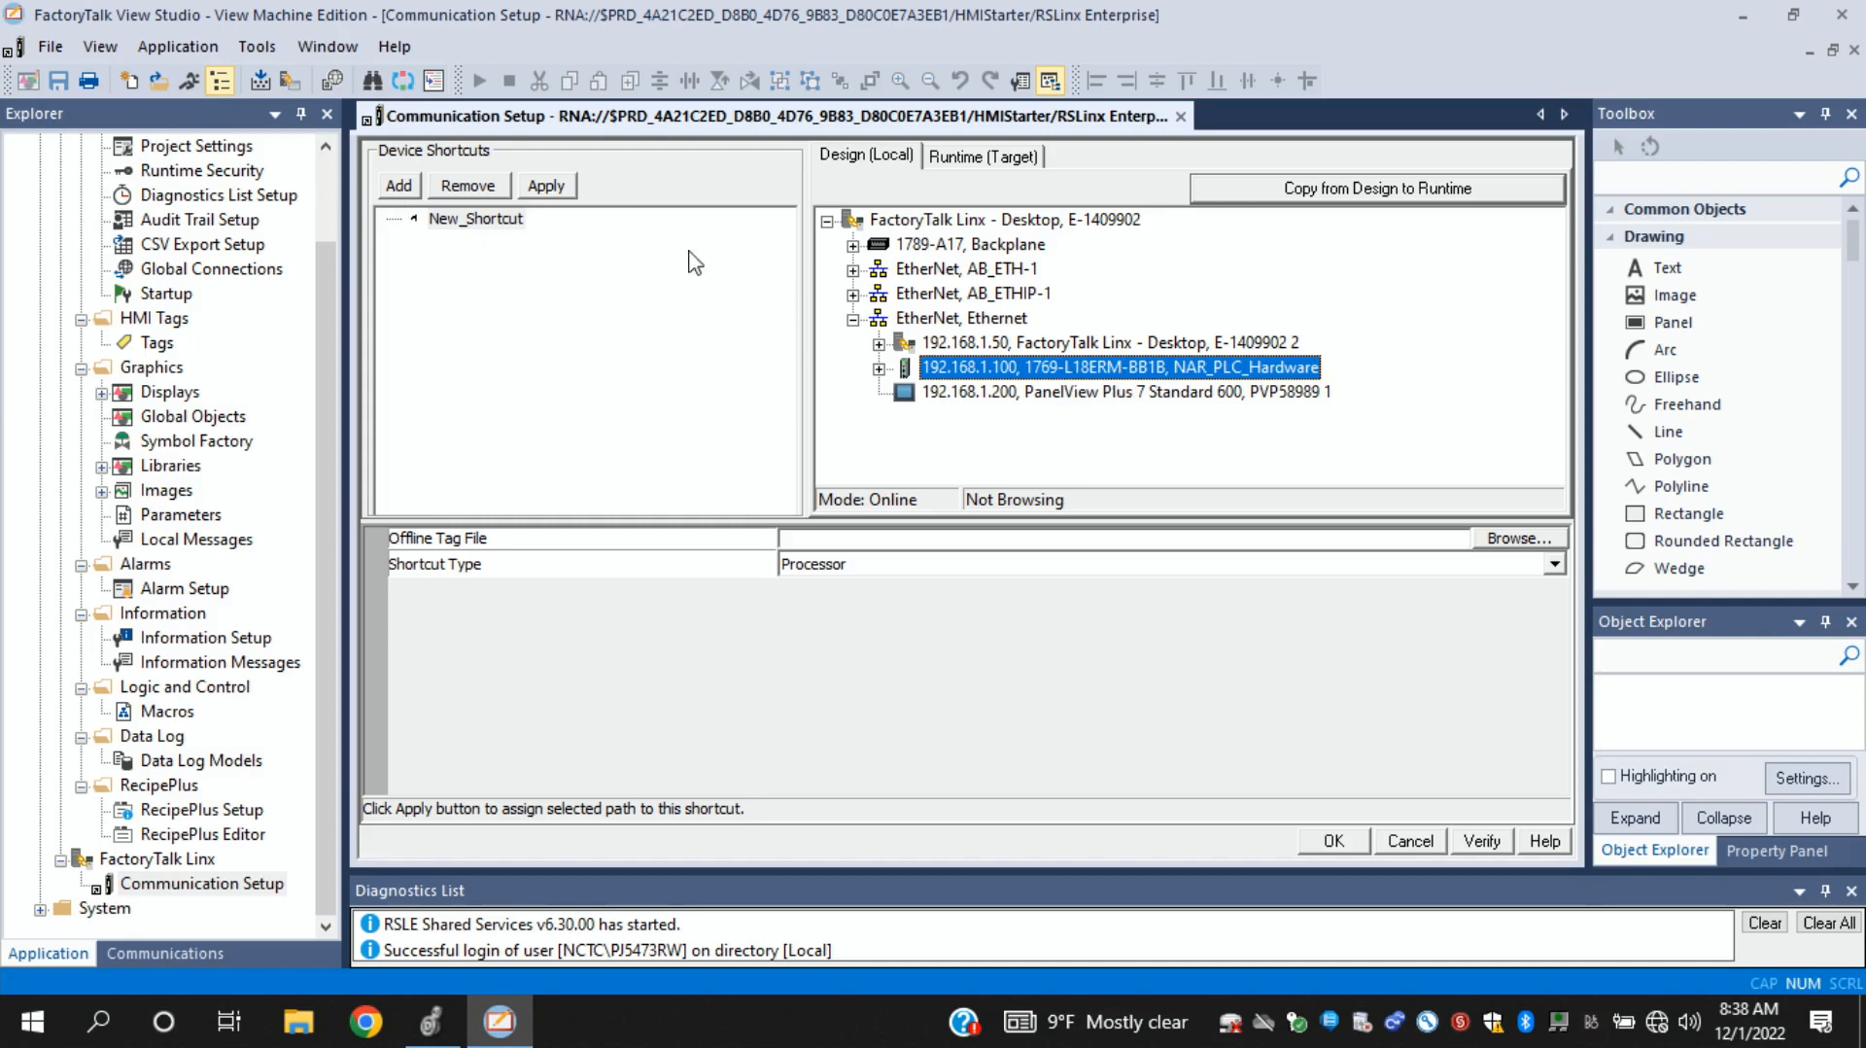
click(548, 190)
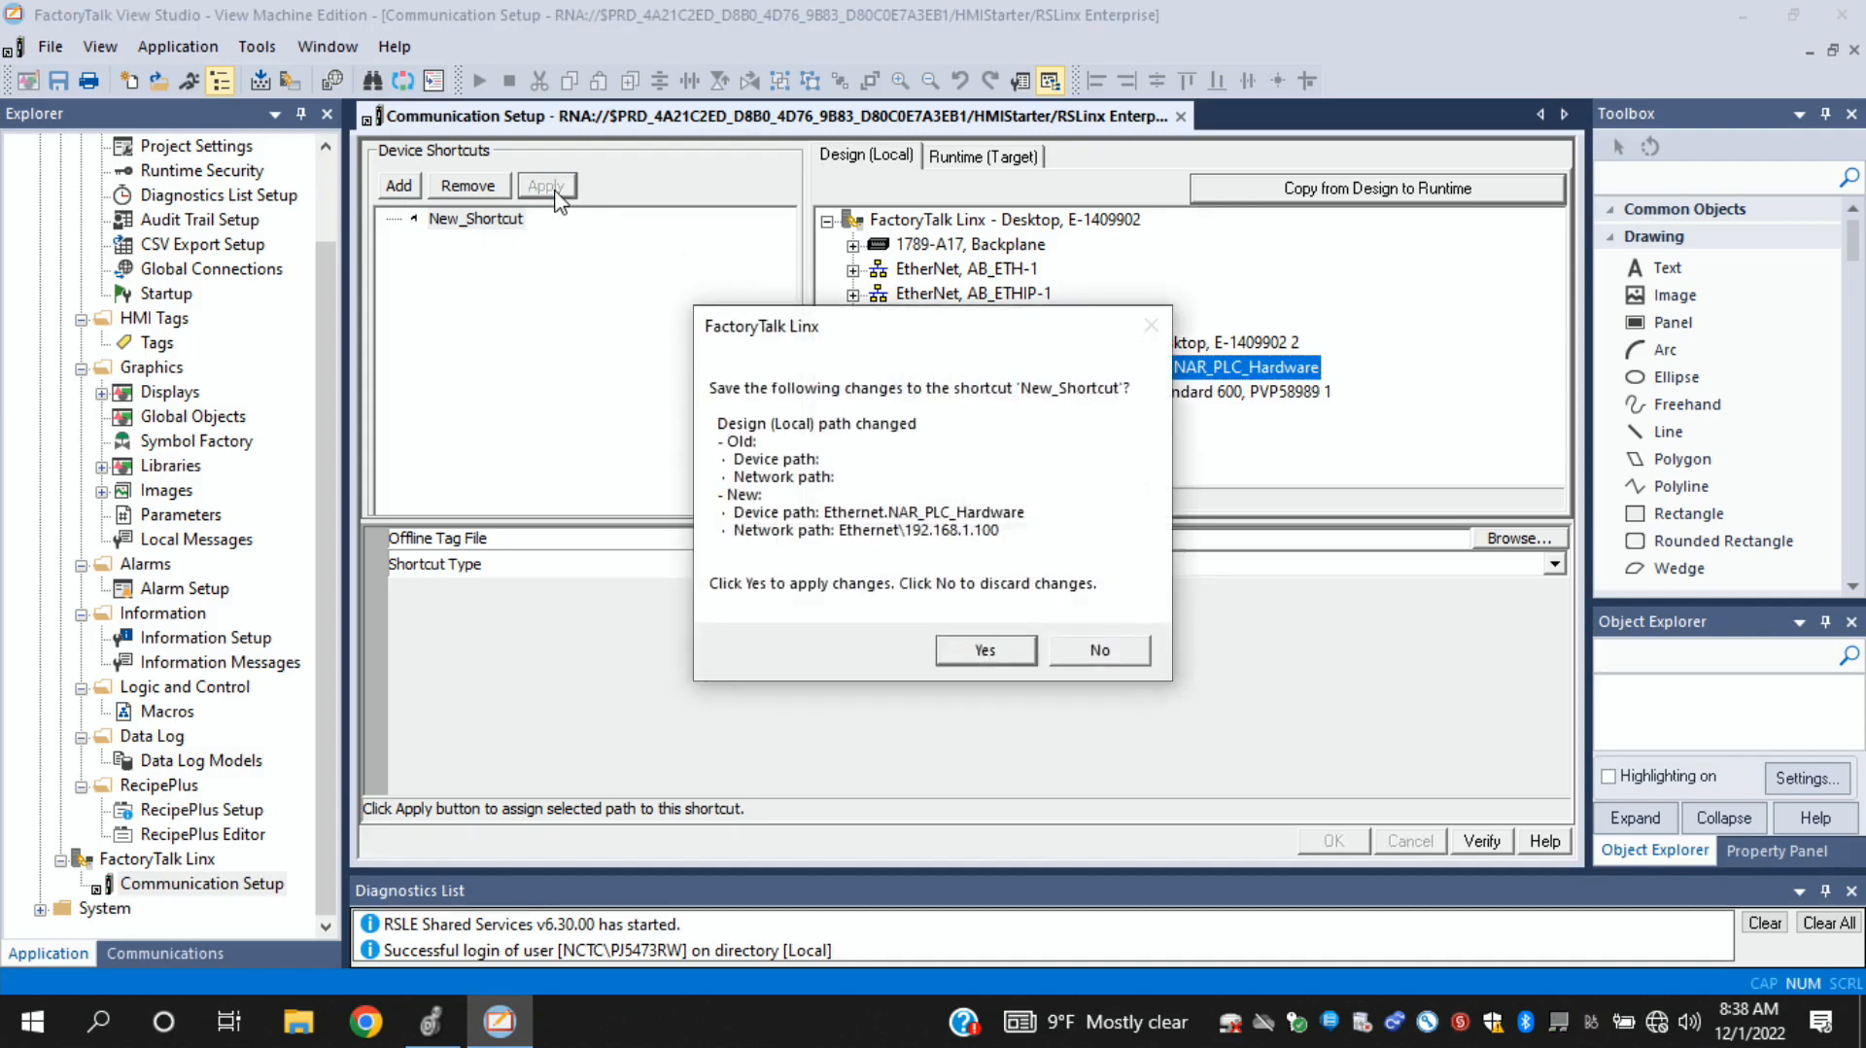
click(983, 648)
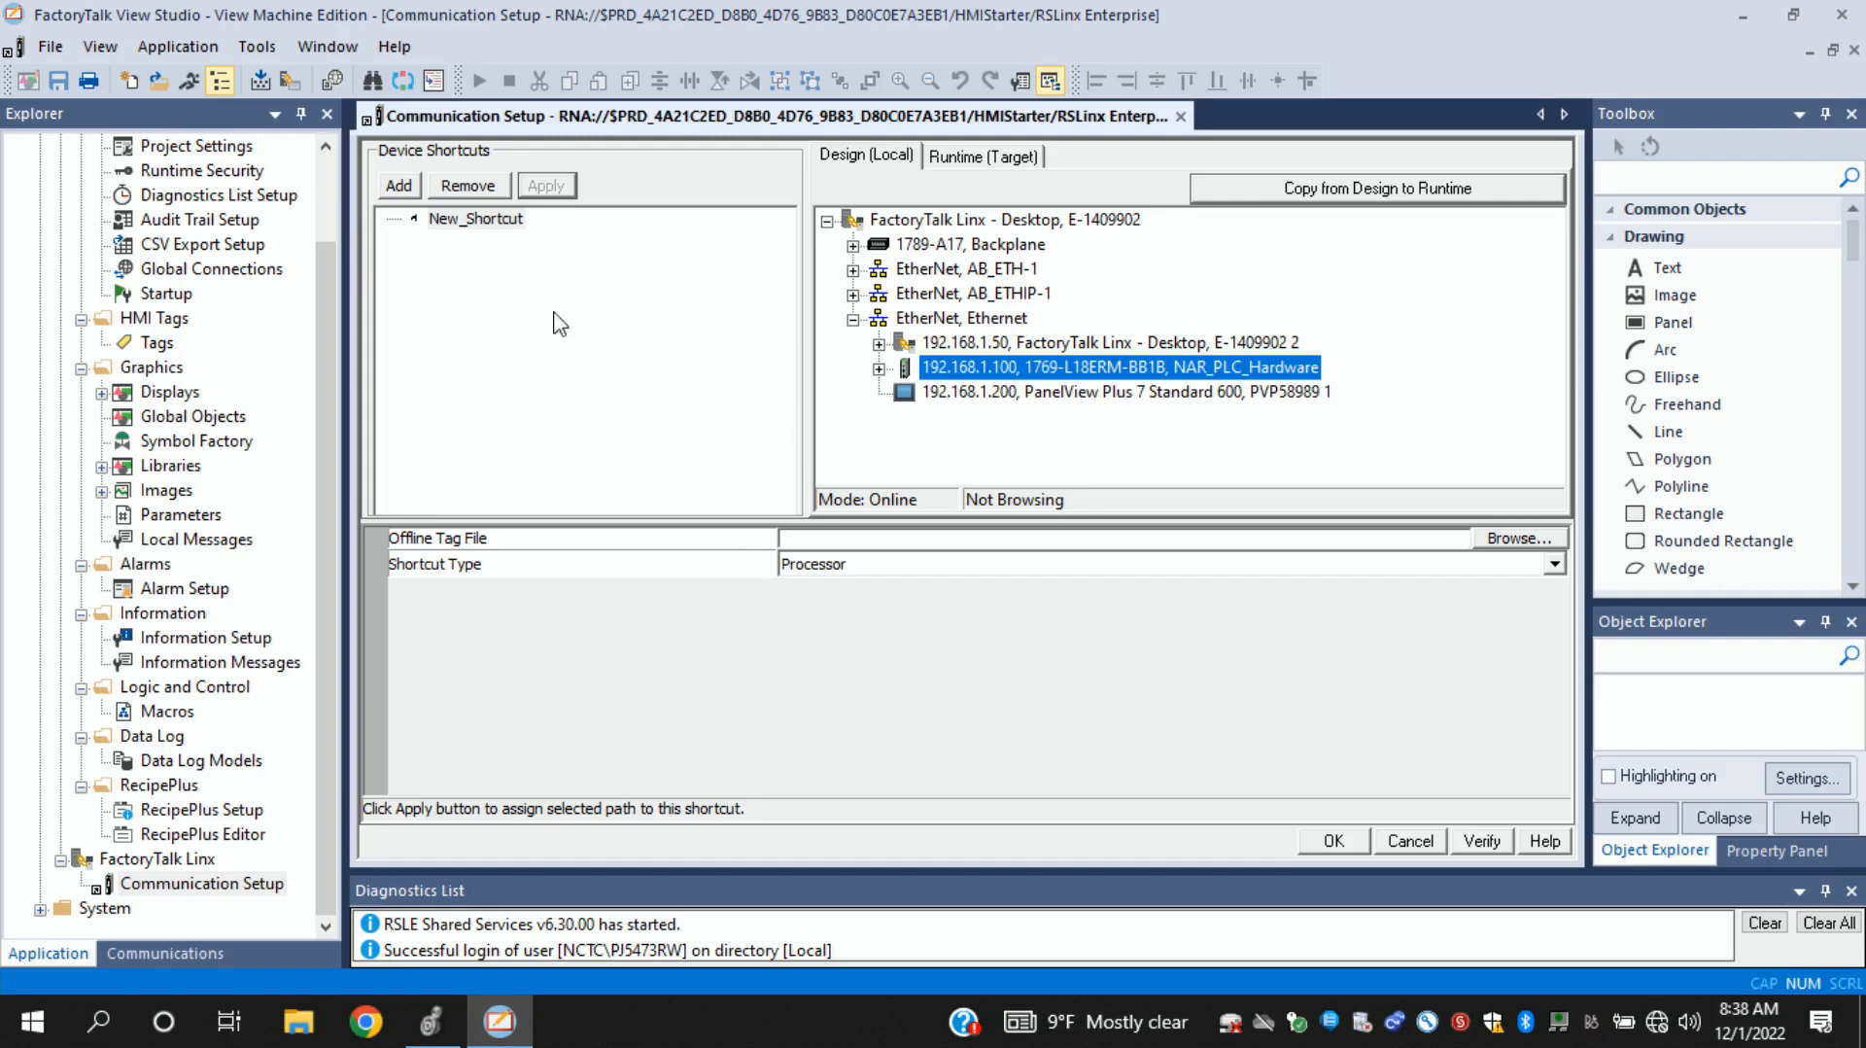
- Copy the design configuration to runtime, check the shortcut's path in the runtime target, and accept the communication setup
click(1364, 195)
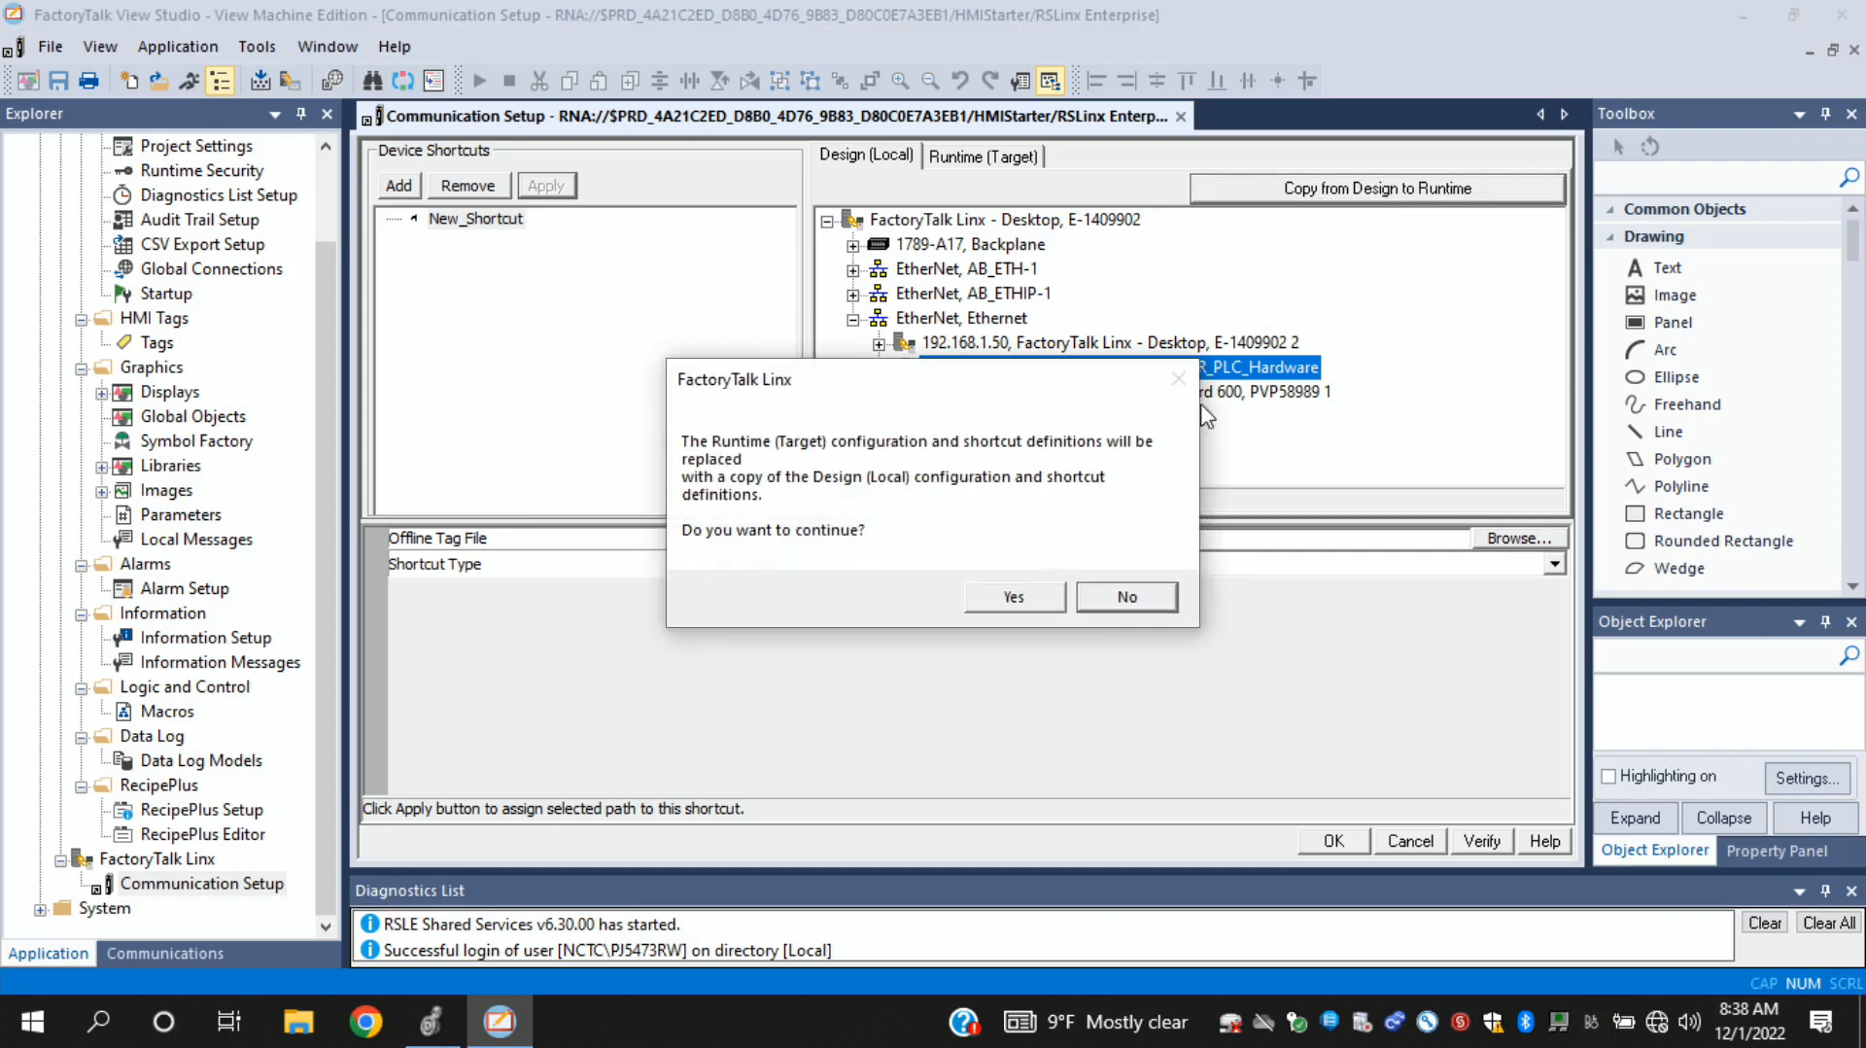
click(1016, 599)
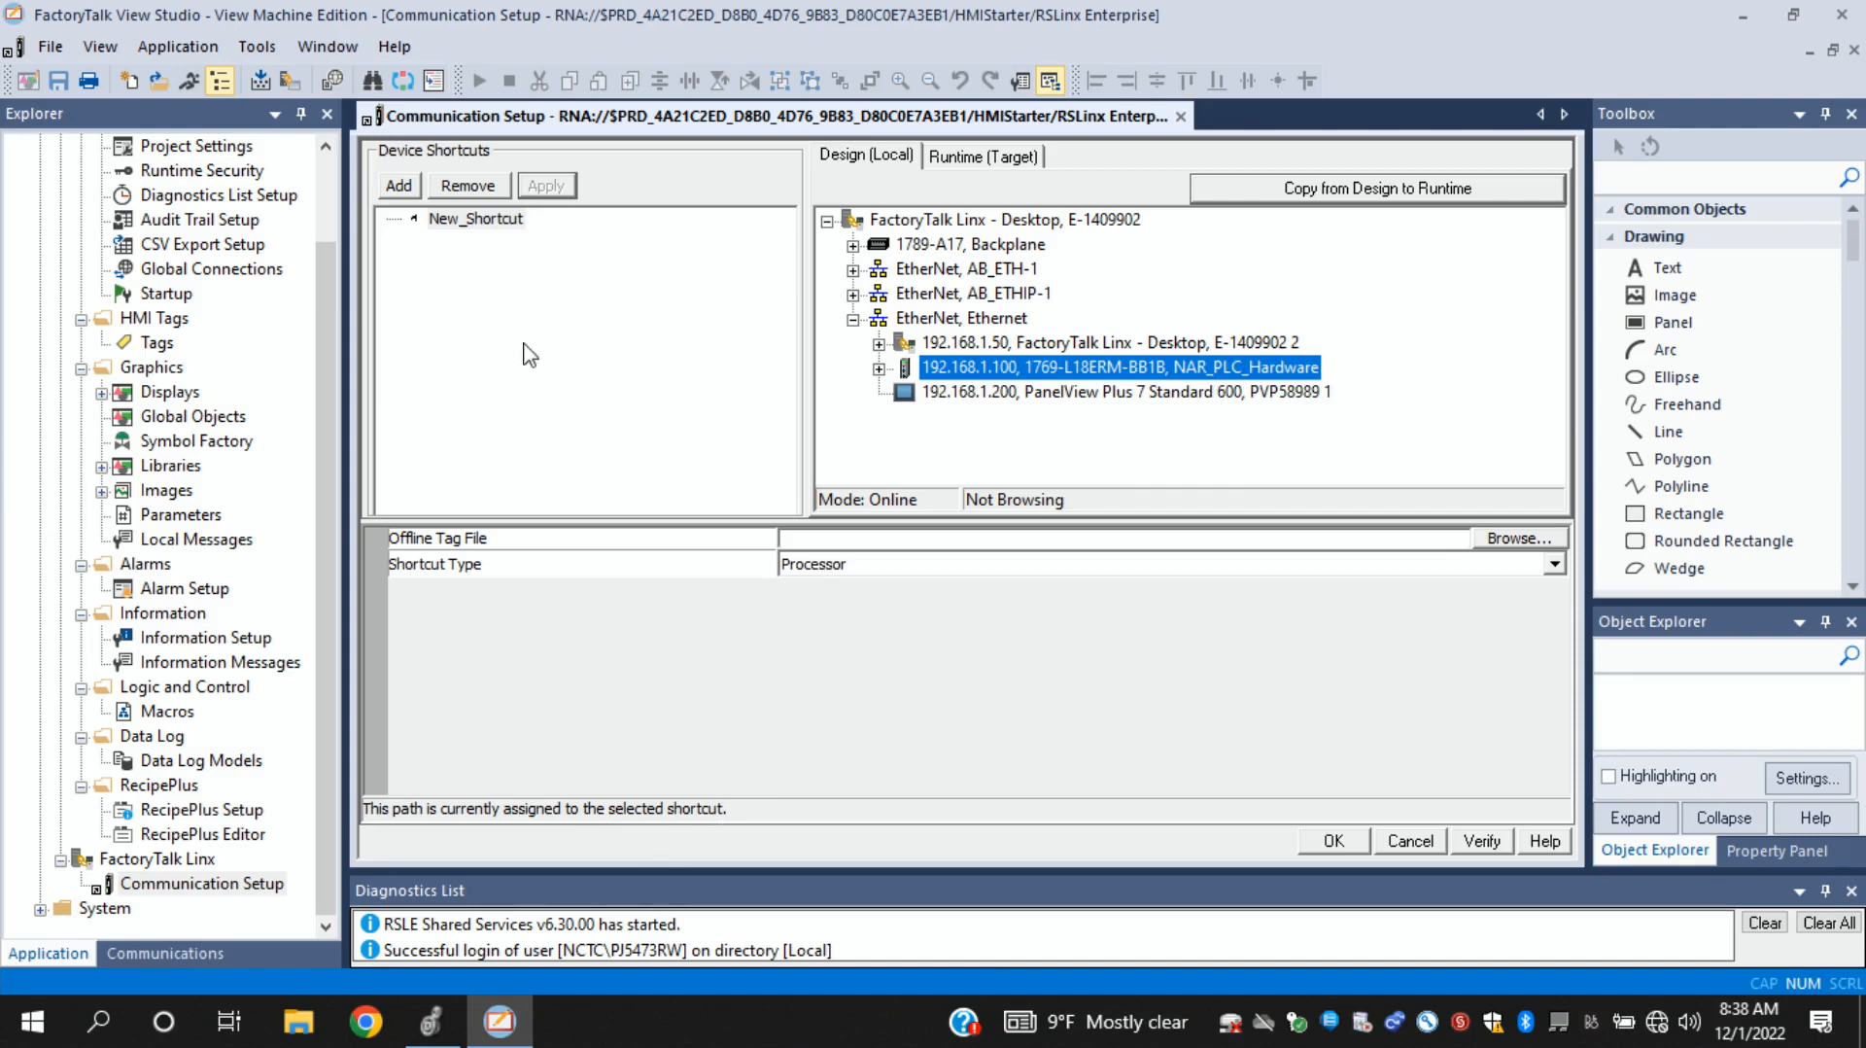
click(464, 219)
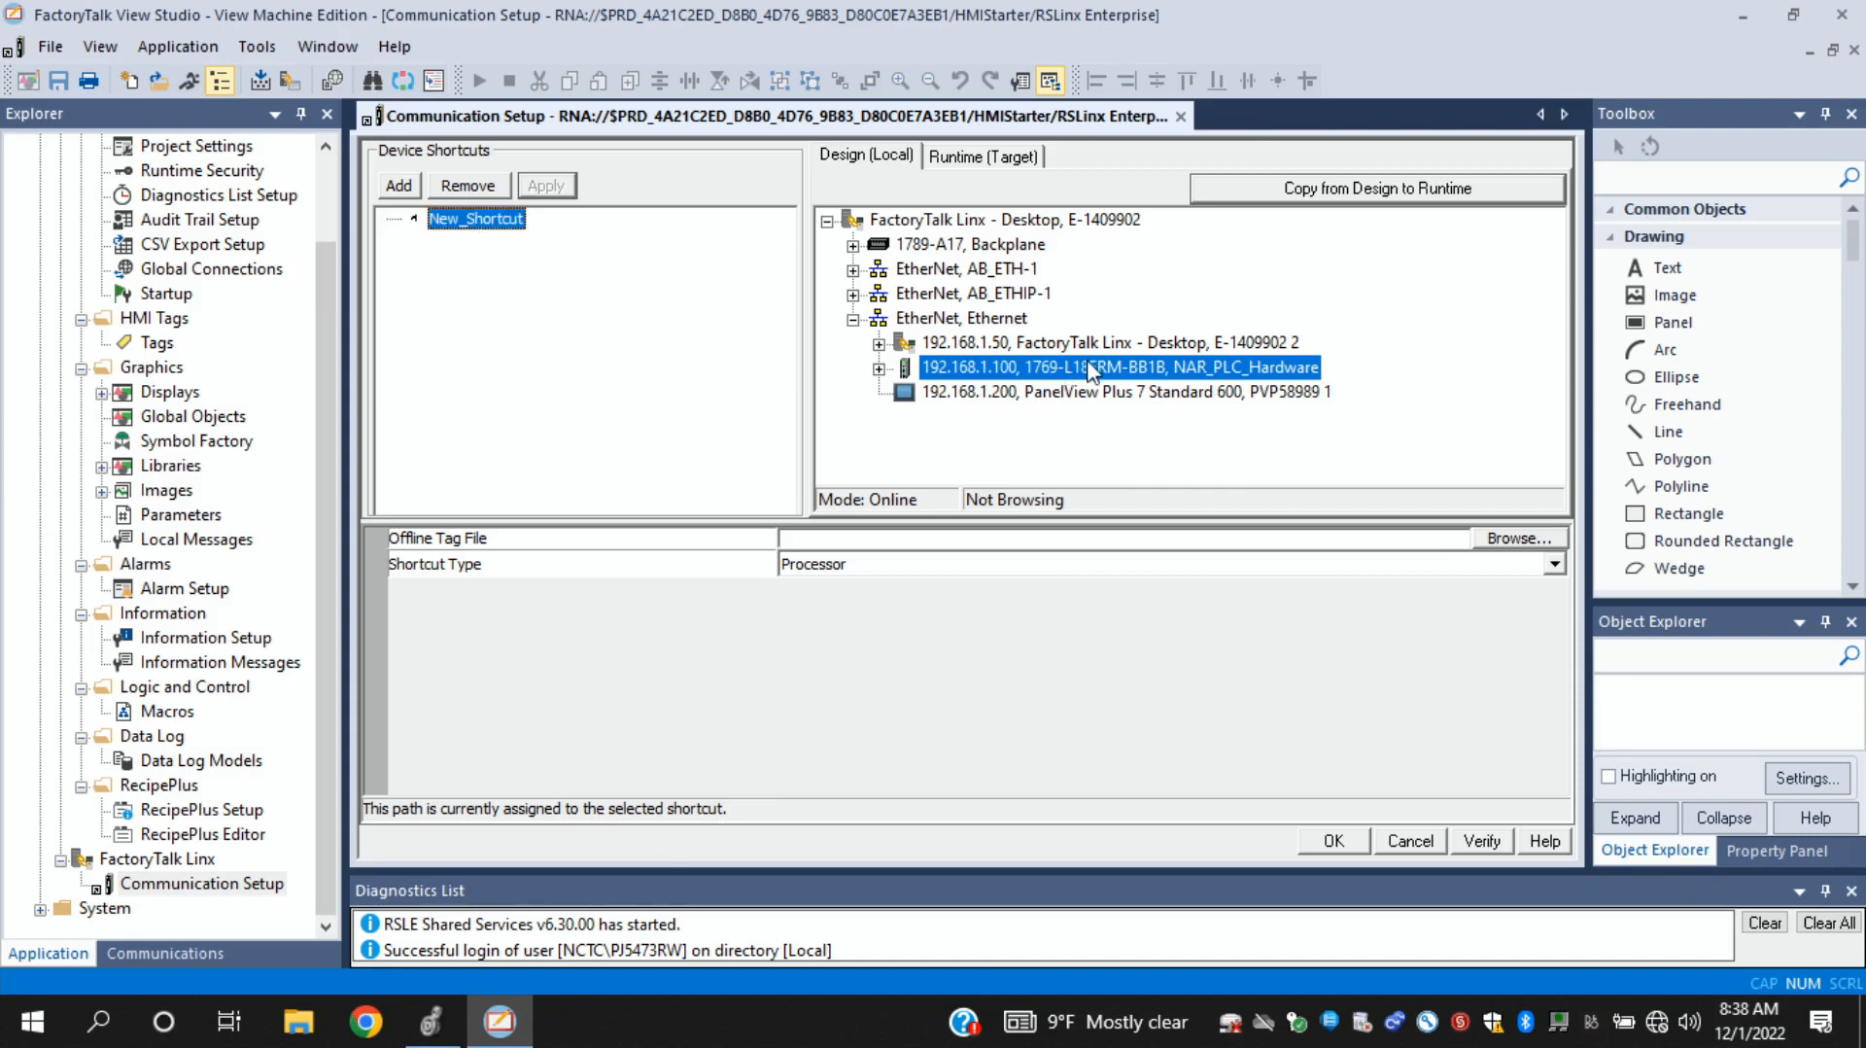
click(998, 169)
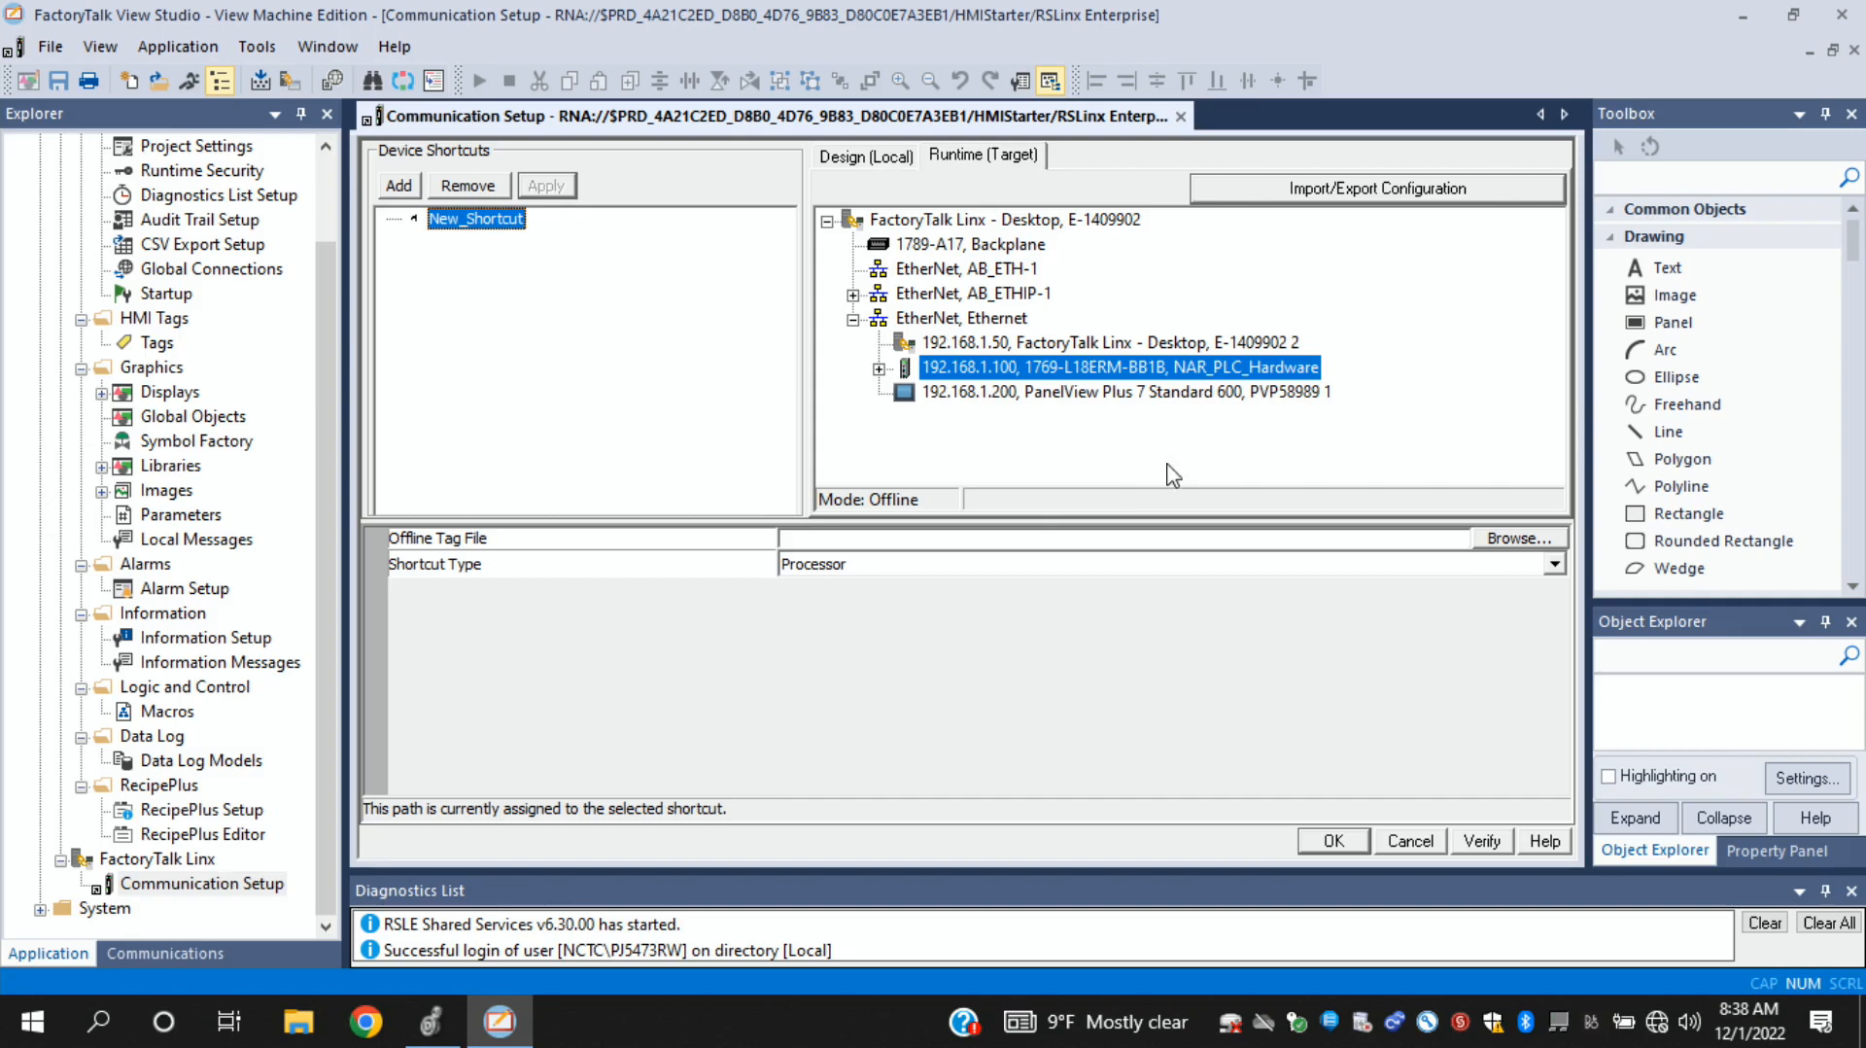
click(1333, 842)
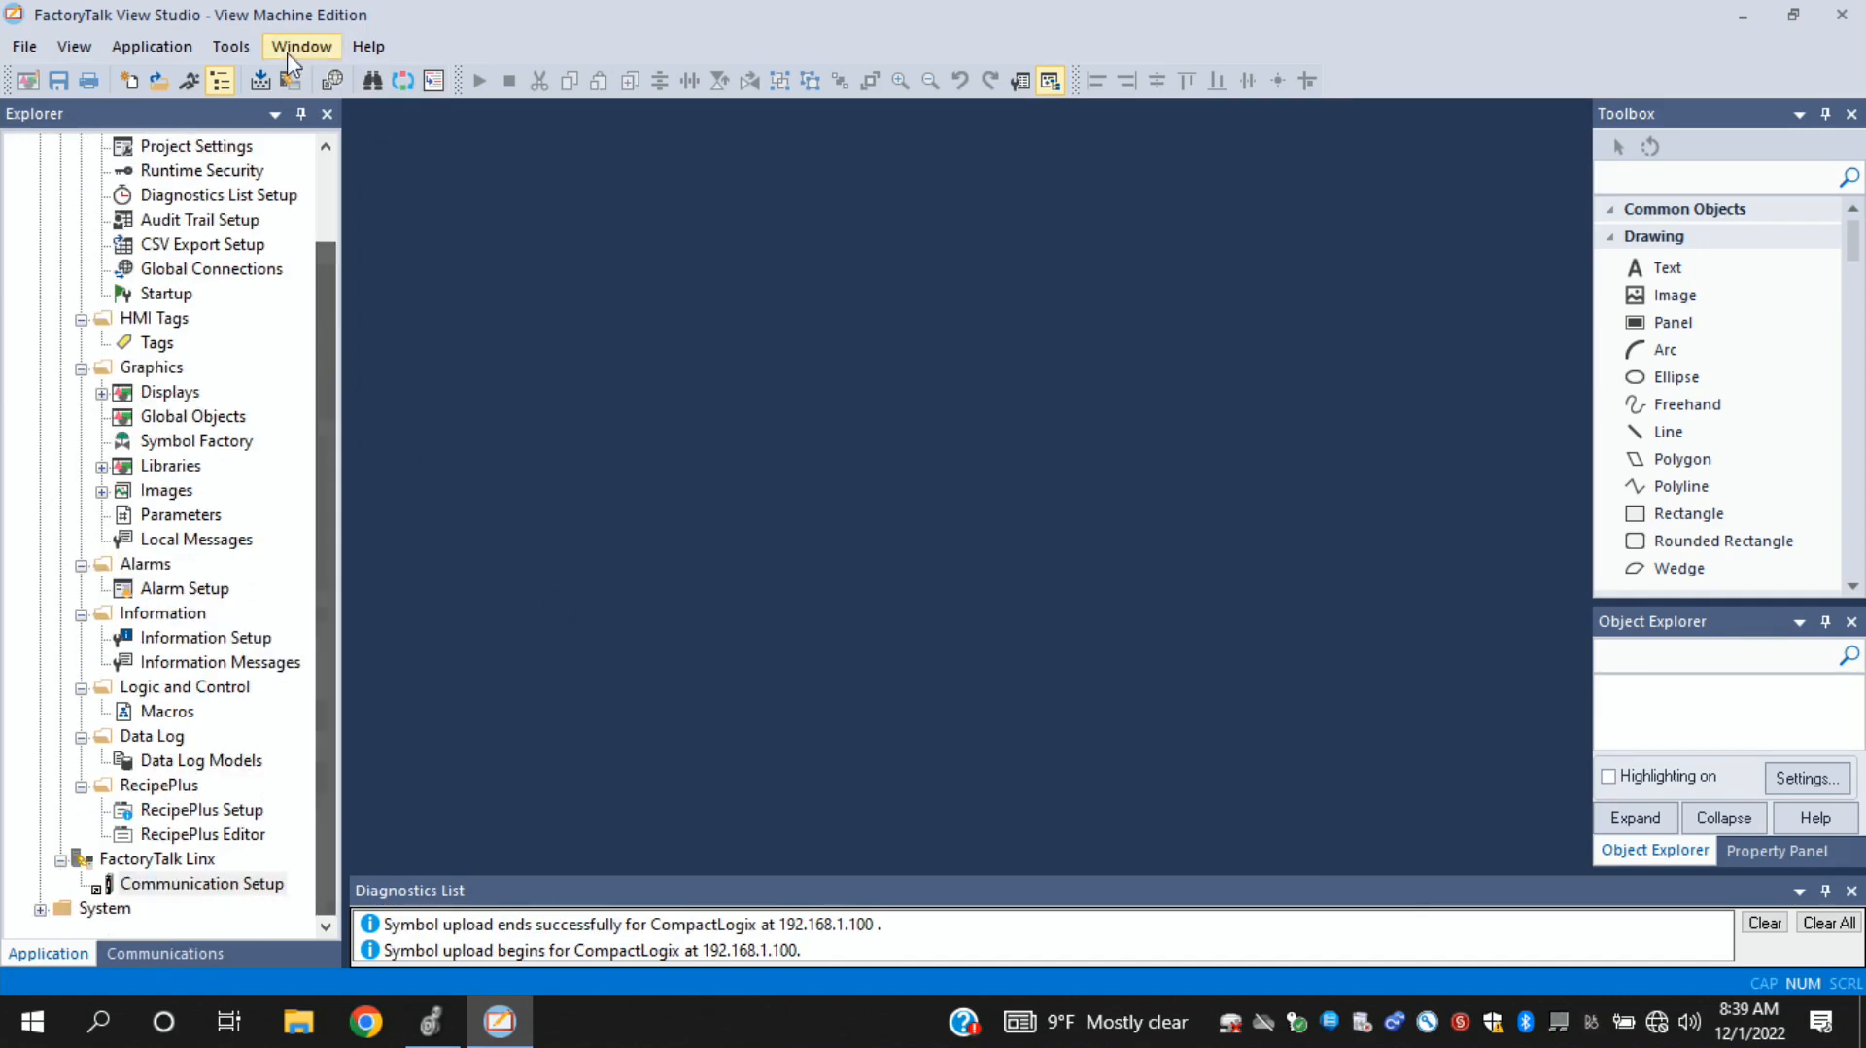
- Open the MAIN graphics display of the HMIStarter application for editing
drag(325, 282, 337, 105)
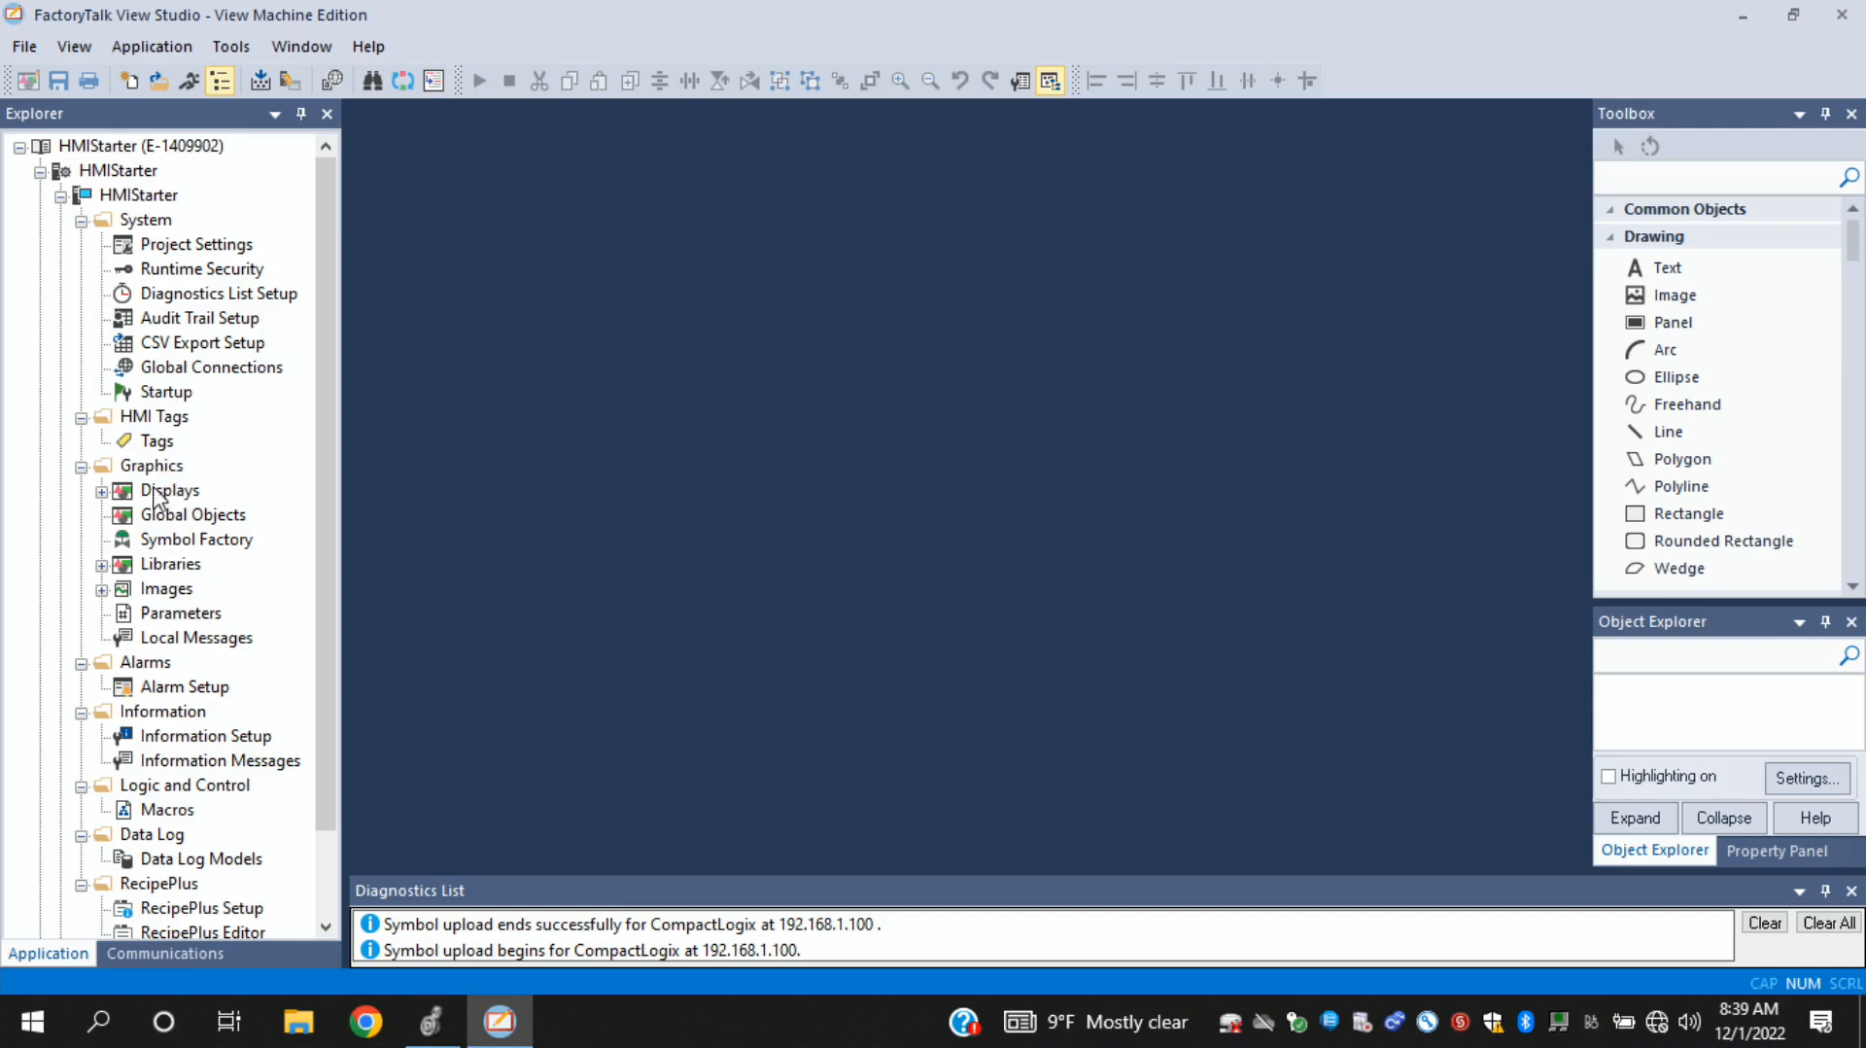
click(102, 491)
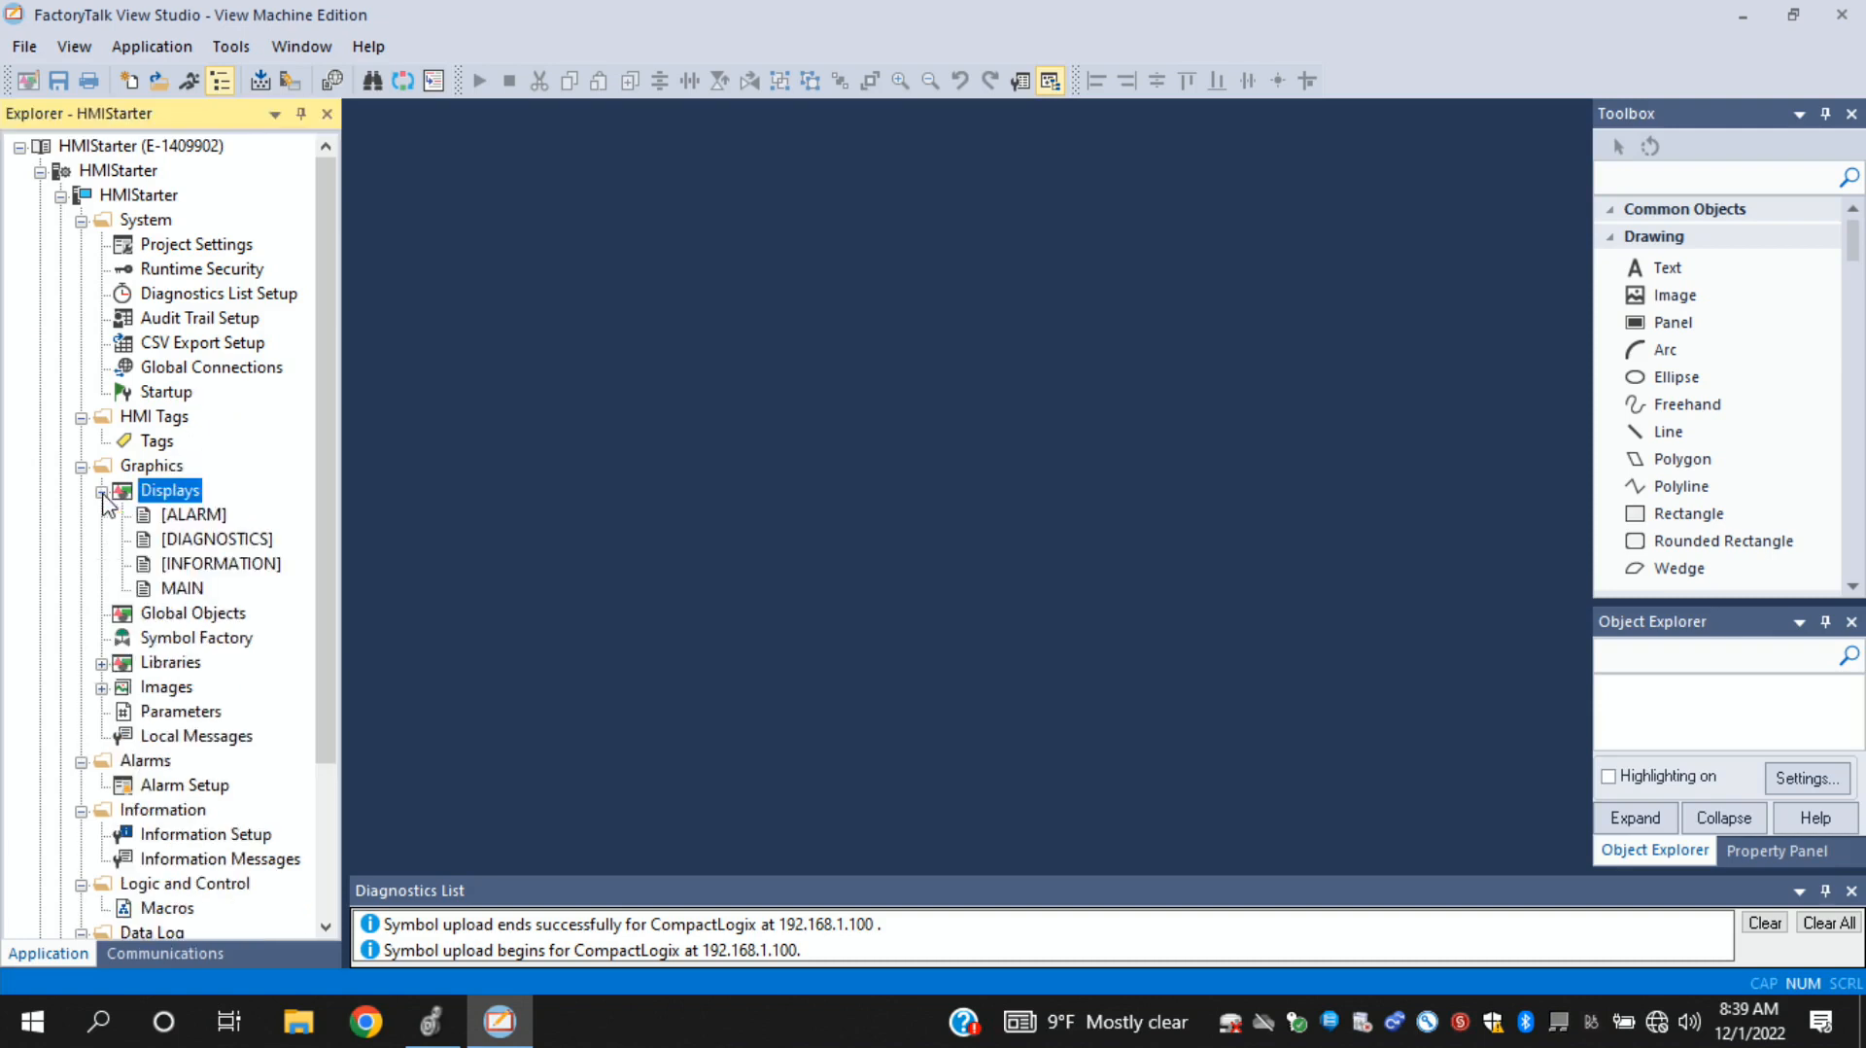
click(179, 590)
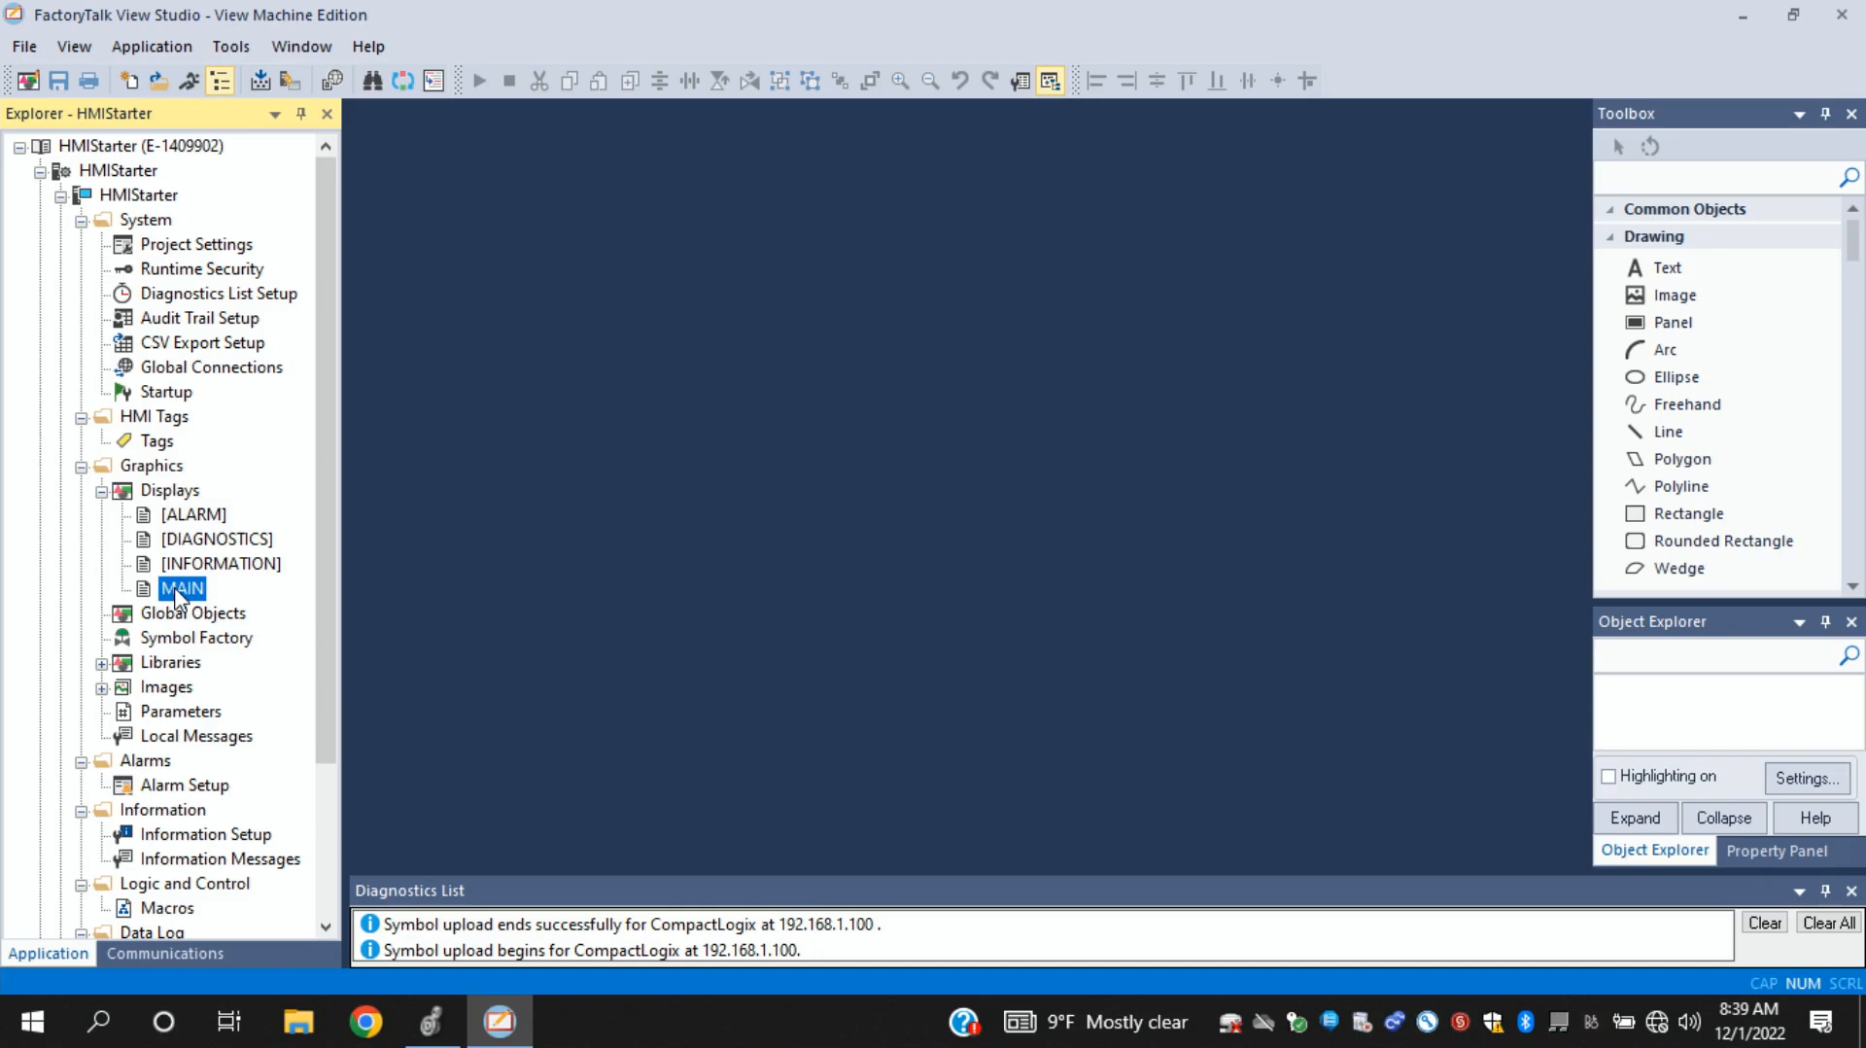
double_click(181, 589)
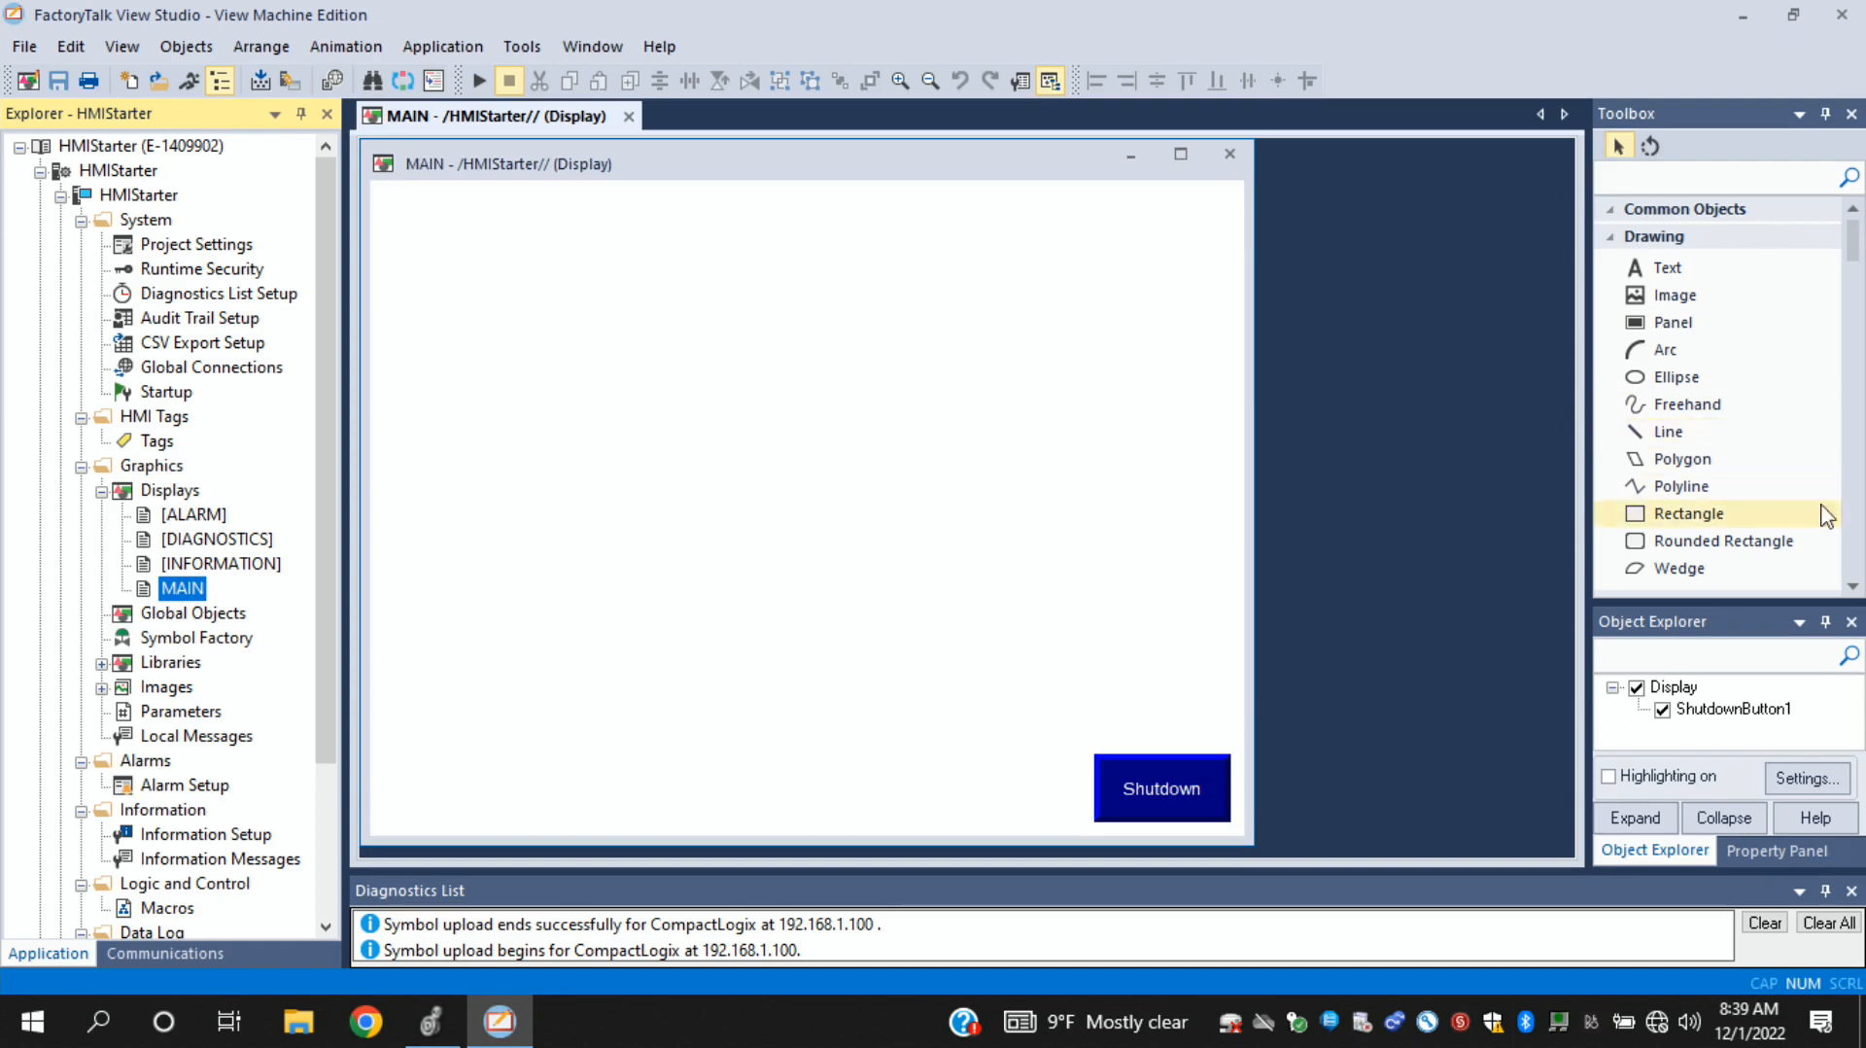
- Draw a momentary push button in the upper-left area of the MAIN display
click(1853, 585)
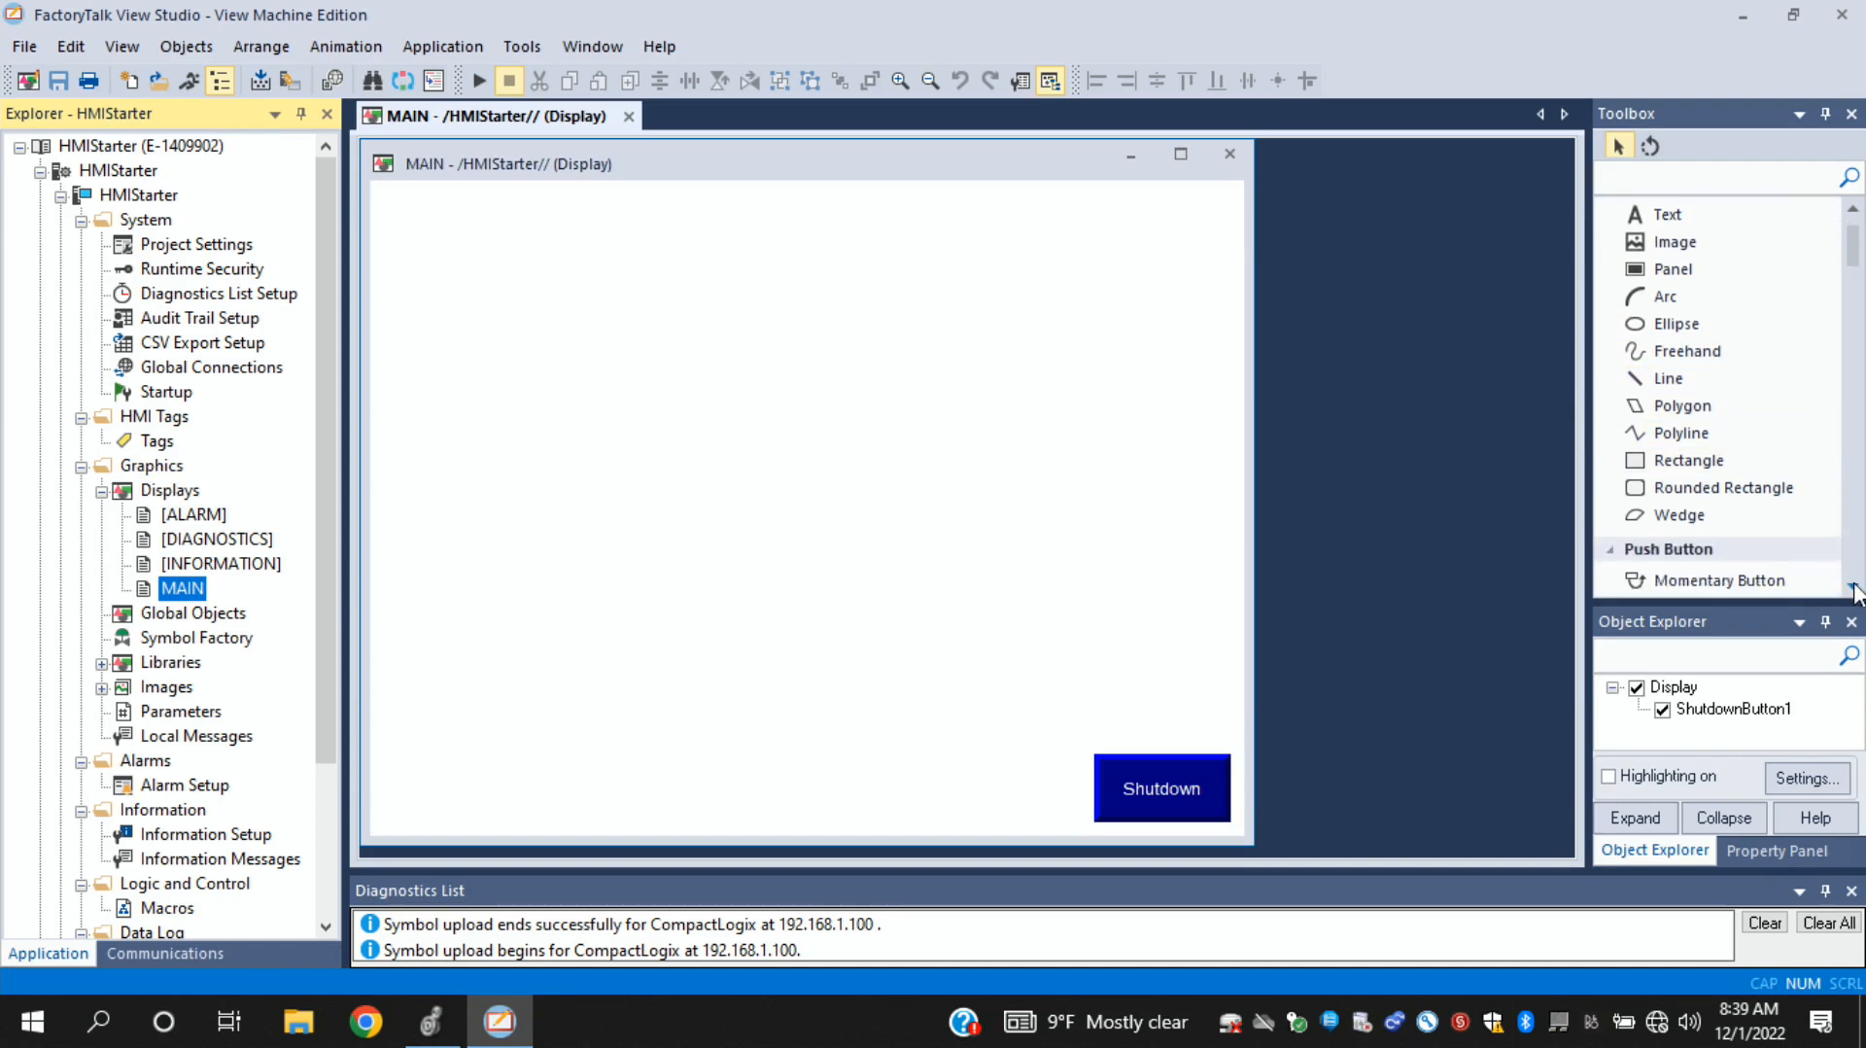
click(1853, 588)
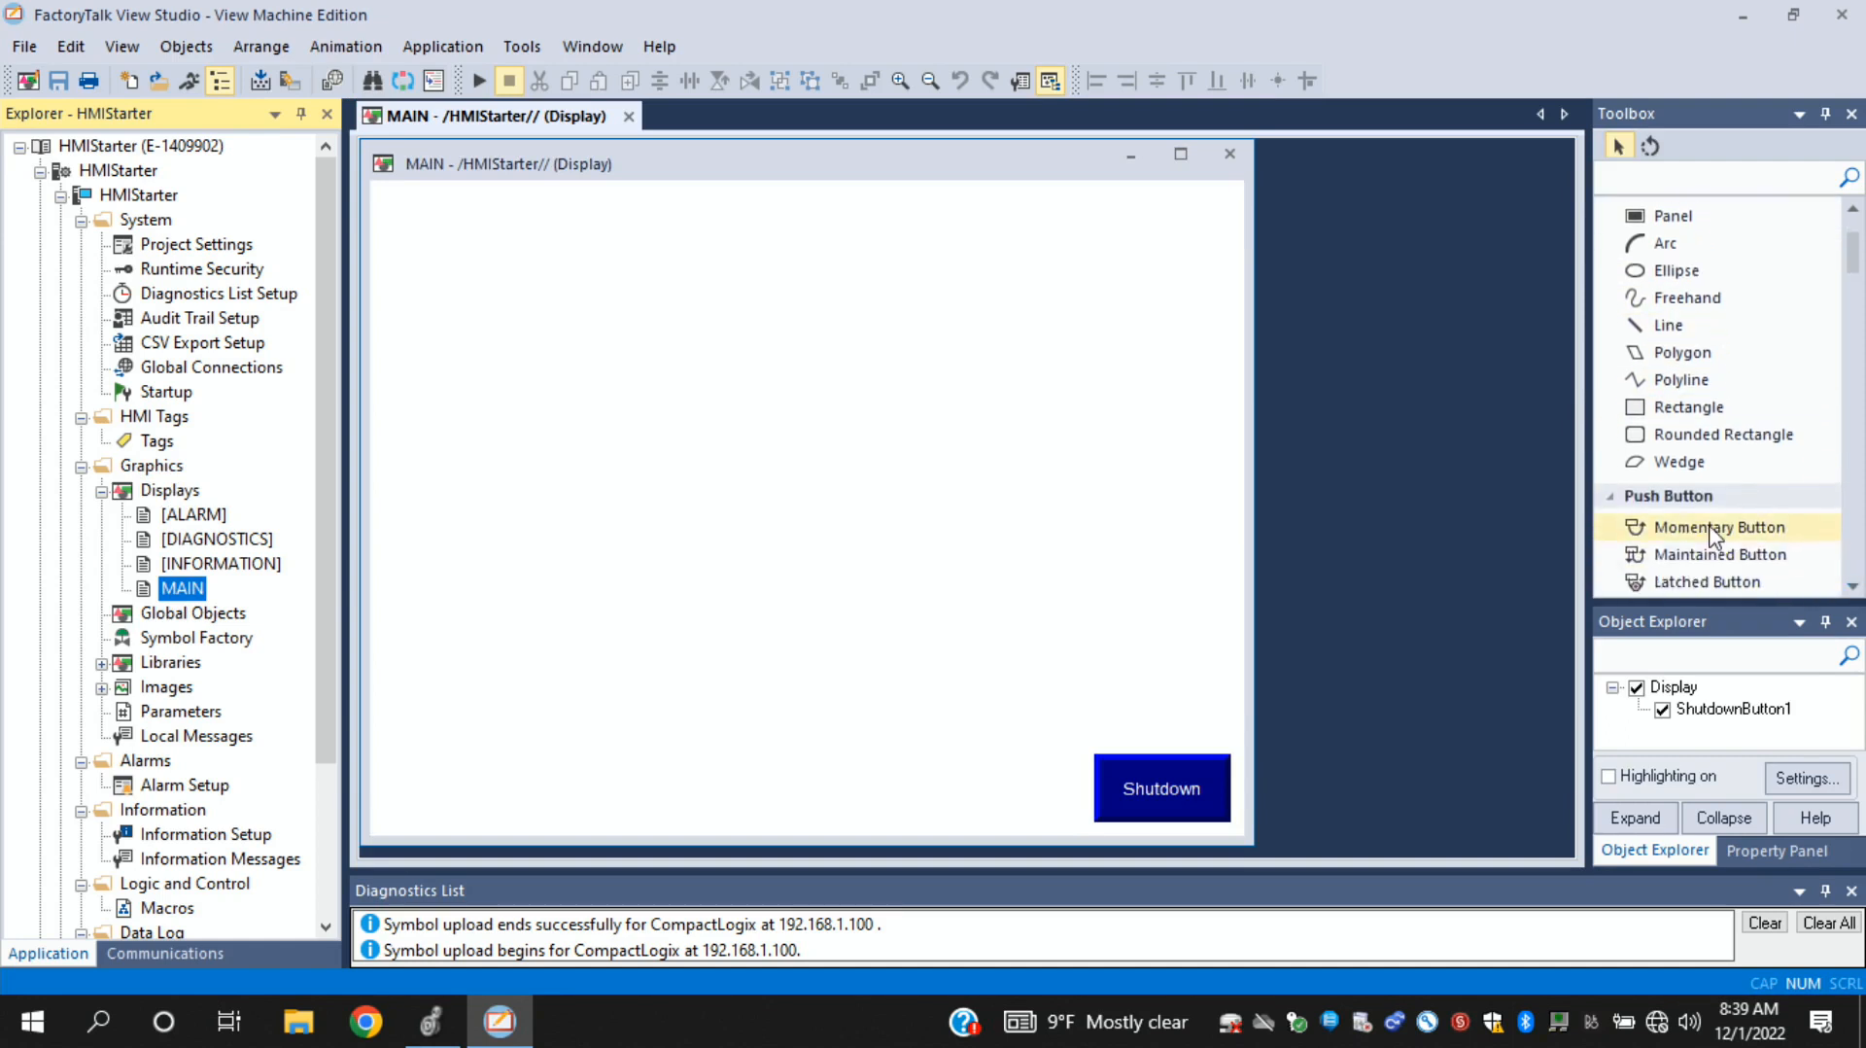
click(1711, 530)
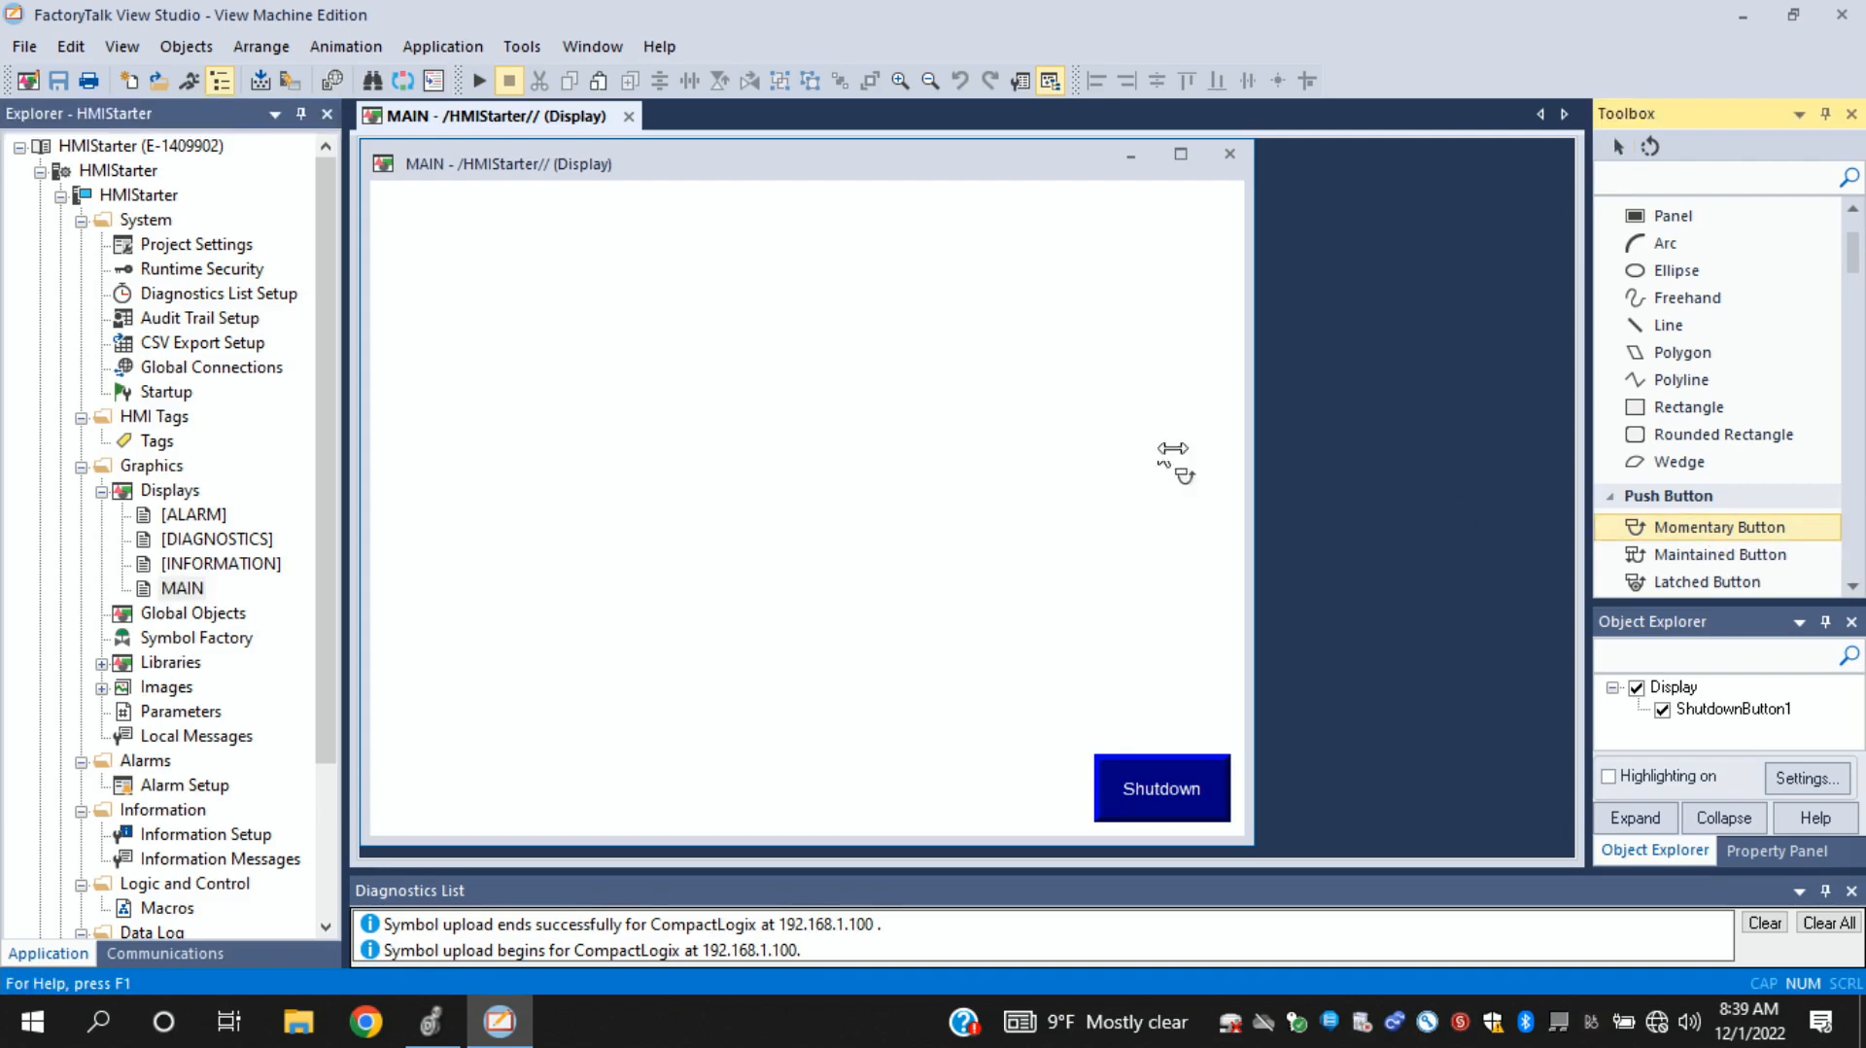
drag(428, 251, 622, 384)
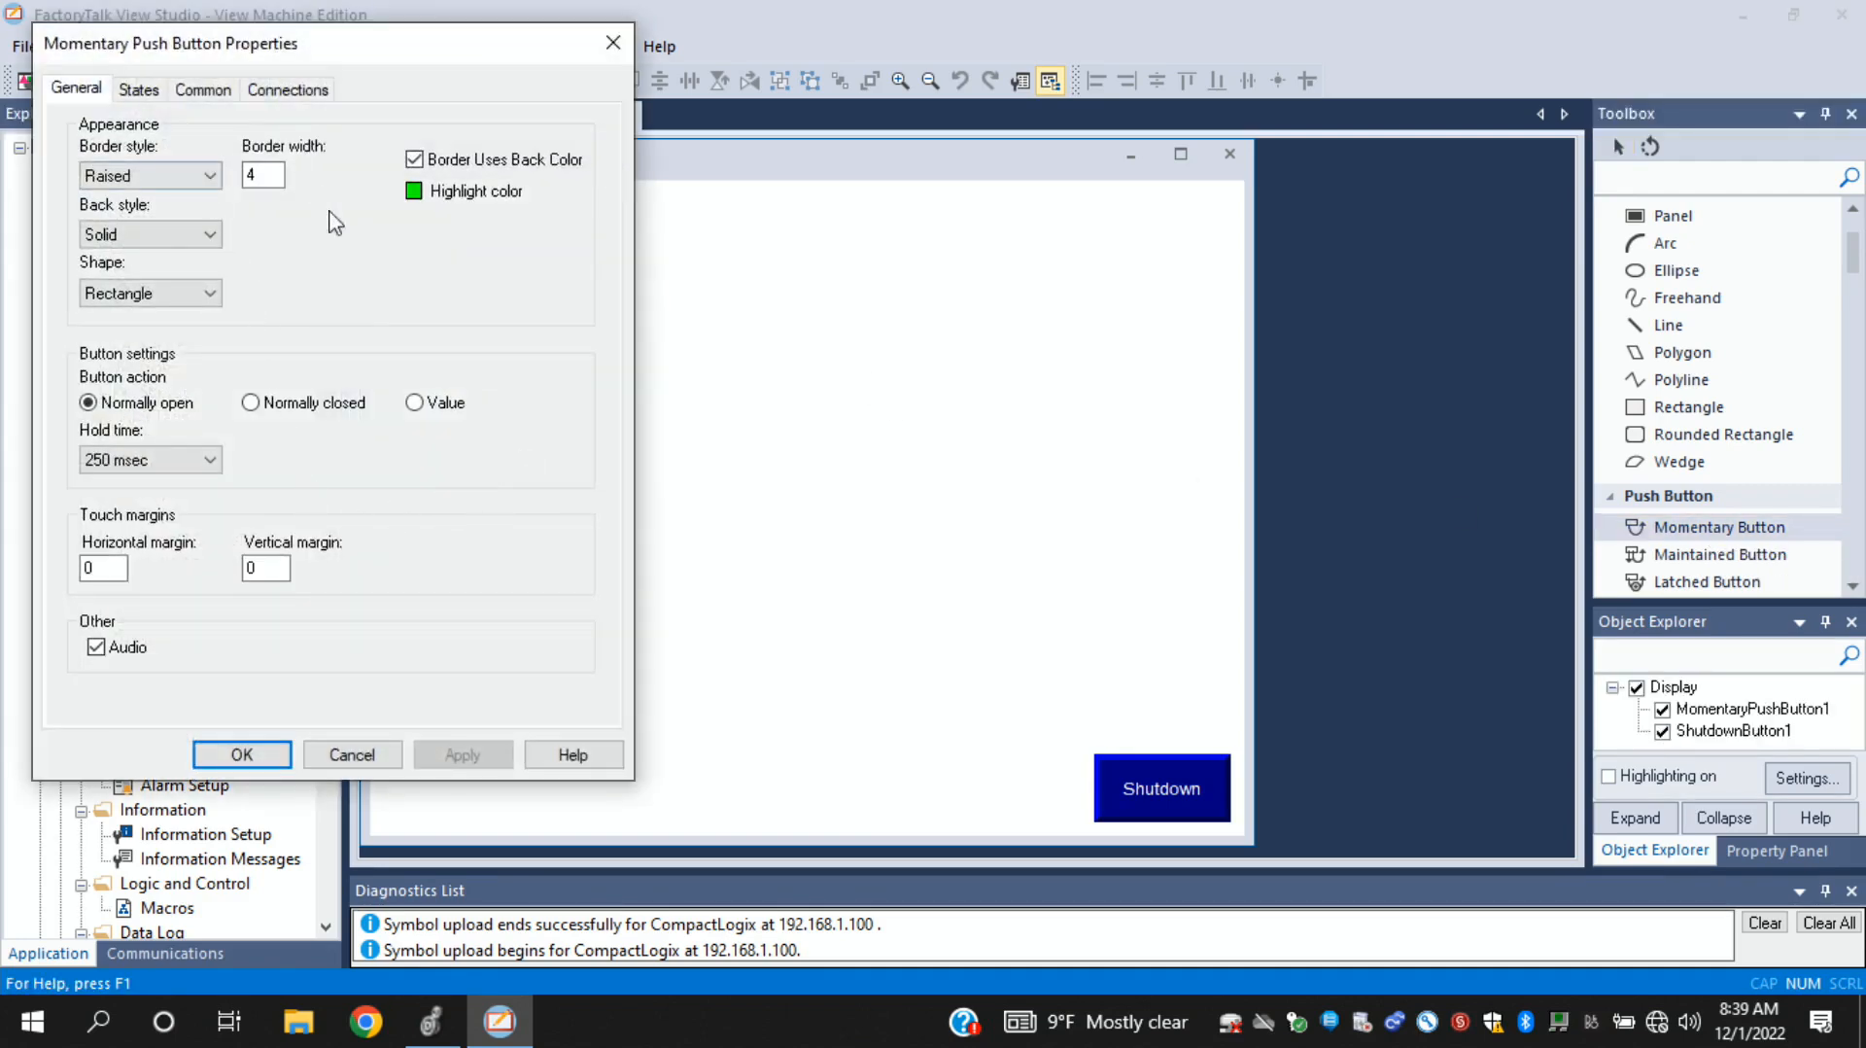
- Browse tags for the button's Value connection, refresh all folders, and list New_Shortcut's online tags with their full names readable
click(283, 93)
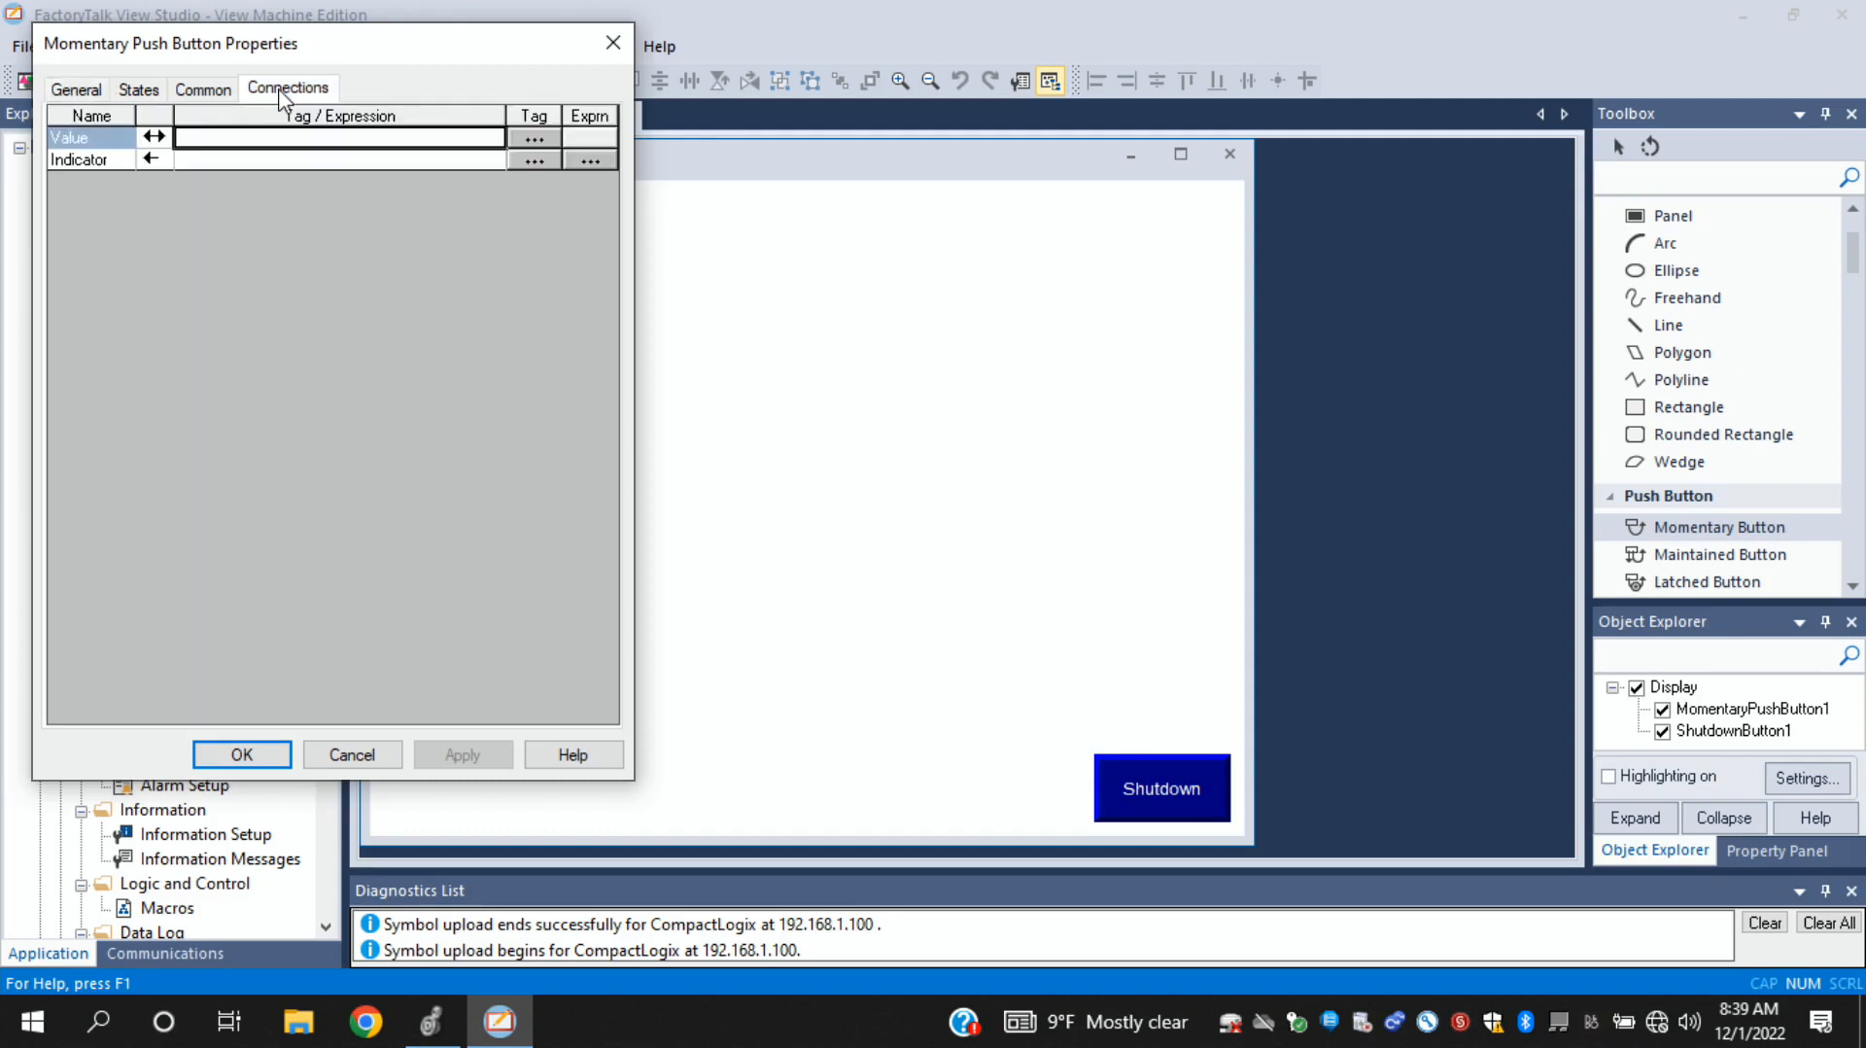
click(535, 138)
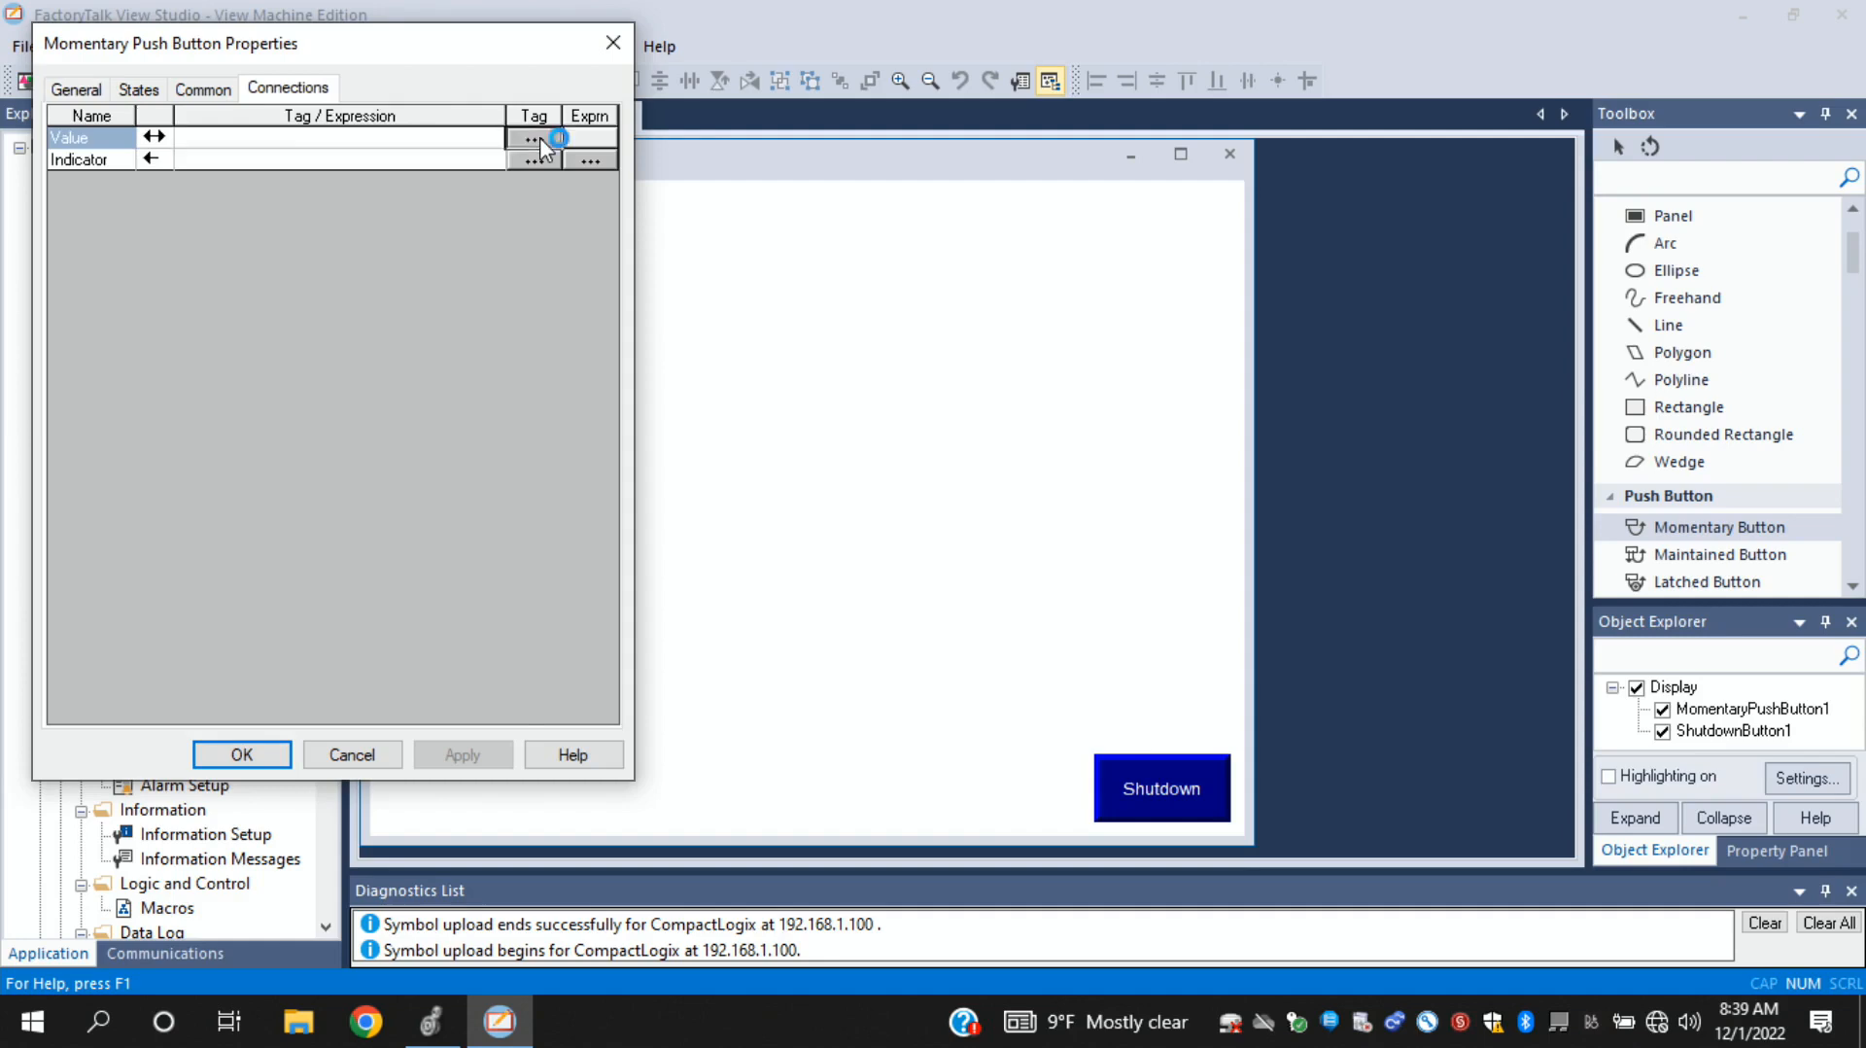
click(698, 268)
click(758, 276)
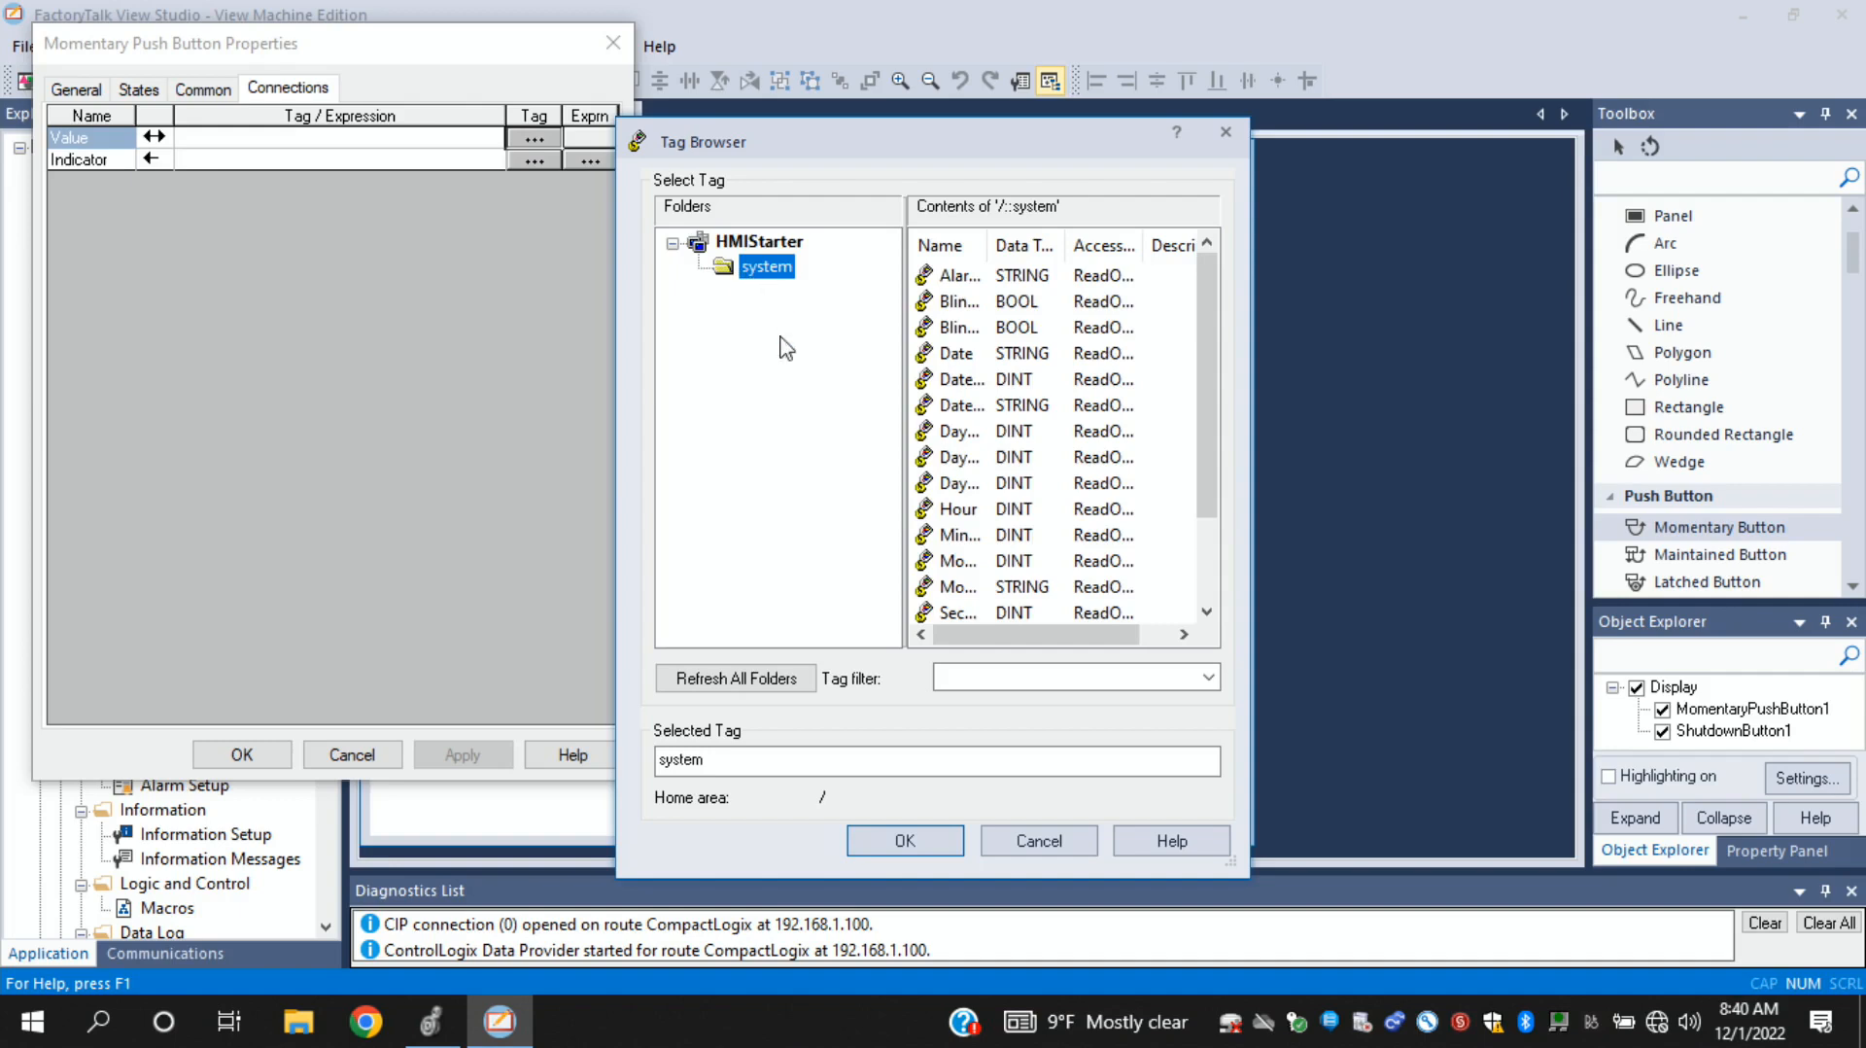
click(744, 680)
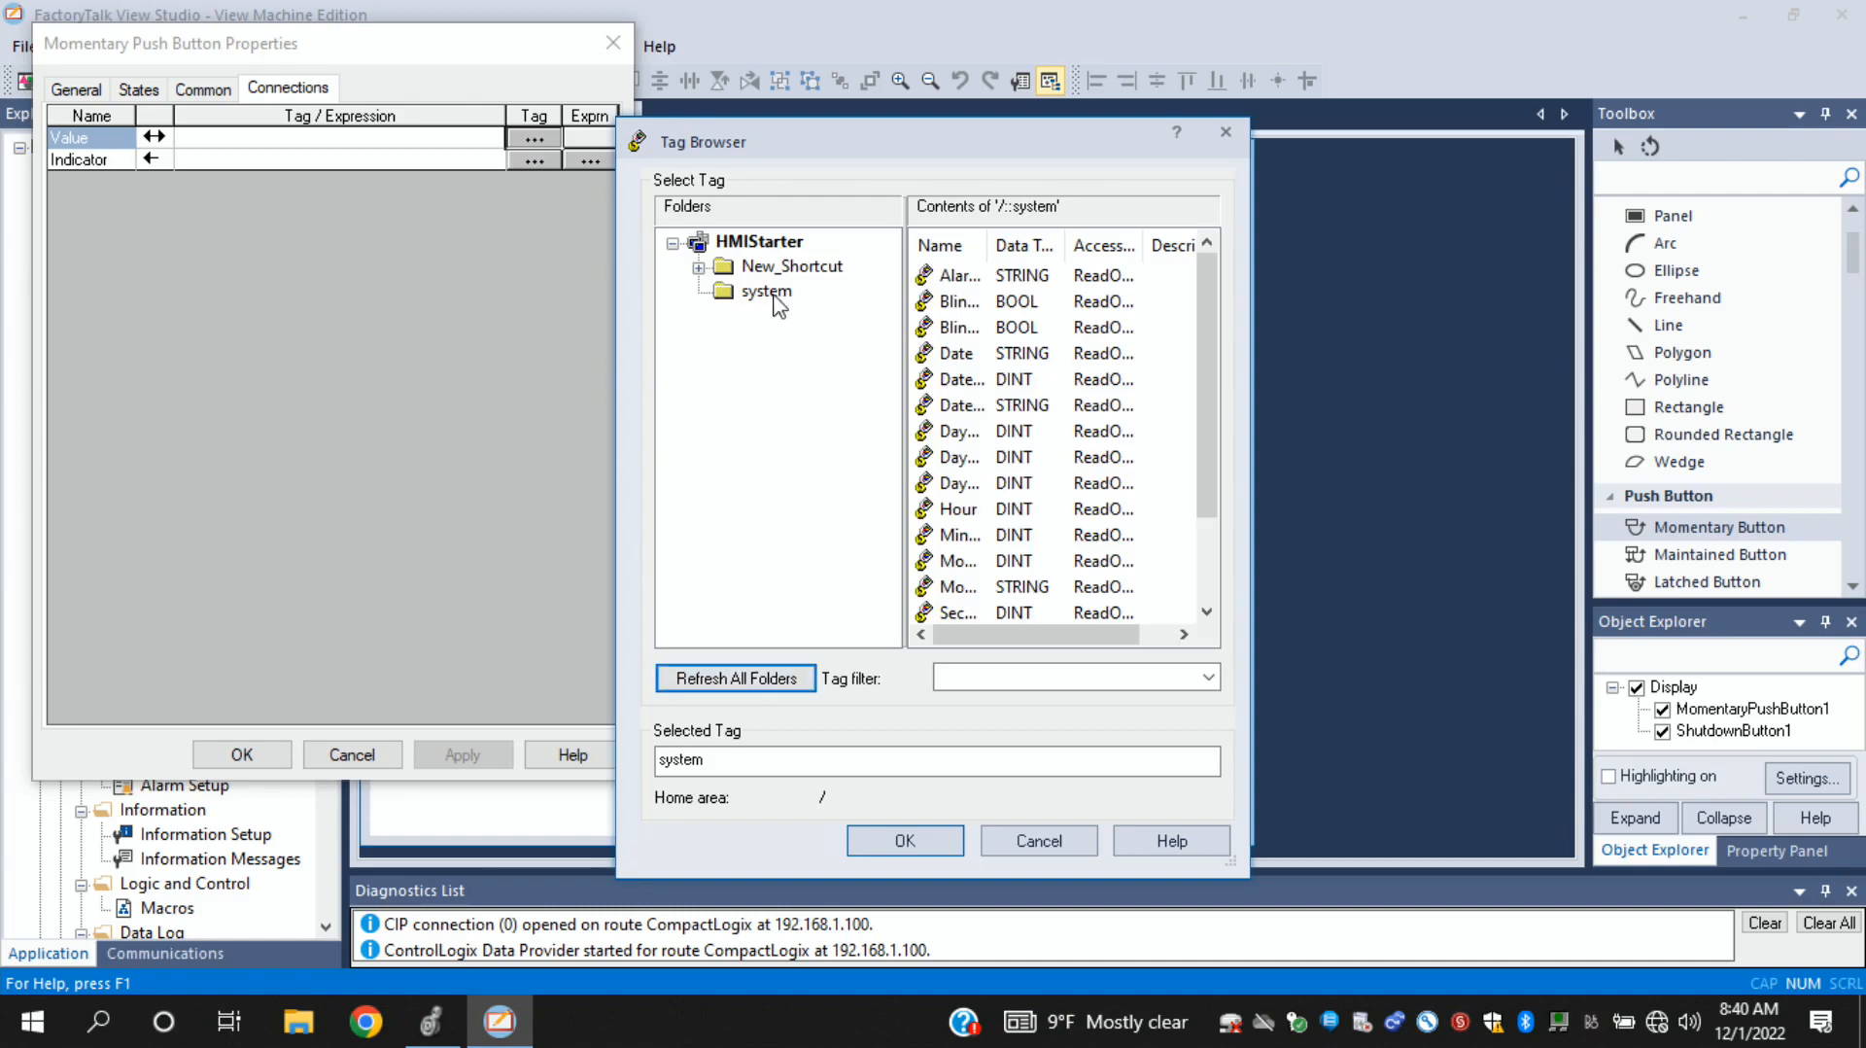
click(755, 272)
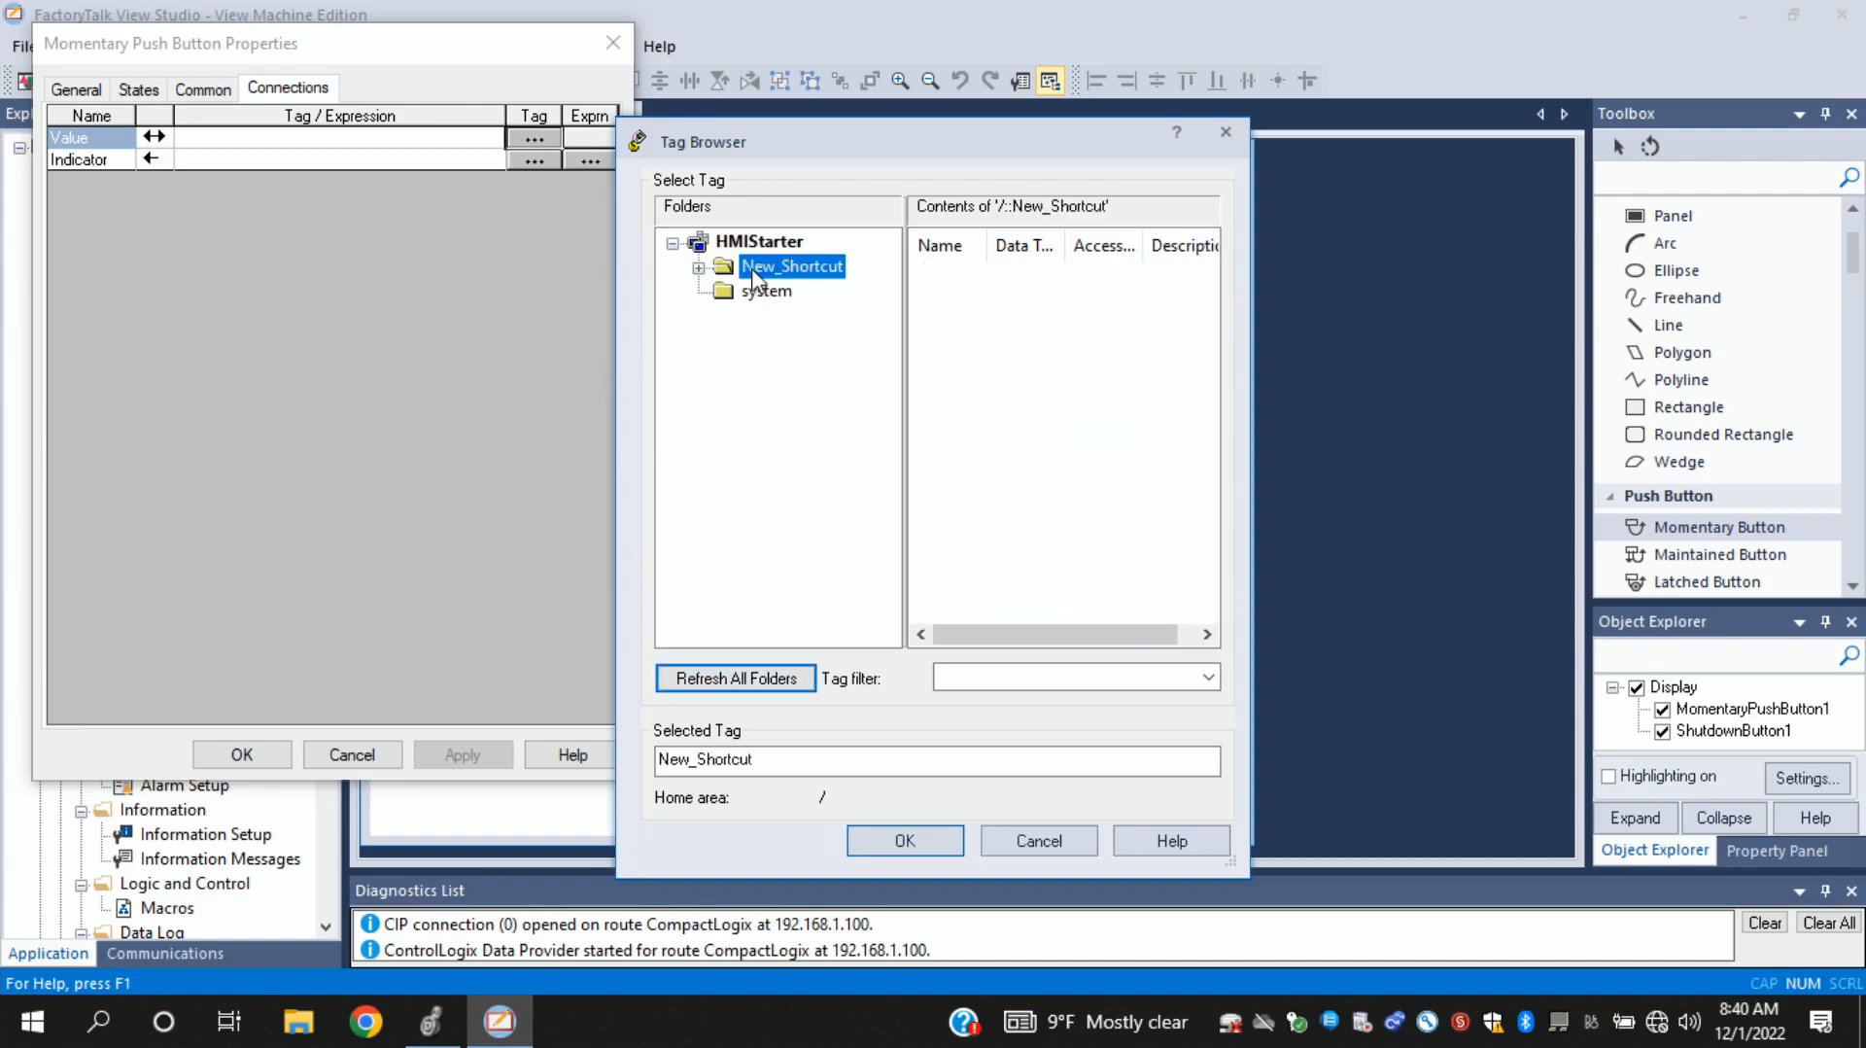
double_click(753, 272)
double_click(786, 317)
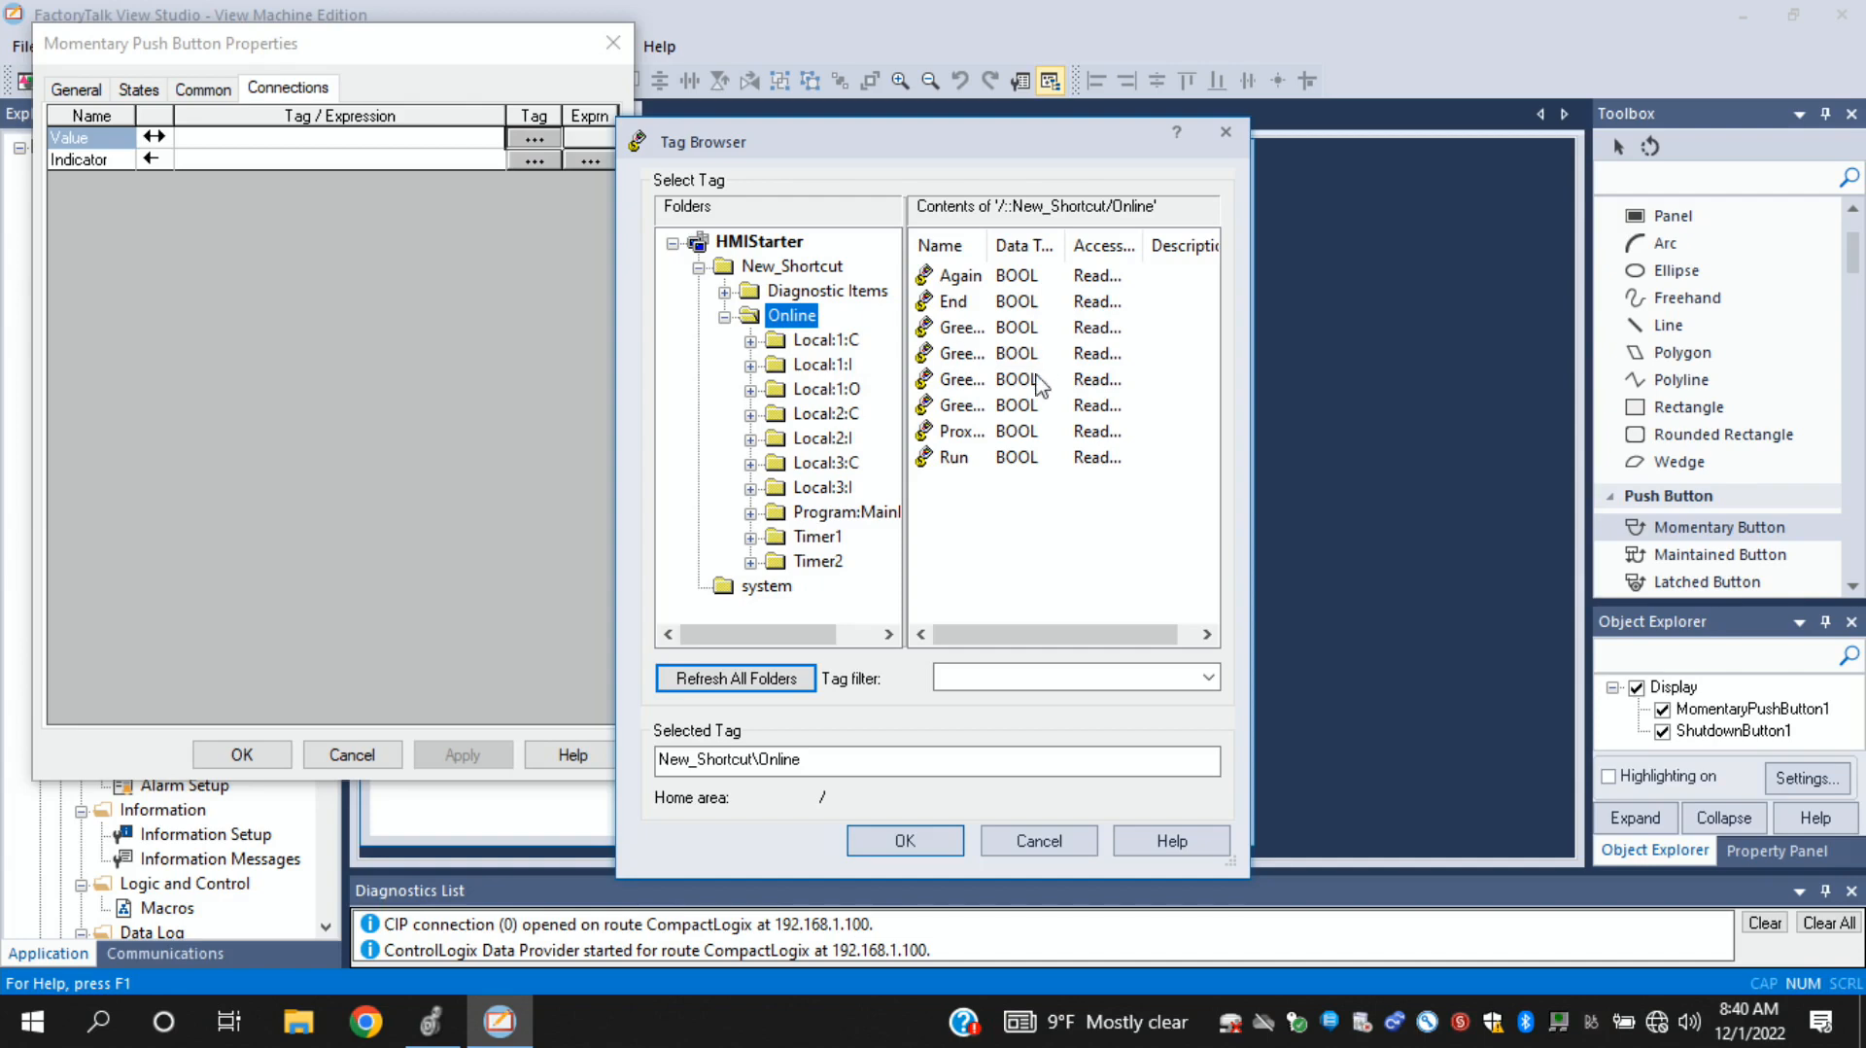
drag(985, 245, 1047, 245)
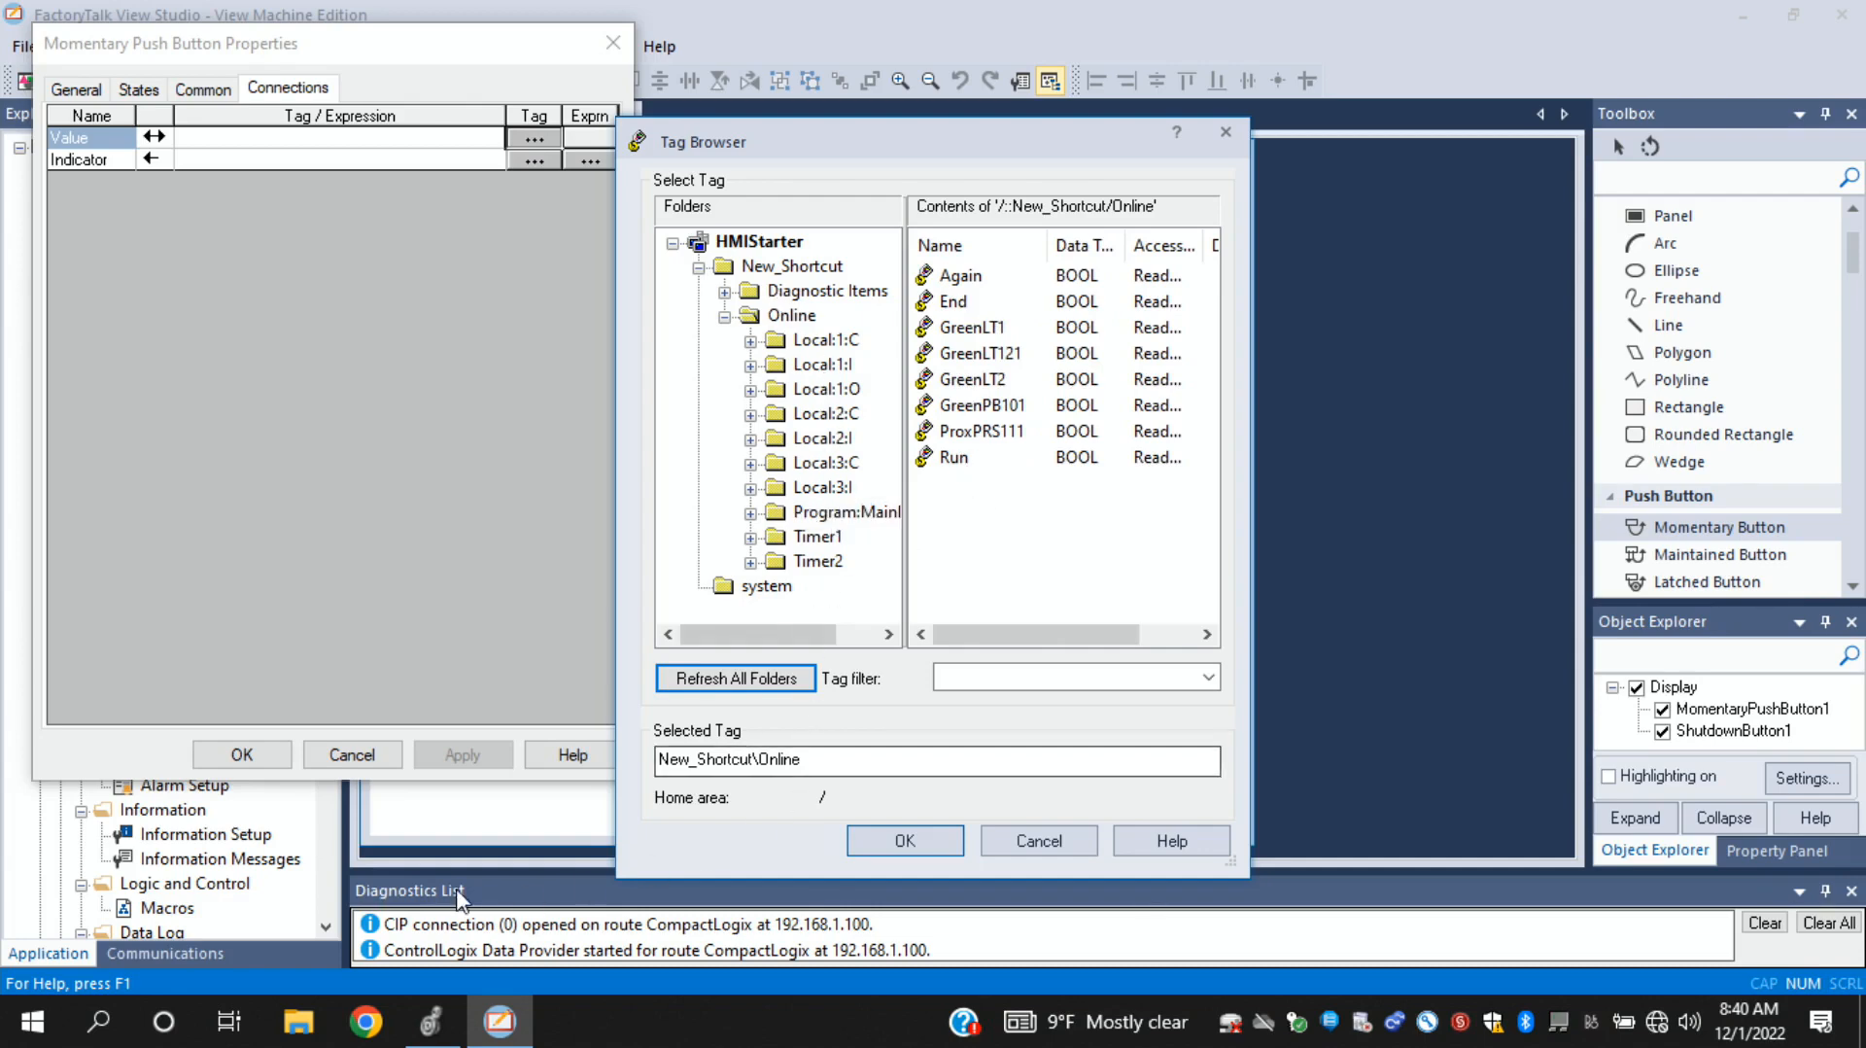
- Switch to Logix Designer and open the controller tags for editing
mouse_move(431, 1035)
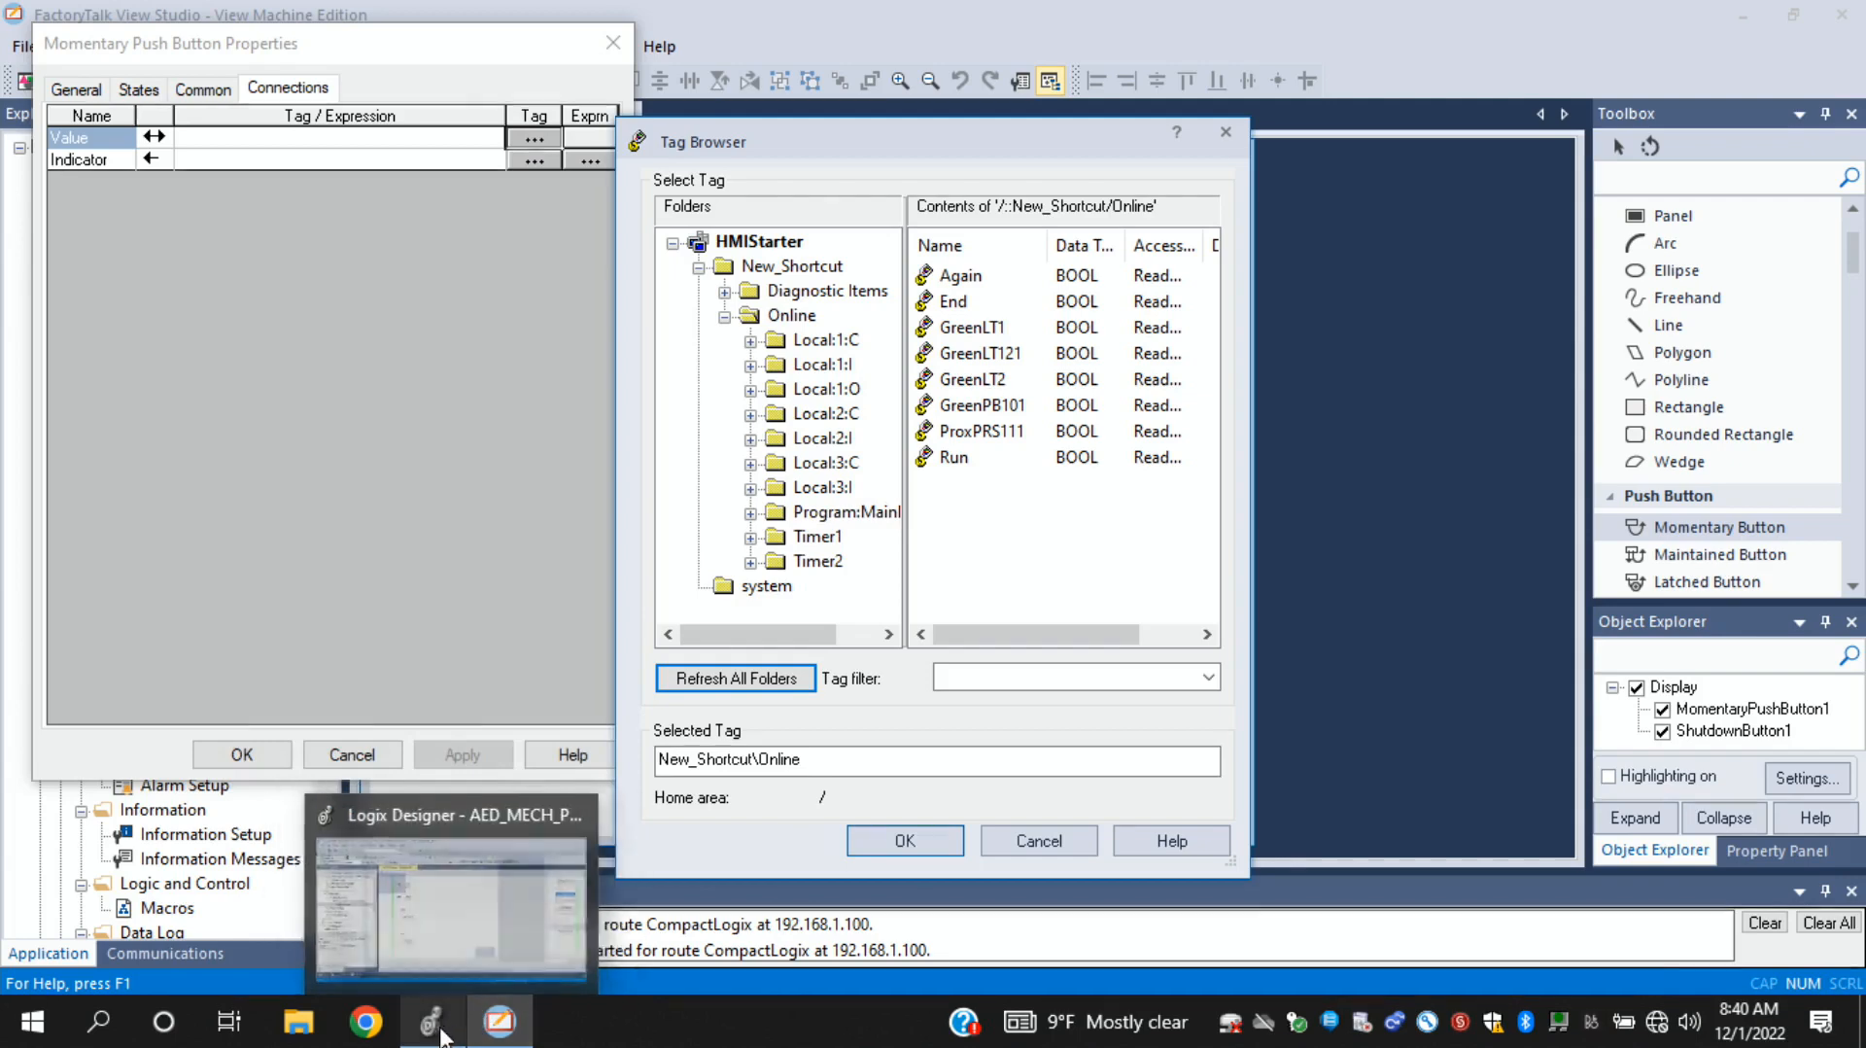
click(431, 1036)
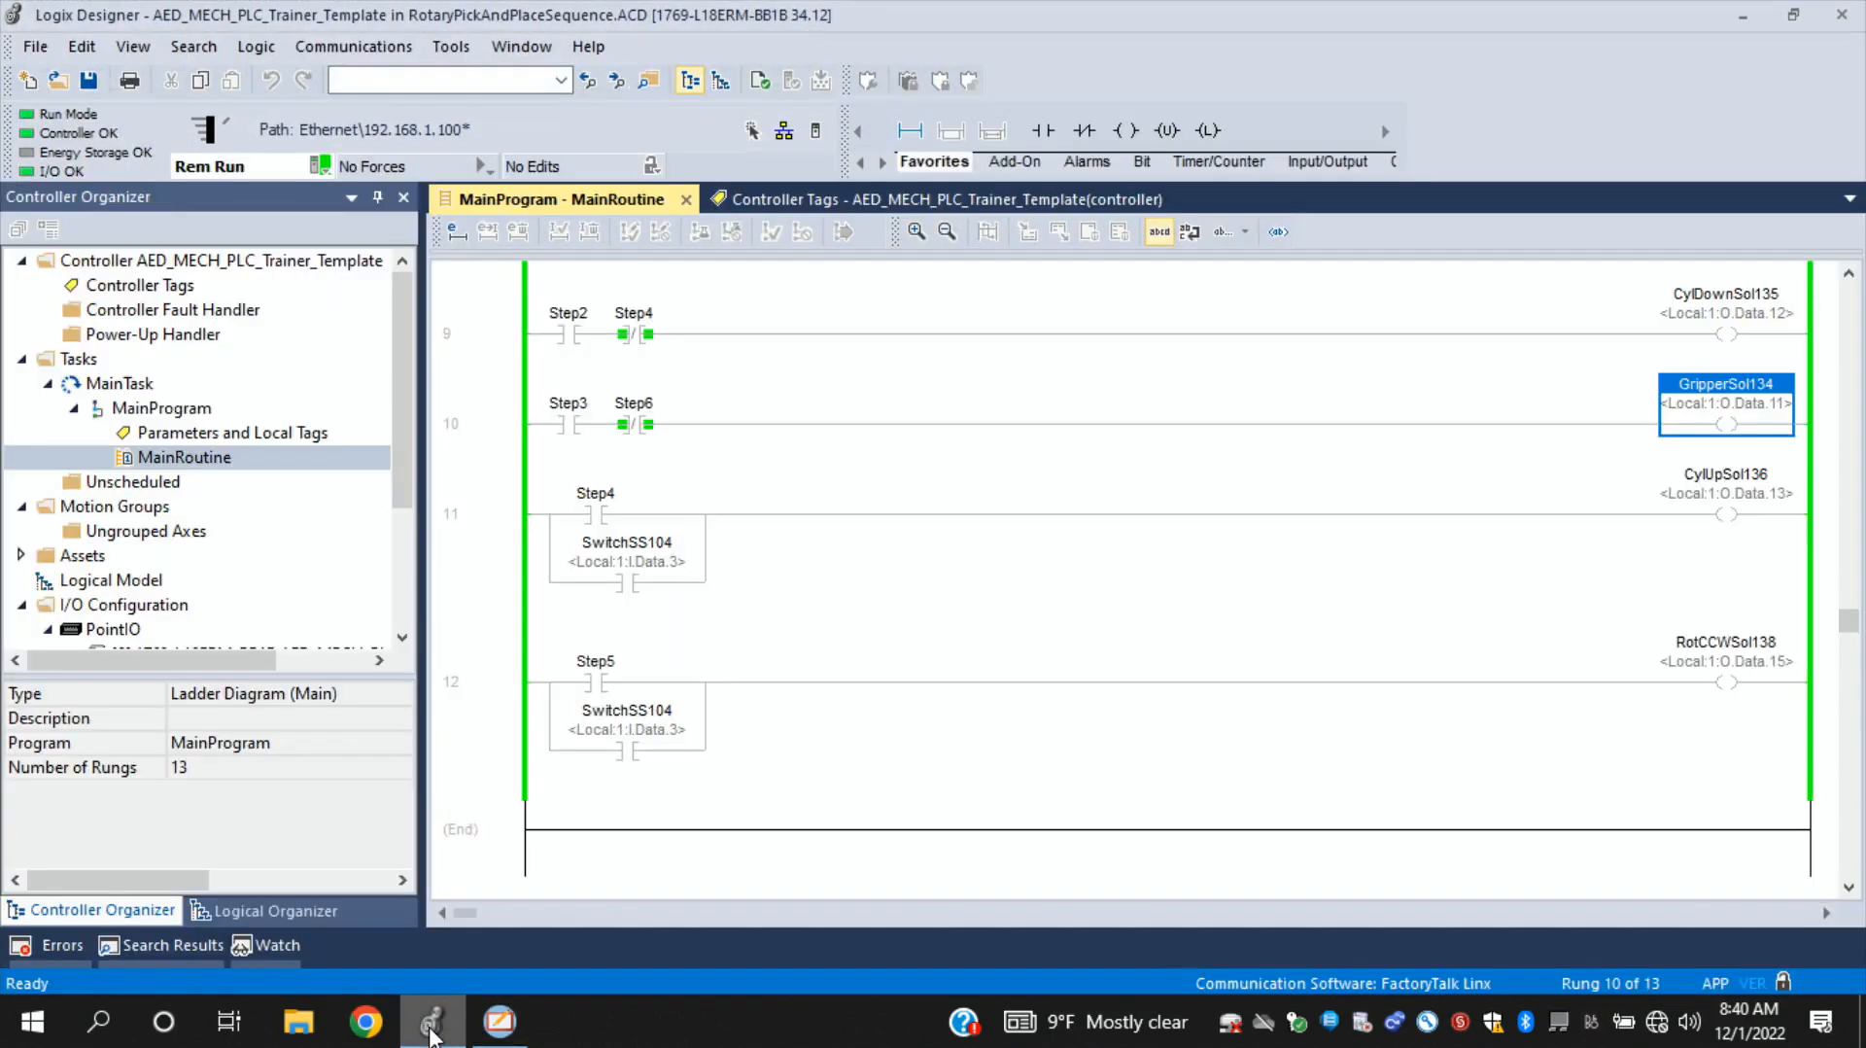
click(144, 287)
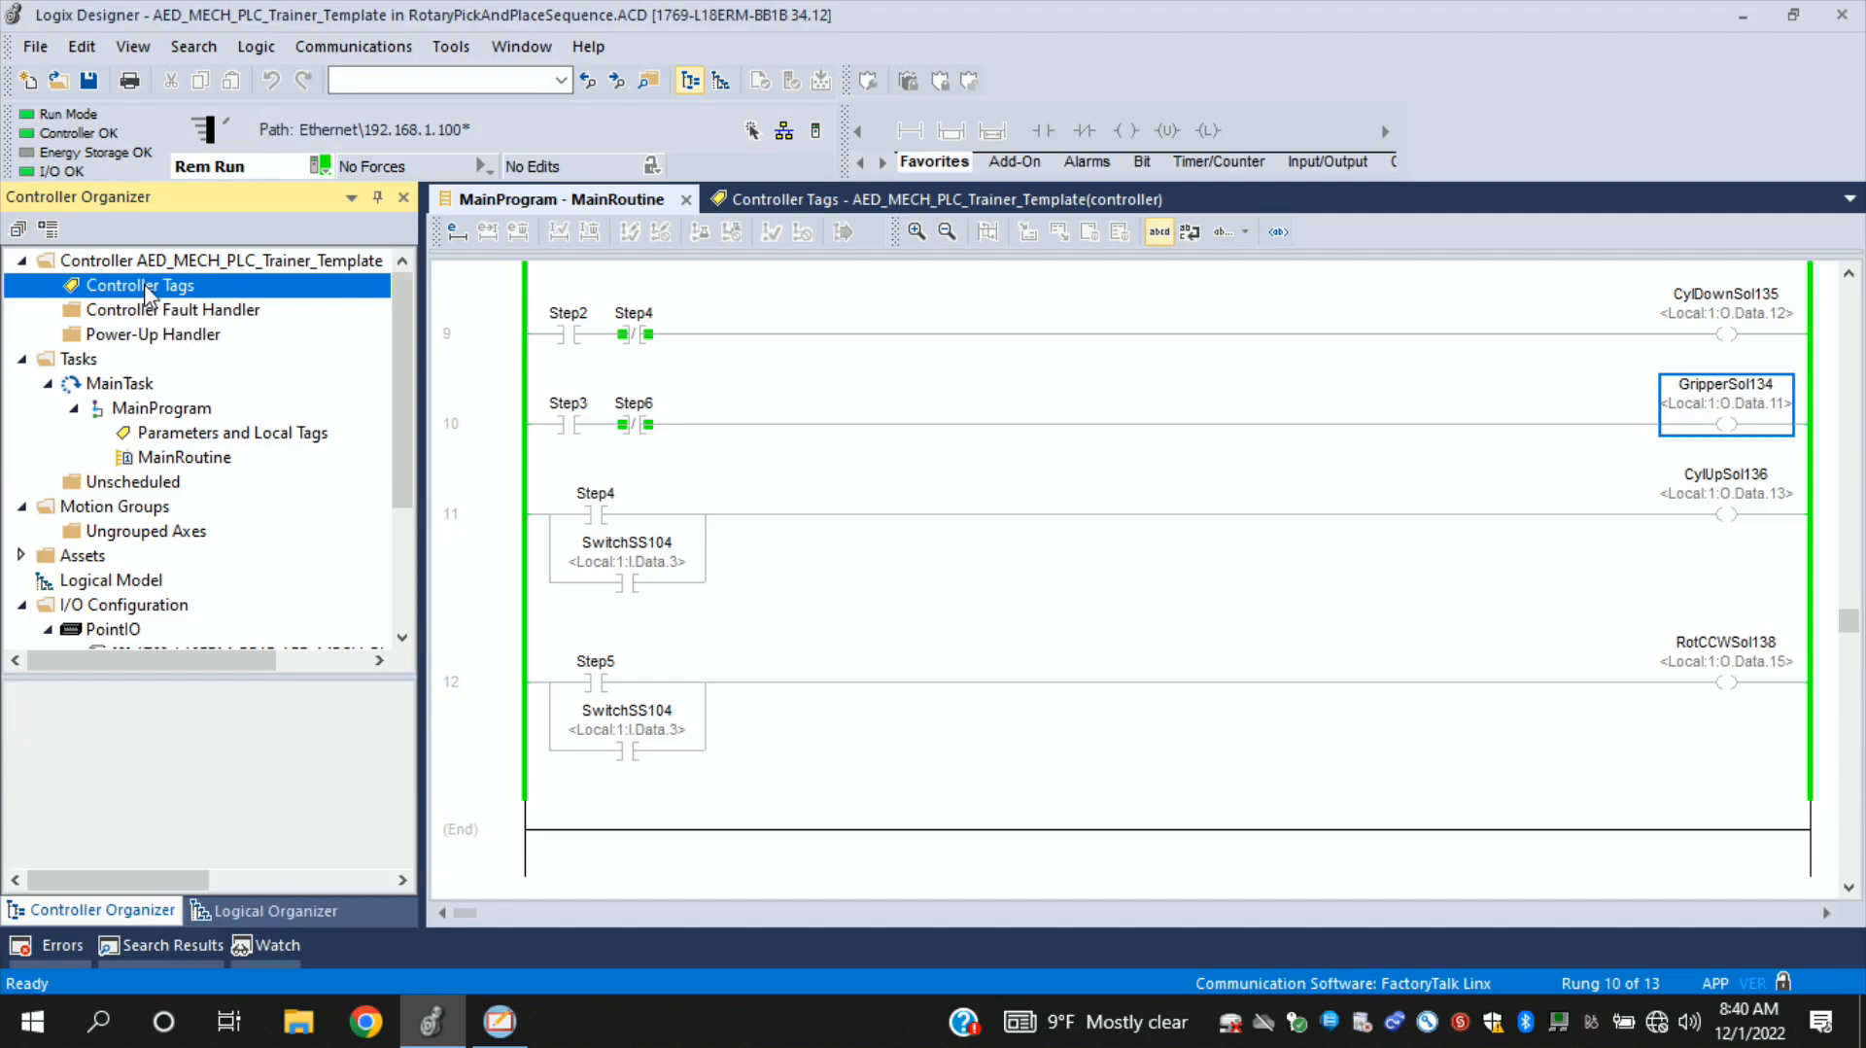
right_click(144, 287)
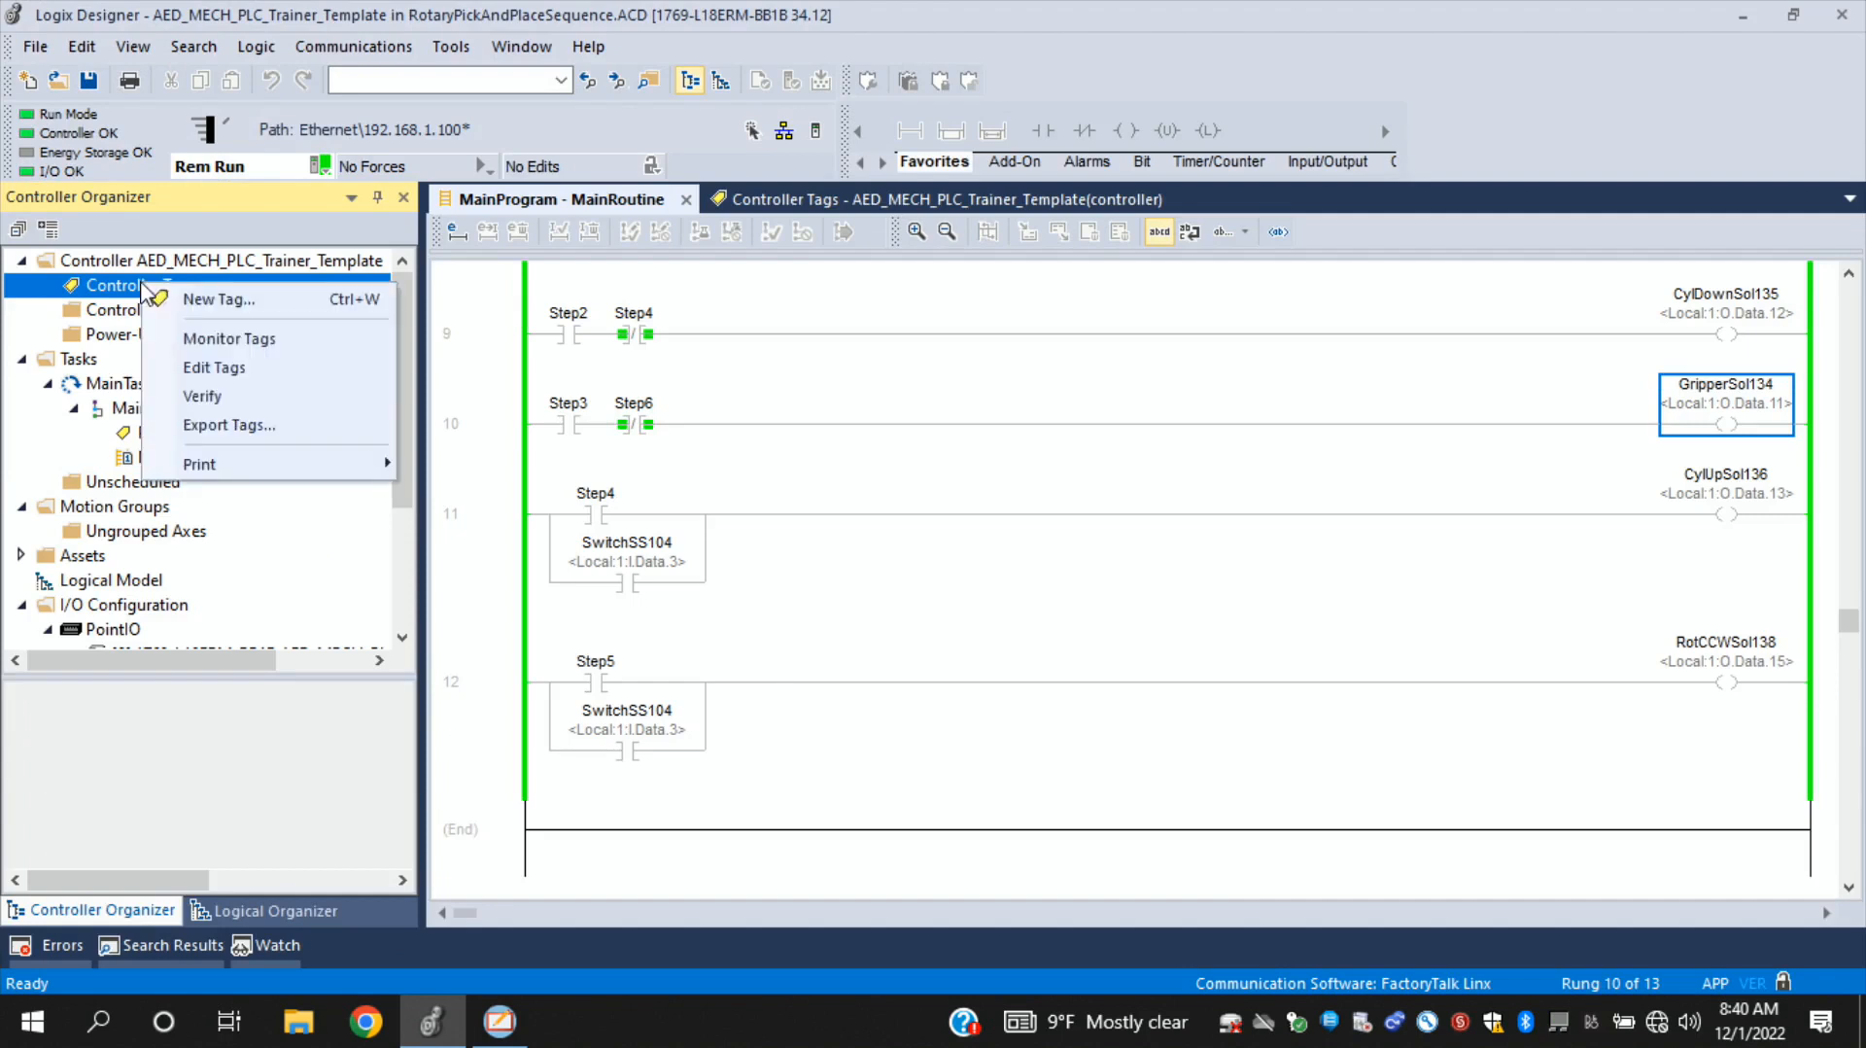
click(221, 343)
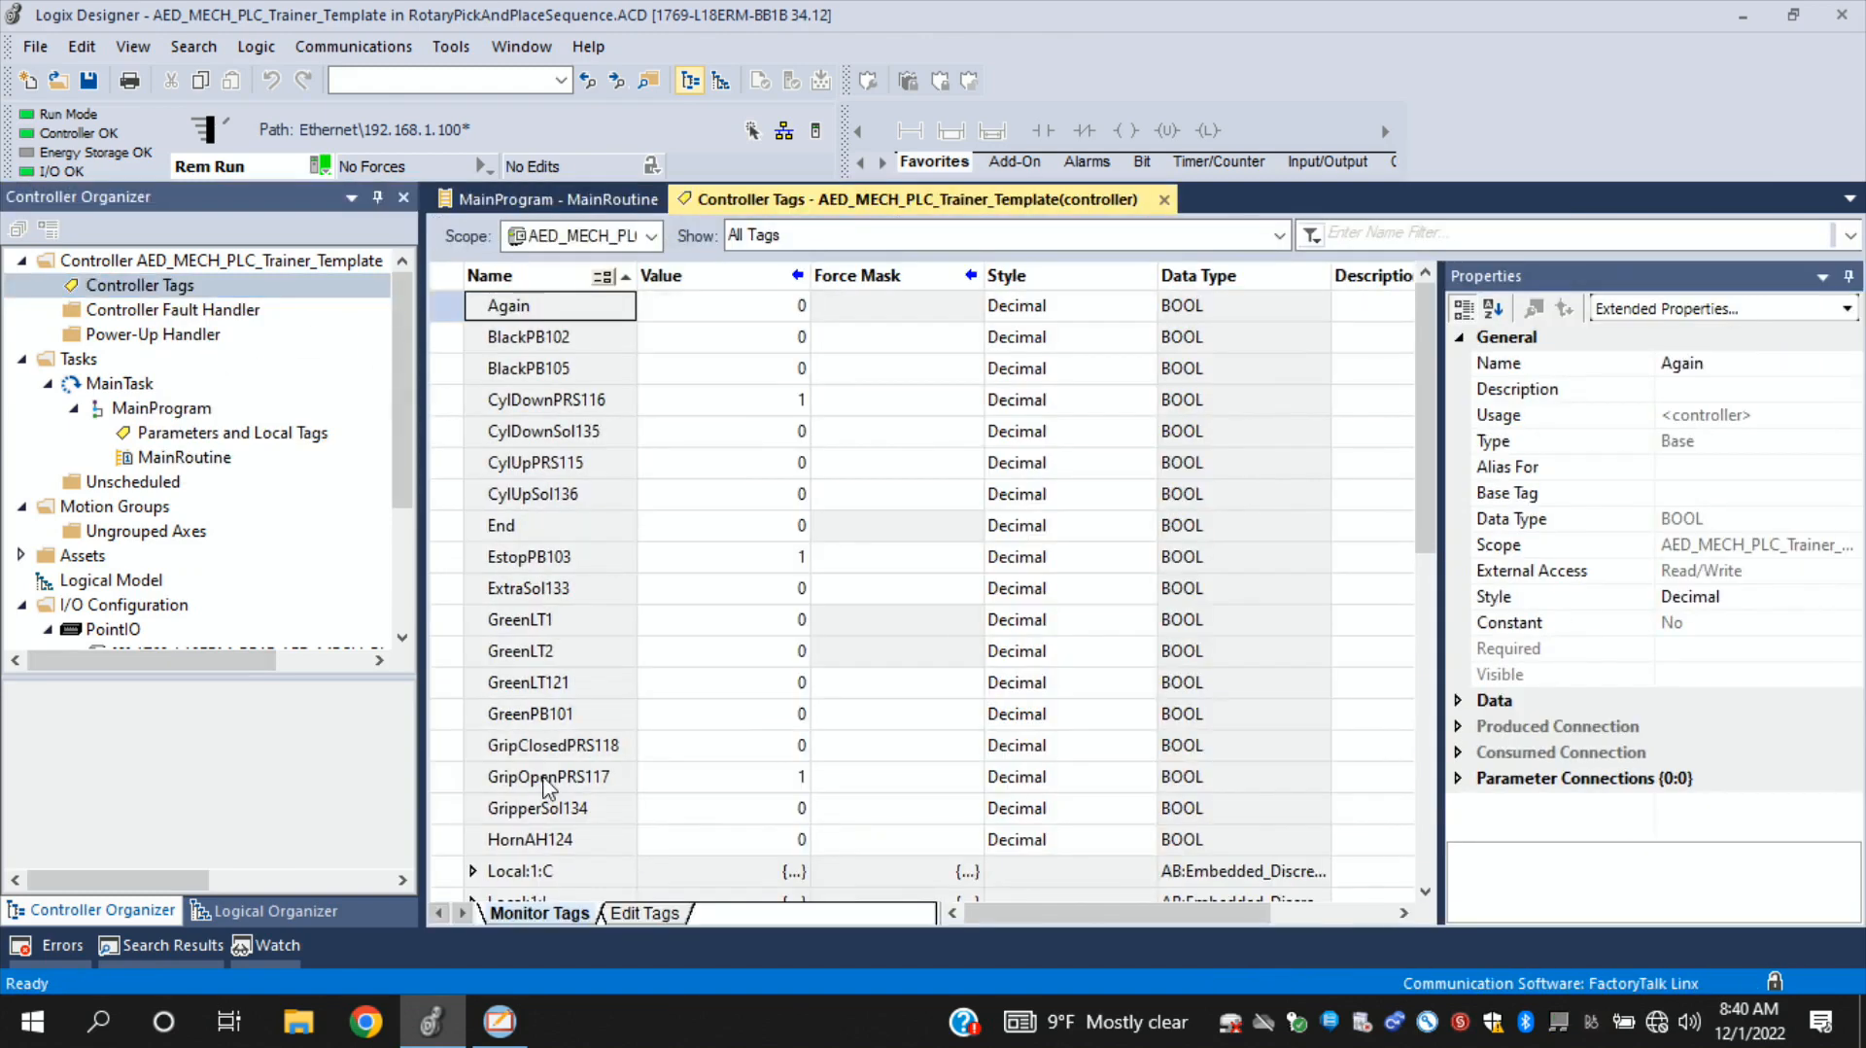
click(645, 915)
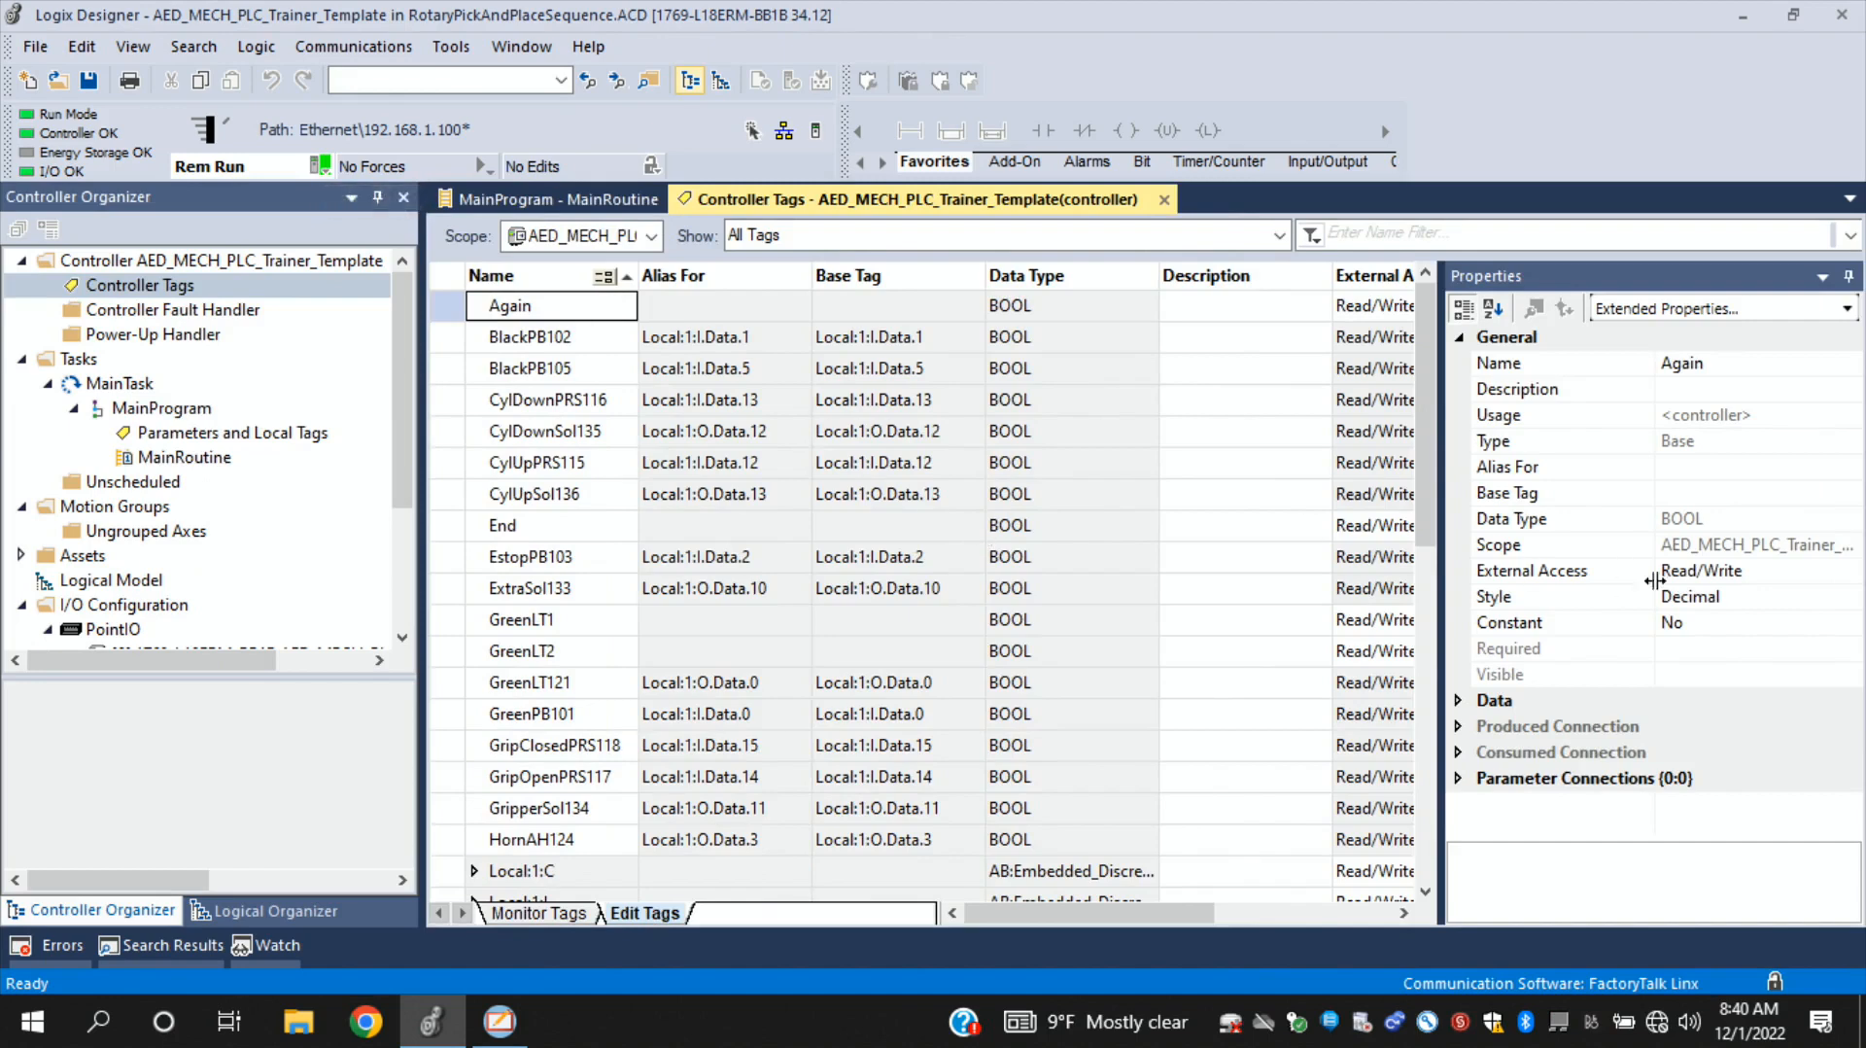
- Add a controller tag named HMIStart with data type BOOL at the end of the tag list
drag(1425, 481, 1429, 870)
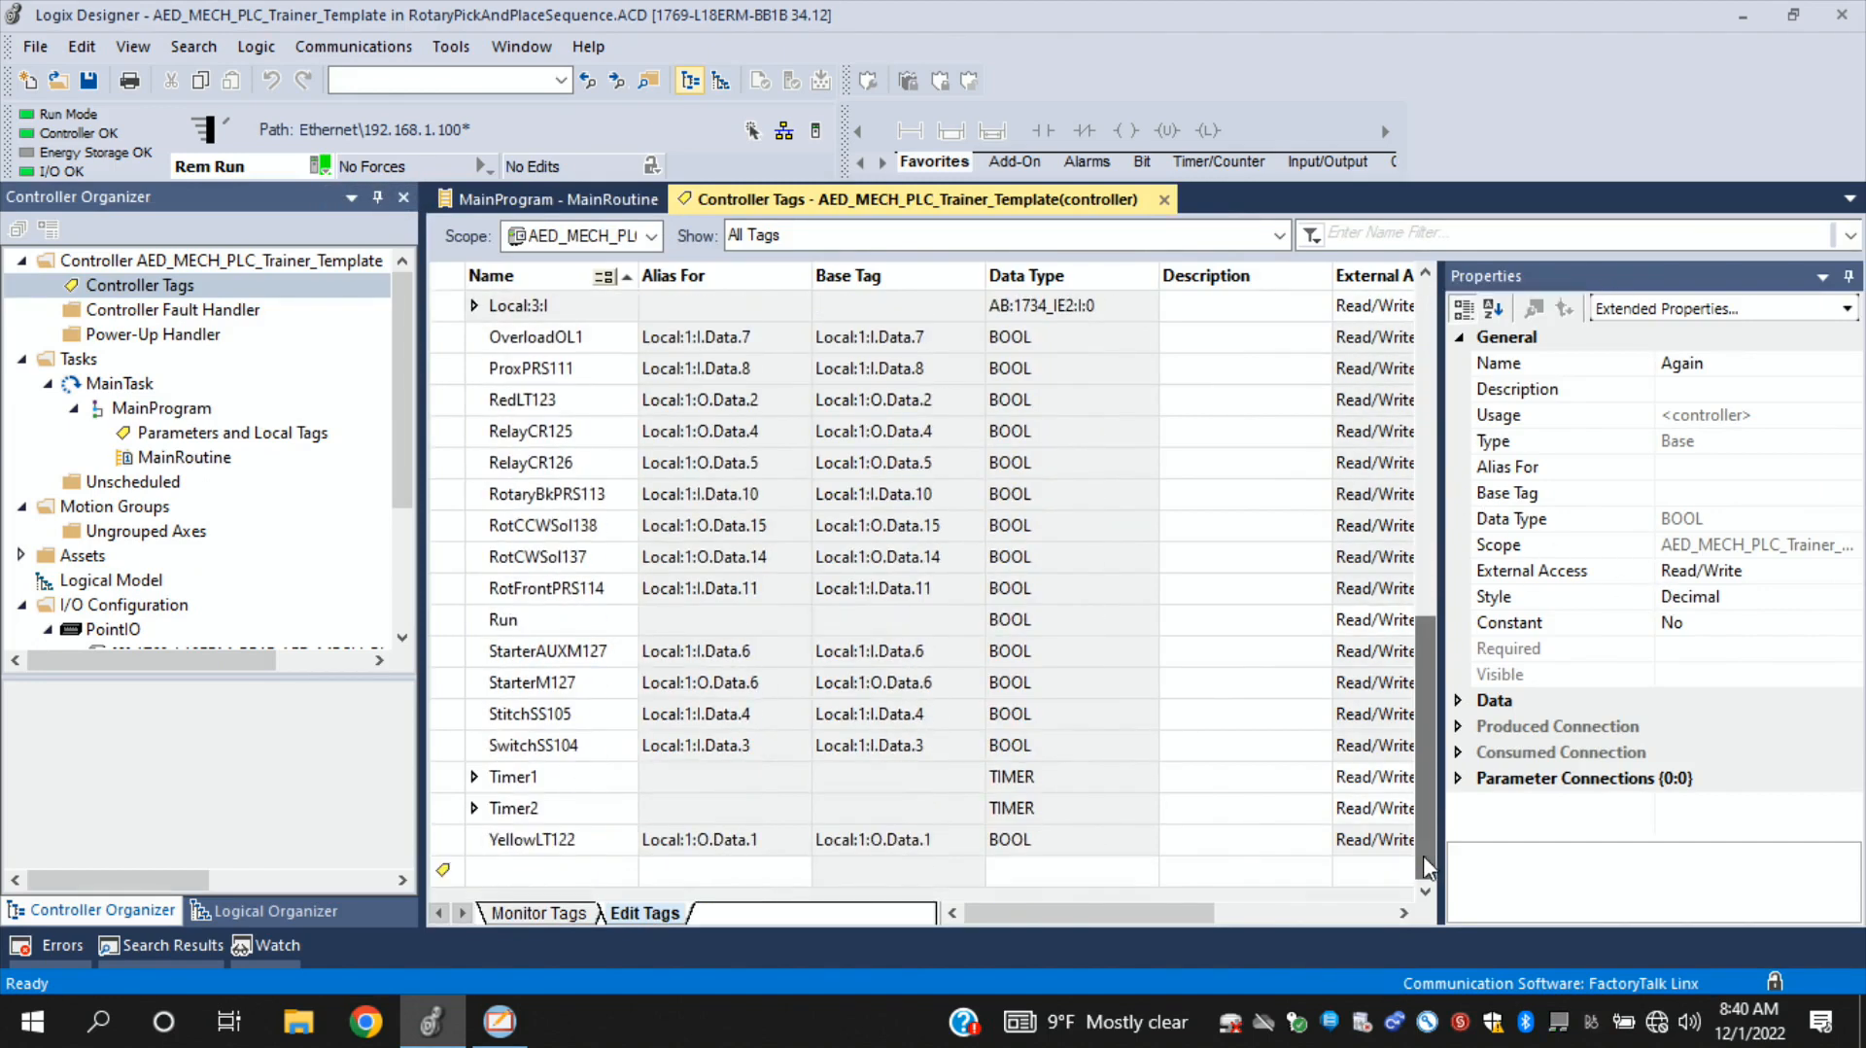
click(508, 874)
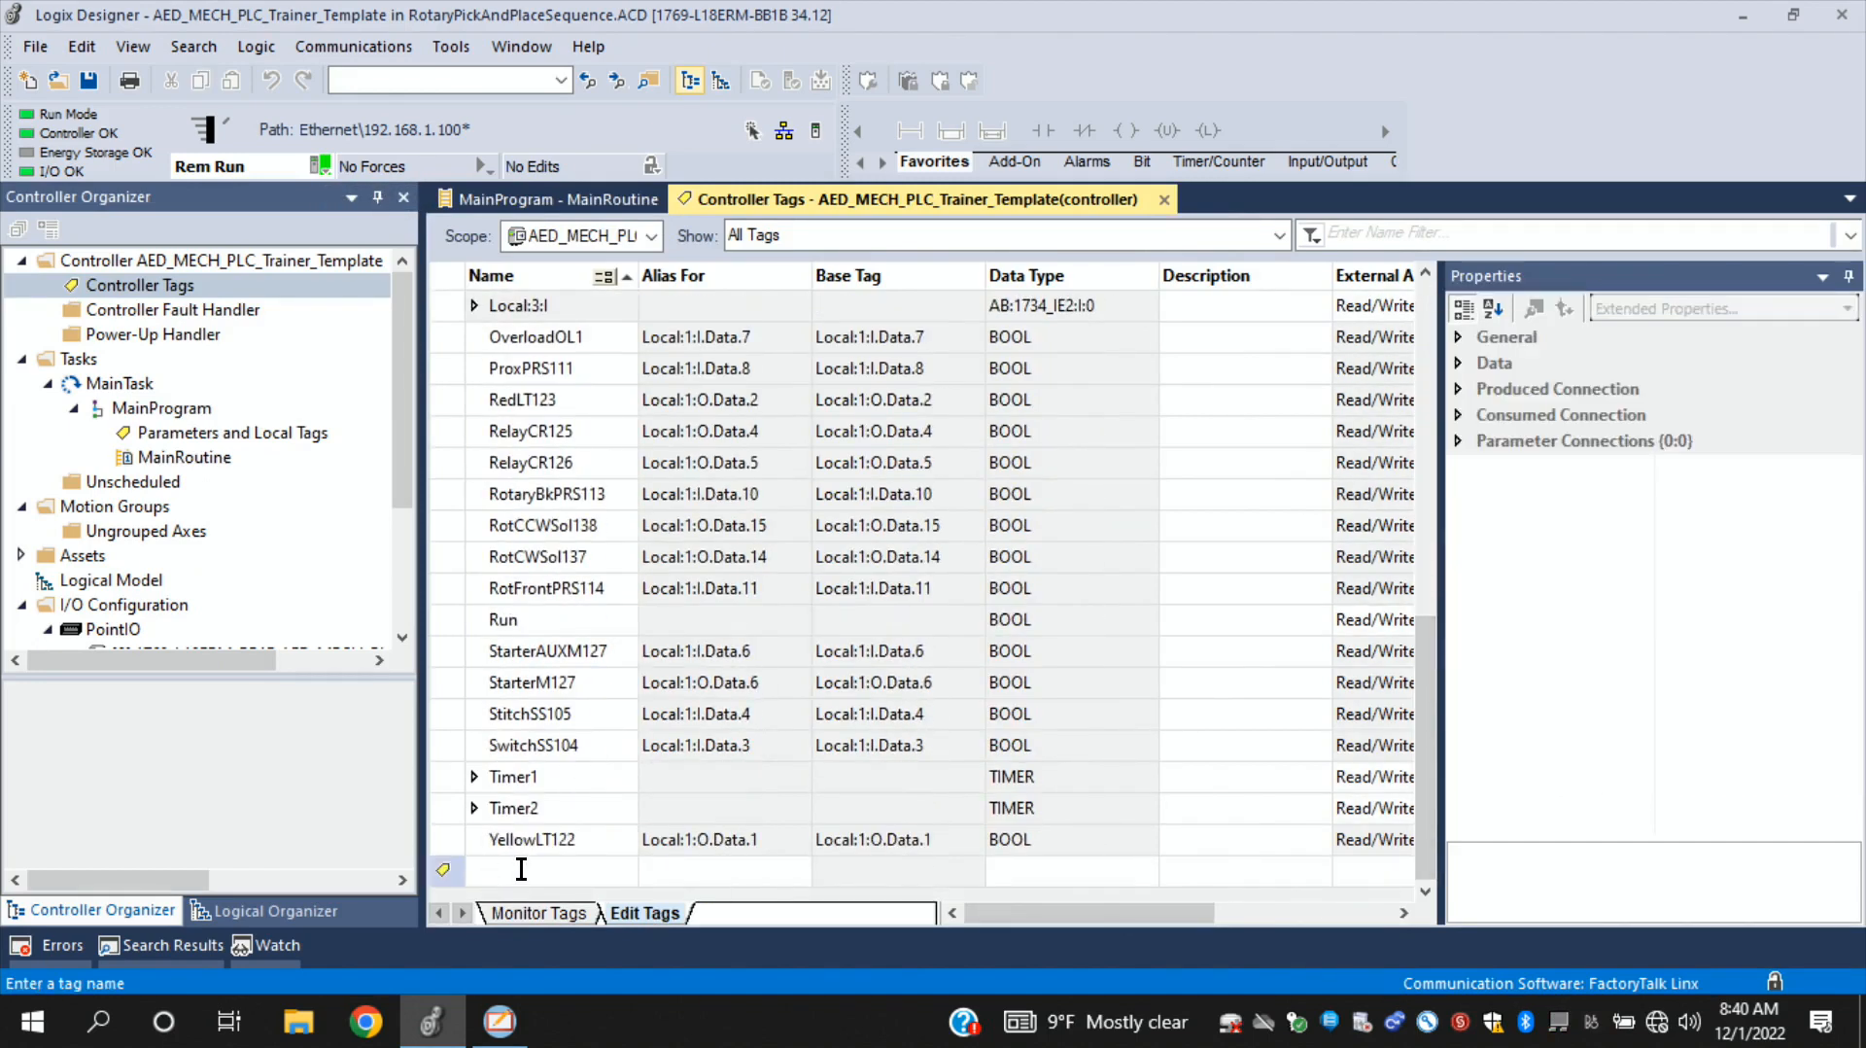
text(HMIStart)
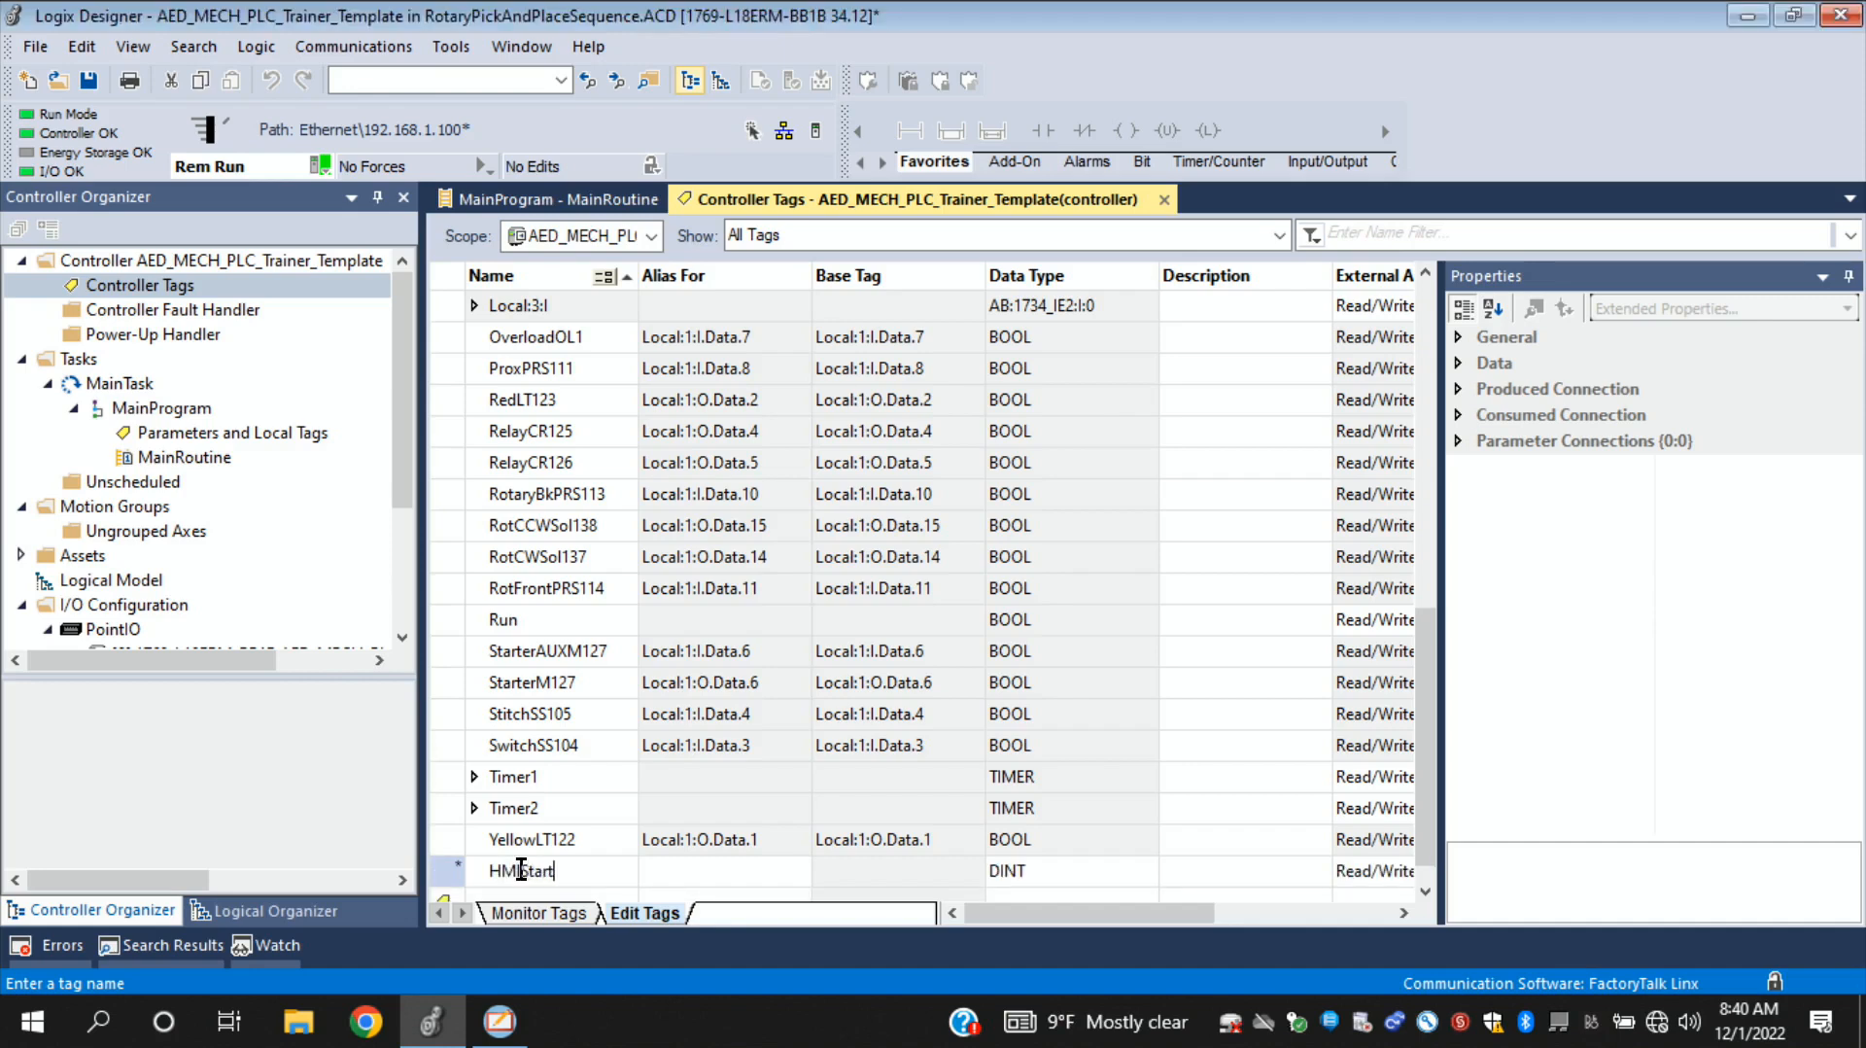
click(1036, 873)
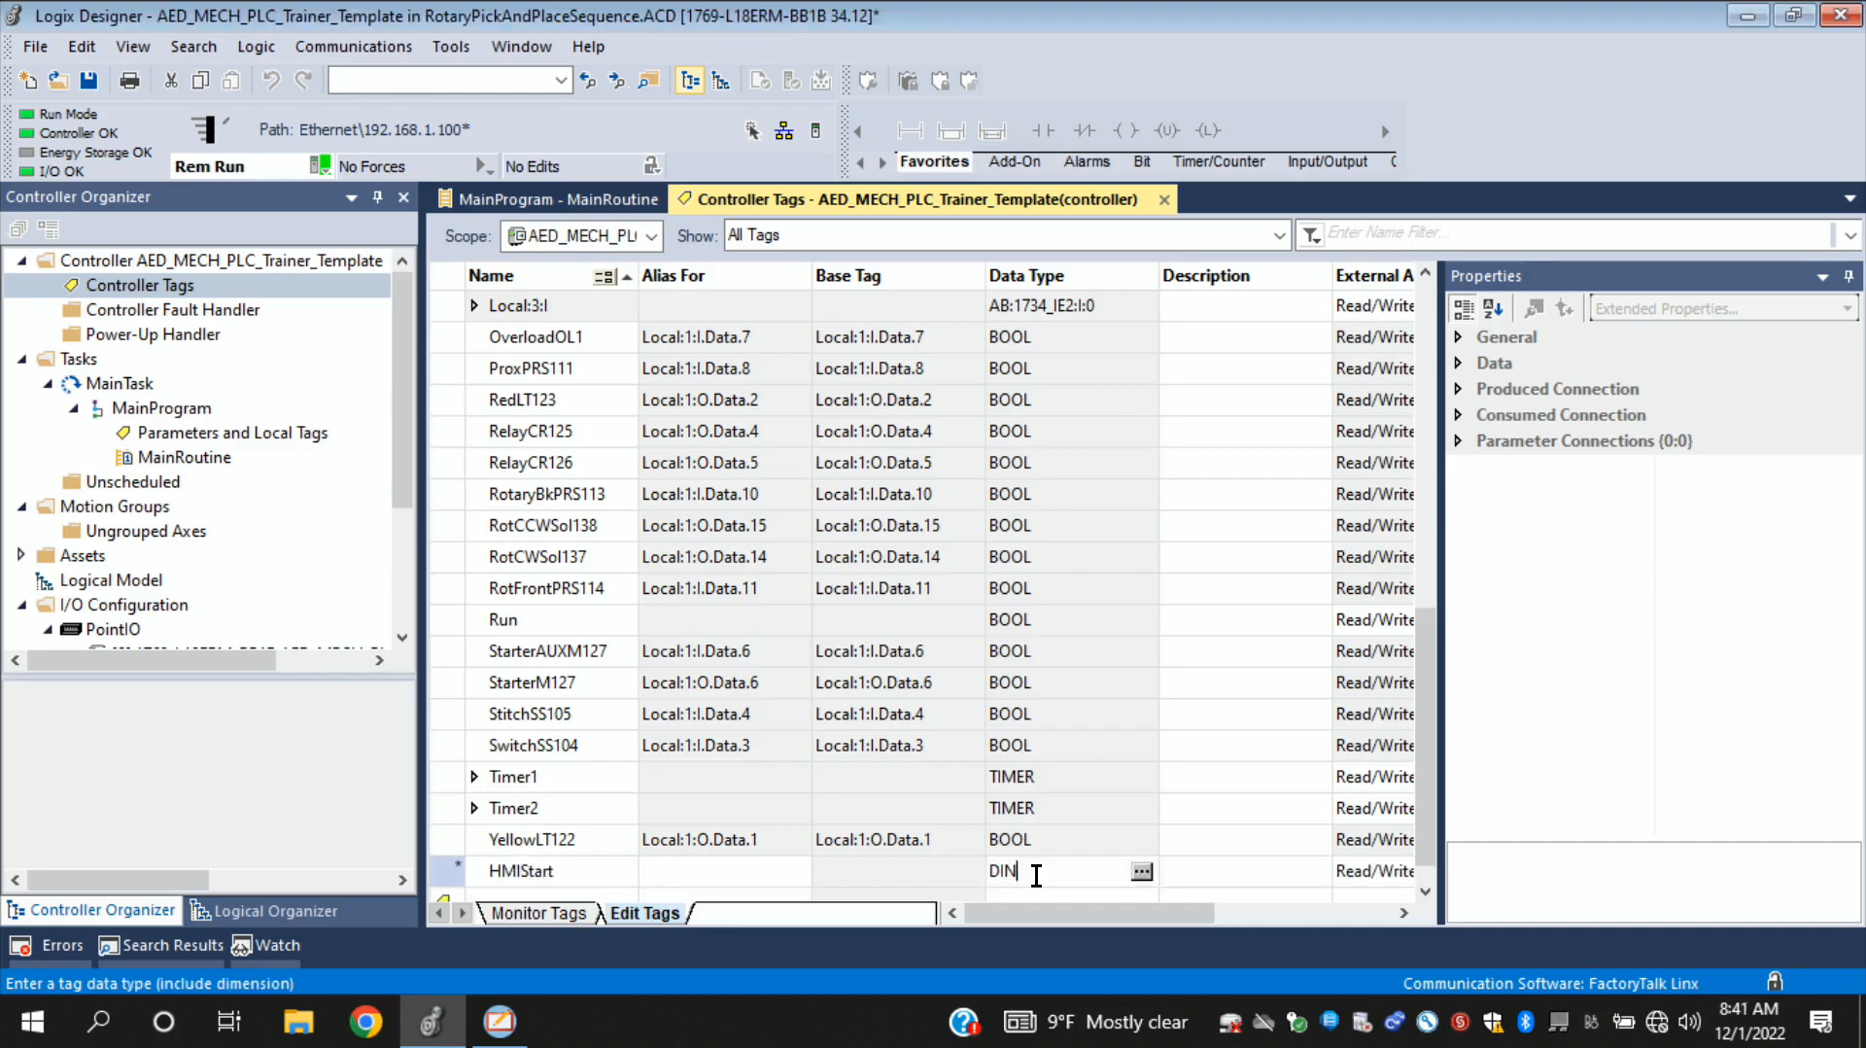
key(BackSpace)
text(BOOL)
key(Return)
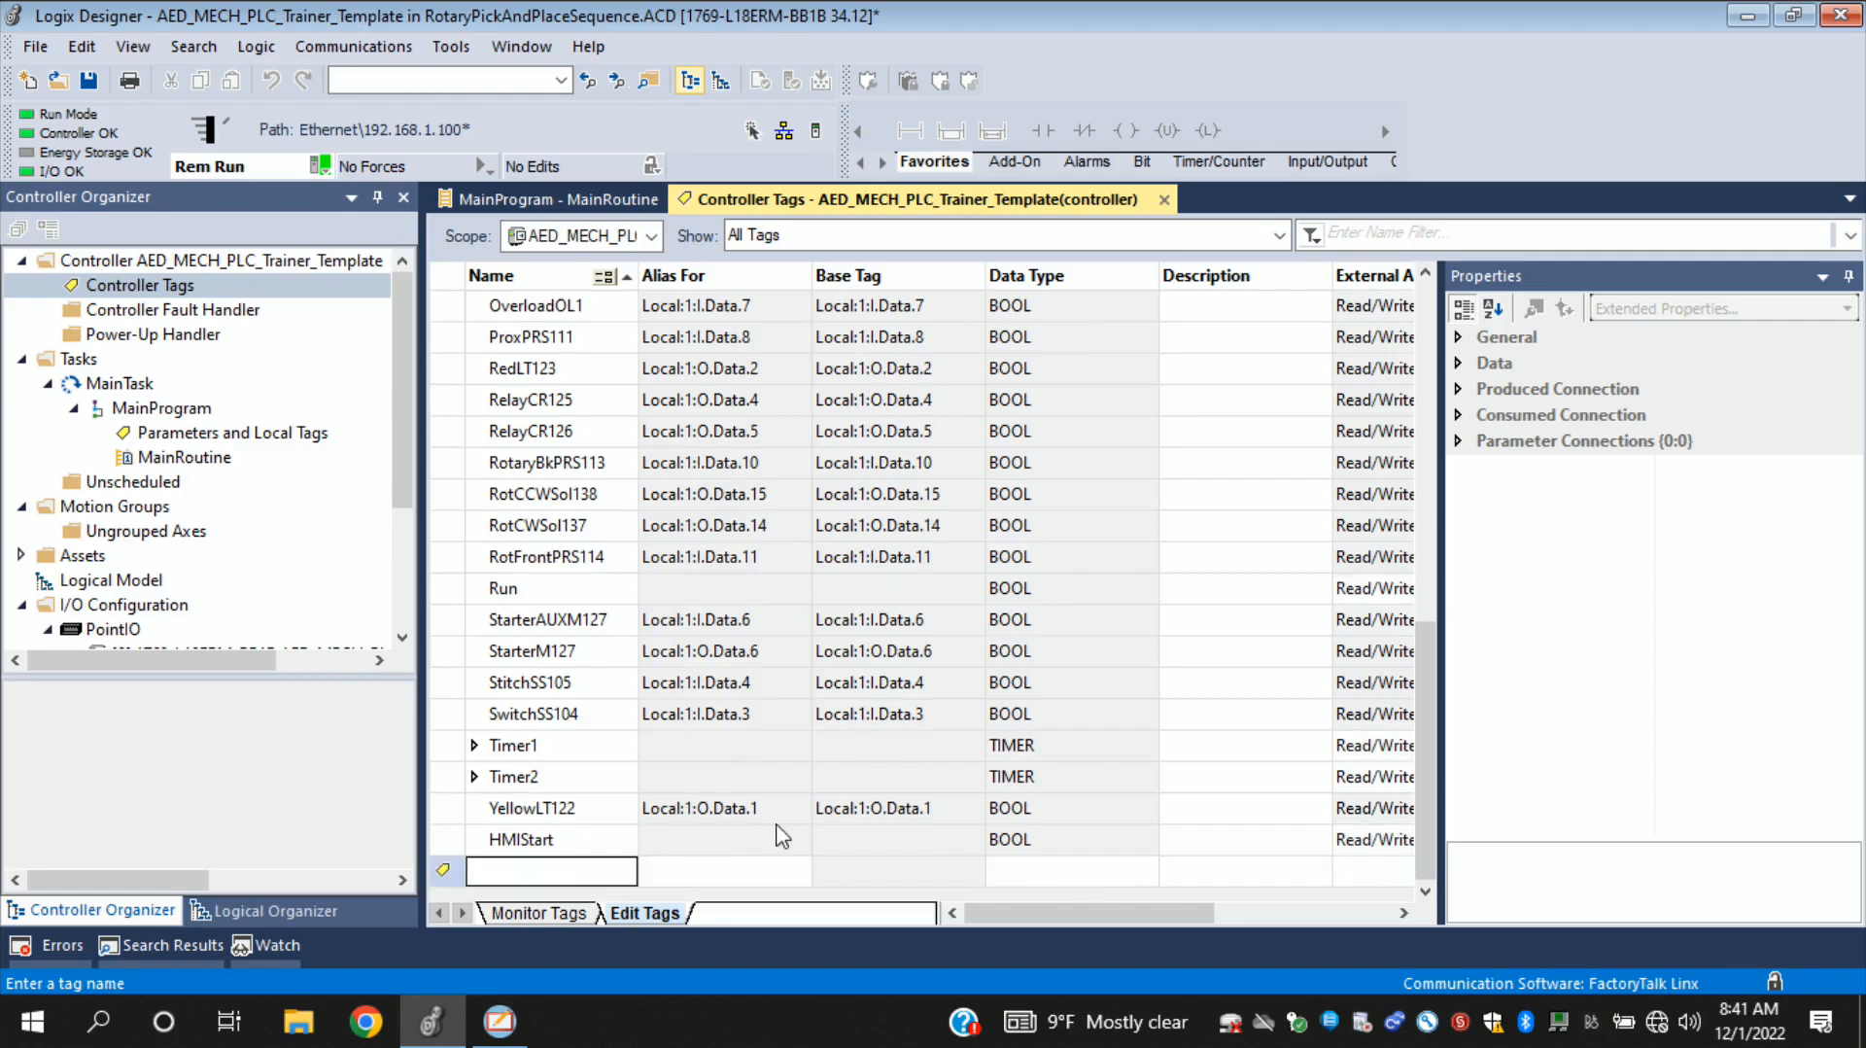
- Add a second controller tag named HMIStop with data type BOOL
text(HMIStop)
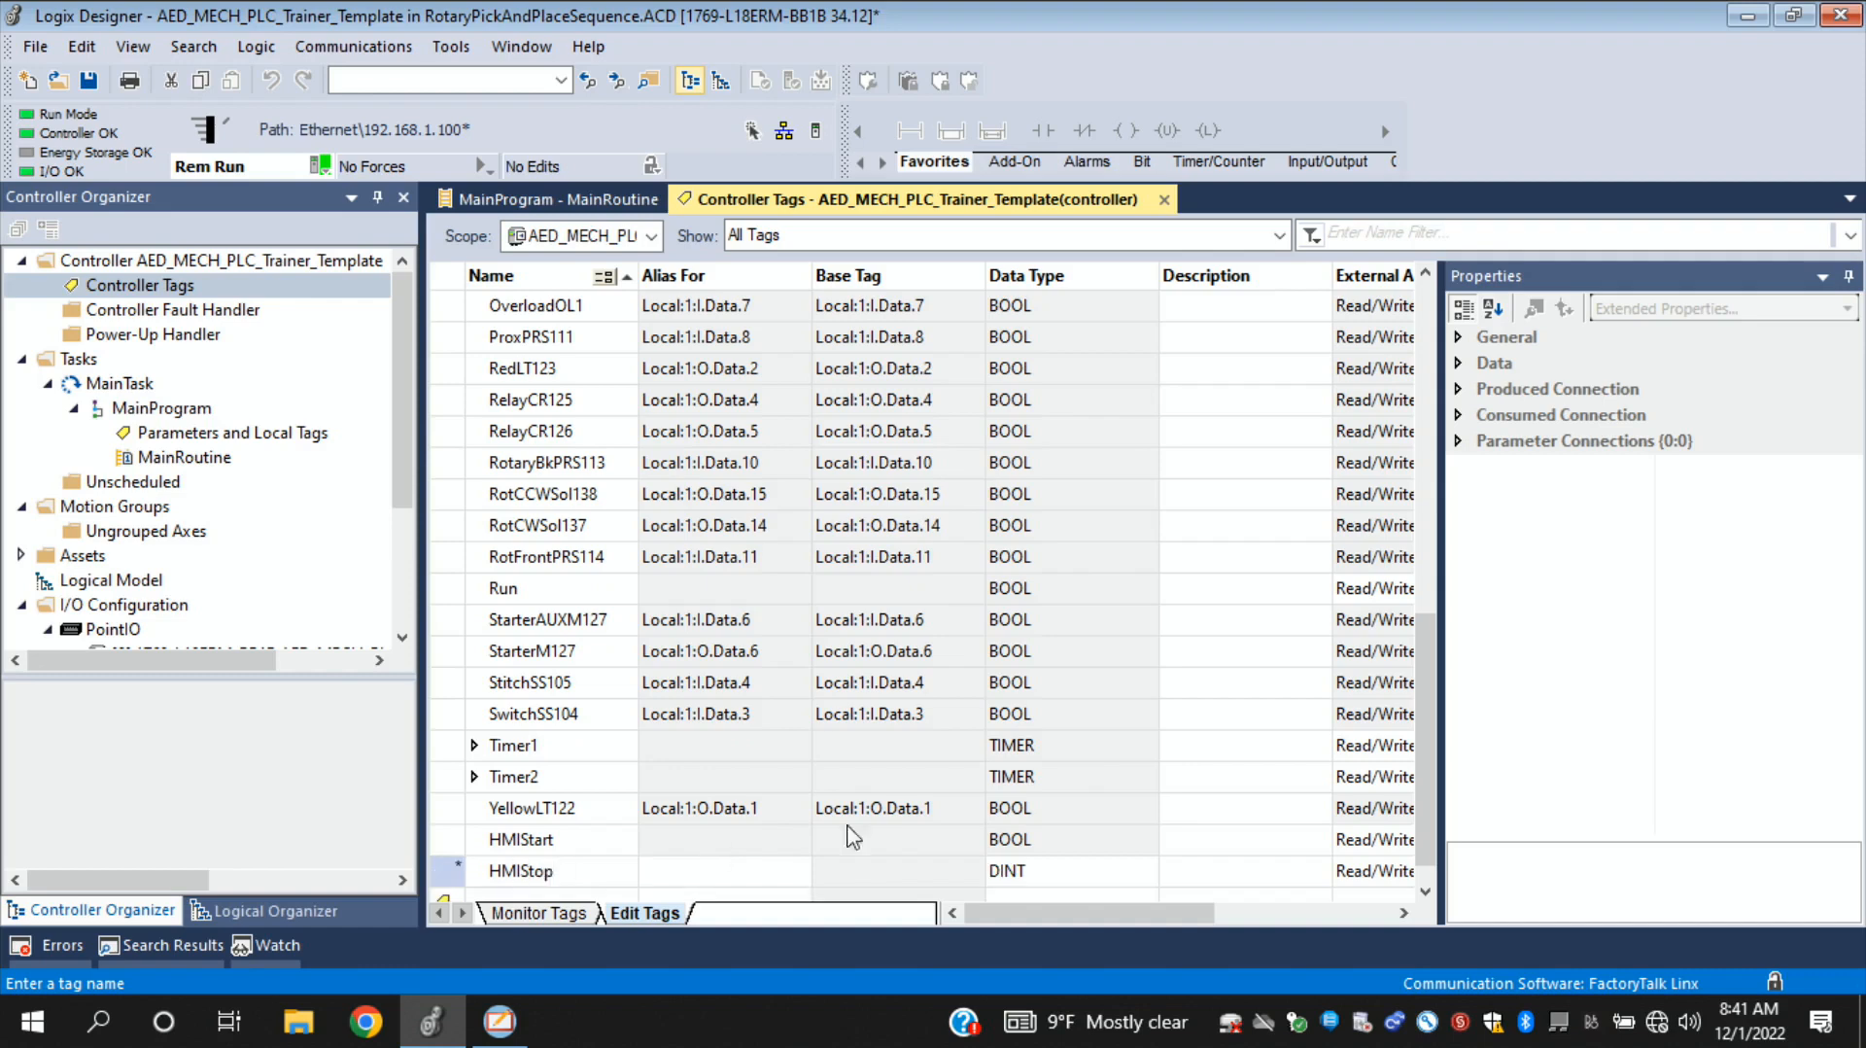
click(1040, 875)
text(BOOL)
key(Return)
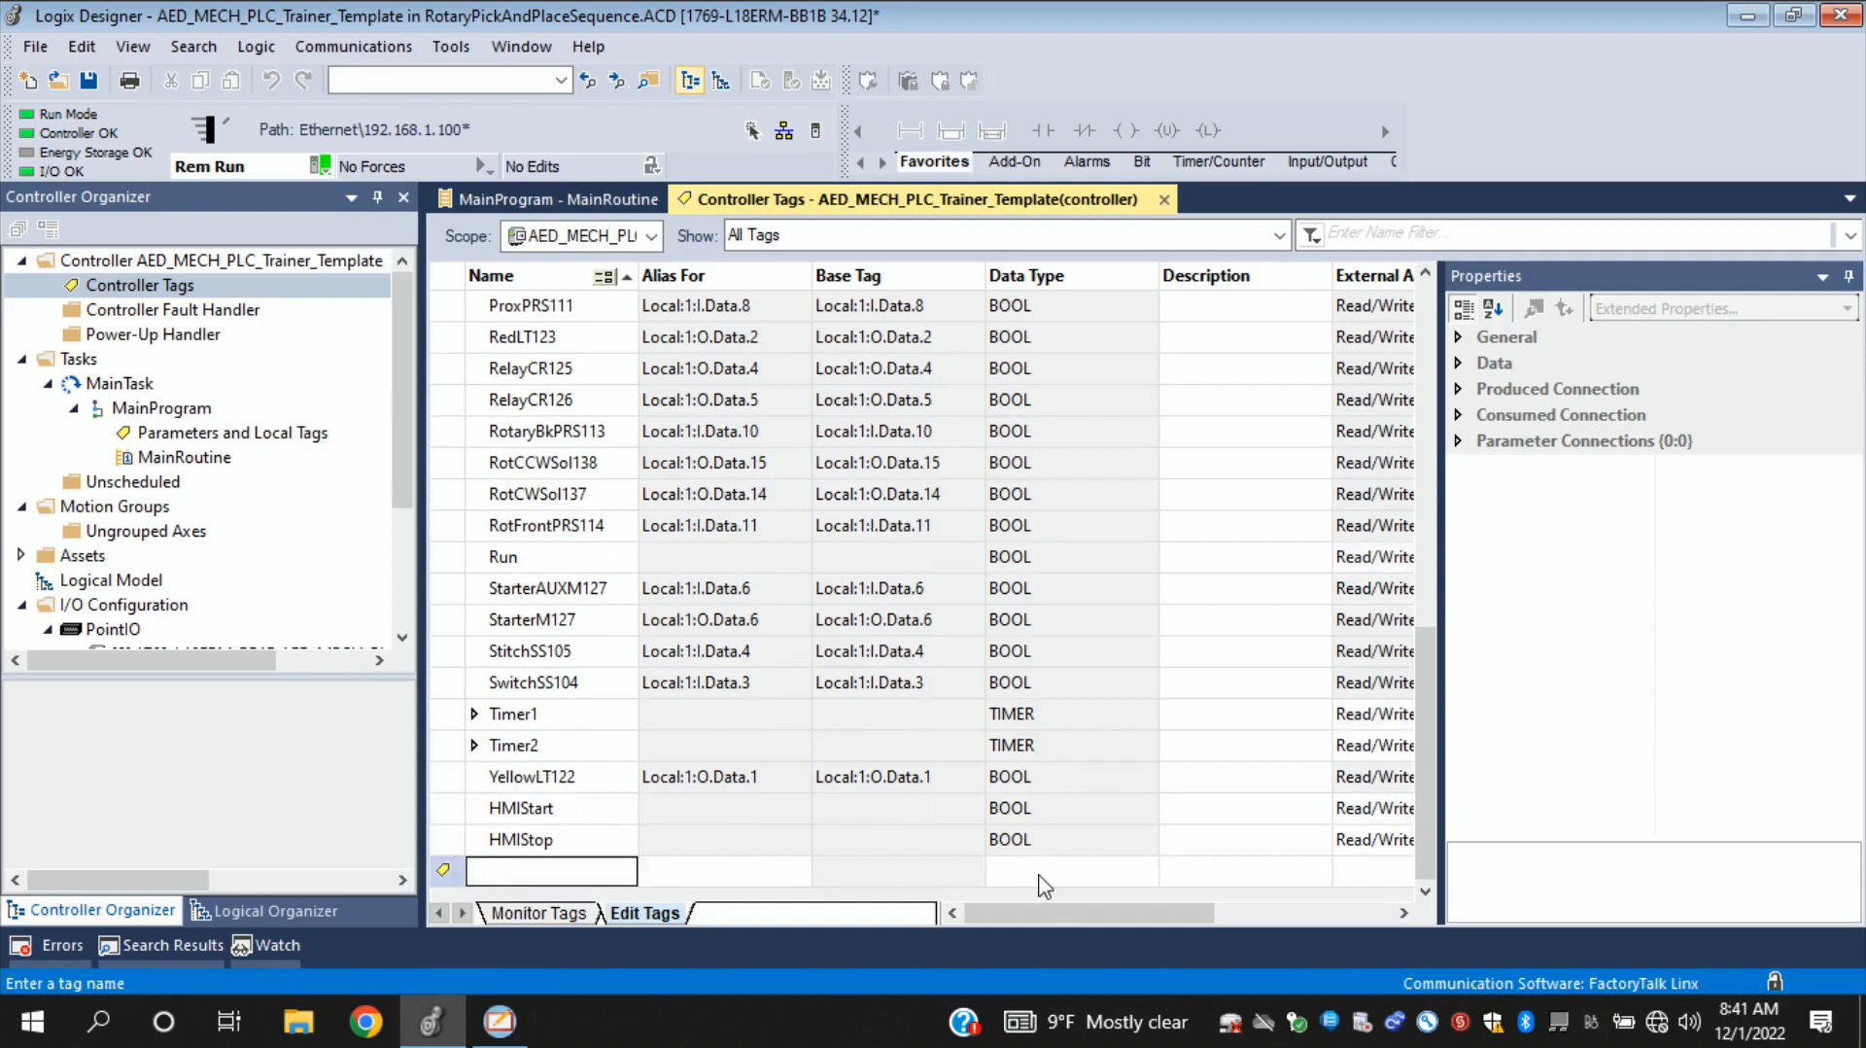
click(591, 812)
click(592, 837)
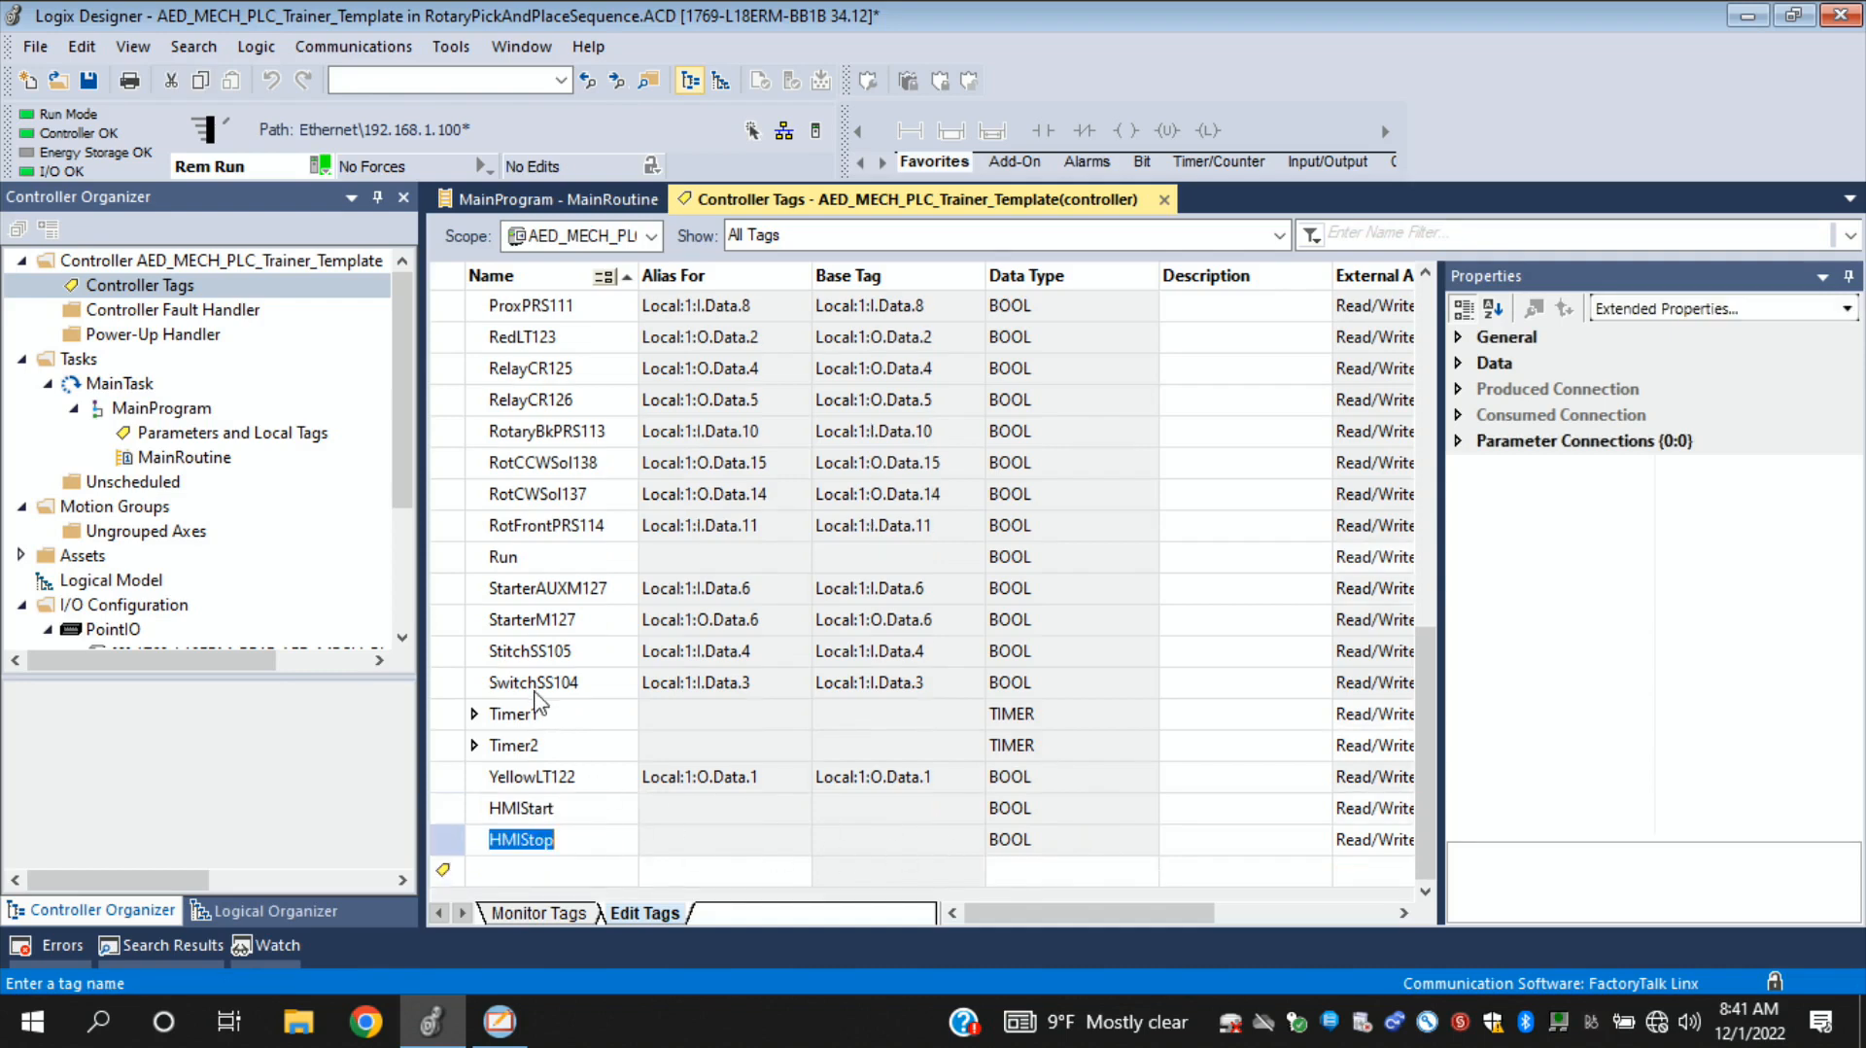
- Take the controller project offline, download it to the controller, and return the controller to Remote Run
click(322, 173)
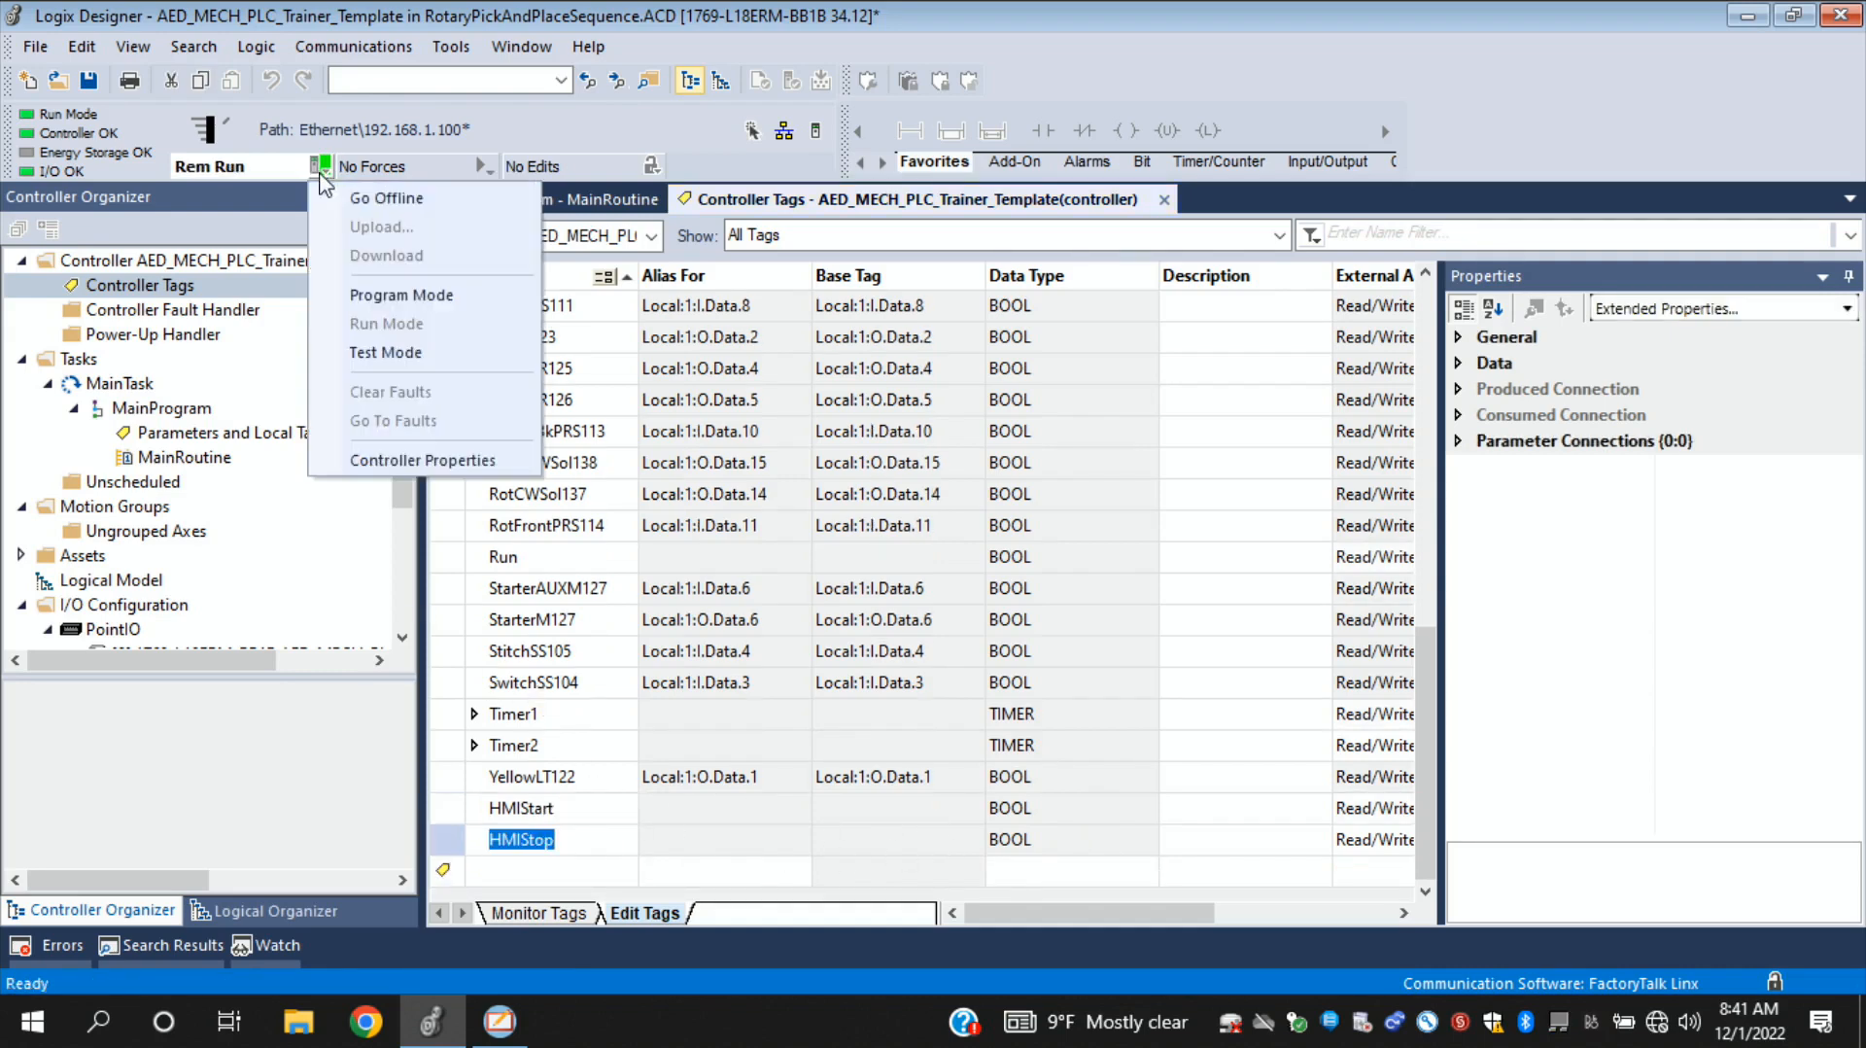
click(377, 197)
click(323, 167)
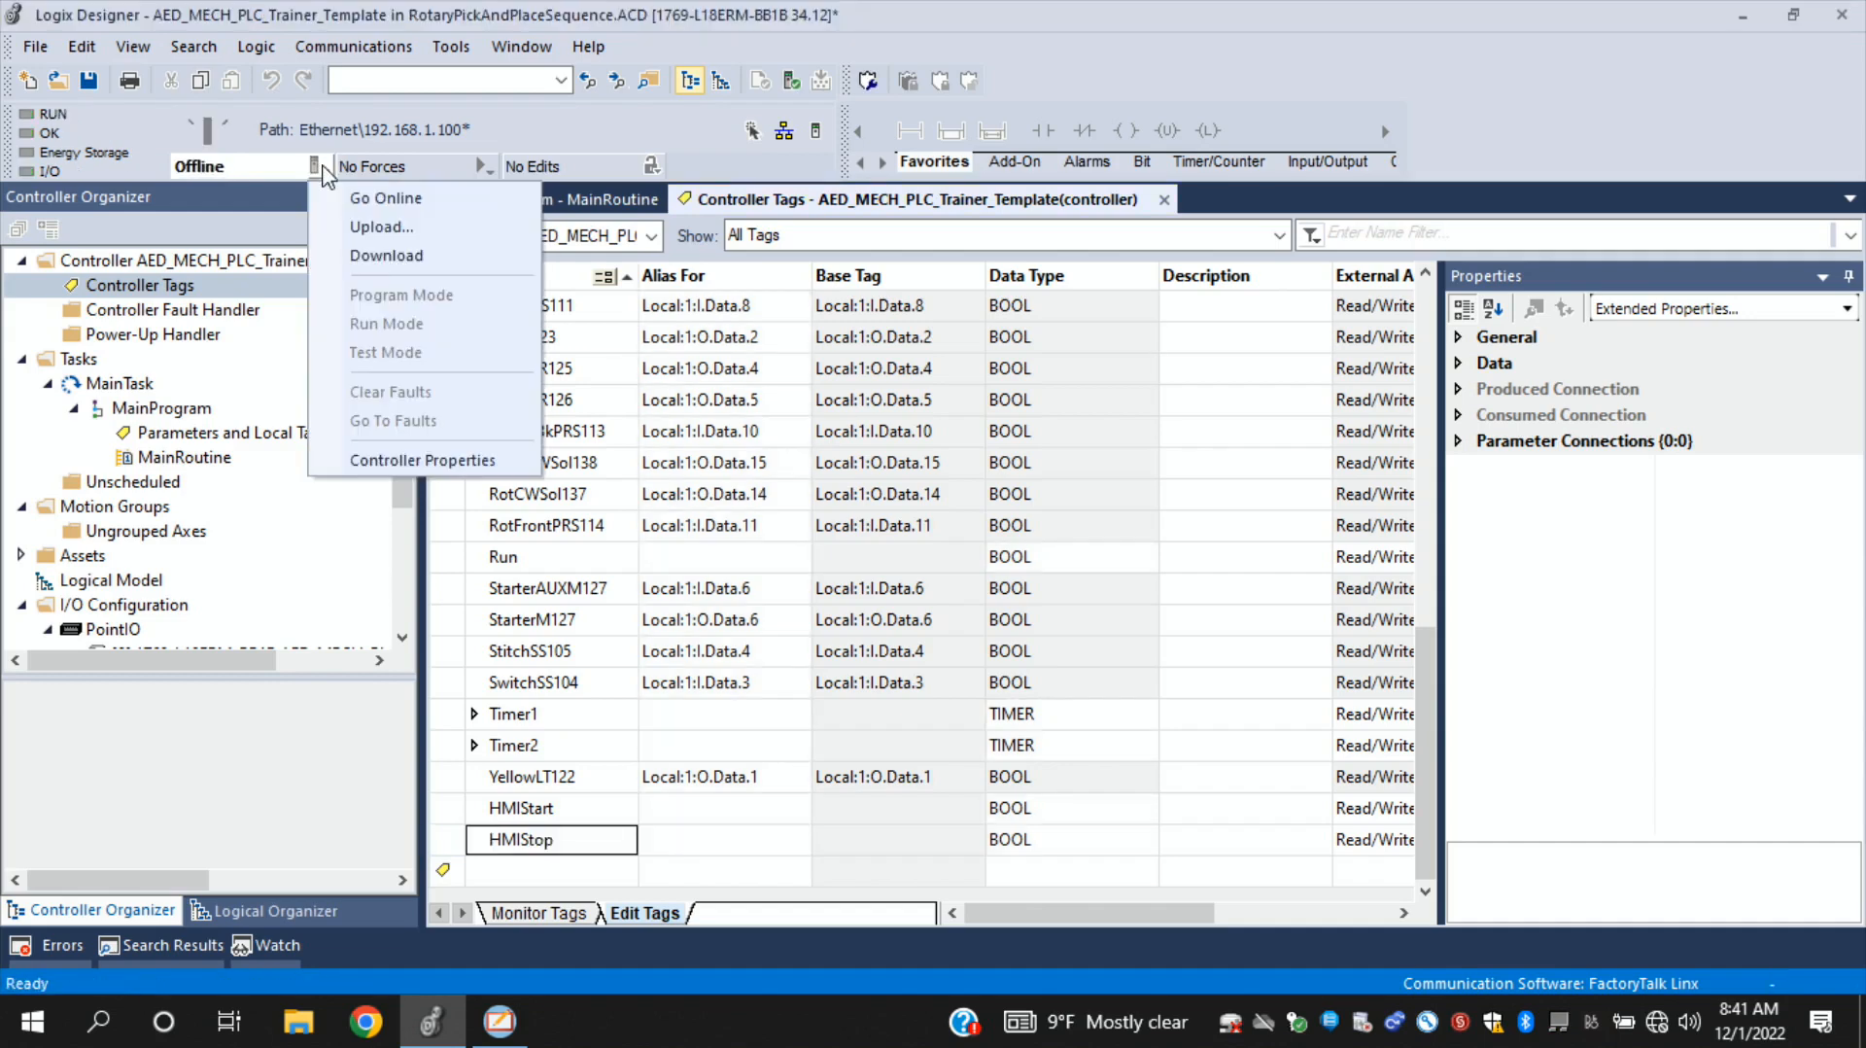
click(398, 258)
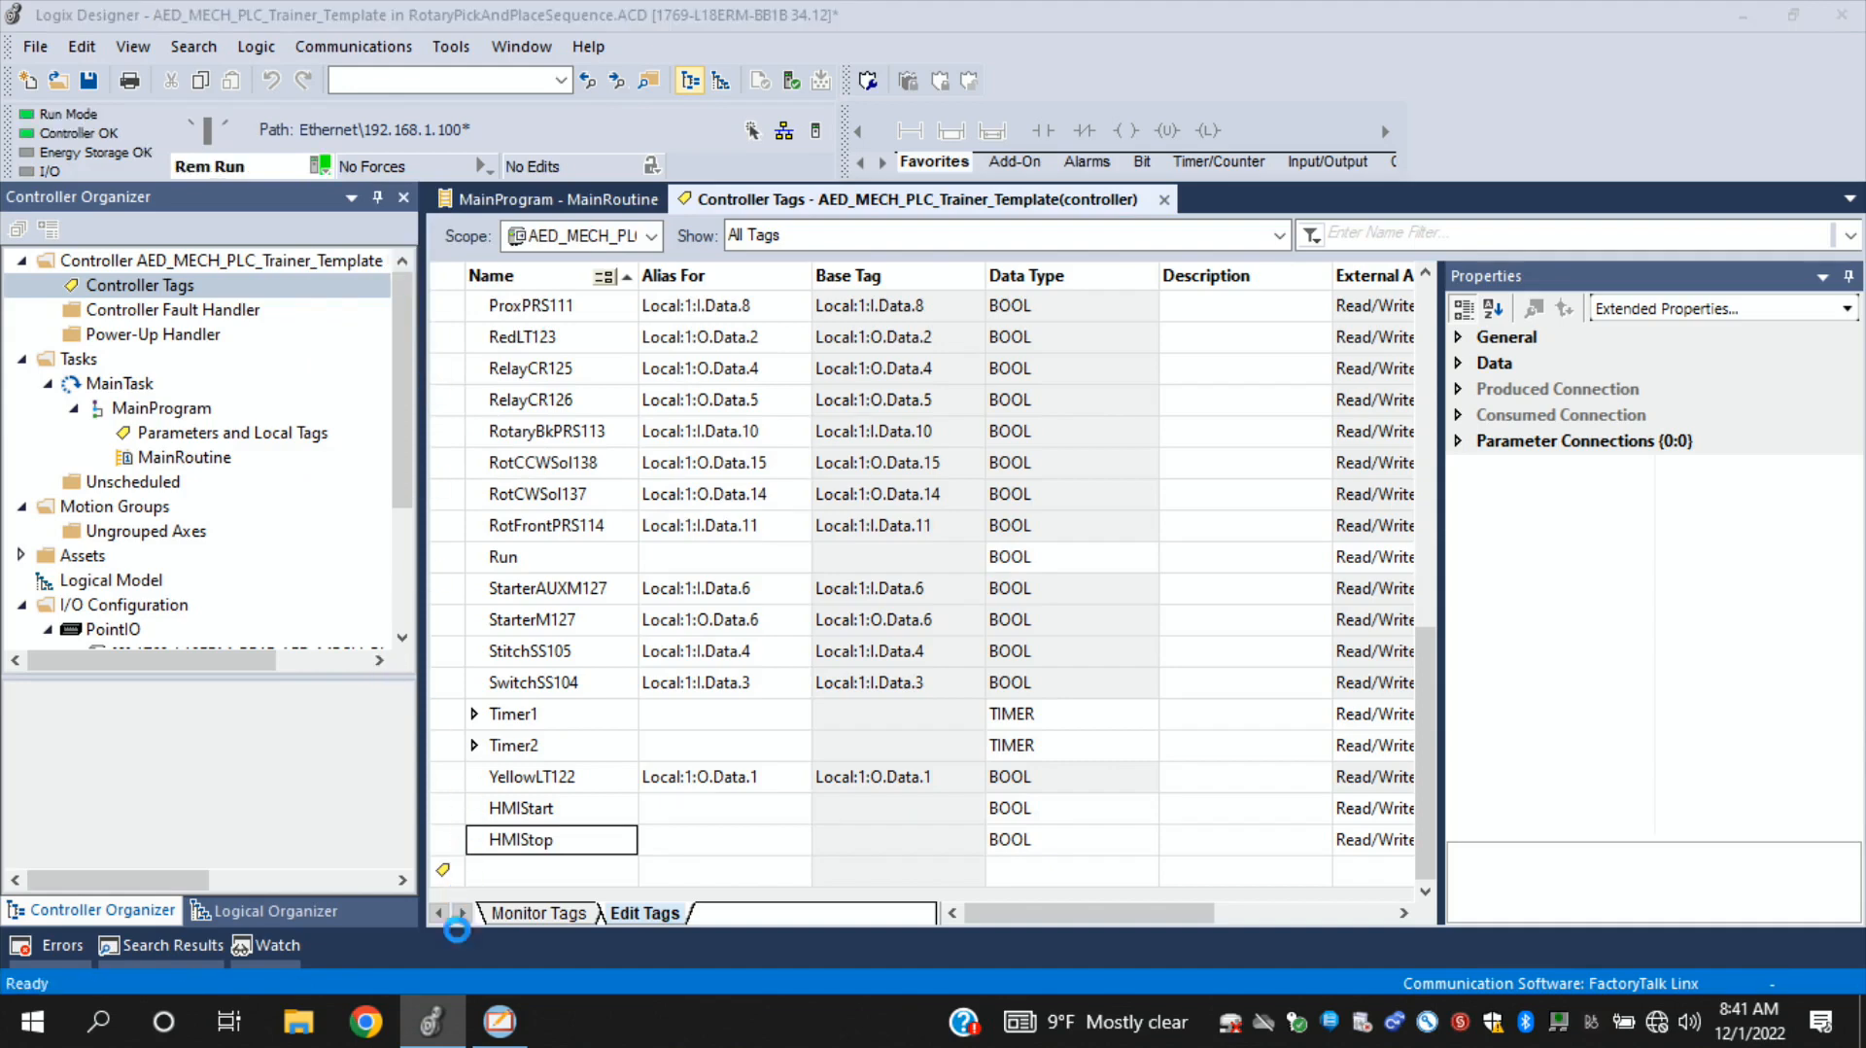
click(963, 657)
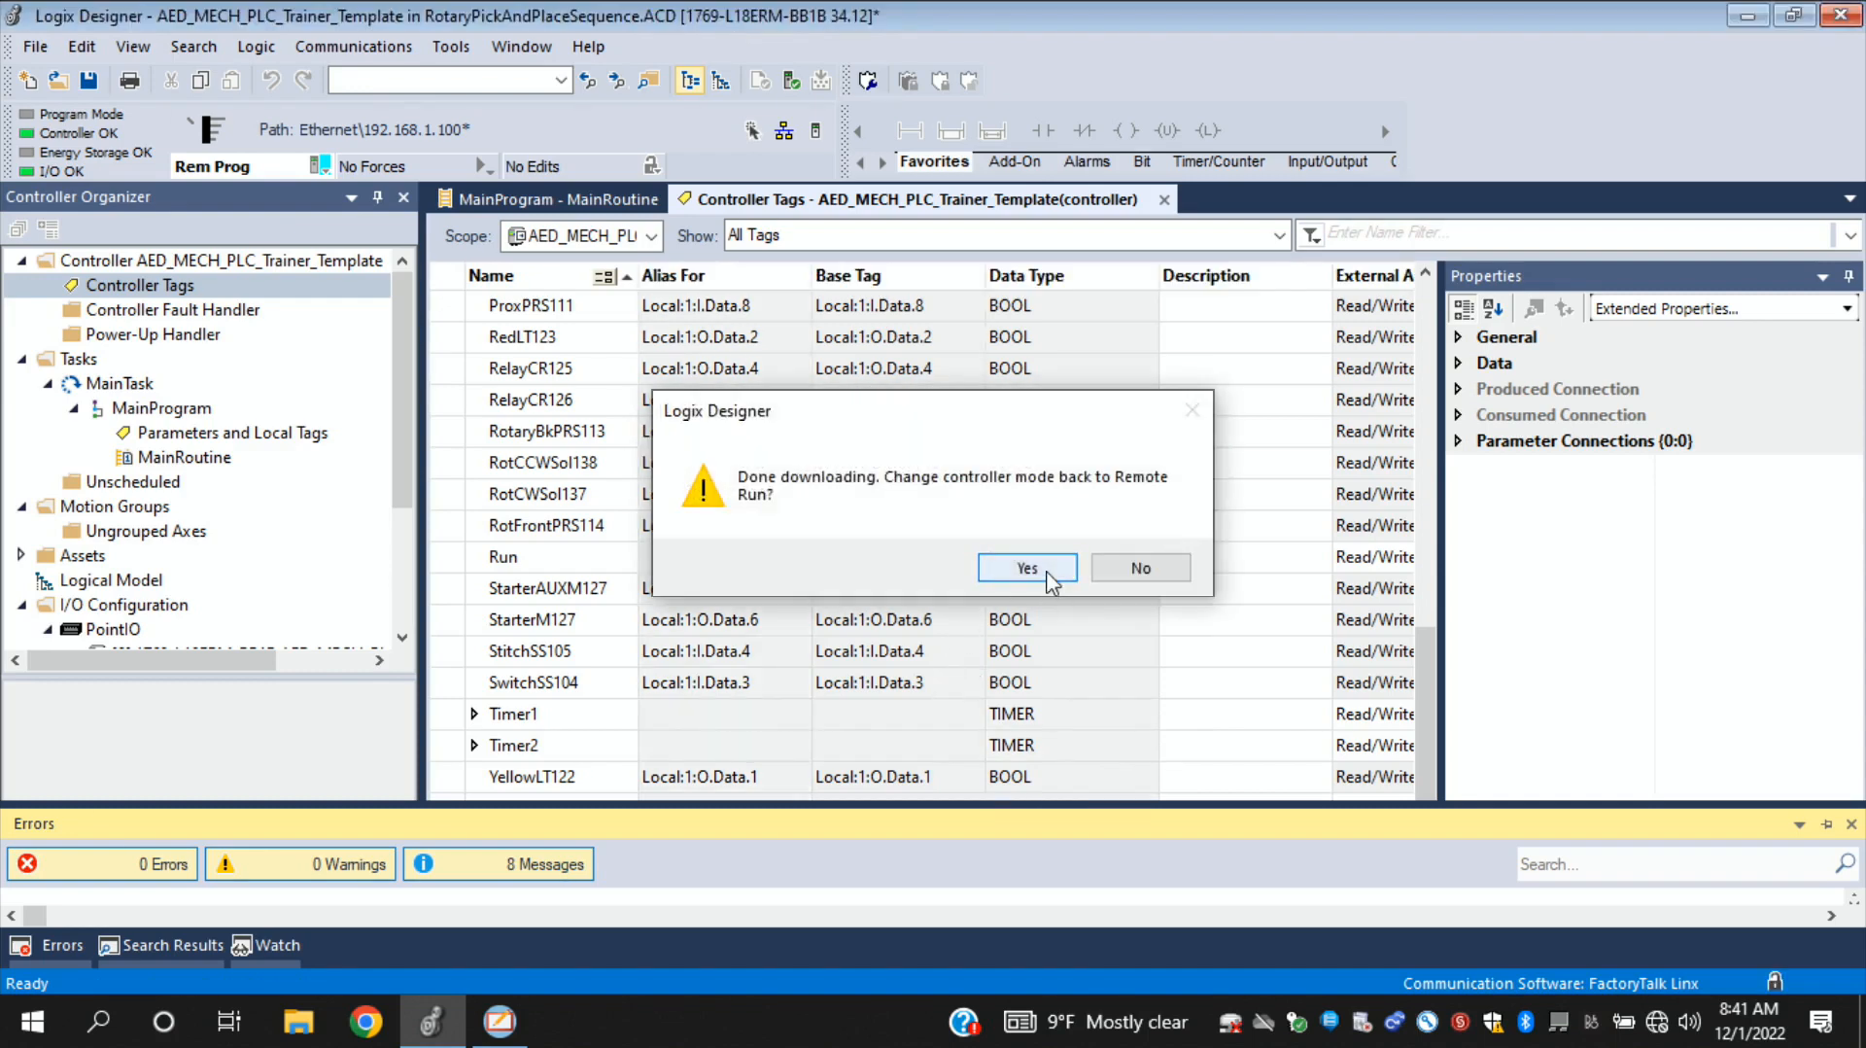
click(1049, 575)
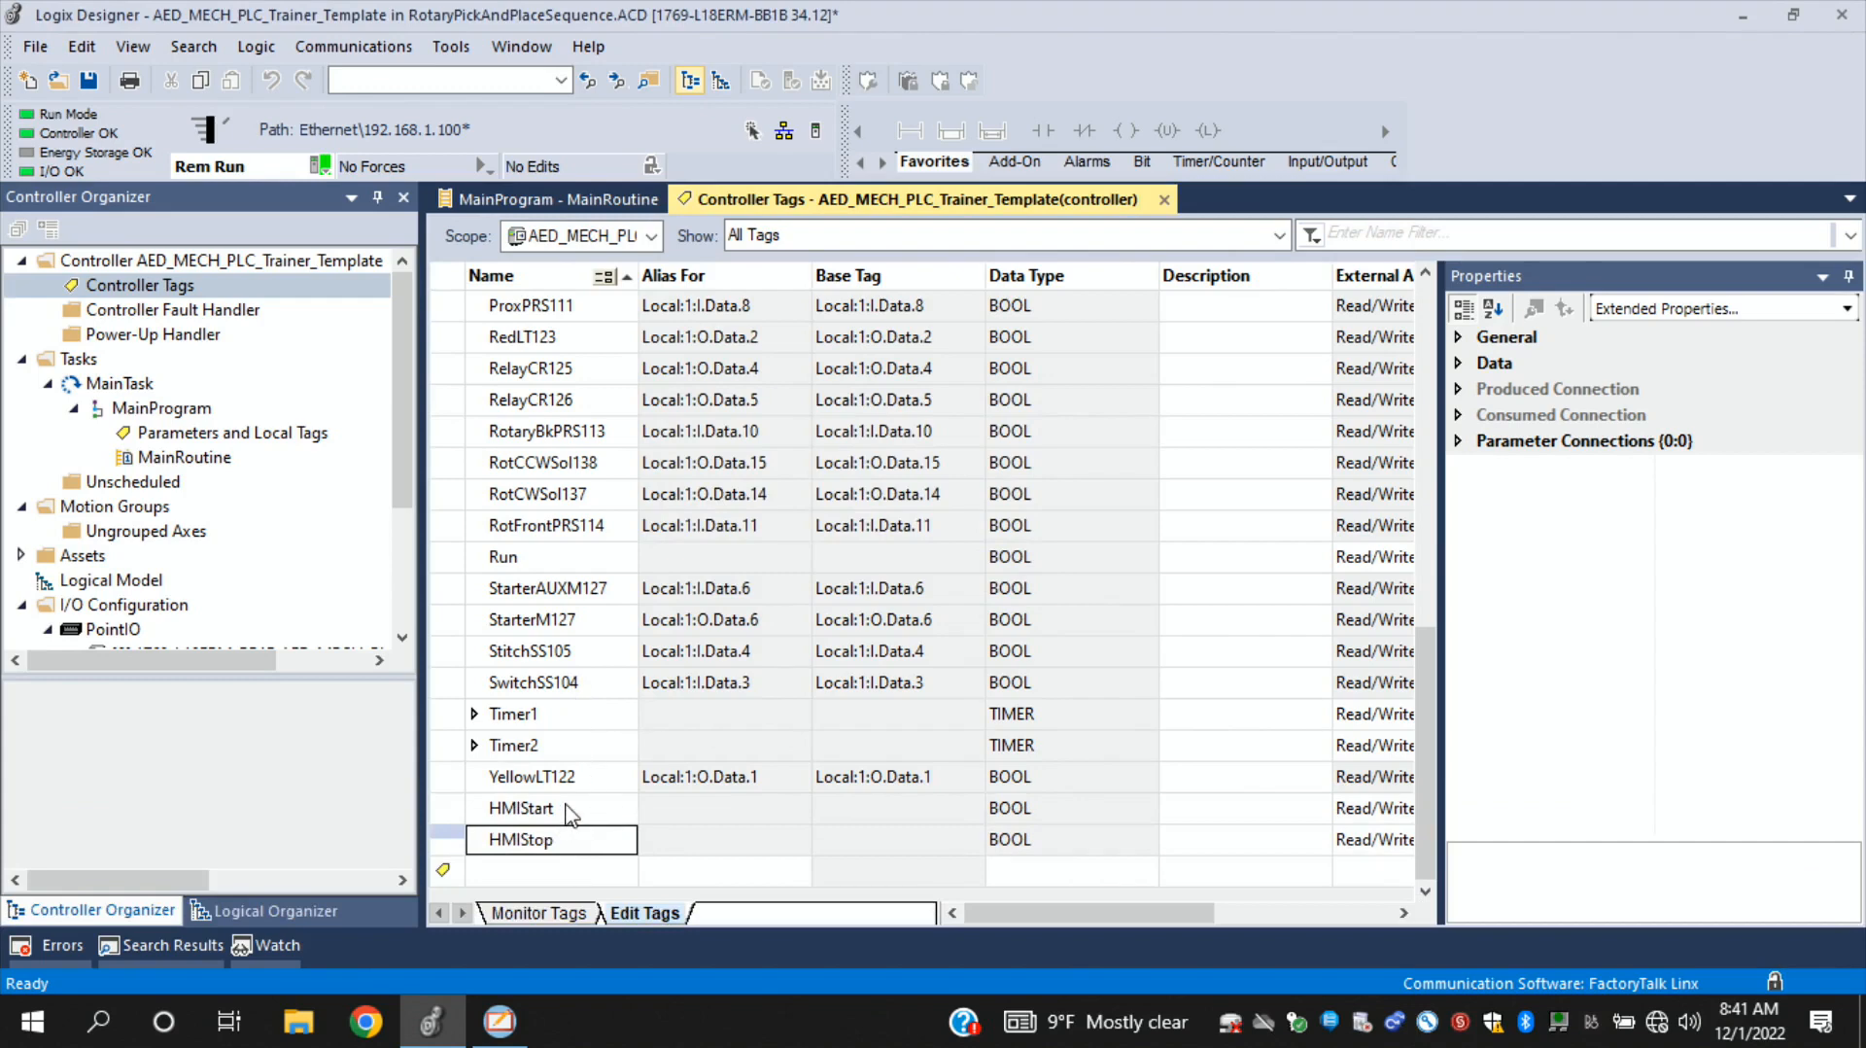
- Switch back to FactoryTalk View Studio, refresh the tag folders, and assign HMIStart to the push button's Value connection
double_click(564, 808)
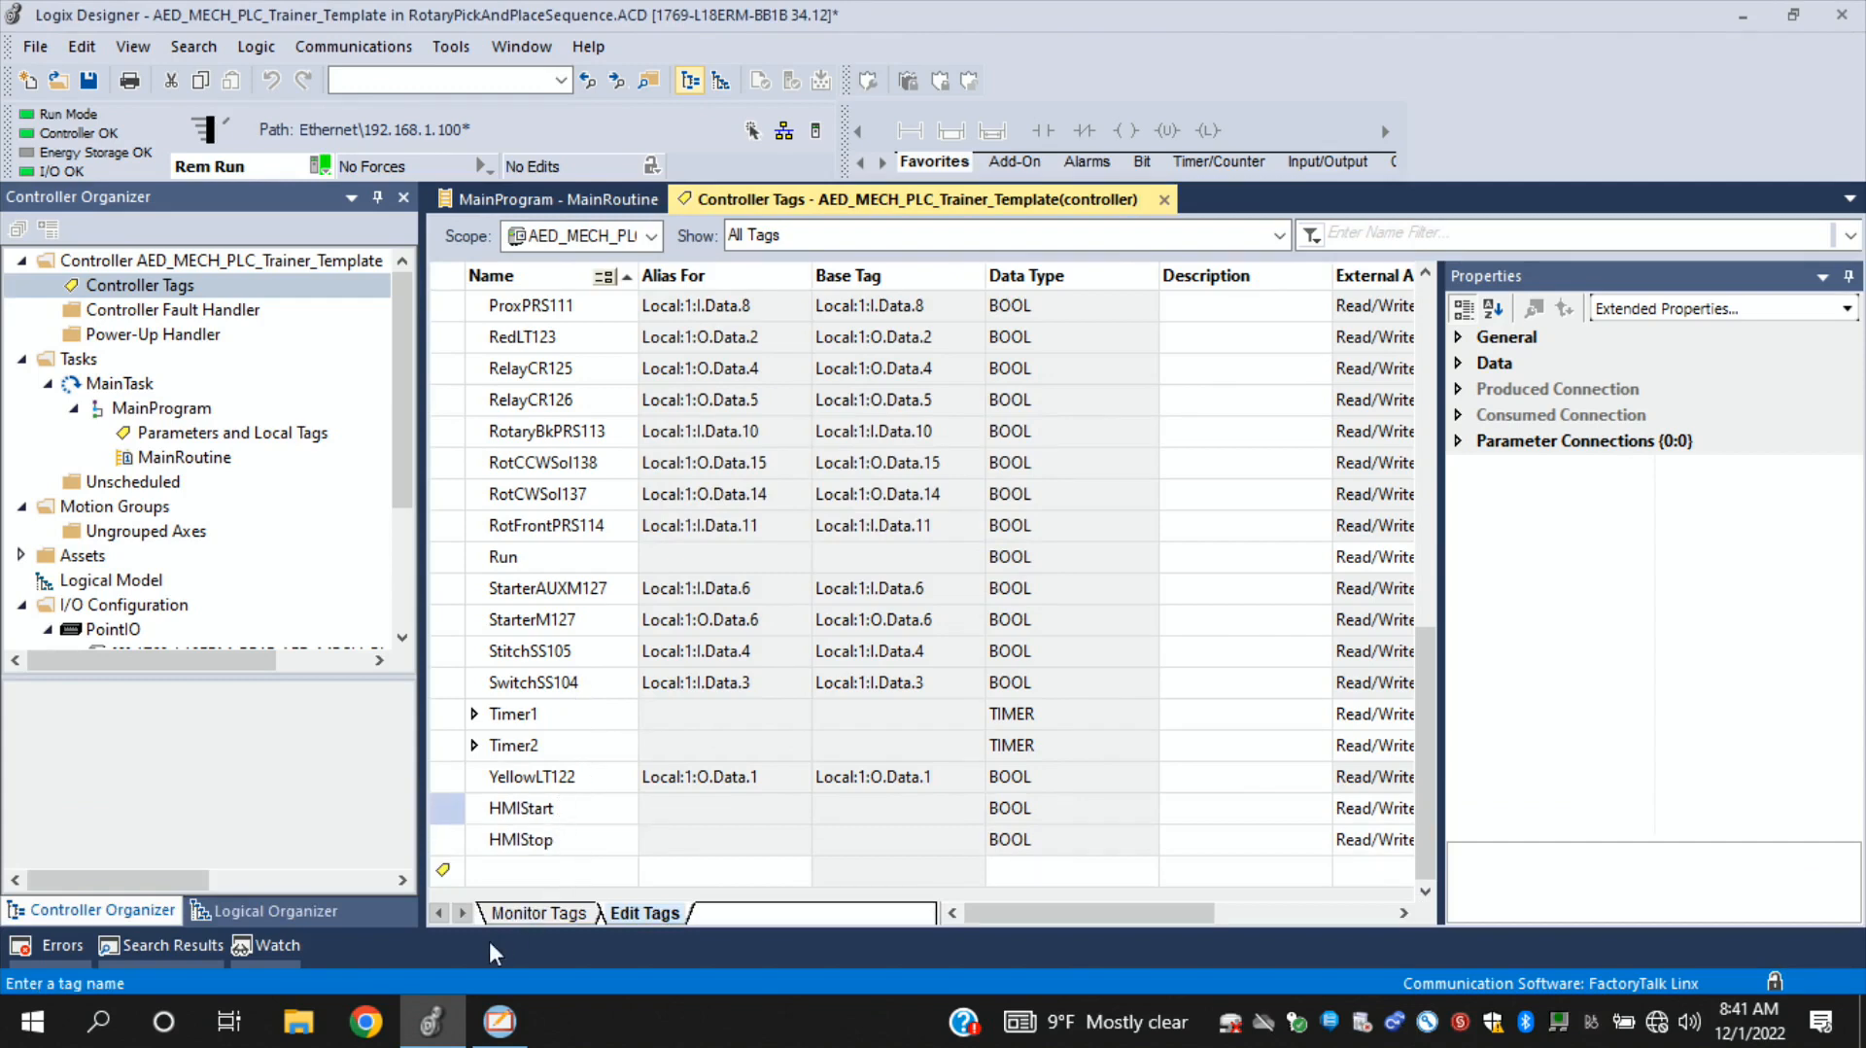
click(498, 1020)
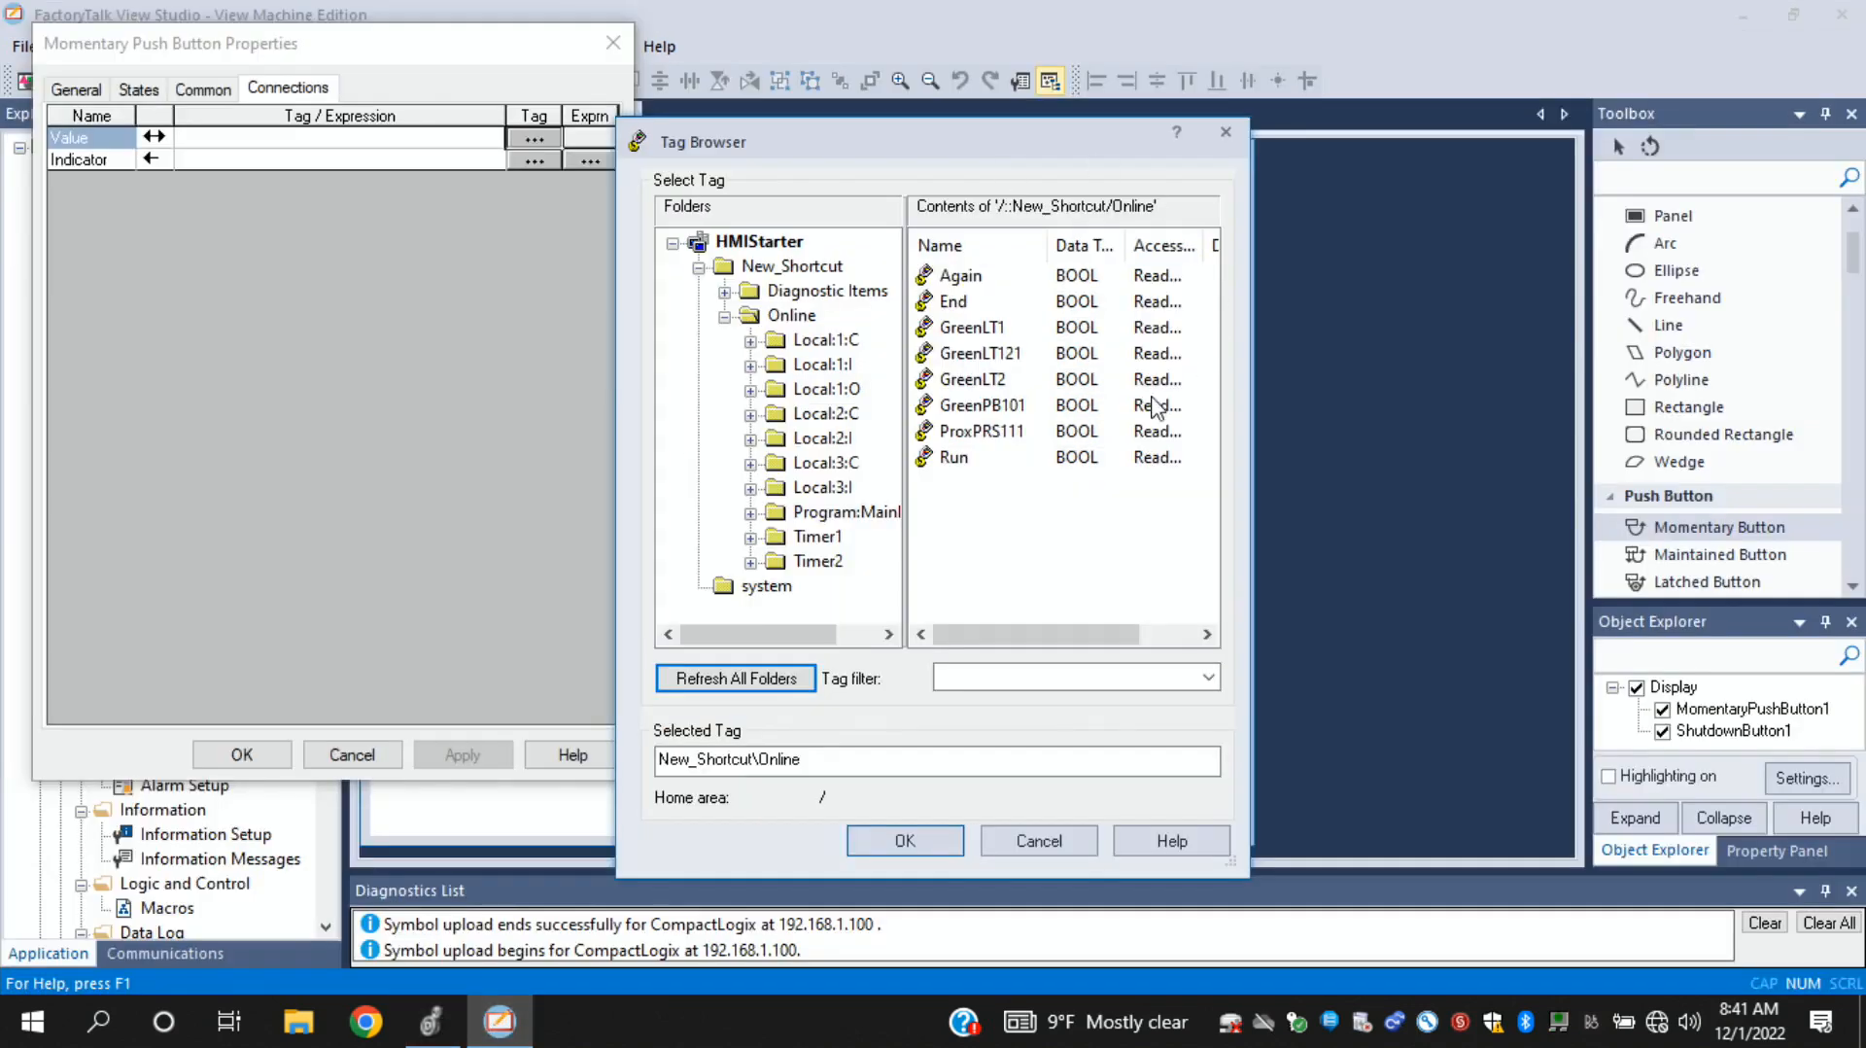
click(759, 690)
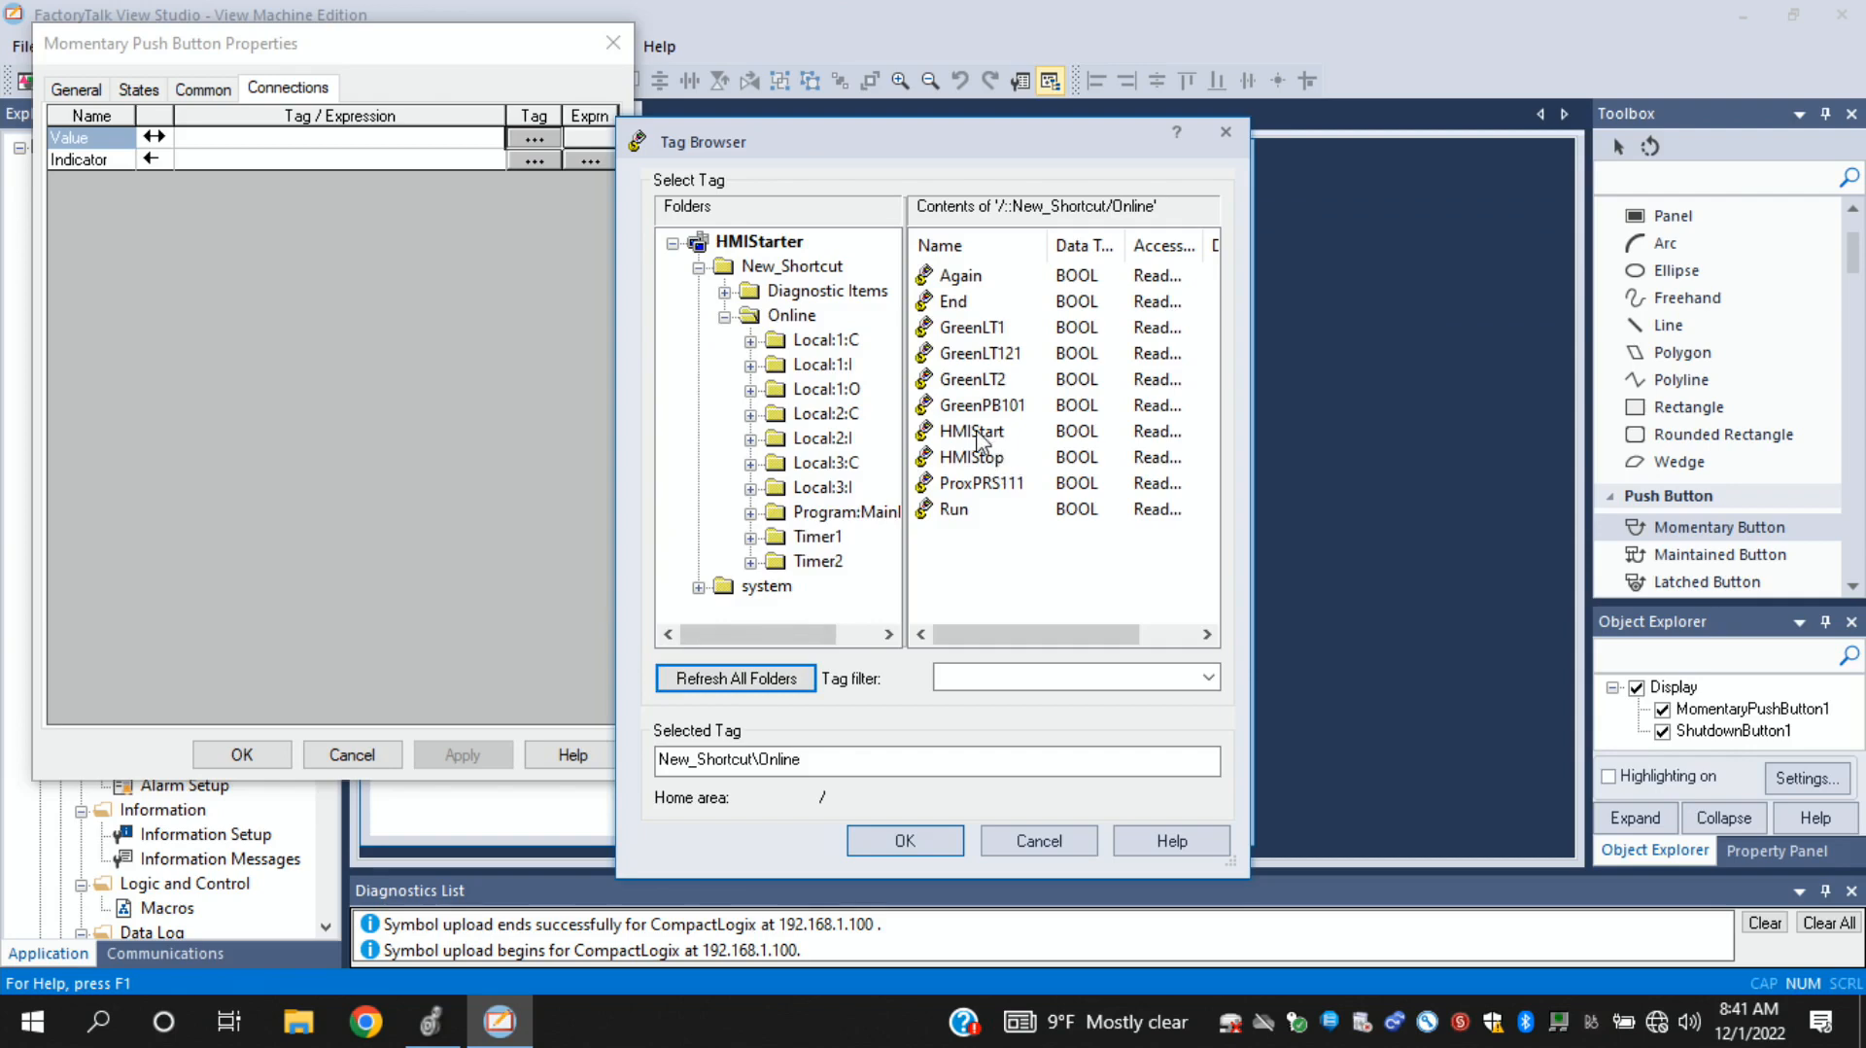
click(980, 440)
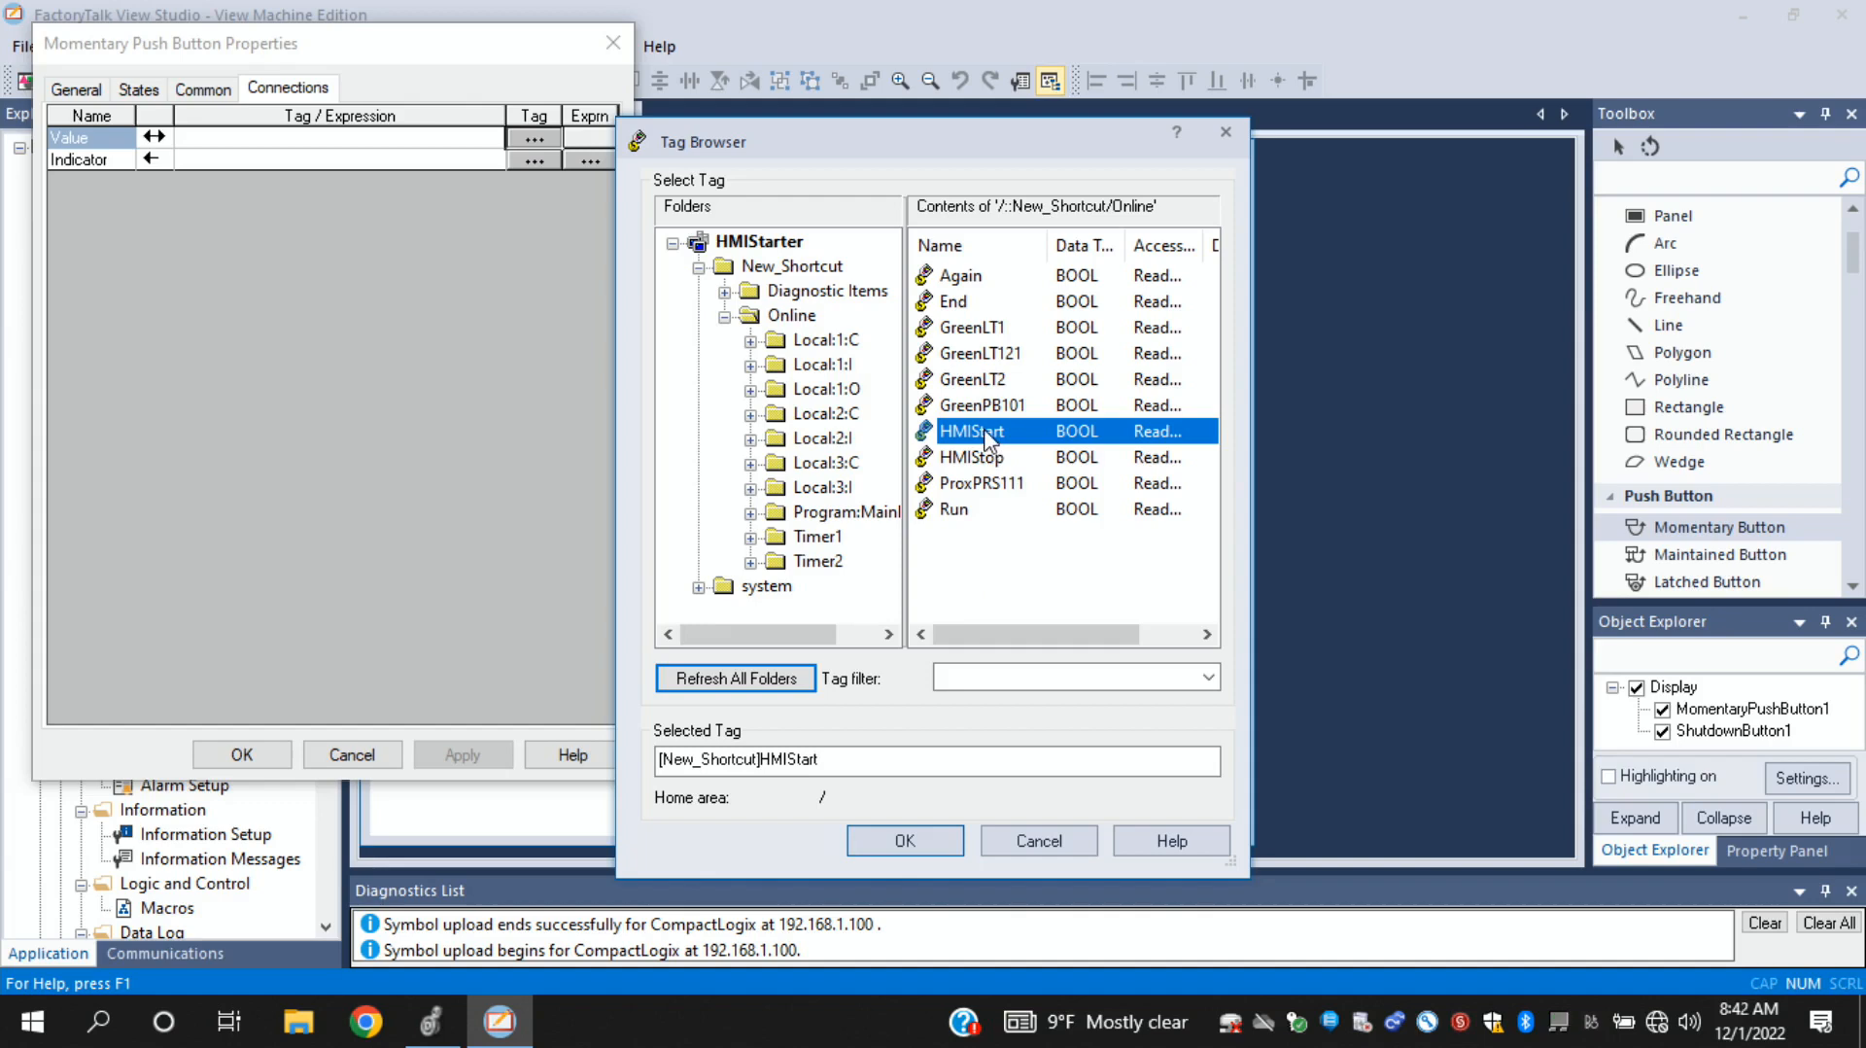
double_click(987, 440)
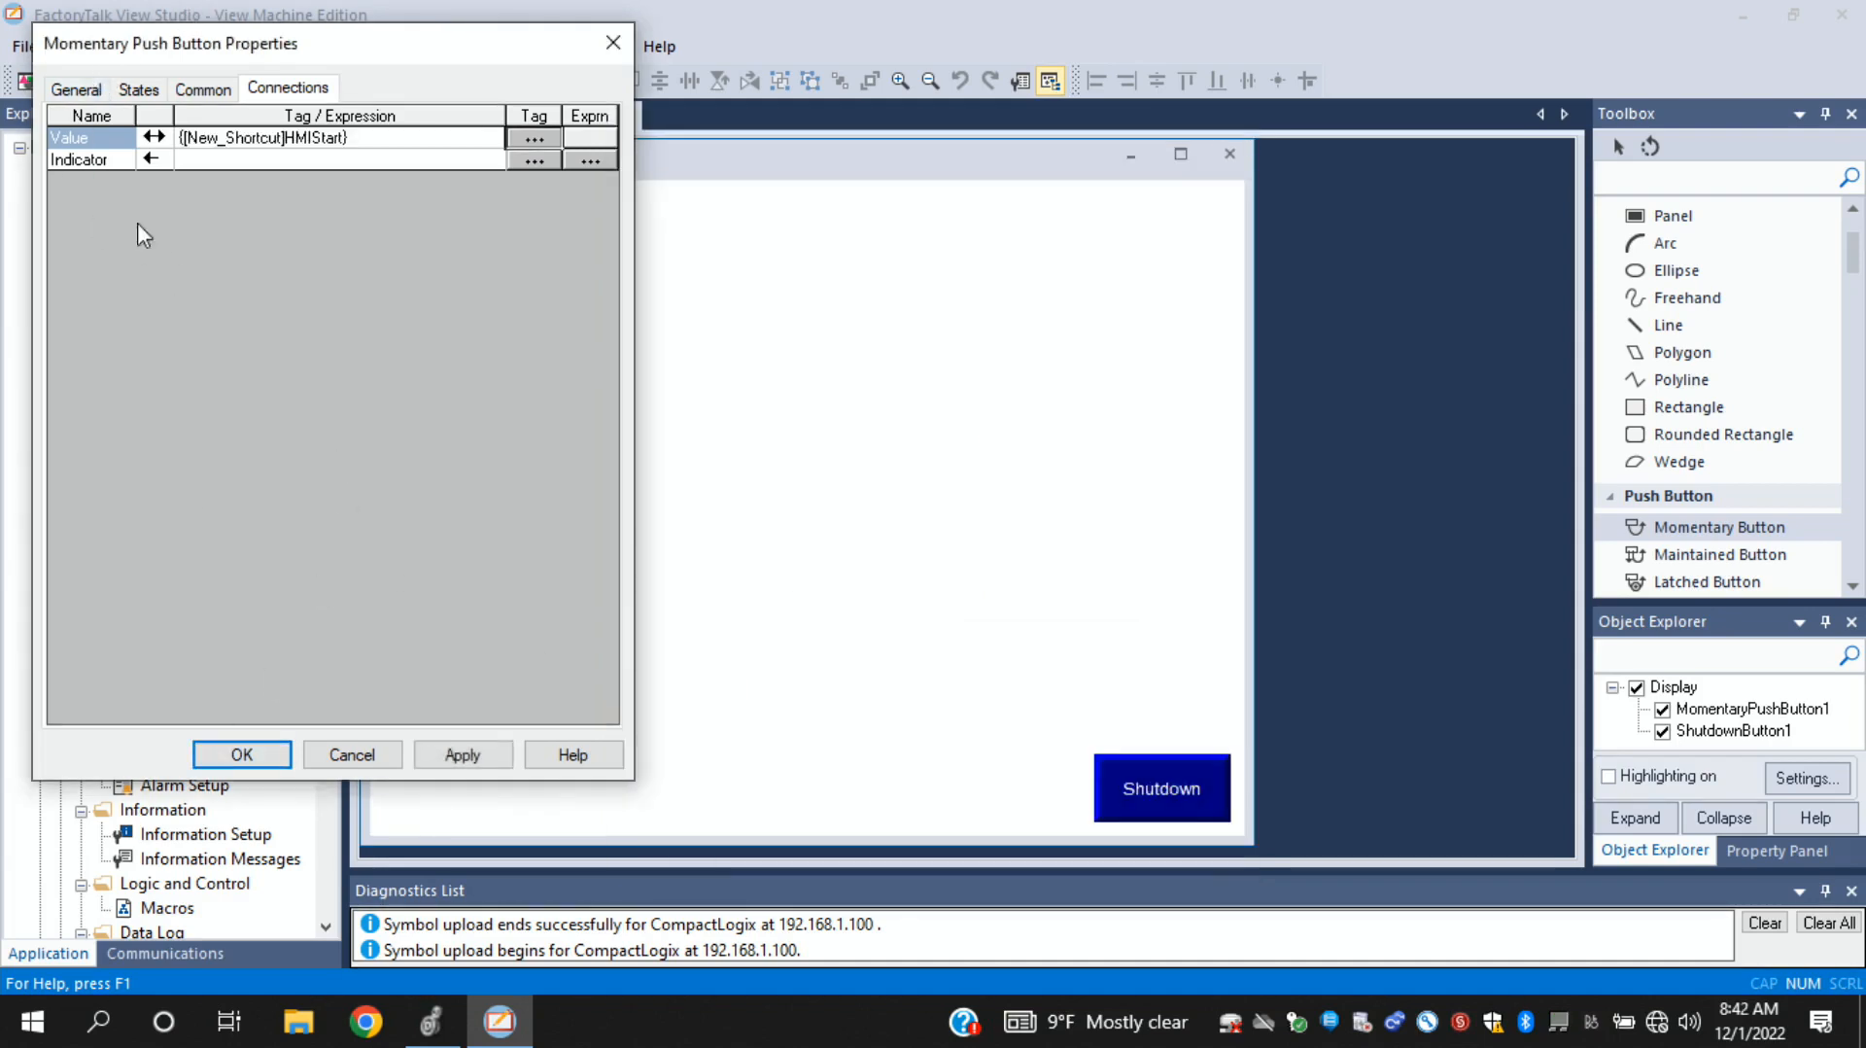
- Set the HMIStart push button's State0 caption to START at font size 24 and accept the properties
click(77, 96)
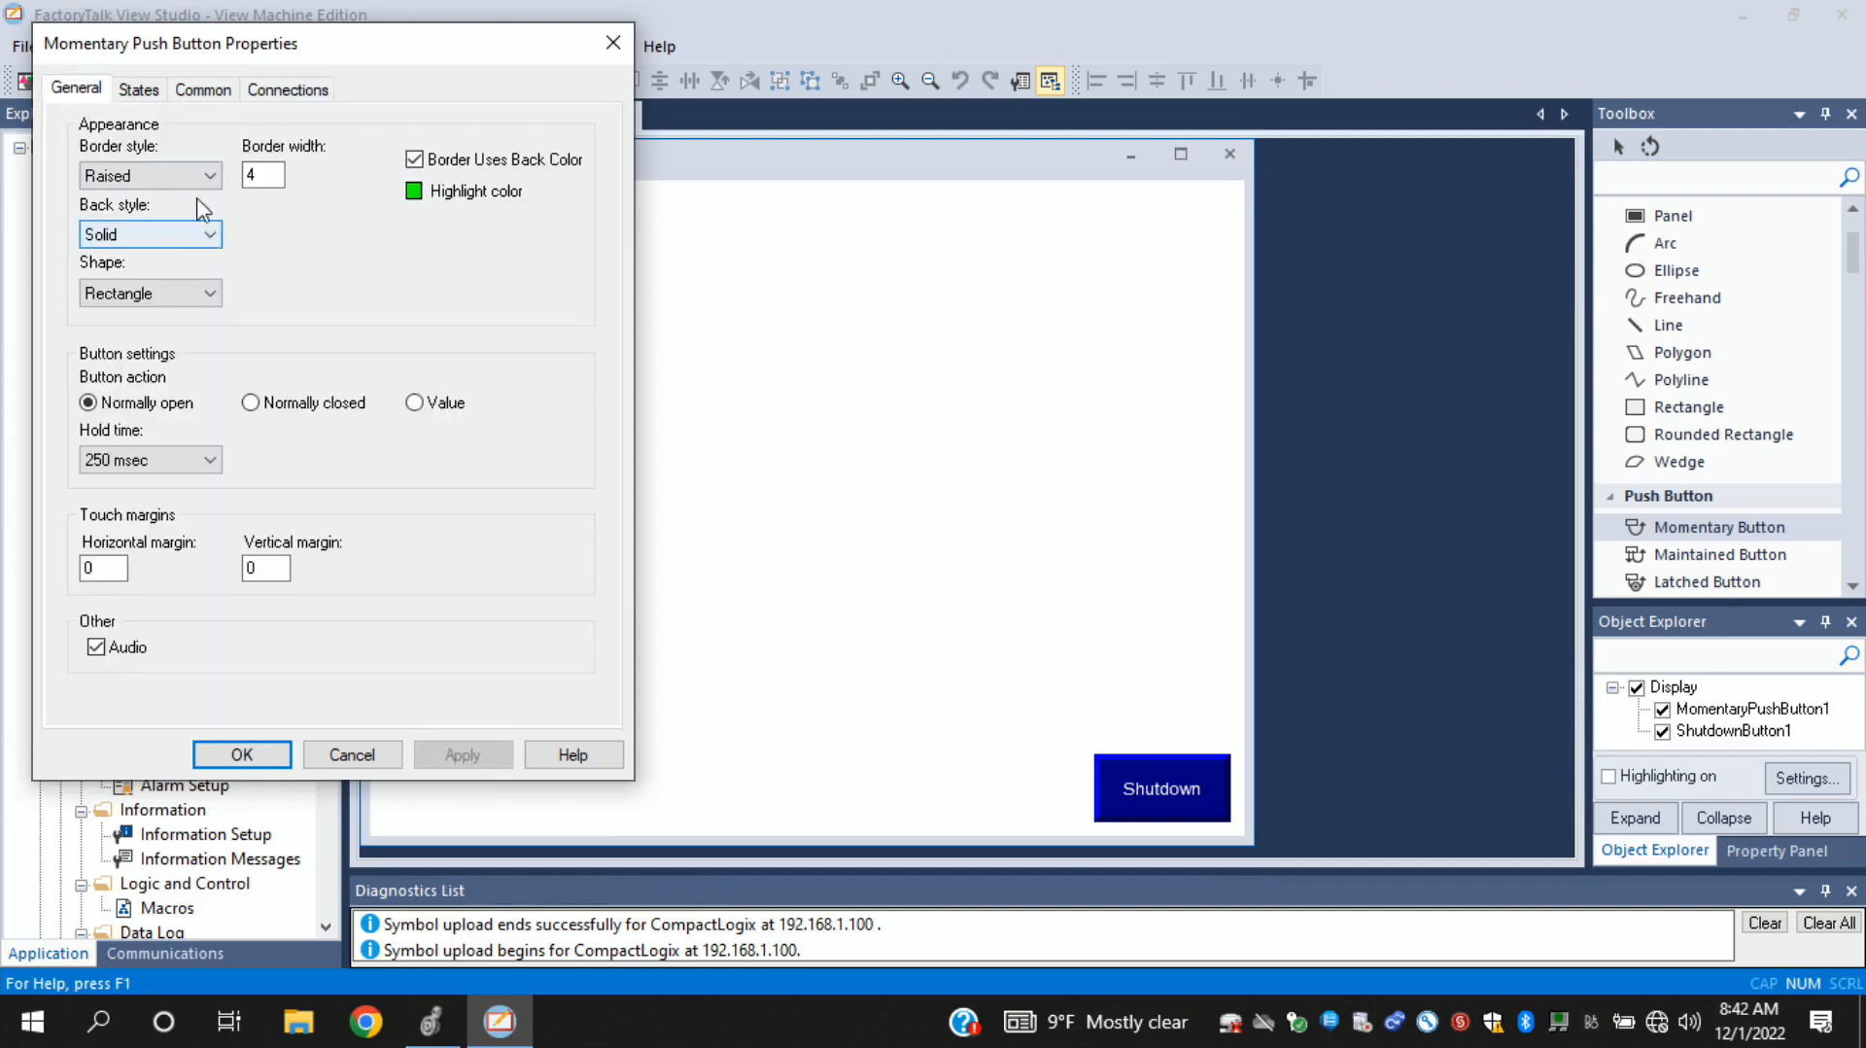
click(139, 91)
click(262, 282)
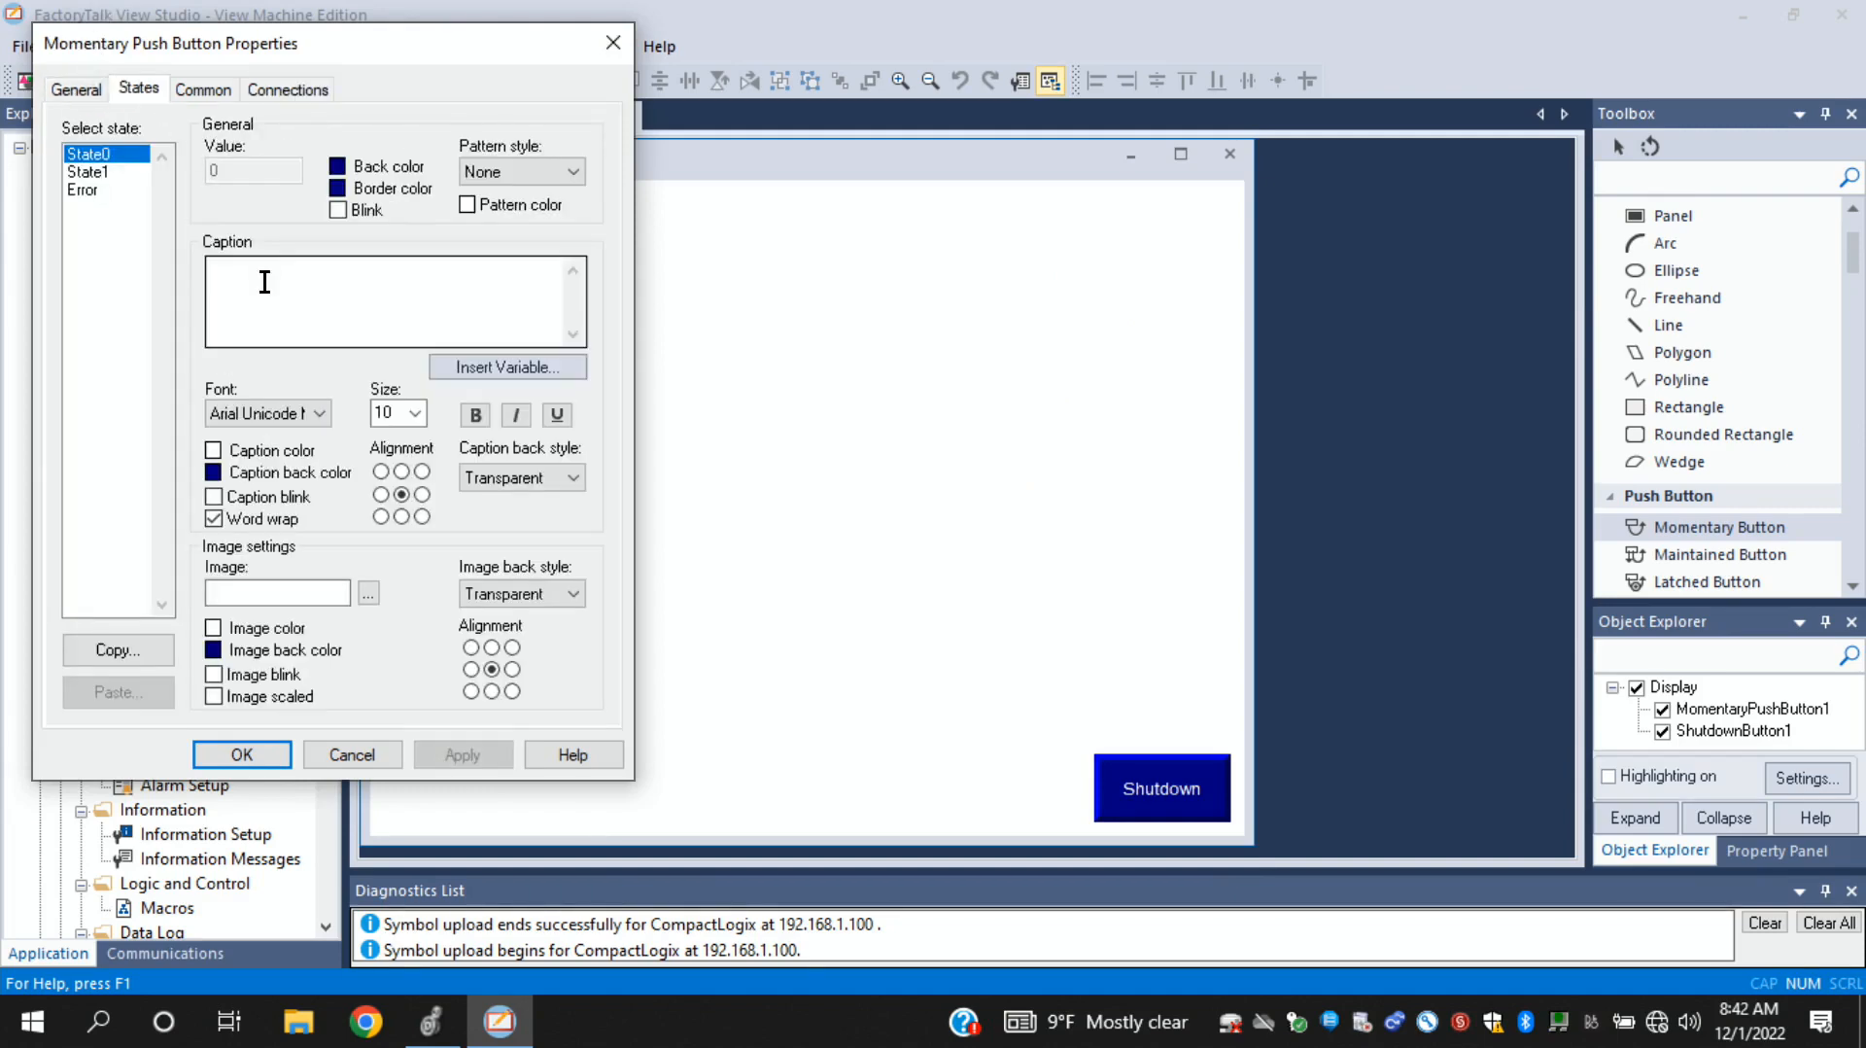
text(START)
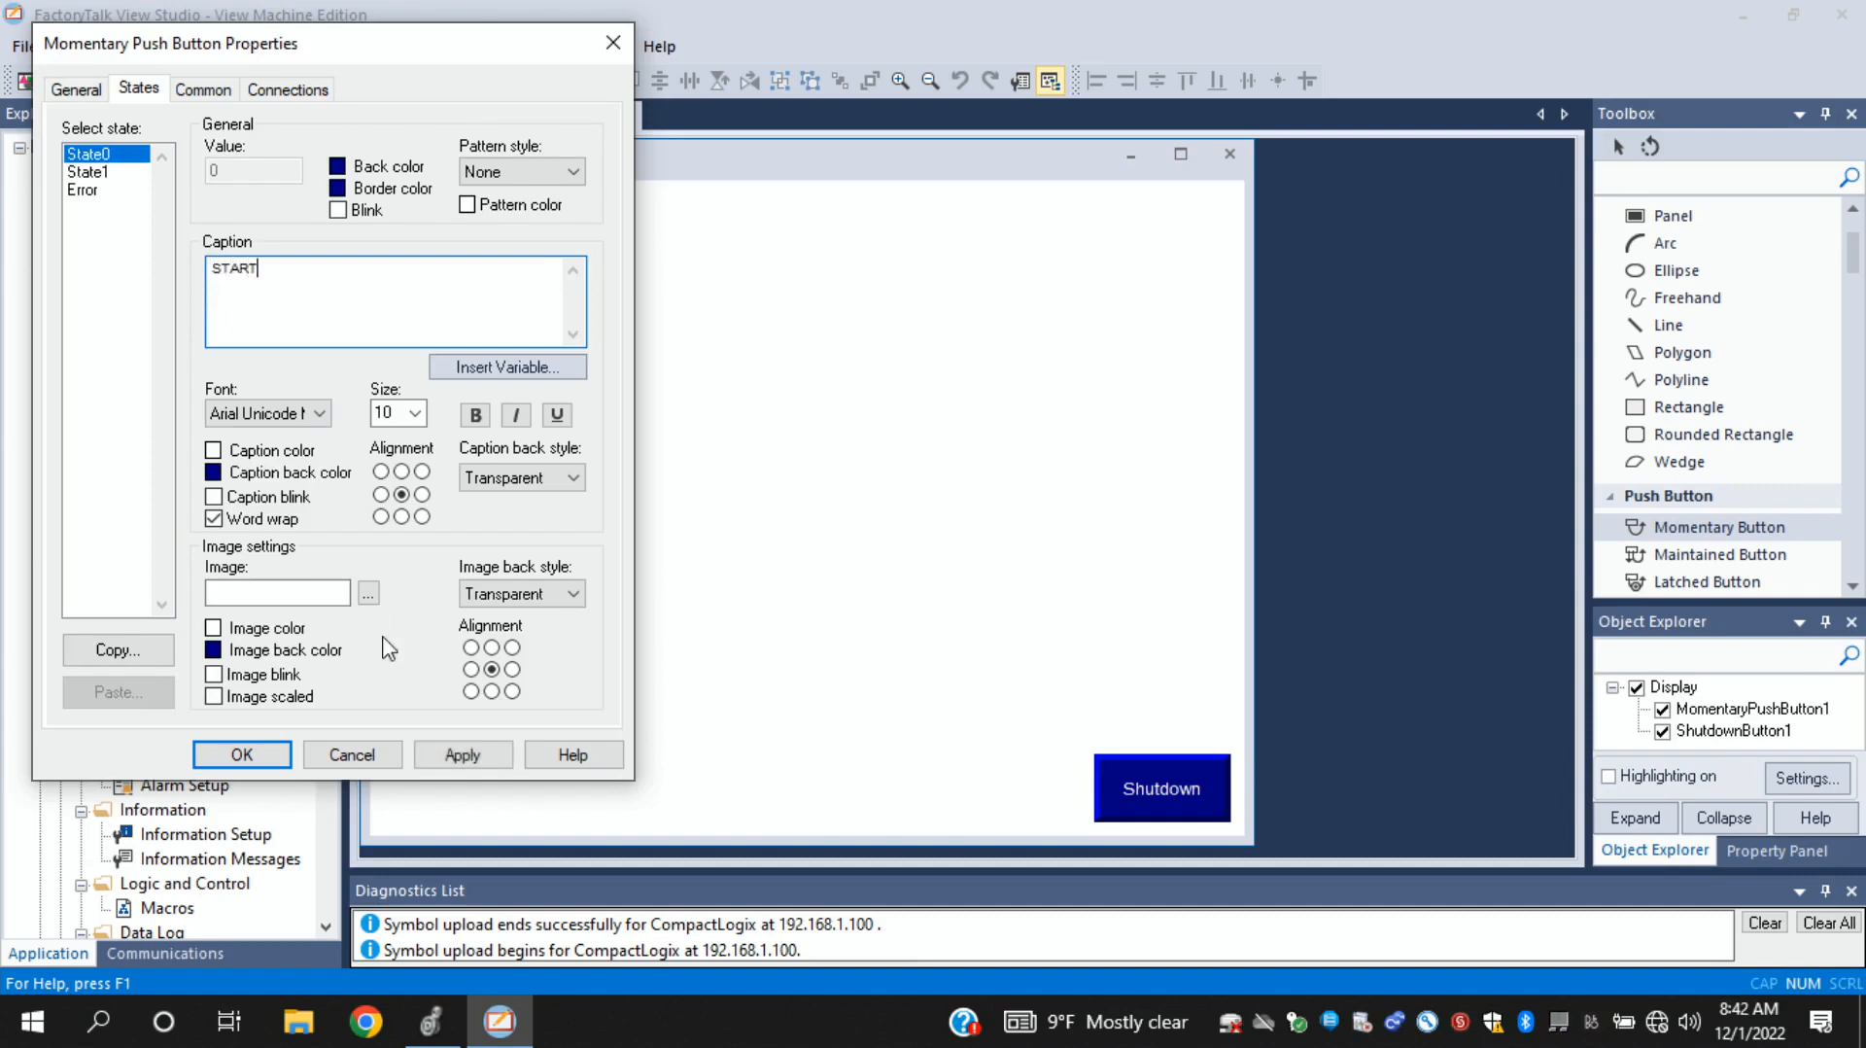
click(415, 413)
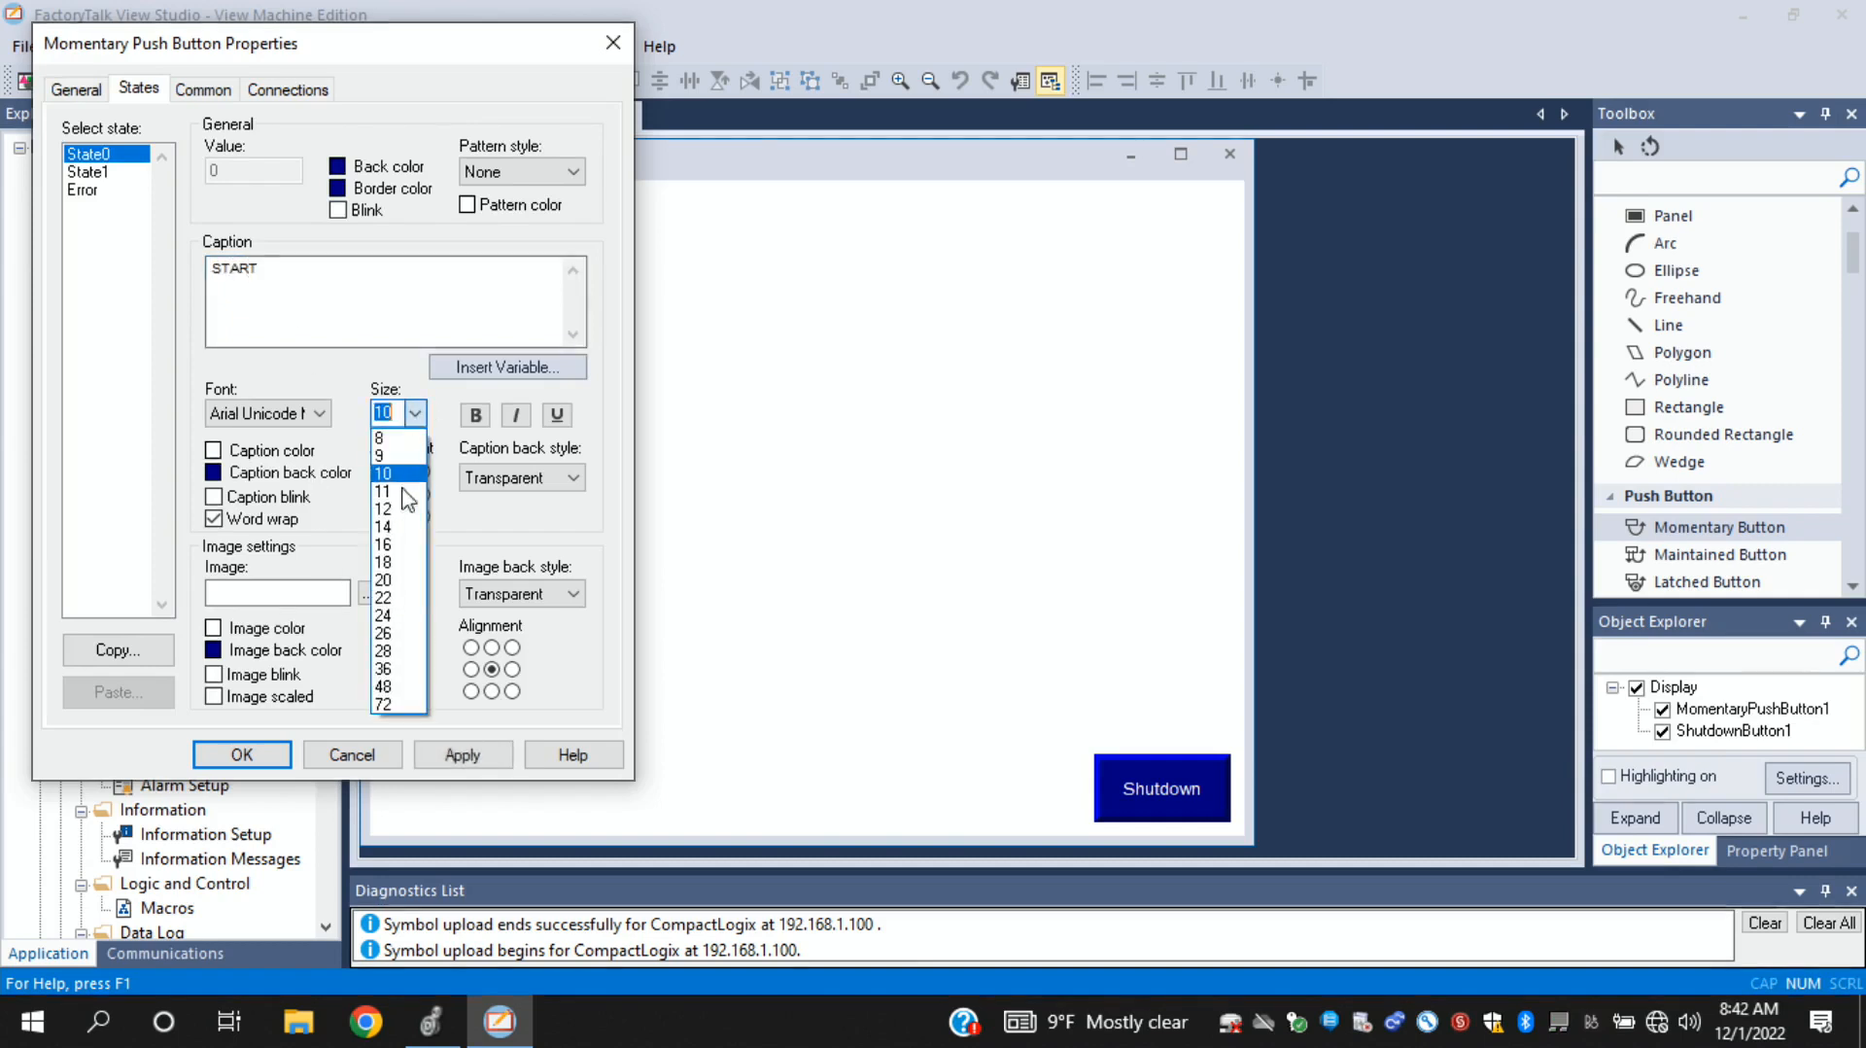
click(396, 616)
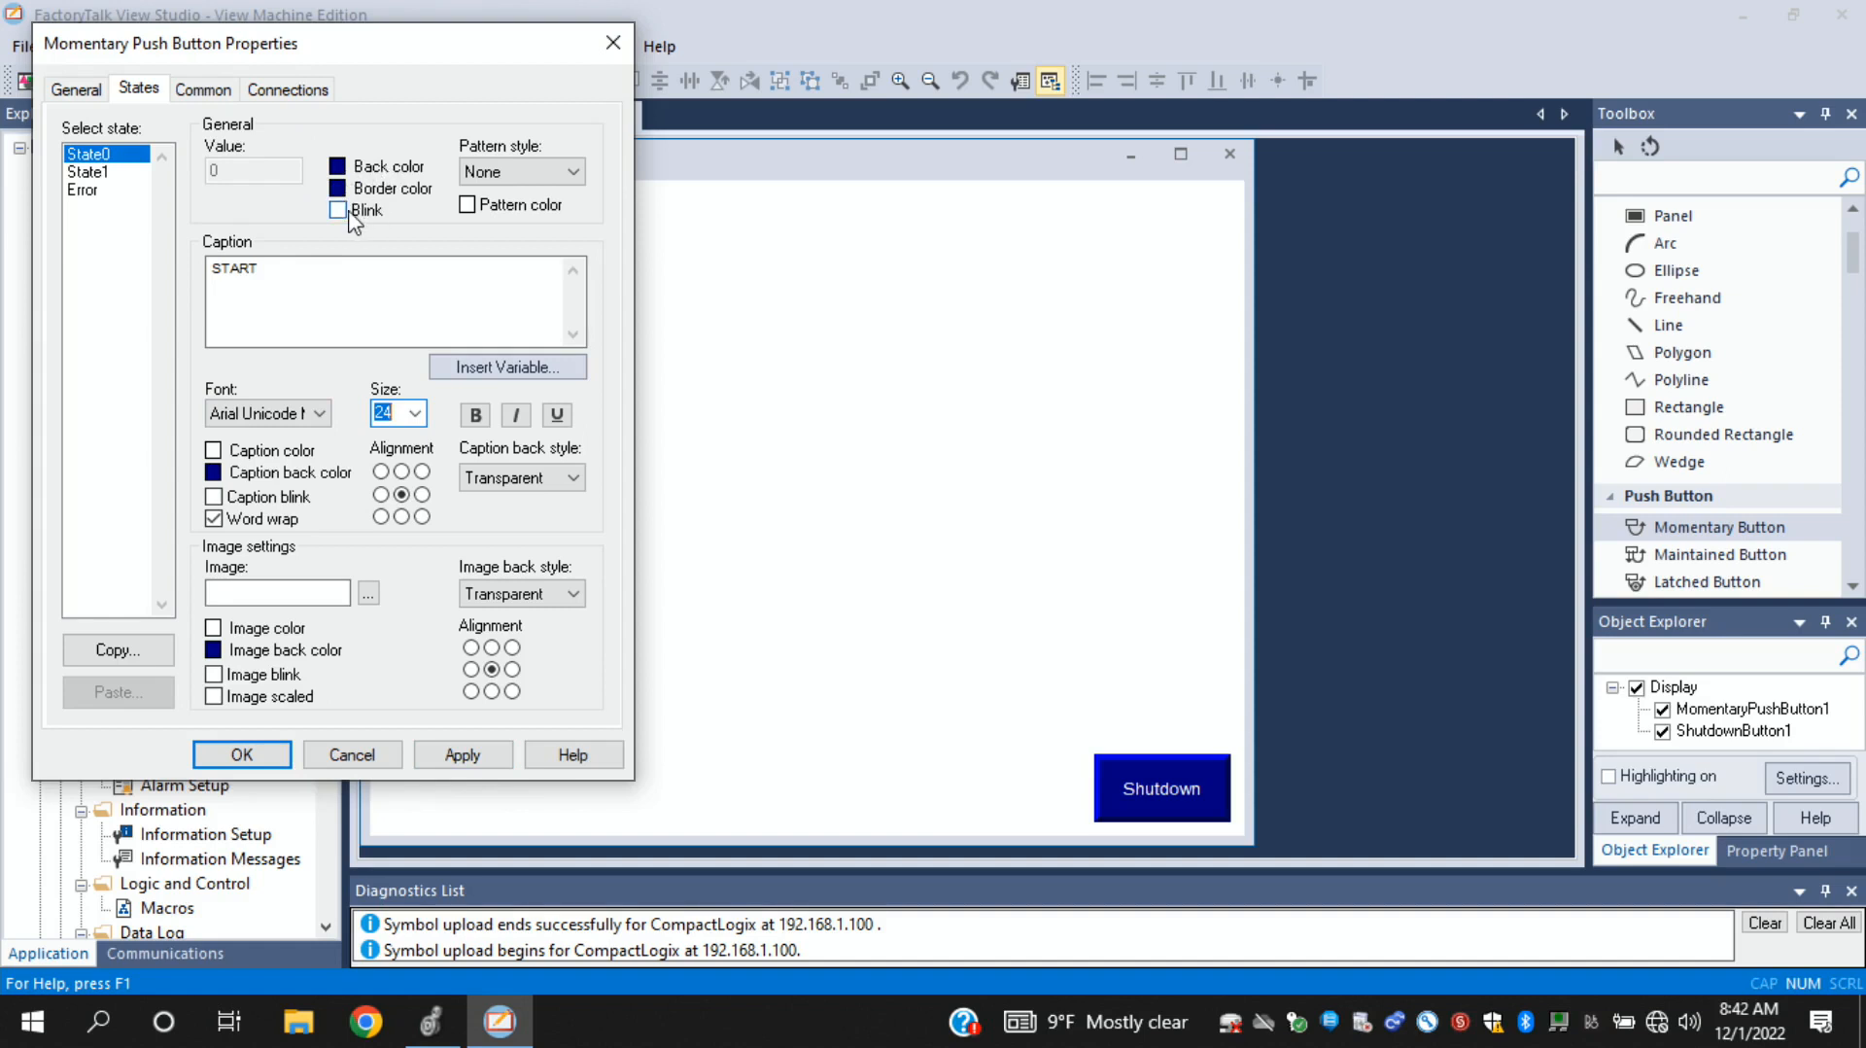
click(97, 172)
click(97, 154)
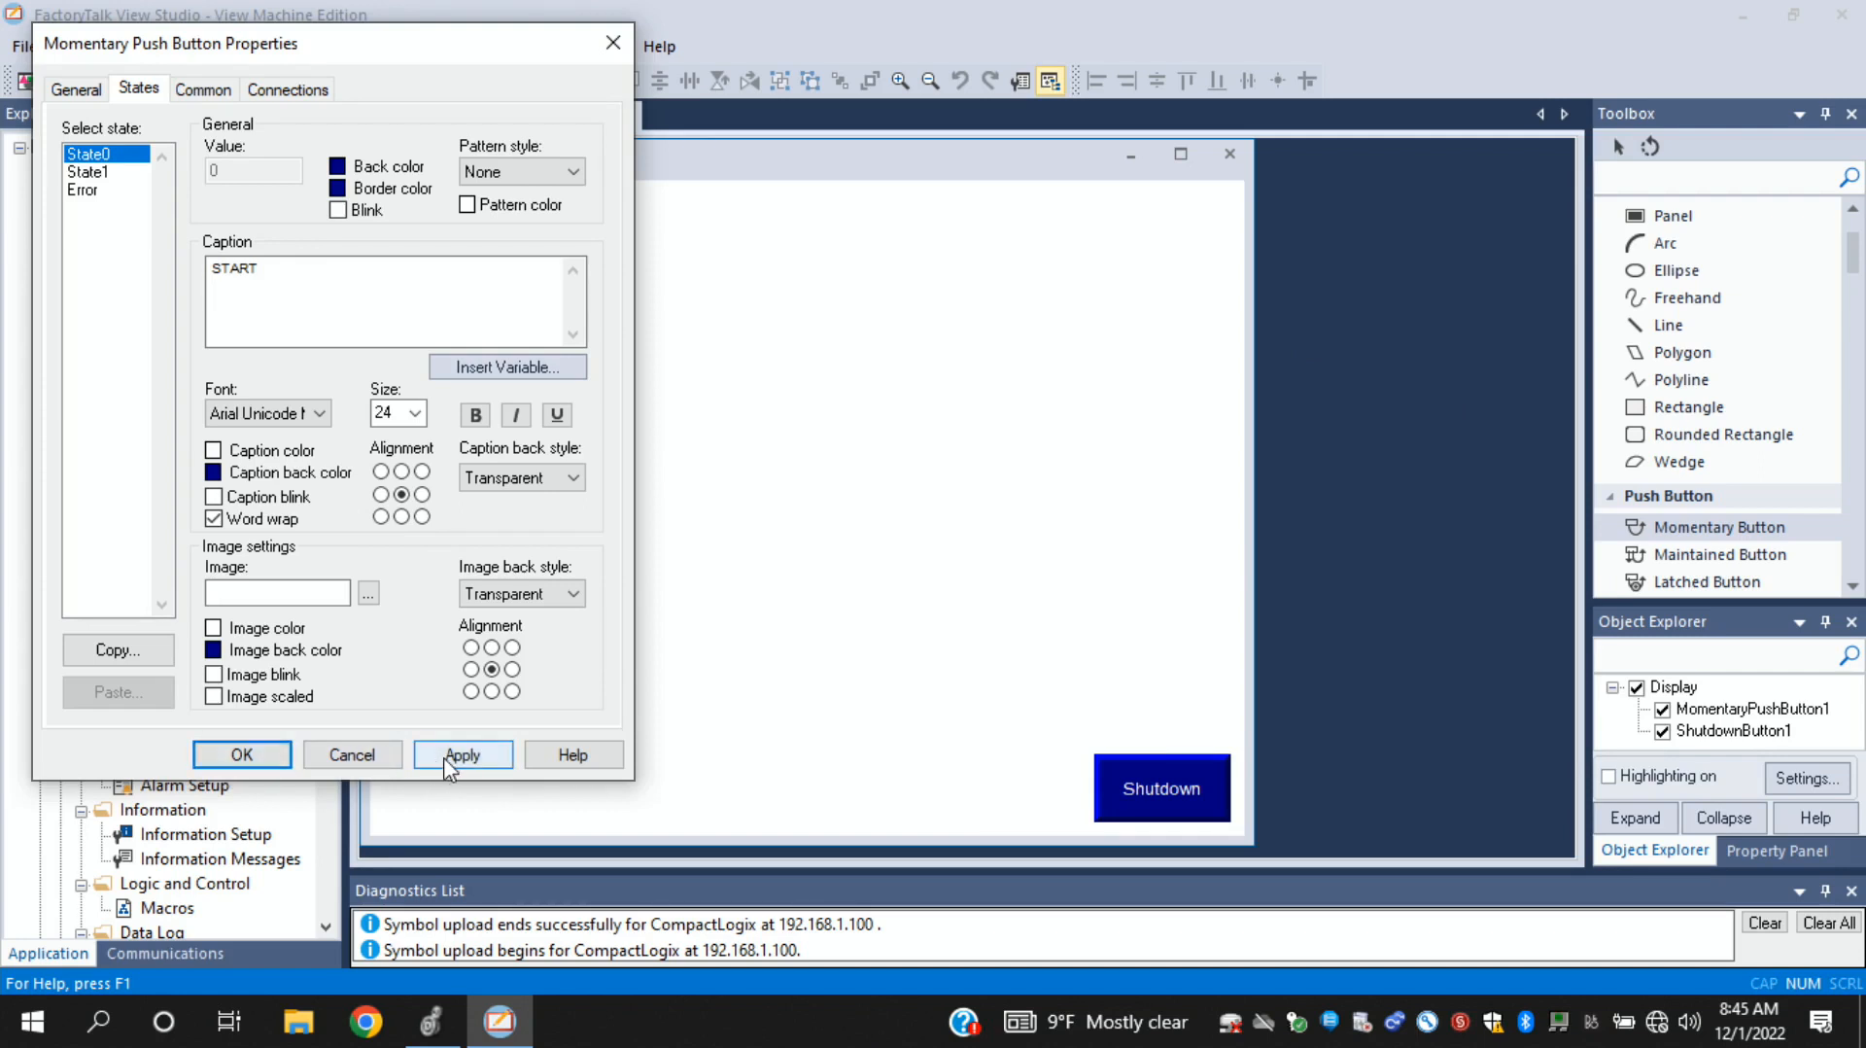
click(281, 760)
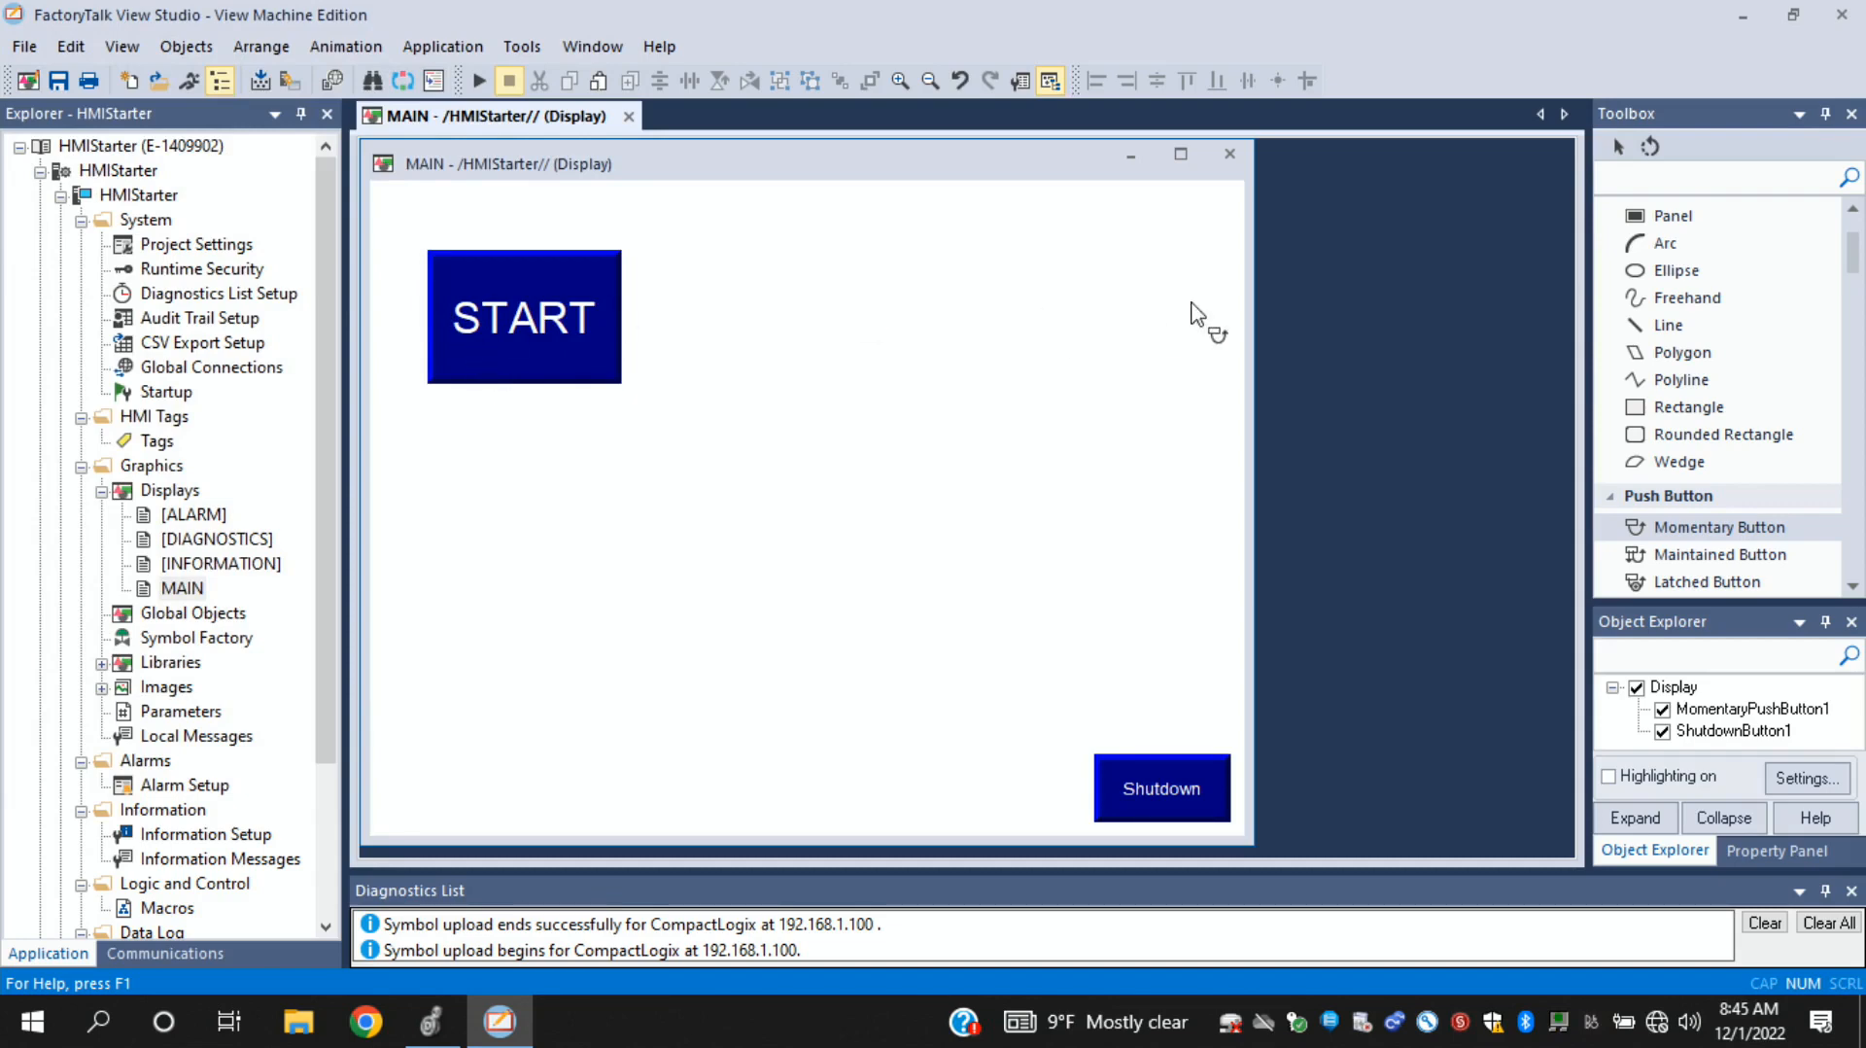
- Draw a second momentary push button, about 142 by 103, below START and assign the HMIStop tag to its Value connection
drag(427, 428, 623, 574)
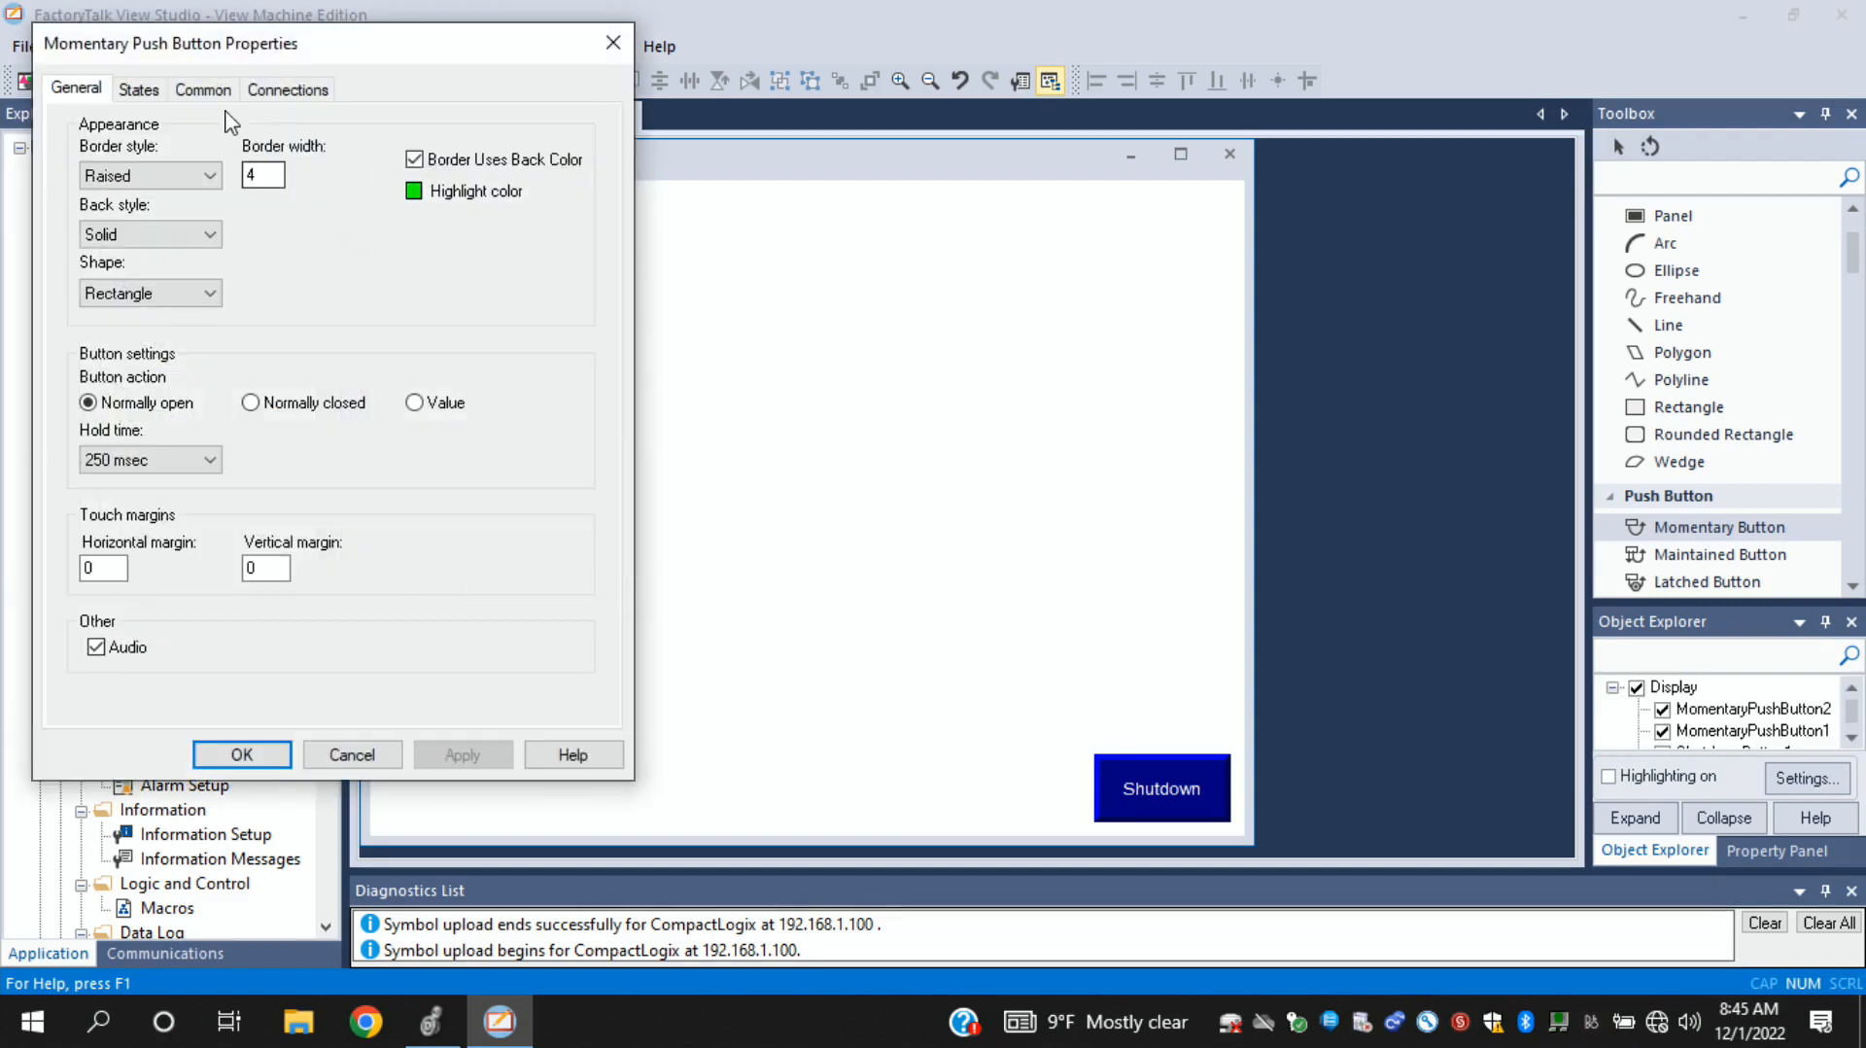
click(284, 91)
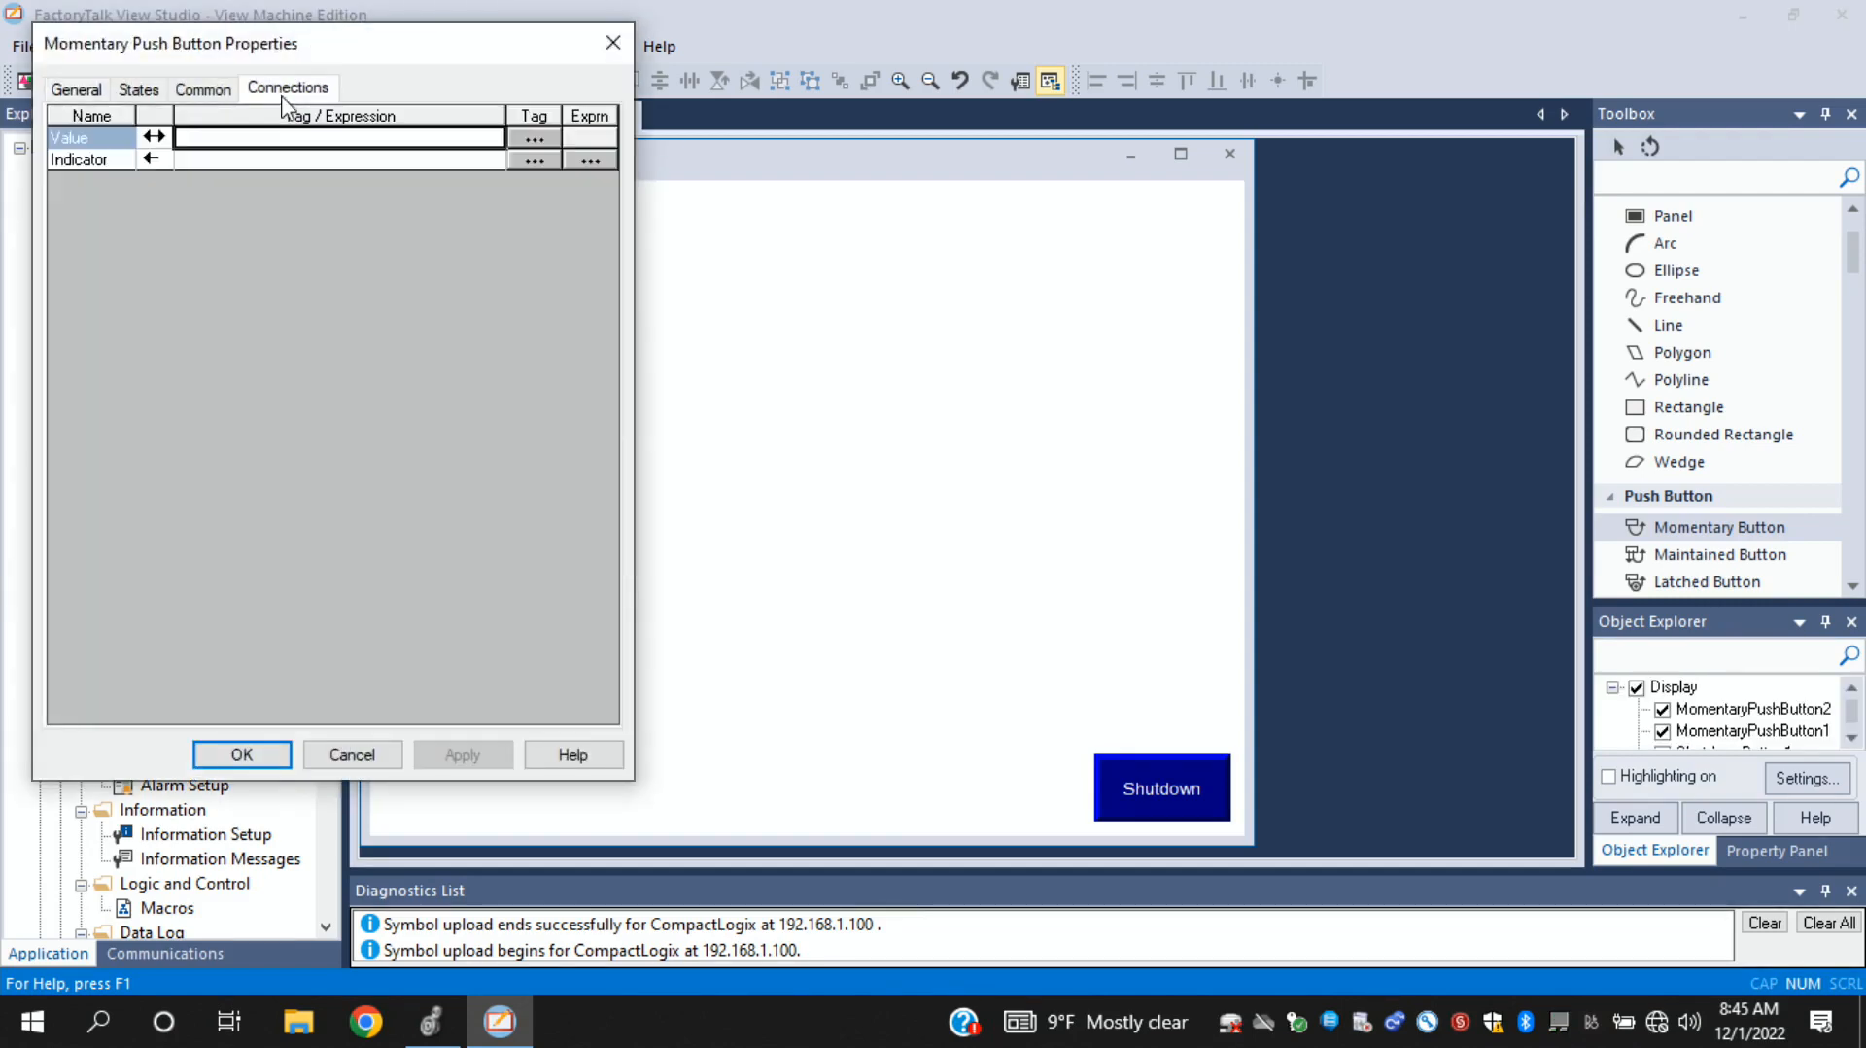
click(535, 138)
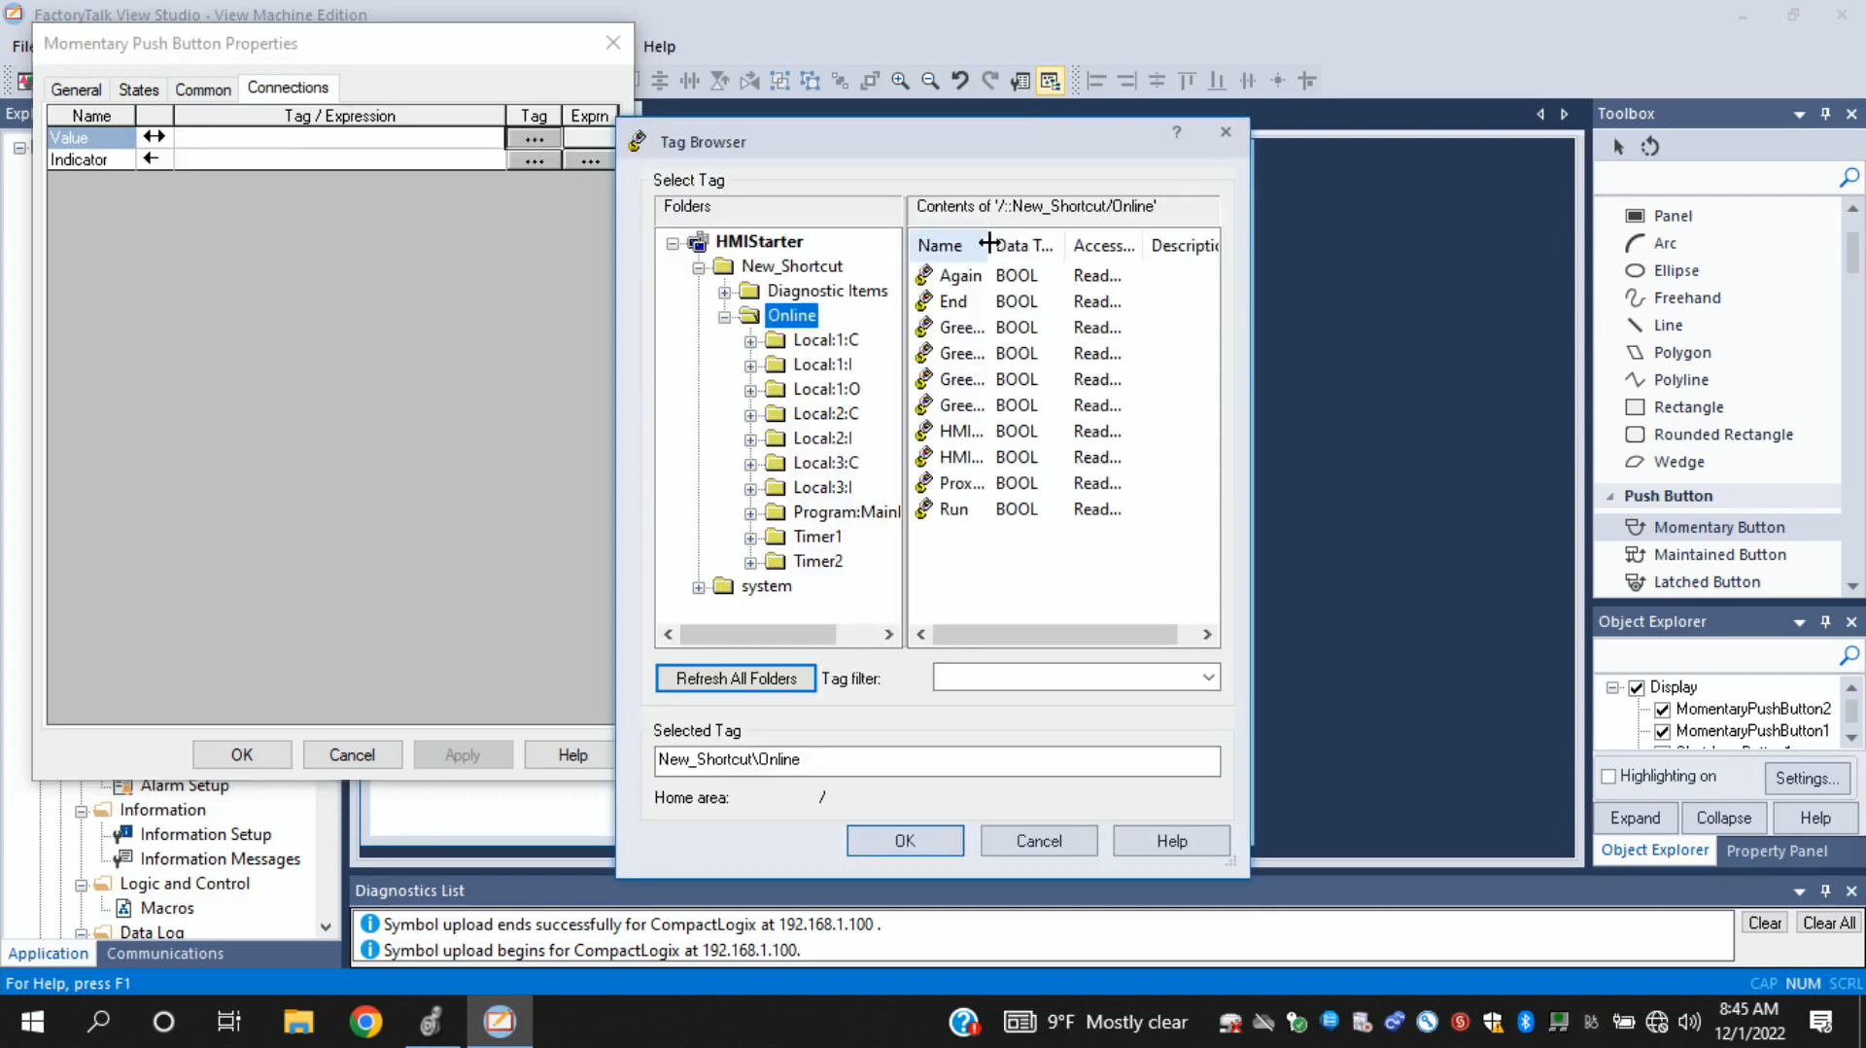
drag(986, 244, 1077, 244)
click(976, 458)
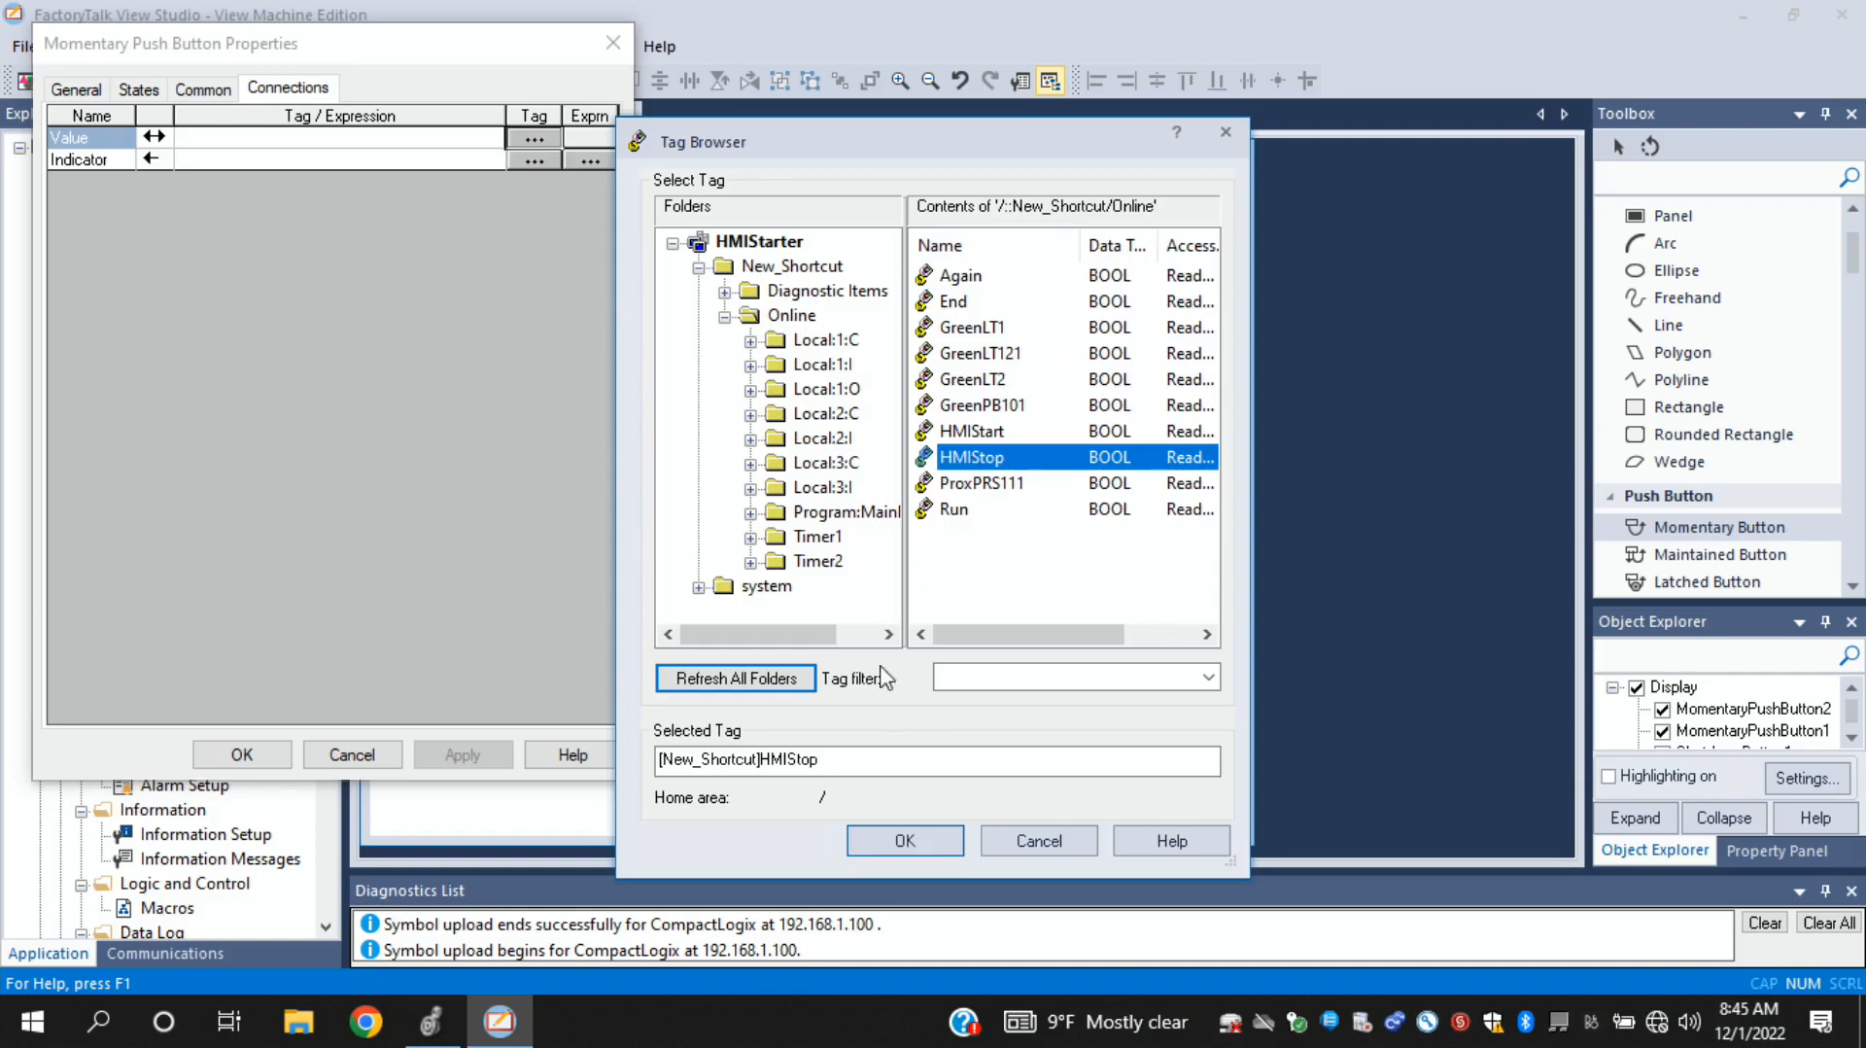
click(889, 841)
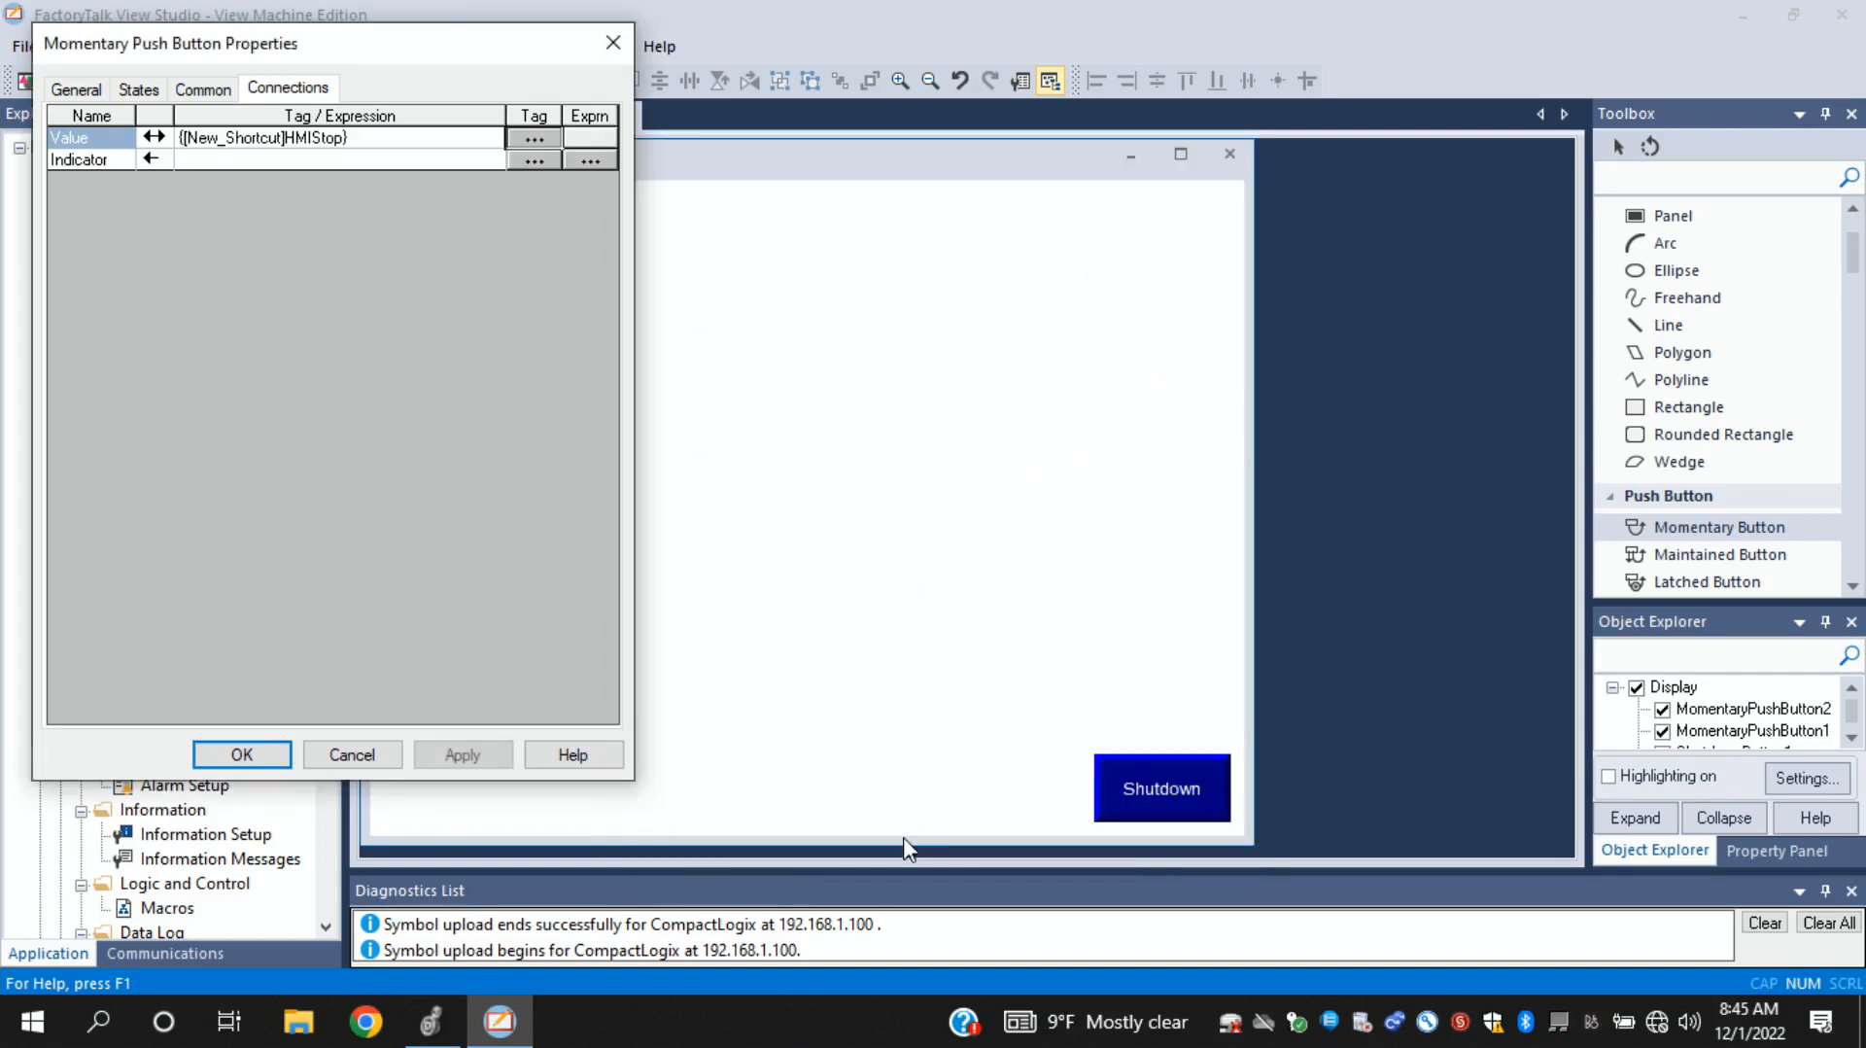
- Set the second push button's State0 caption to STOP with font size 22
click(75, 90)
click(139, 89)
click(223, 278)
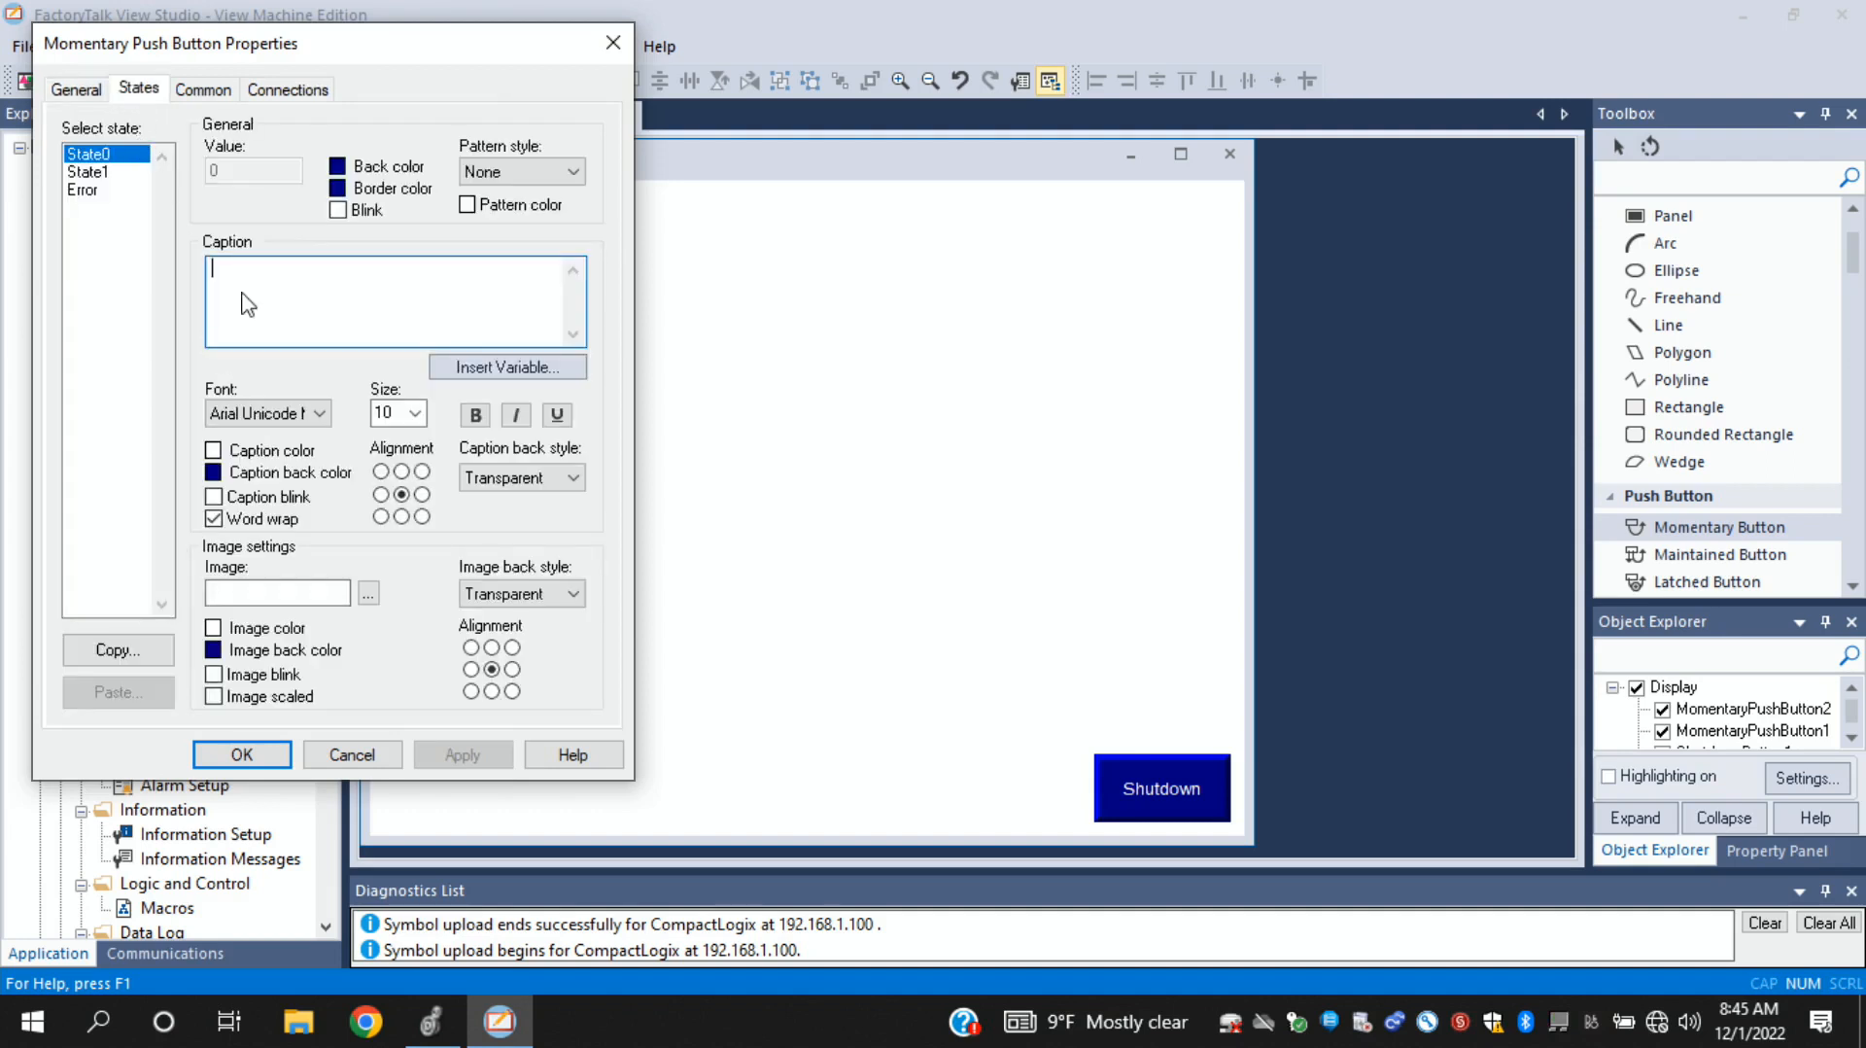
text(STOP)
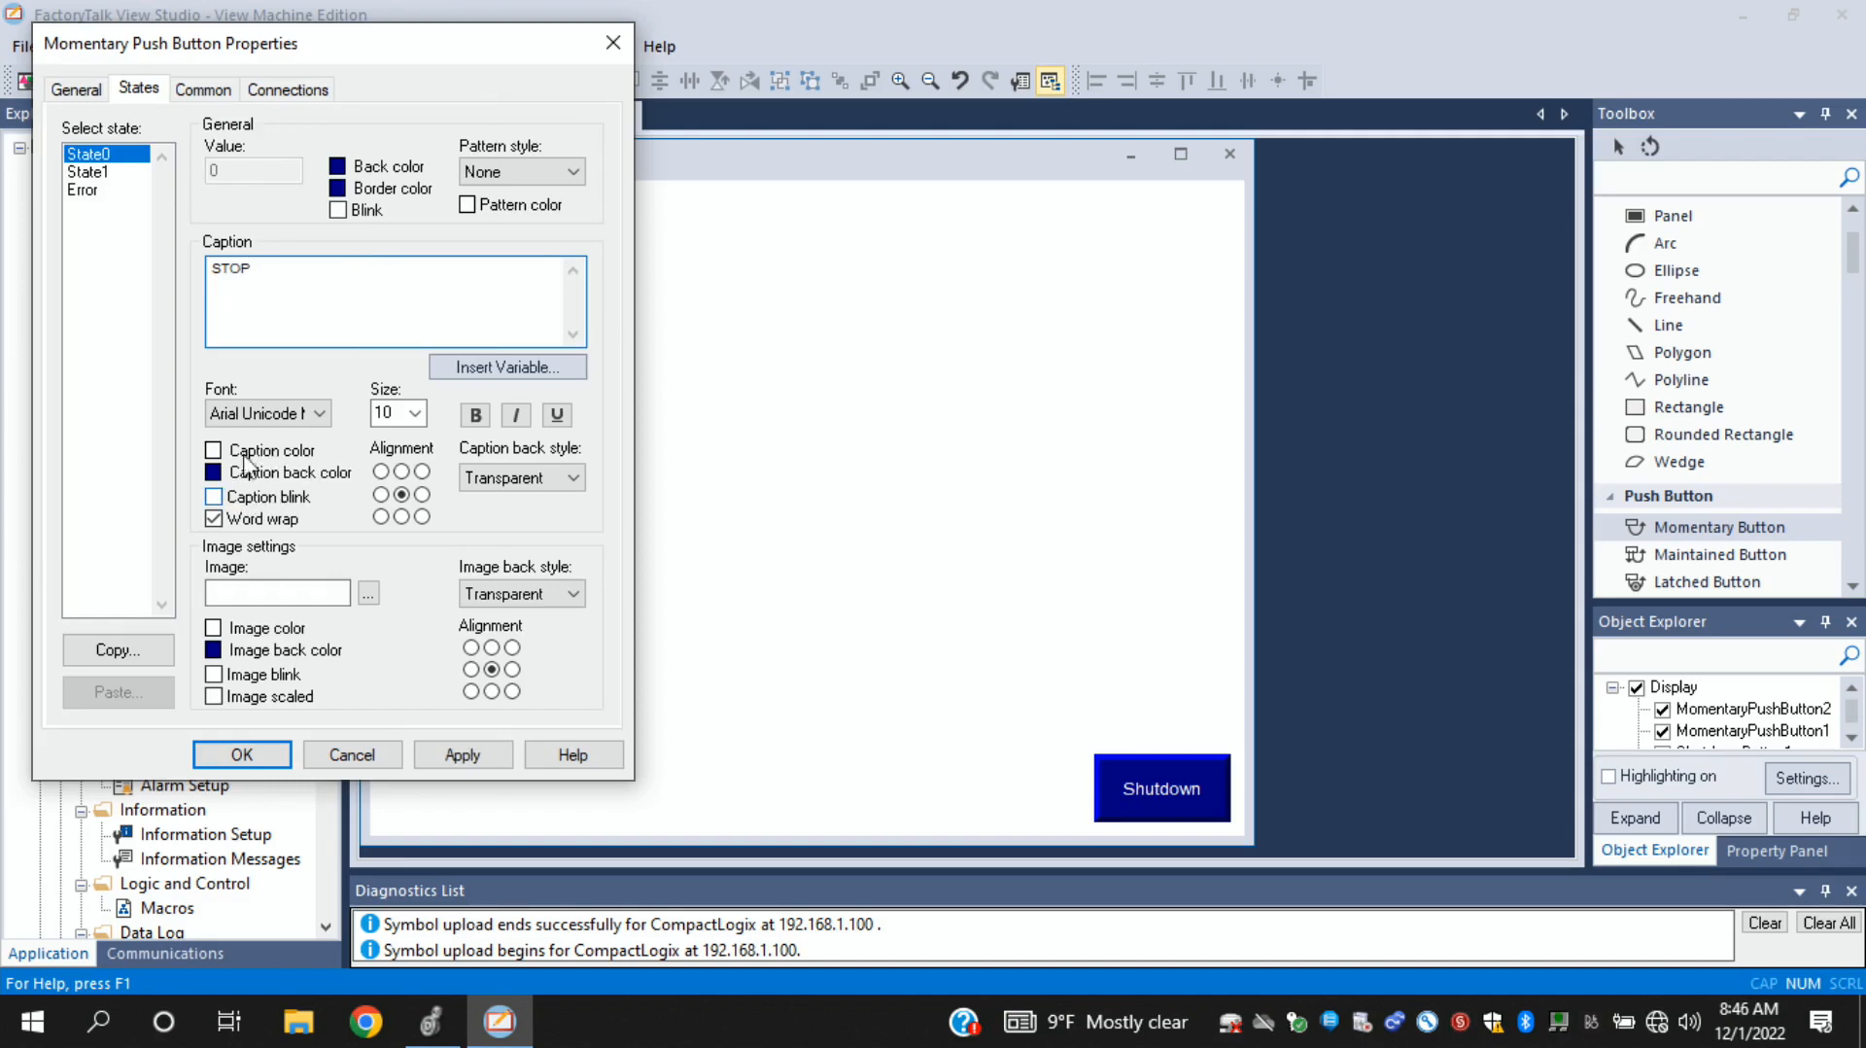
click(401, 414)
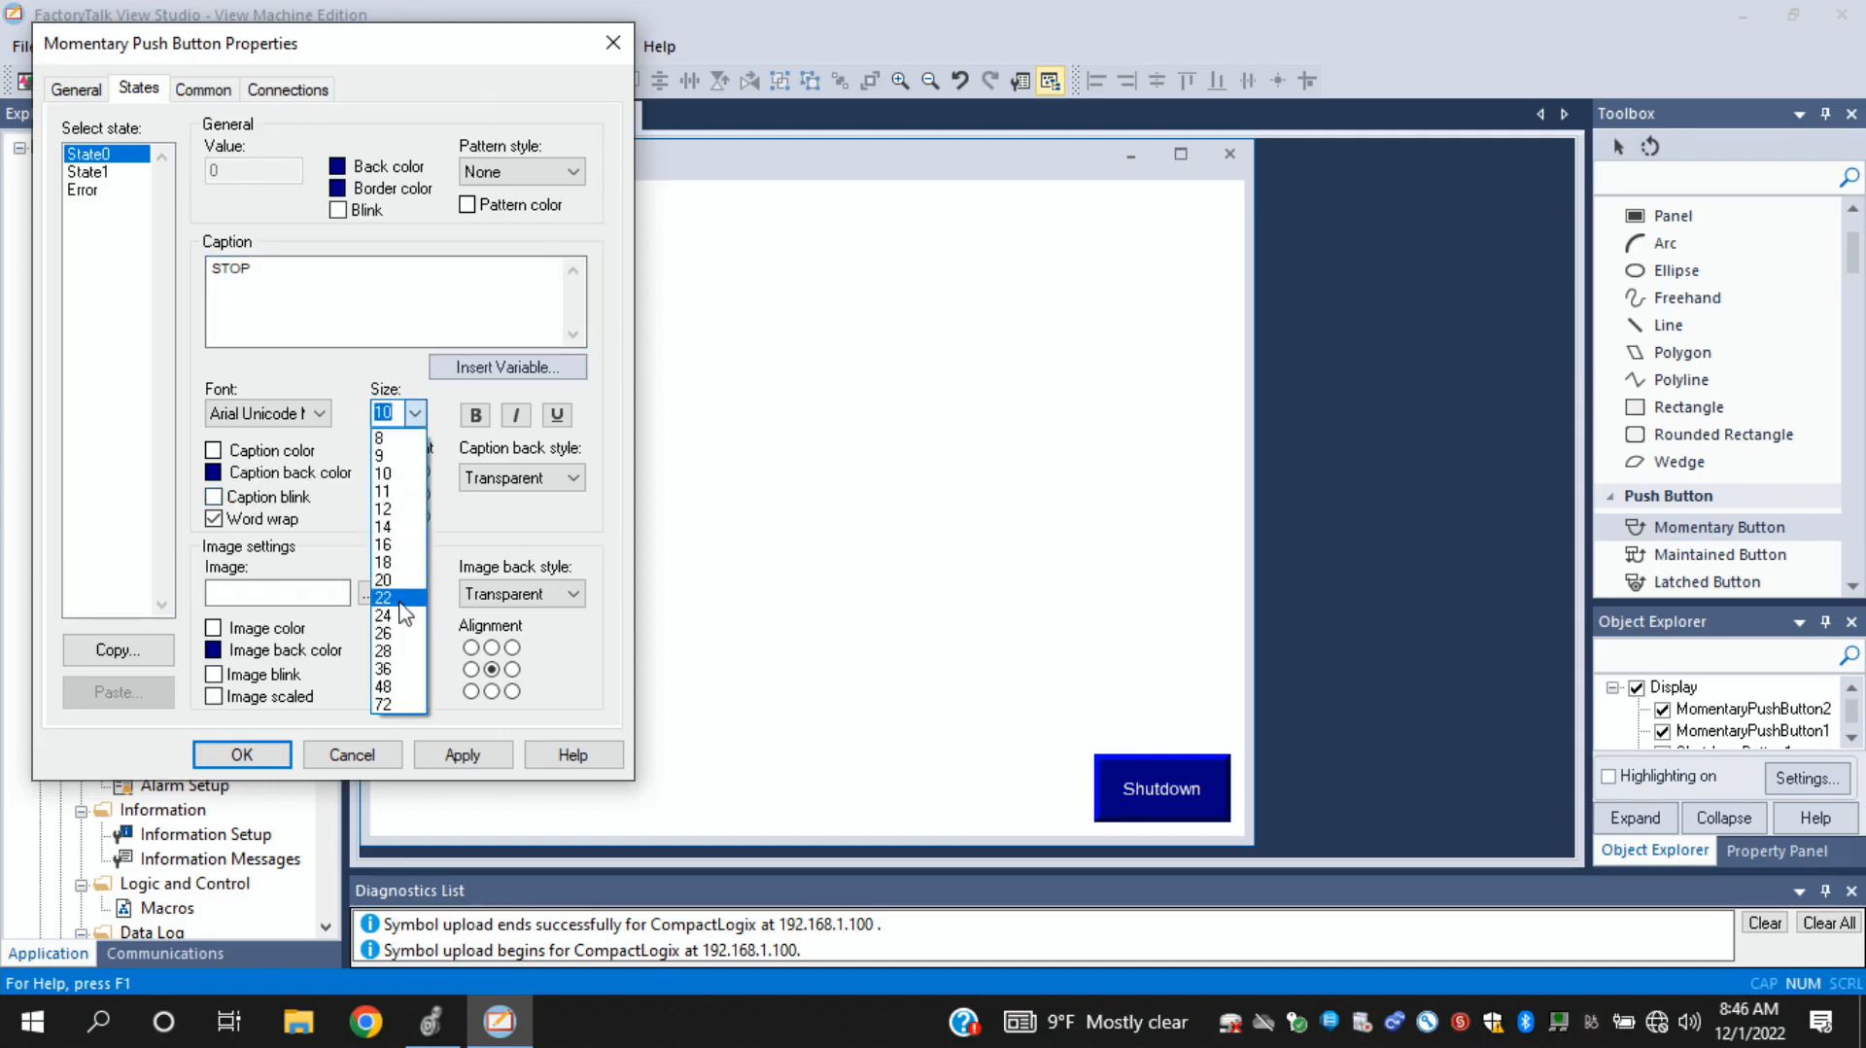
click(399, 598)
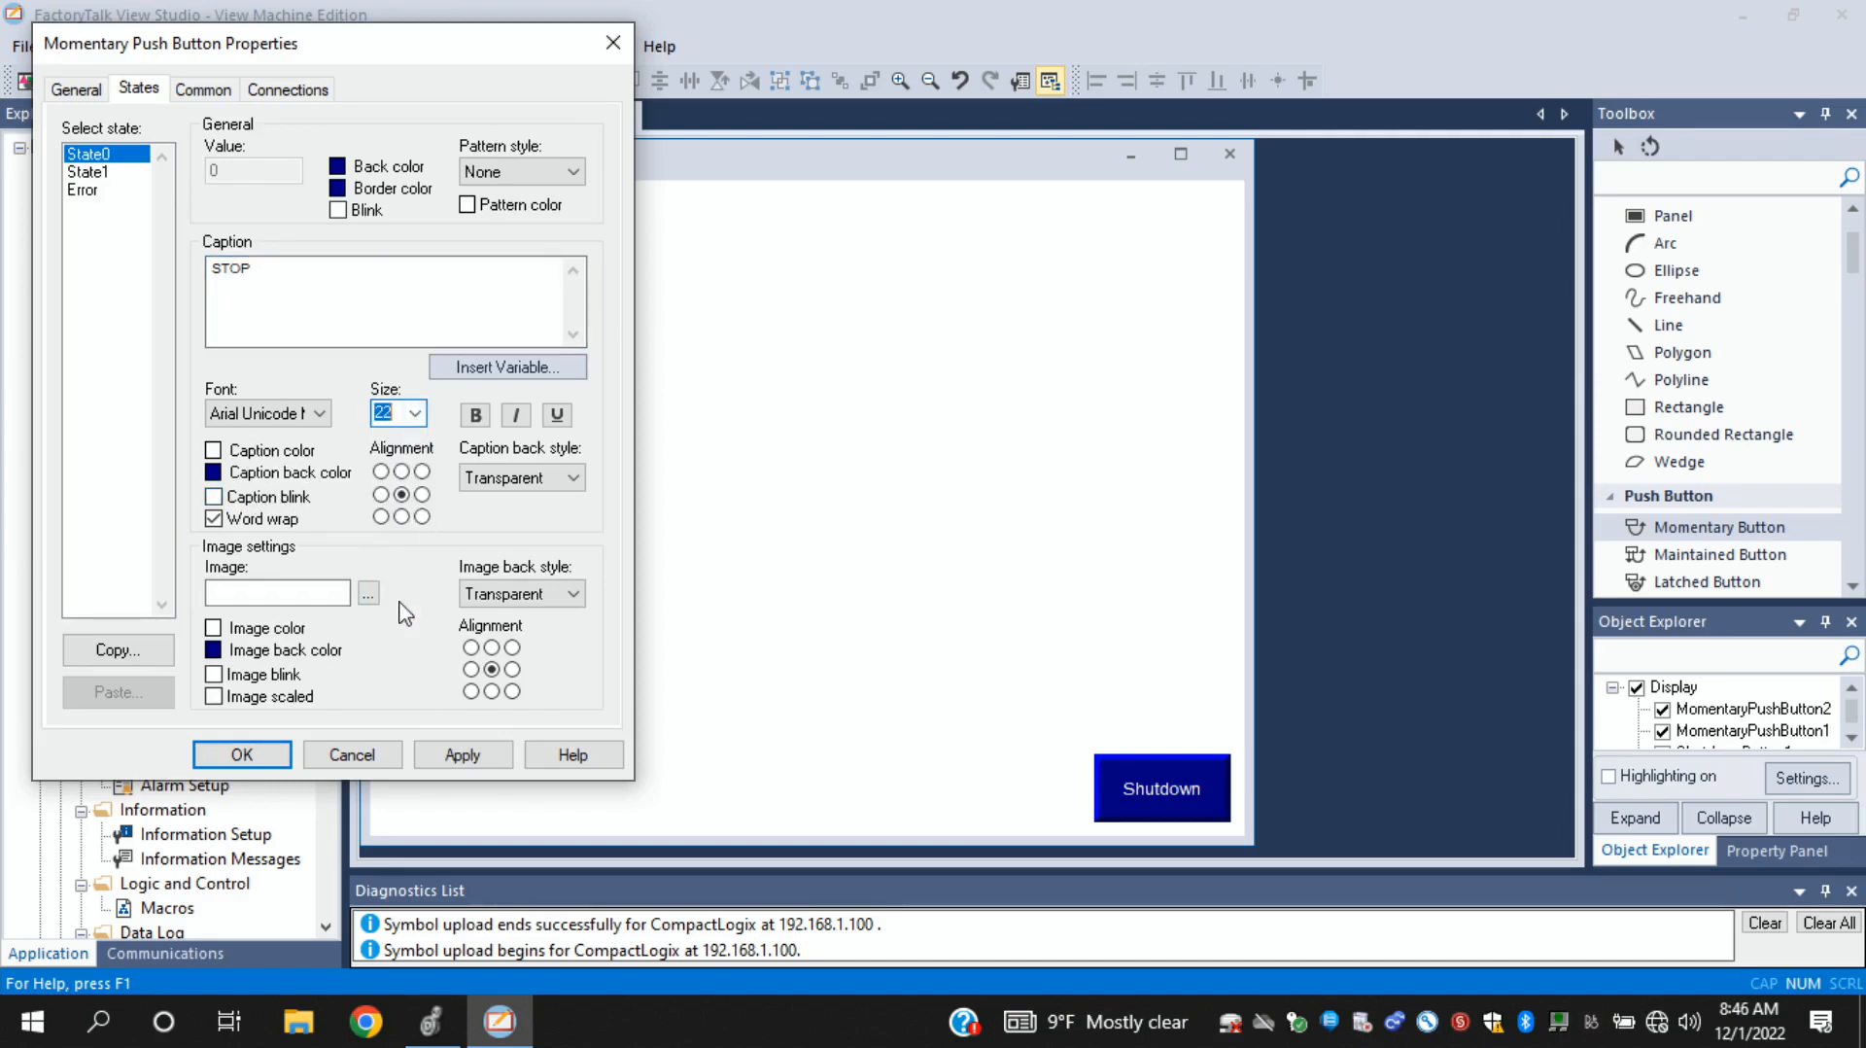
- Set the STOP button's image back color to red for State0 and pink for State1, and apply the properties
click(214, 651)
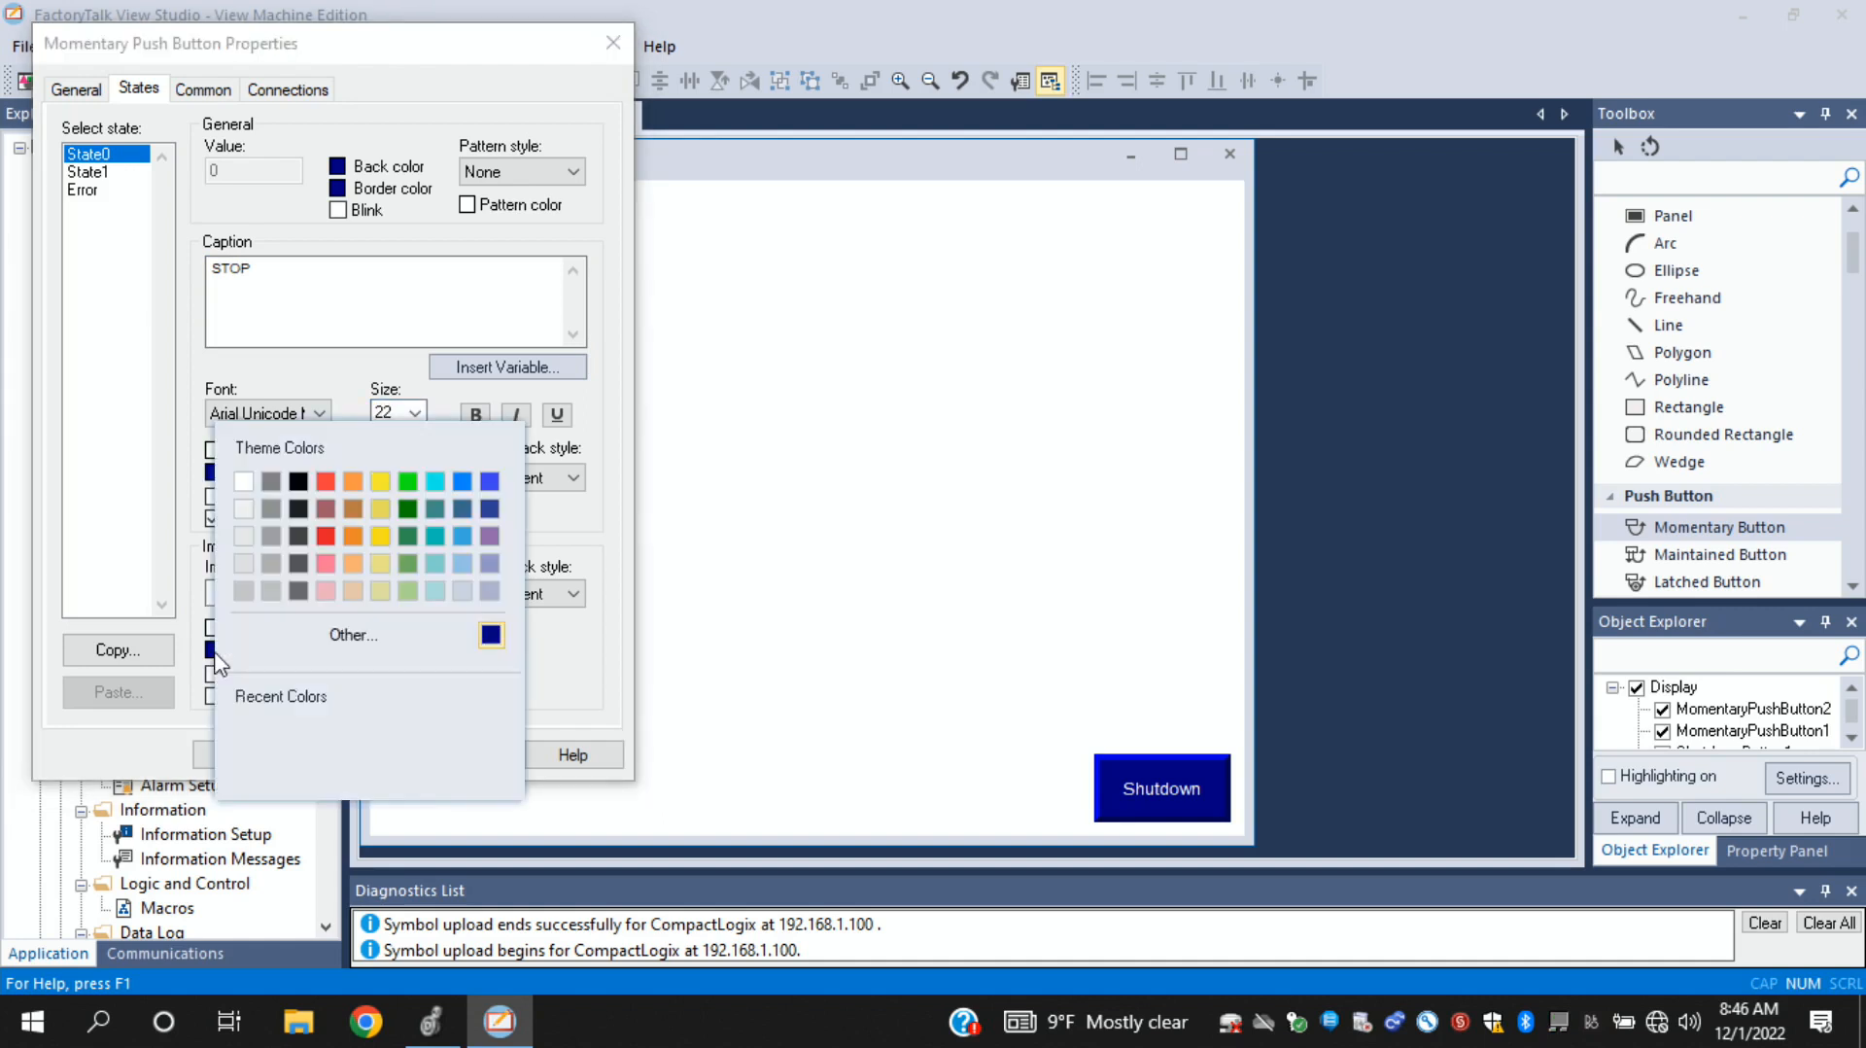
click(327, 537)
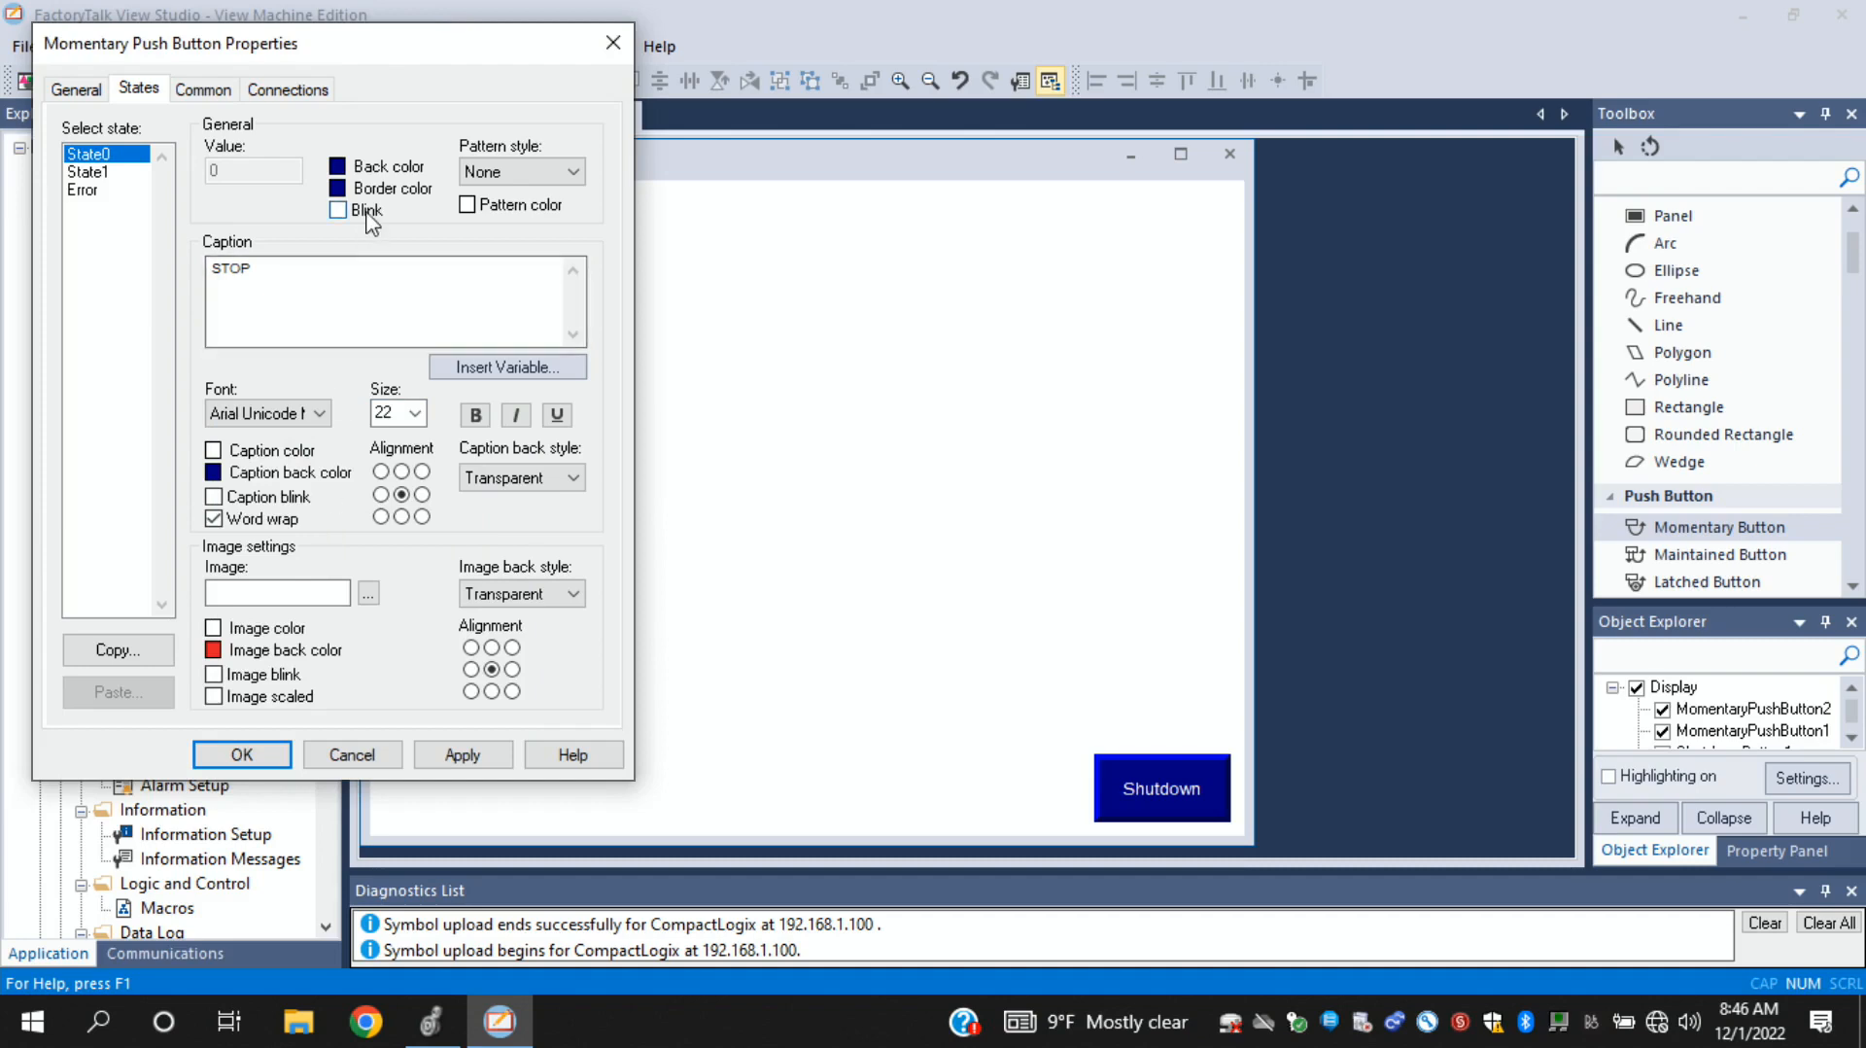
click(82, 177)
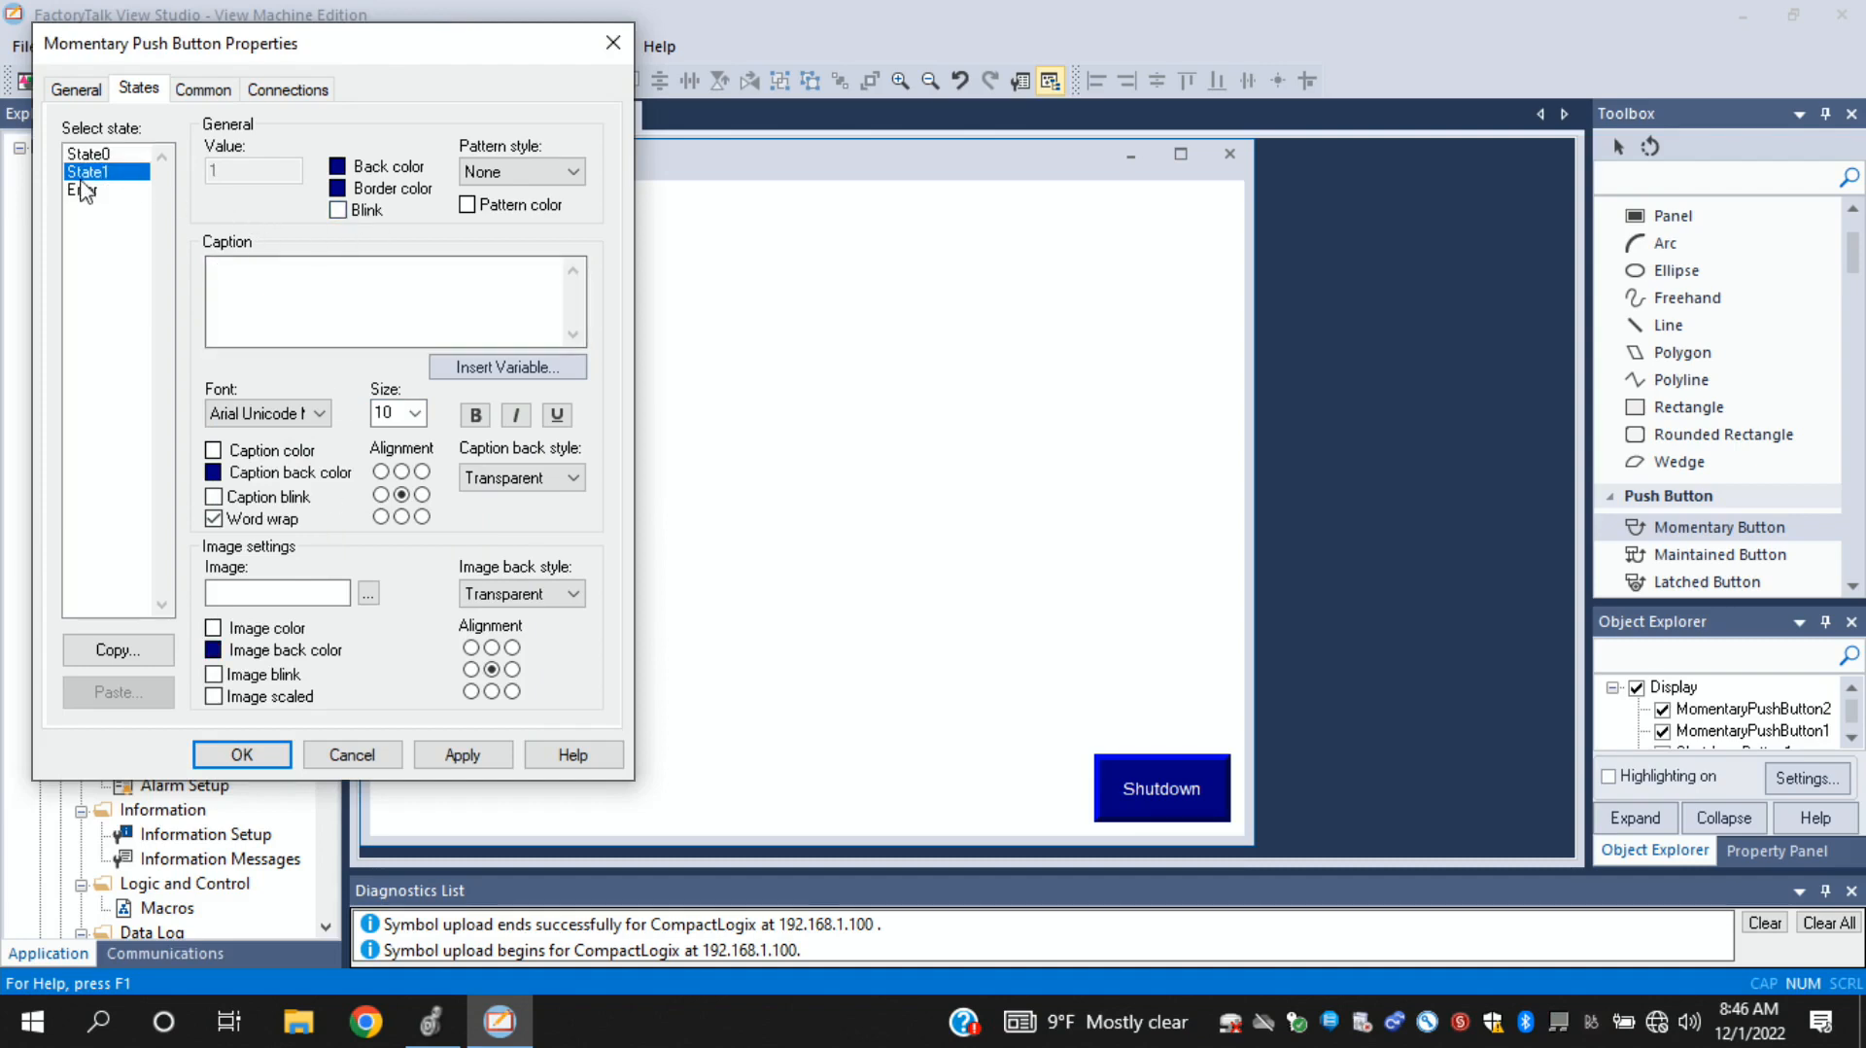
click(213, 650)
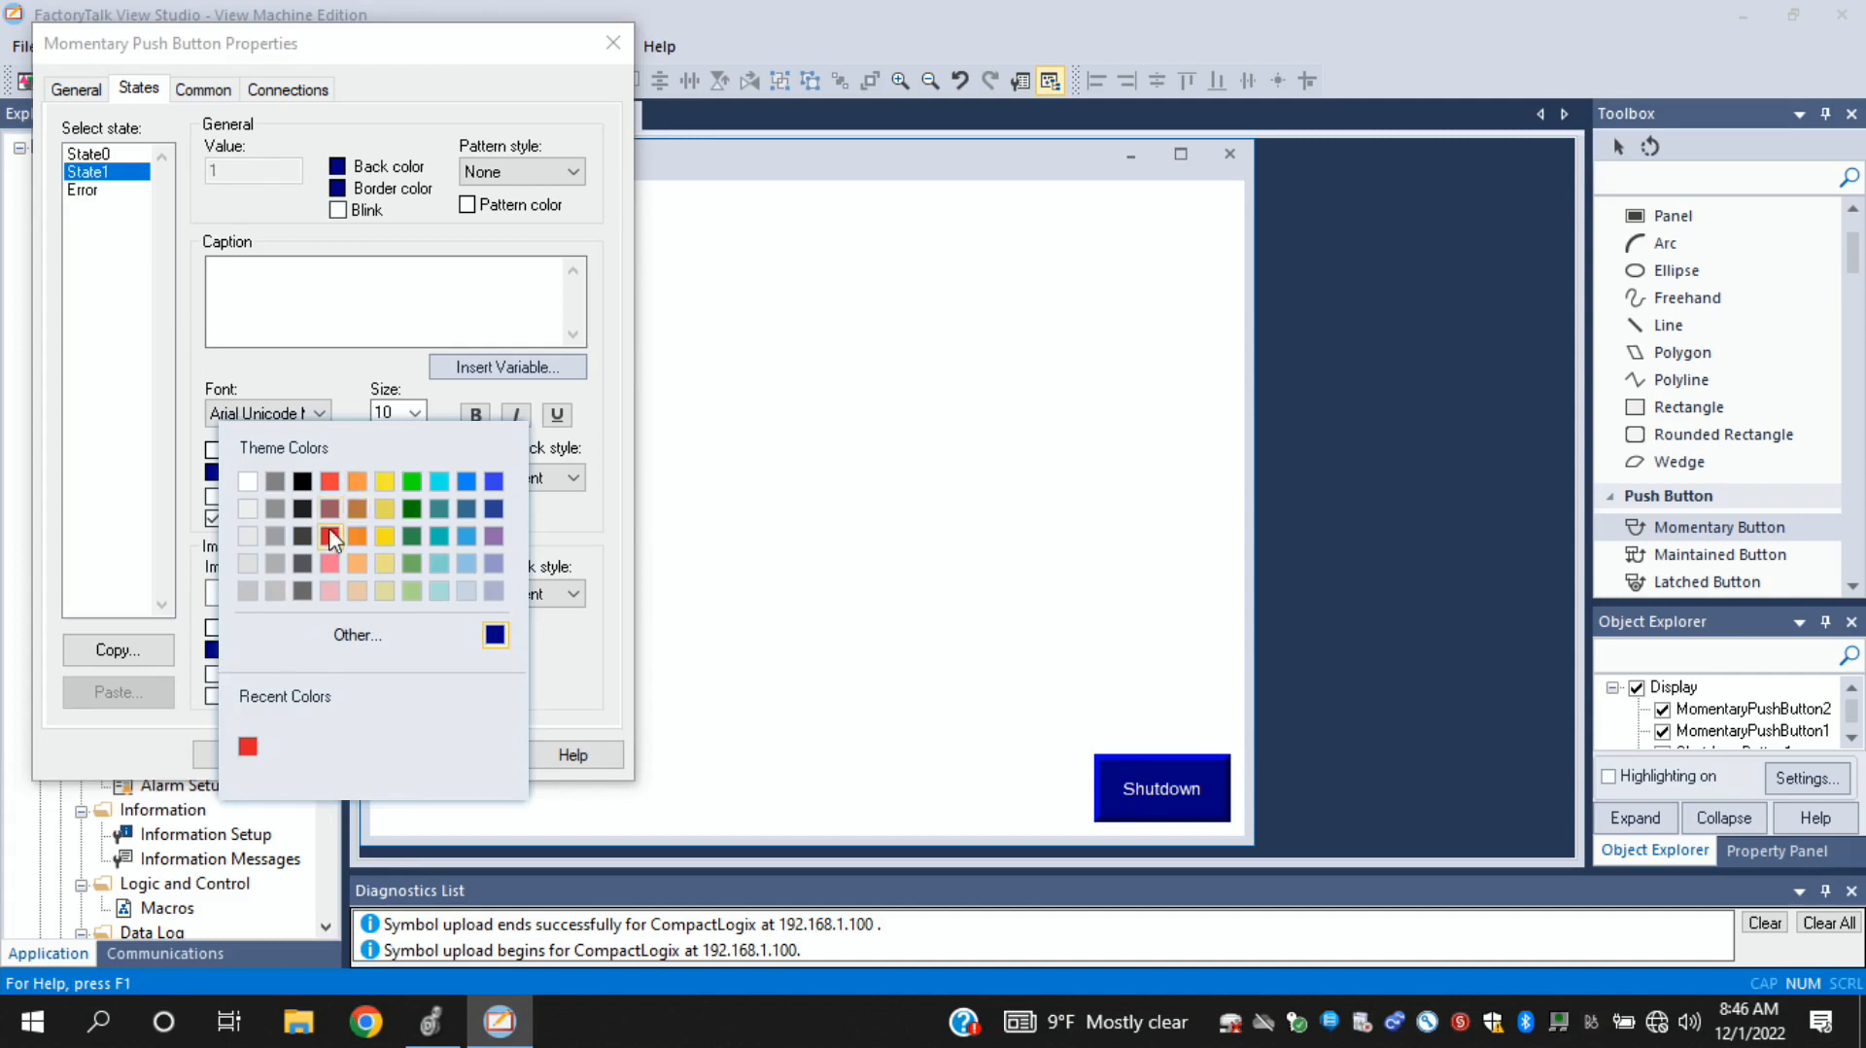
click(331, 562)
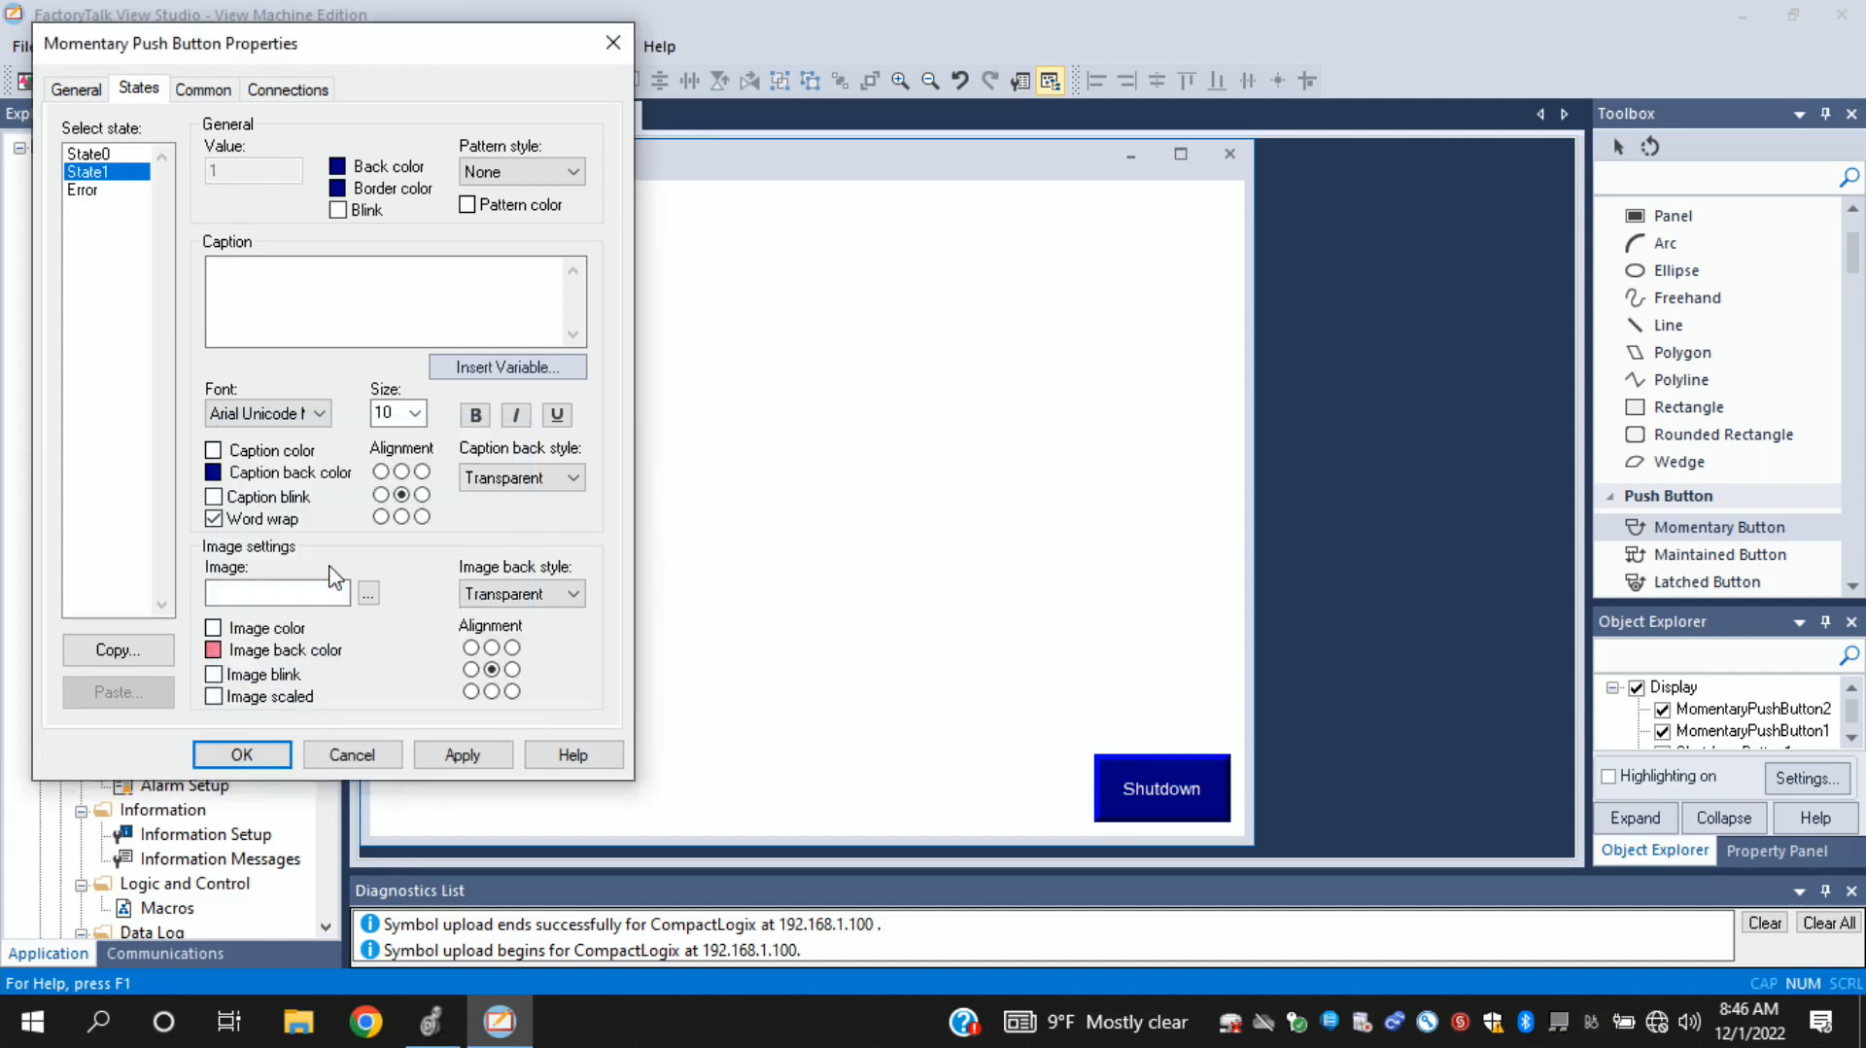
click(464, 756)
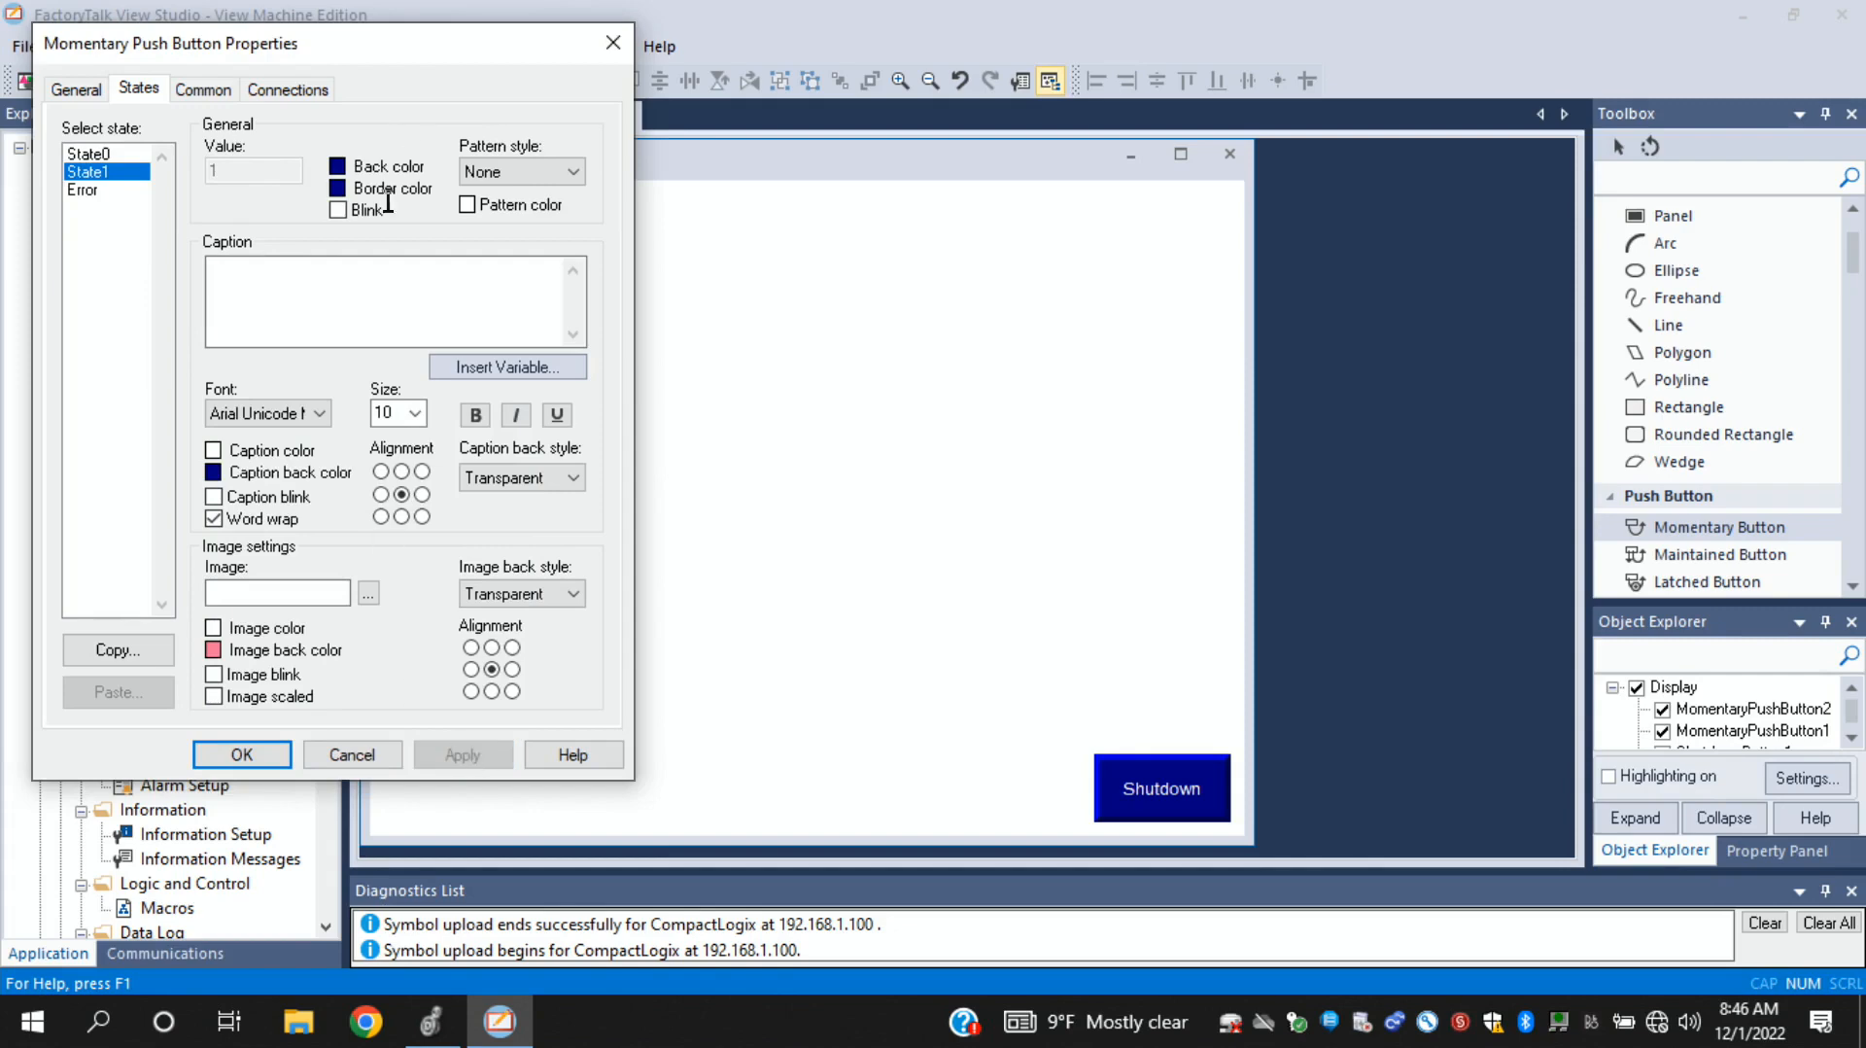
click(613, 43)
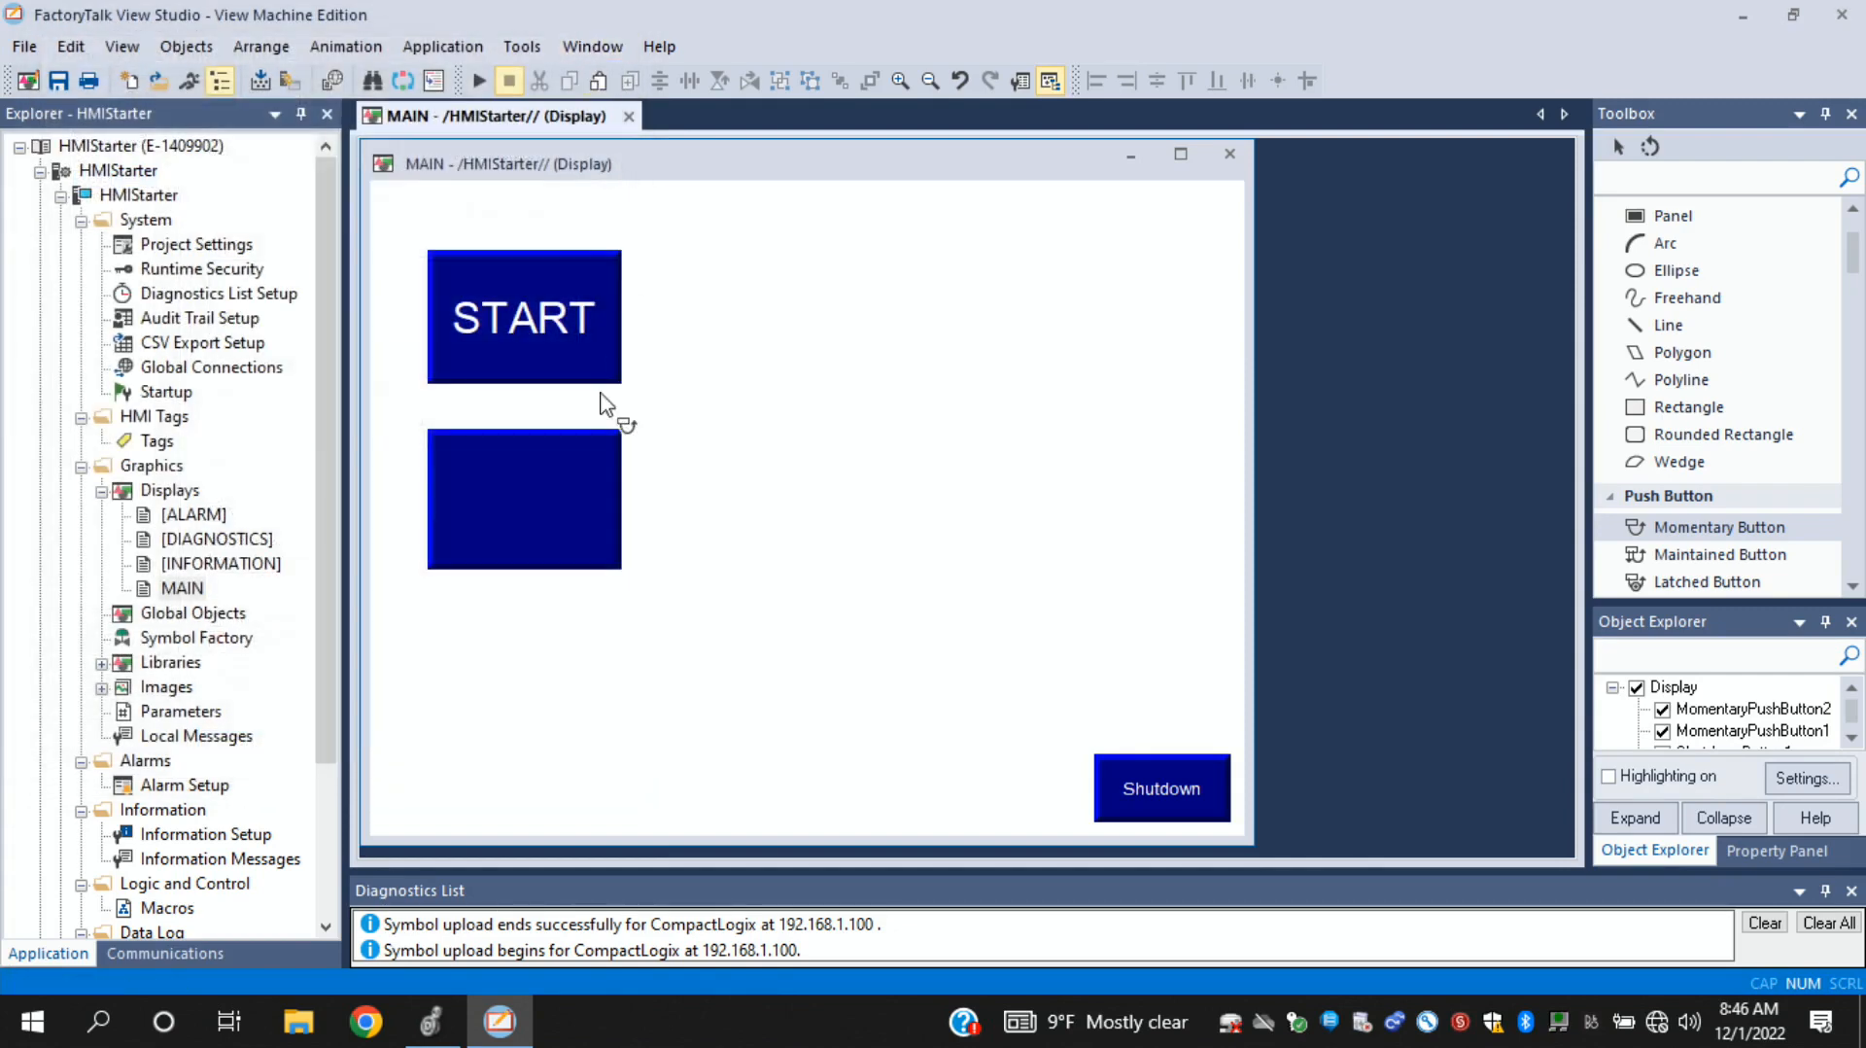
- Set the STOP button's back color to red for State0 and pink for State1, and accept the properties
double_click(552, 502)
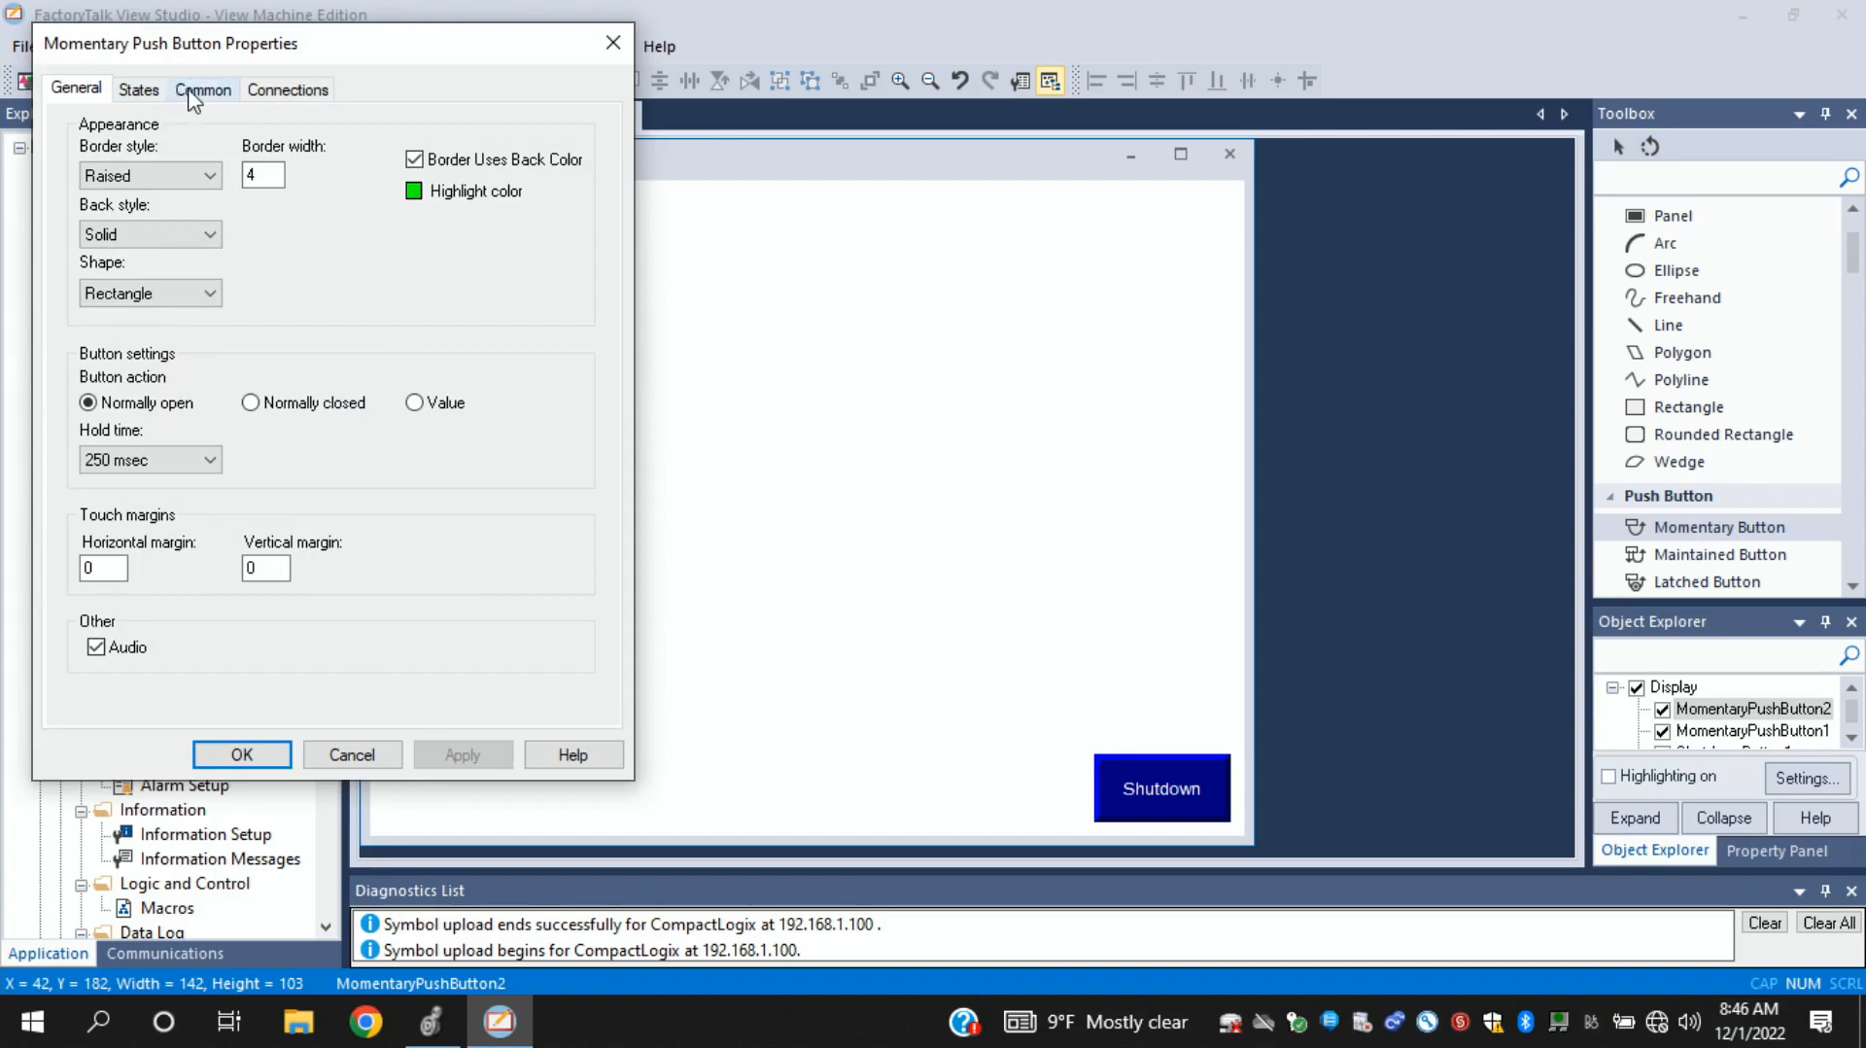
click(144, 91)
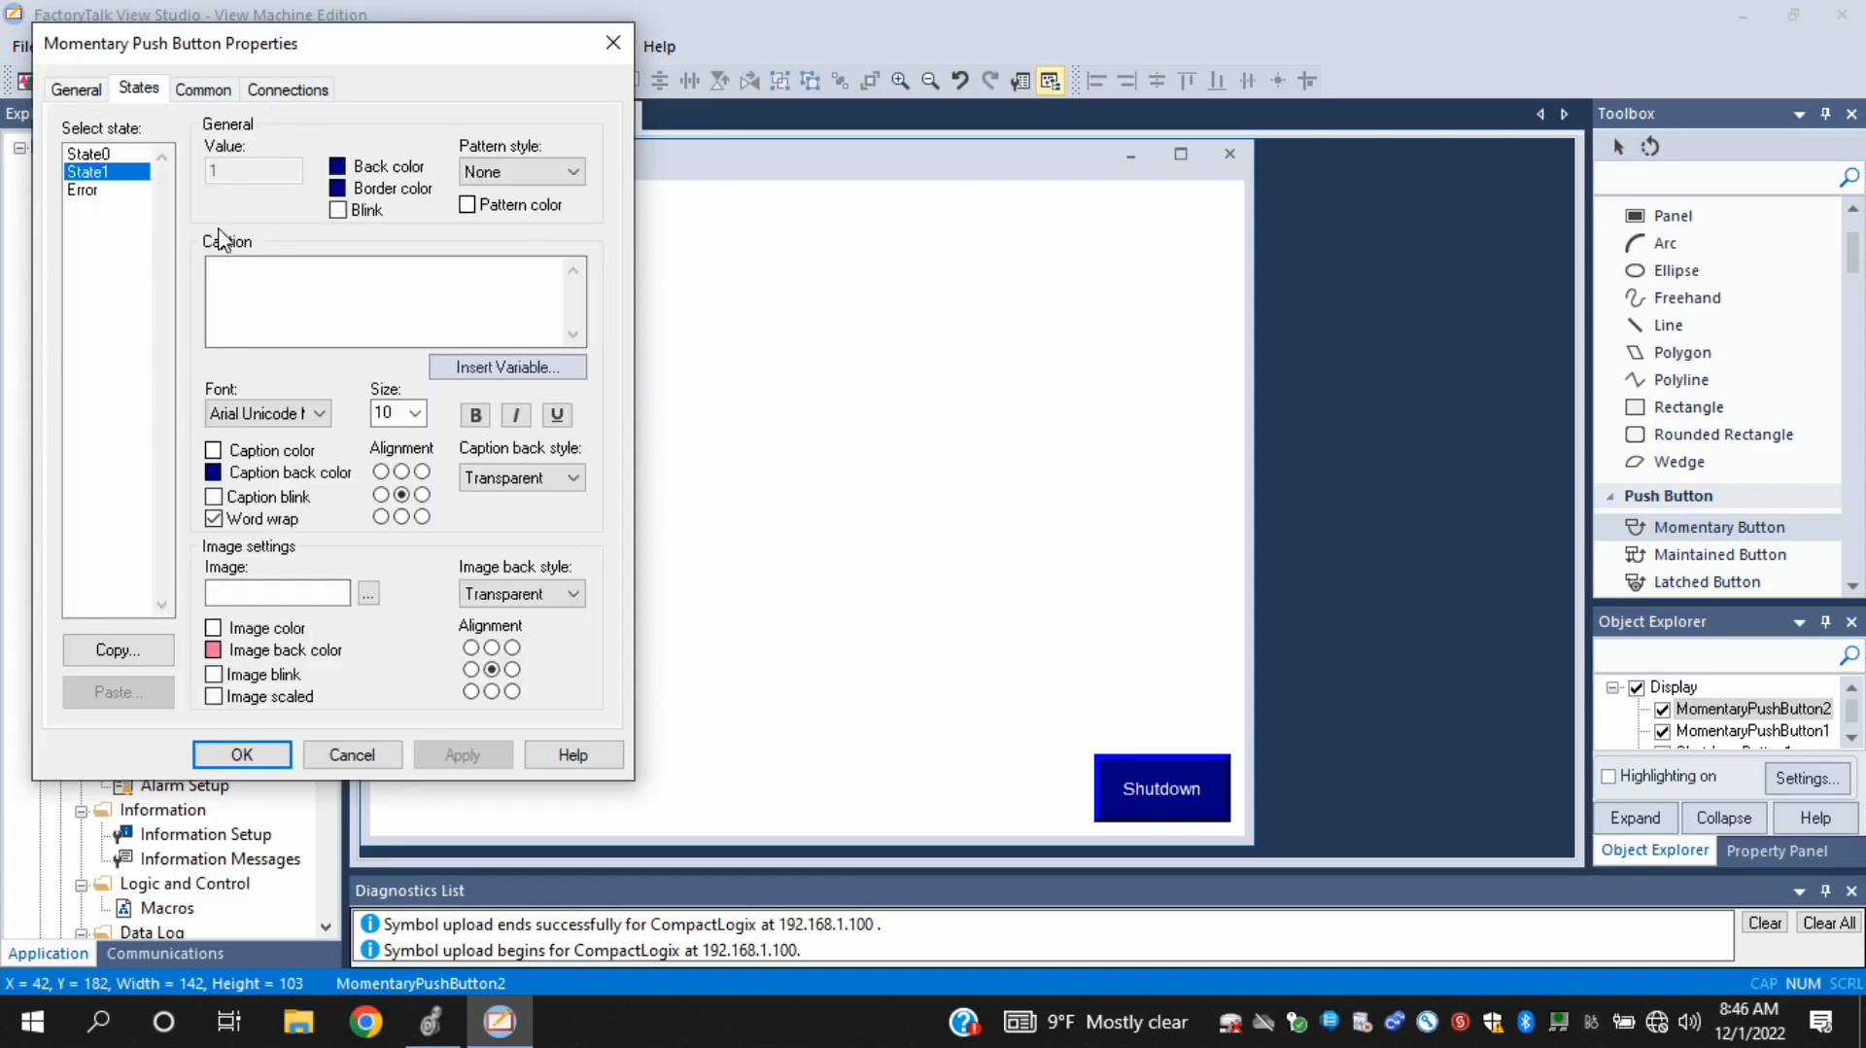
click(102, 155)
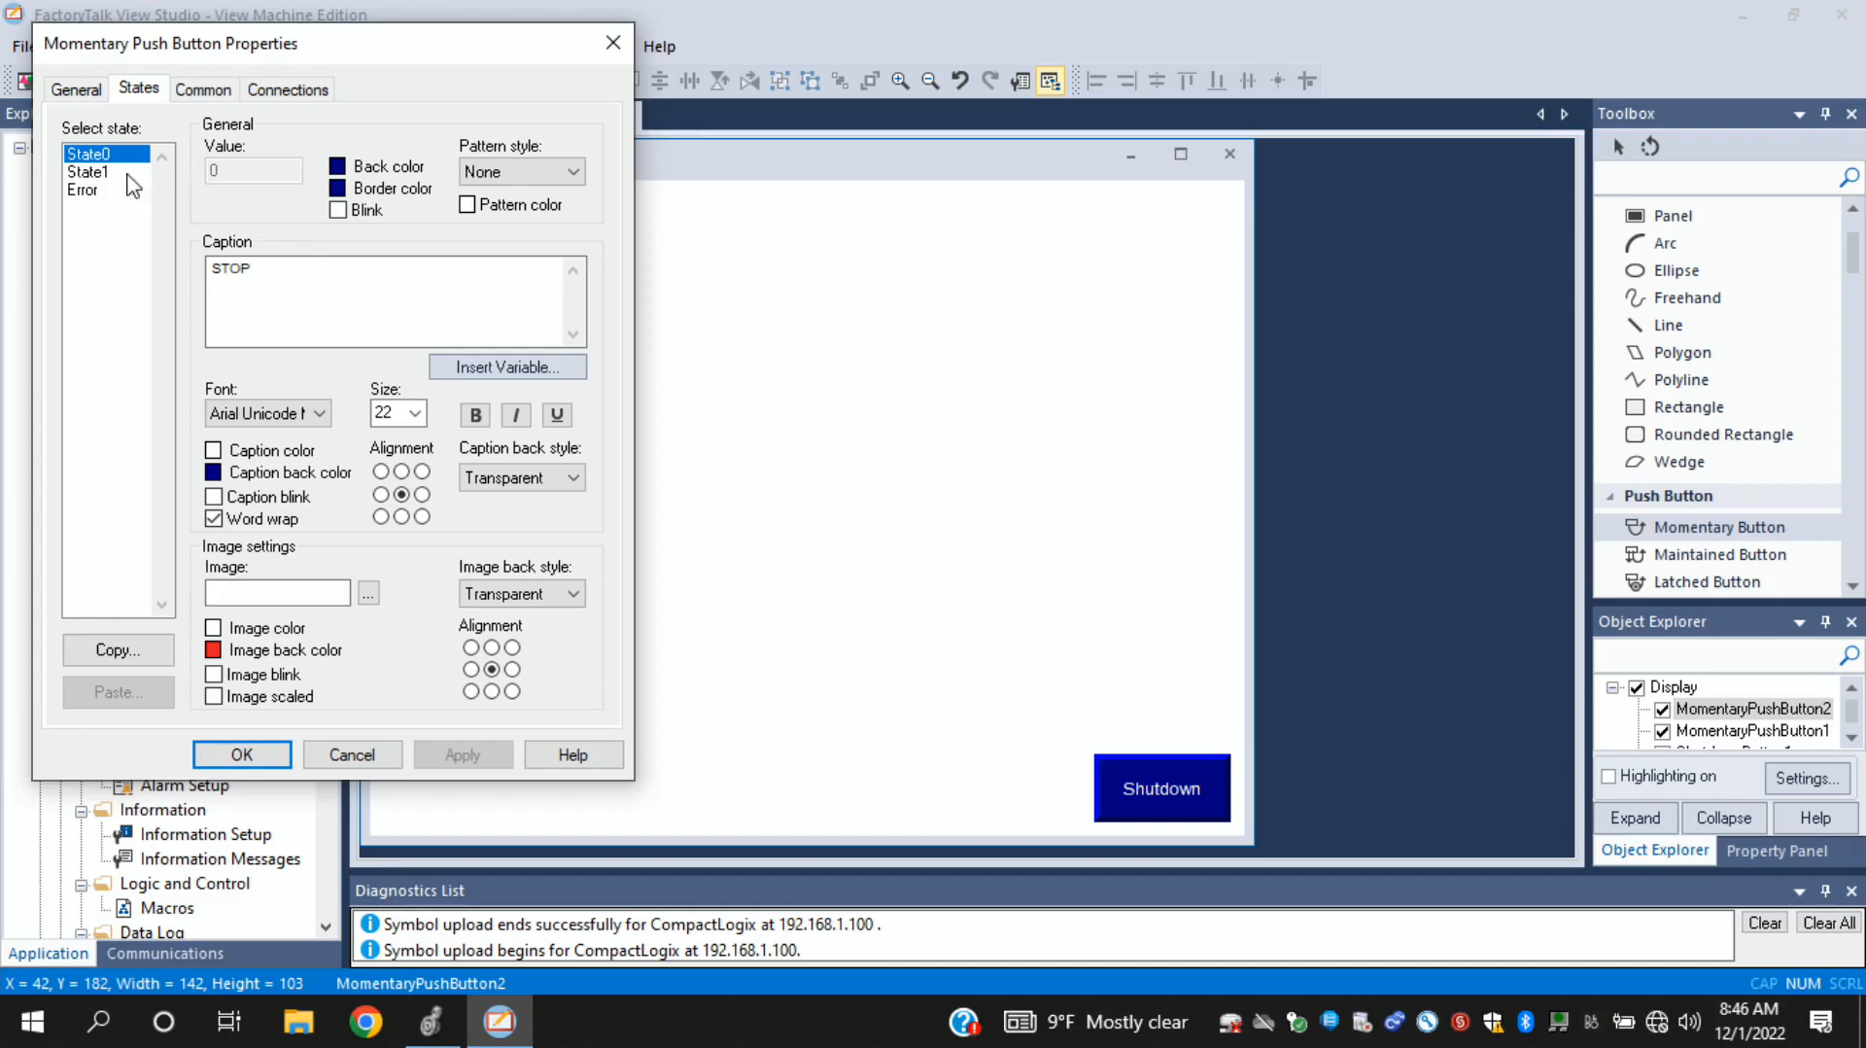
click(339, 173)
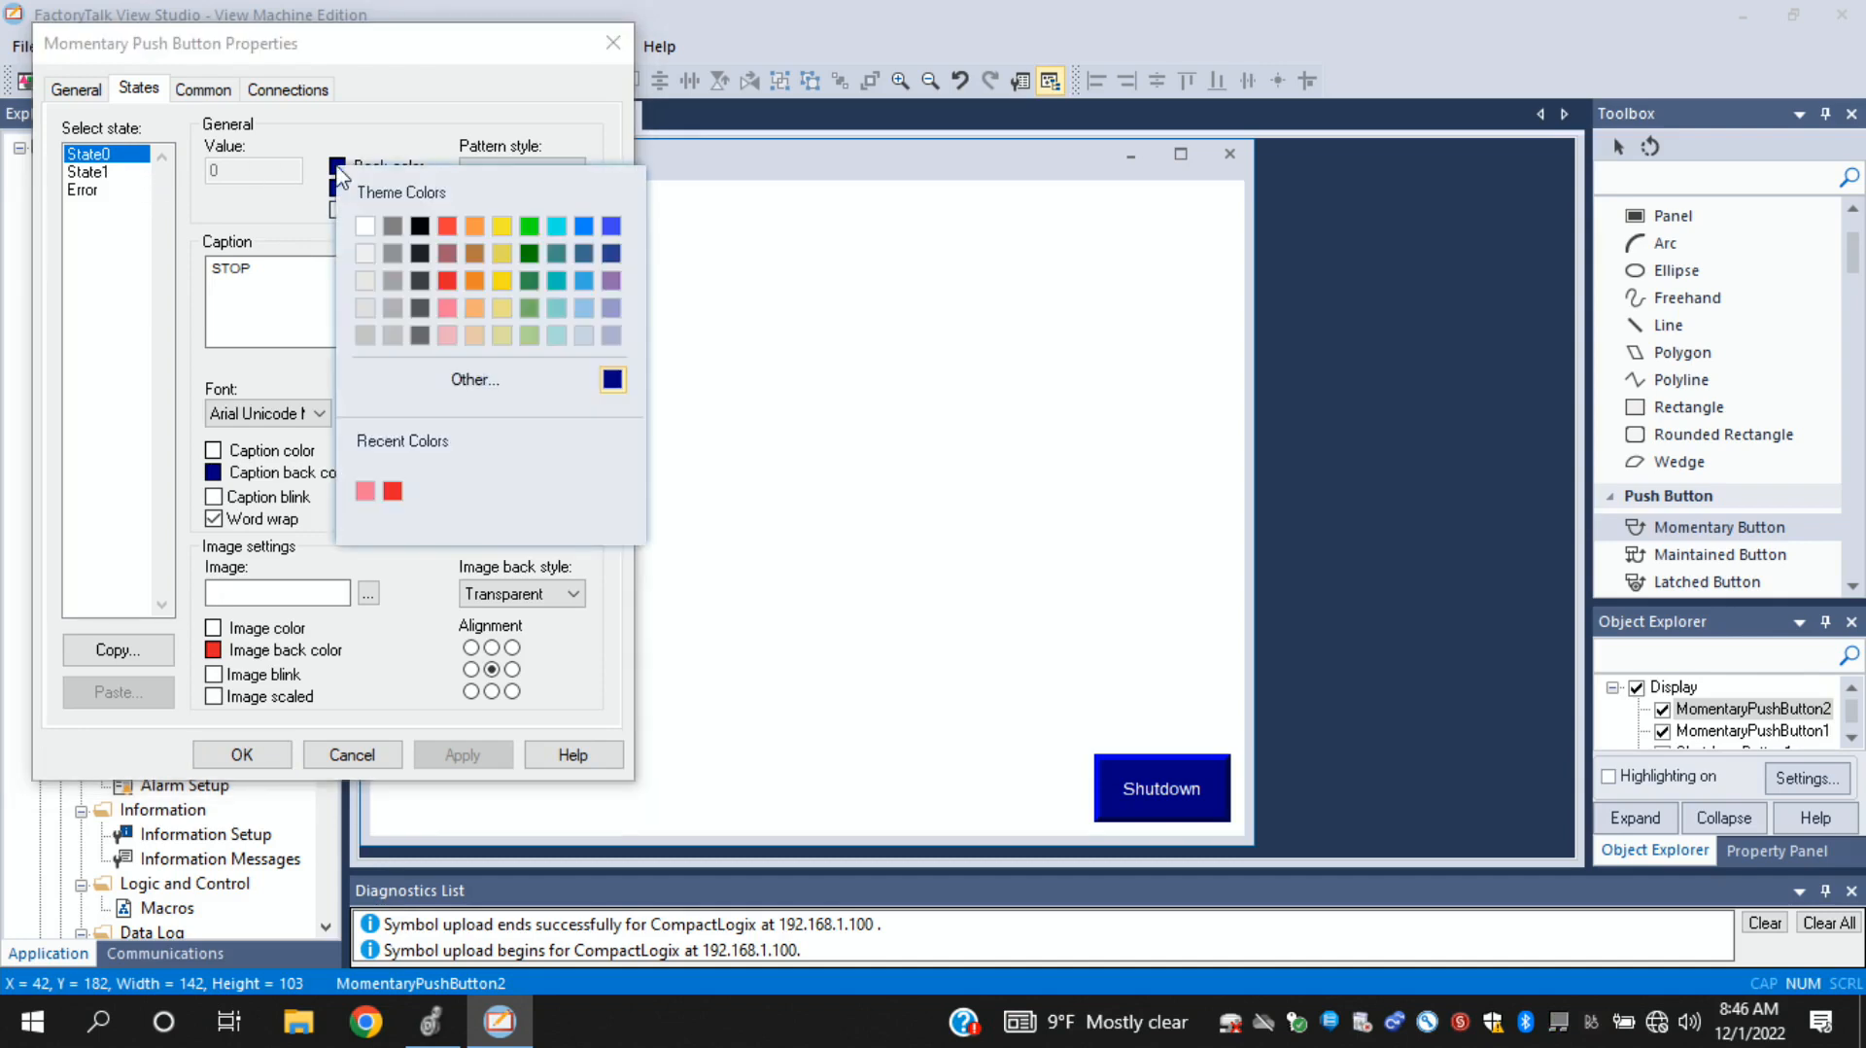
click(448, 228)
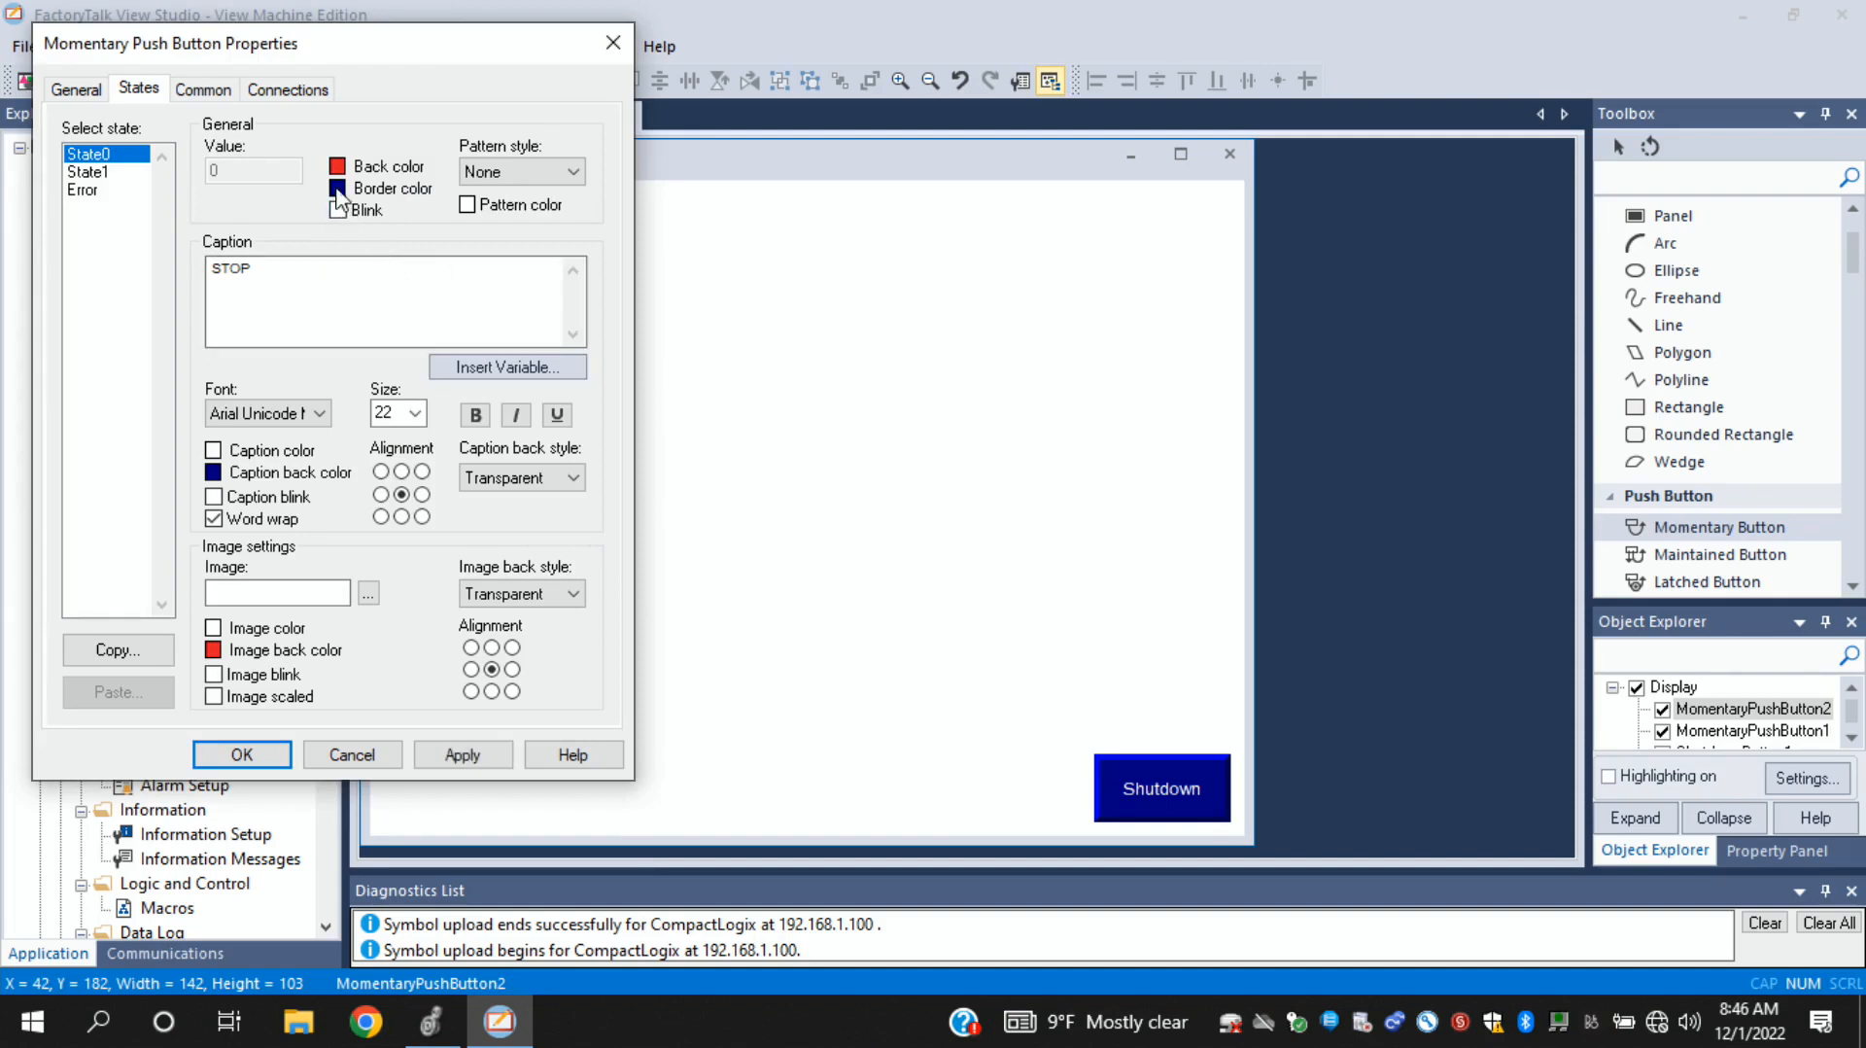
click(105, 176)
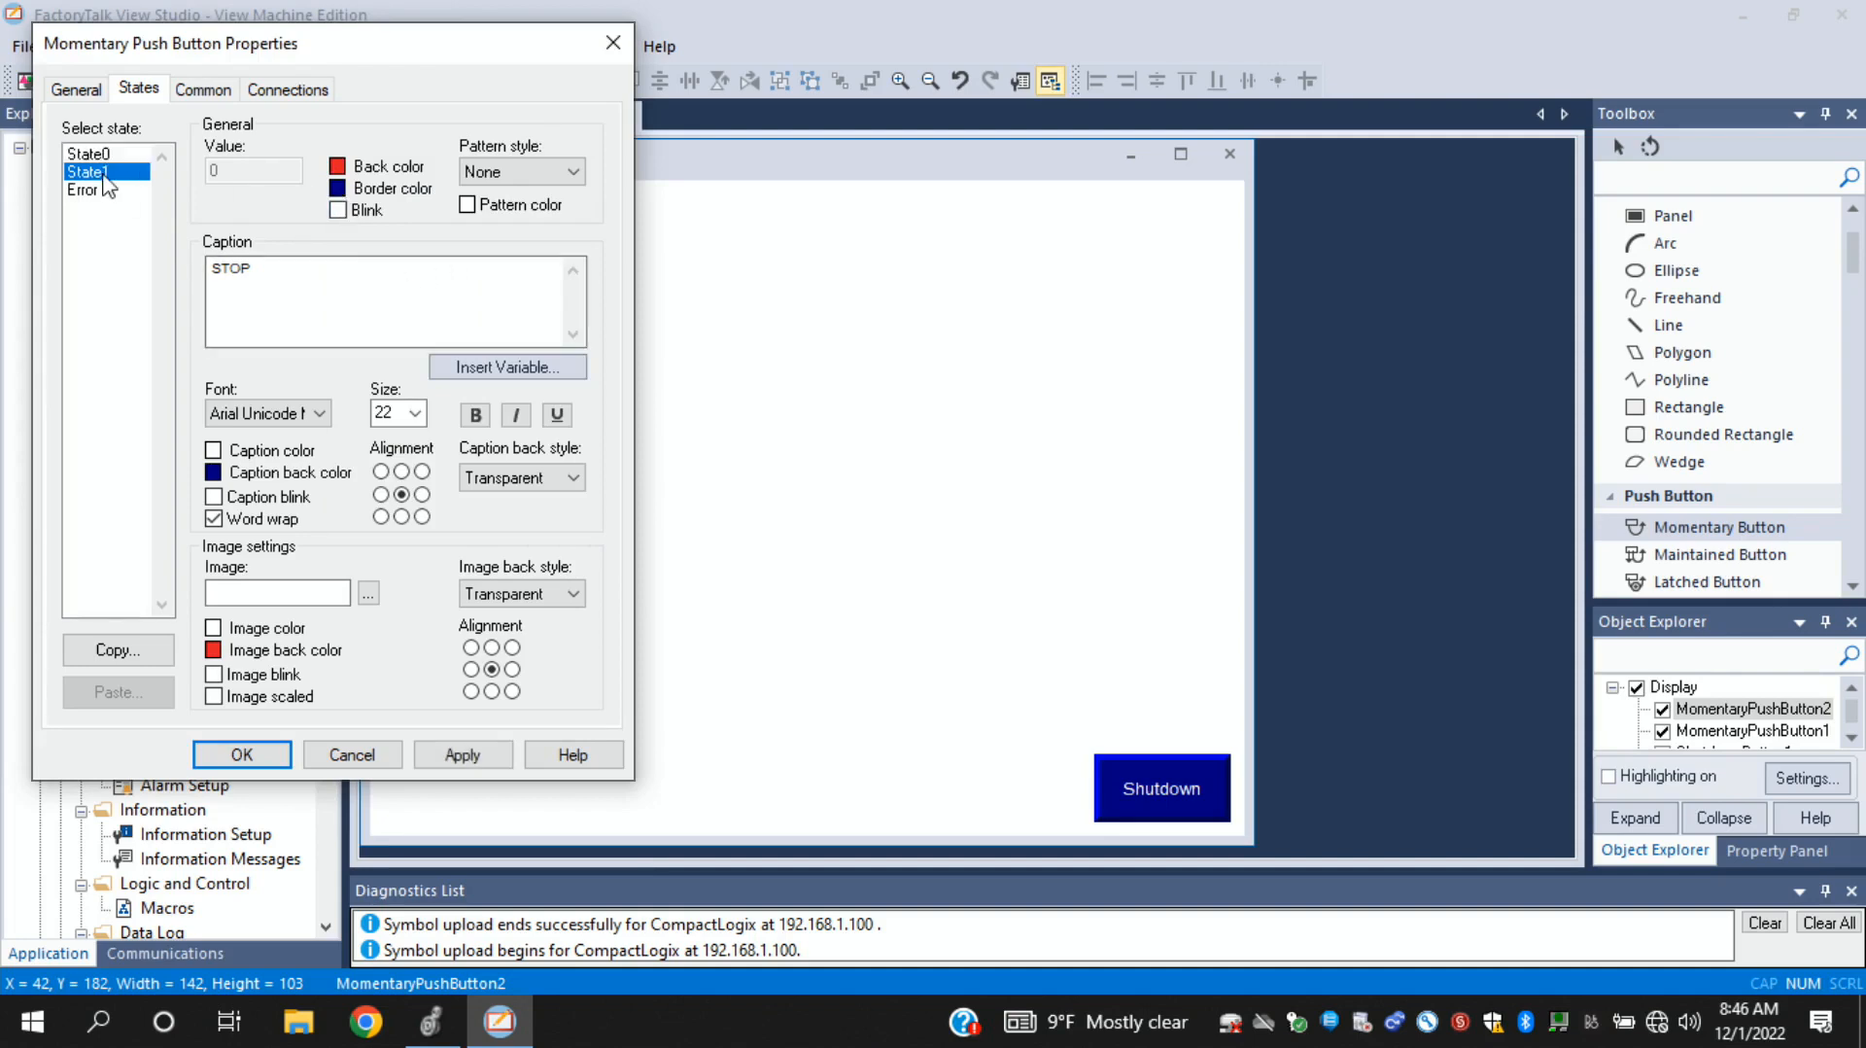
click(340, 169)
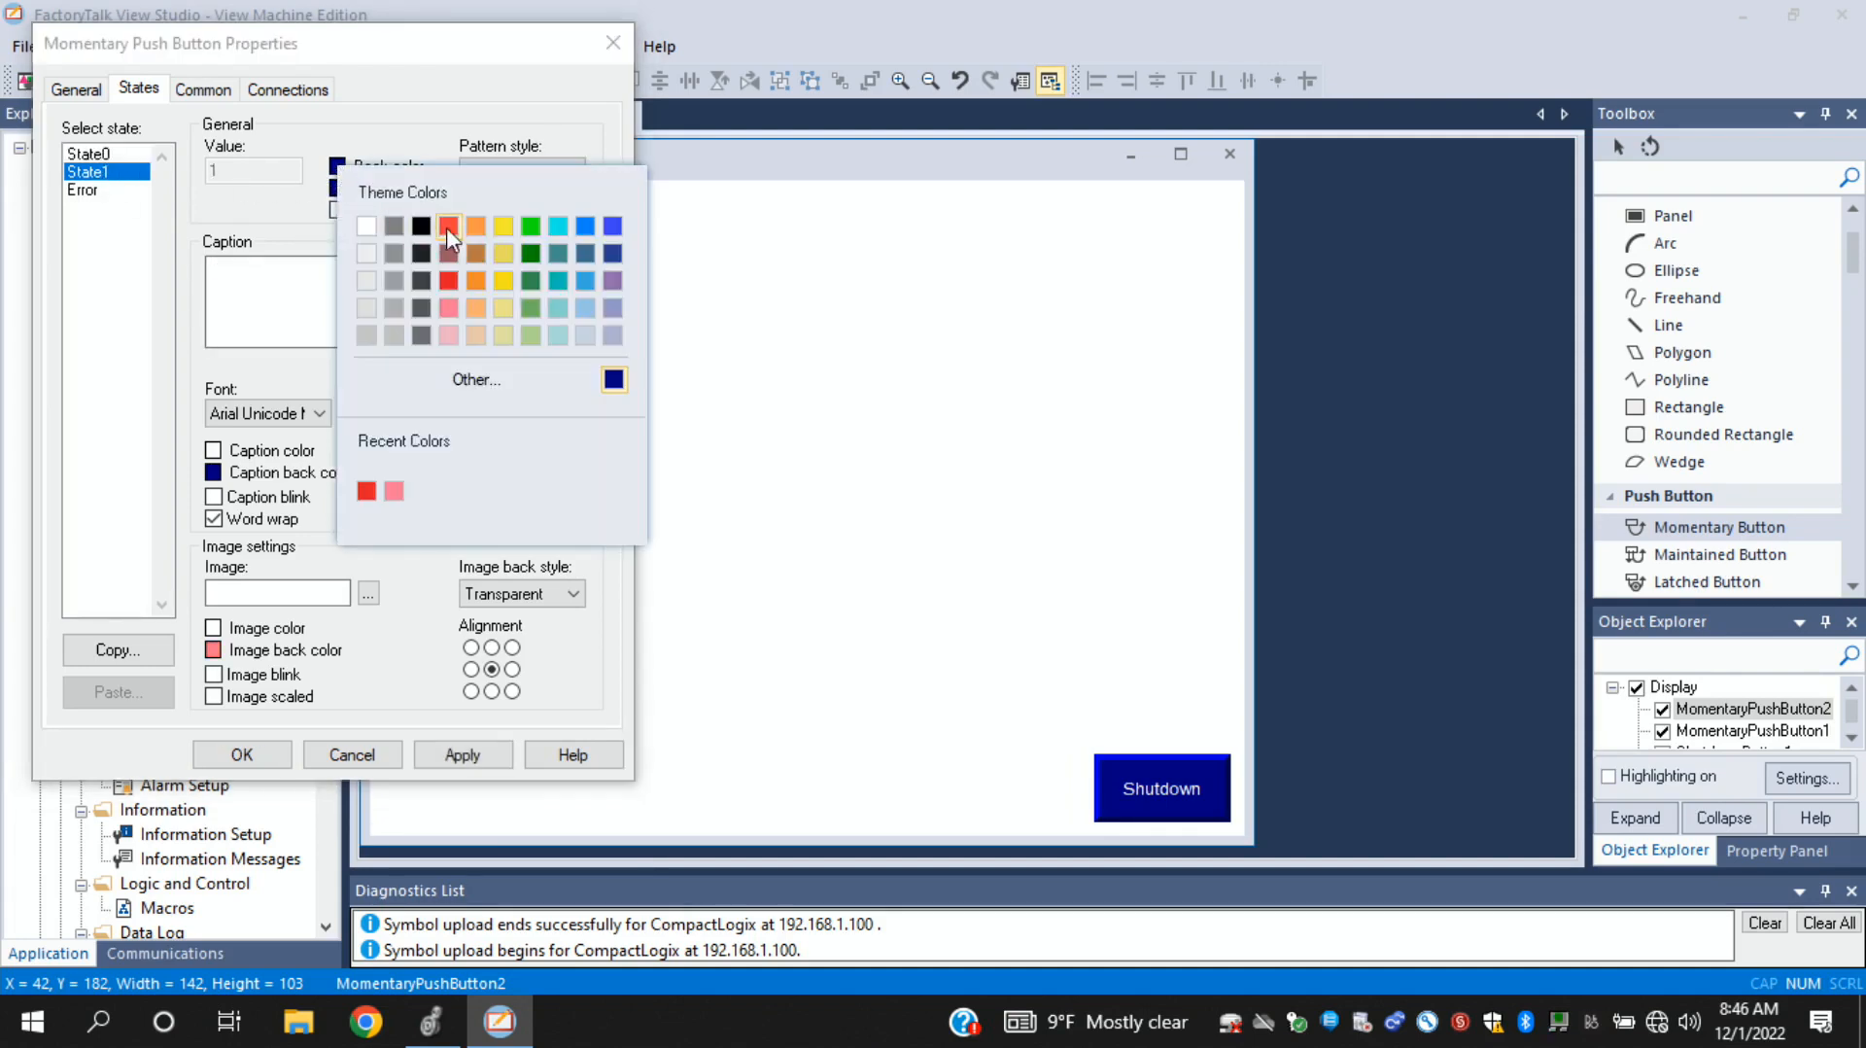
click(451, 300)
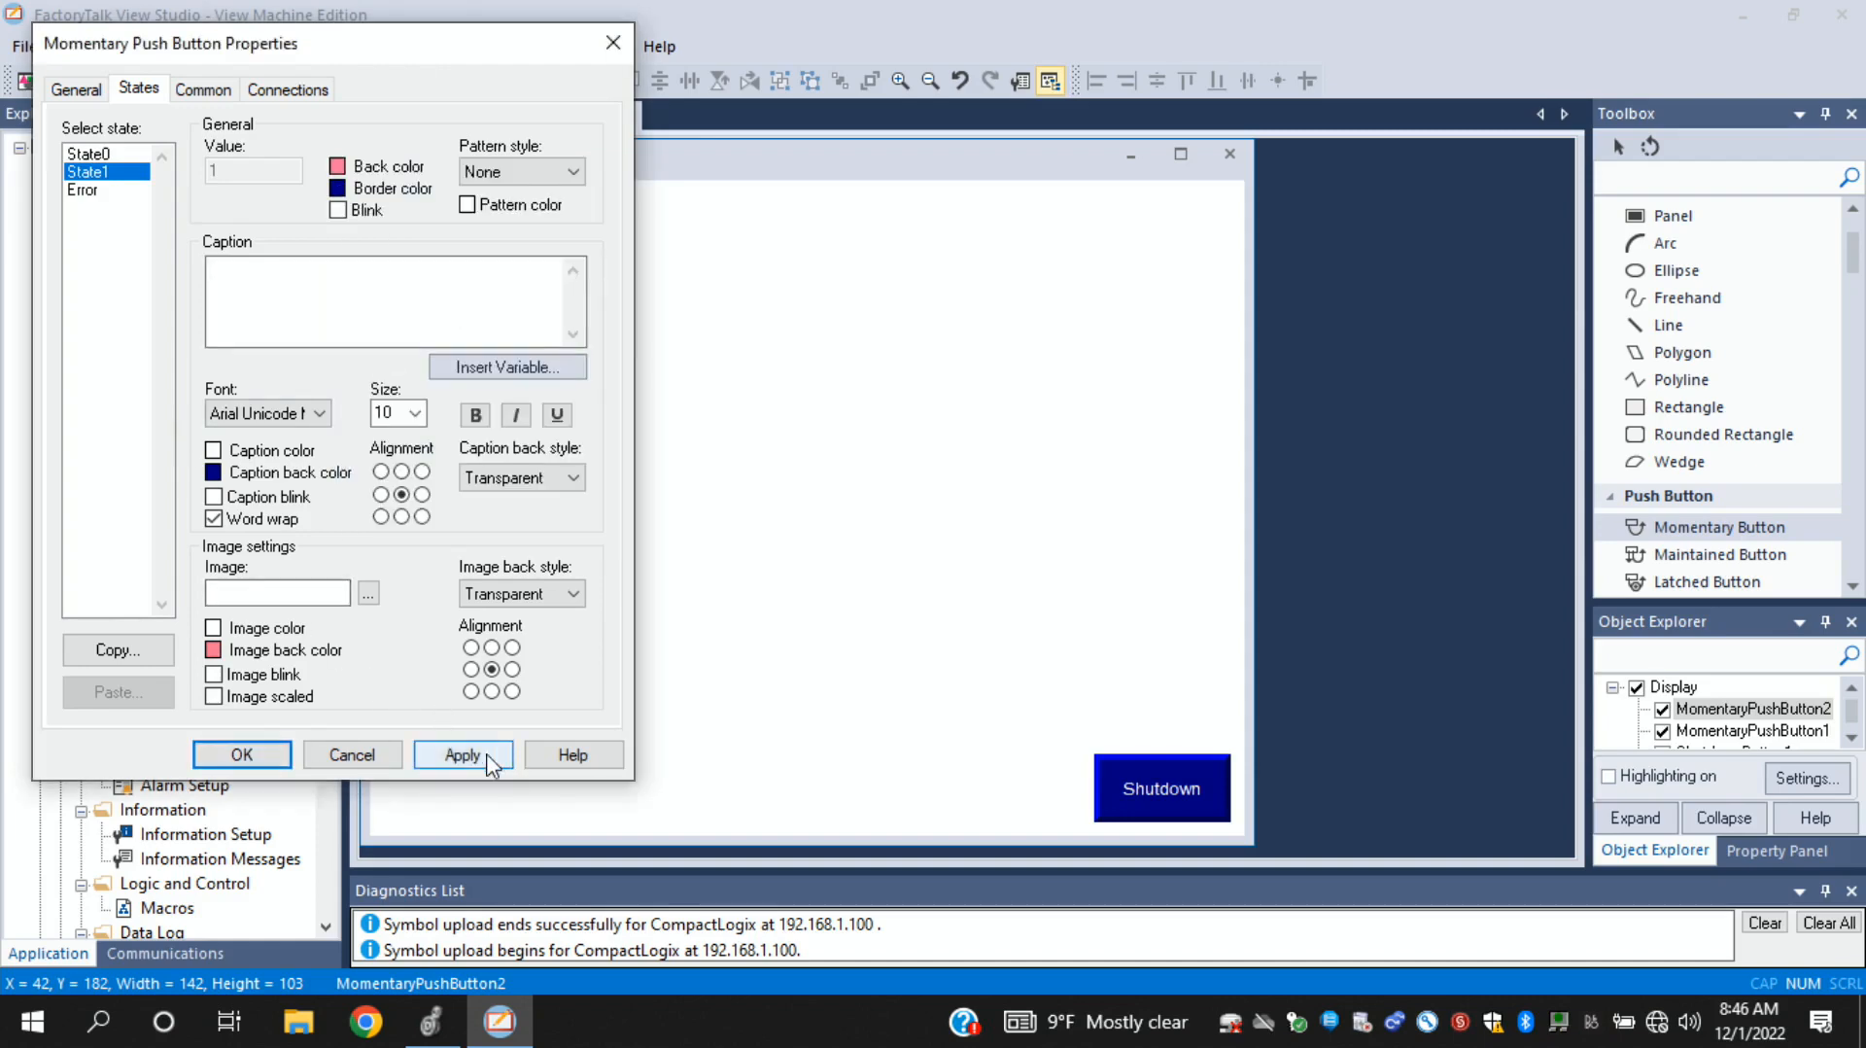
click(248, 757)
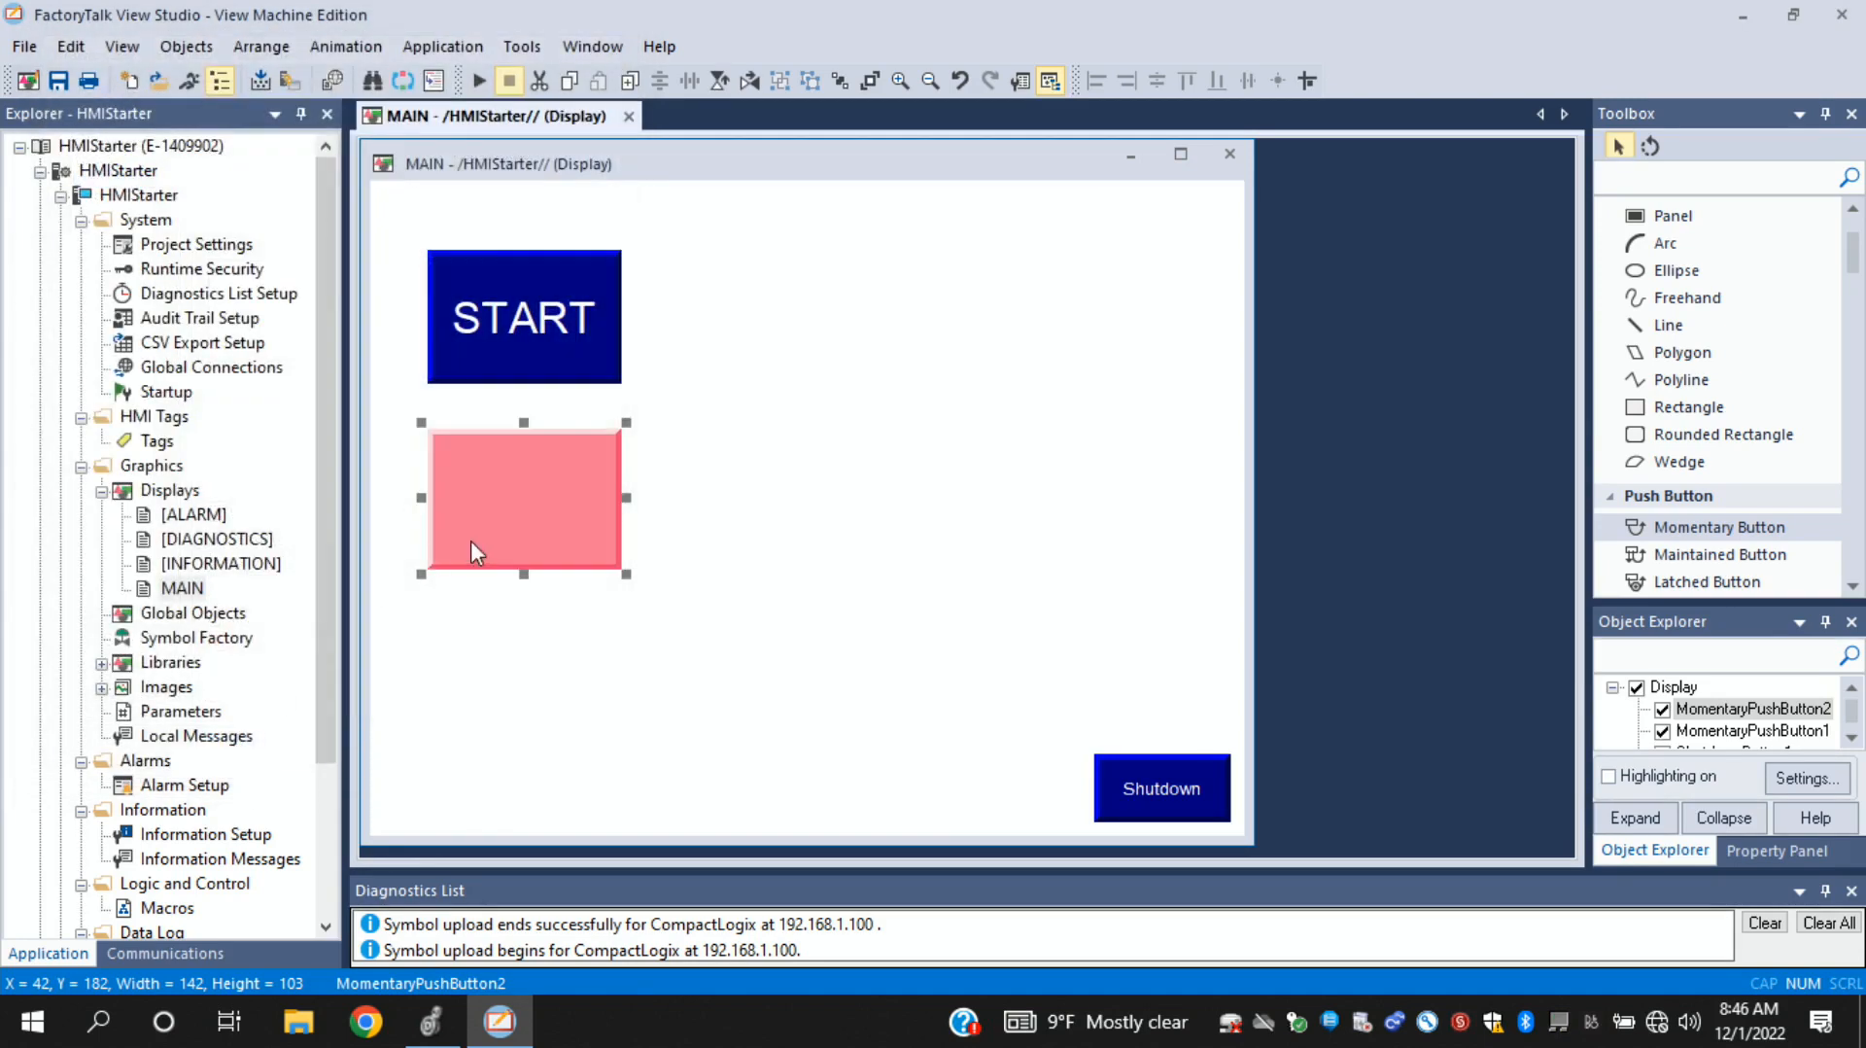
- Set the STOP button's State1 caption to STOP with font size 22 and accept the properties
double_click(497, 514)
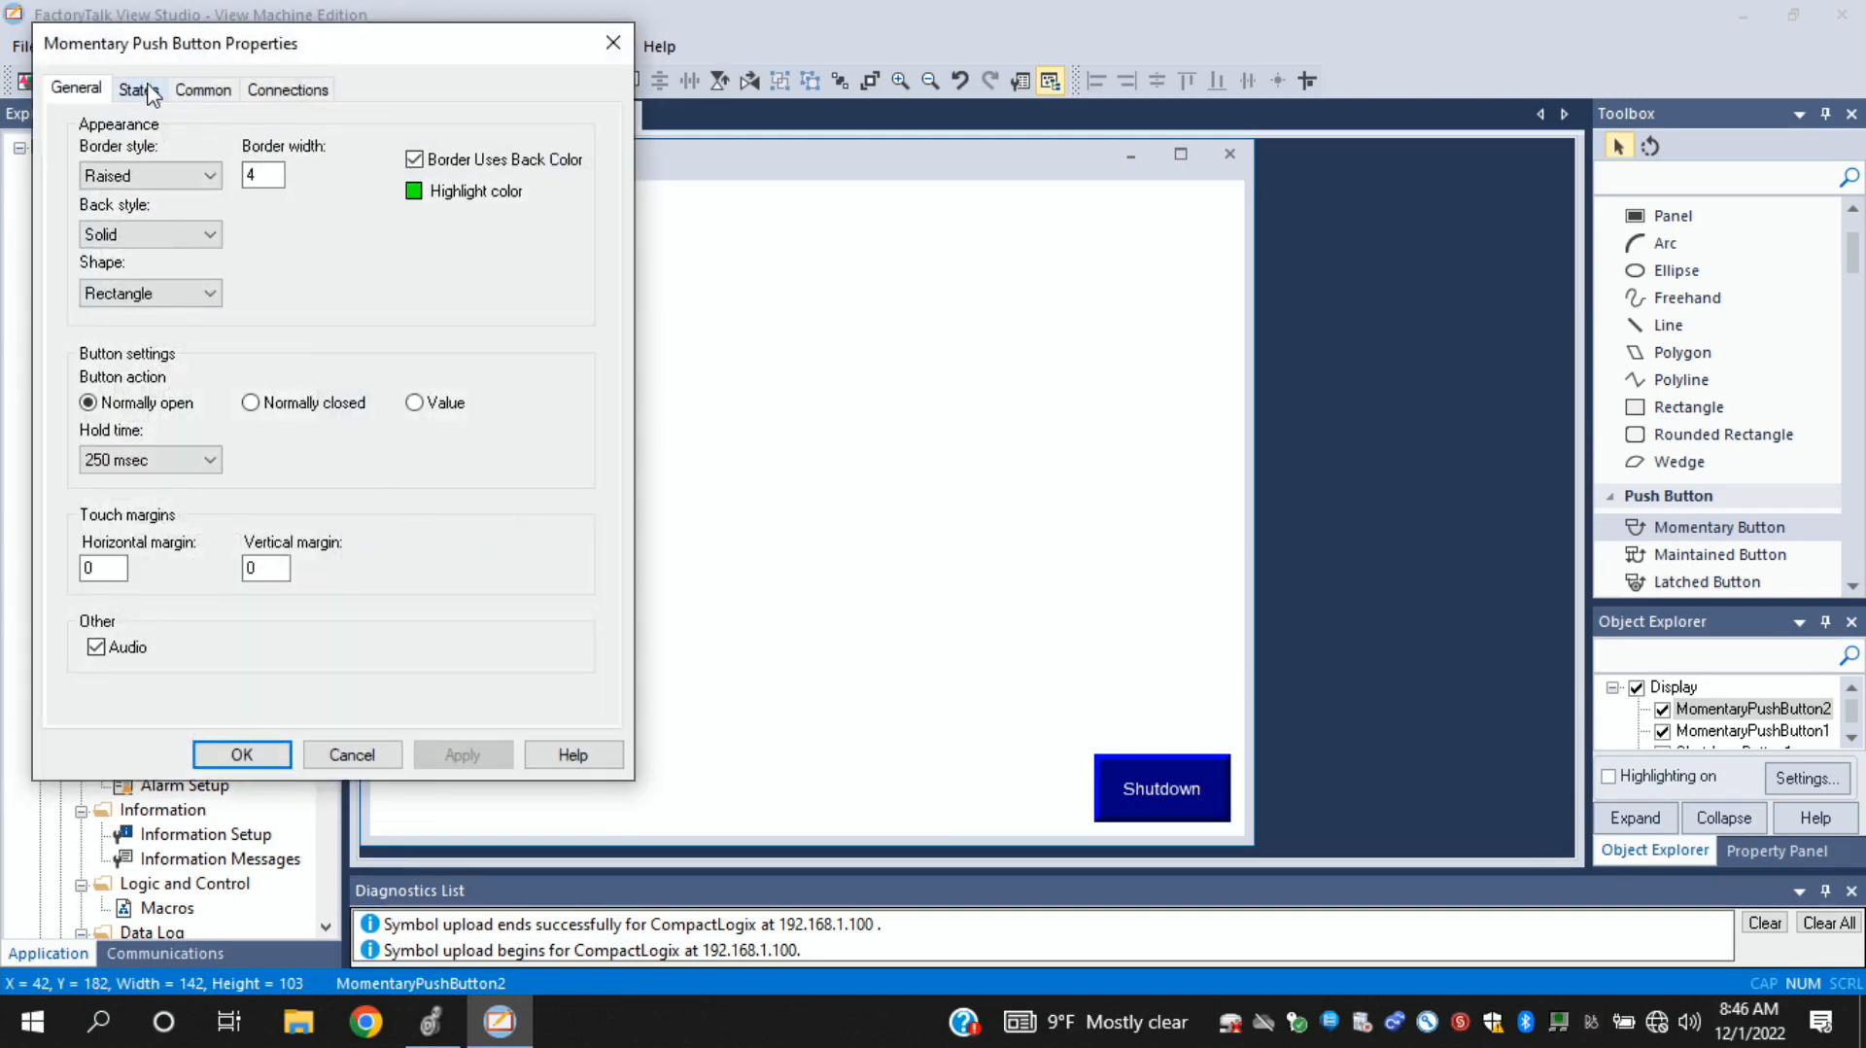
click(141, 92)
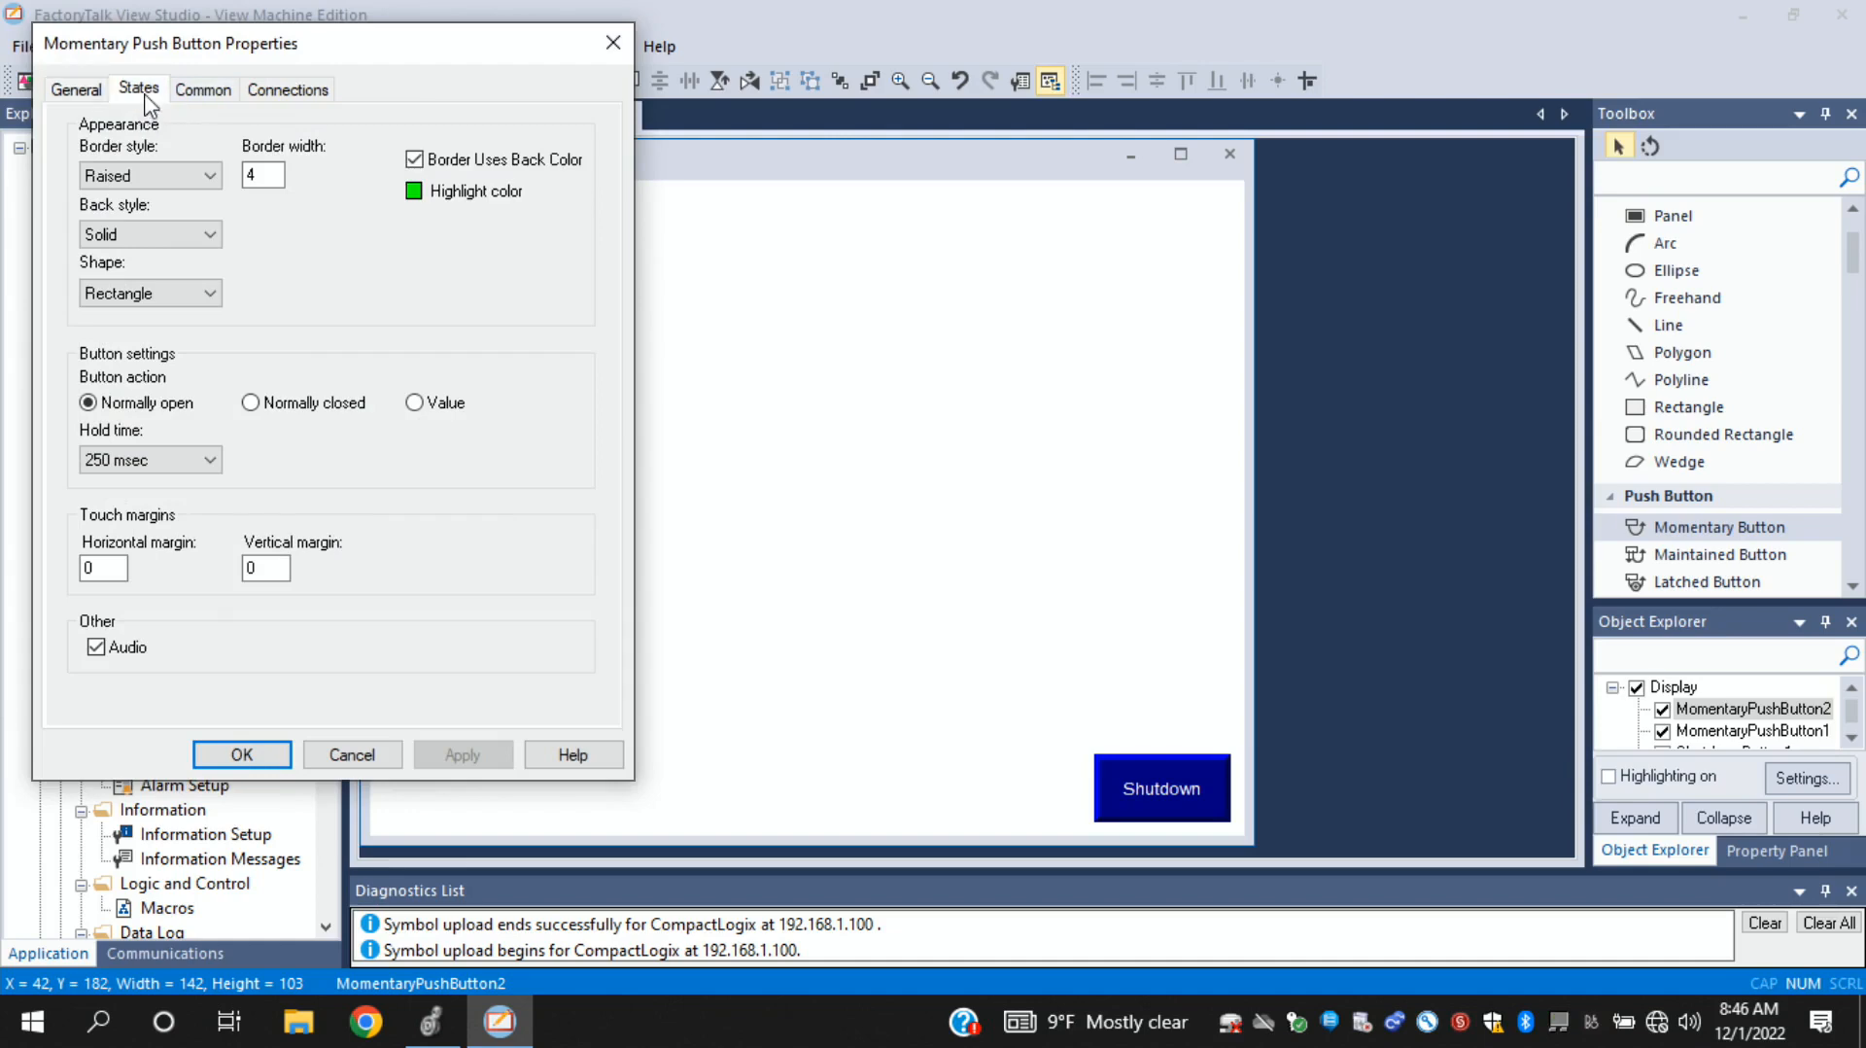
click(258, 306)
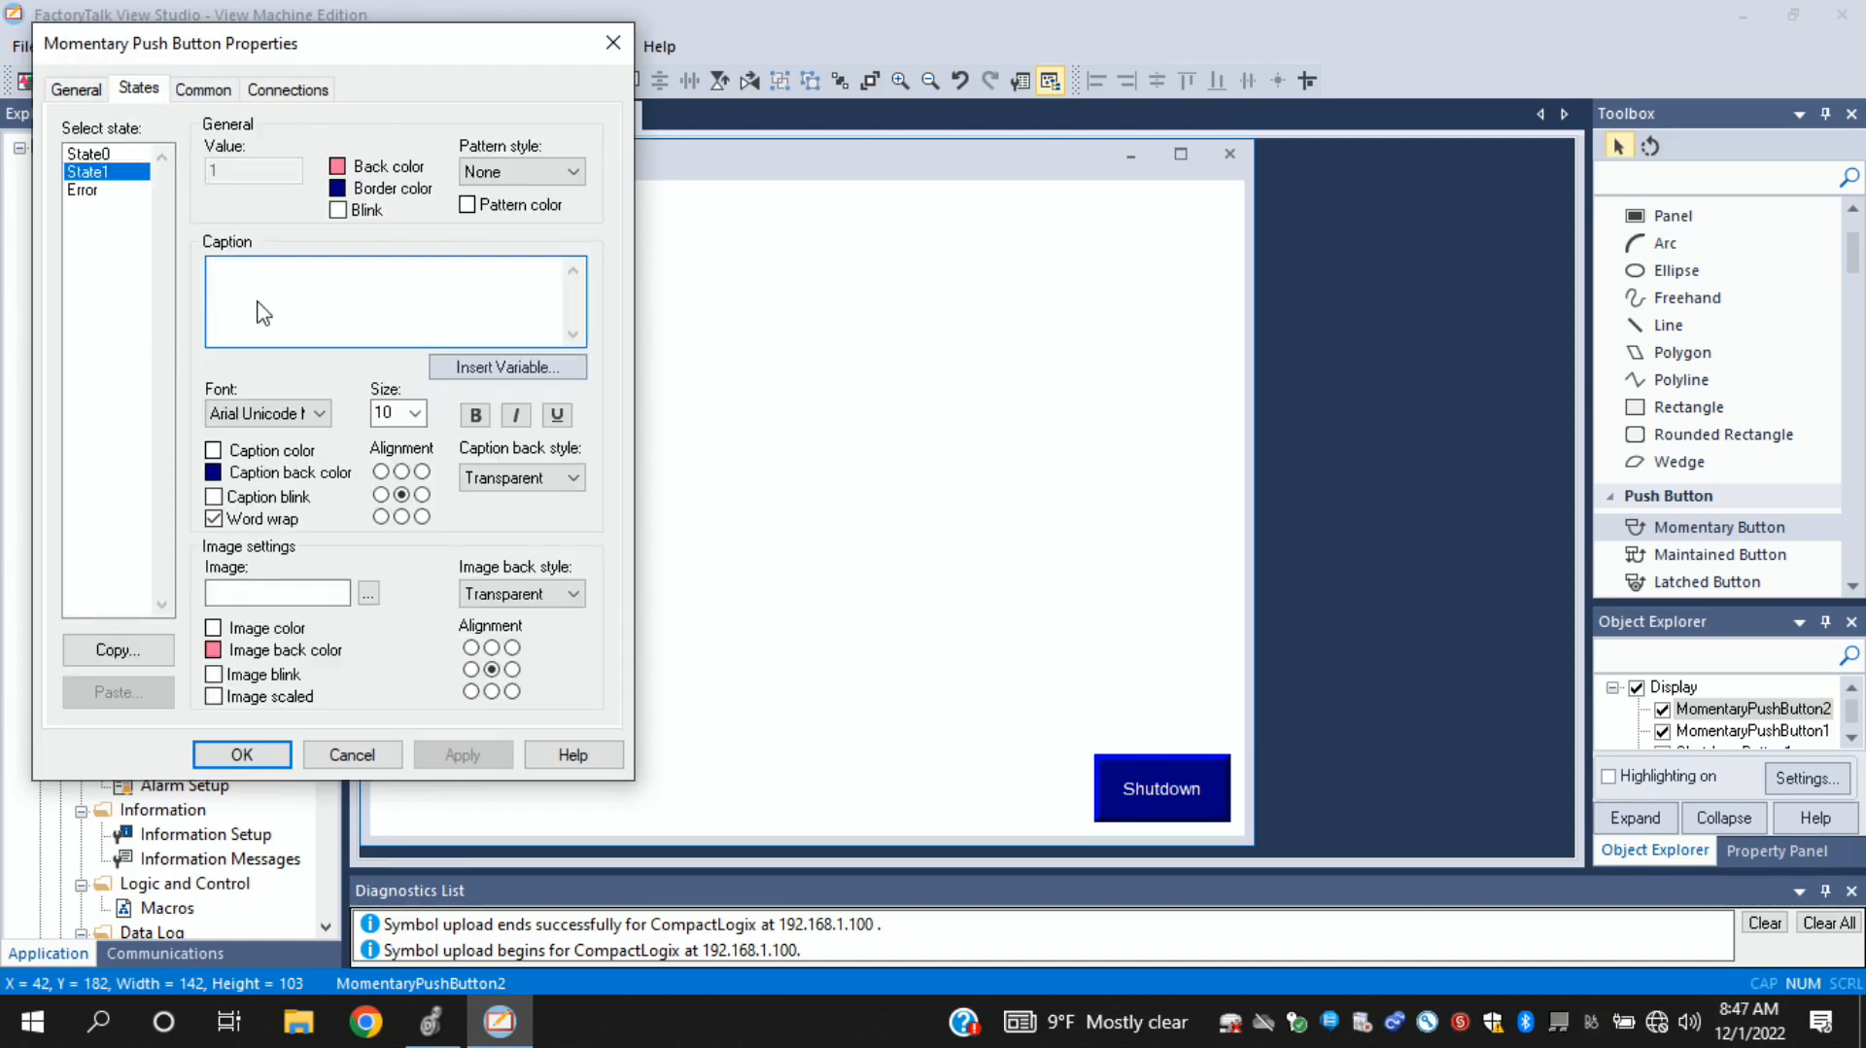
text(STOP)
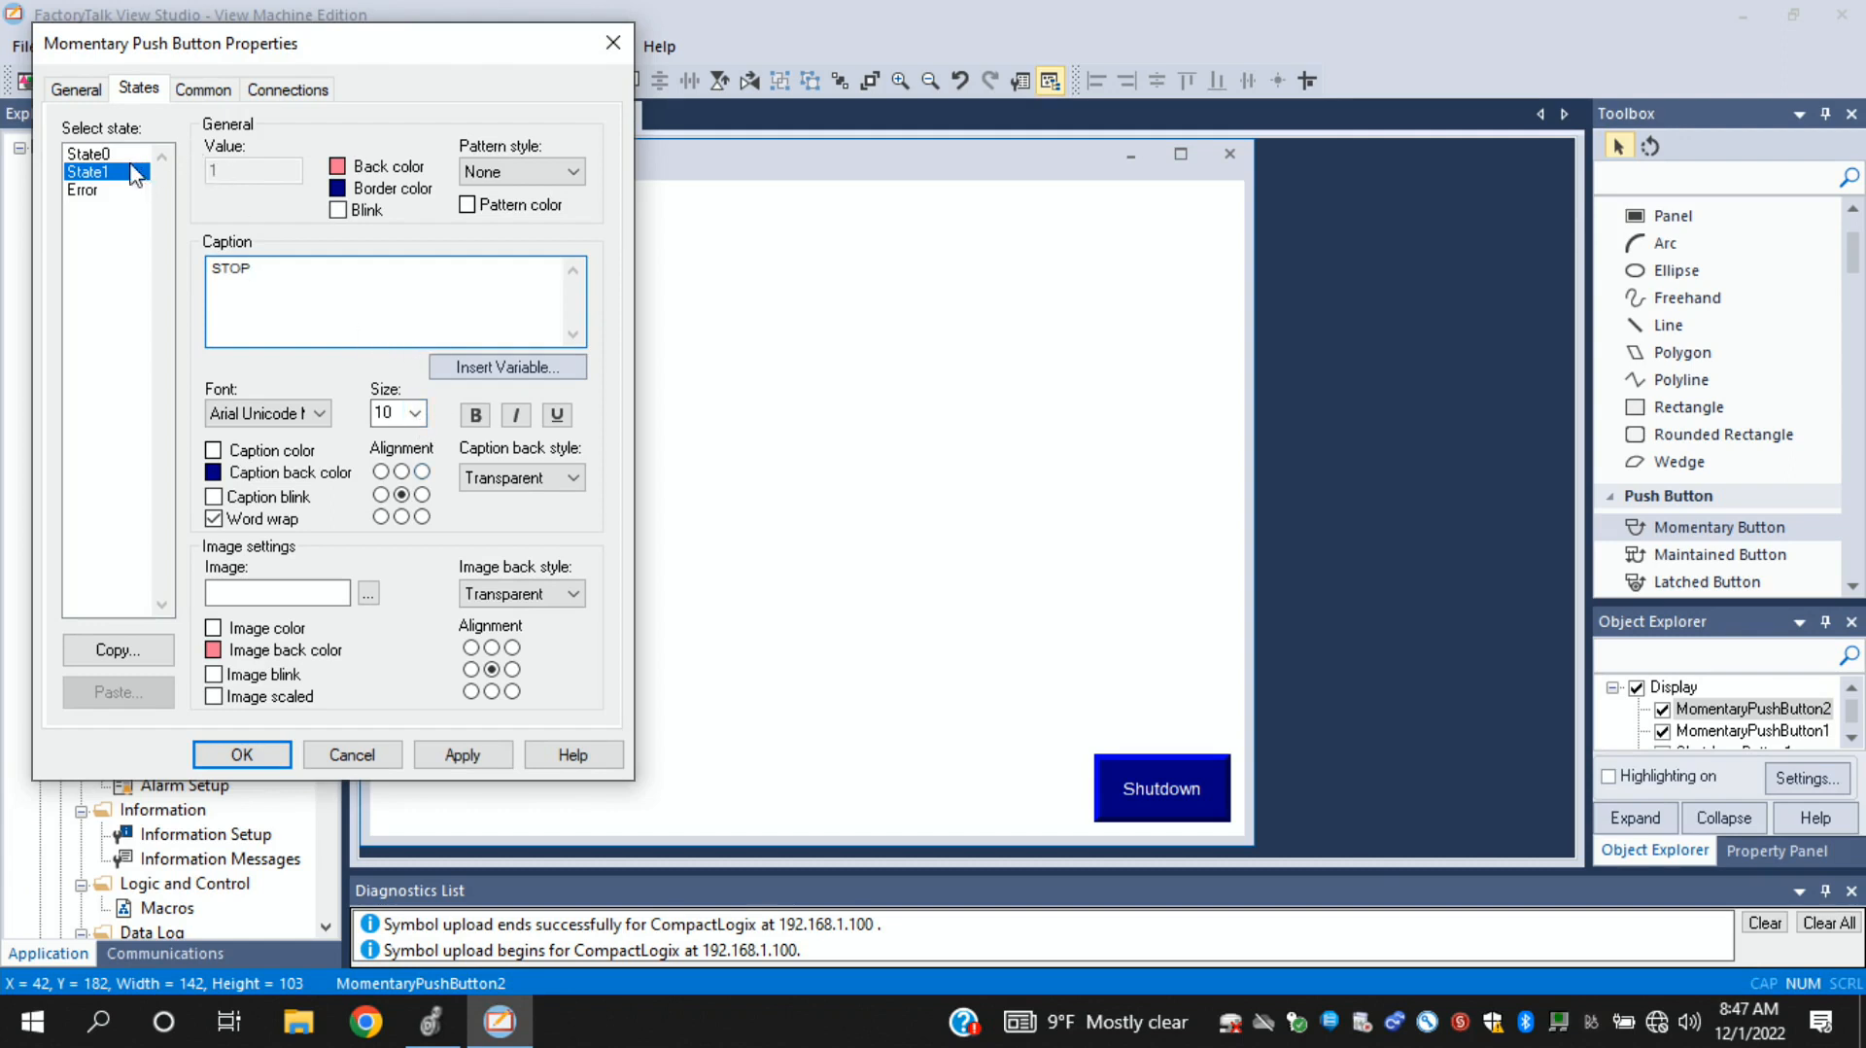
click(414, 413)
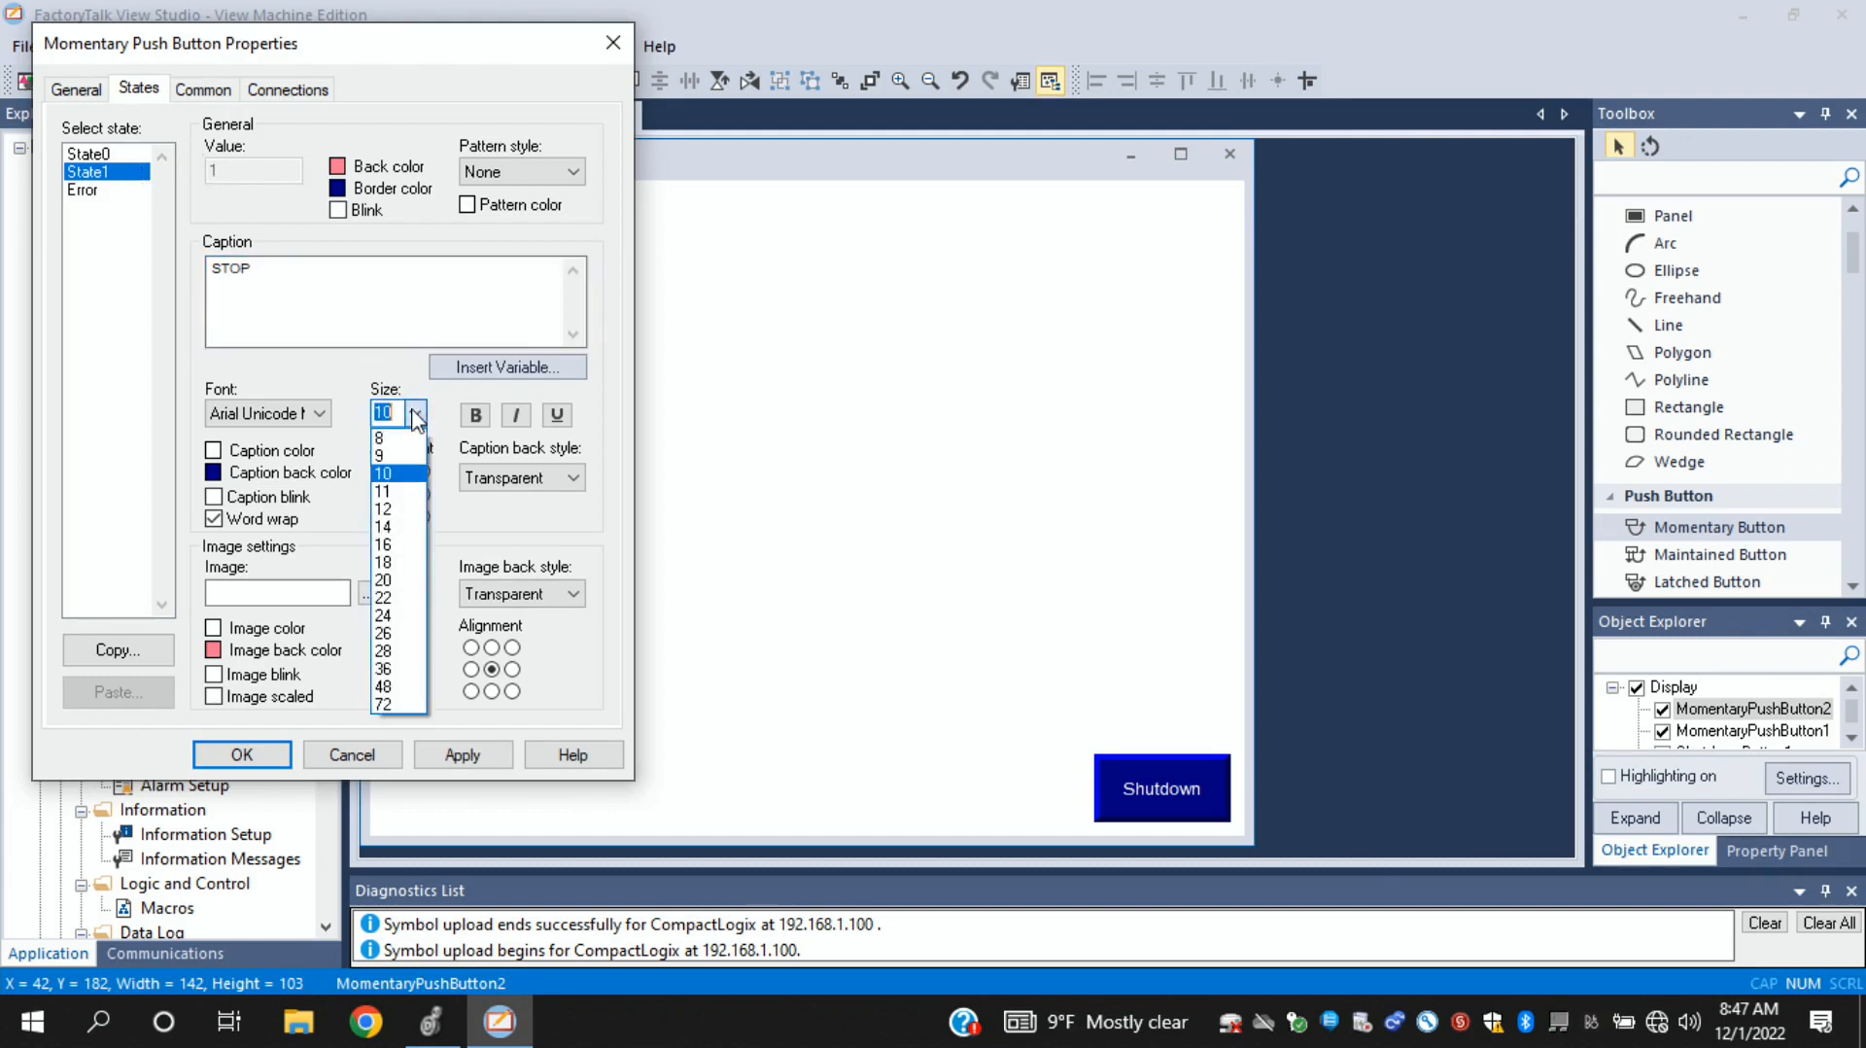
click(408, 587)
click(86, 154)
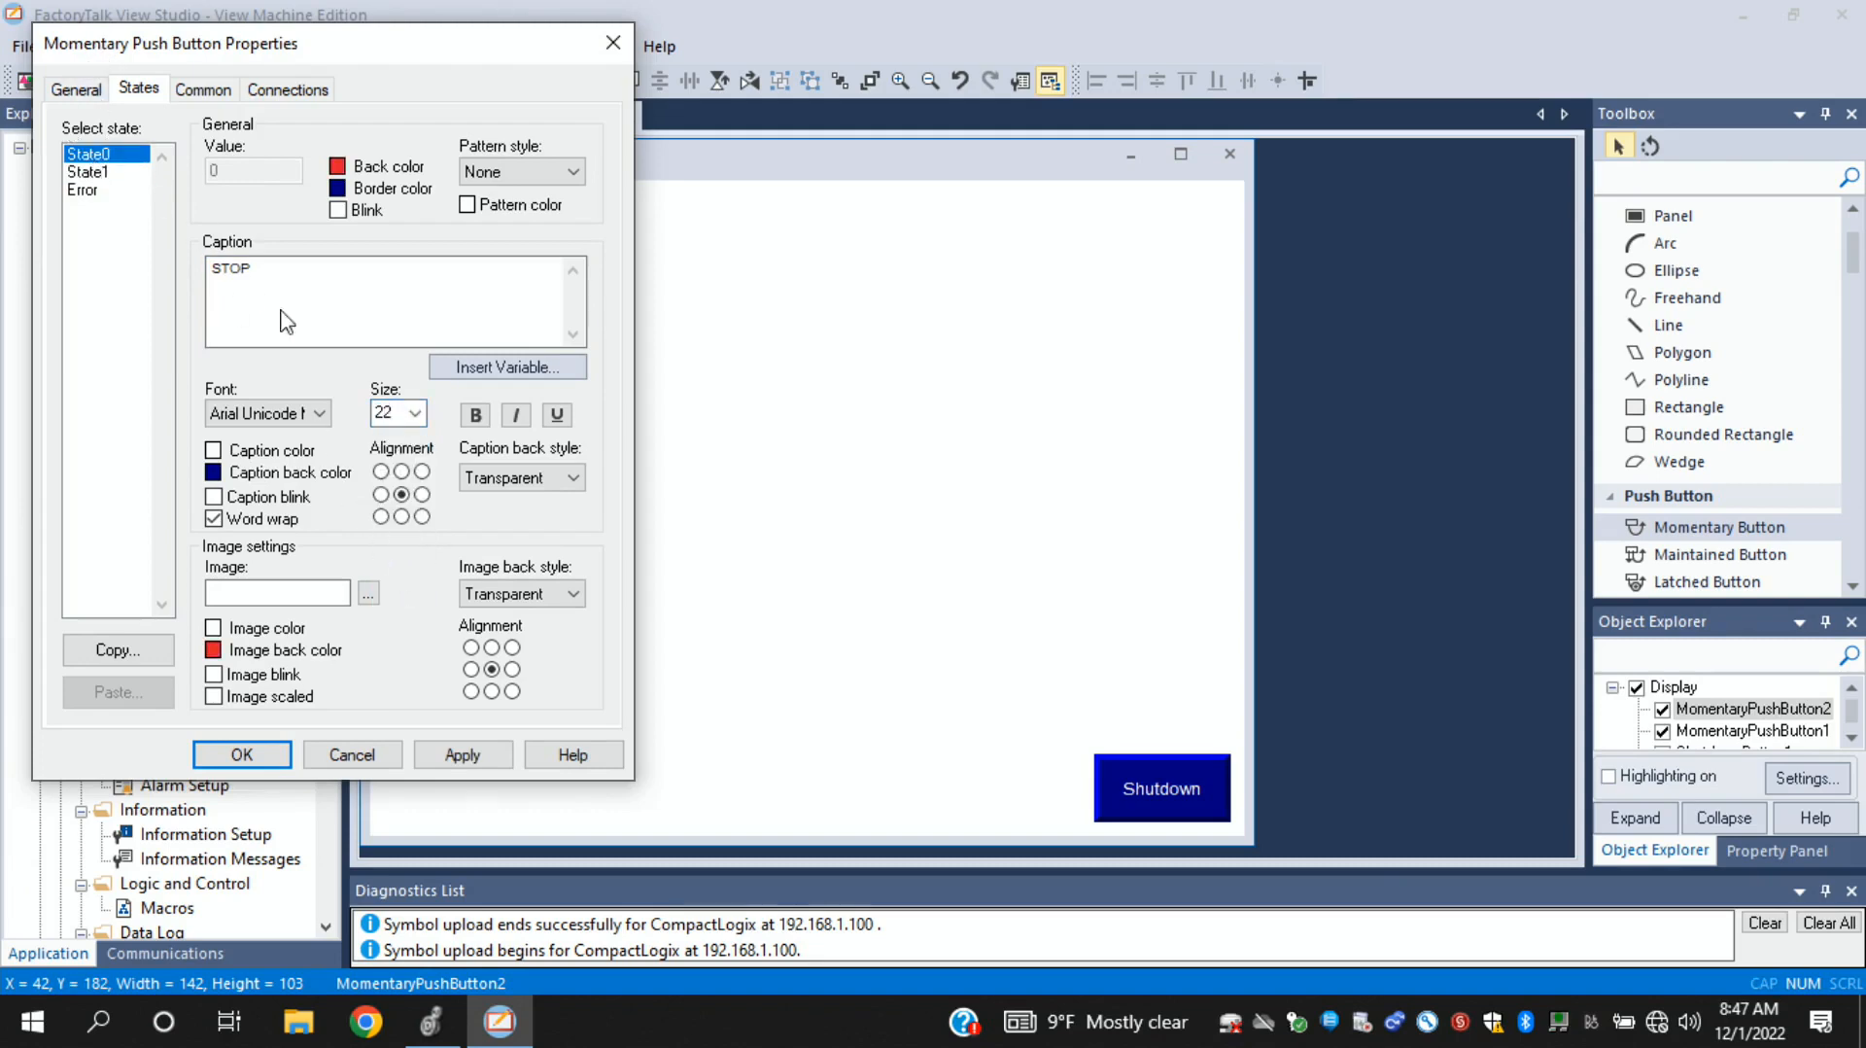
click(87, 172)
click(415, 413)
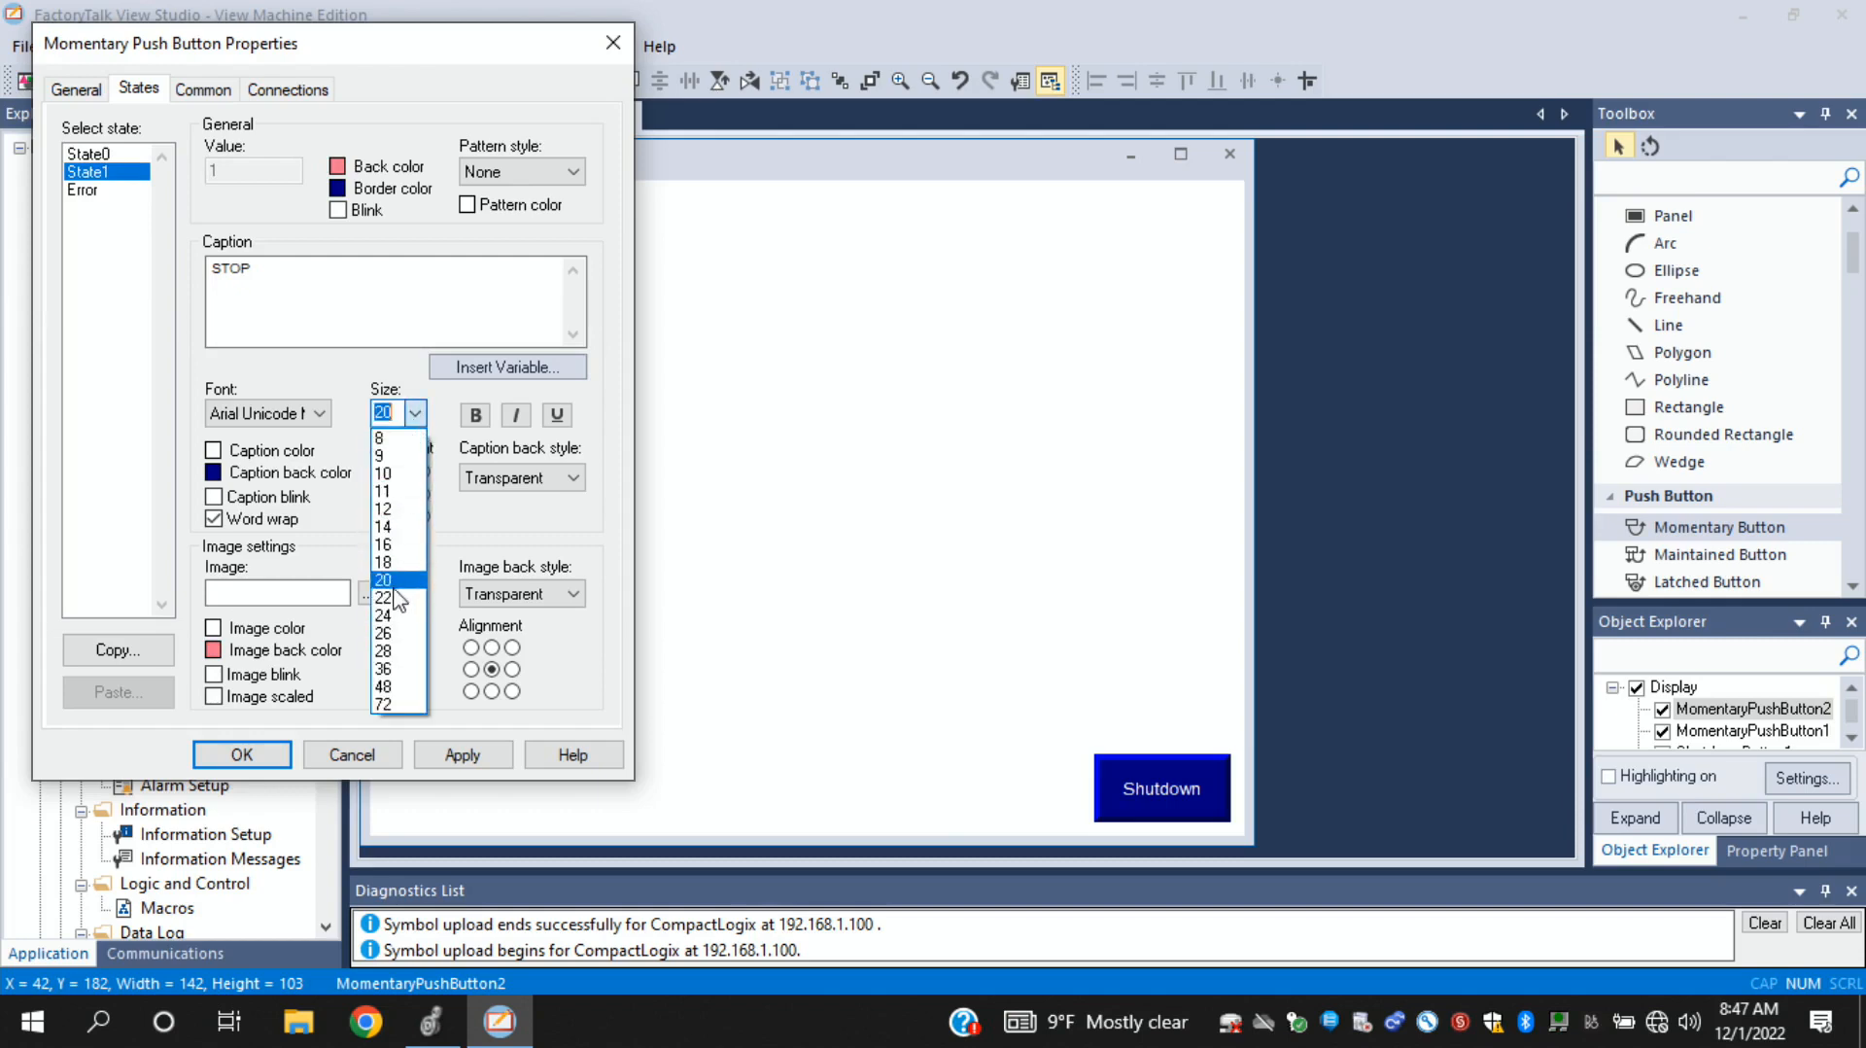
click(397, 599)
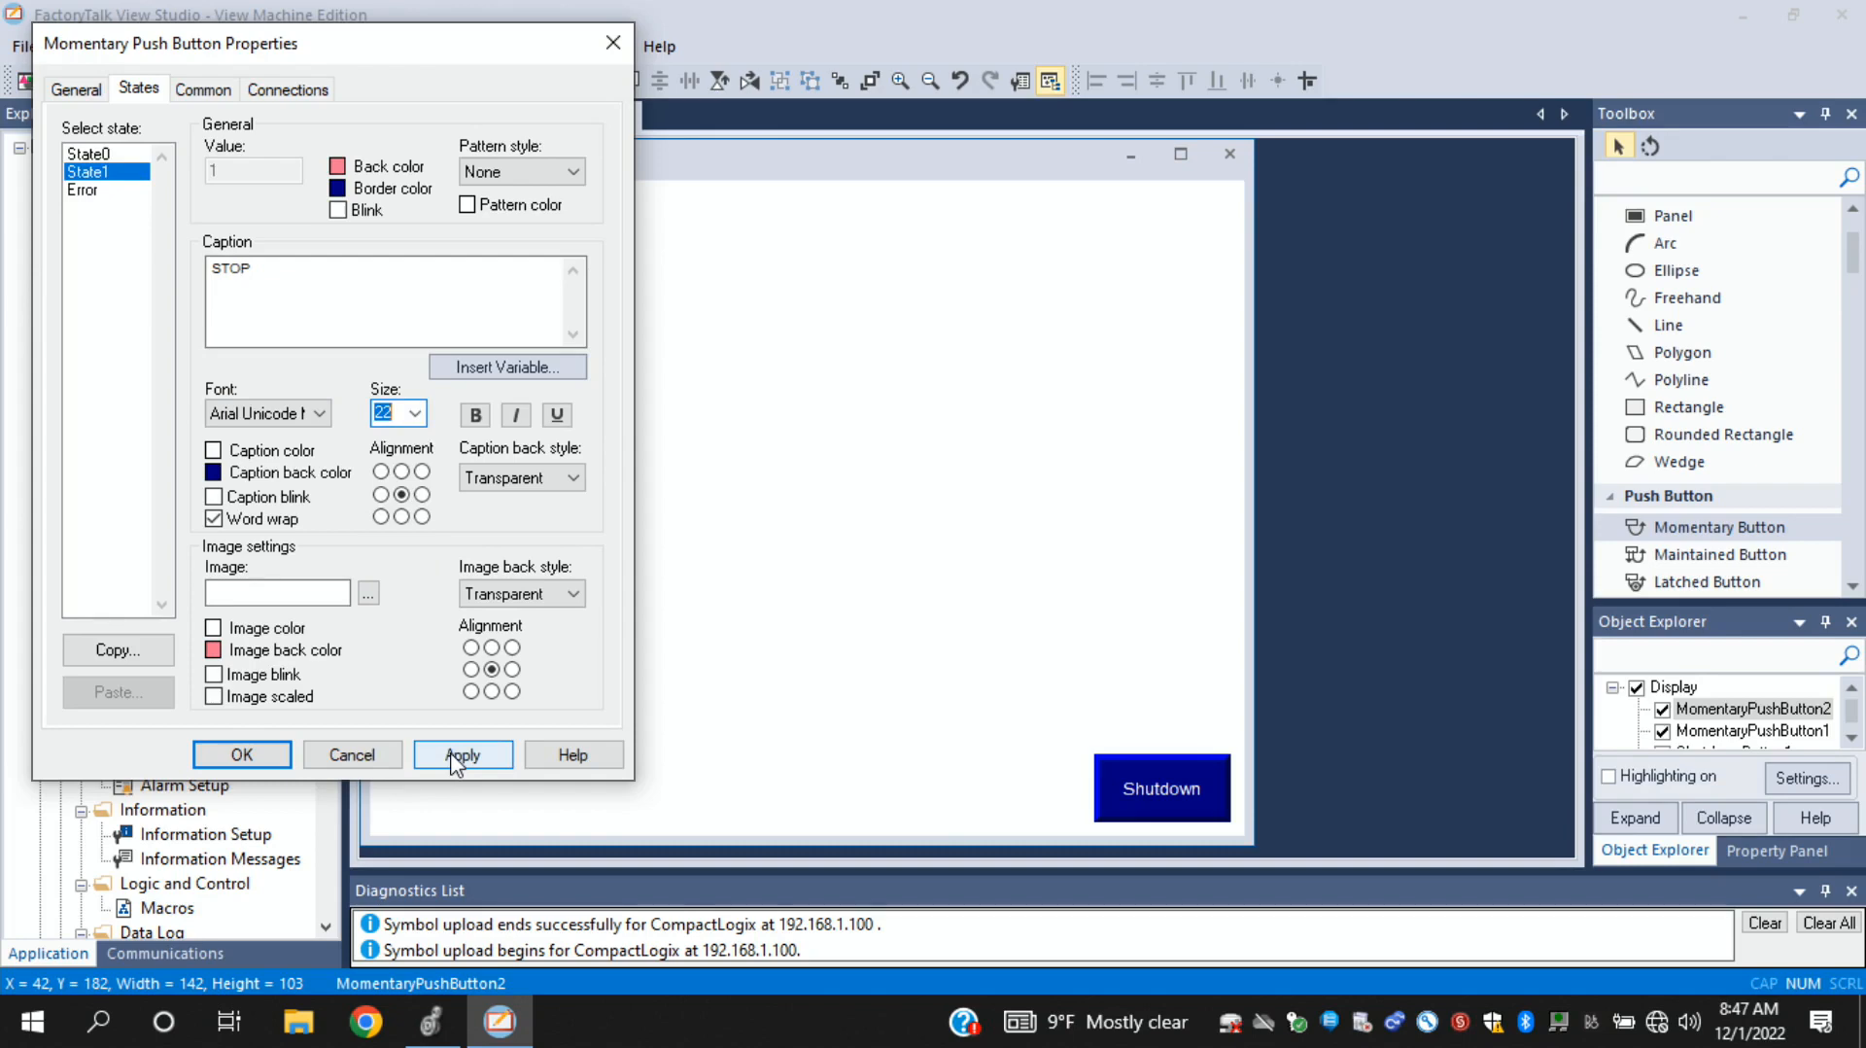
click(247, 755)
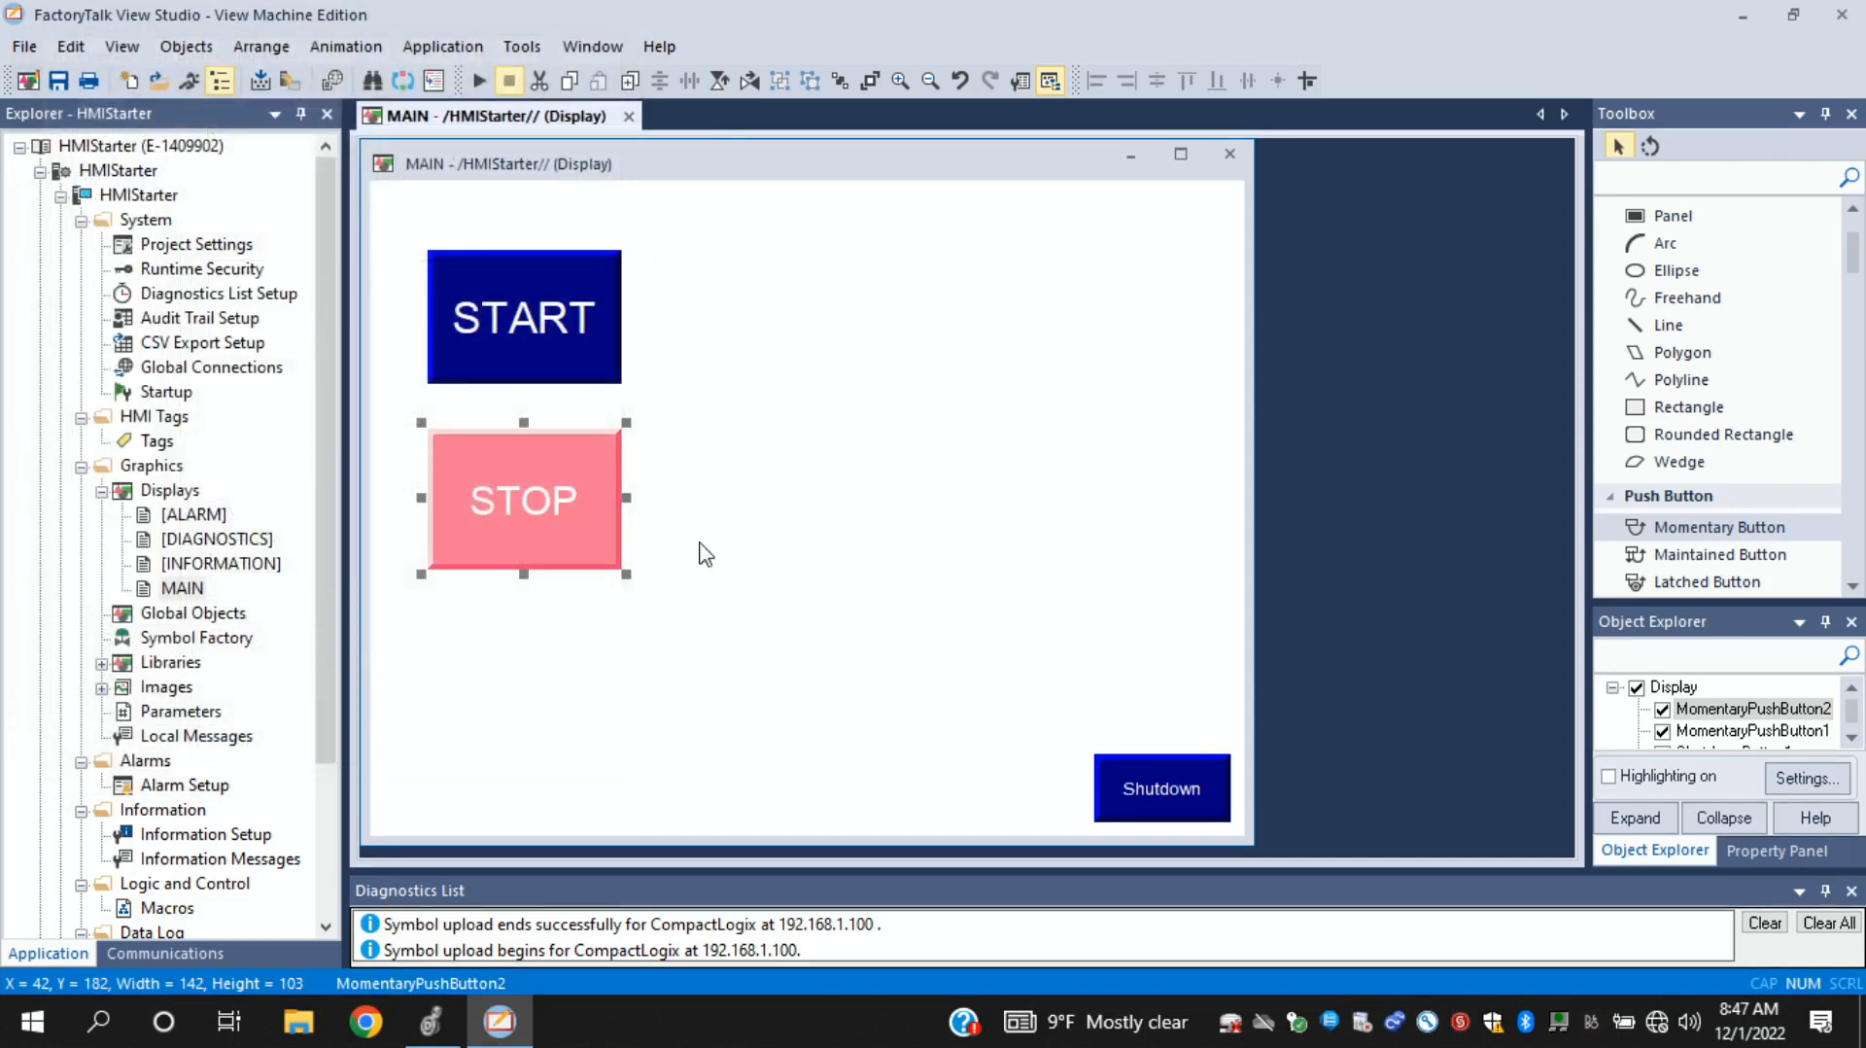
click(752, 641)
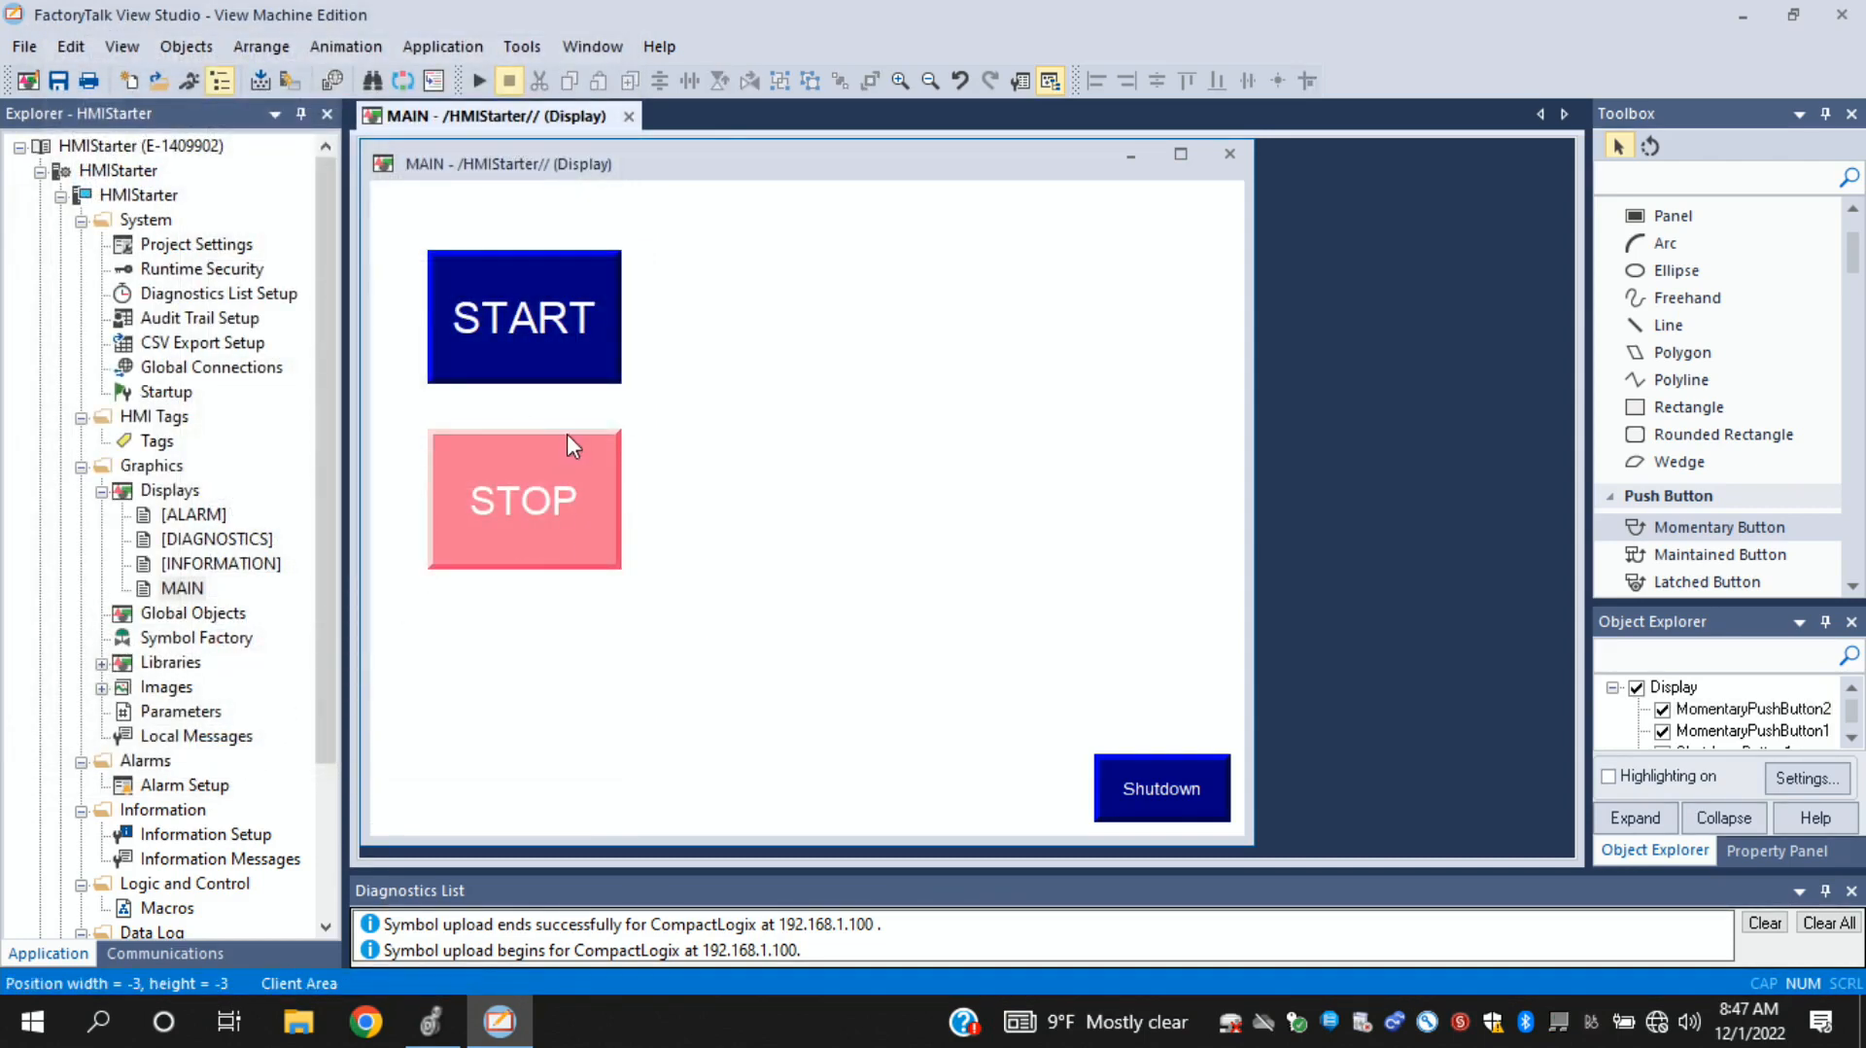
- Draw a tall multistate indicator in the open area of the MAIN display, beside the START and STOP buttons
click(1853, 587)
click(1853, 587)
click(1853, 587)
click(1853, 587)
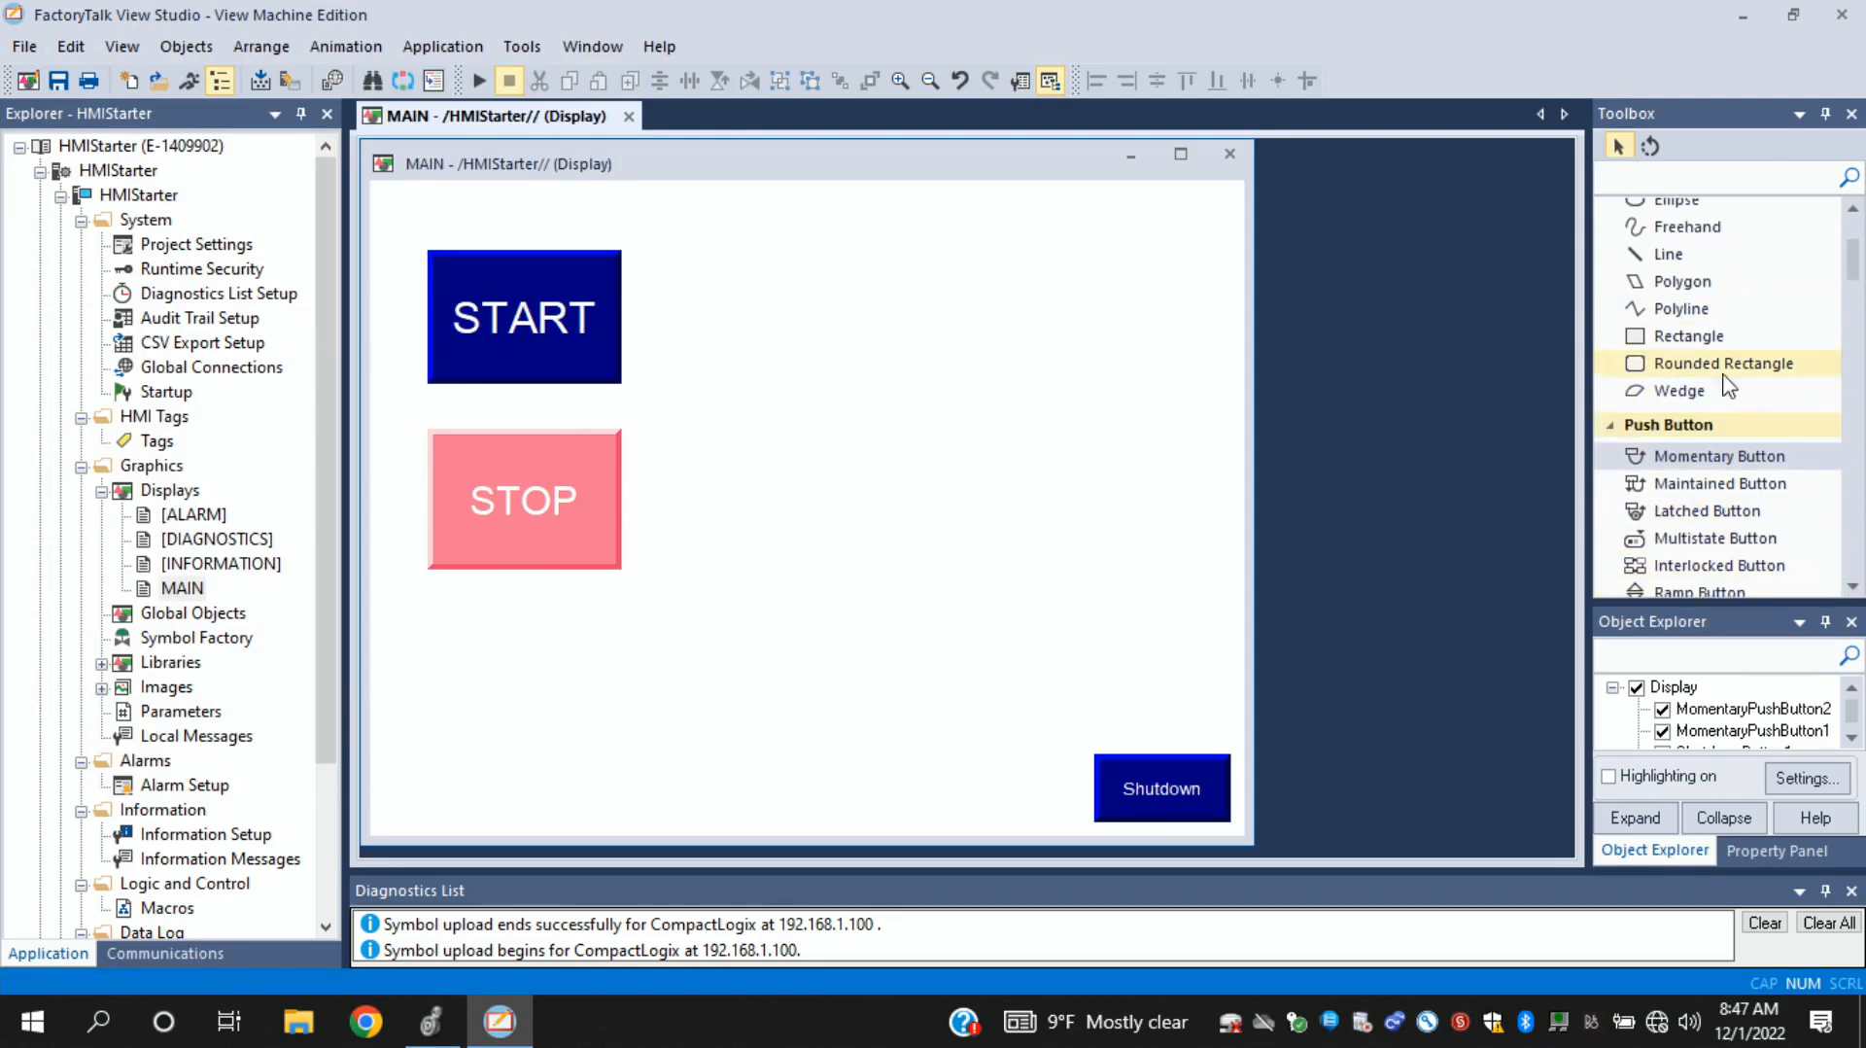
click(1855, 585)
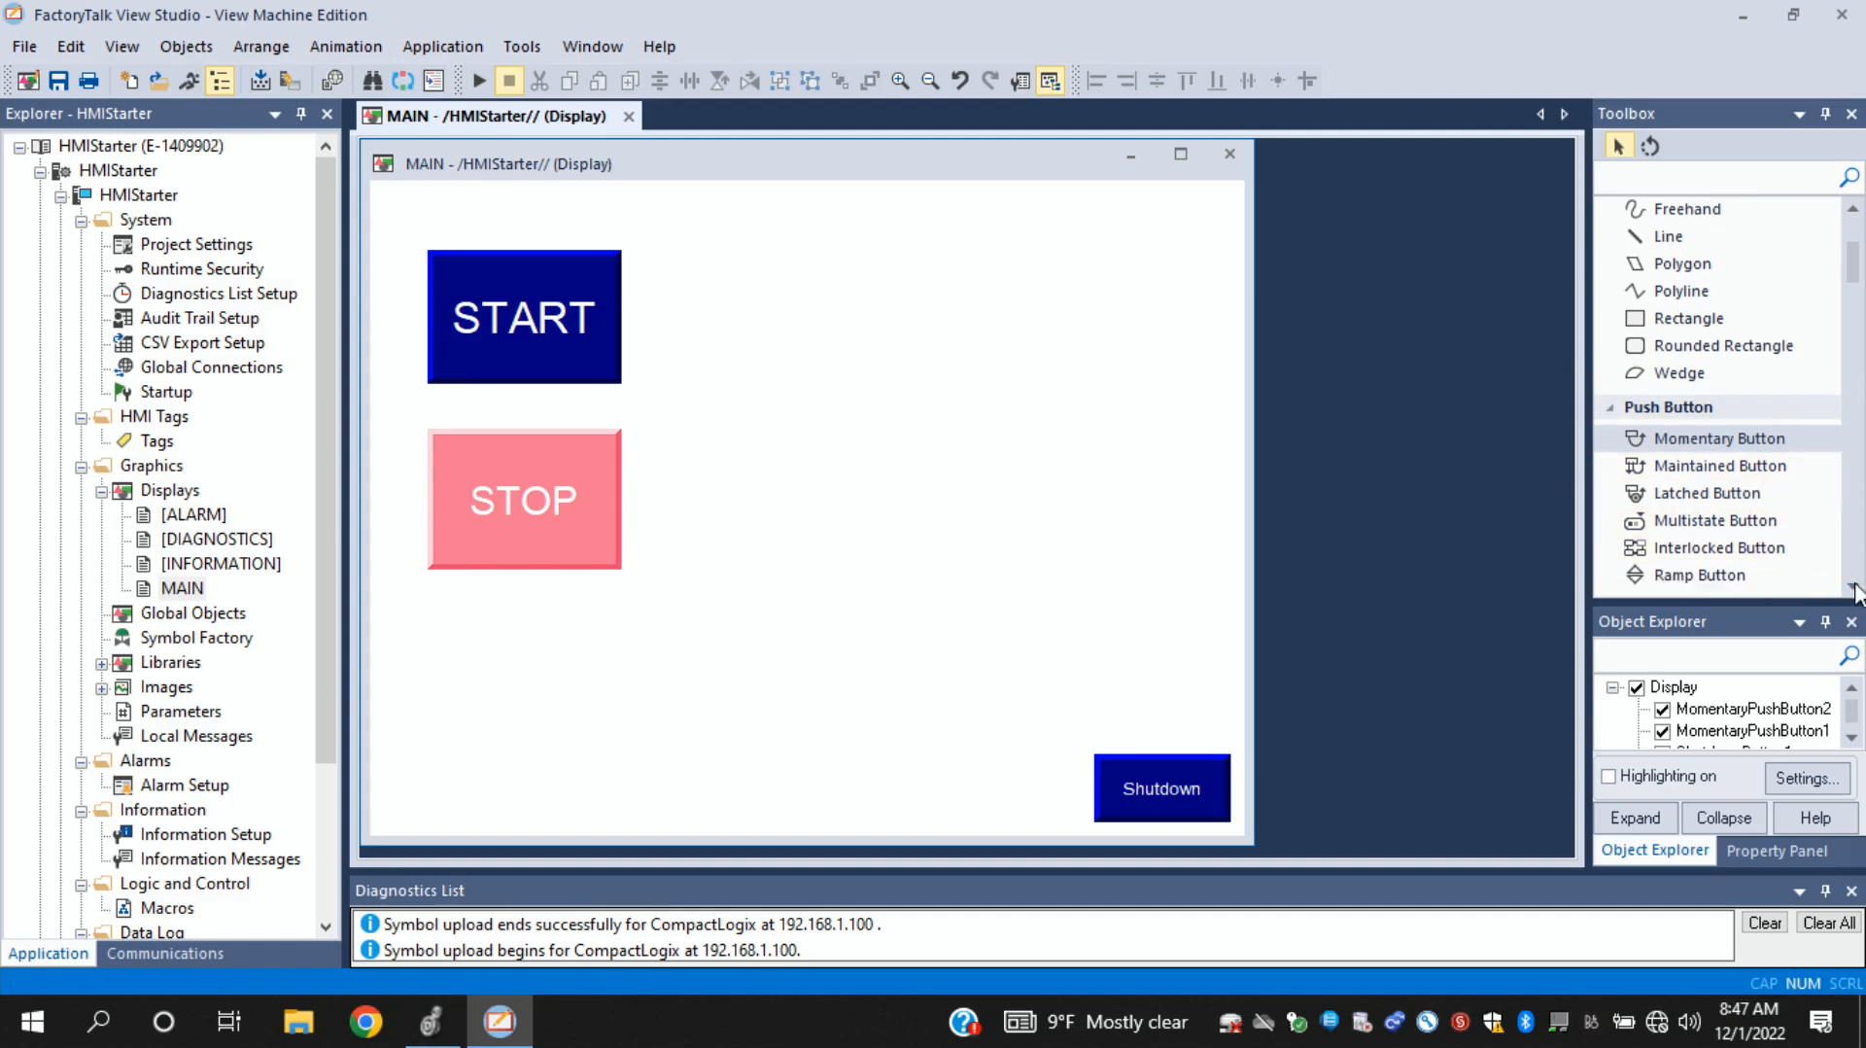
click(1854, 585)
click(1855, 586)
click(1854, 586)
click(1855, 586)
click(1855, 586)
click(1854, 586)
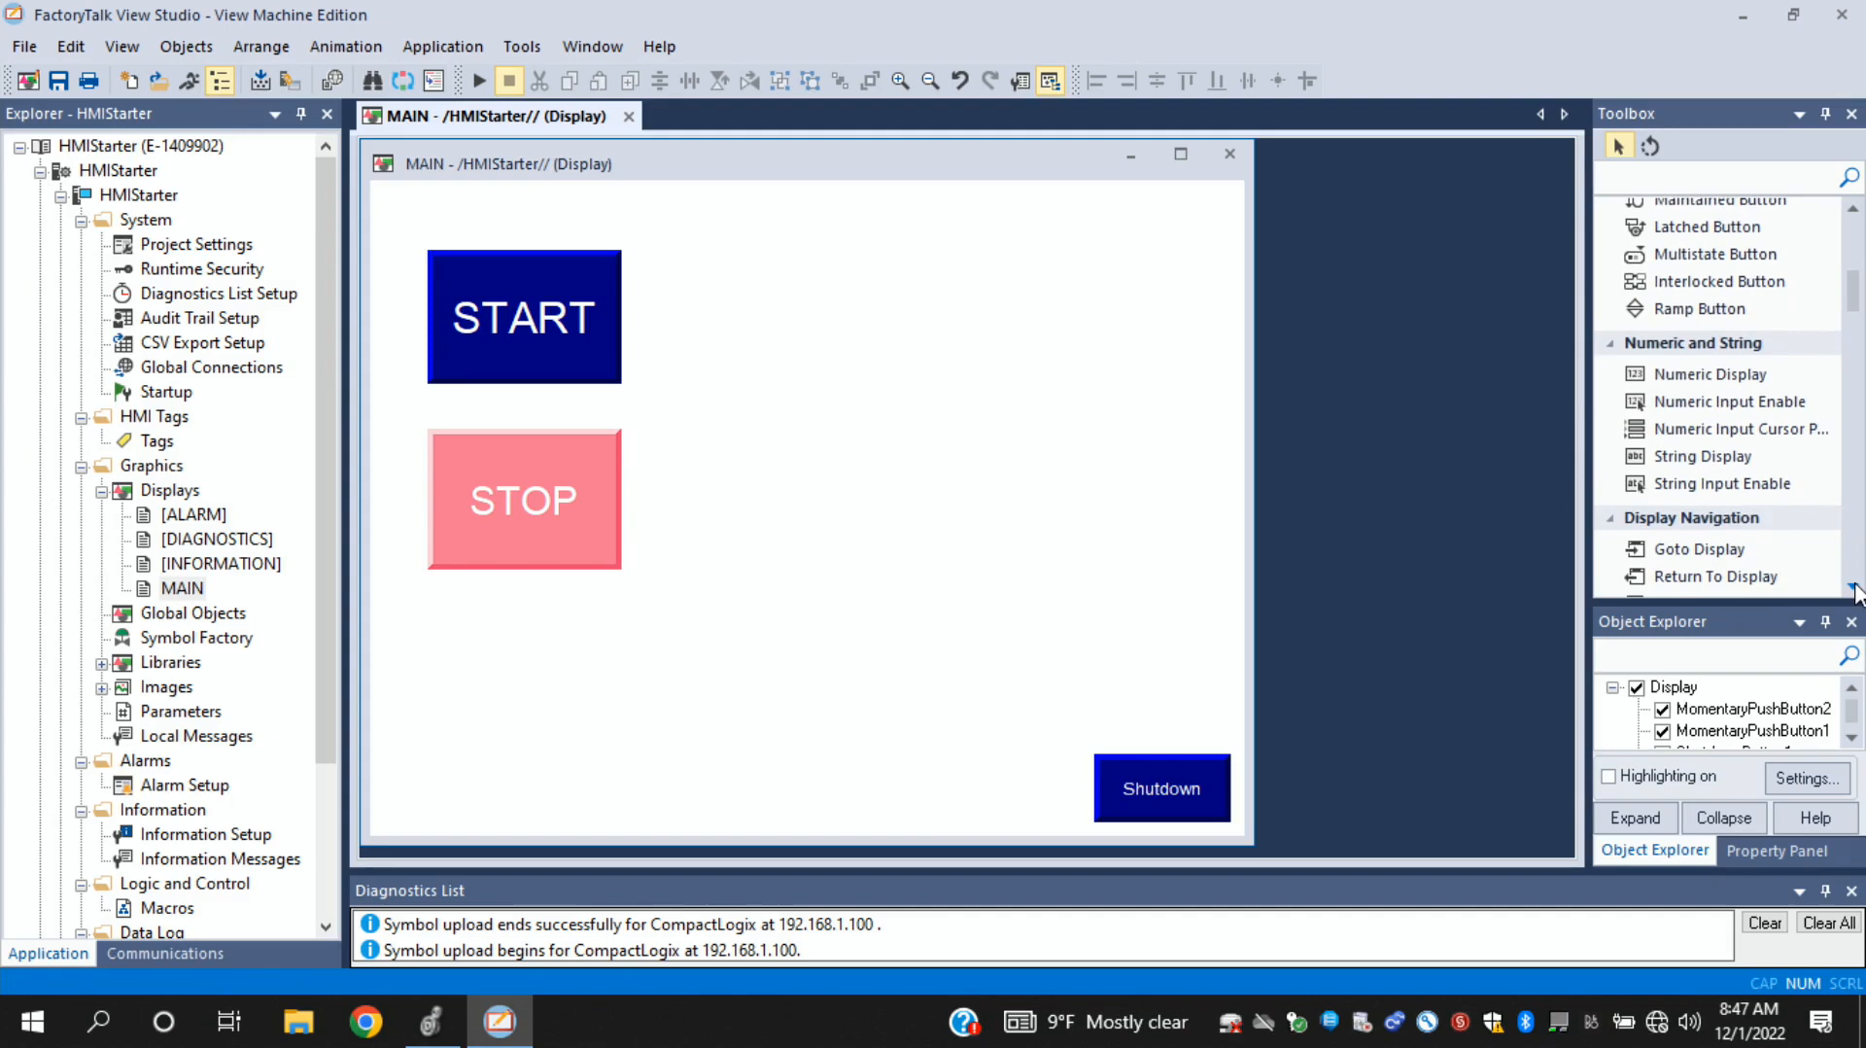
click(1855, 567)
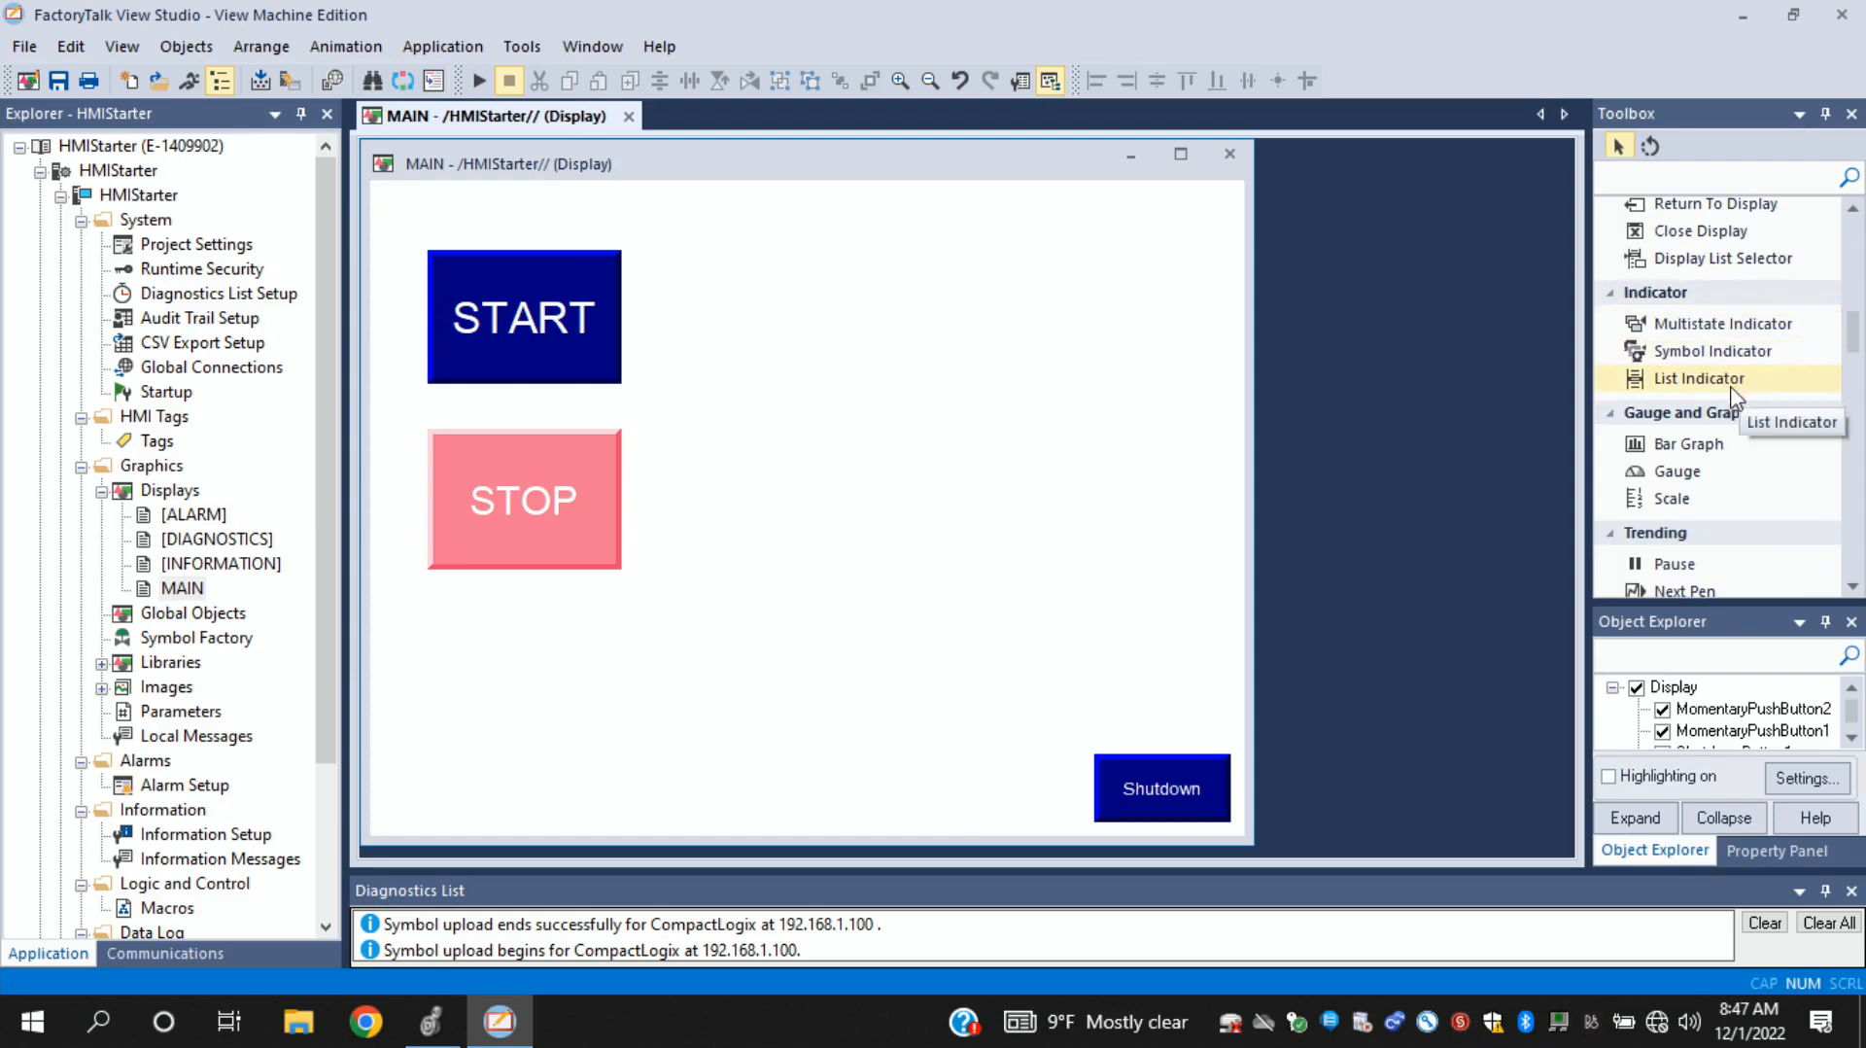
click(1706, 334)
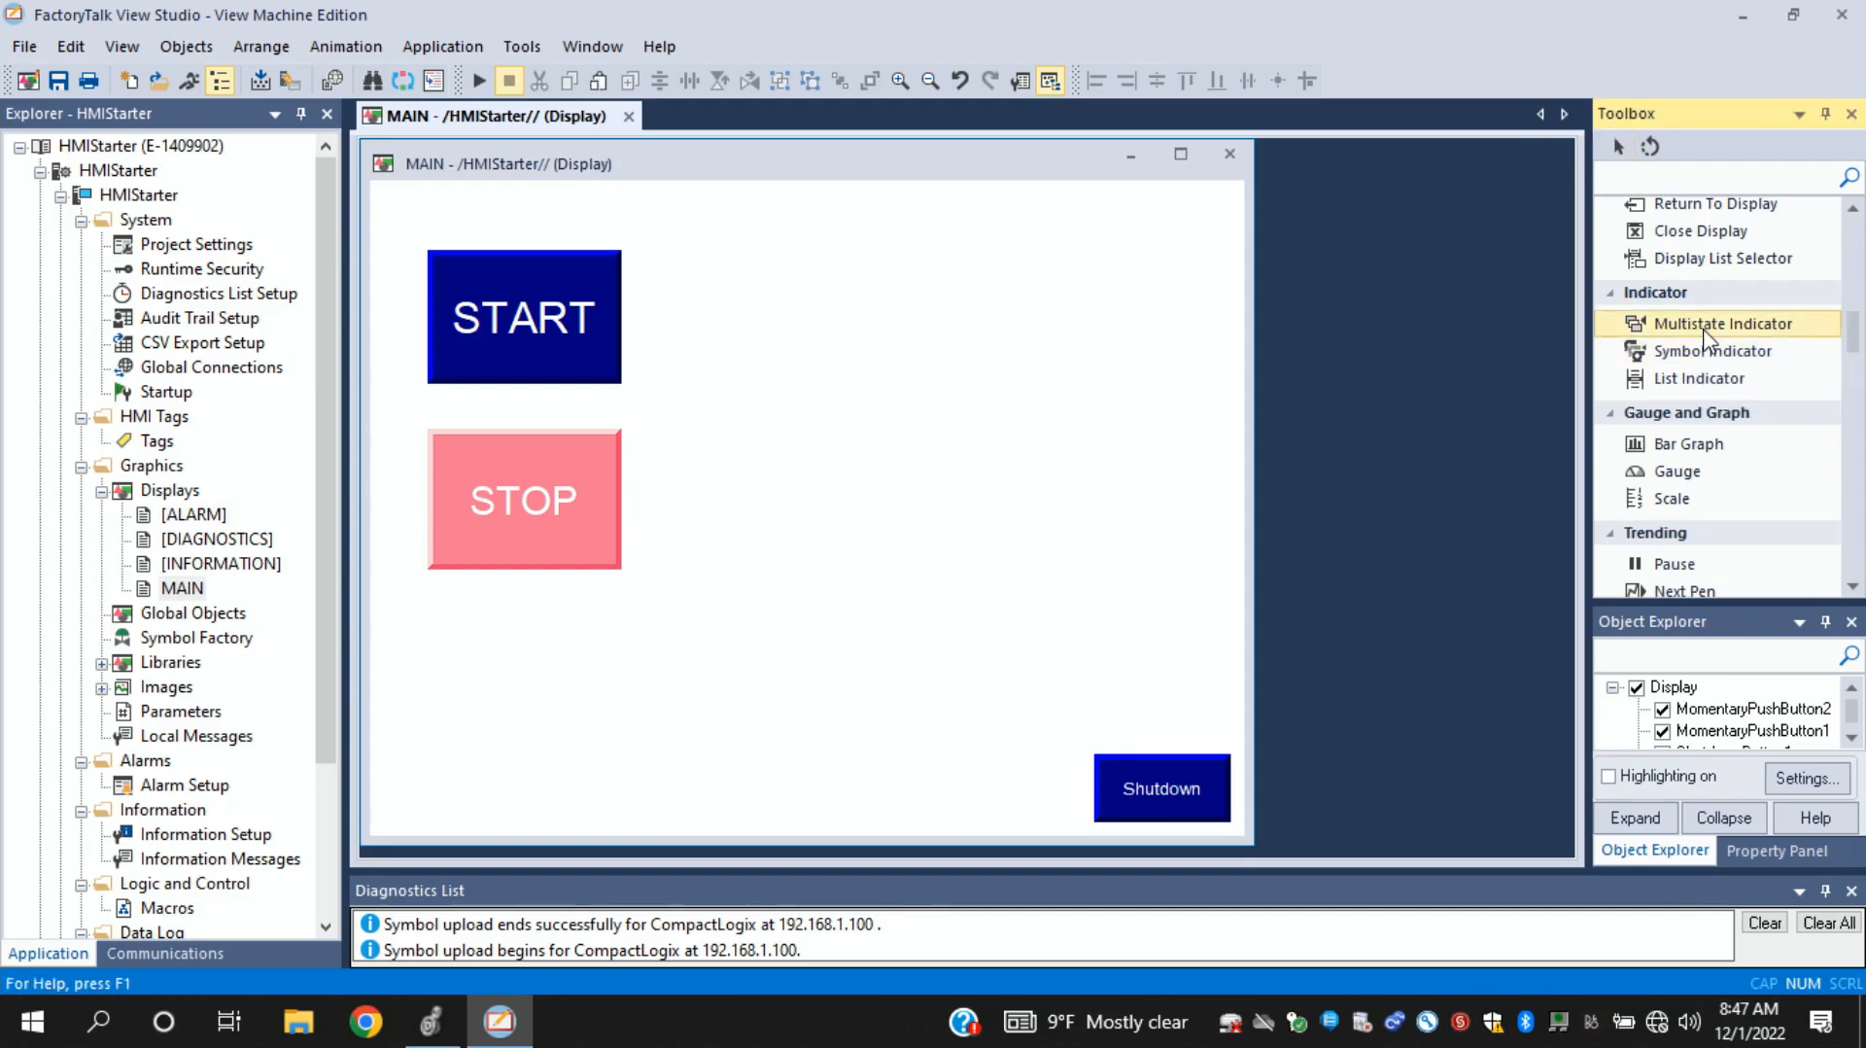
drag(835, 286, 1057, 544)
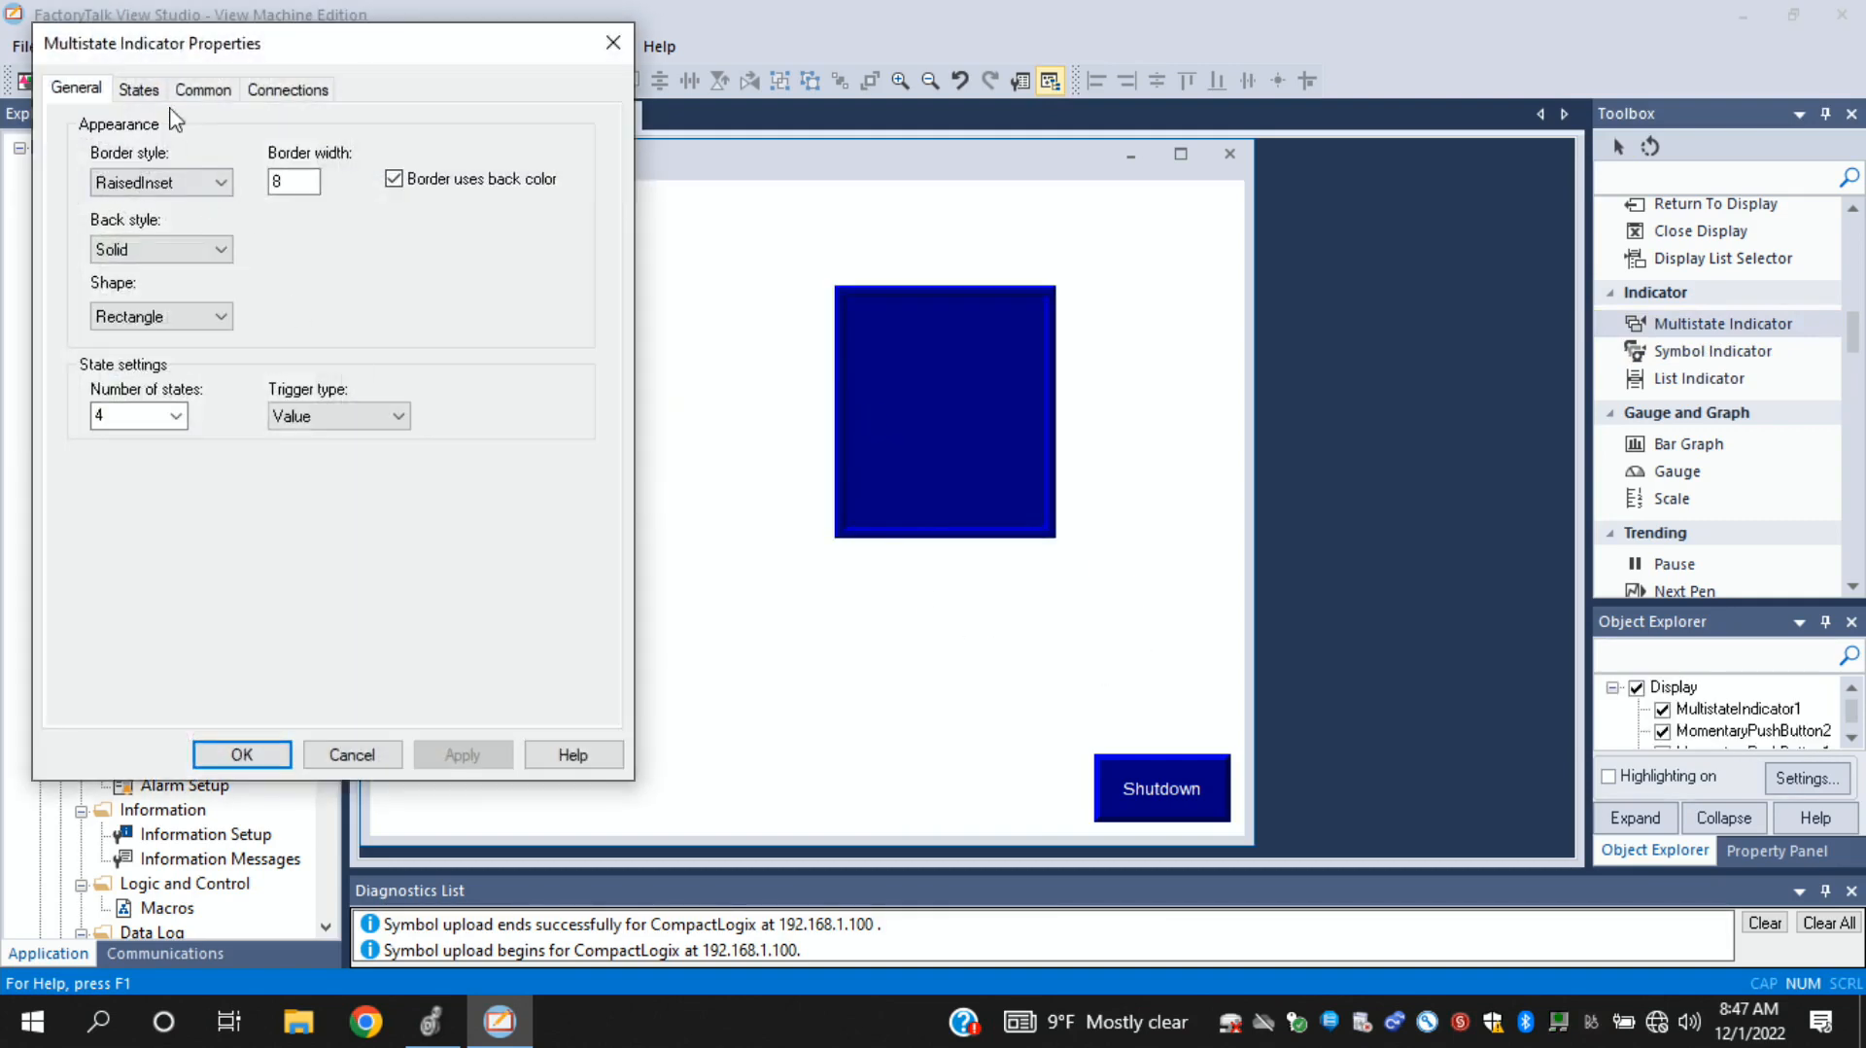
- Assign the Run tag from the New_Shortcut online folder to the multistate indicator's Indicator connection
click(138, 90)
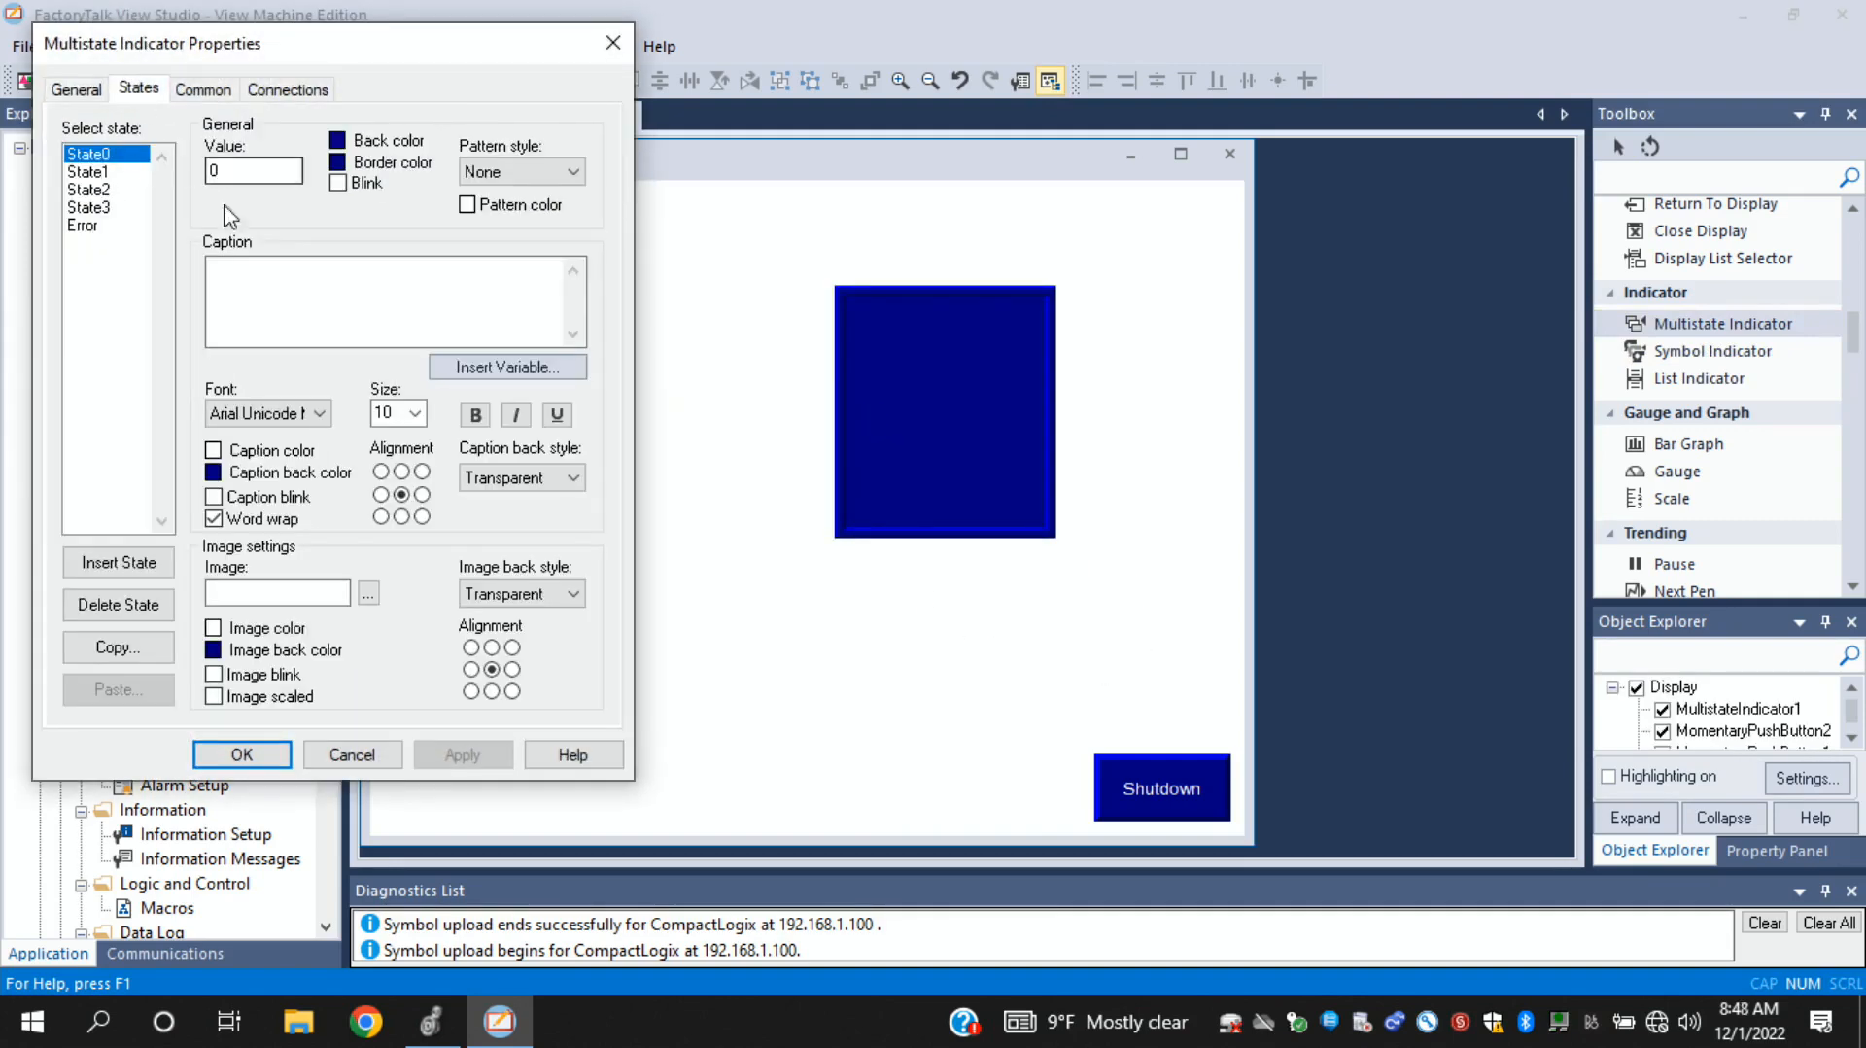
click(313, 97)
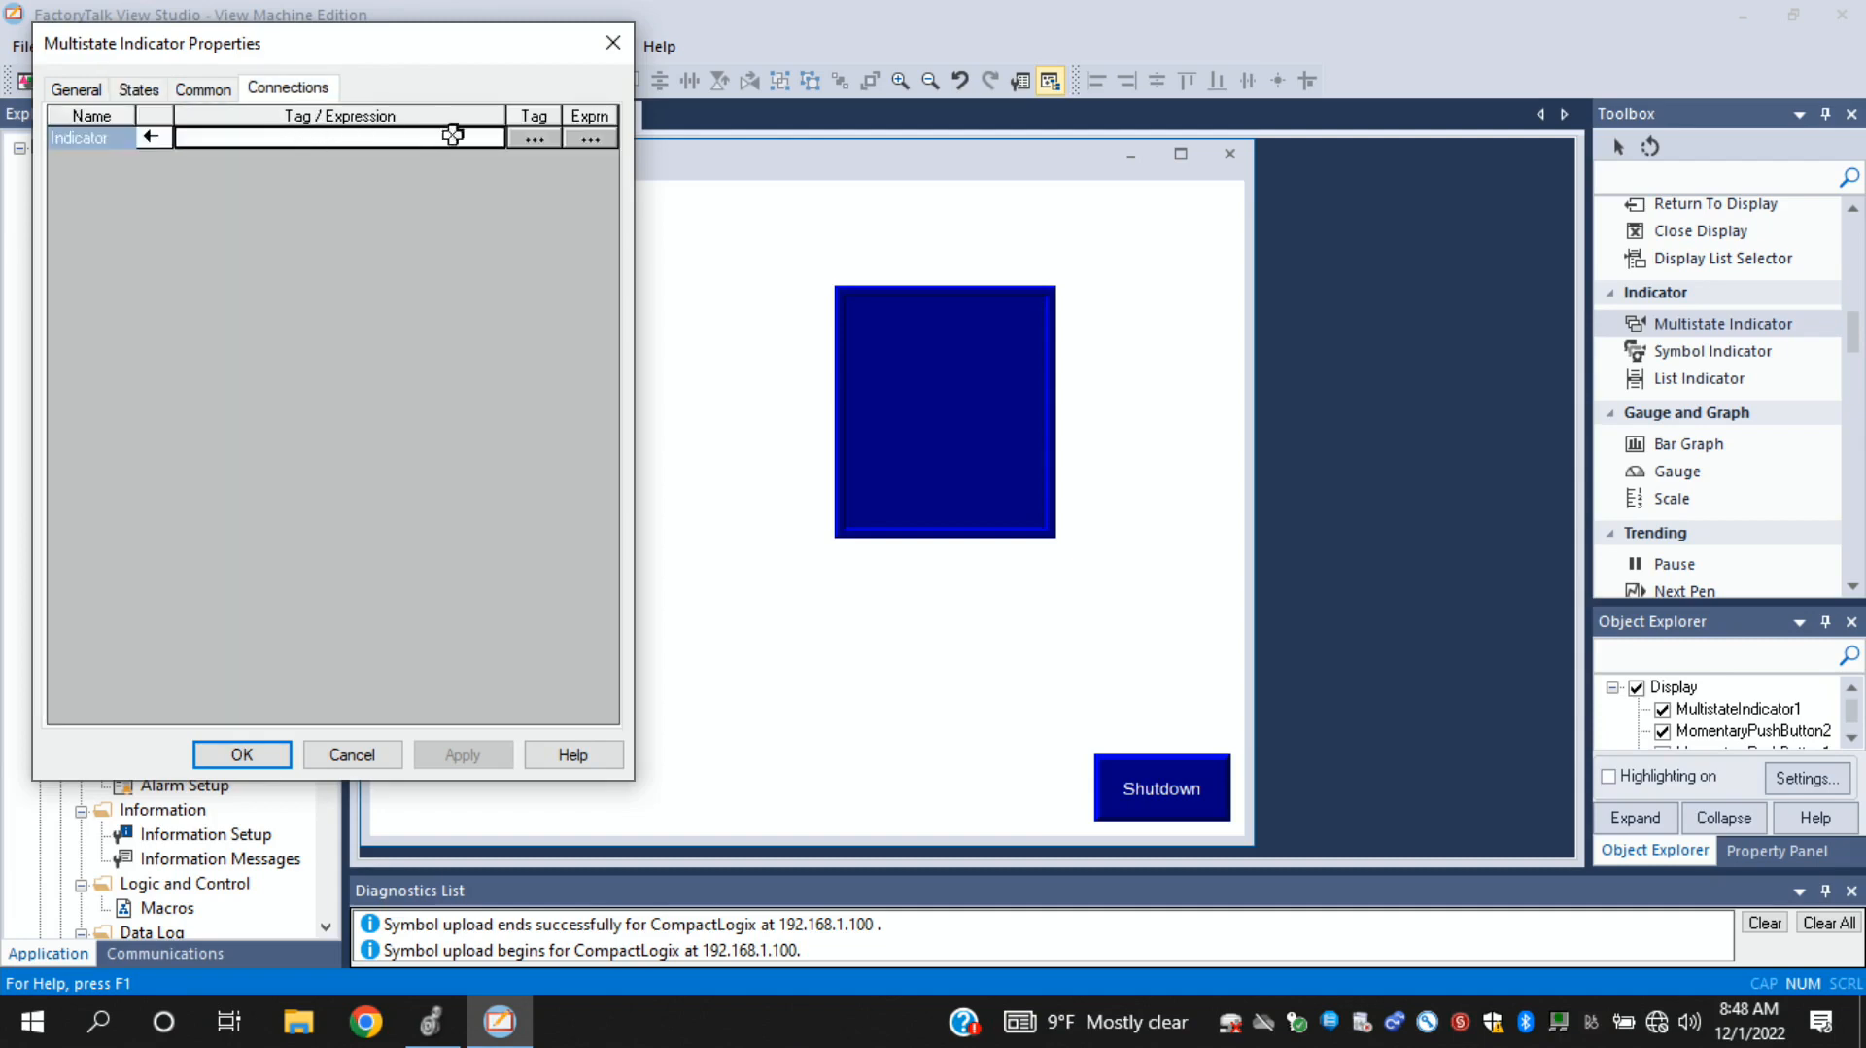
click(533, 139)
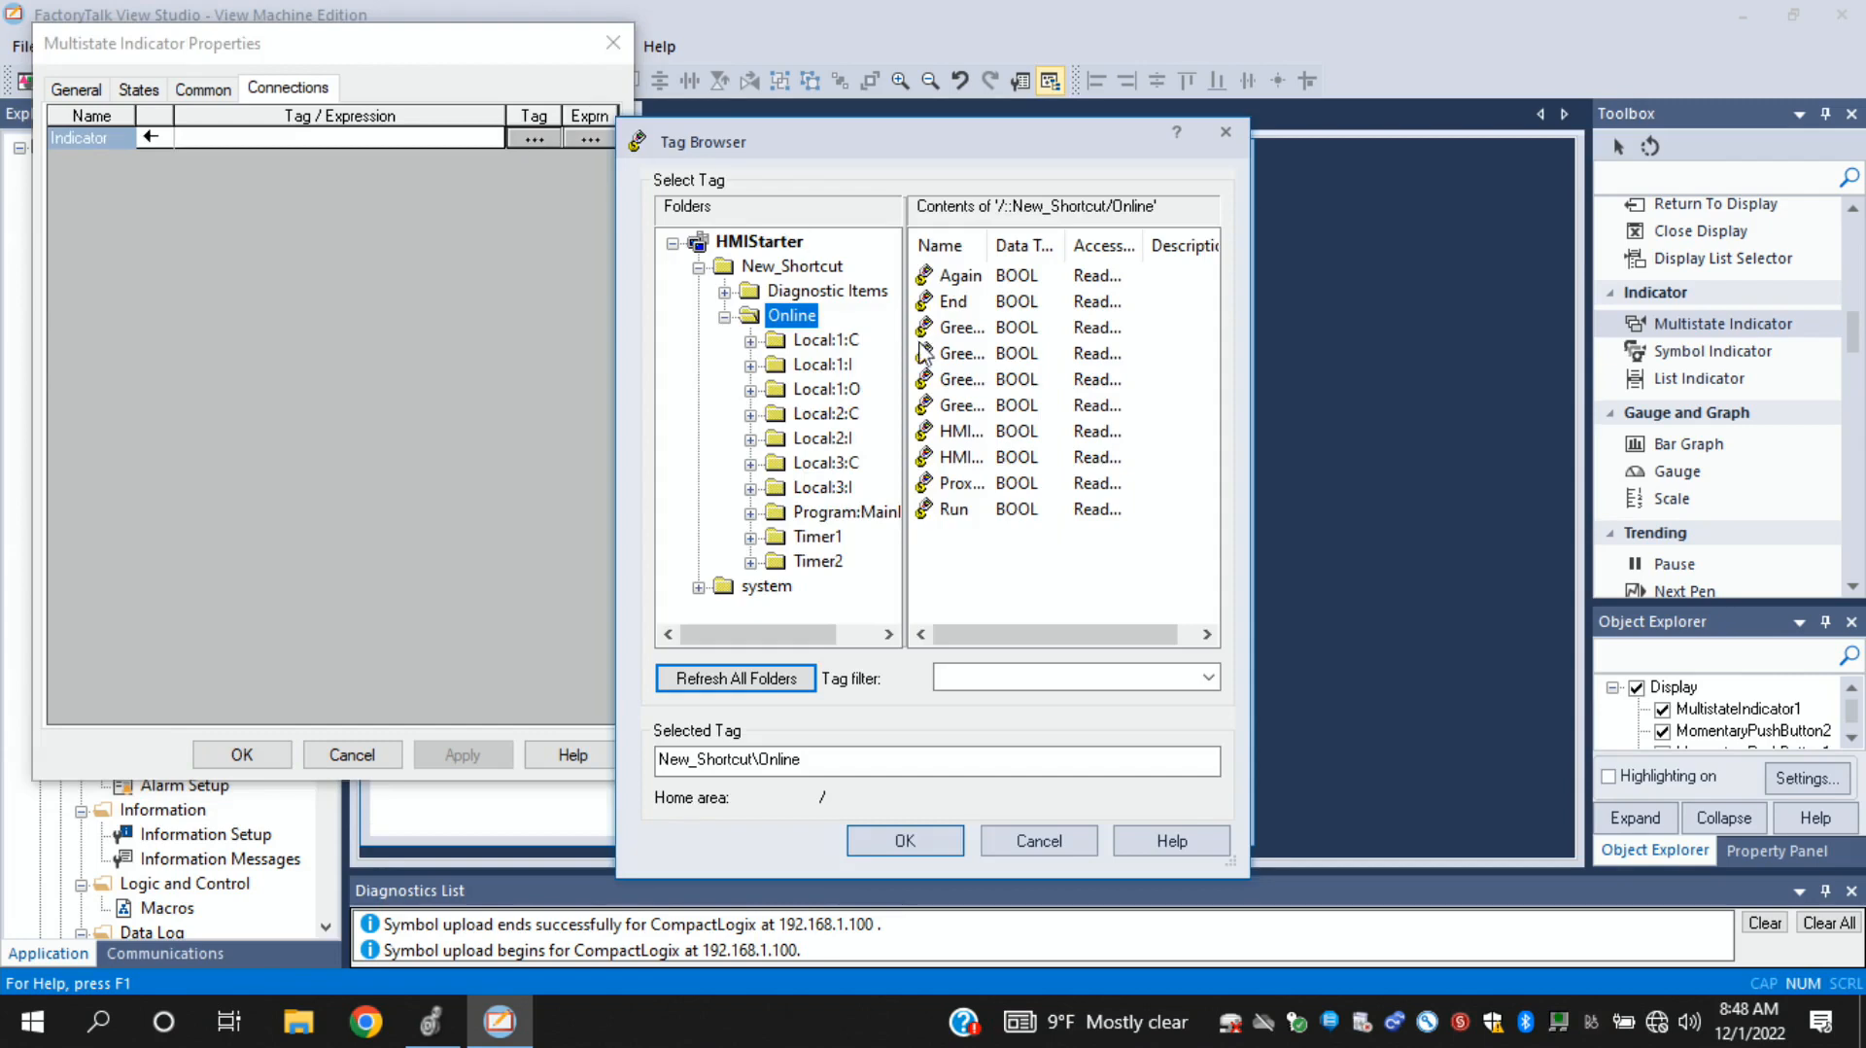
click(955, 512)
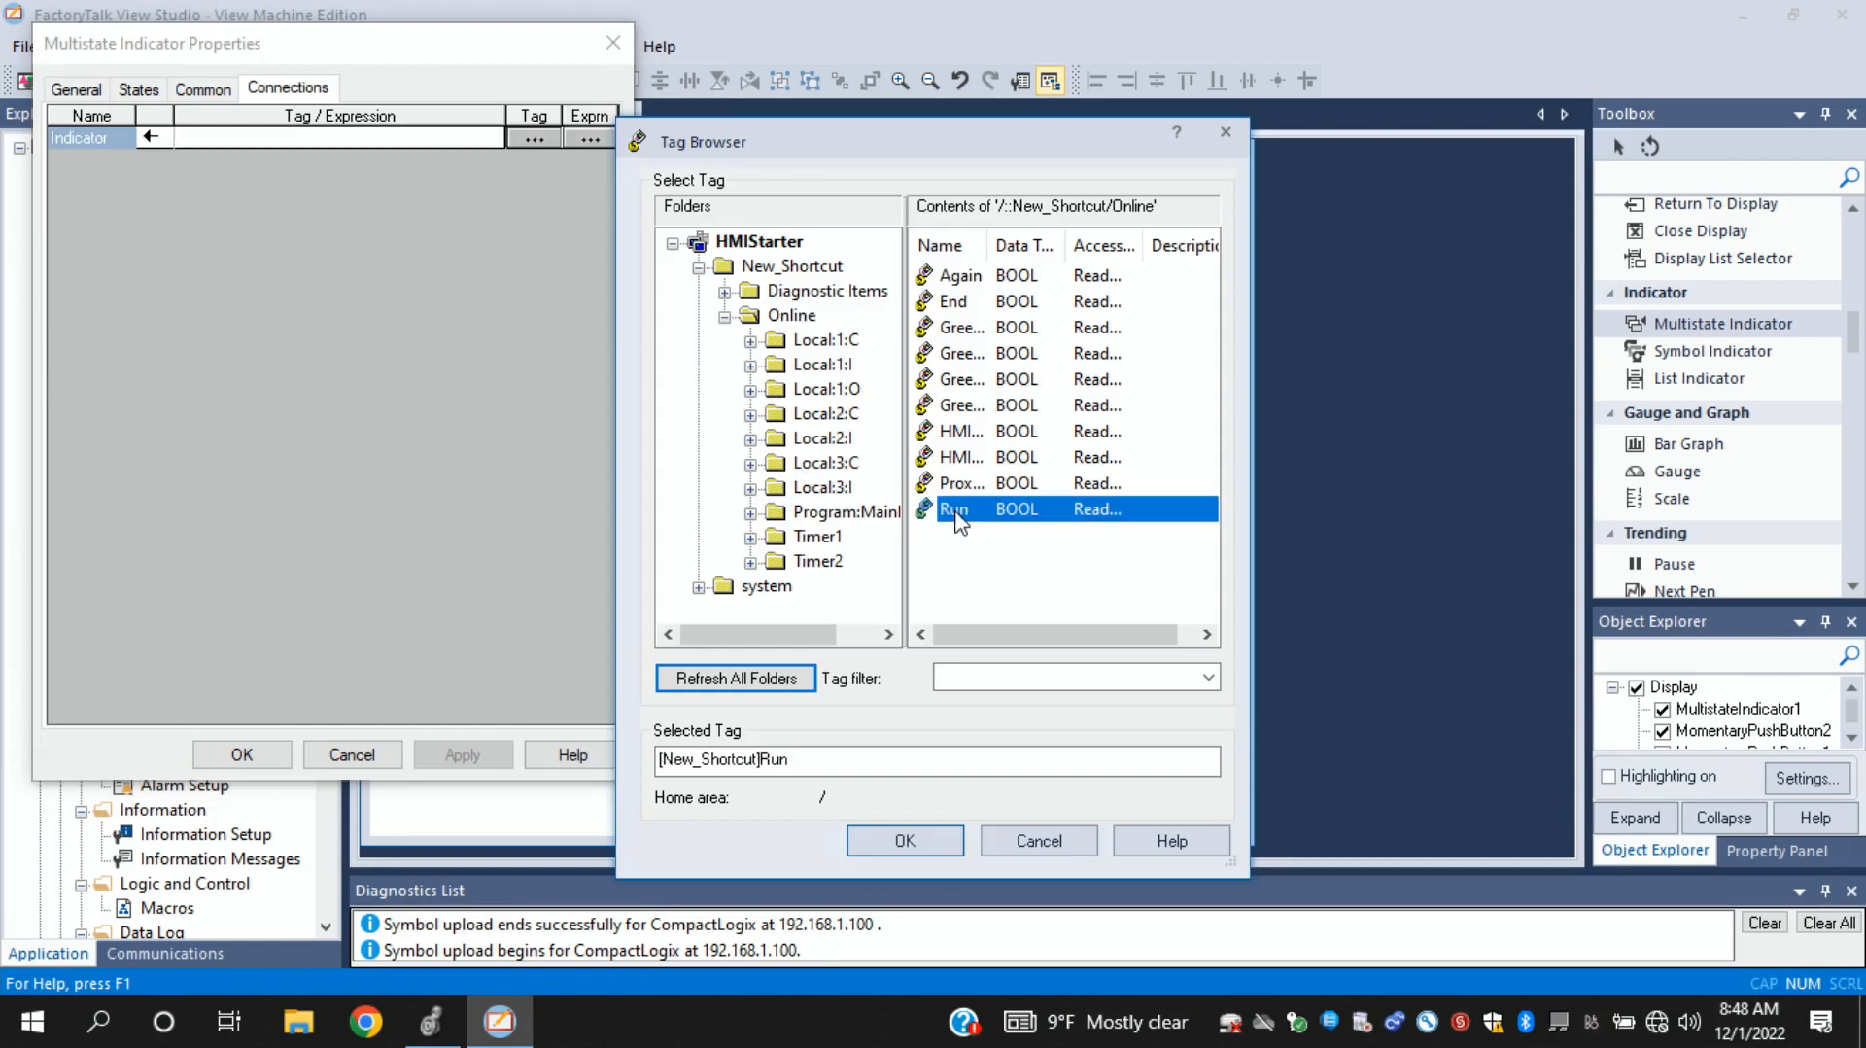
click(905, 841)
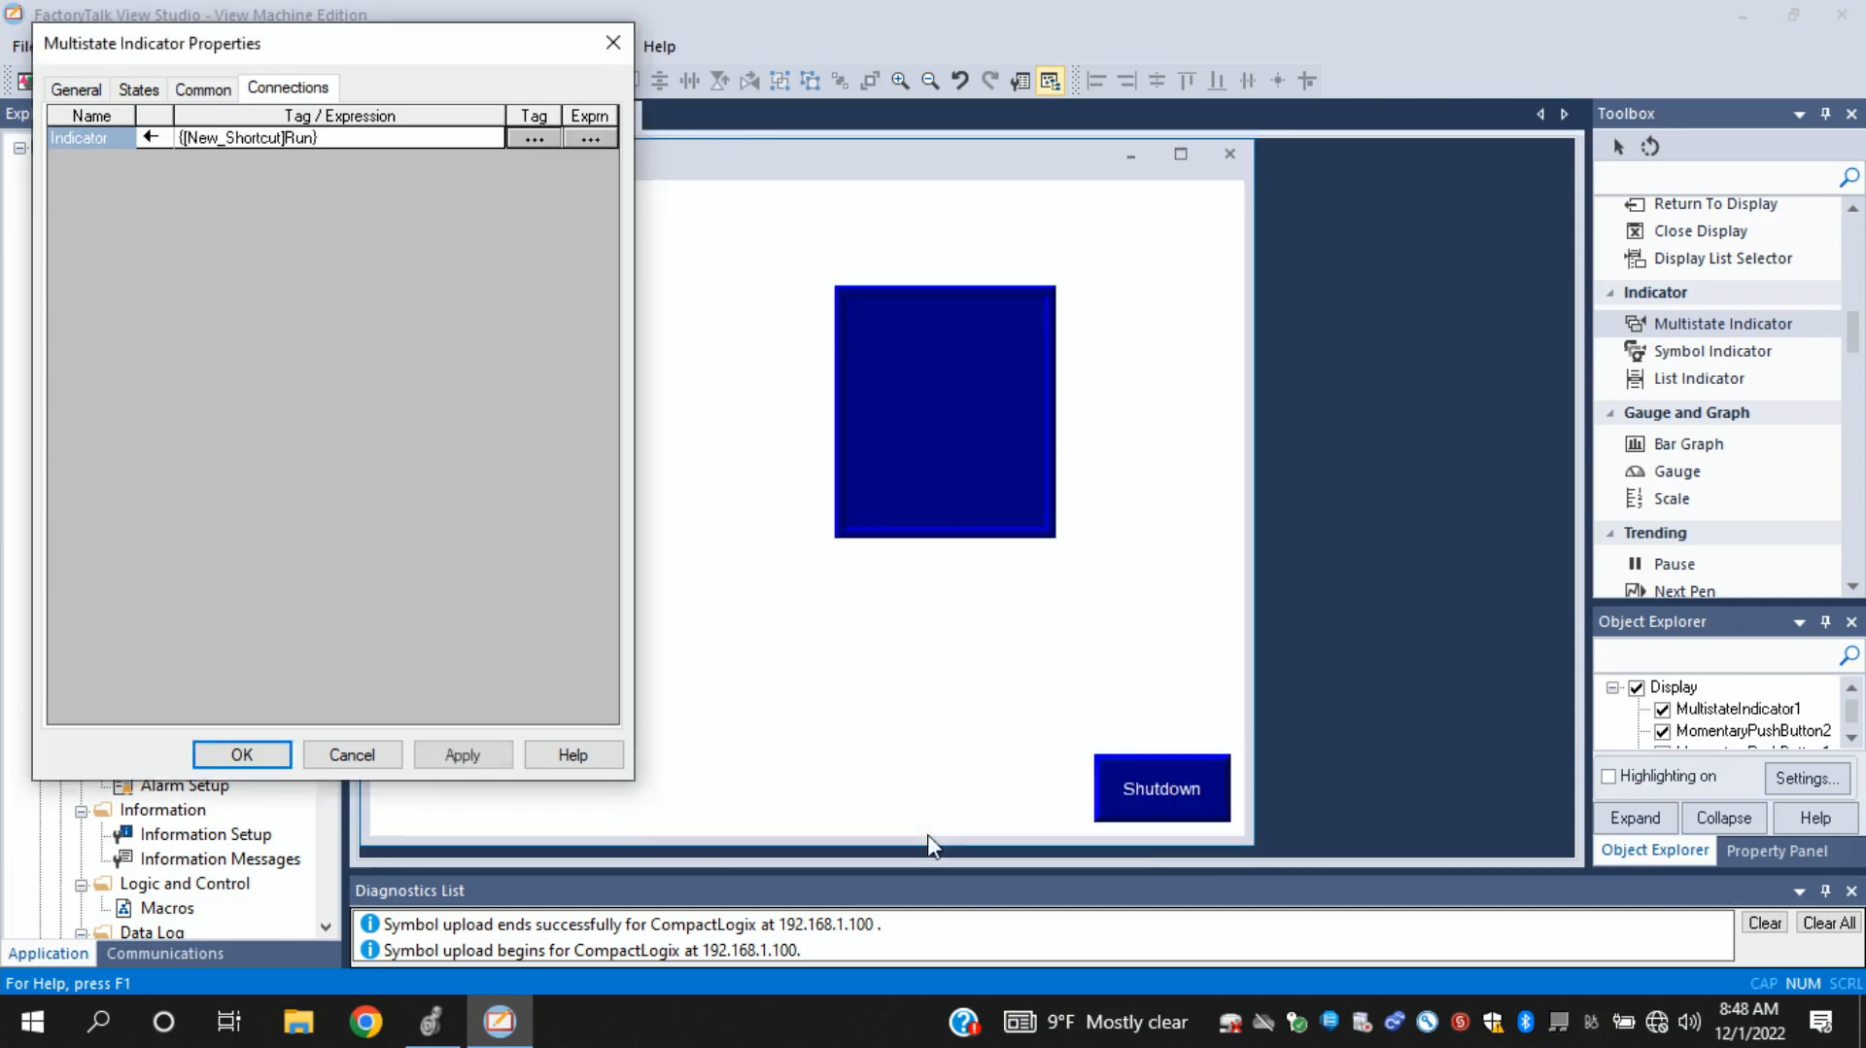
- Delete State3 and State2 from the multistate indicator, keeping only State0, State1 and Error
click(58, 90)
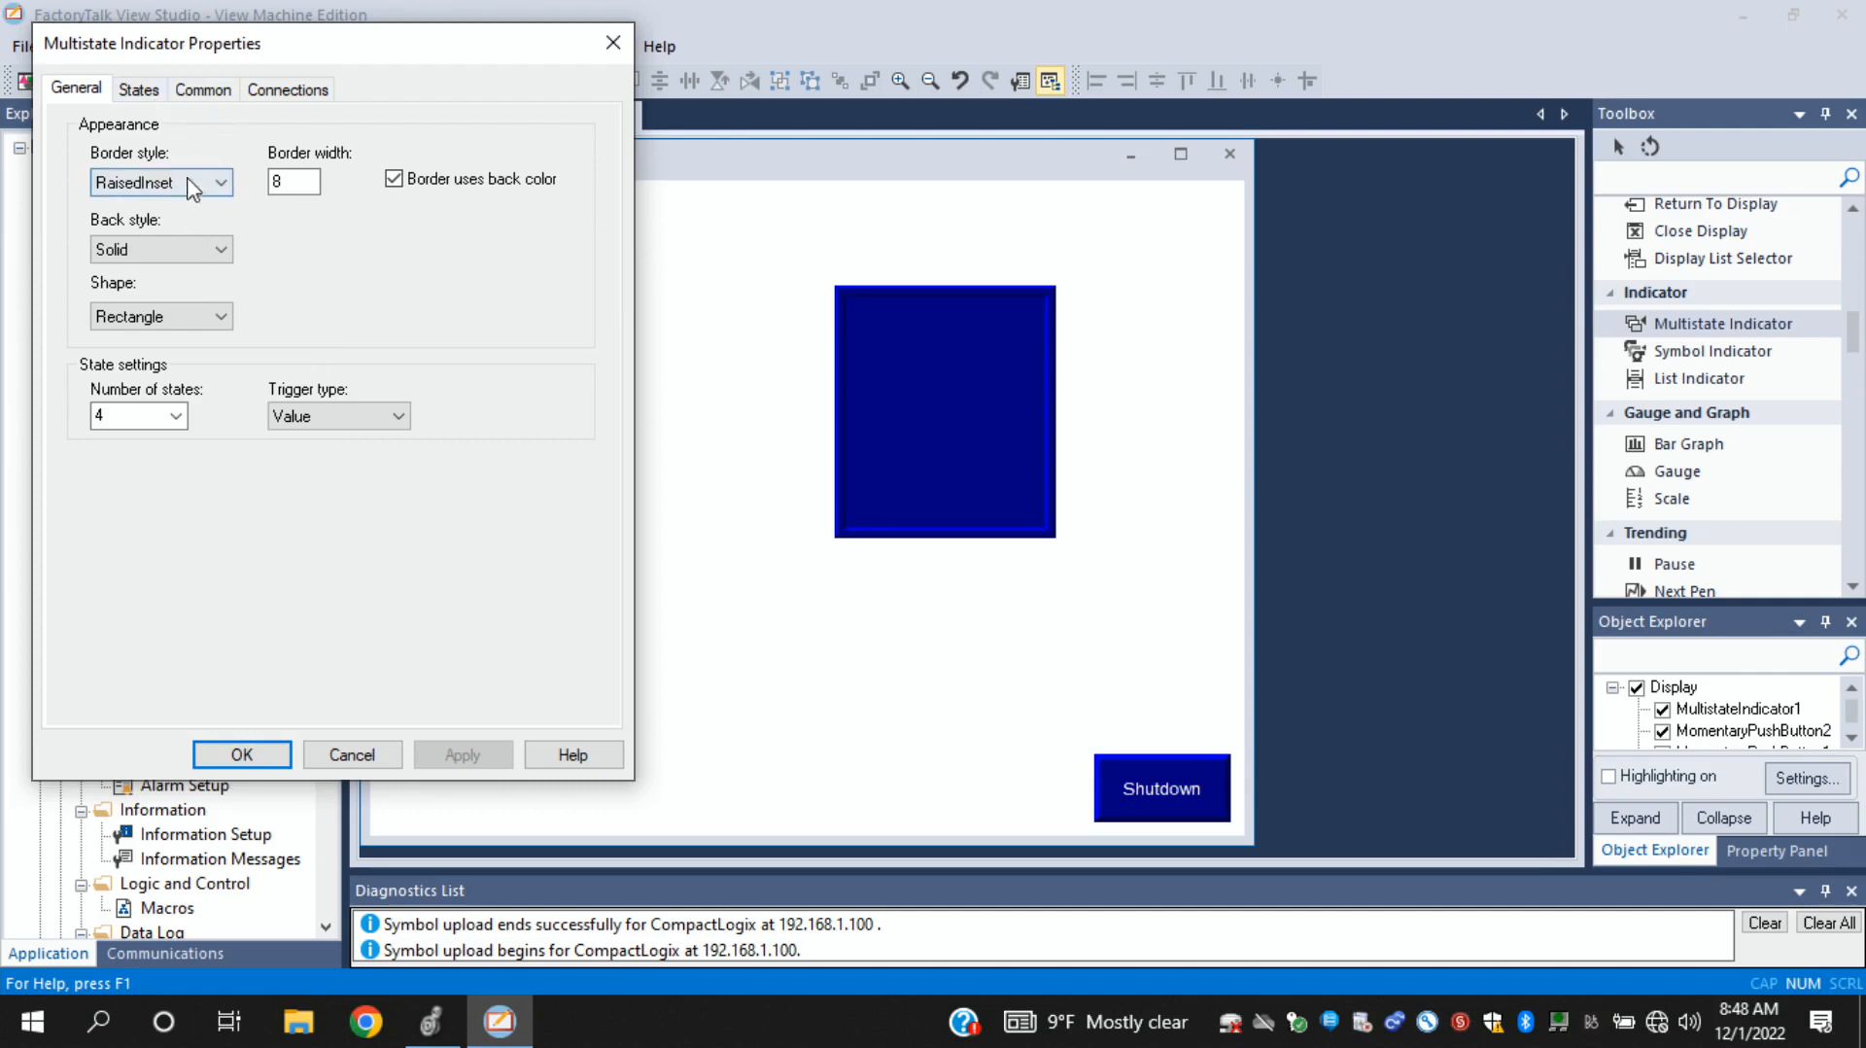
click(138, 90)
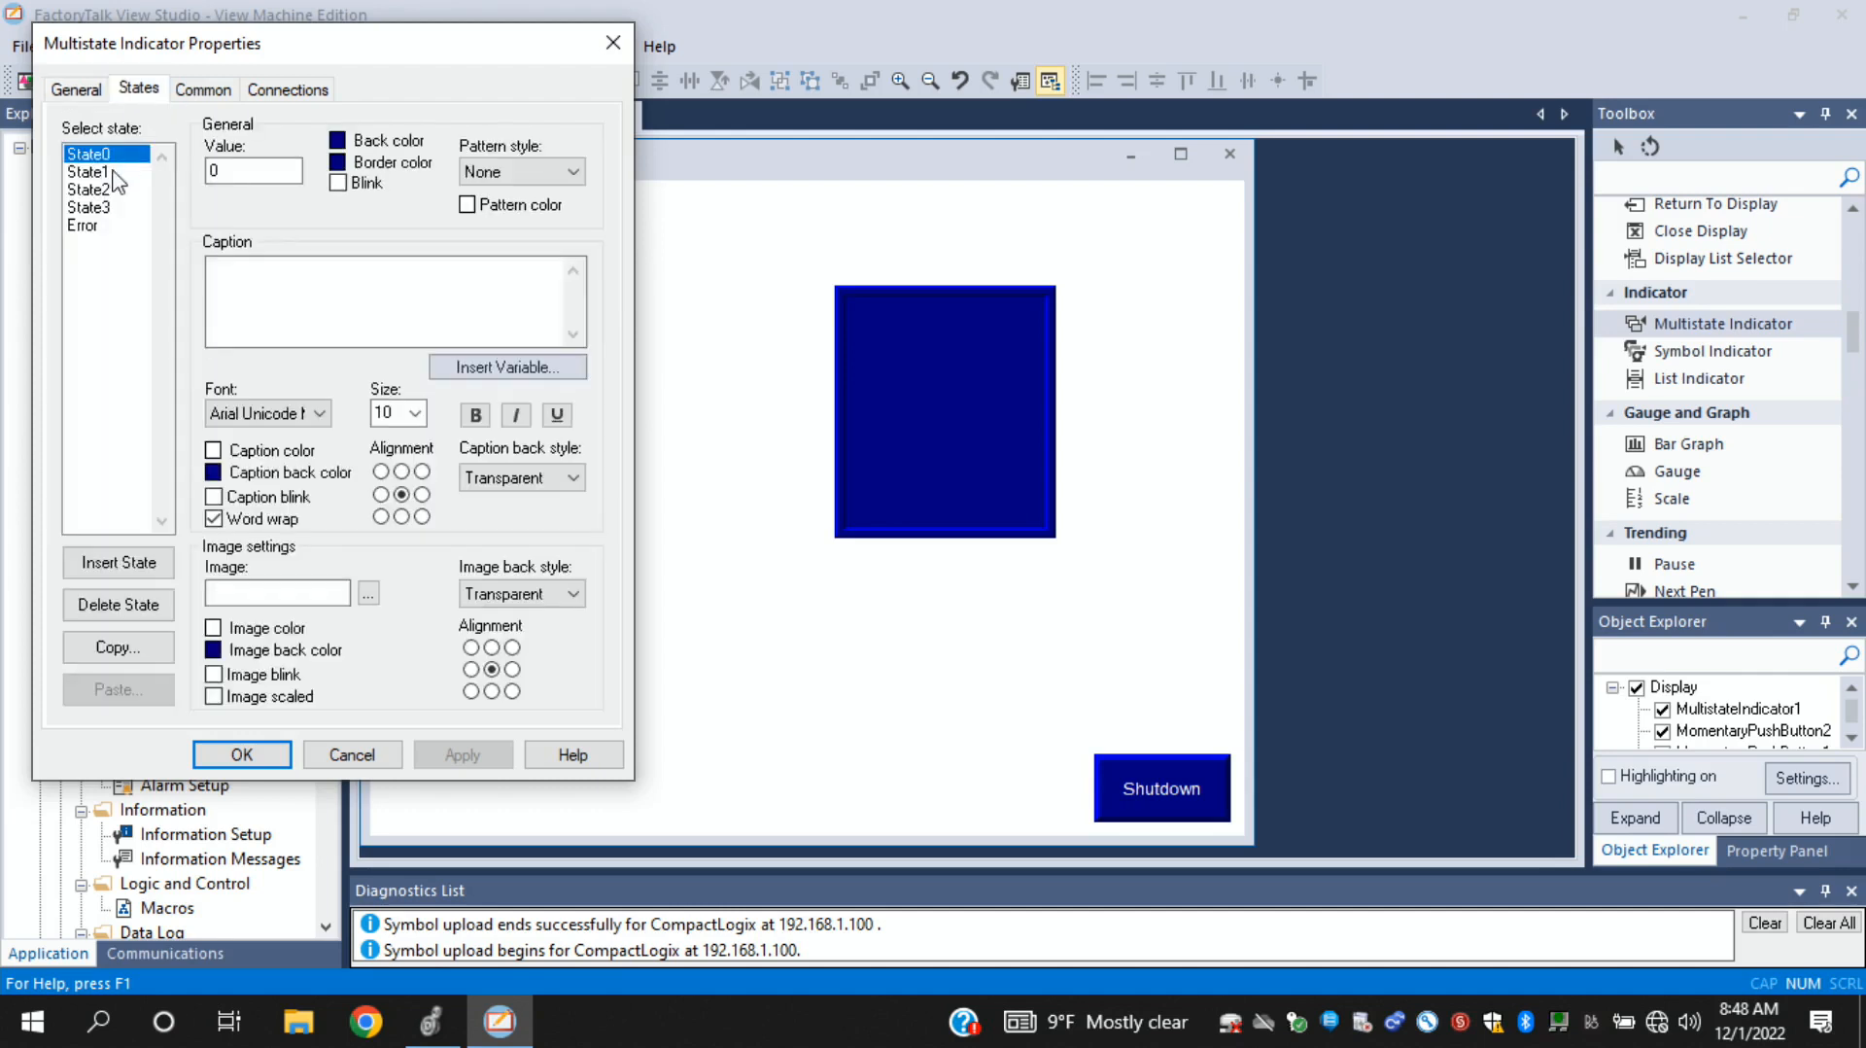
click(103, 208)
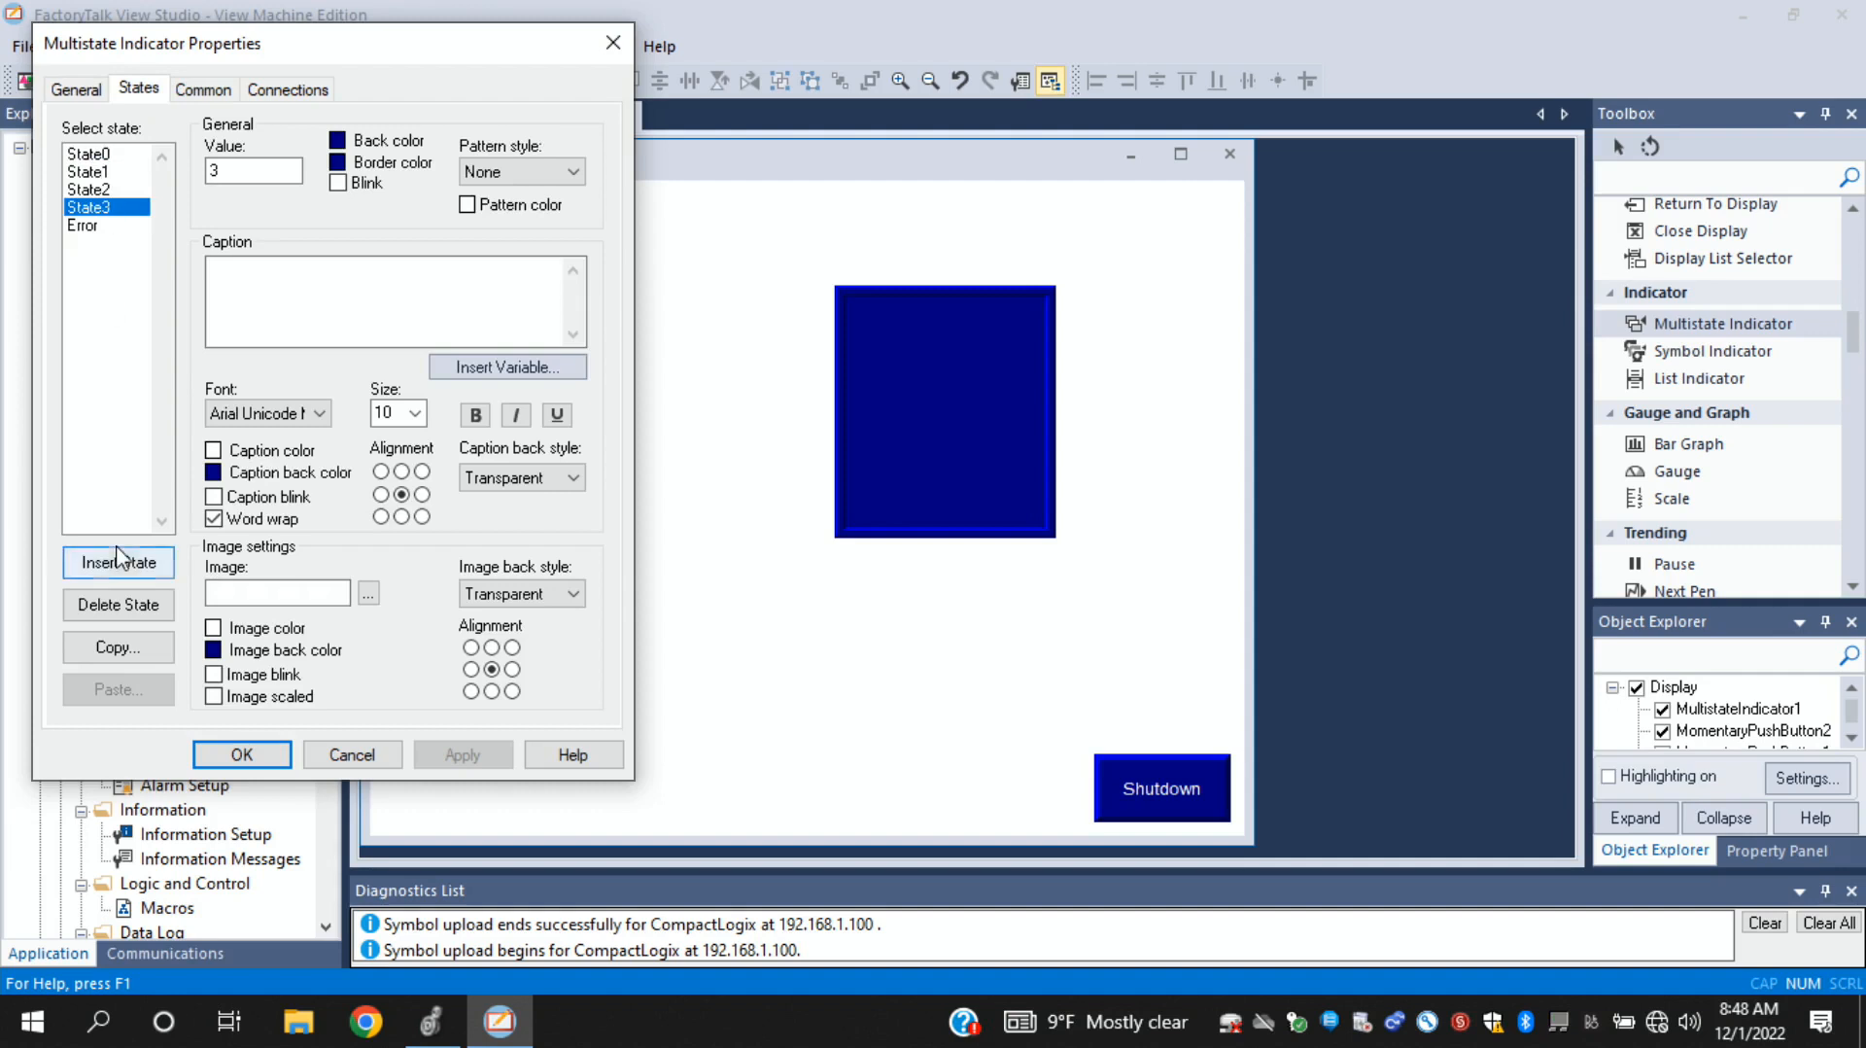
click(132, 609)
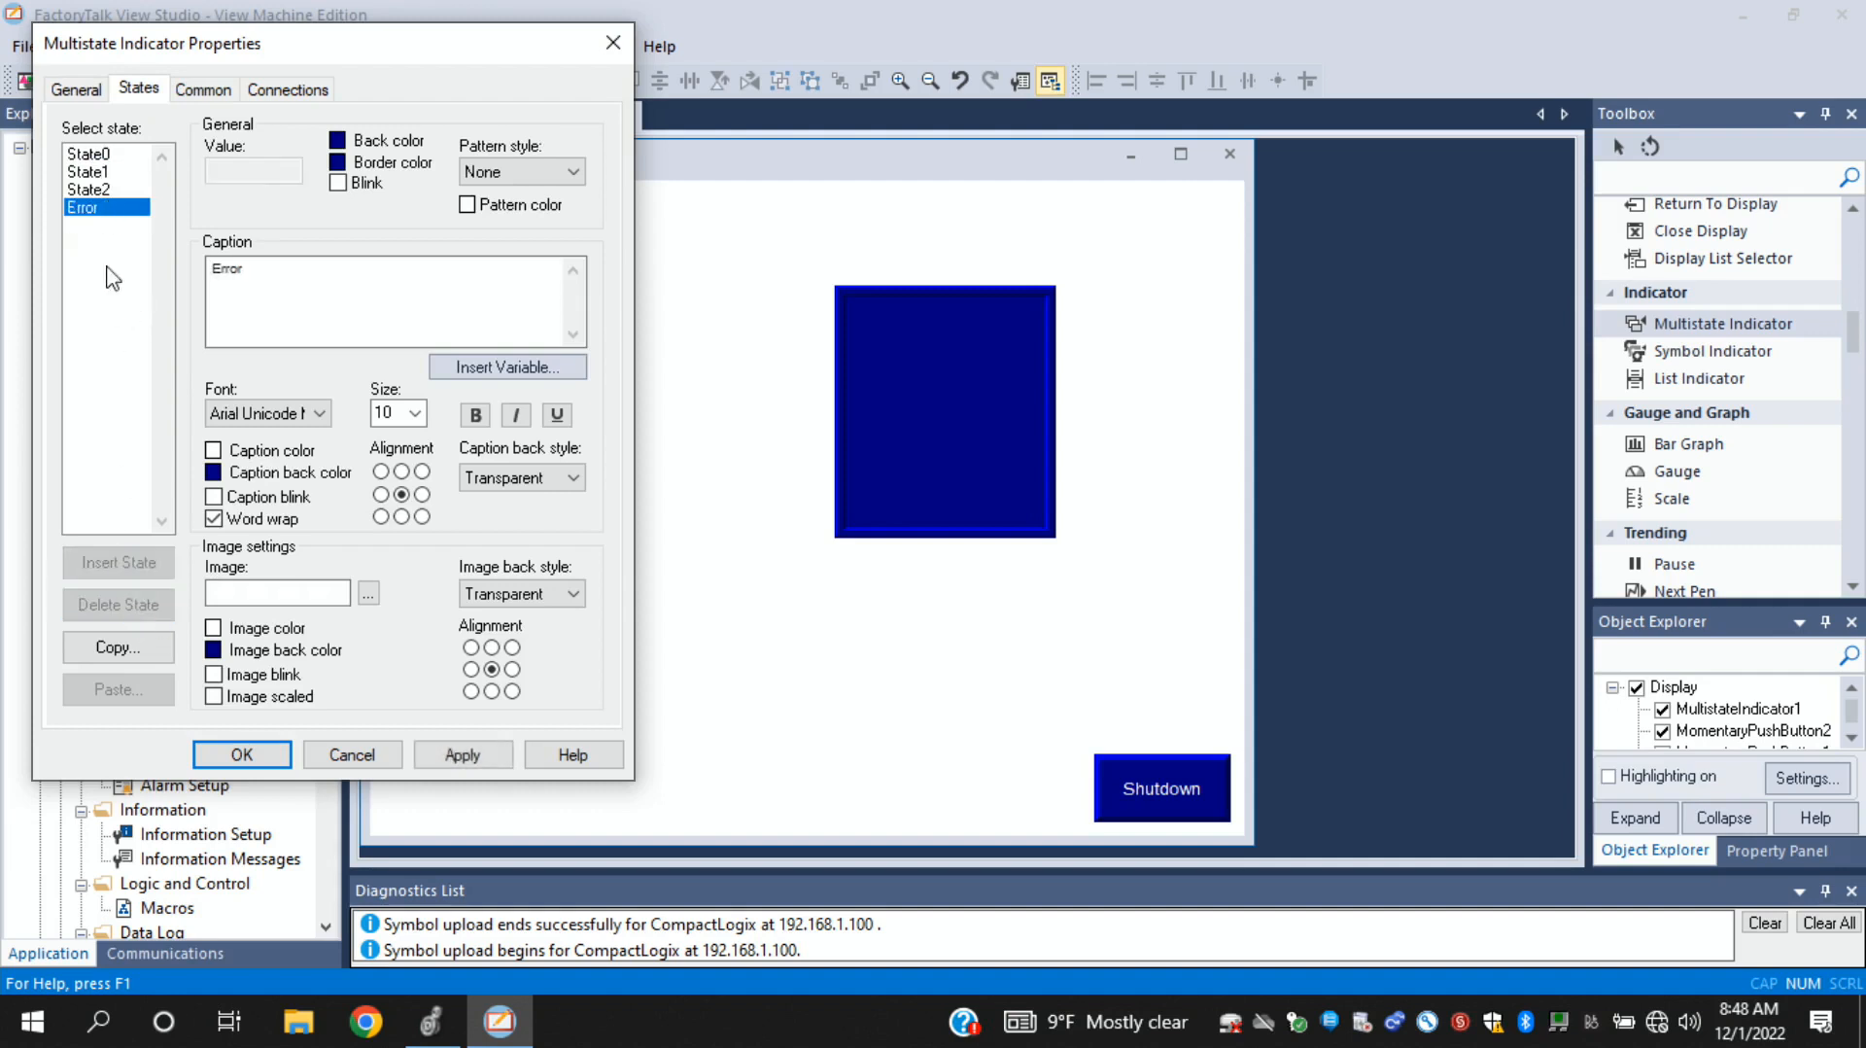
click(97, 190)
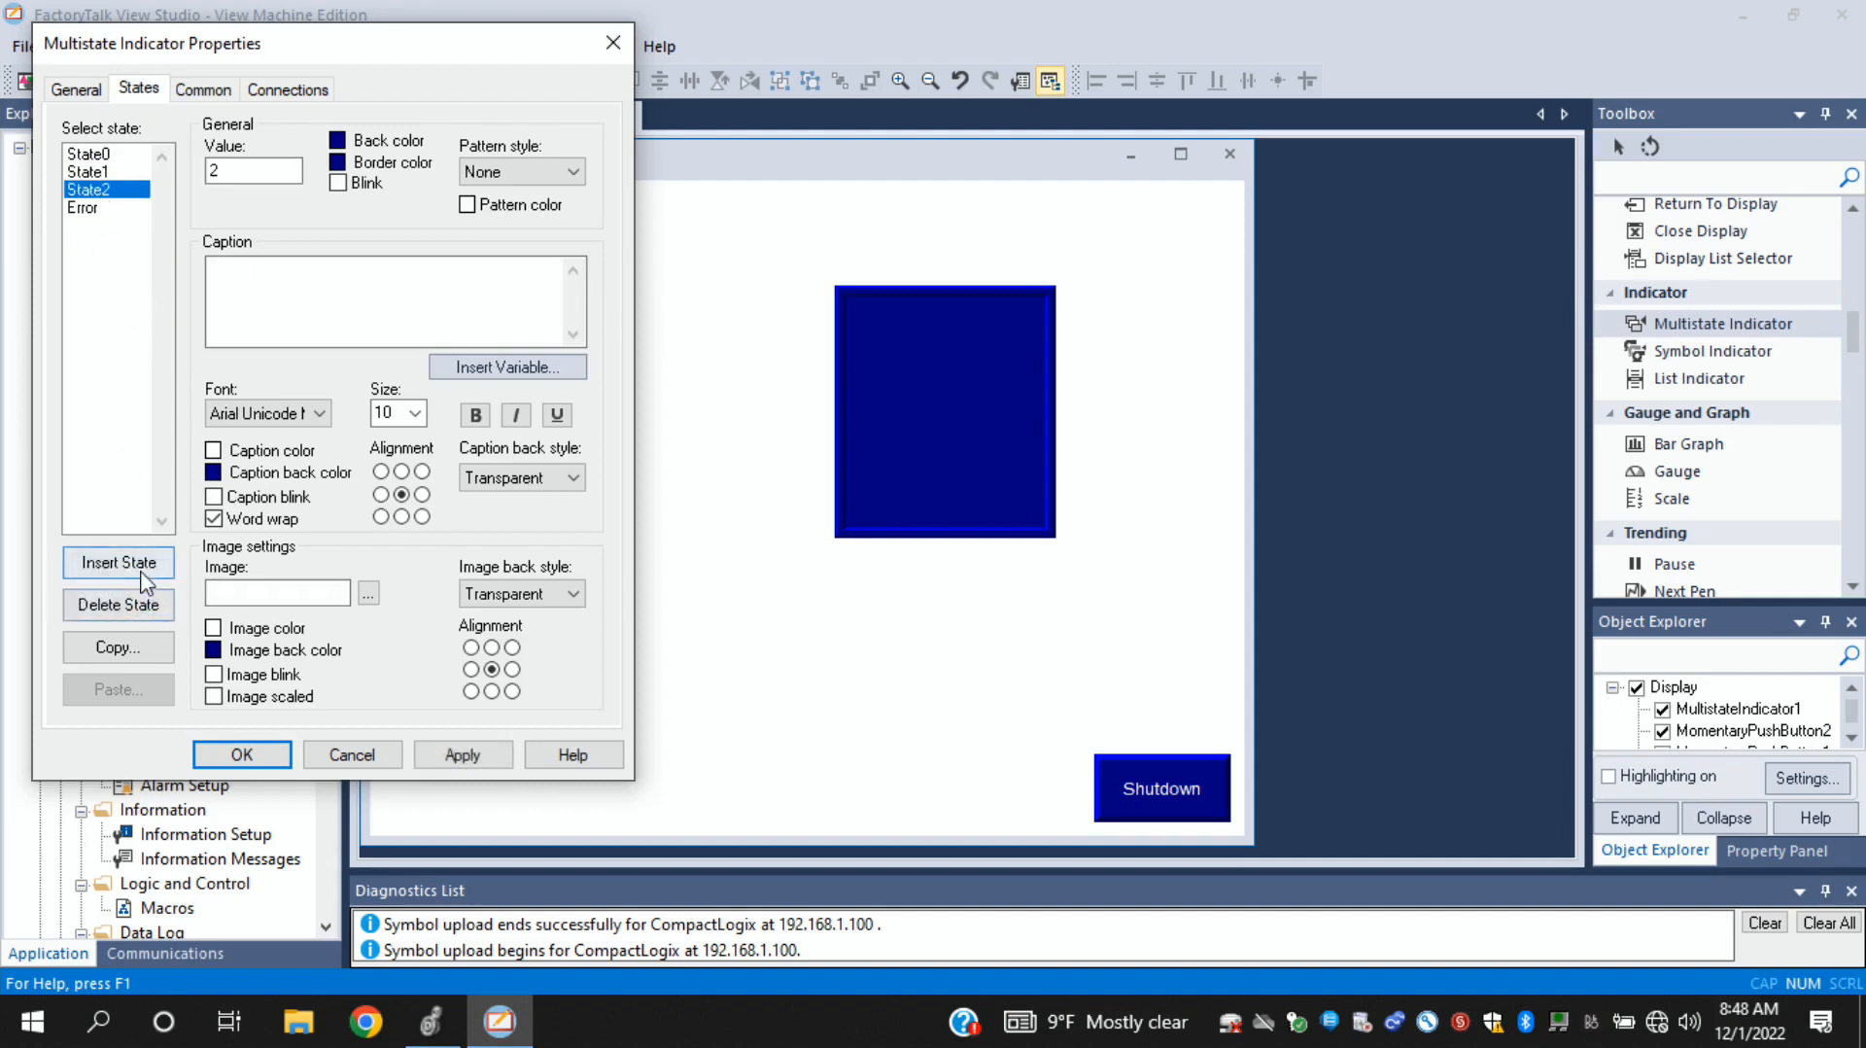
click(123, 606)
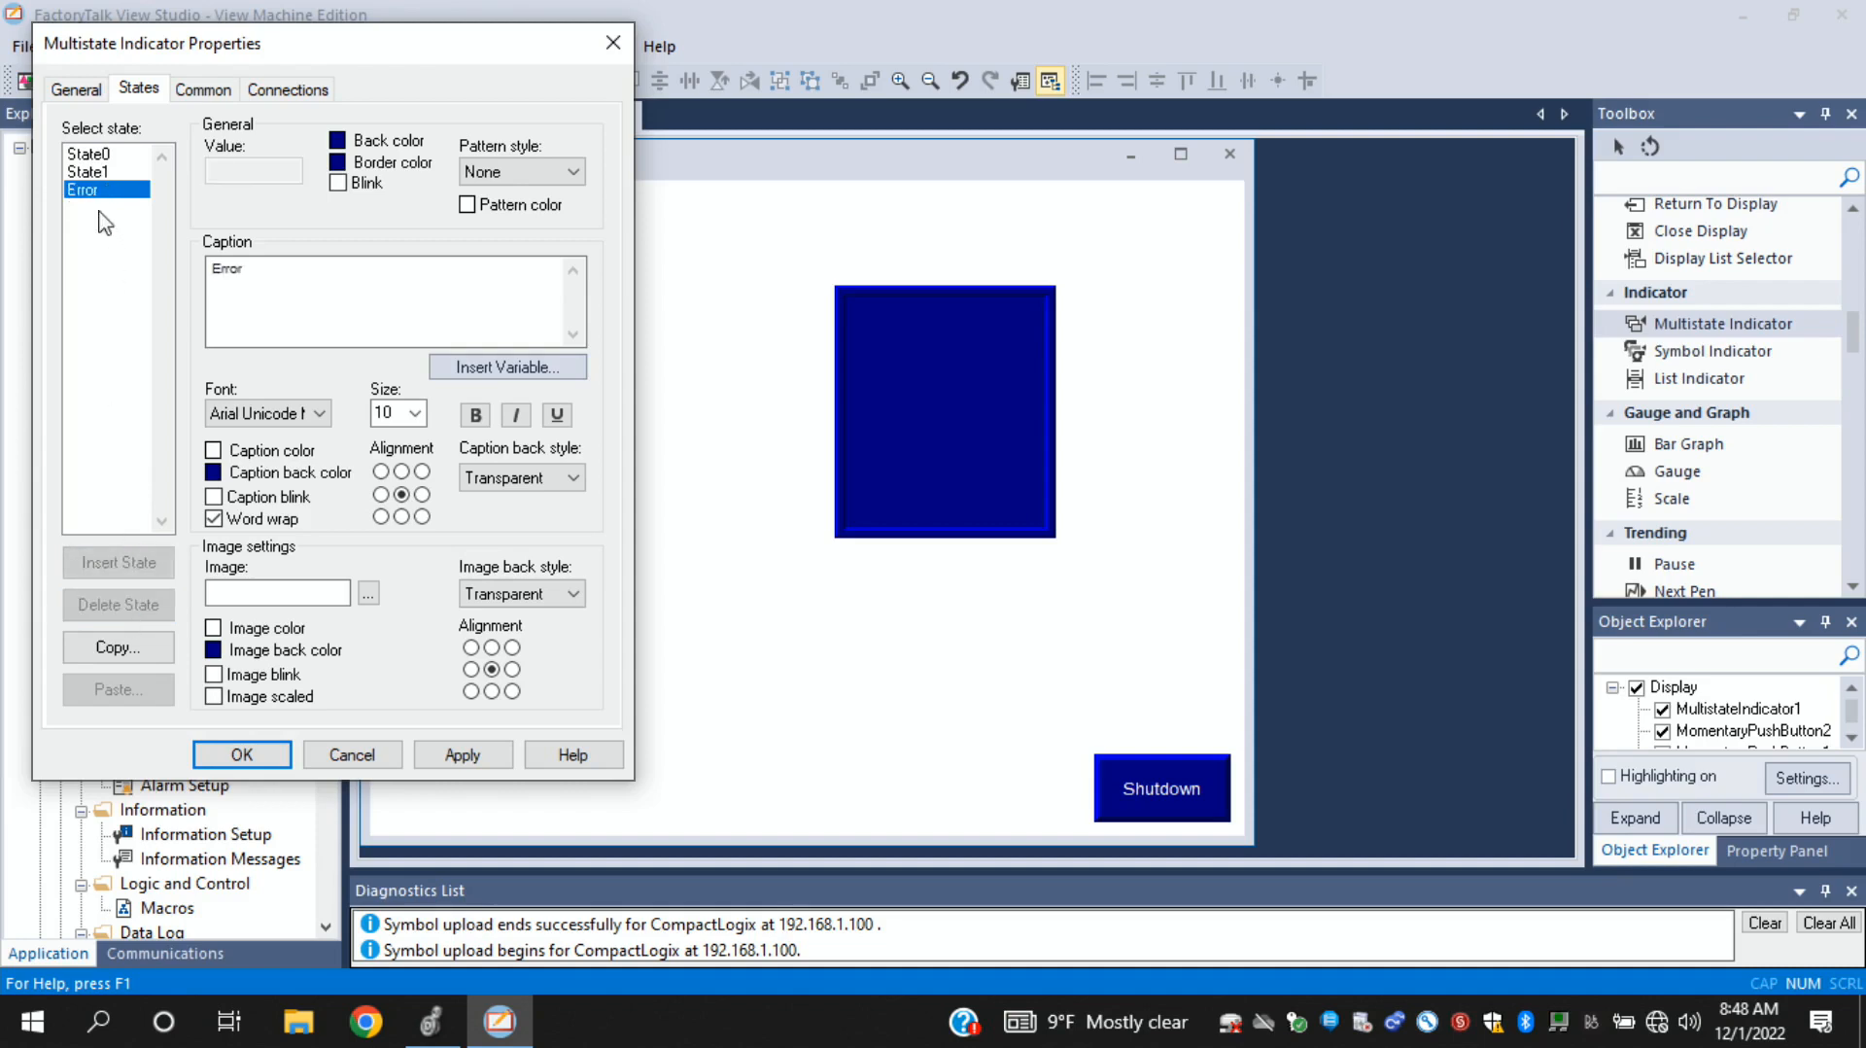
- Set the multistate indicator's State0 back color to green
click(119, 156)
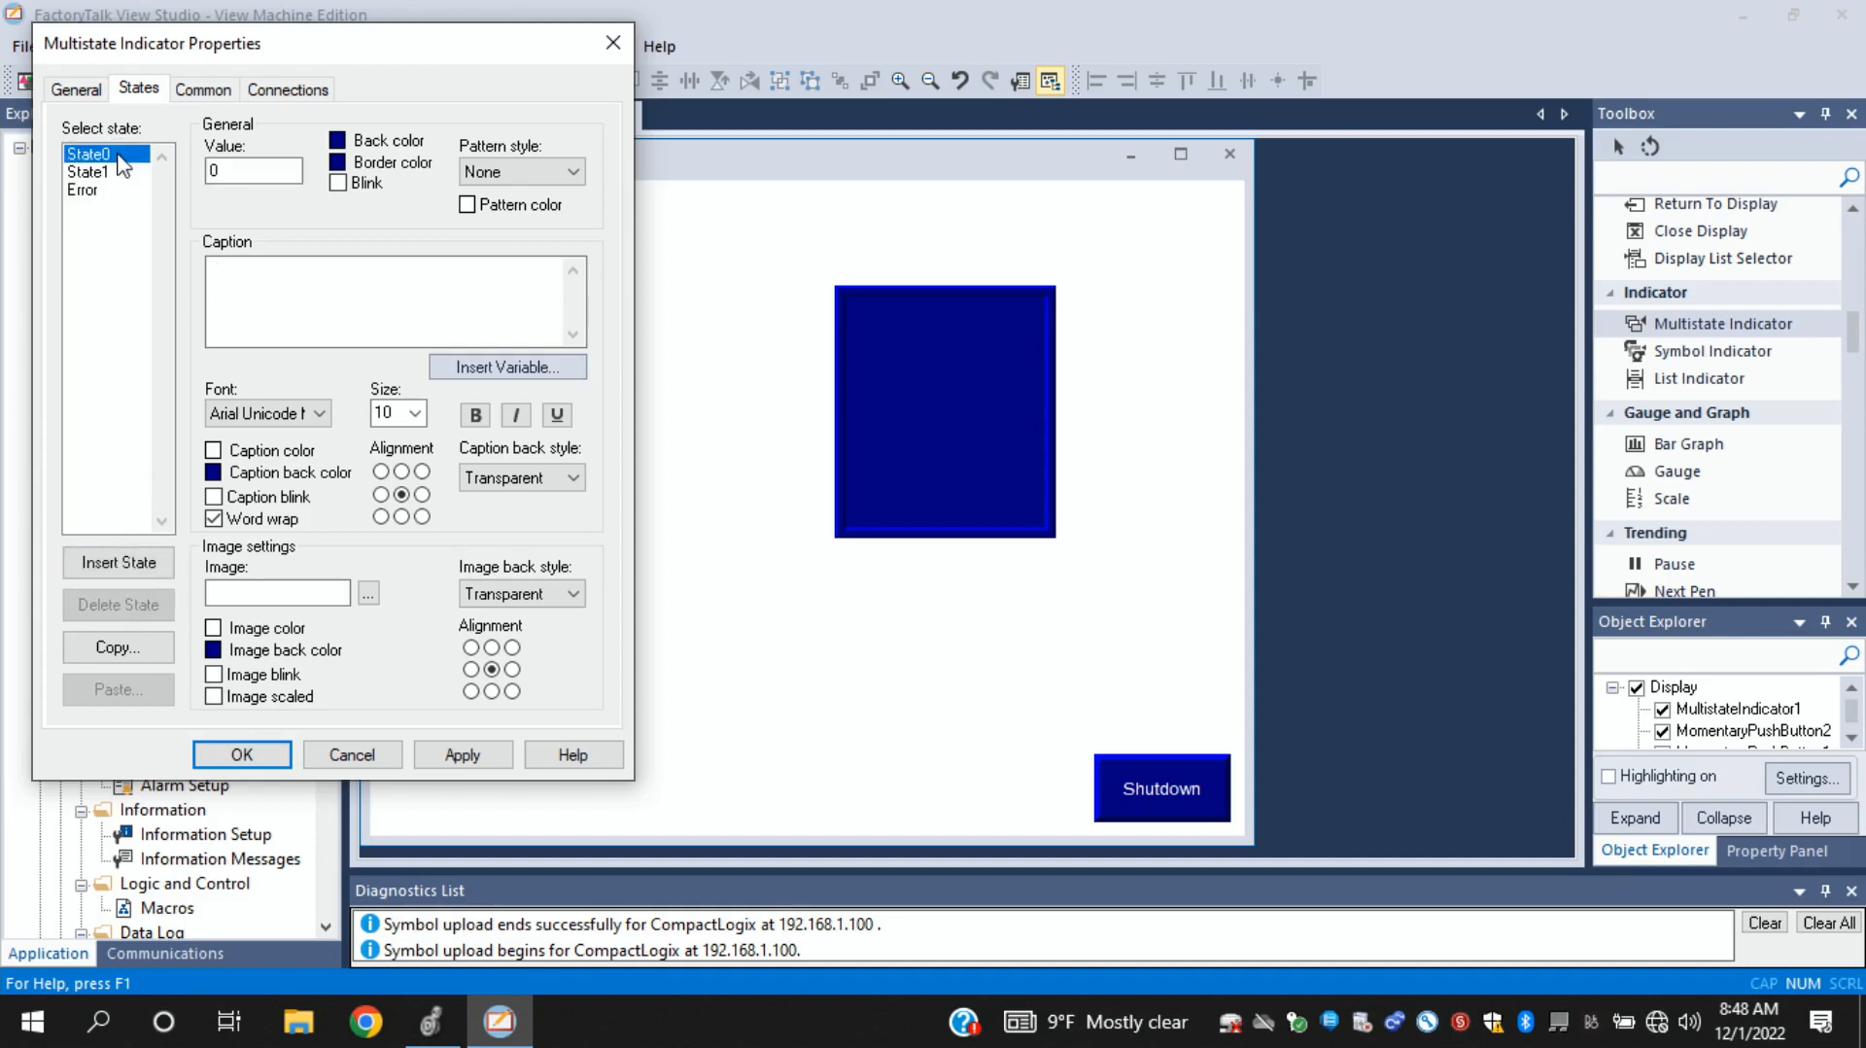
click(339, 142)
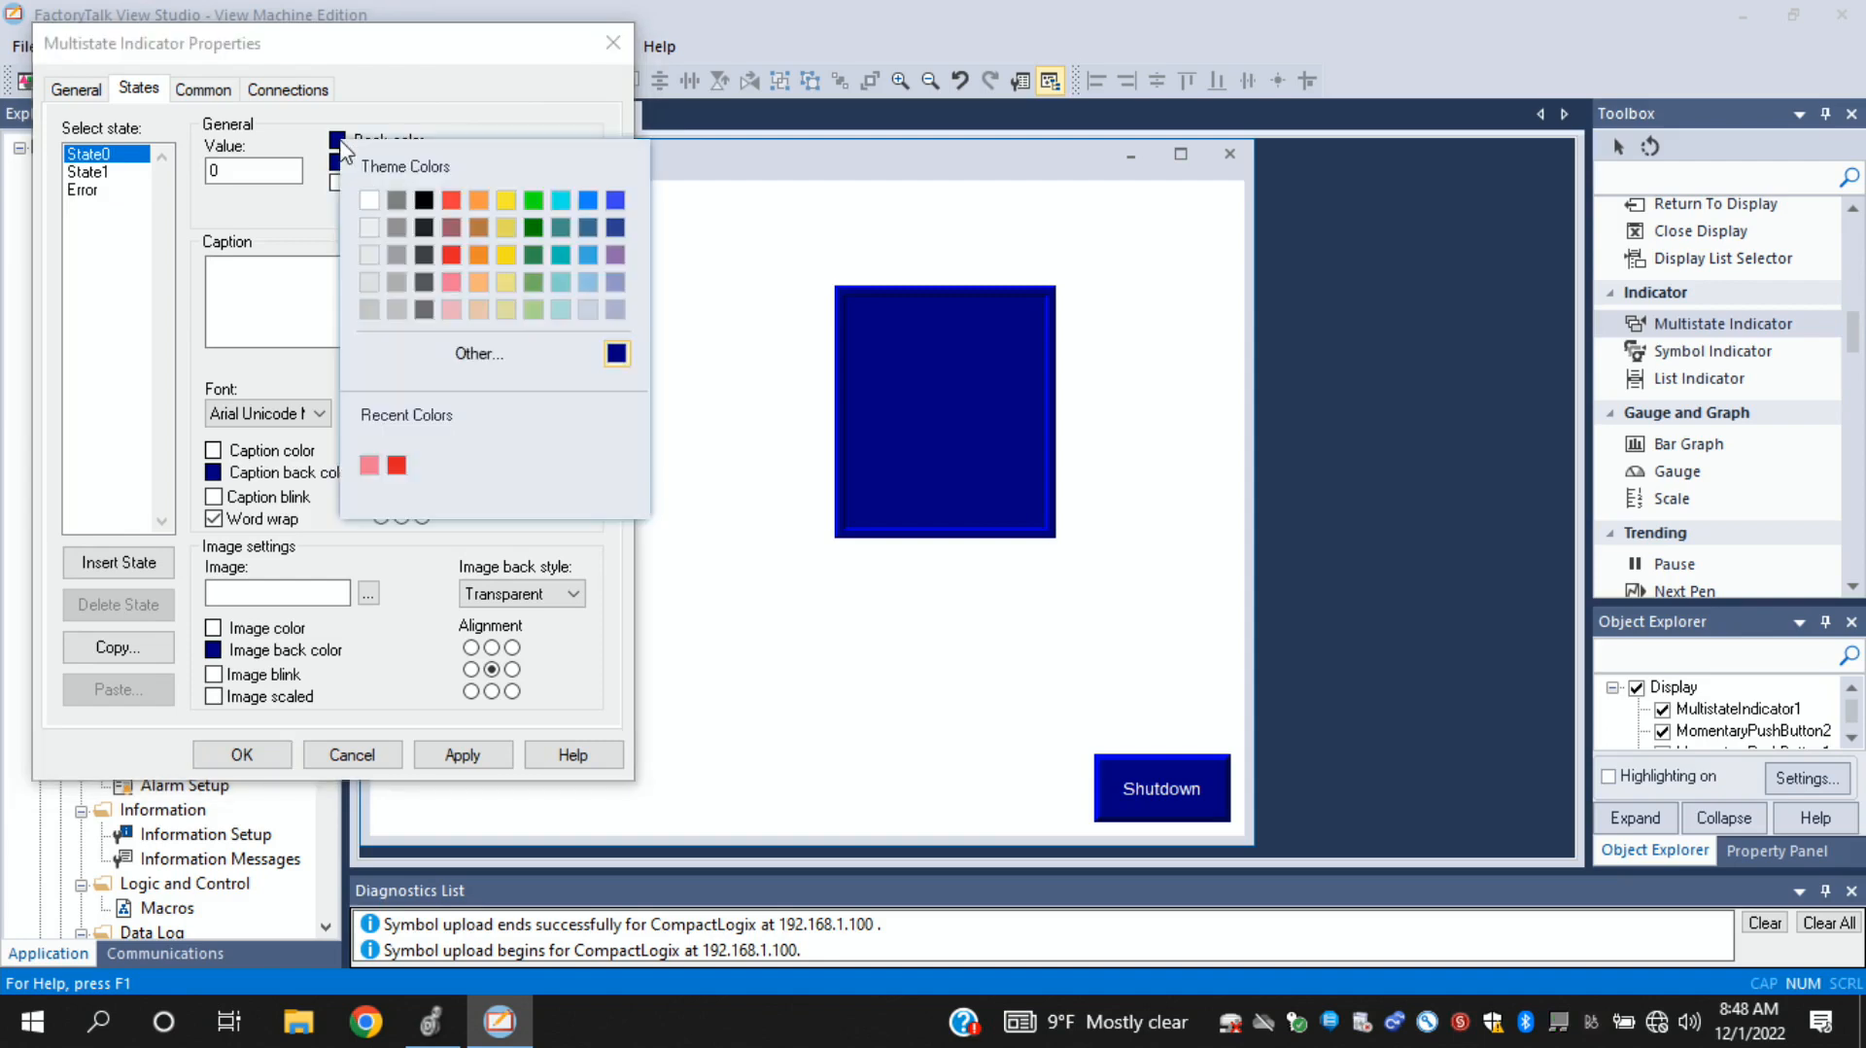
click(532, 199)
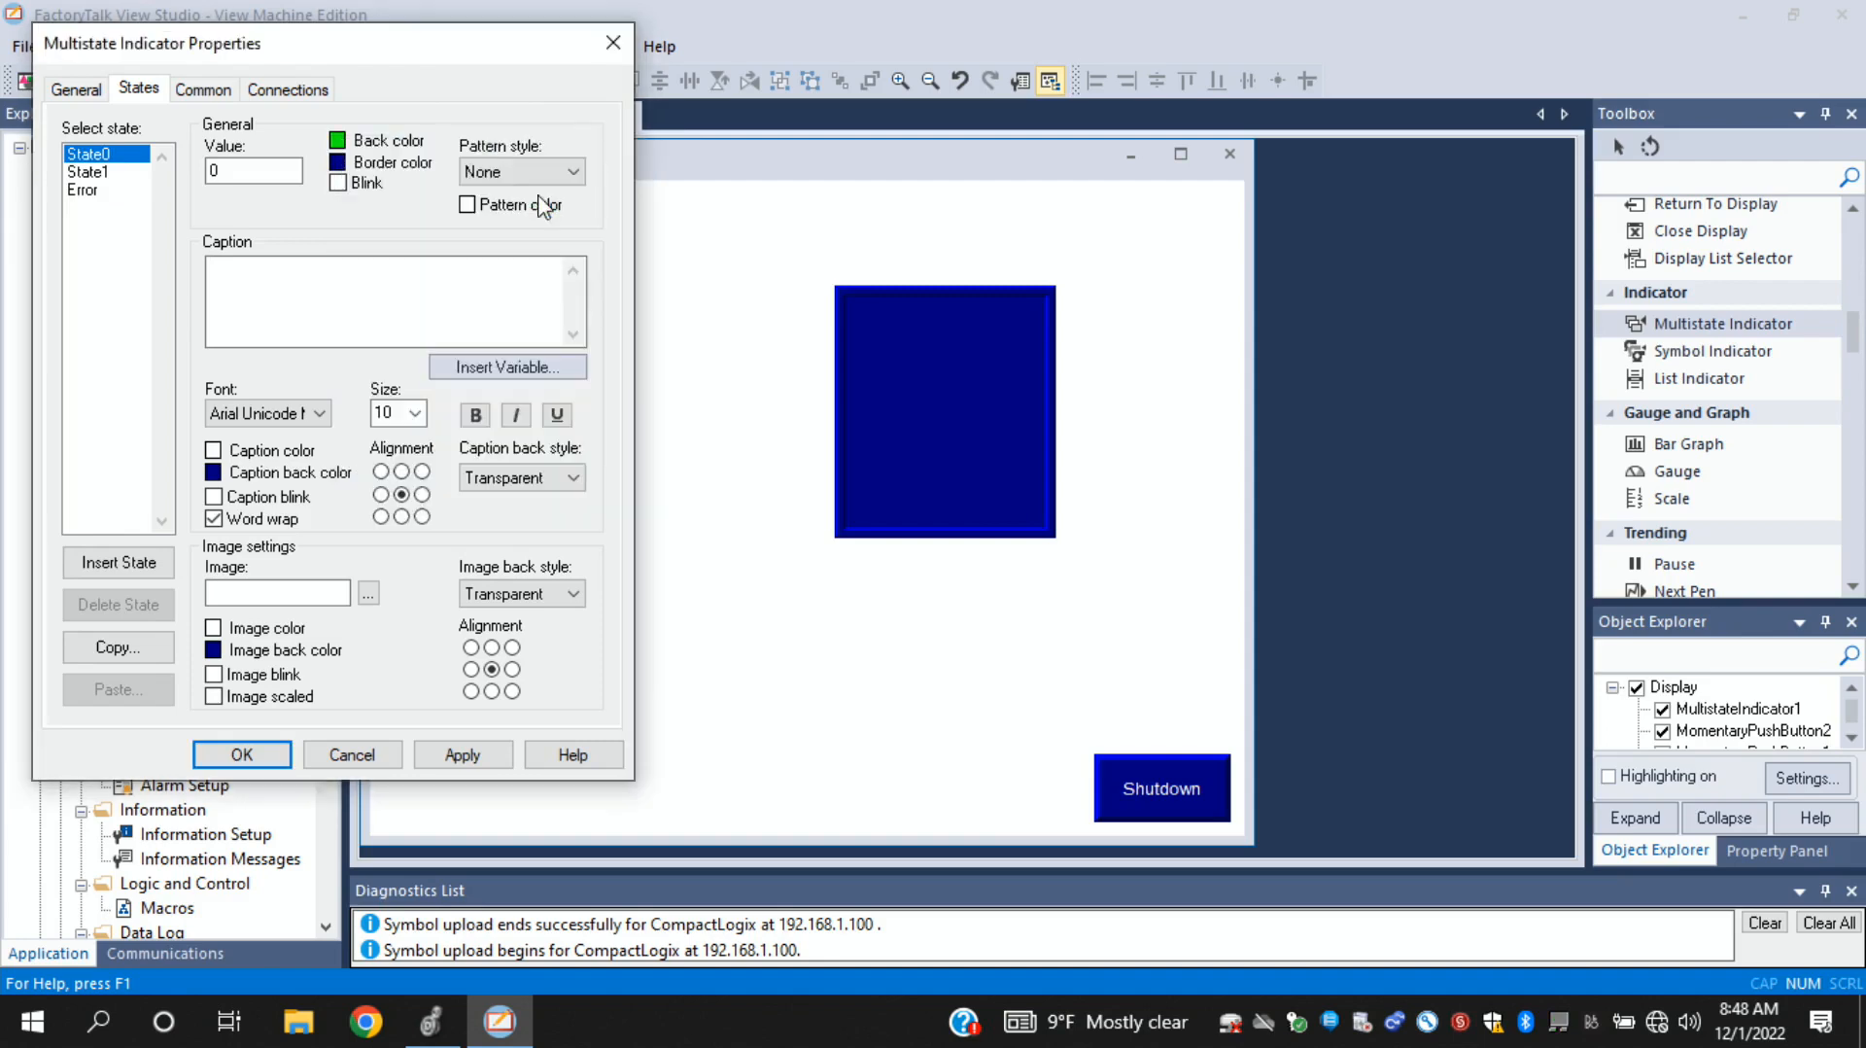
click(97, 173)
- Set the multistate indicator's back color to red for State0 and green for State1
click(106, 156)
click(339, 142)
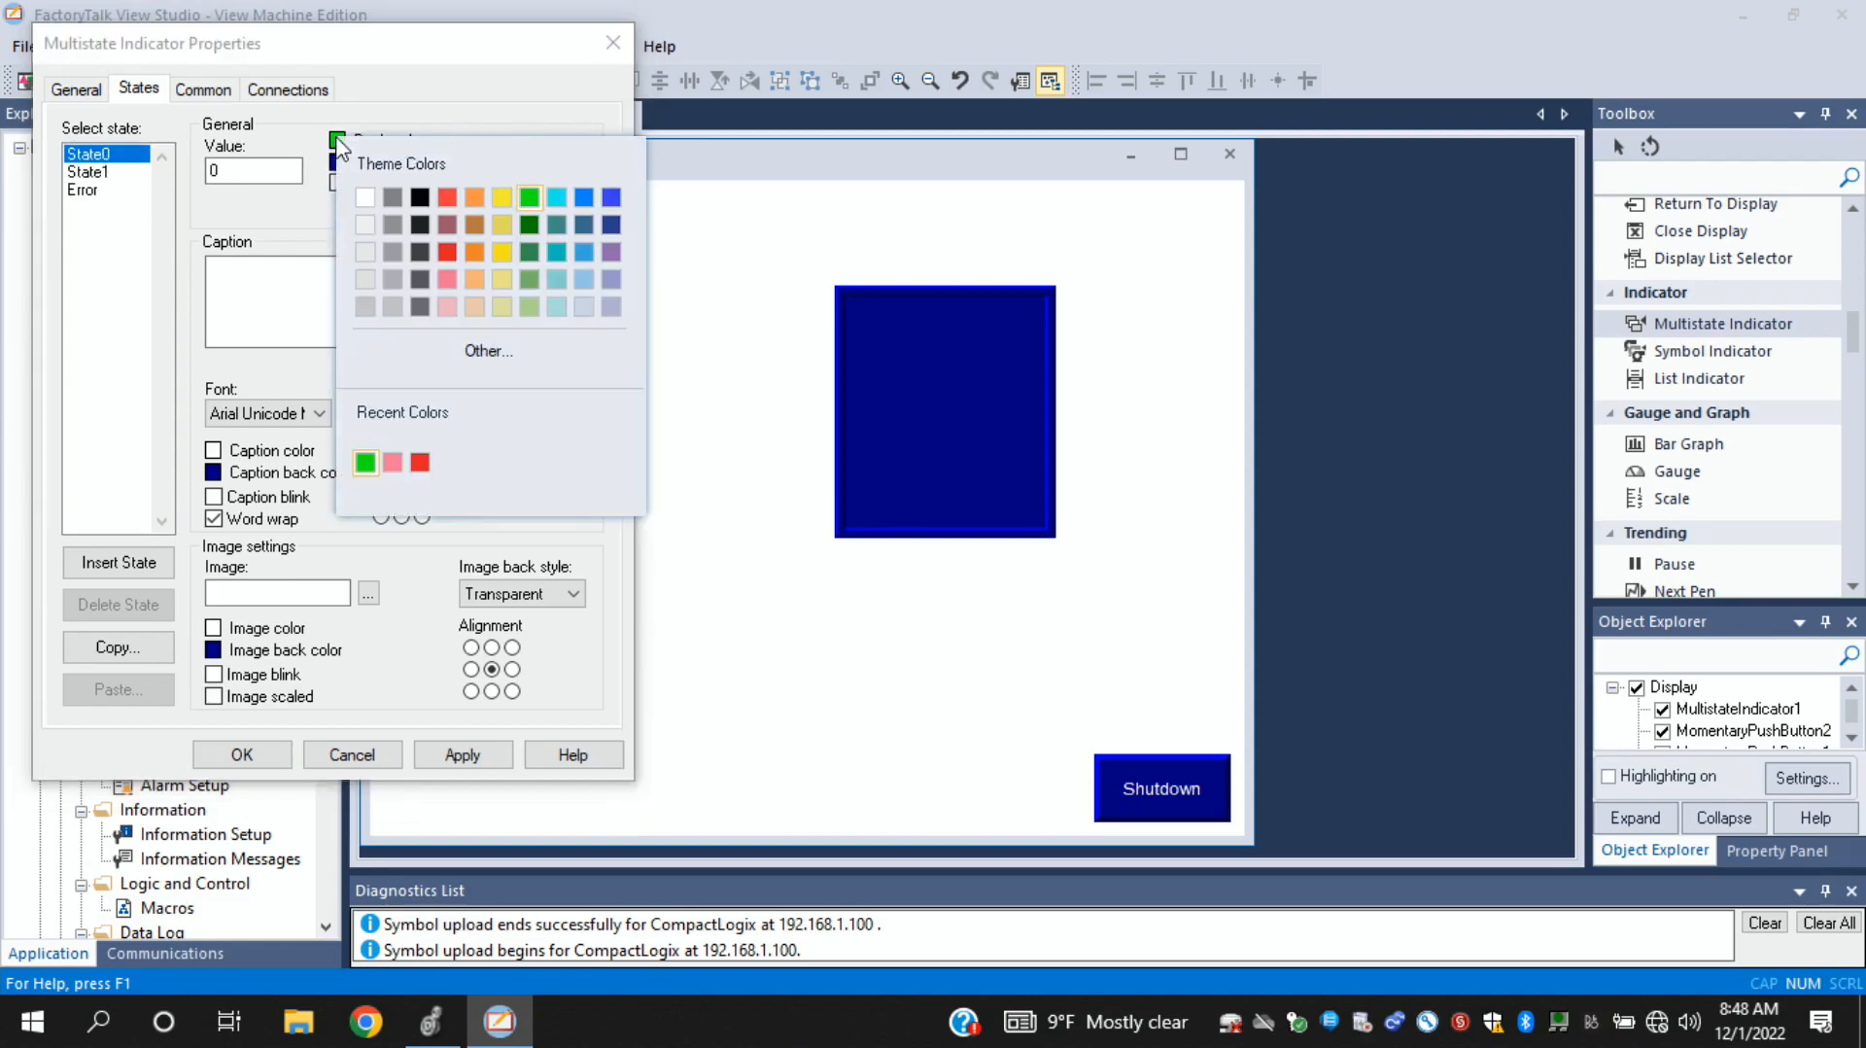
click(446, 196)
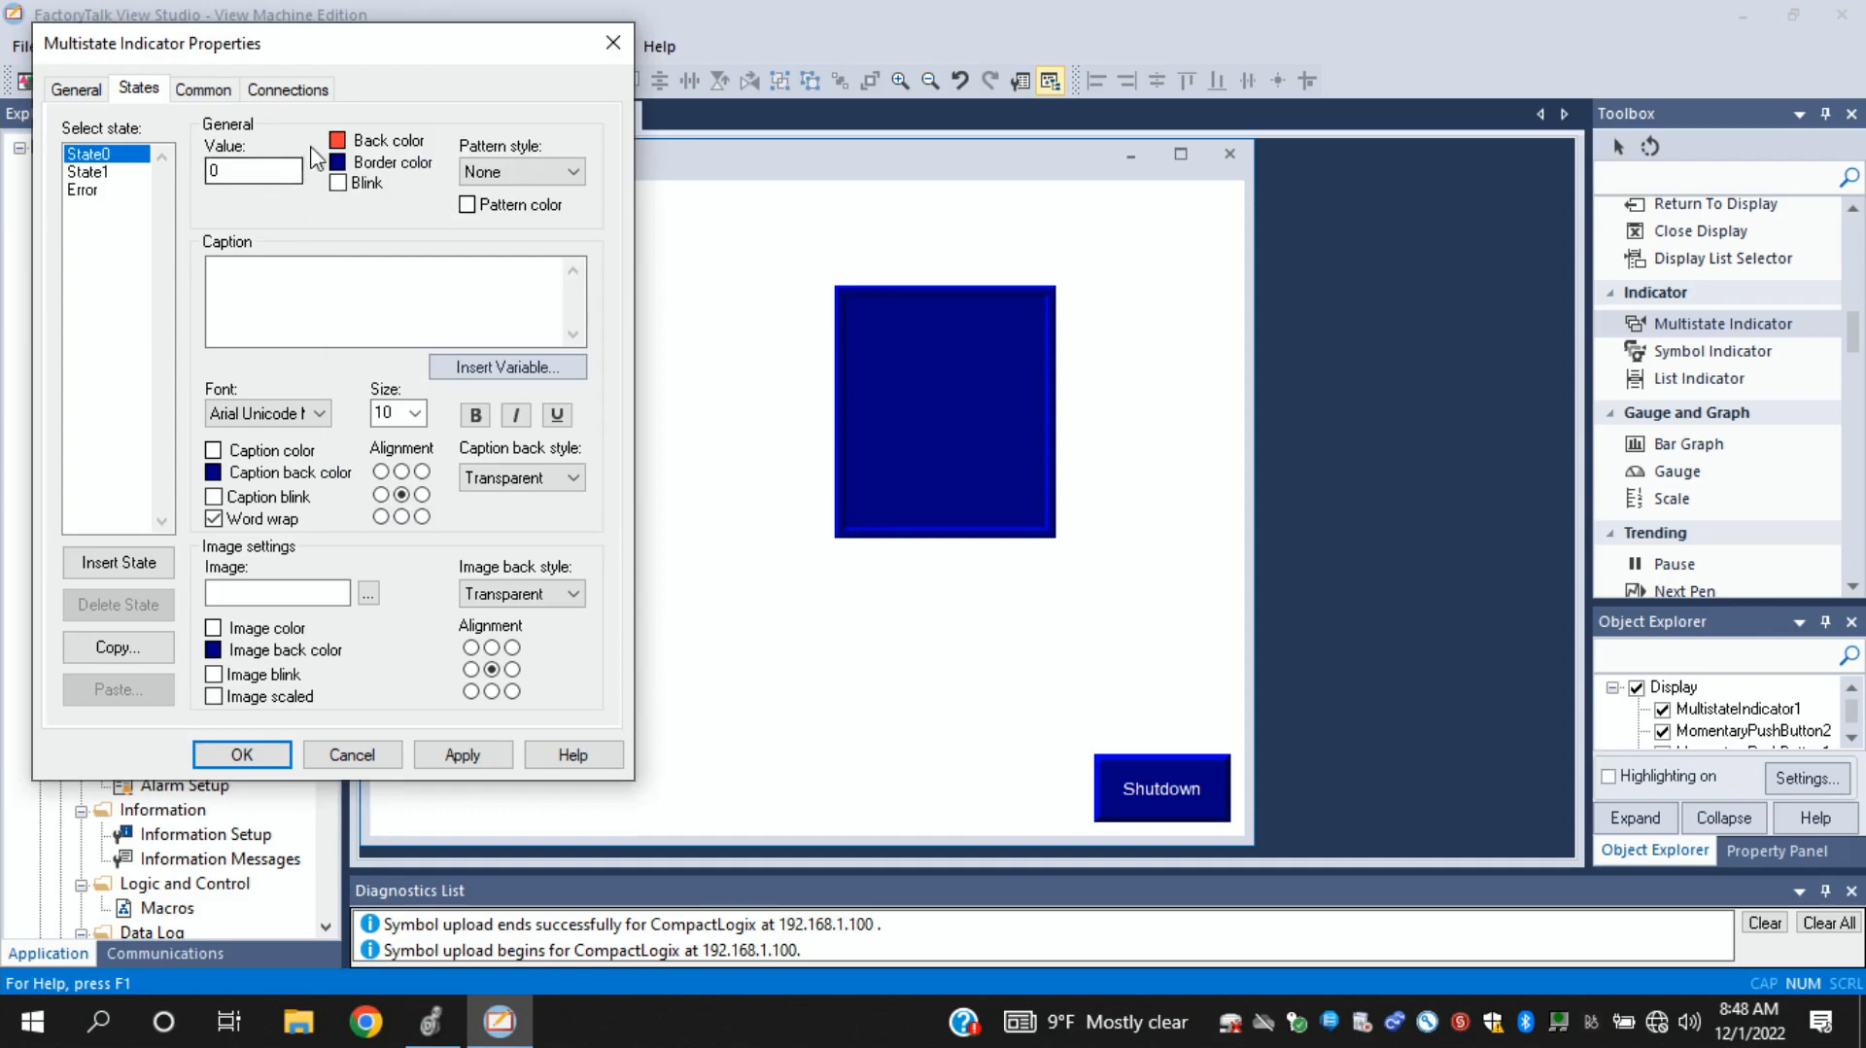
click(87, 172)
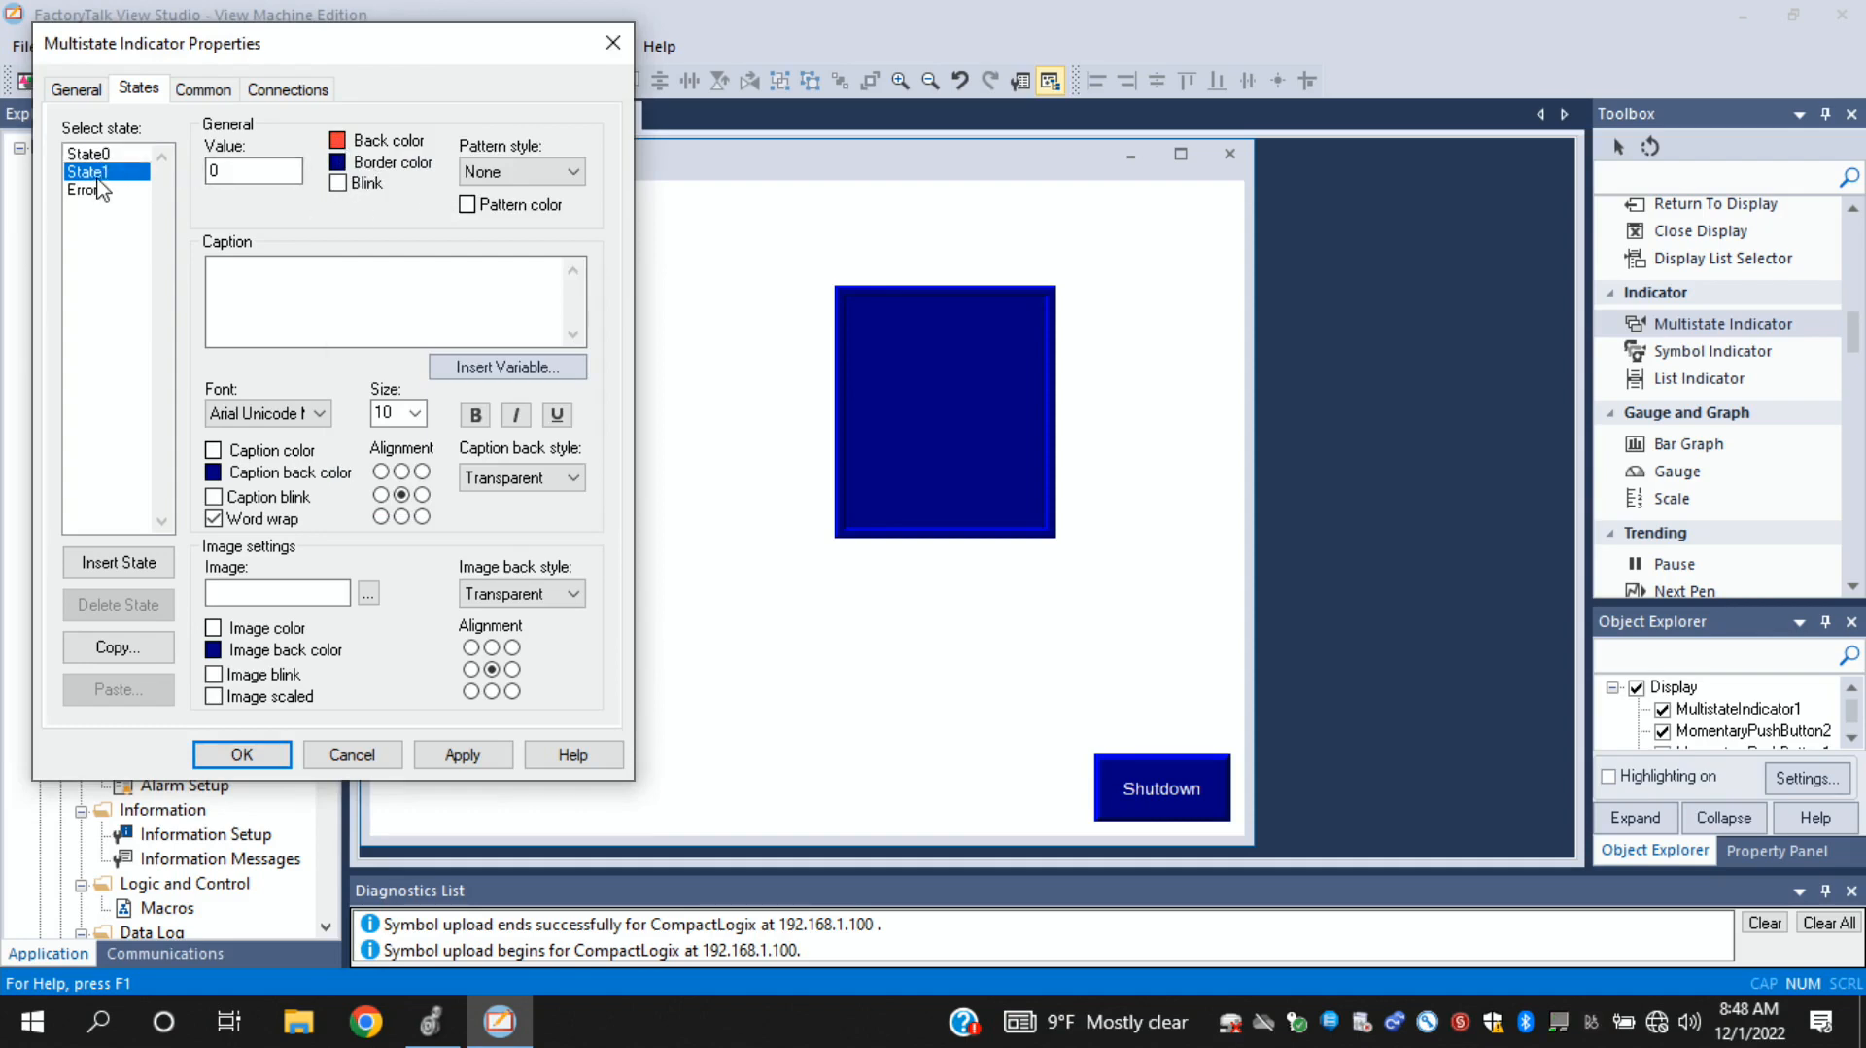
click(338, 142)
click(534, 197)
- Caption the multistate indicator's State1 as RUNNING and State0 as STOPED, and apply the changes
click(288, 287)
text(RUNNING)
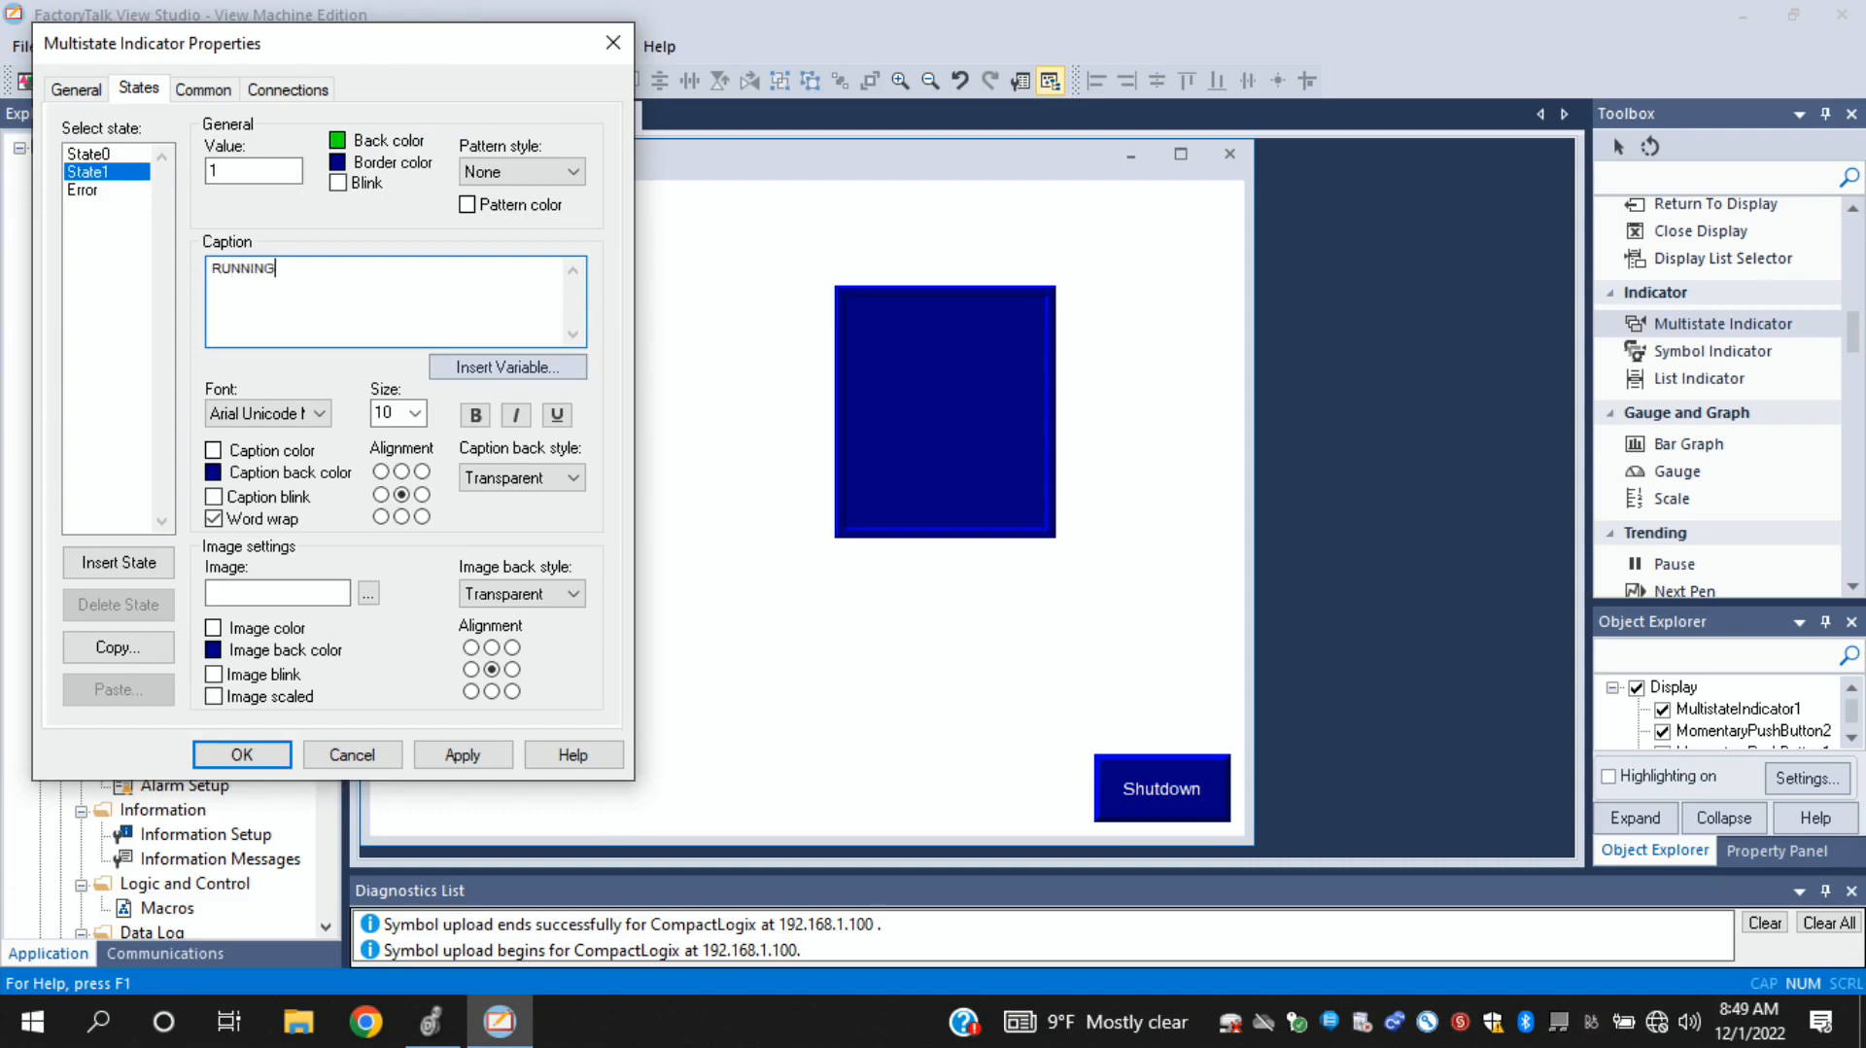
click(97, 160)
click(260, 289)
text(S)
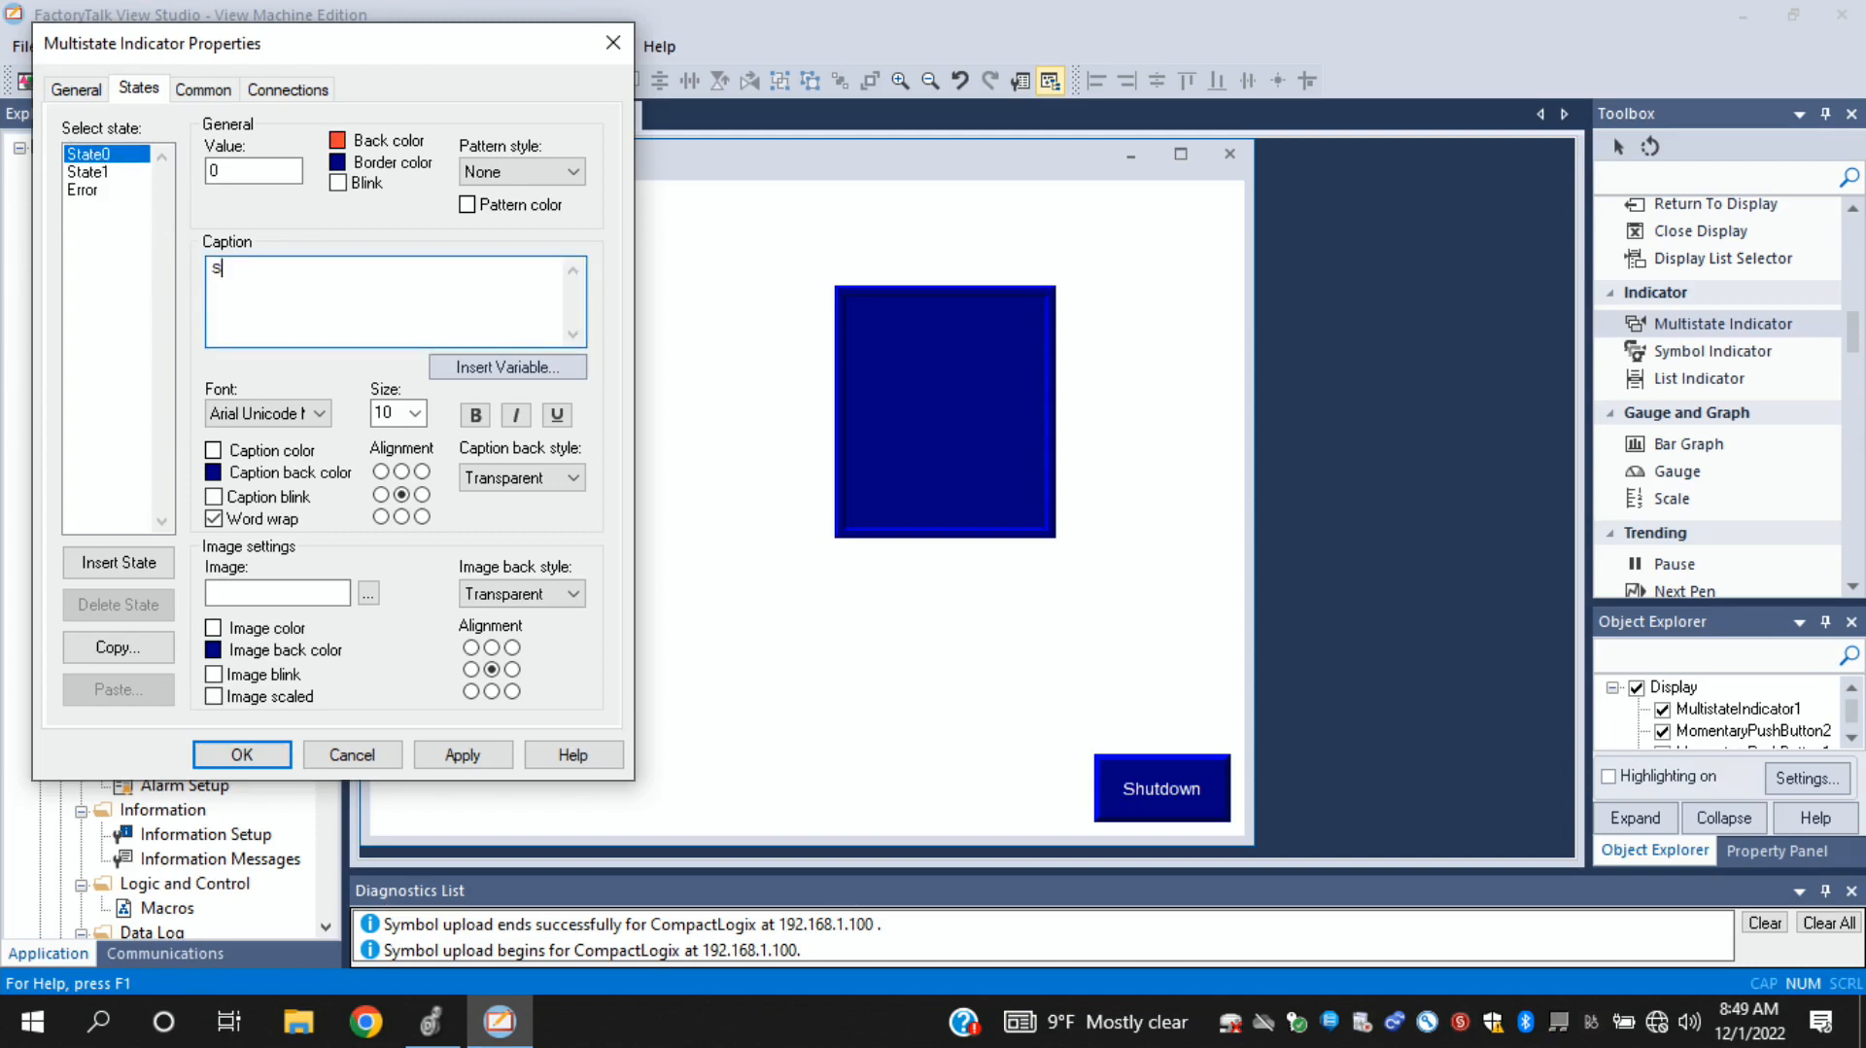
text(TOPED)
click(487, 768)
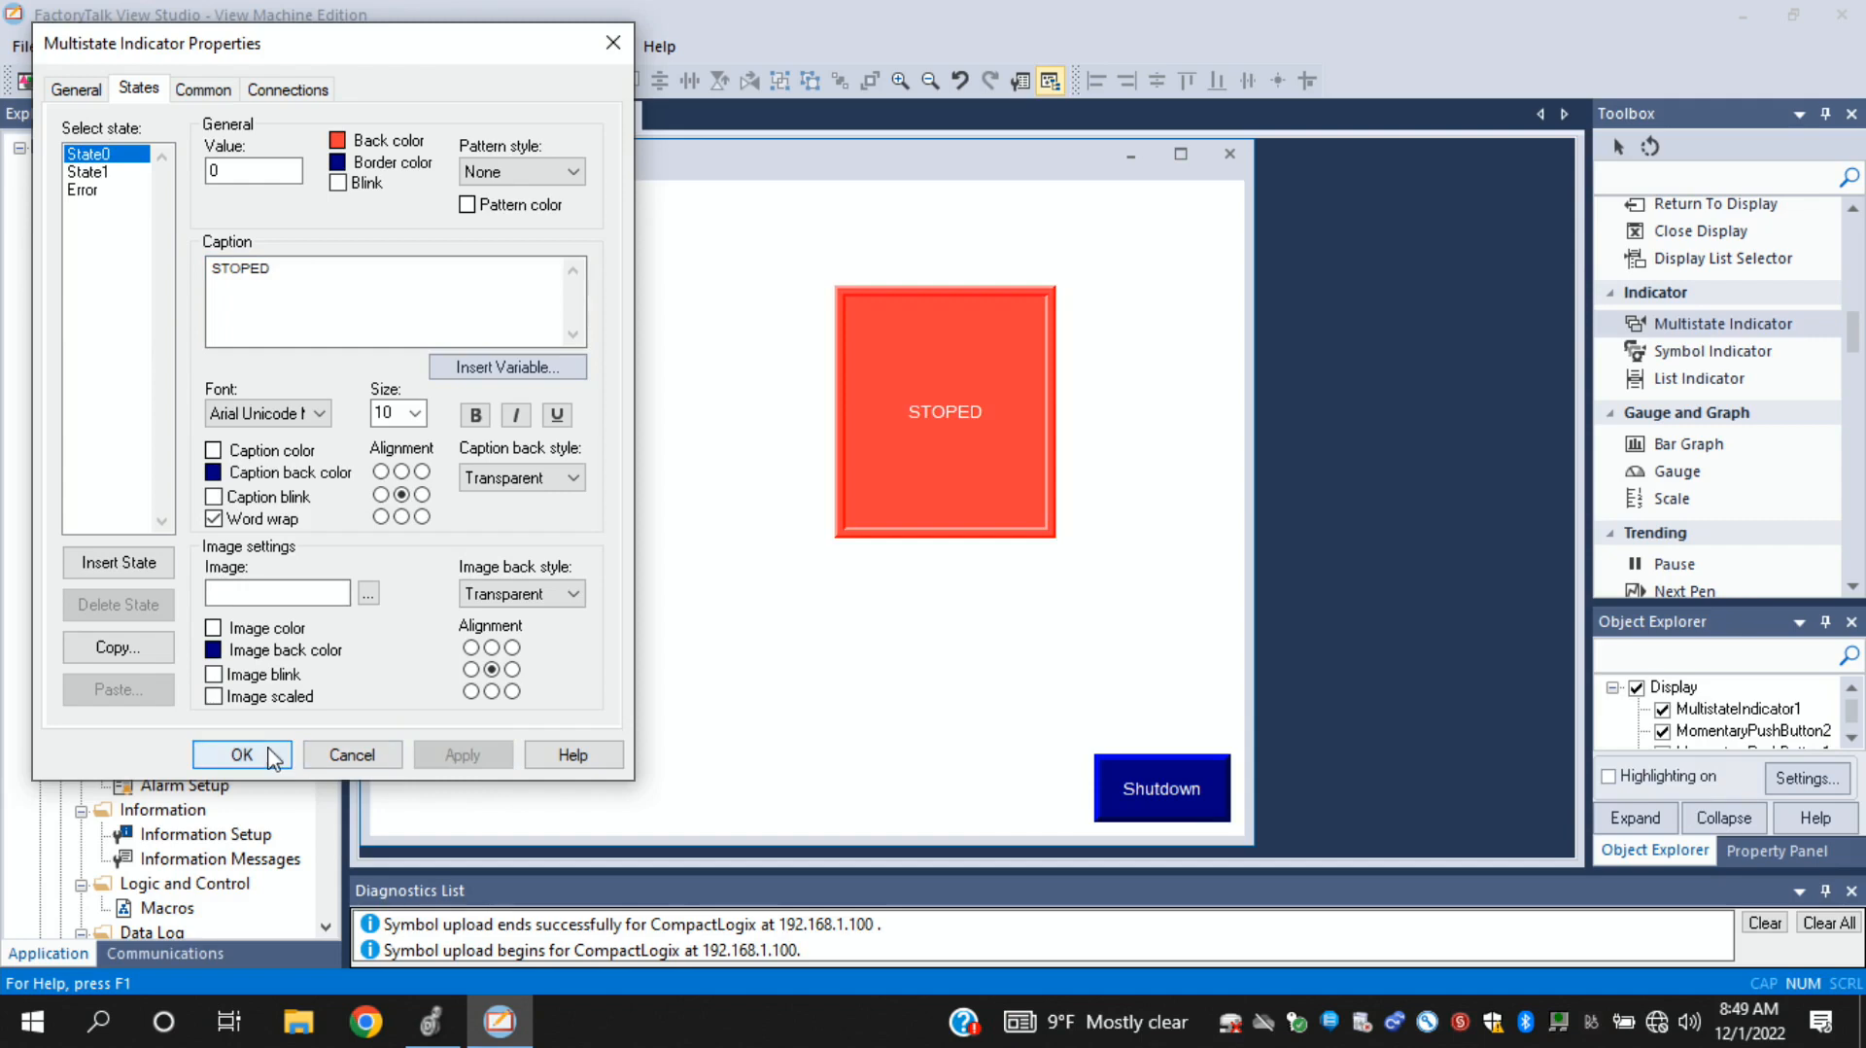
click(89, 172)
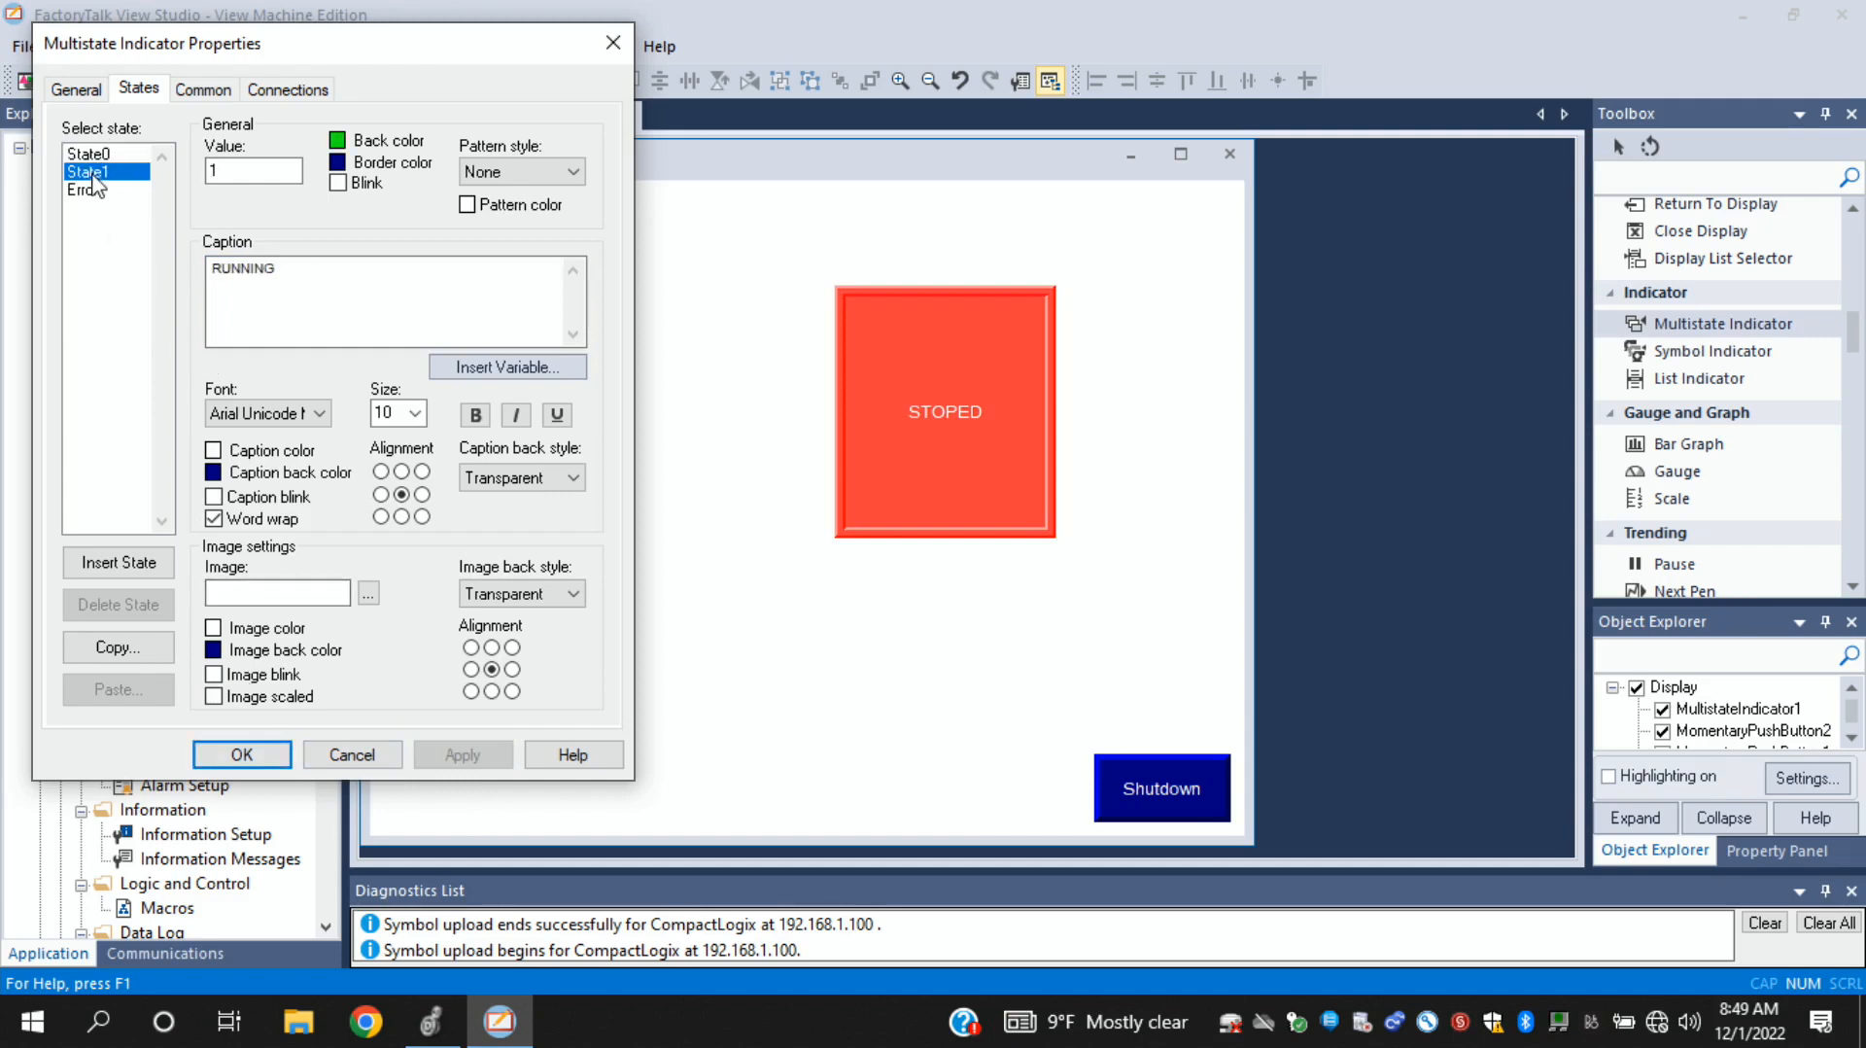
click(242, 755)
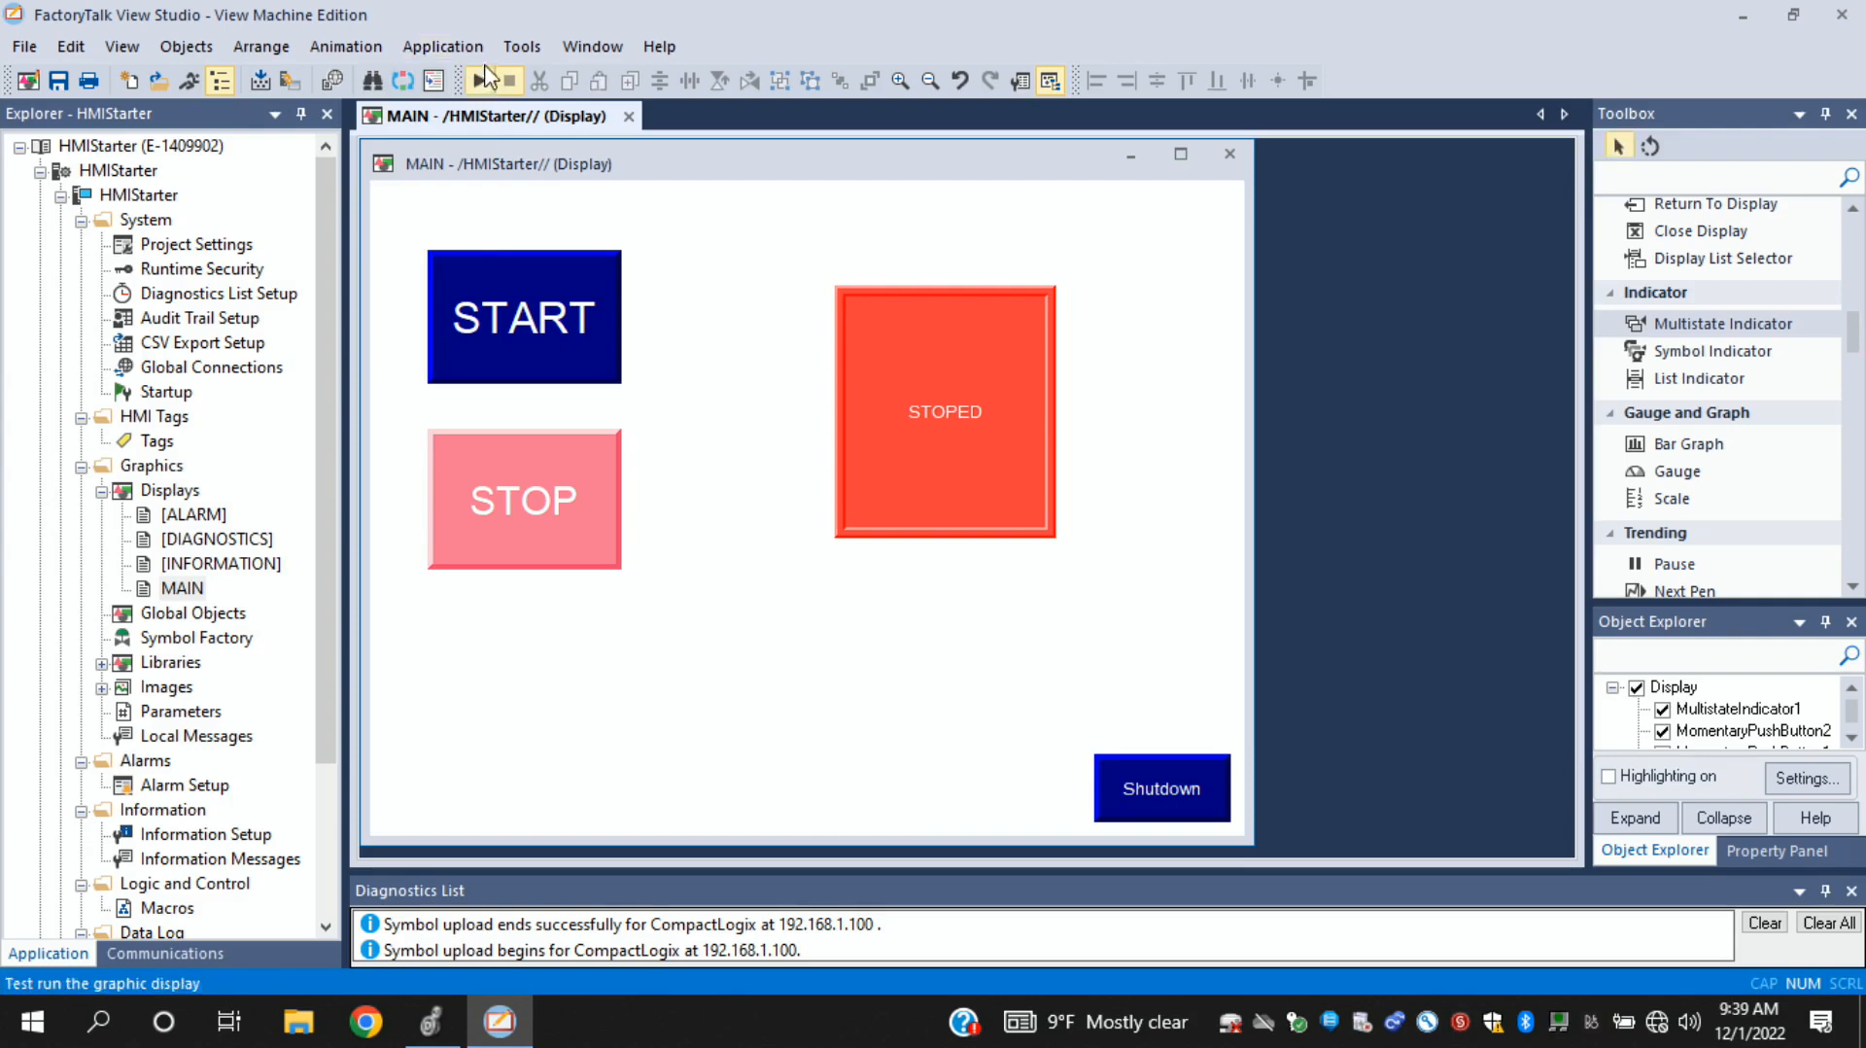
- Start a test run of the HMIStarter application, saving the changes to the MAIN display
click(464, 54)
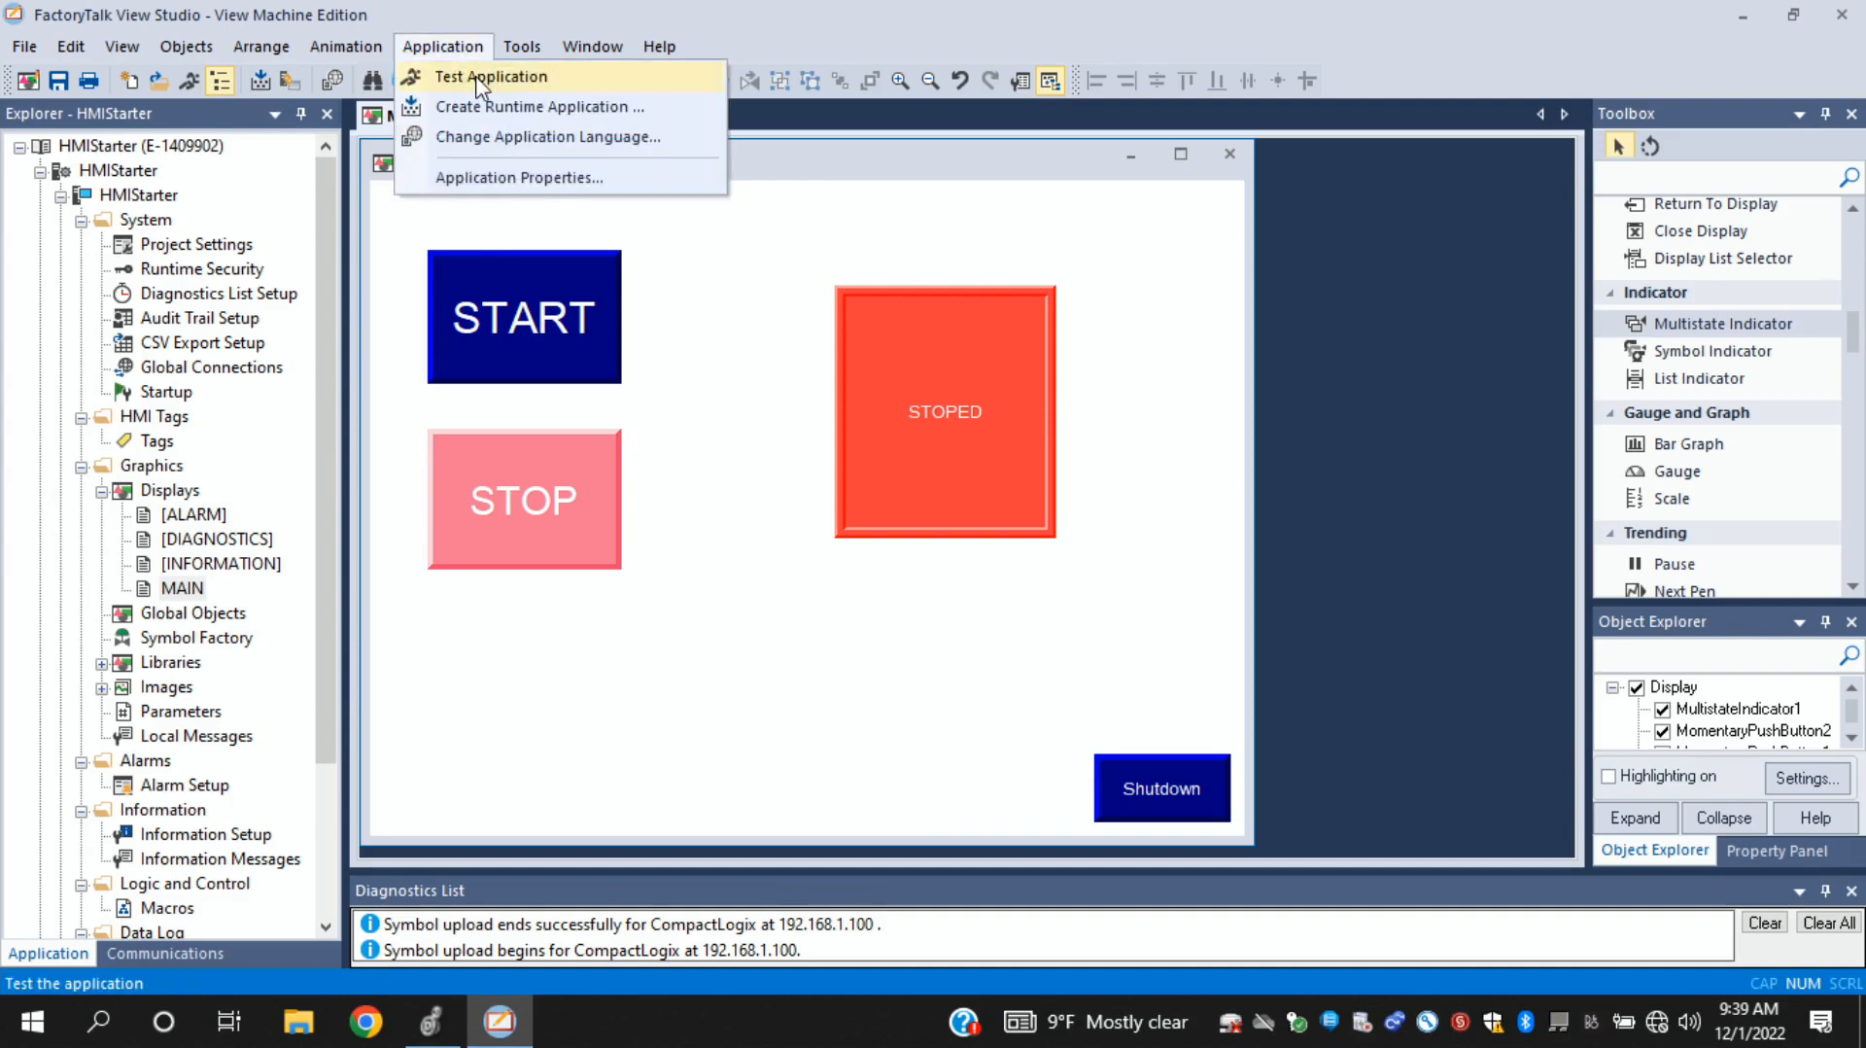
click(478, 78)
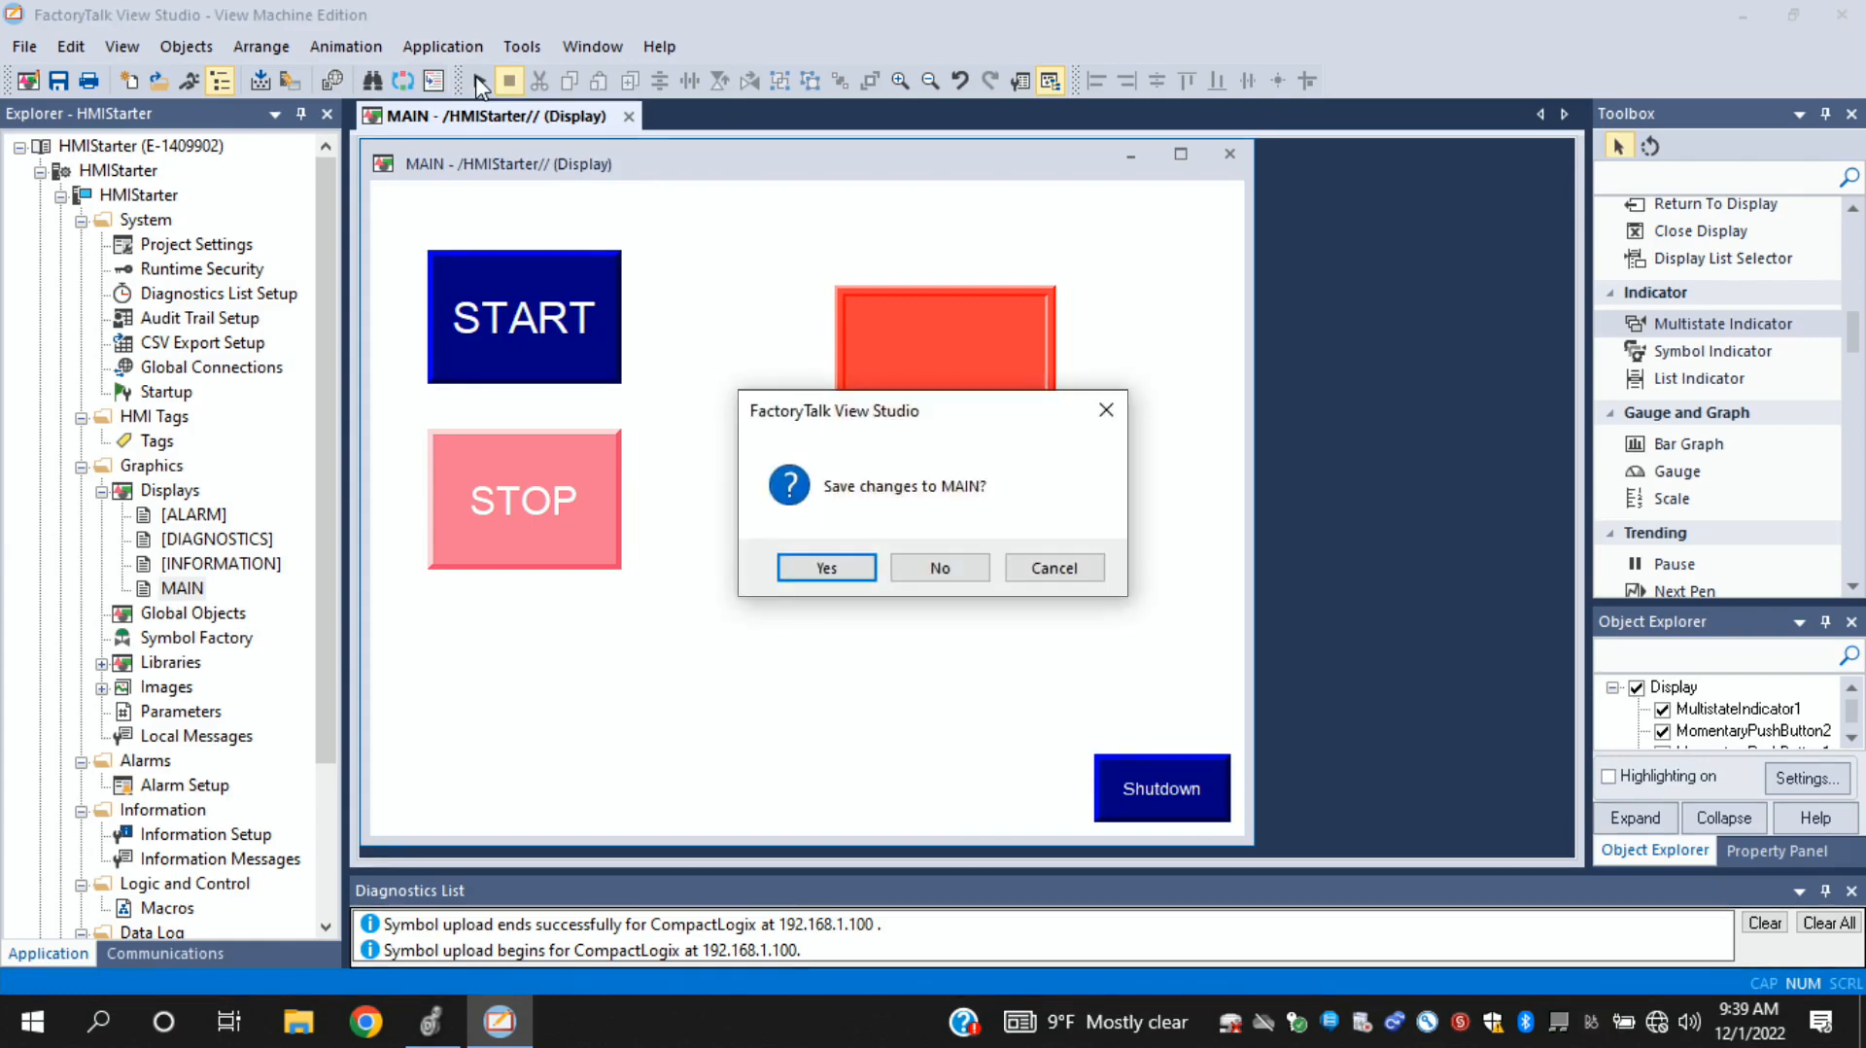
click(832, 569)
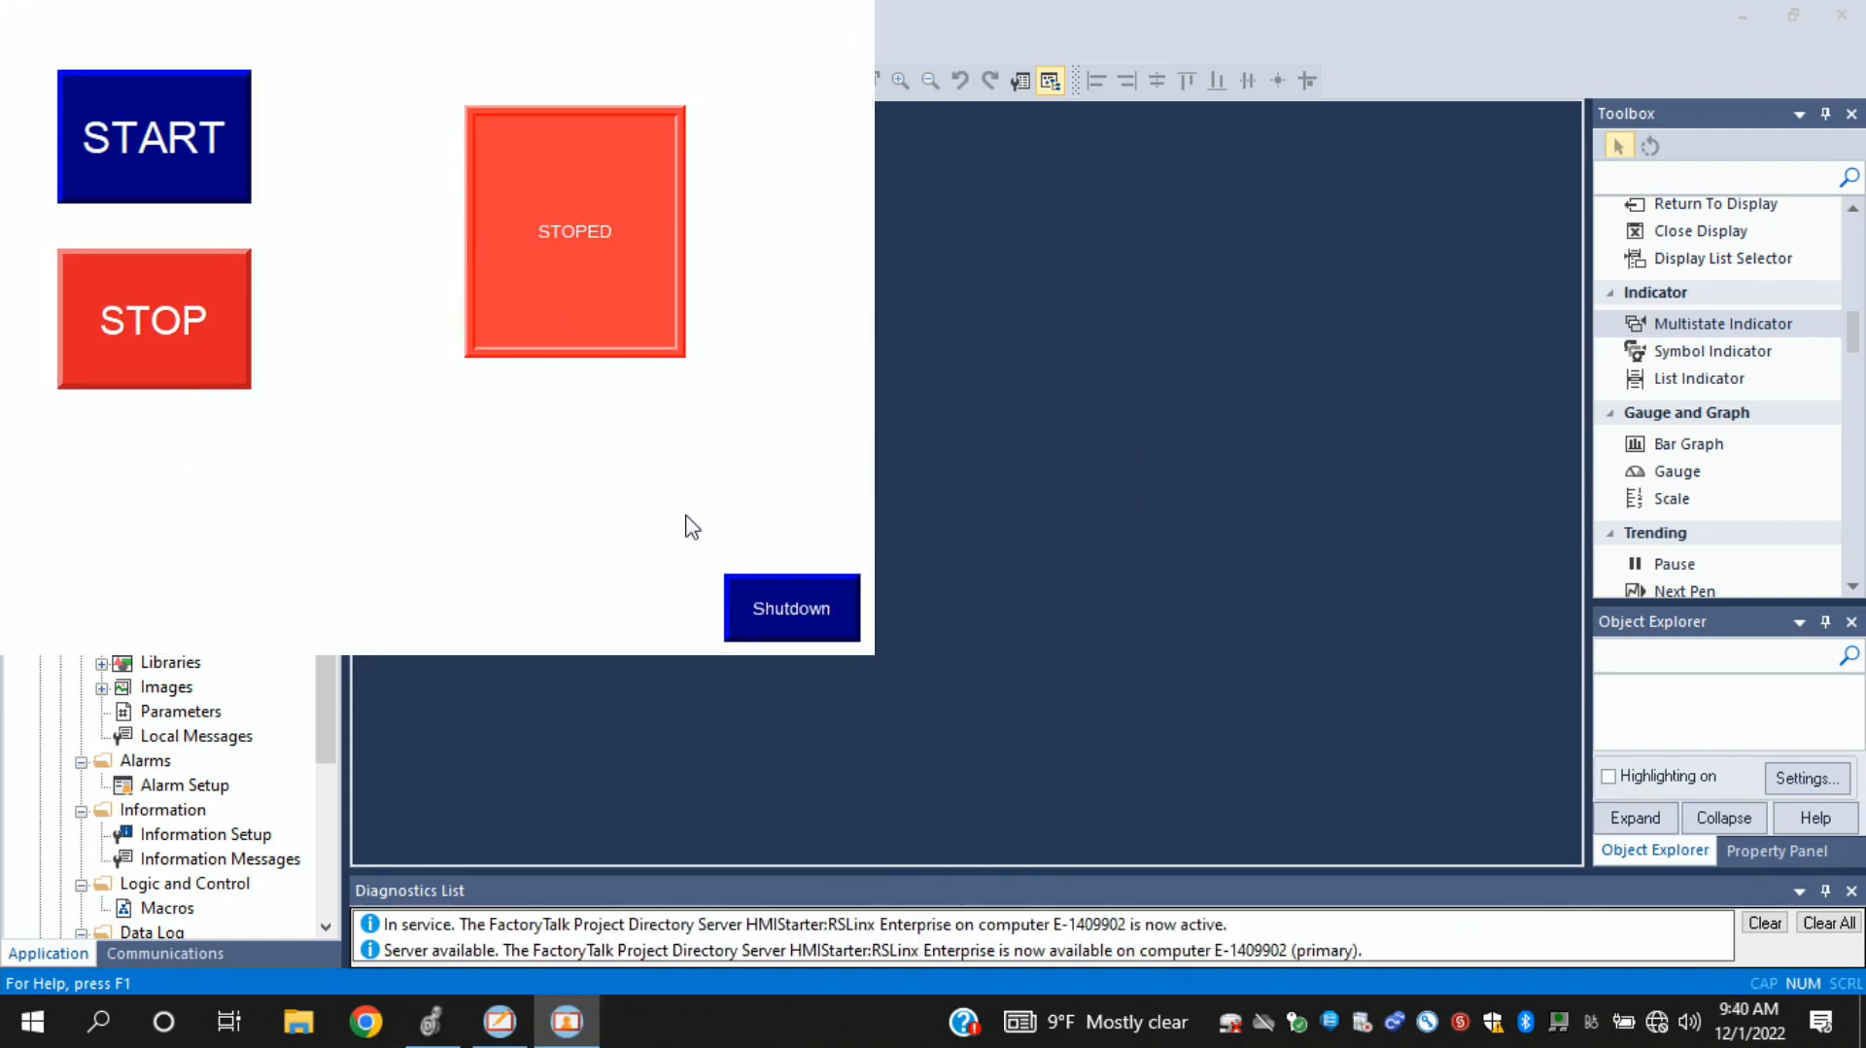
- Operate the START and STOP buttons on the running MAIN display to test the run indicator
click(183, 140)
click(183, 140)
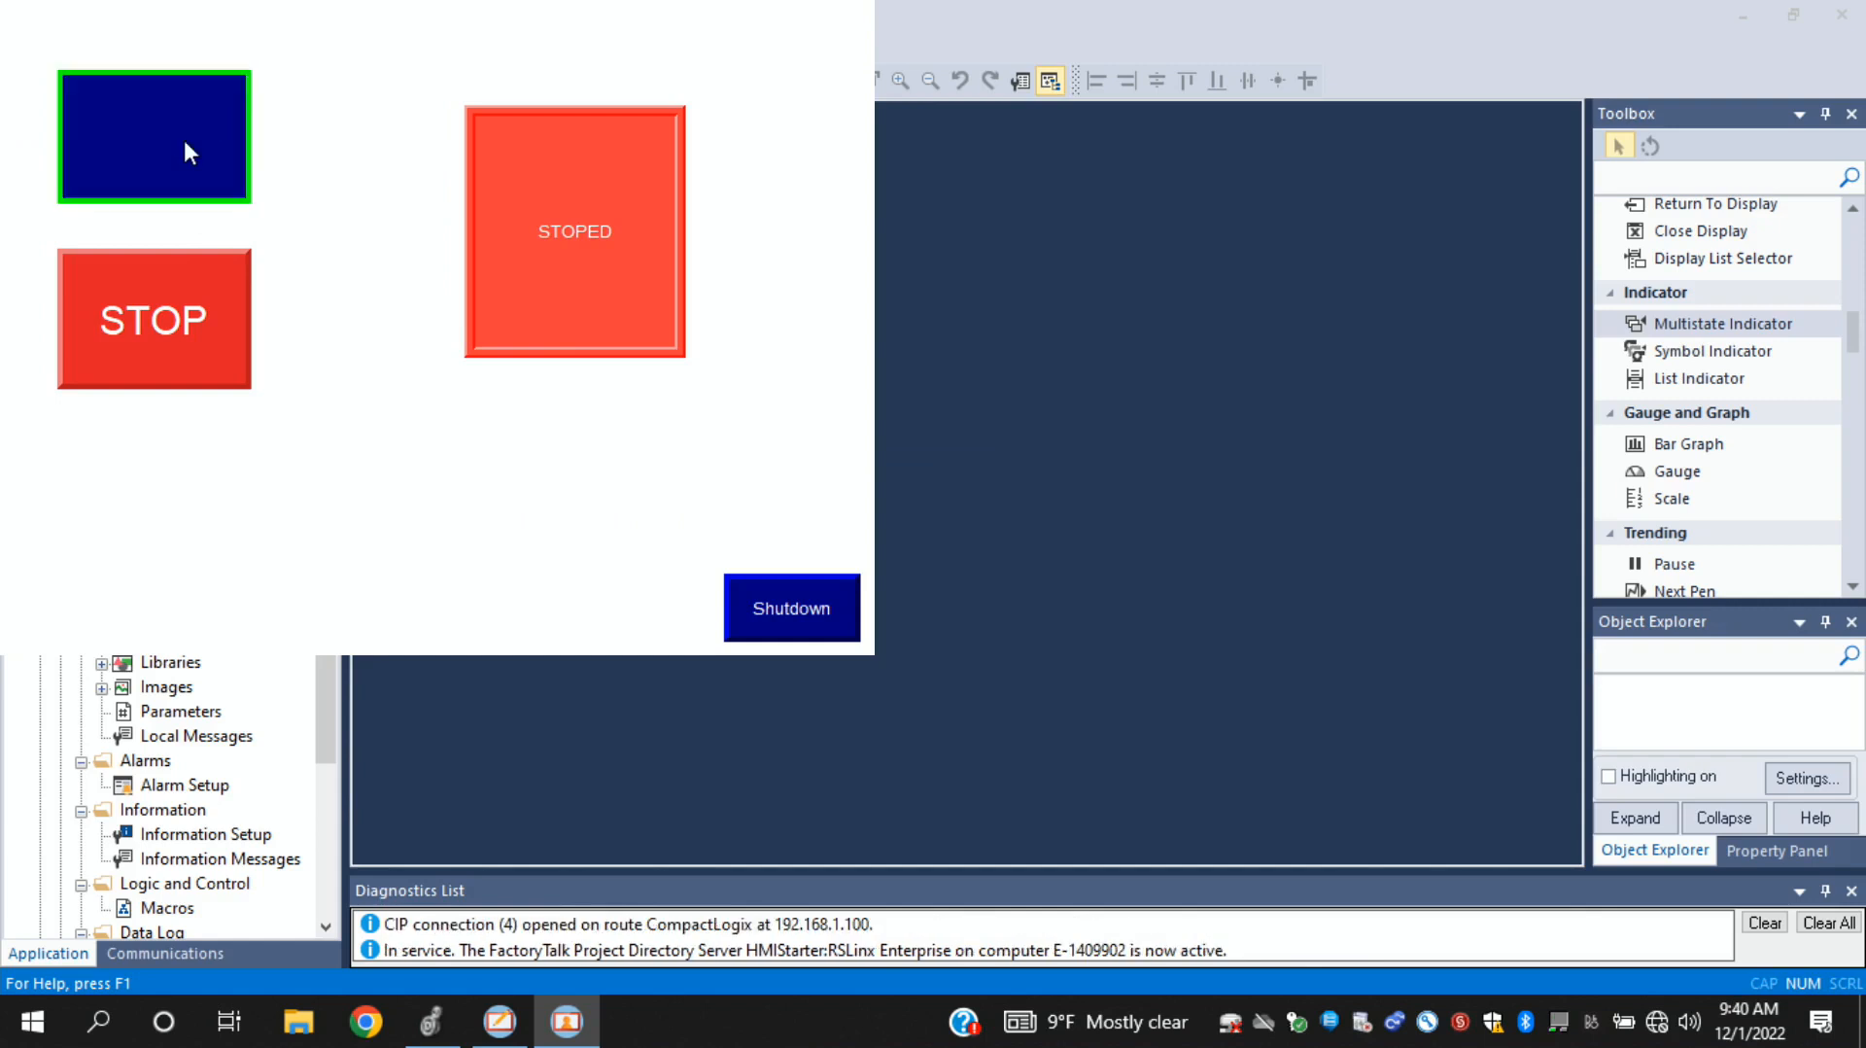
click(168, 340)
click(168, 334)
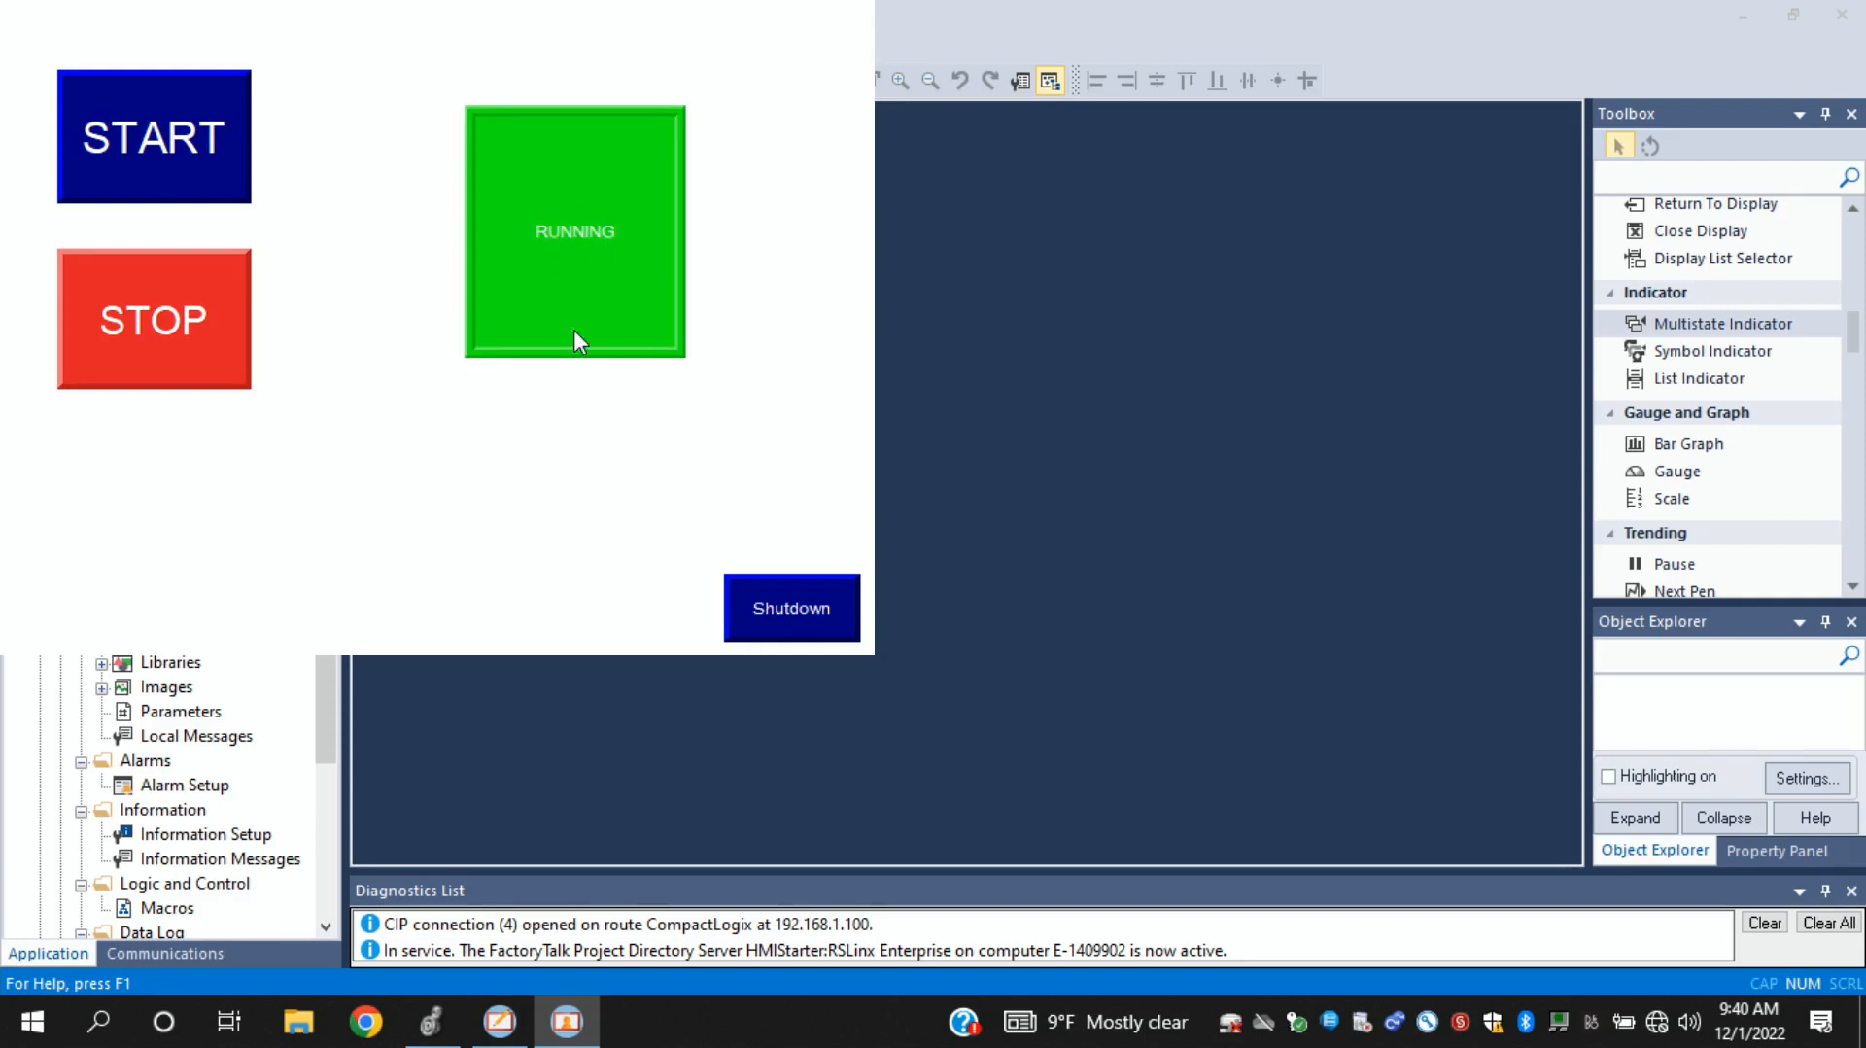
- Switch to Logix Designer to monitor the live controller tag values, and bring the running MAIN display back in front
click(429, 1025)
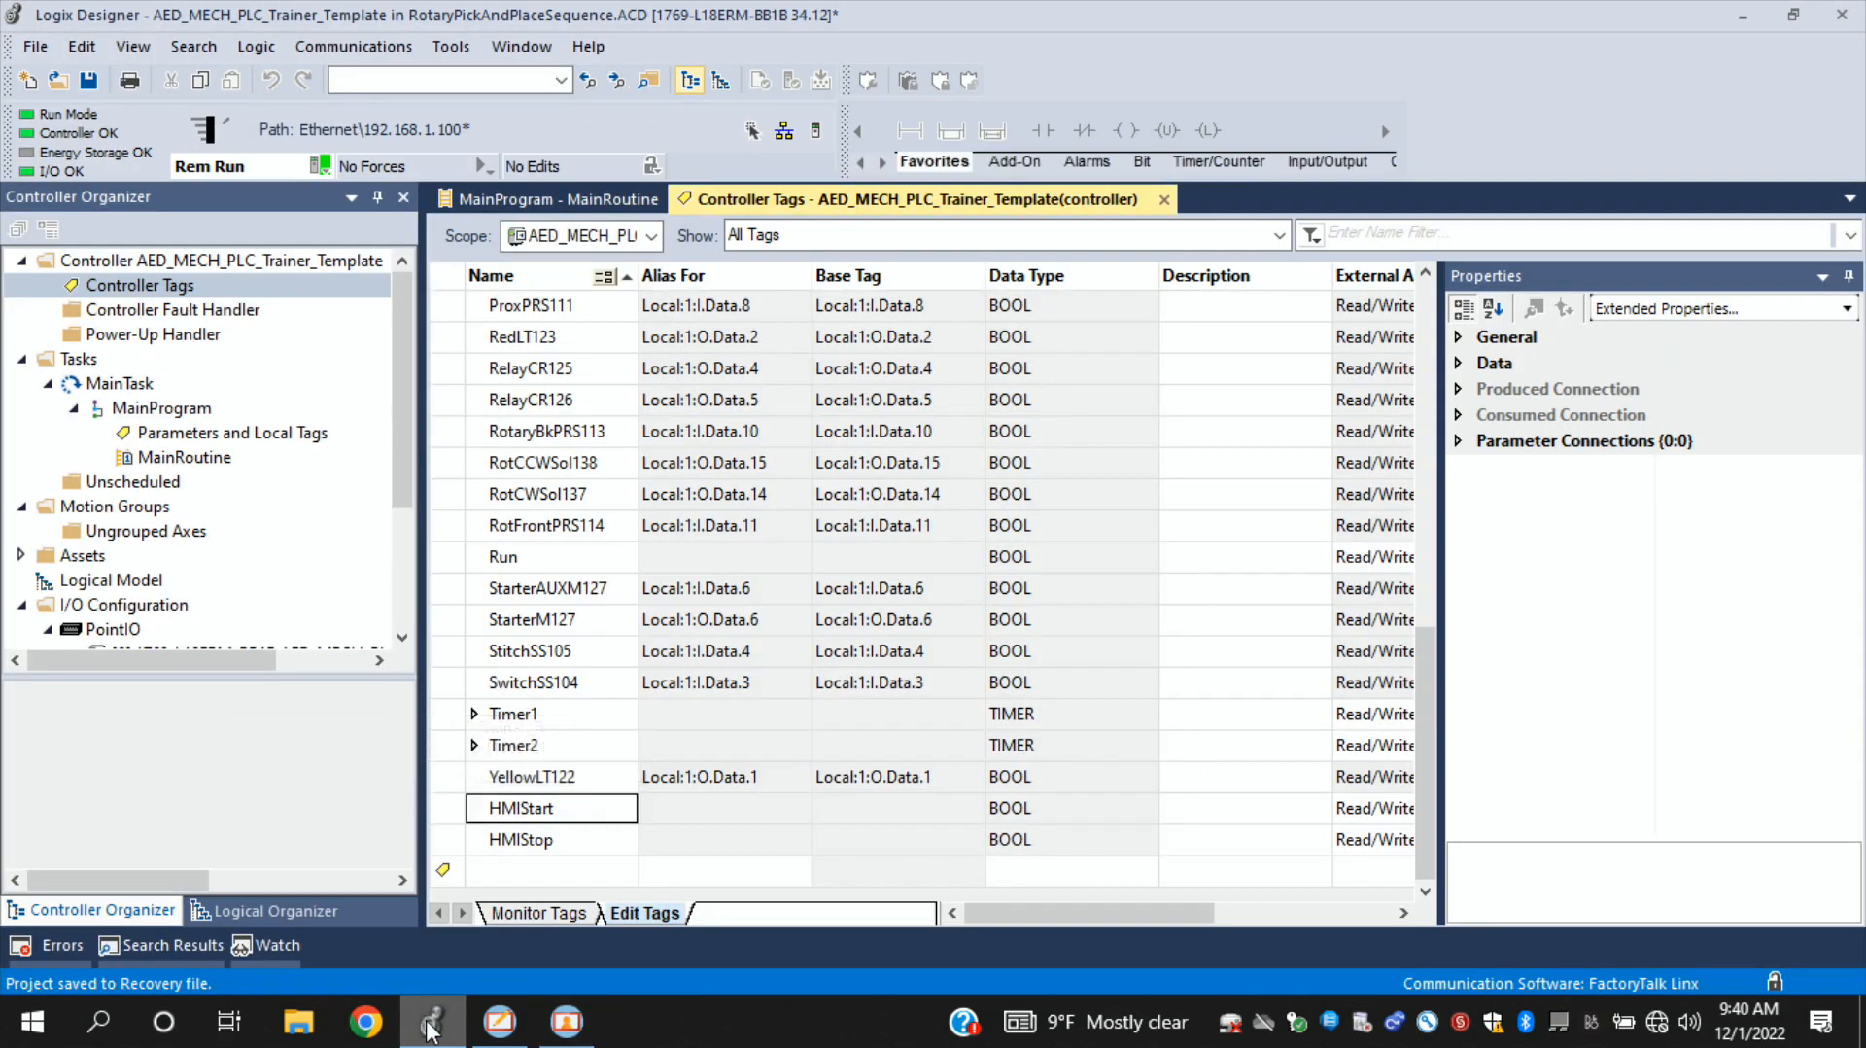
click(542, 912)
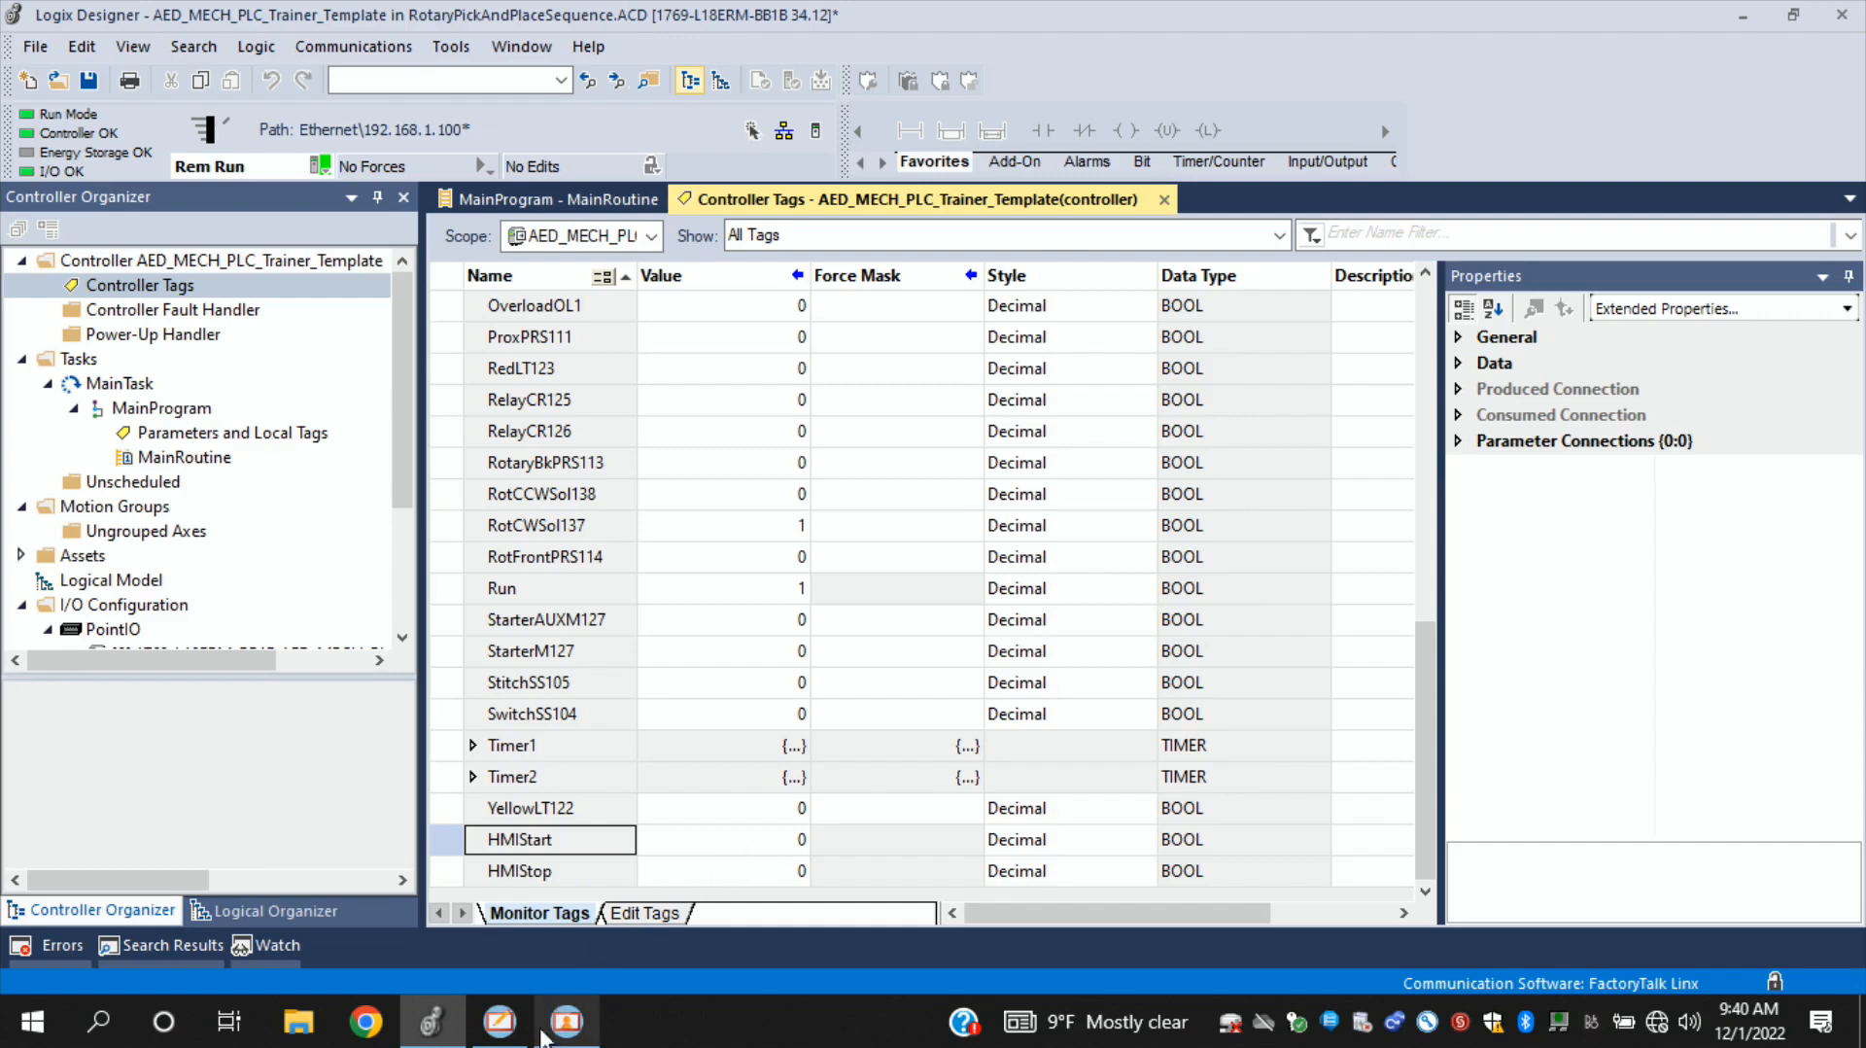
mouse_move(570, 1033)
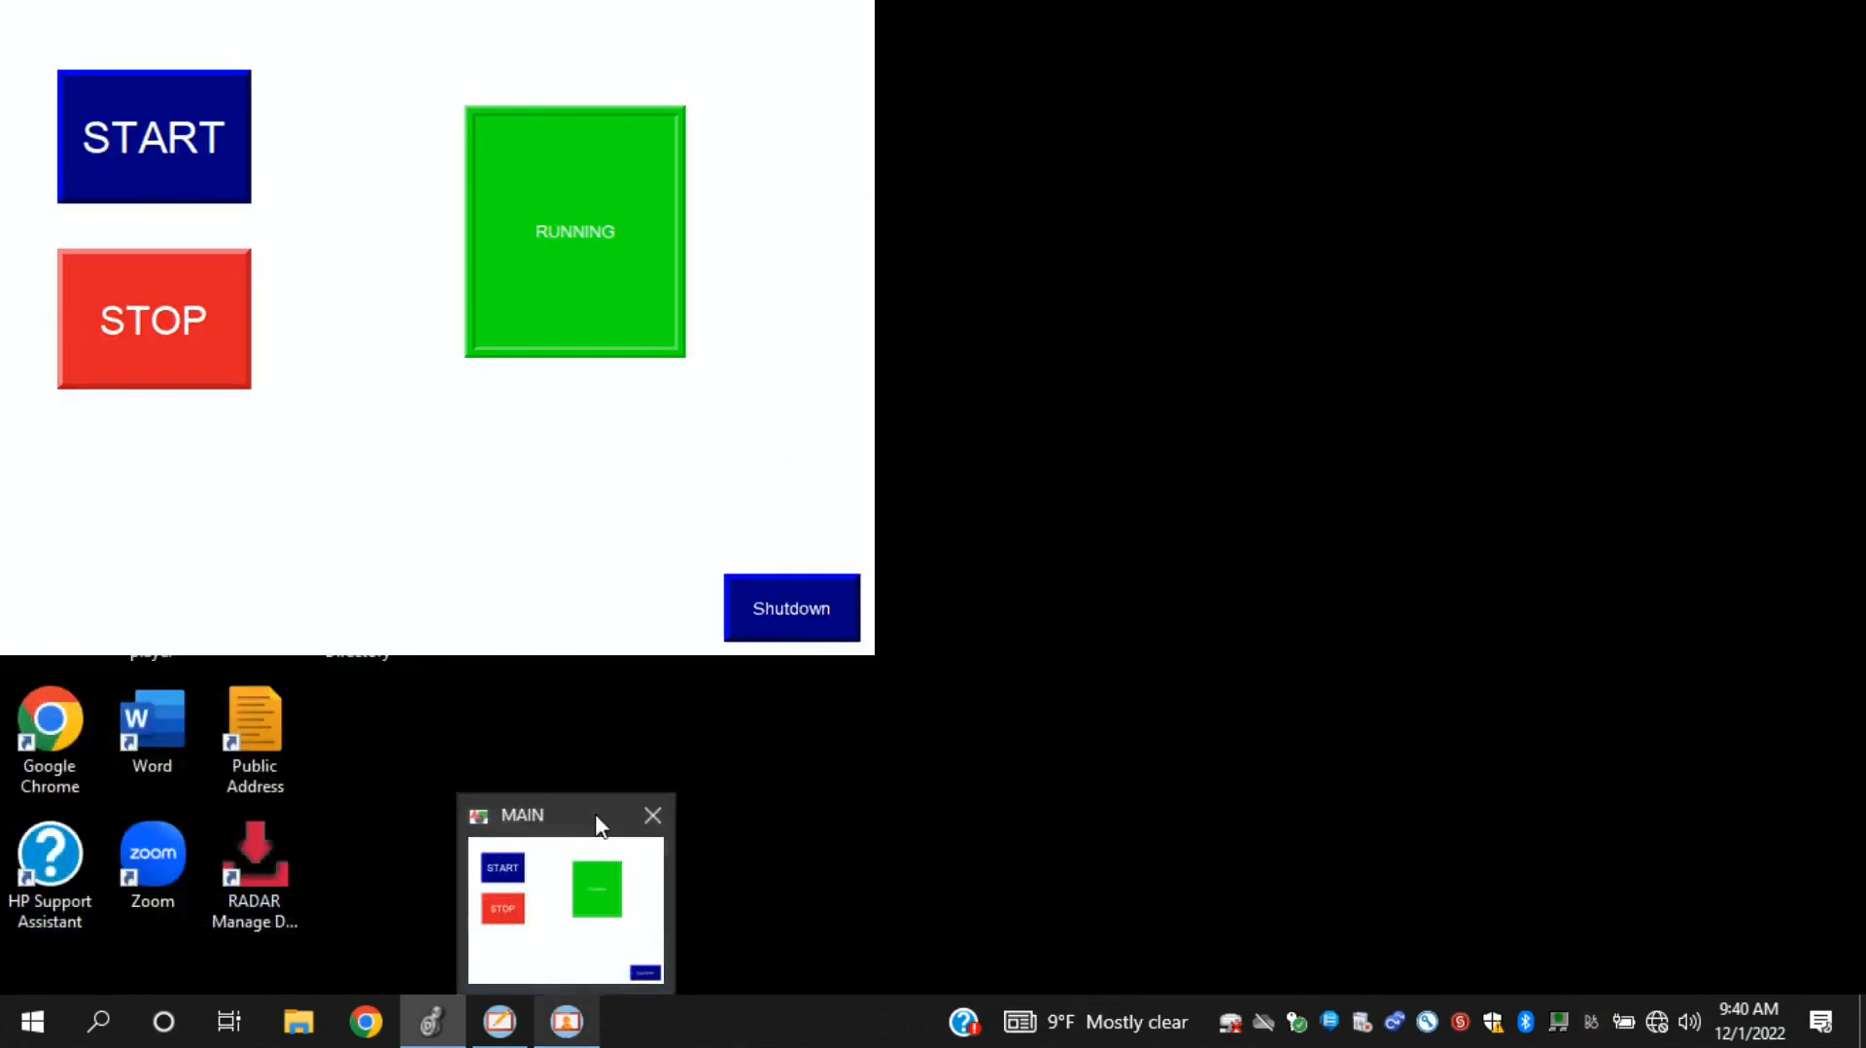
click(596, 823)
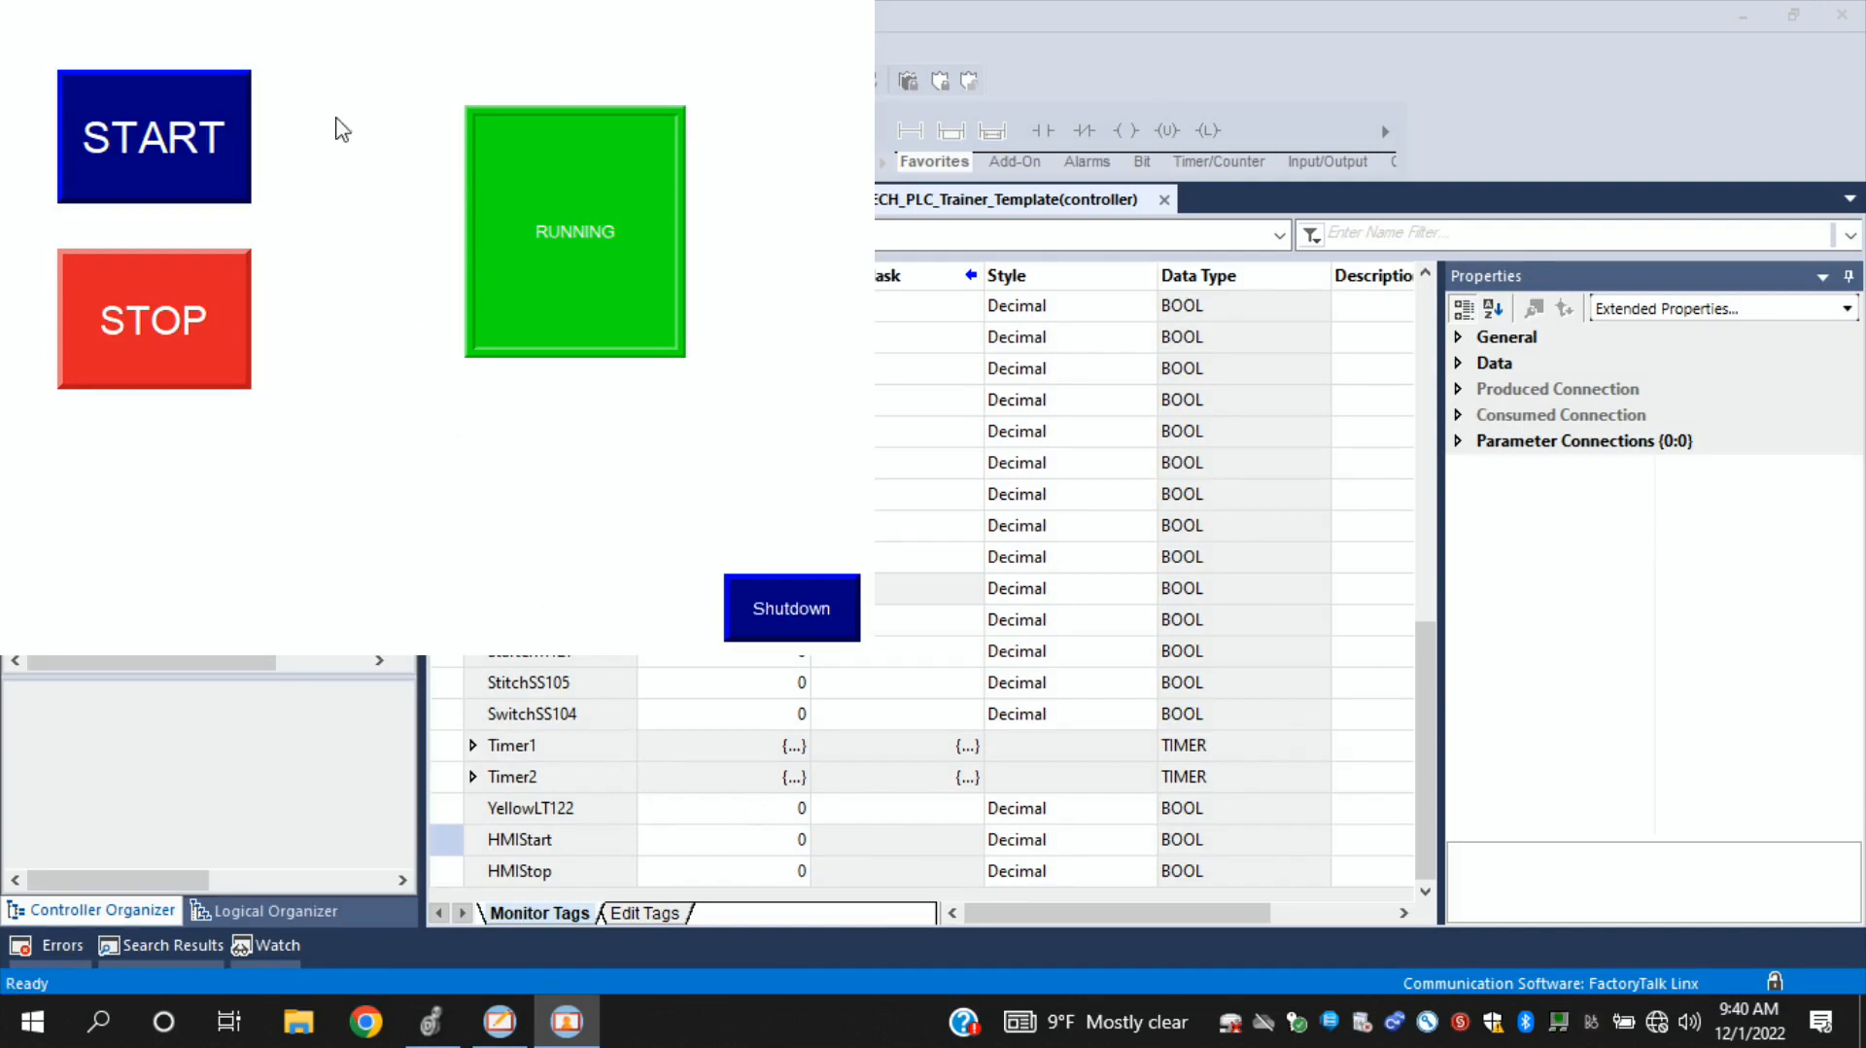
- Operate START and STOP while watching the HMIStart and HMIStop tag values, and shut down the test application
click(193, 134)
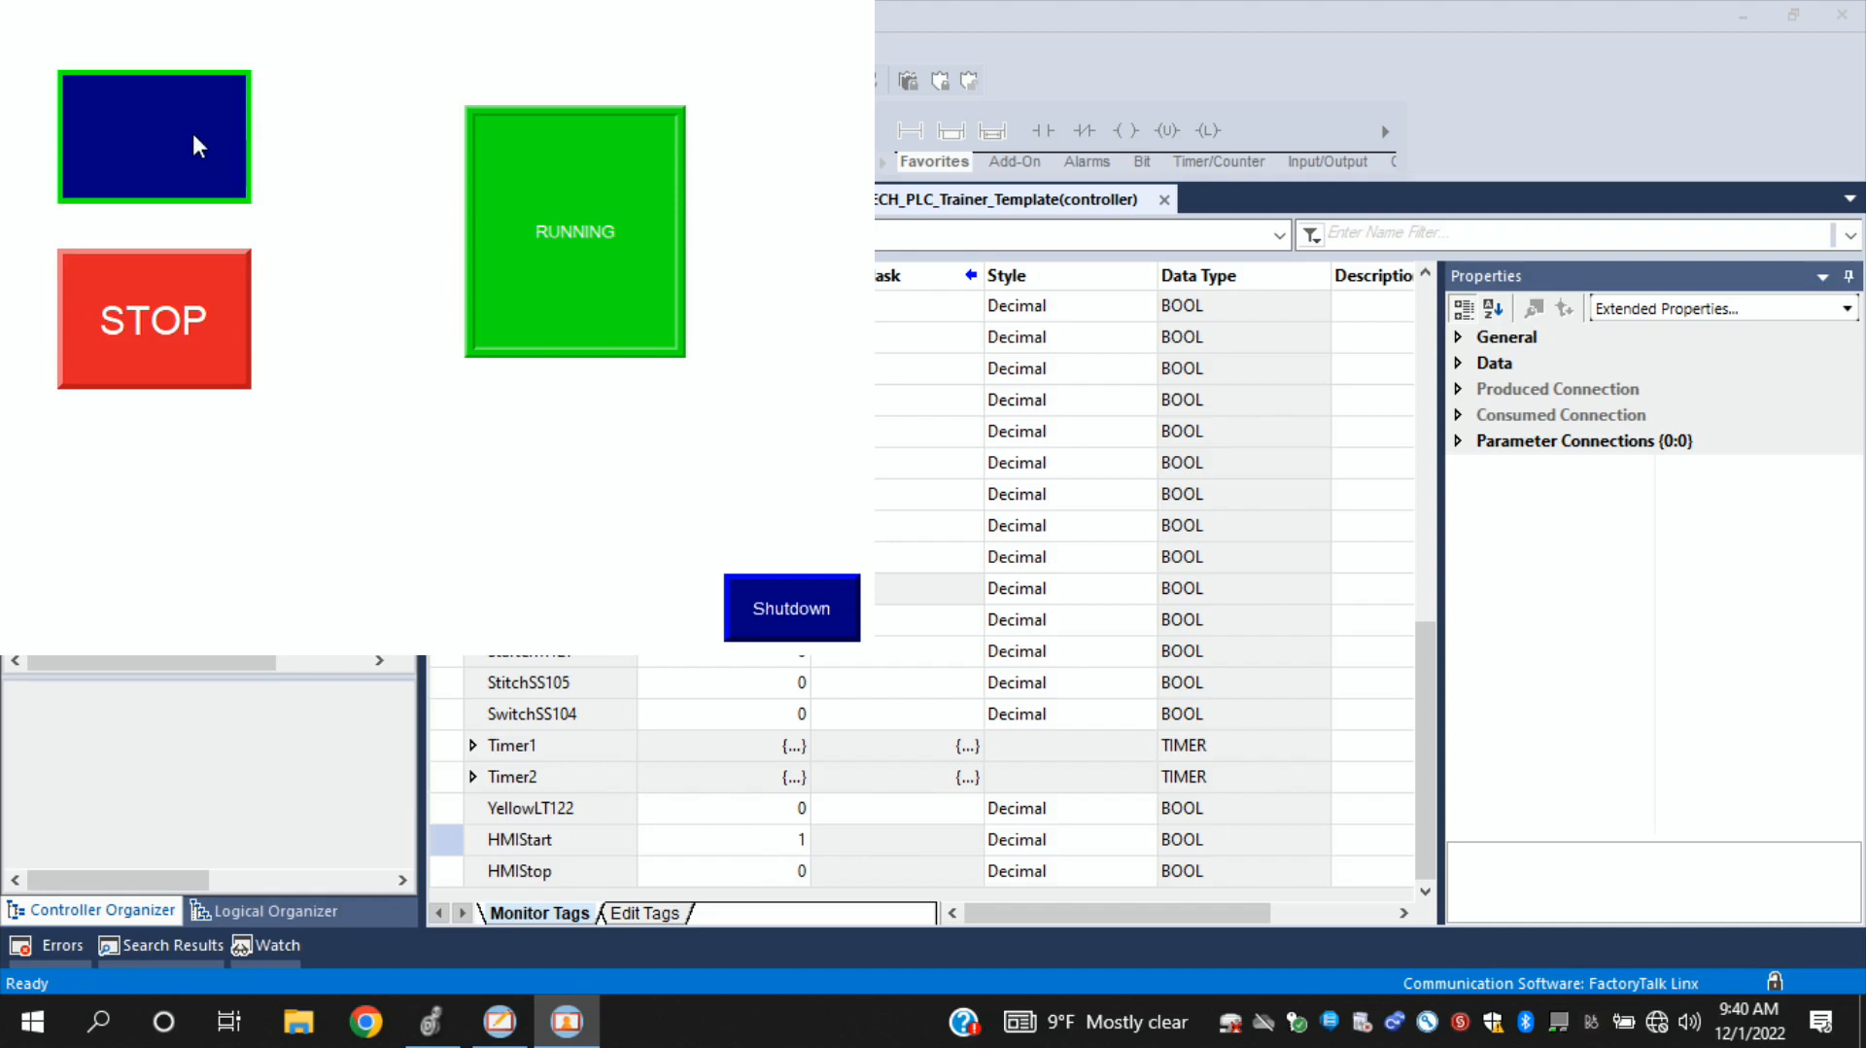
click(192, 132)
click(184, 300)
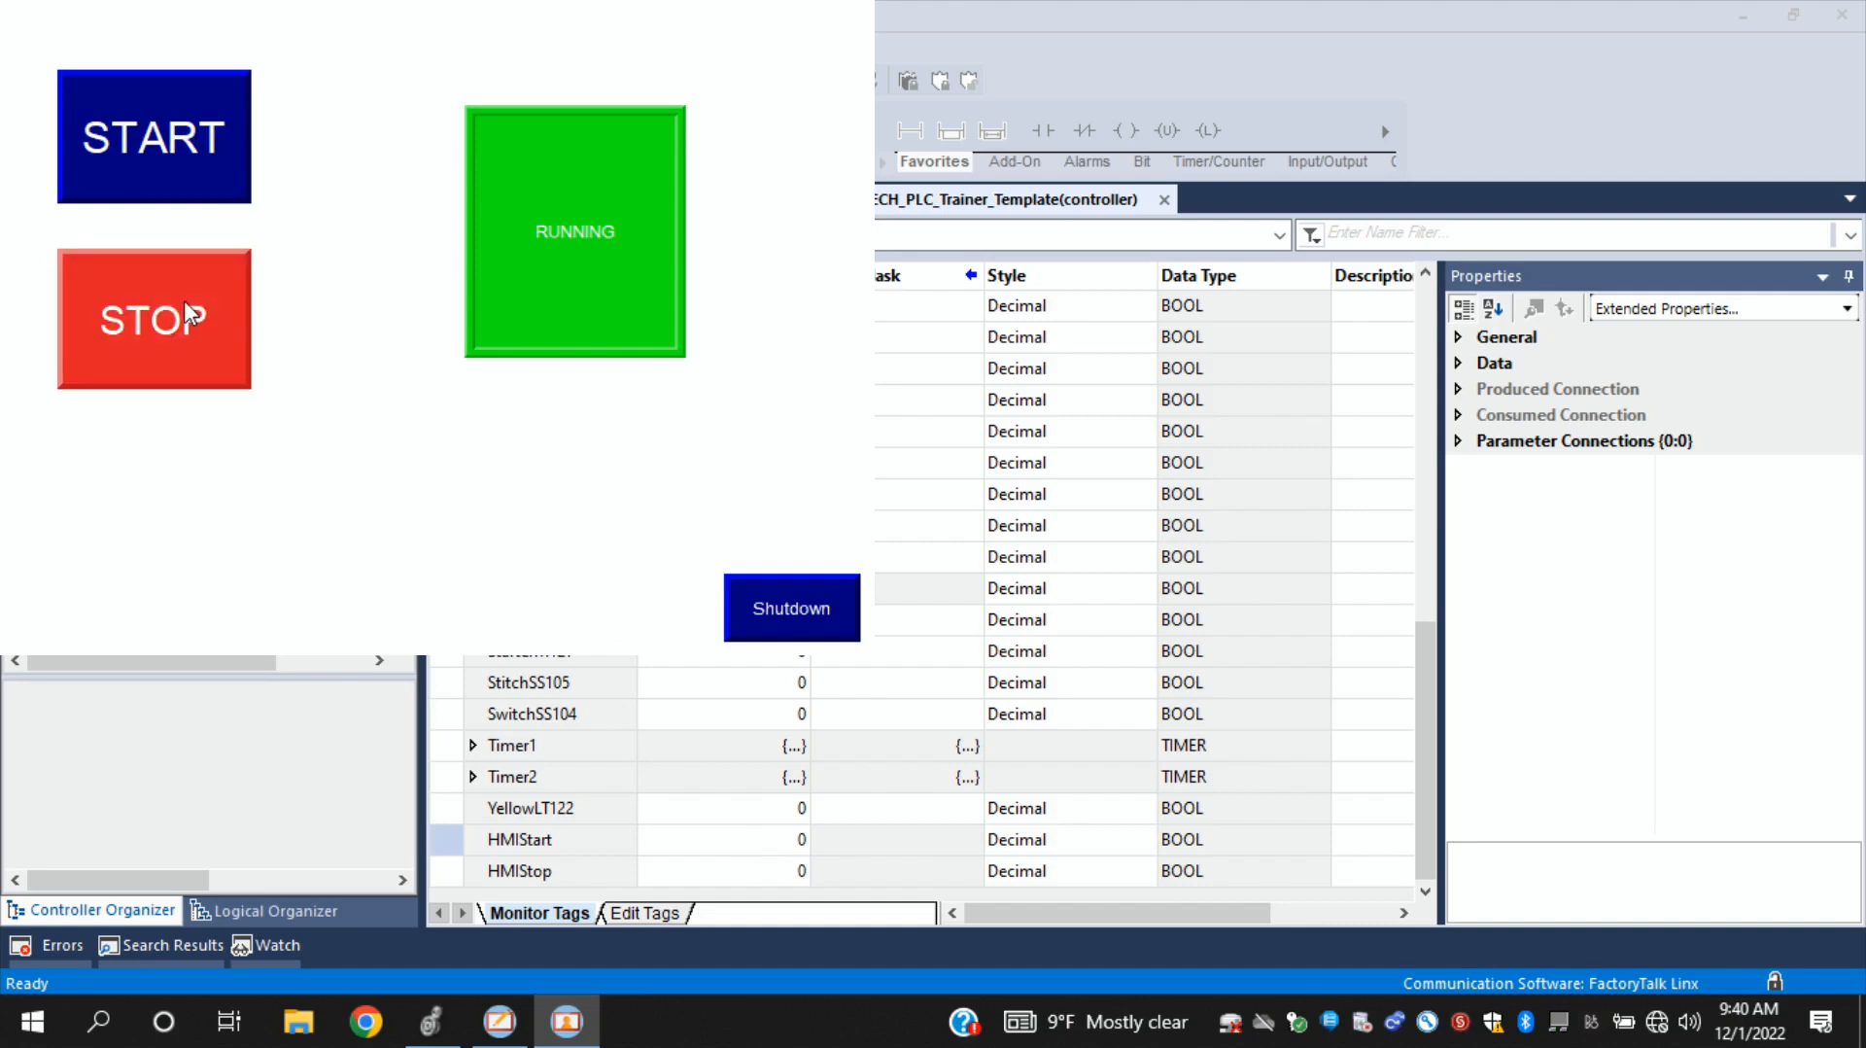
click(184, 300)
click(797, 612)
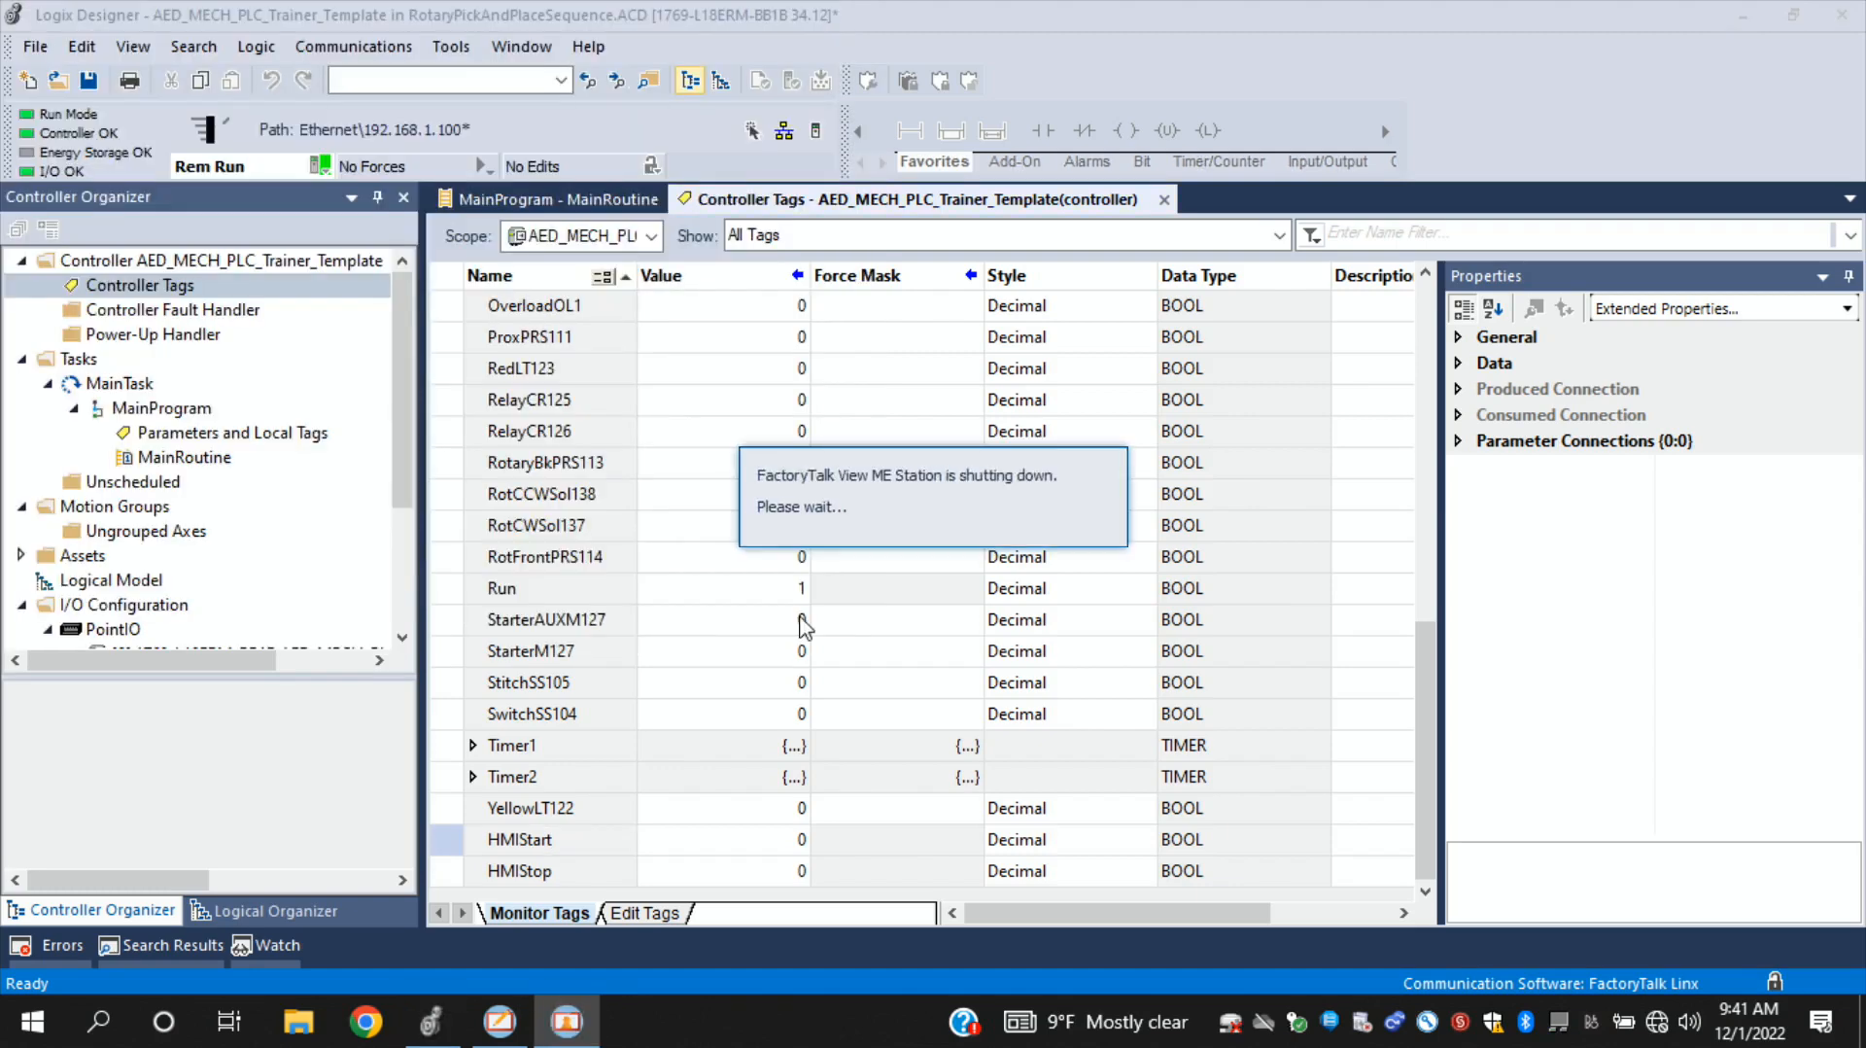
- Switch to FactoryTalk View Studio and create the HMIStarter runtime file in the Runtime folder as a Runtime 12.0 Application (*.mer)
click(505, 1030)
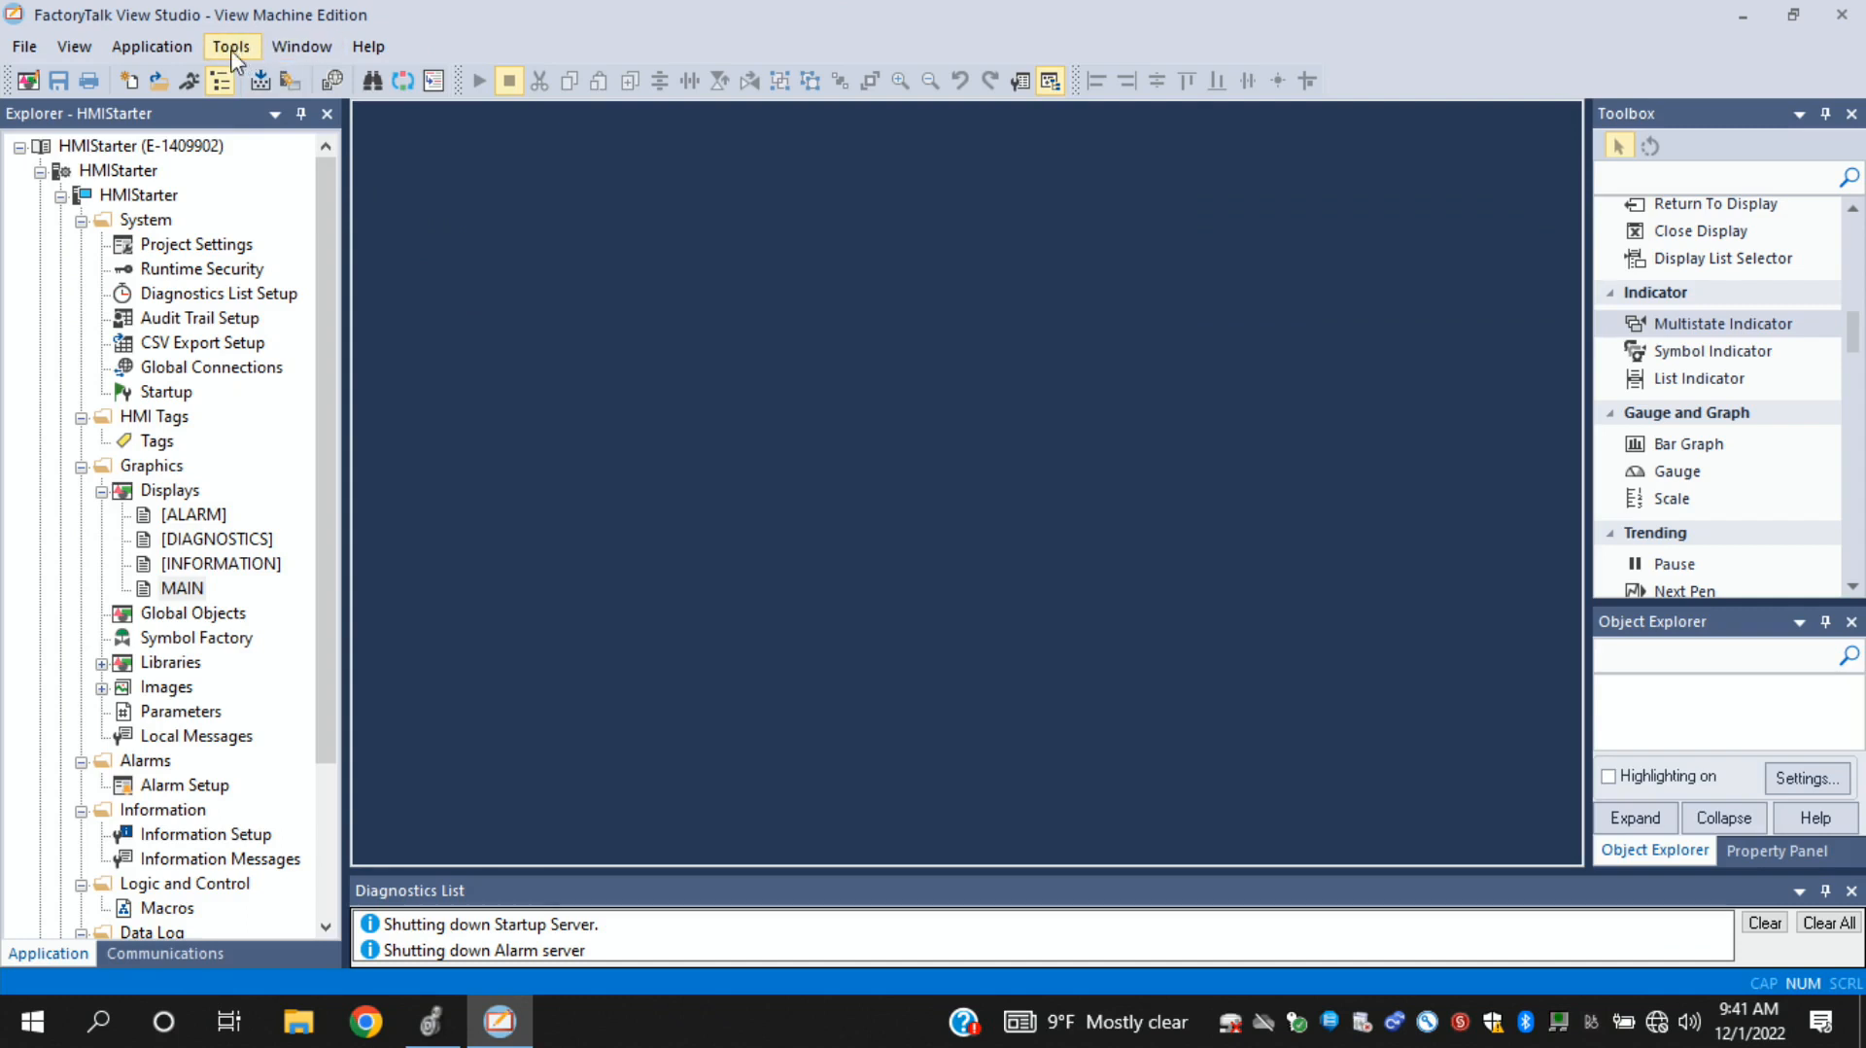
click(173, 51)
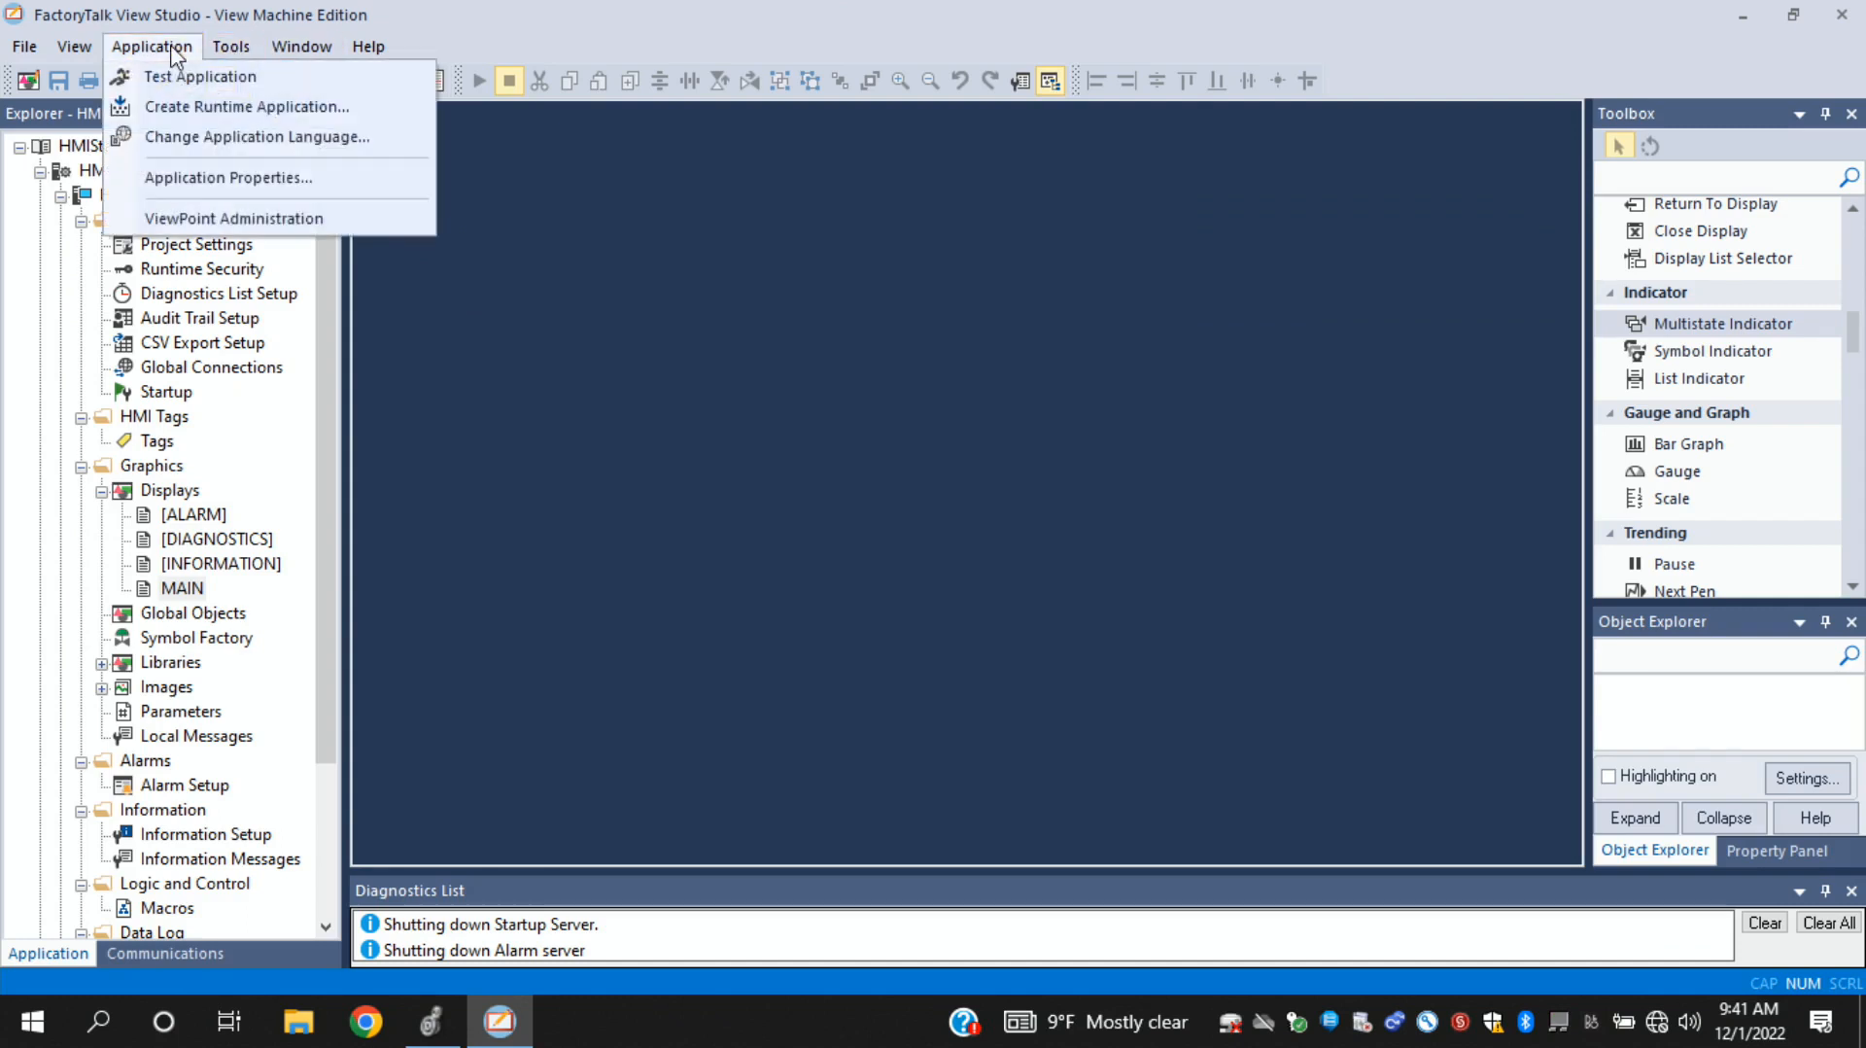
click(229, 107)
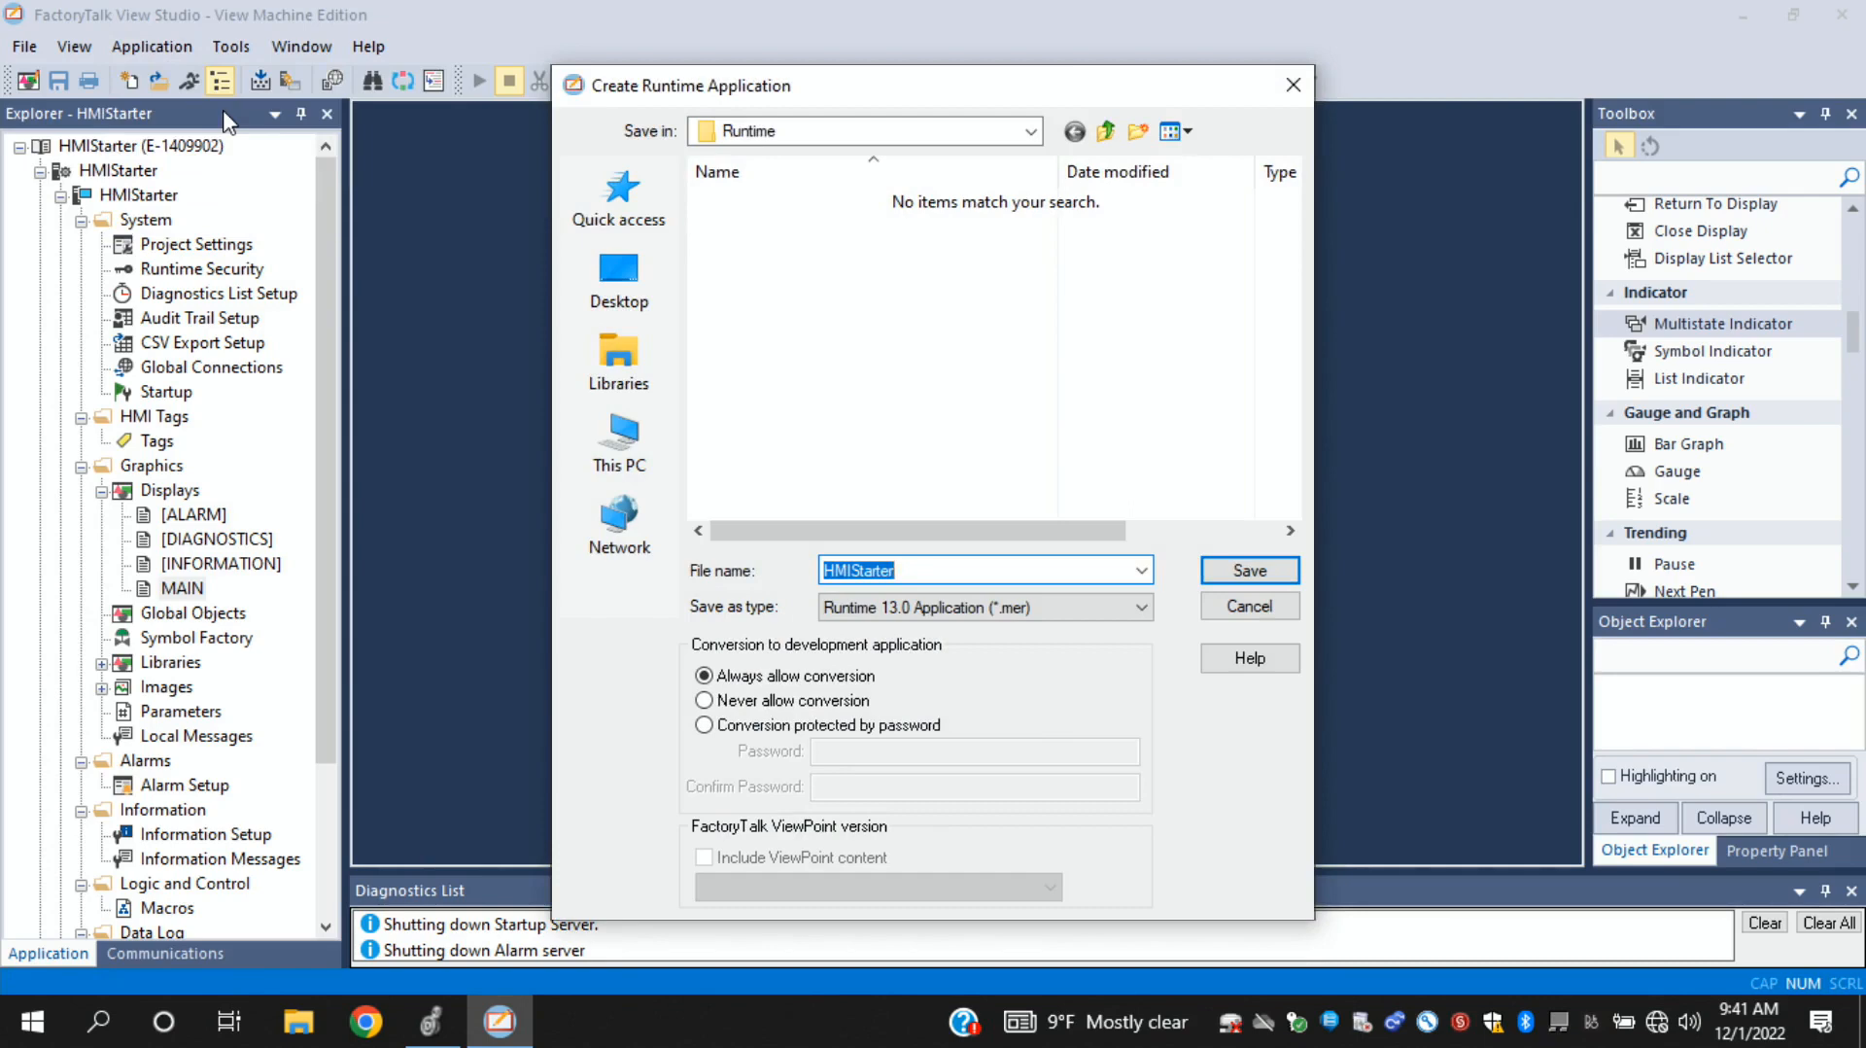
click(1141, 607)
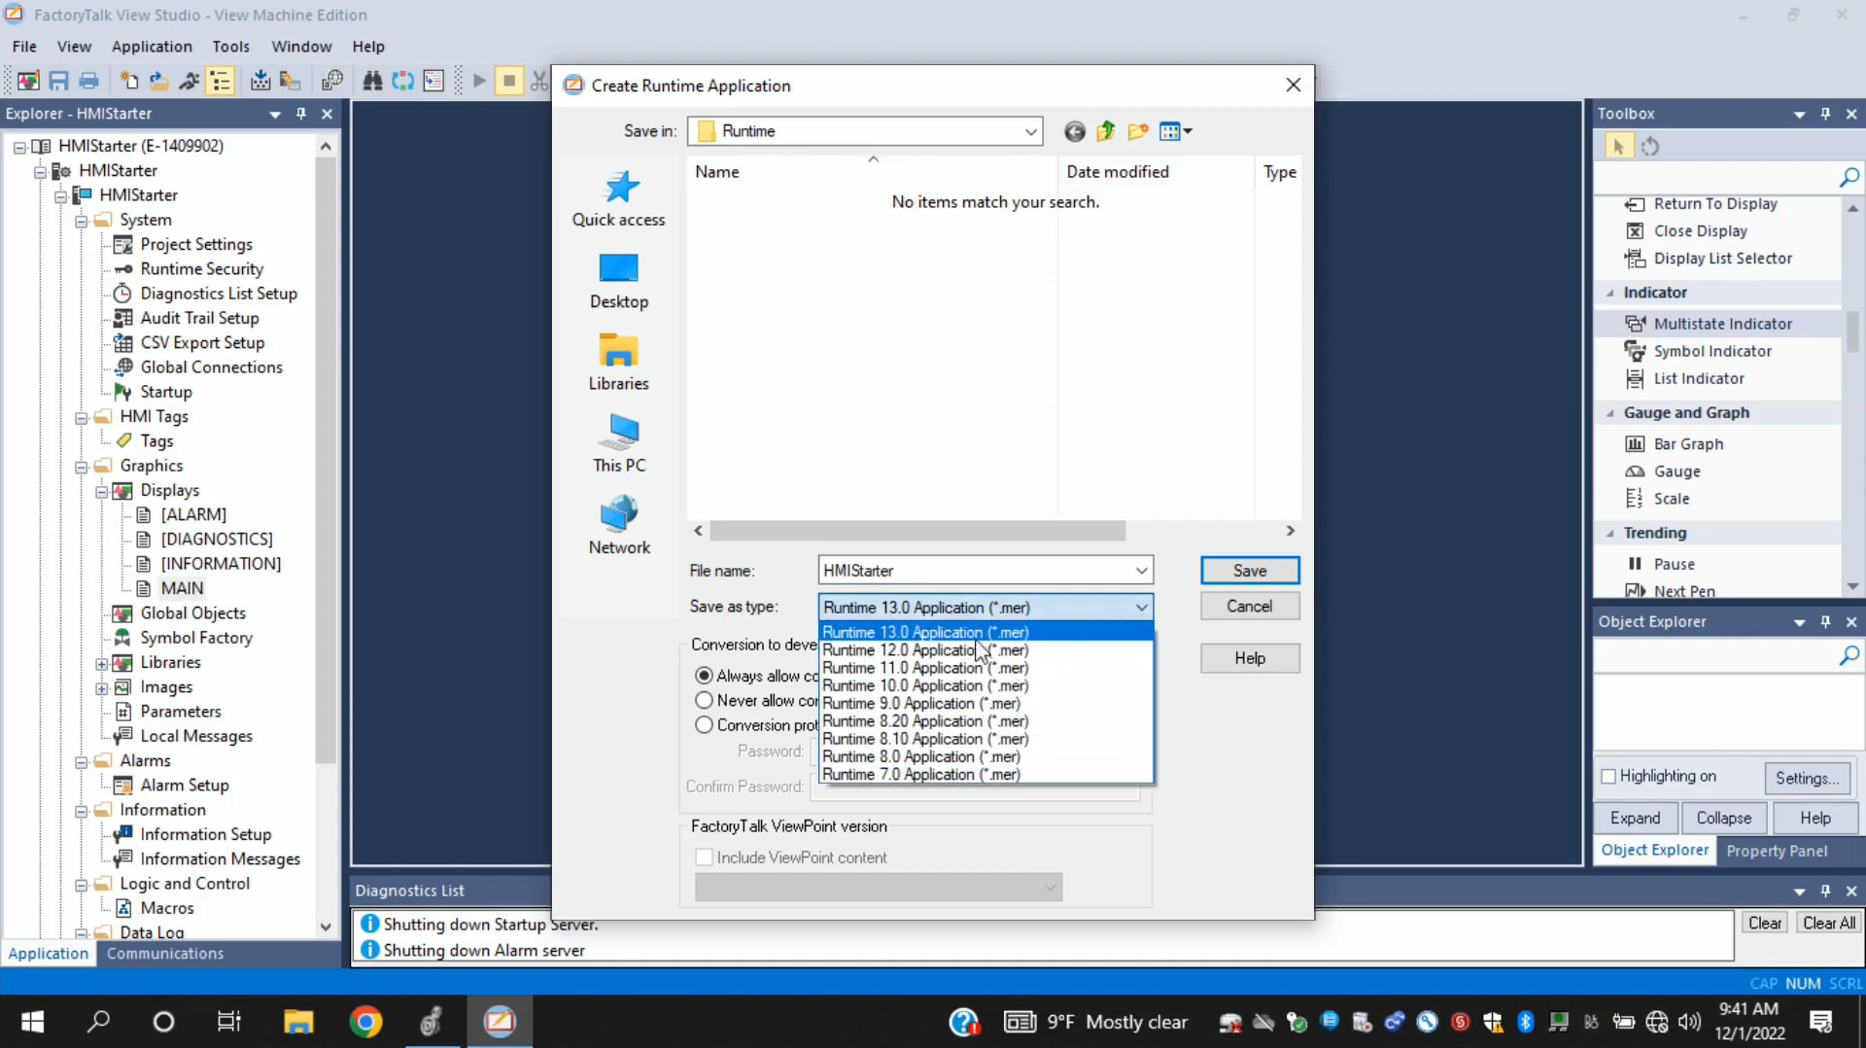
click(951, 652)
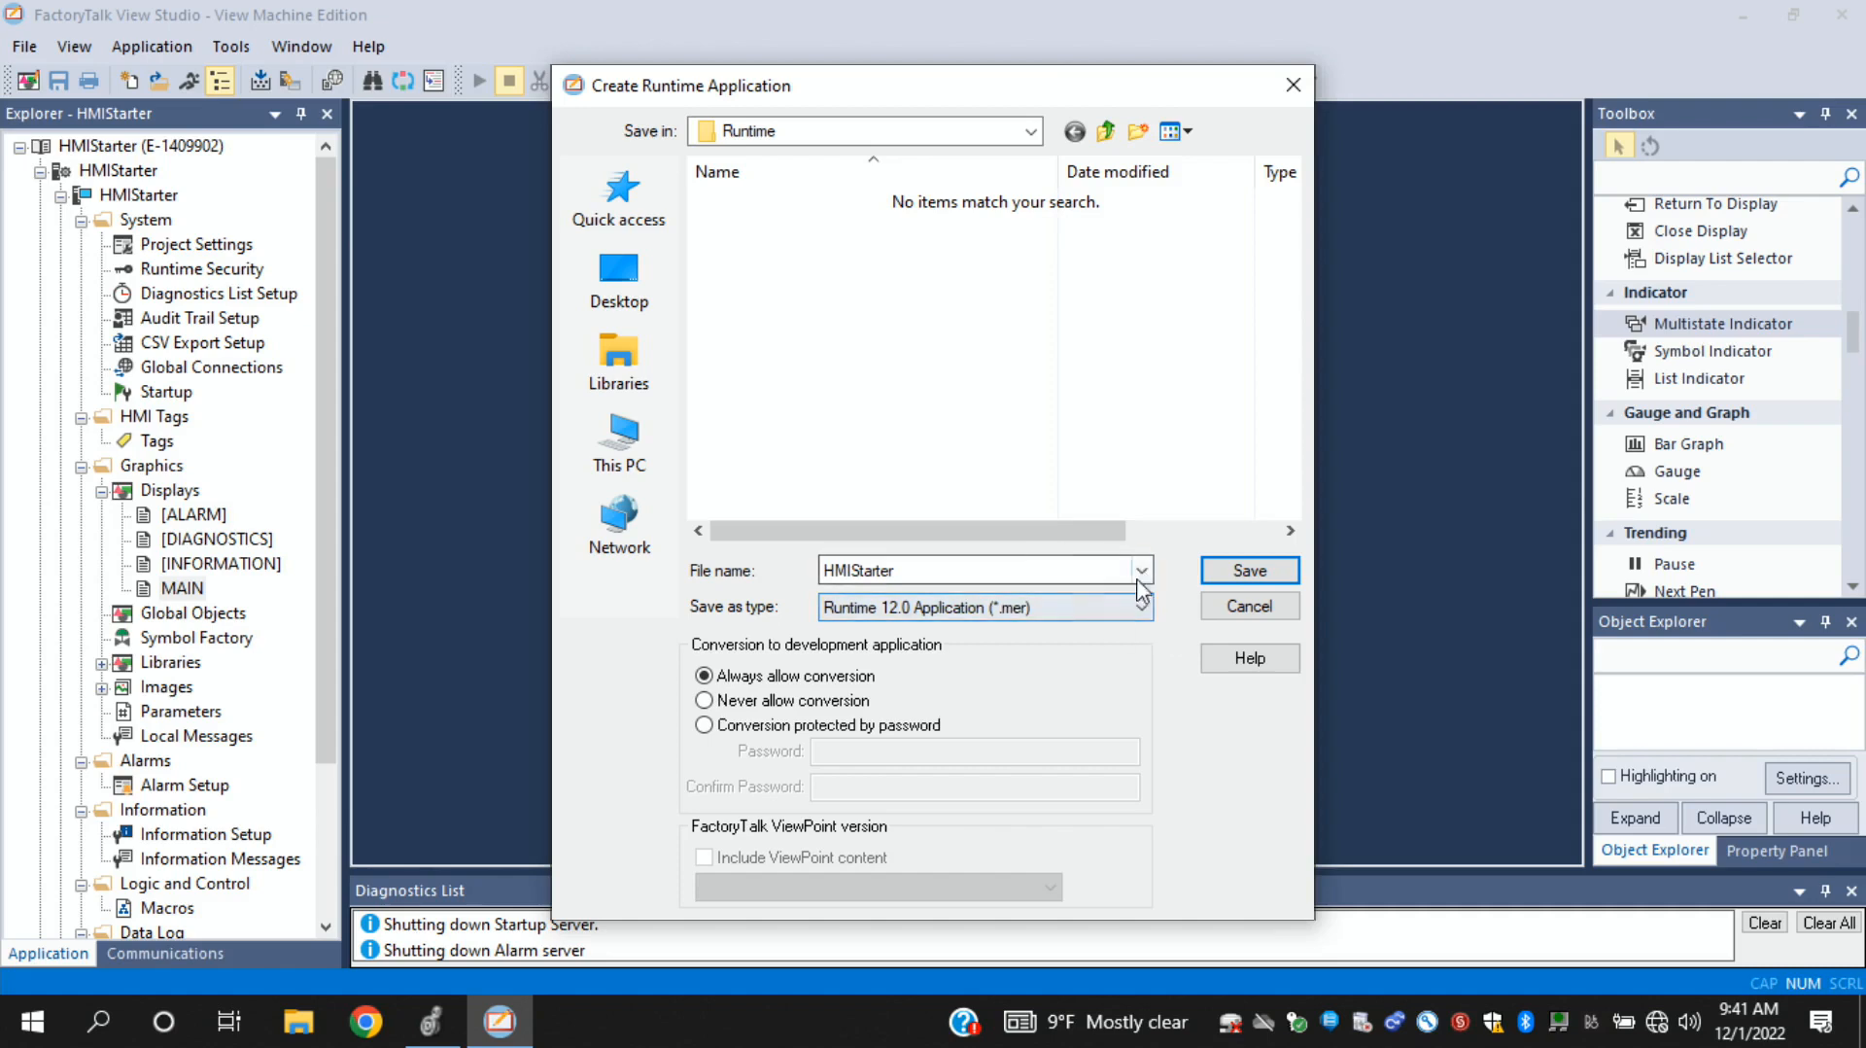
click(1072, 612)
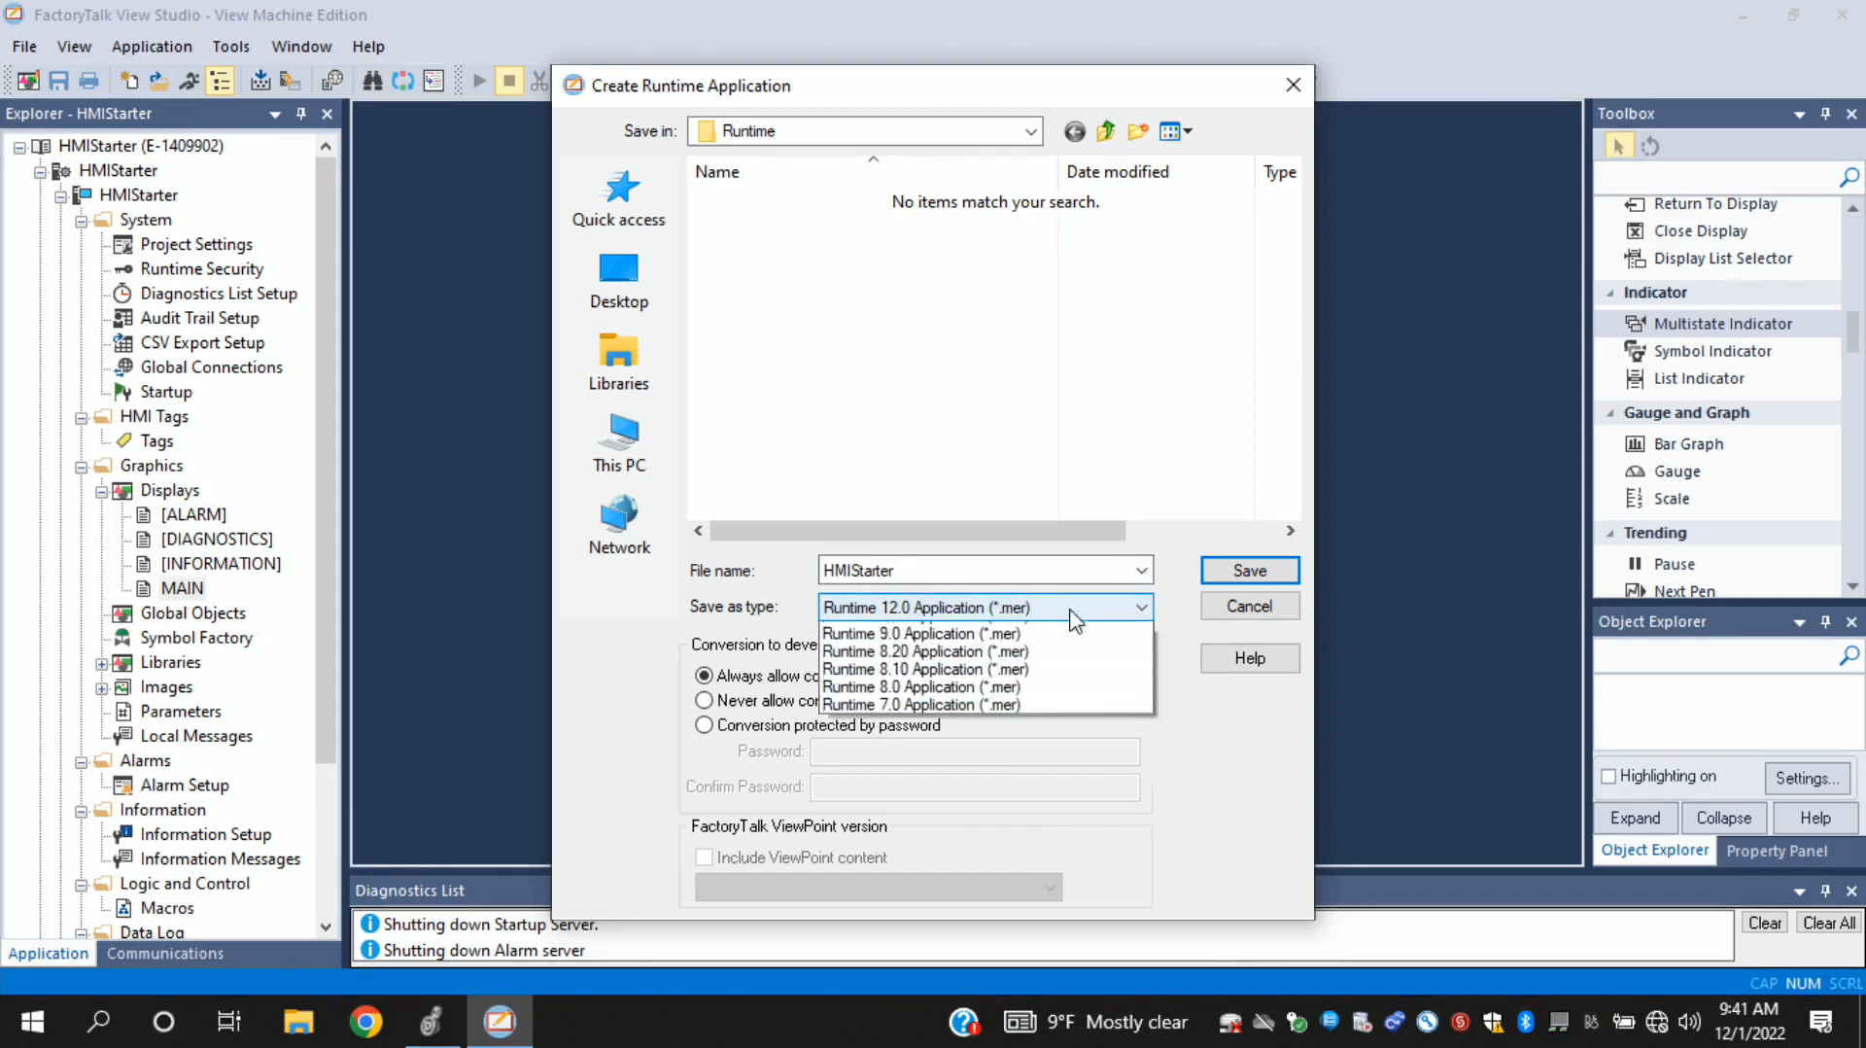
click(1028, 649)
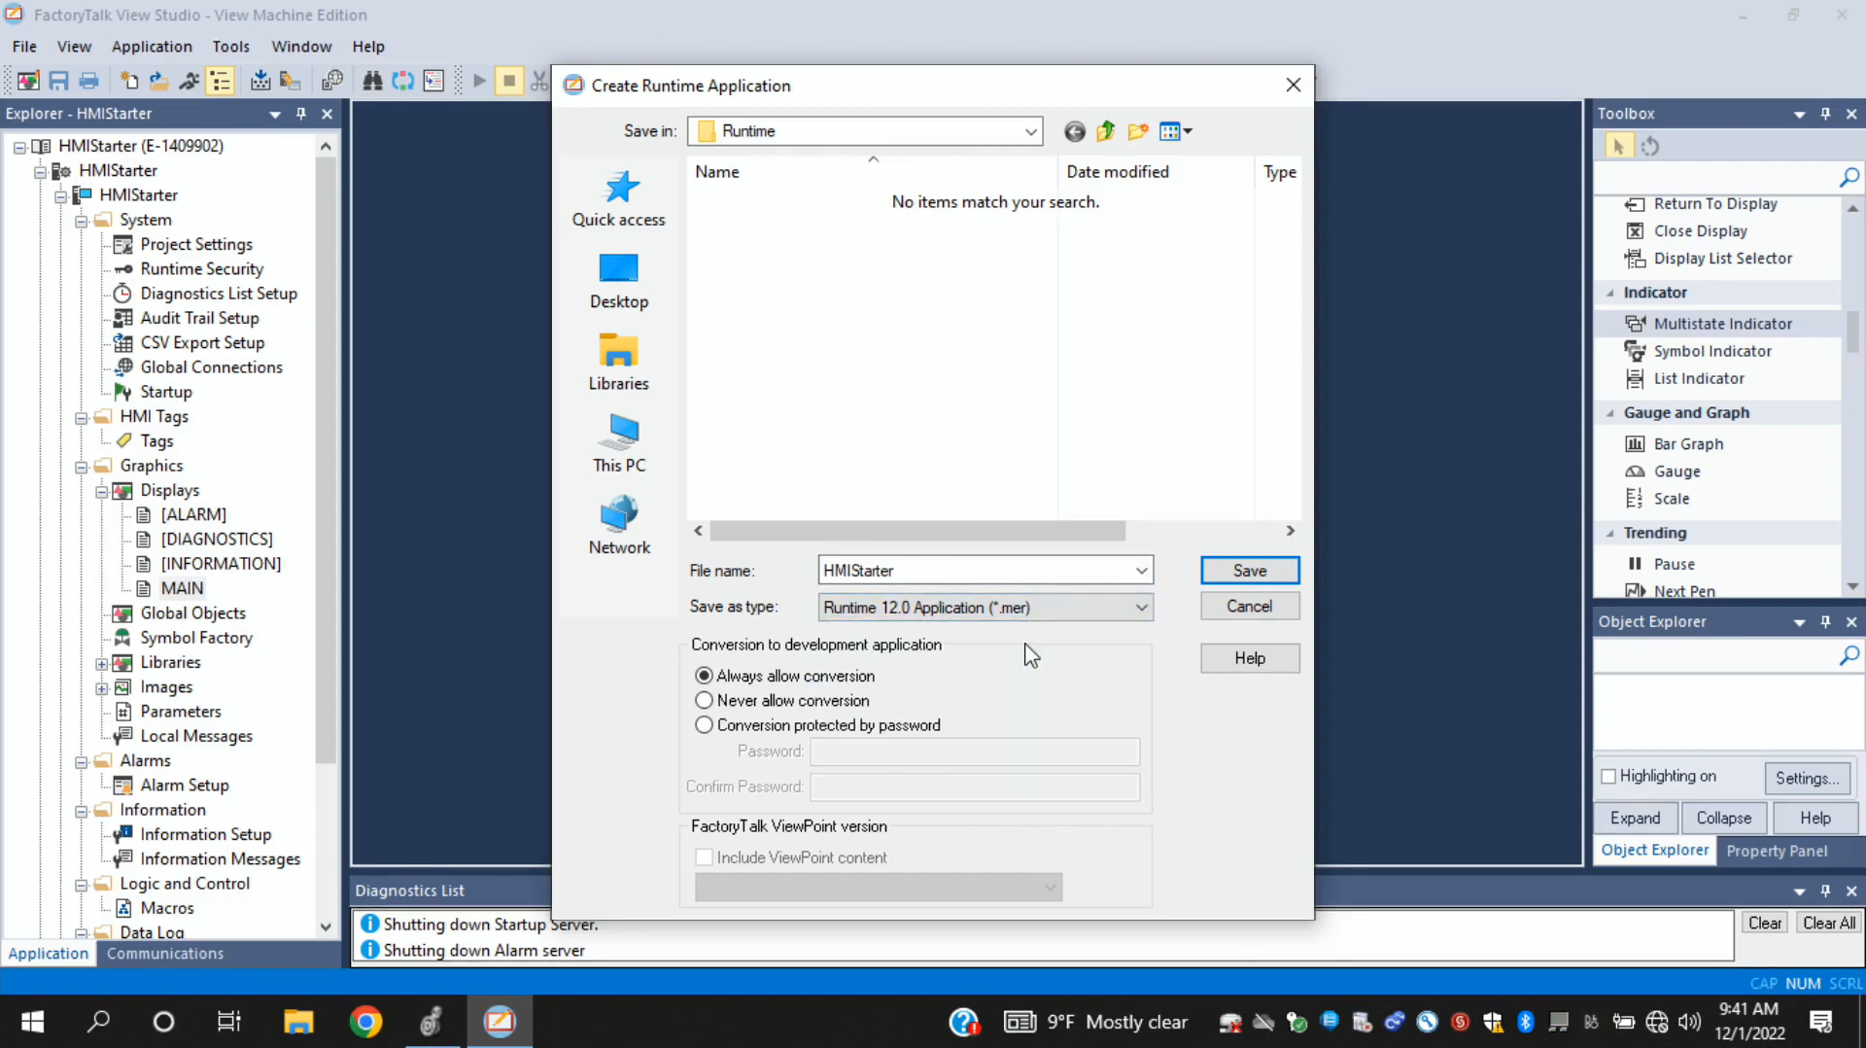
click(1253, 576)
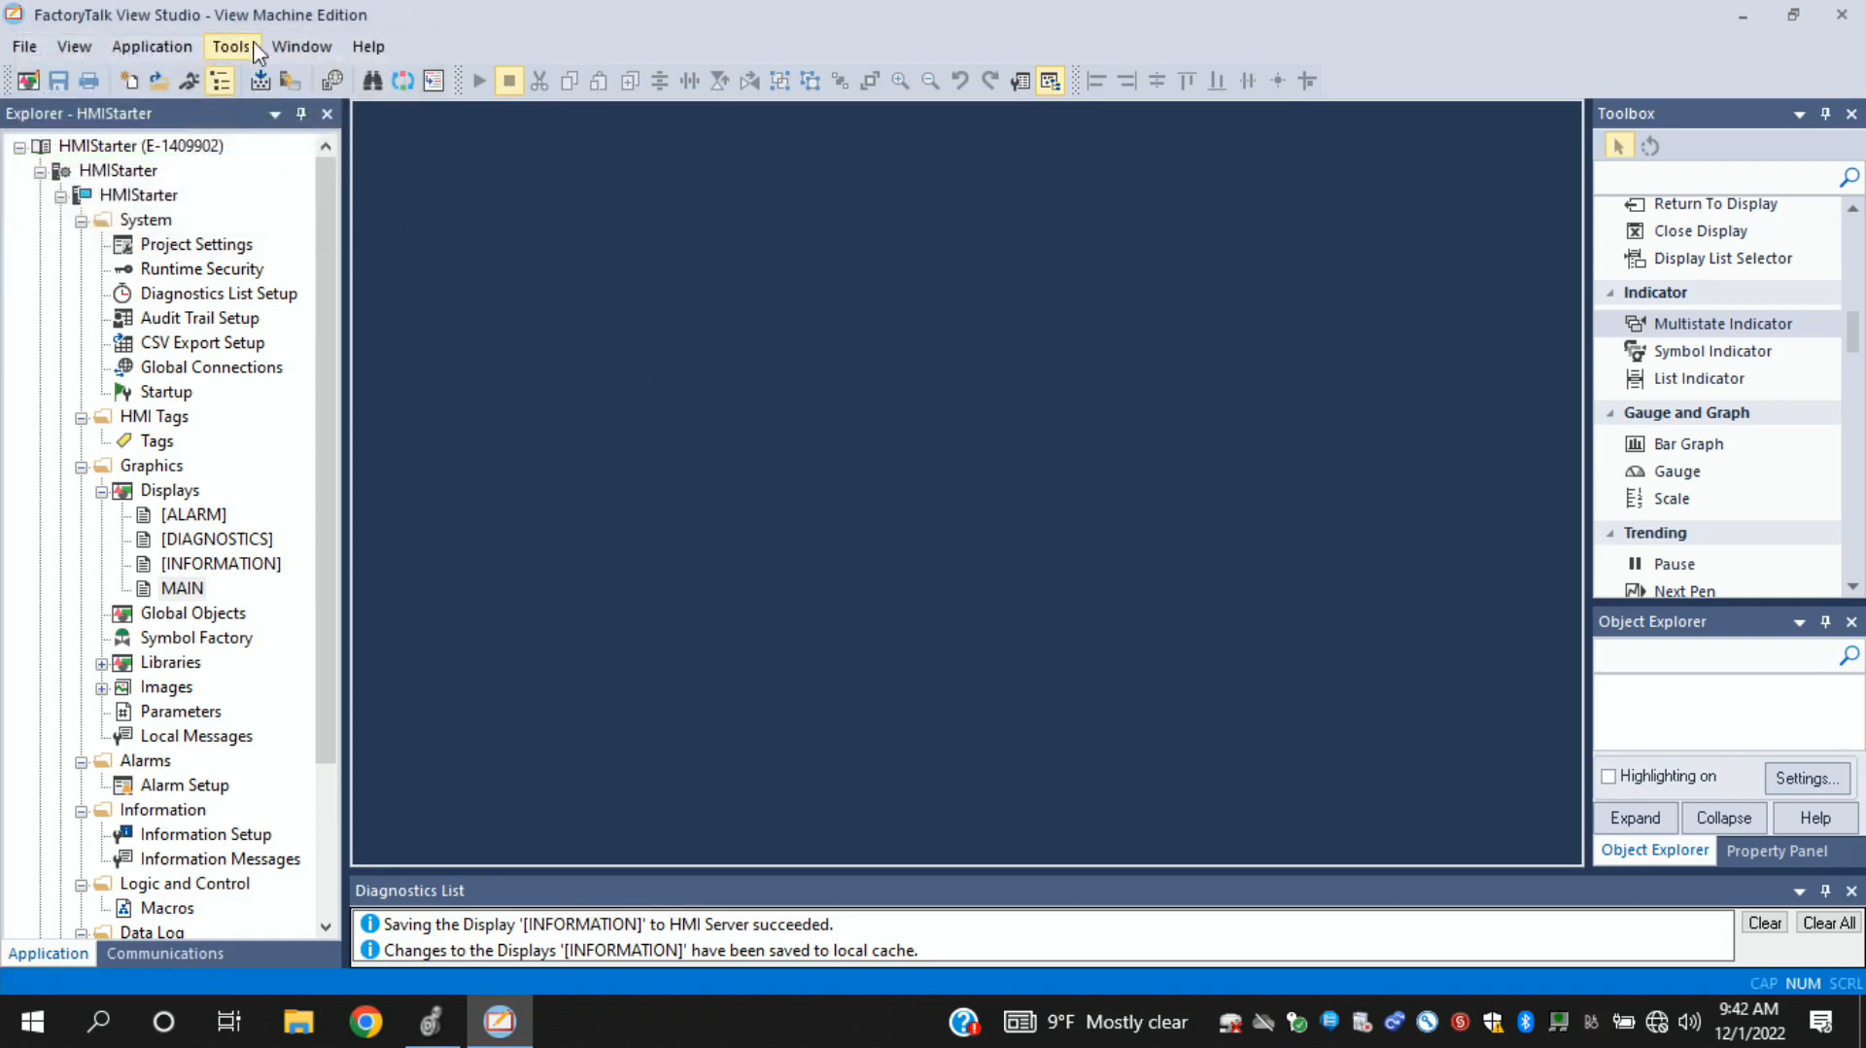
- Open the Transfer Utility and select the PanelView Plus 7 Standard 600 at 192.168.1.200 under EtherNet, Ethernet as destination terminal
click(165, 56)
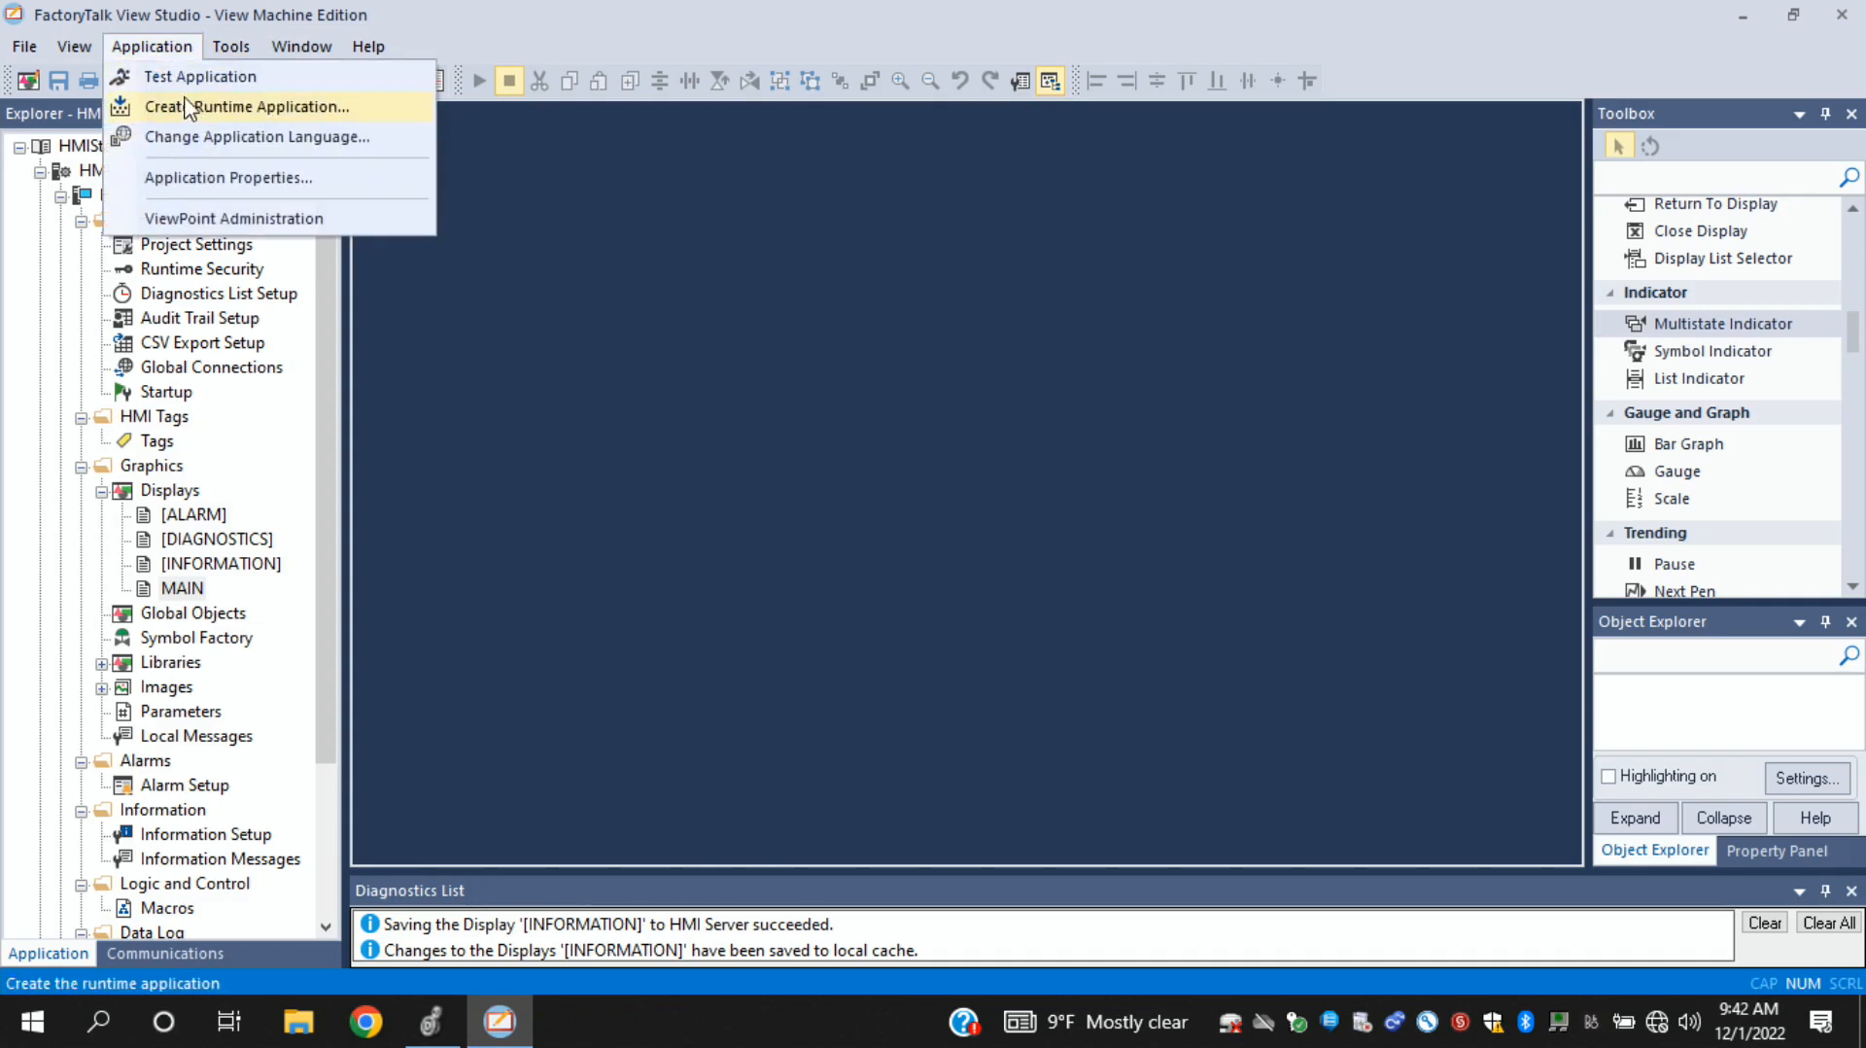
mouse_move(245, 53)
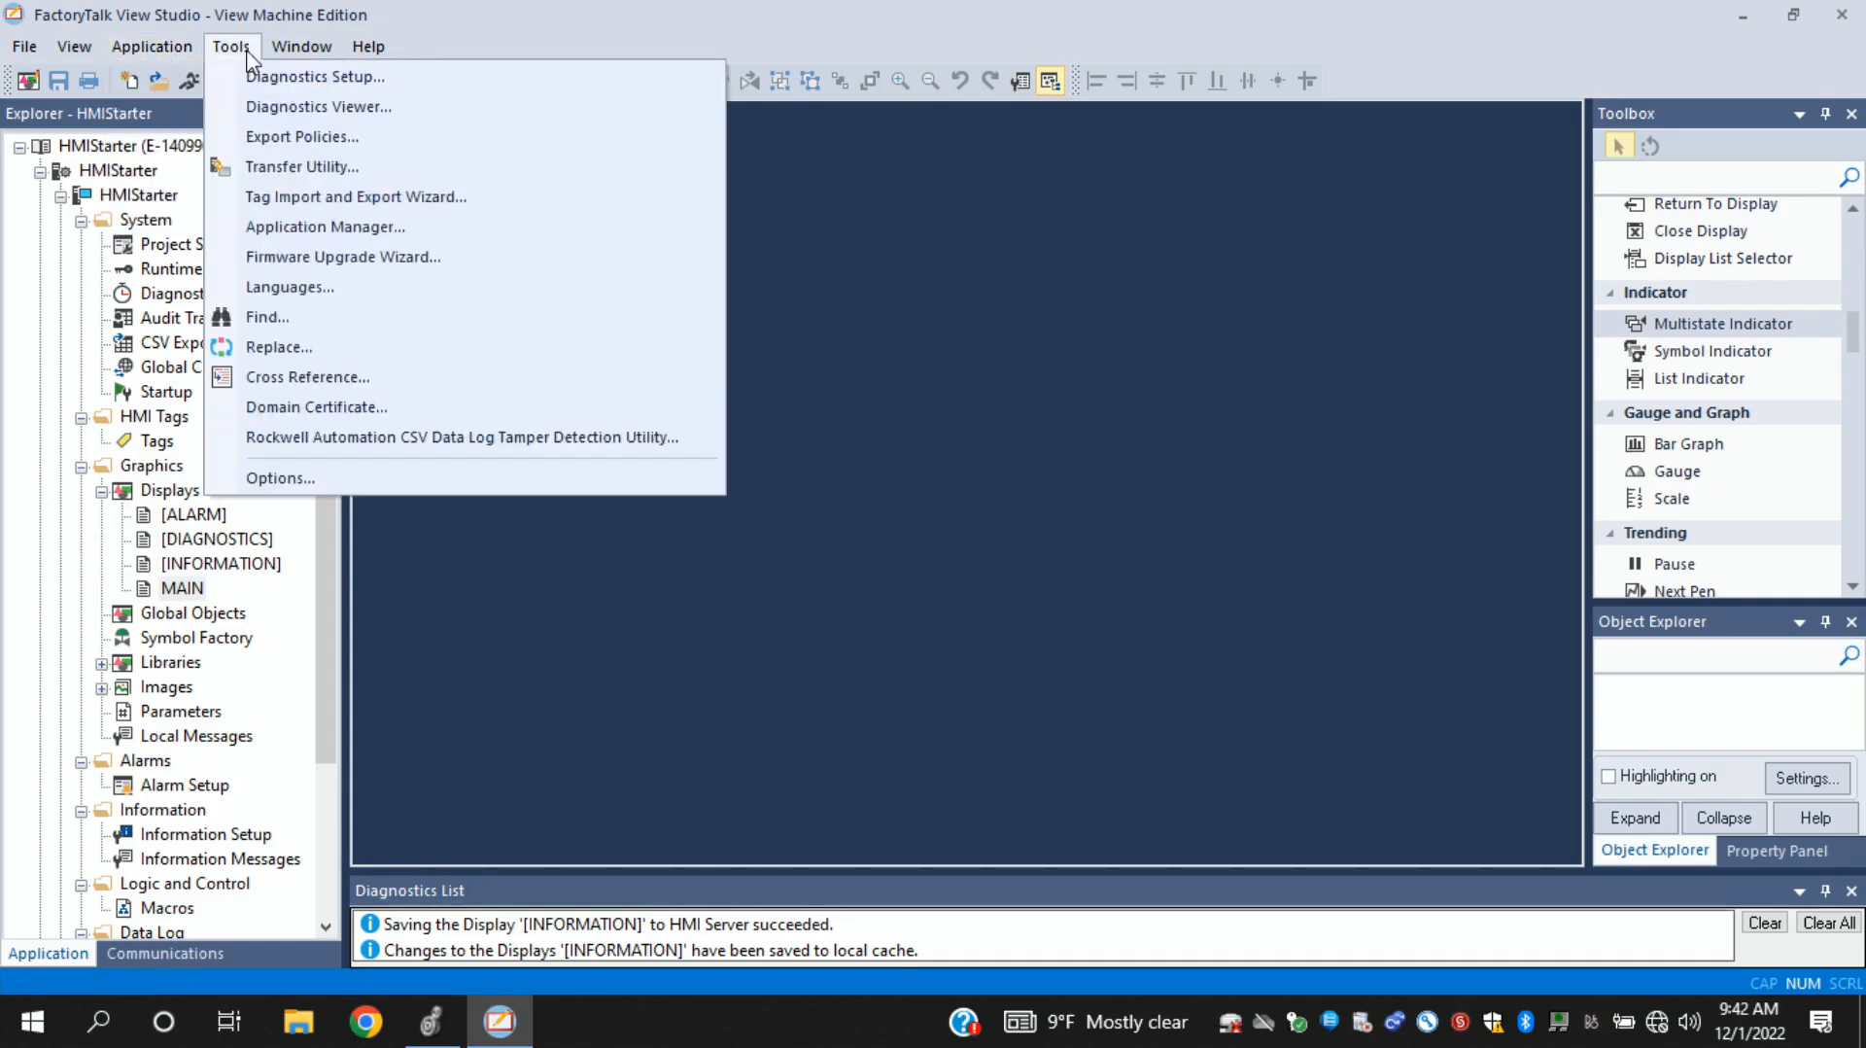
click(290, 168)
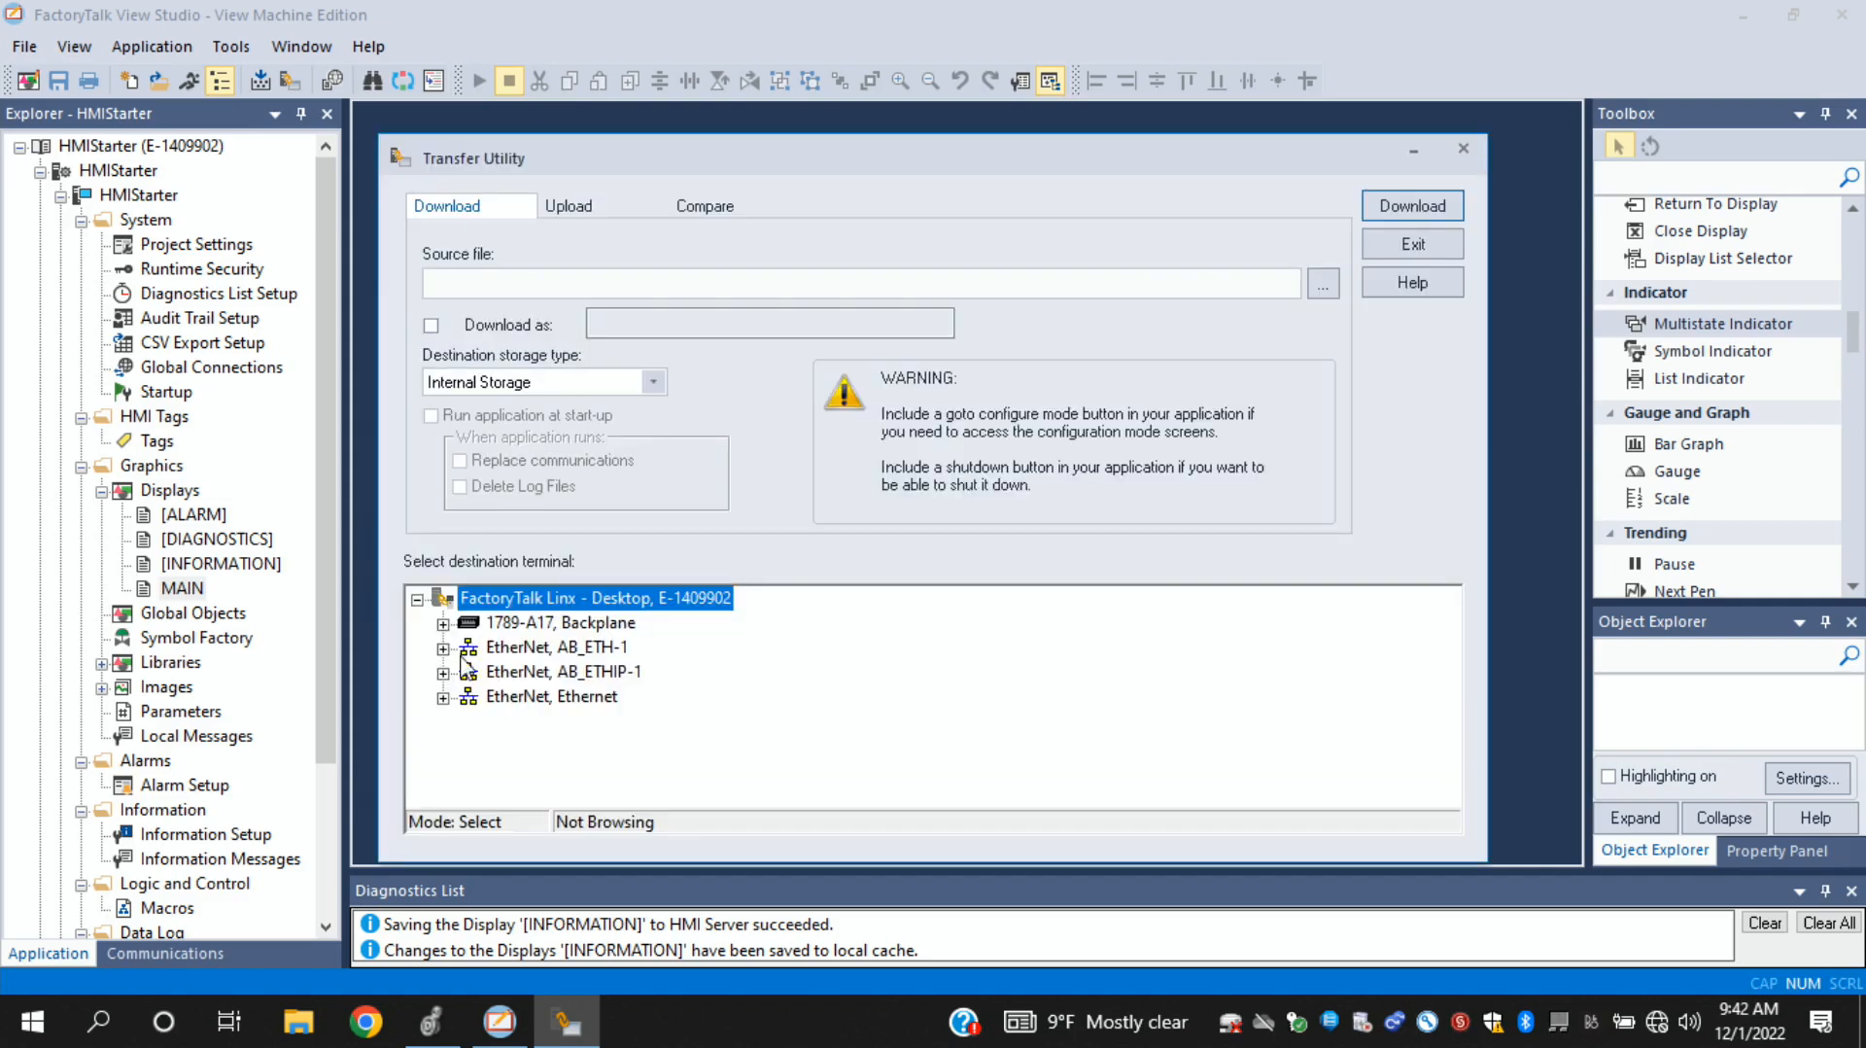
click(443, 697)
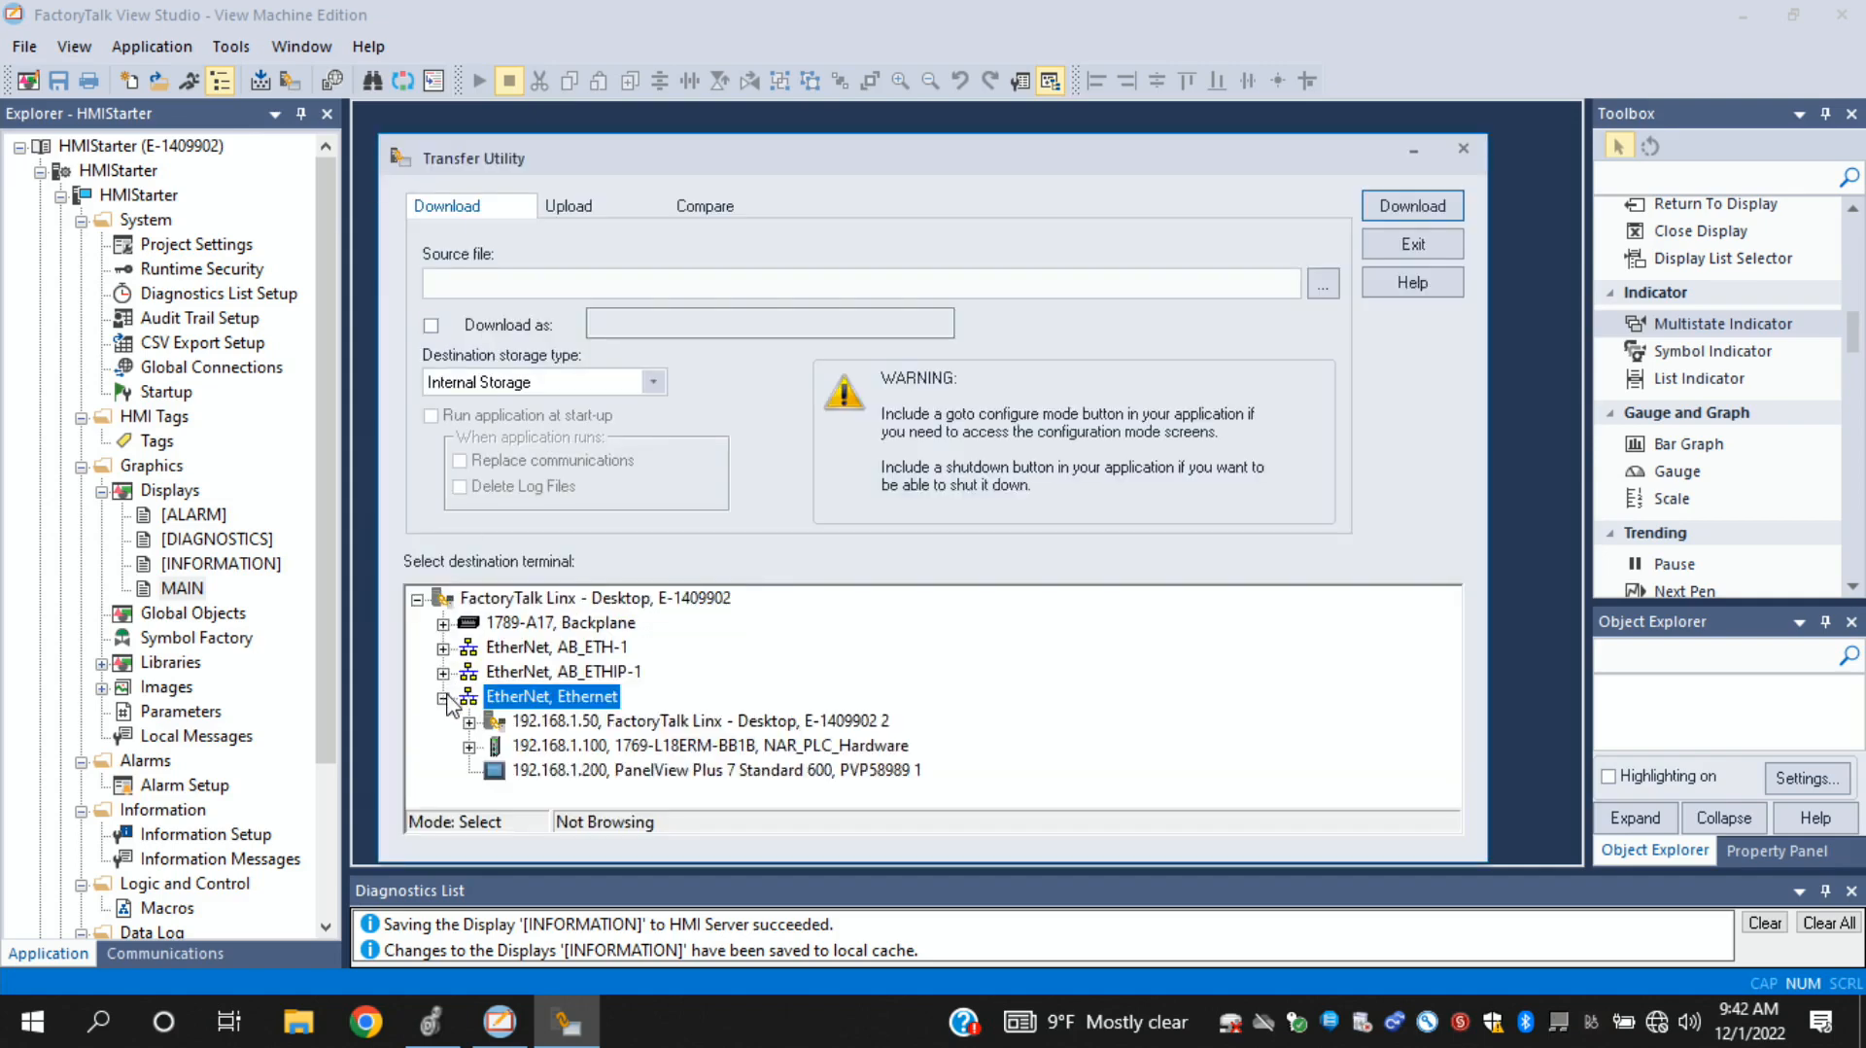
click(575, 771)
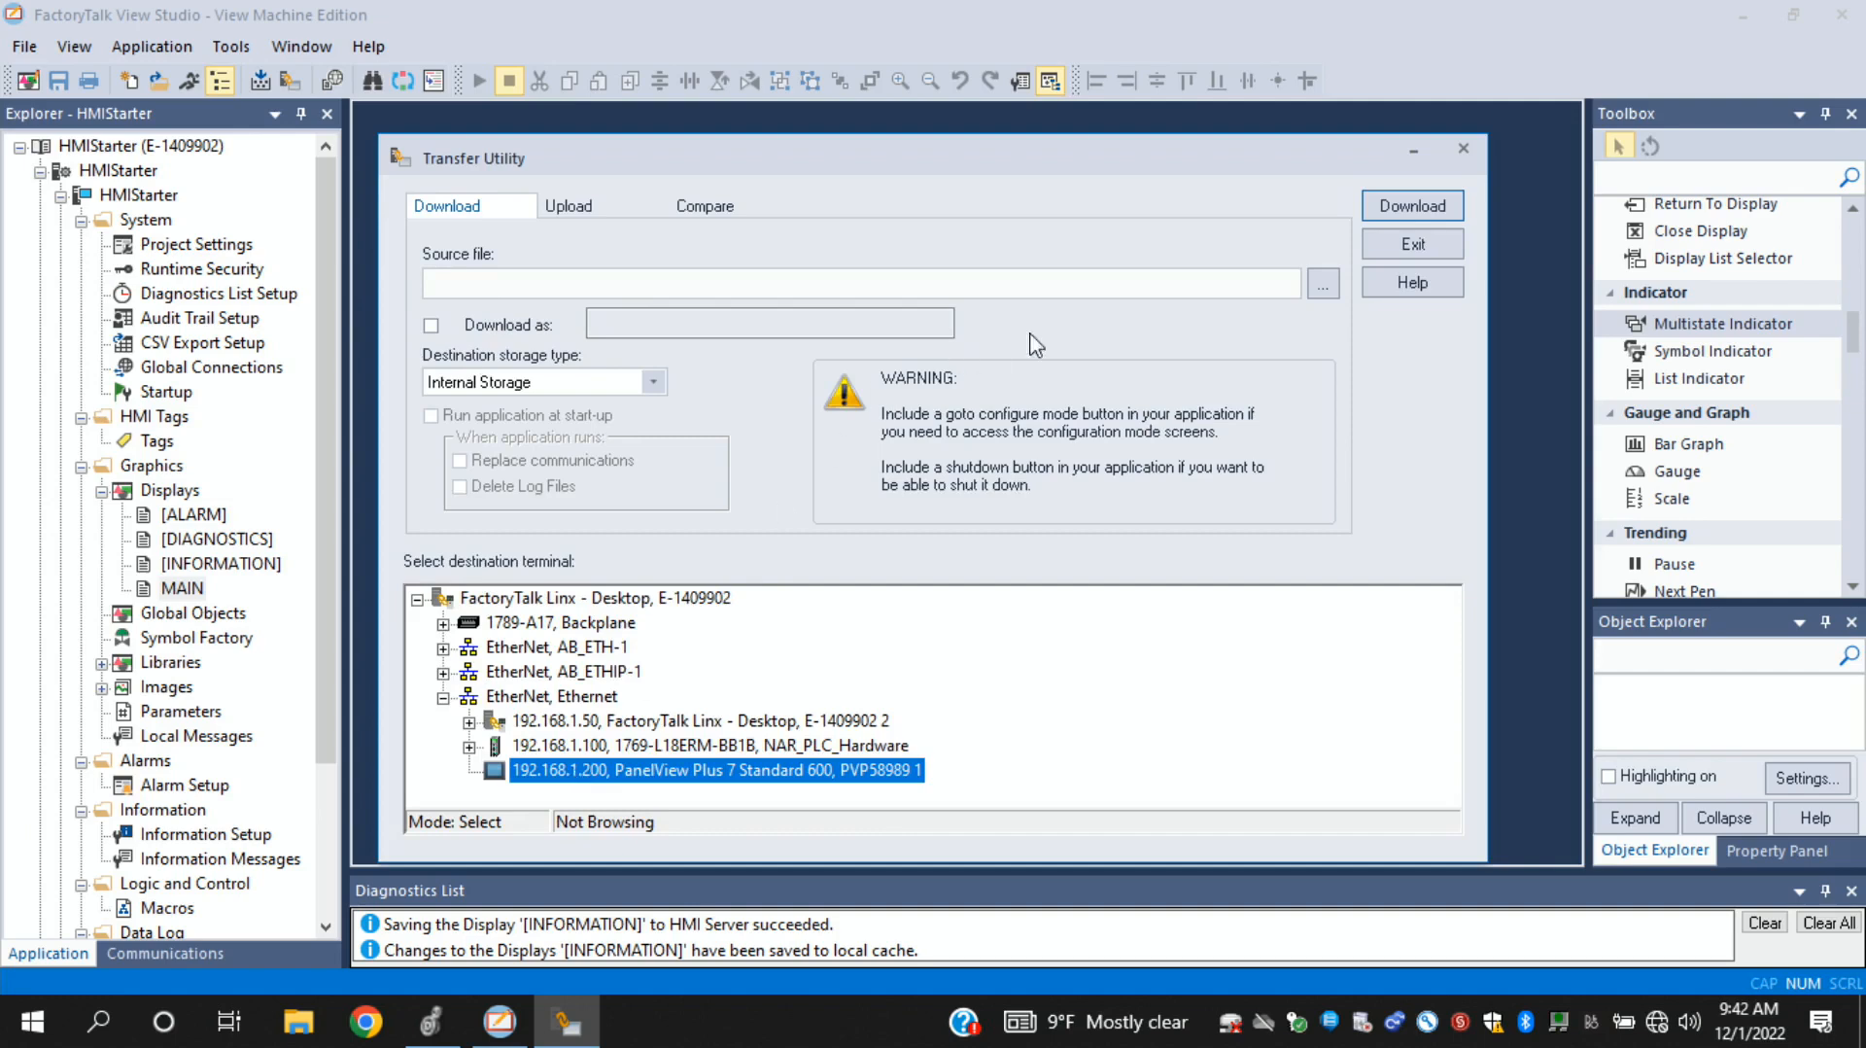
- Choose HMIStarter.mer as the source file and download it to the selected terminal's Internal Storage
click(1323, 290)
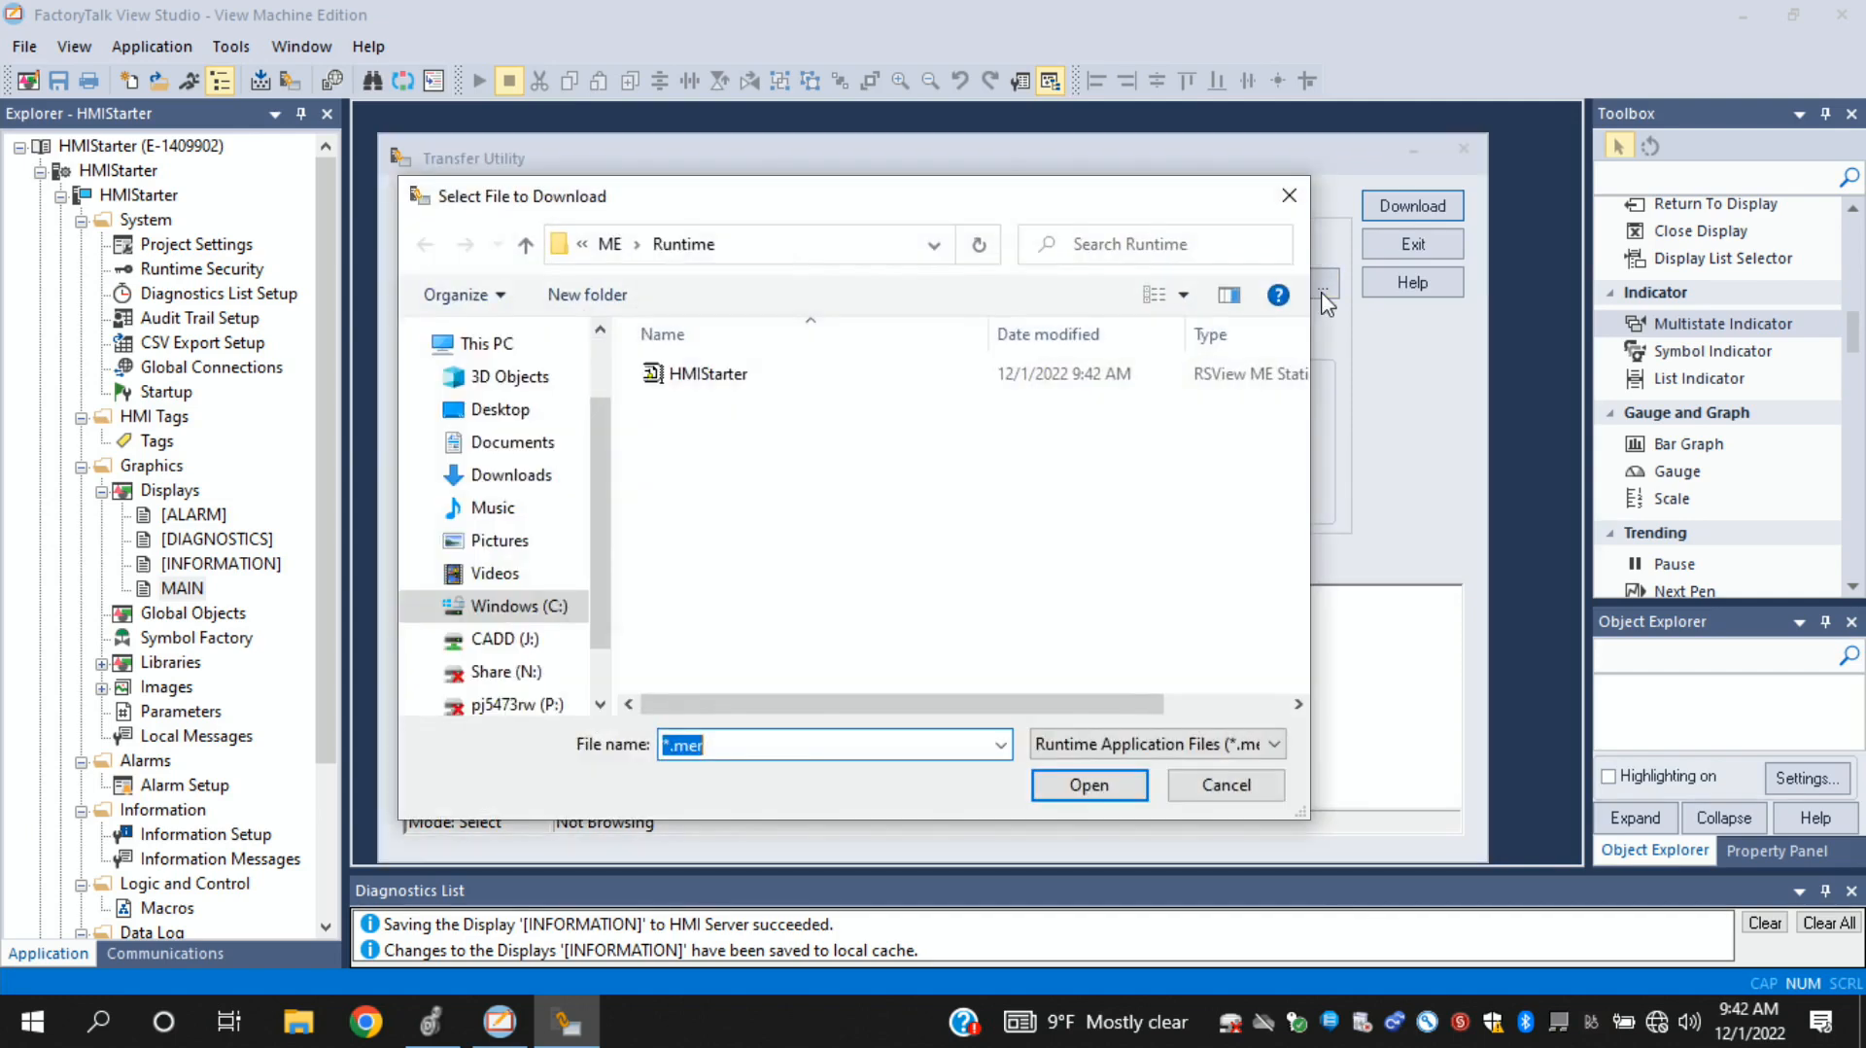
click(707, 378)
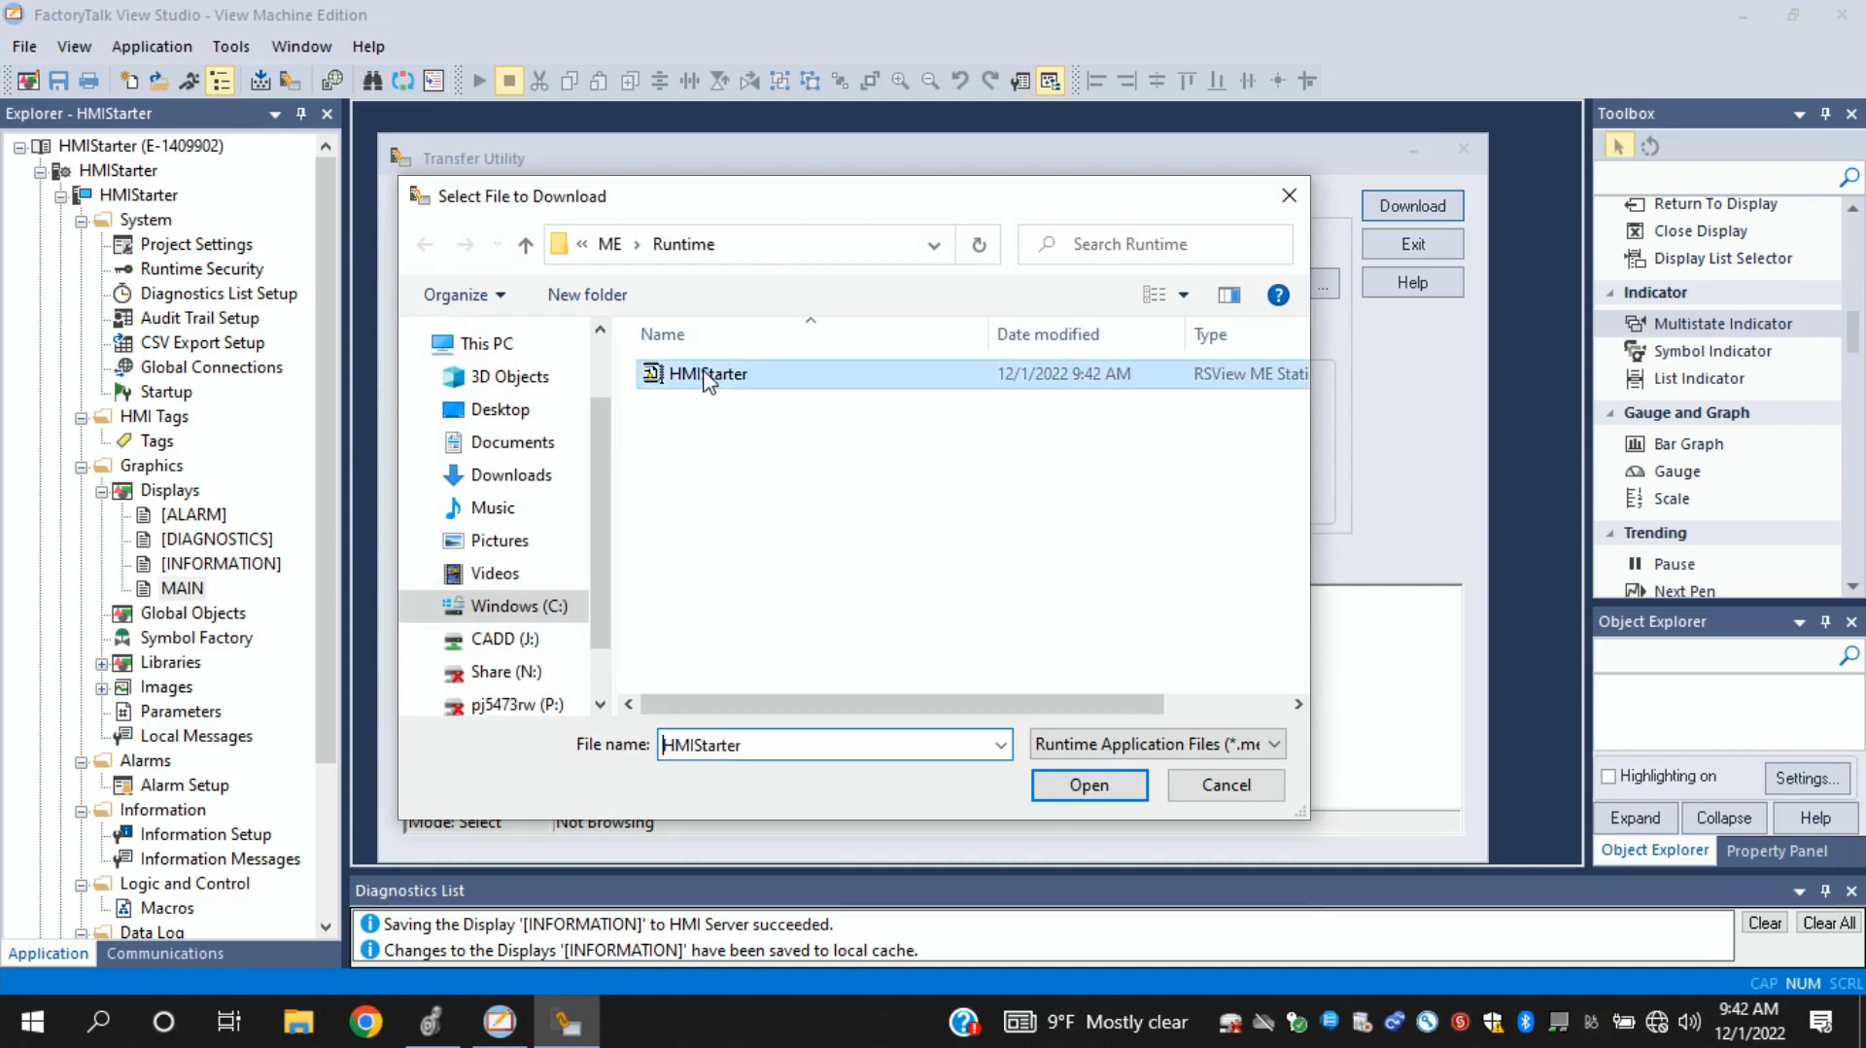
click(1086, 785)
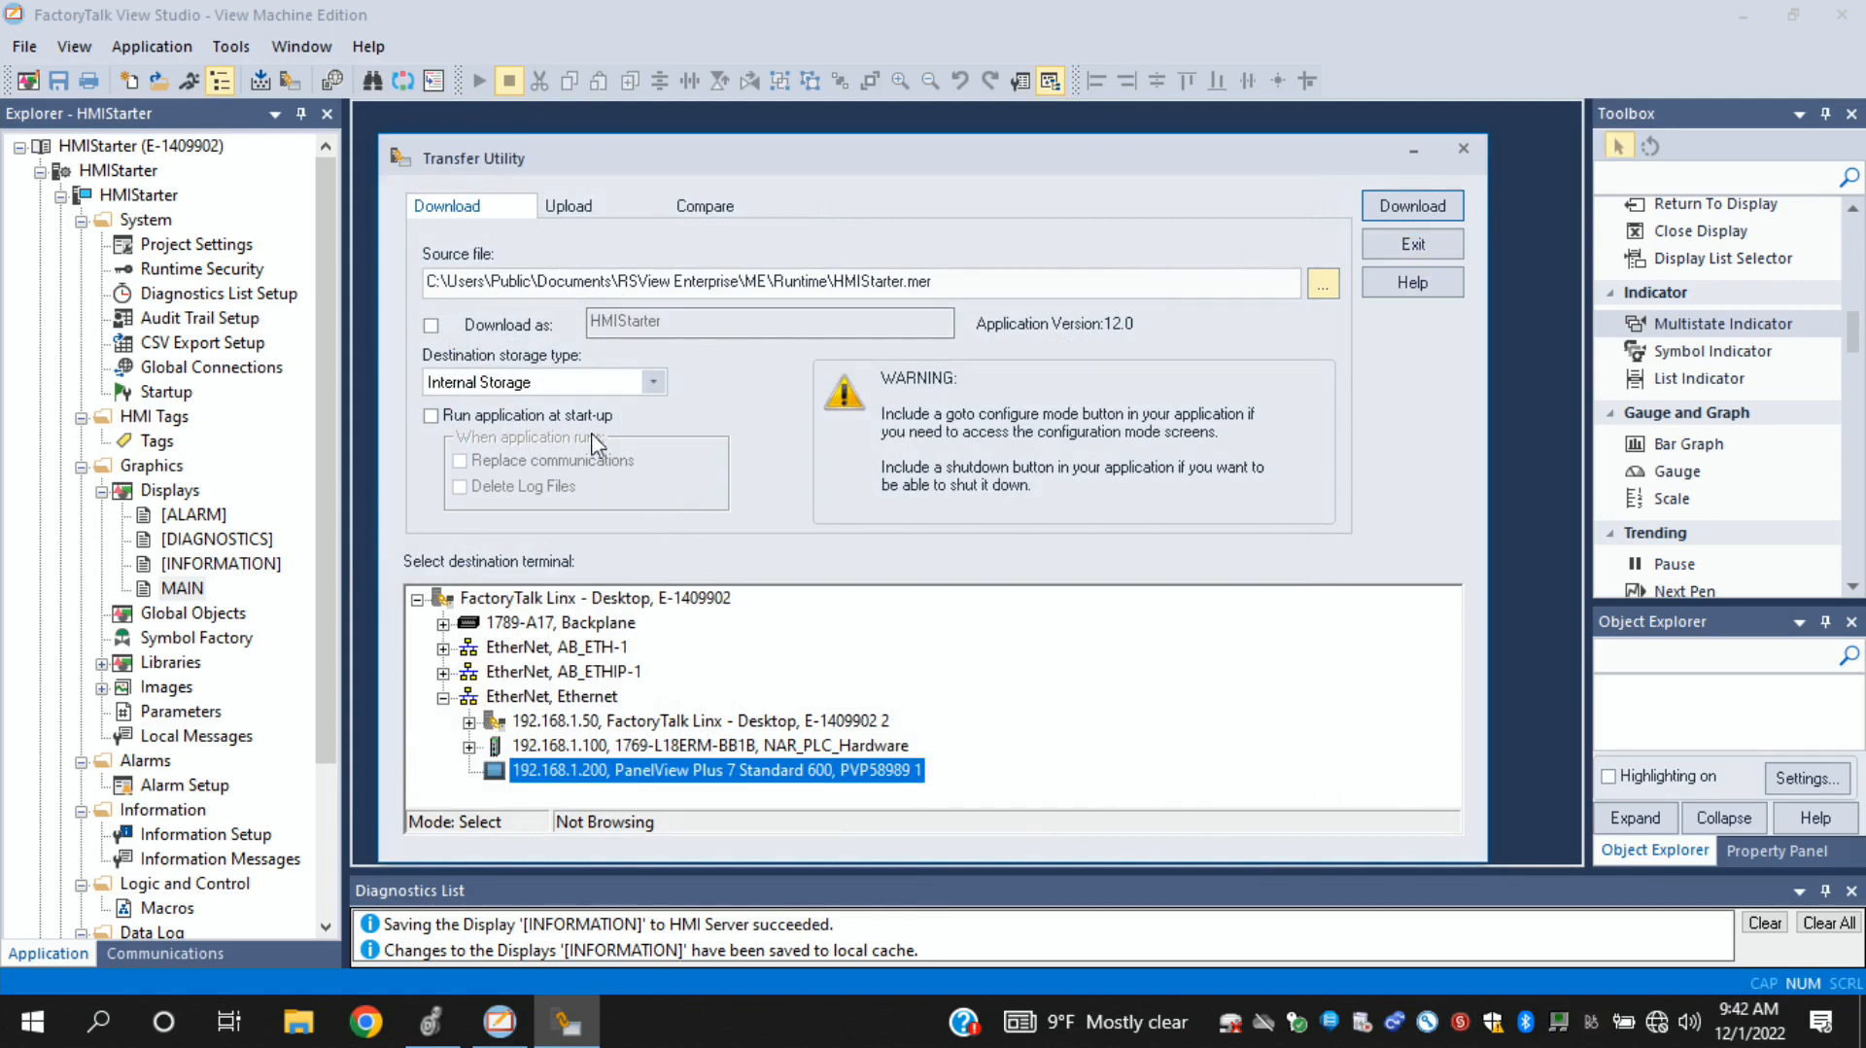
click(1435, 207)
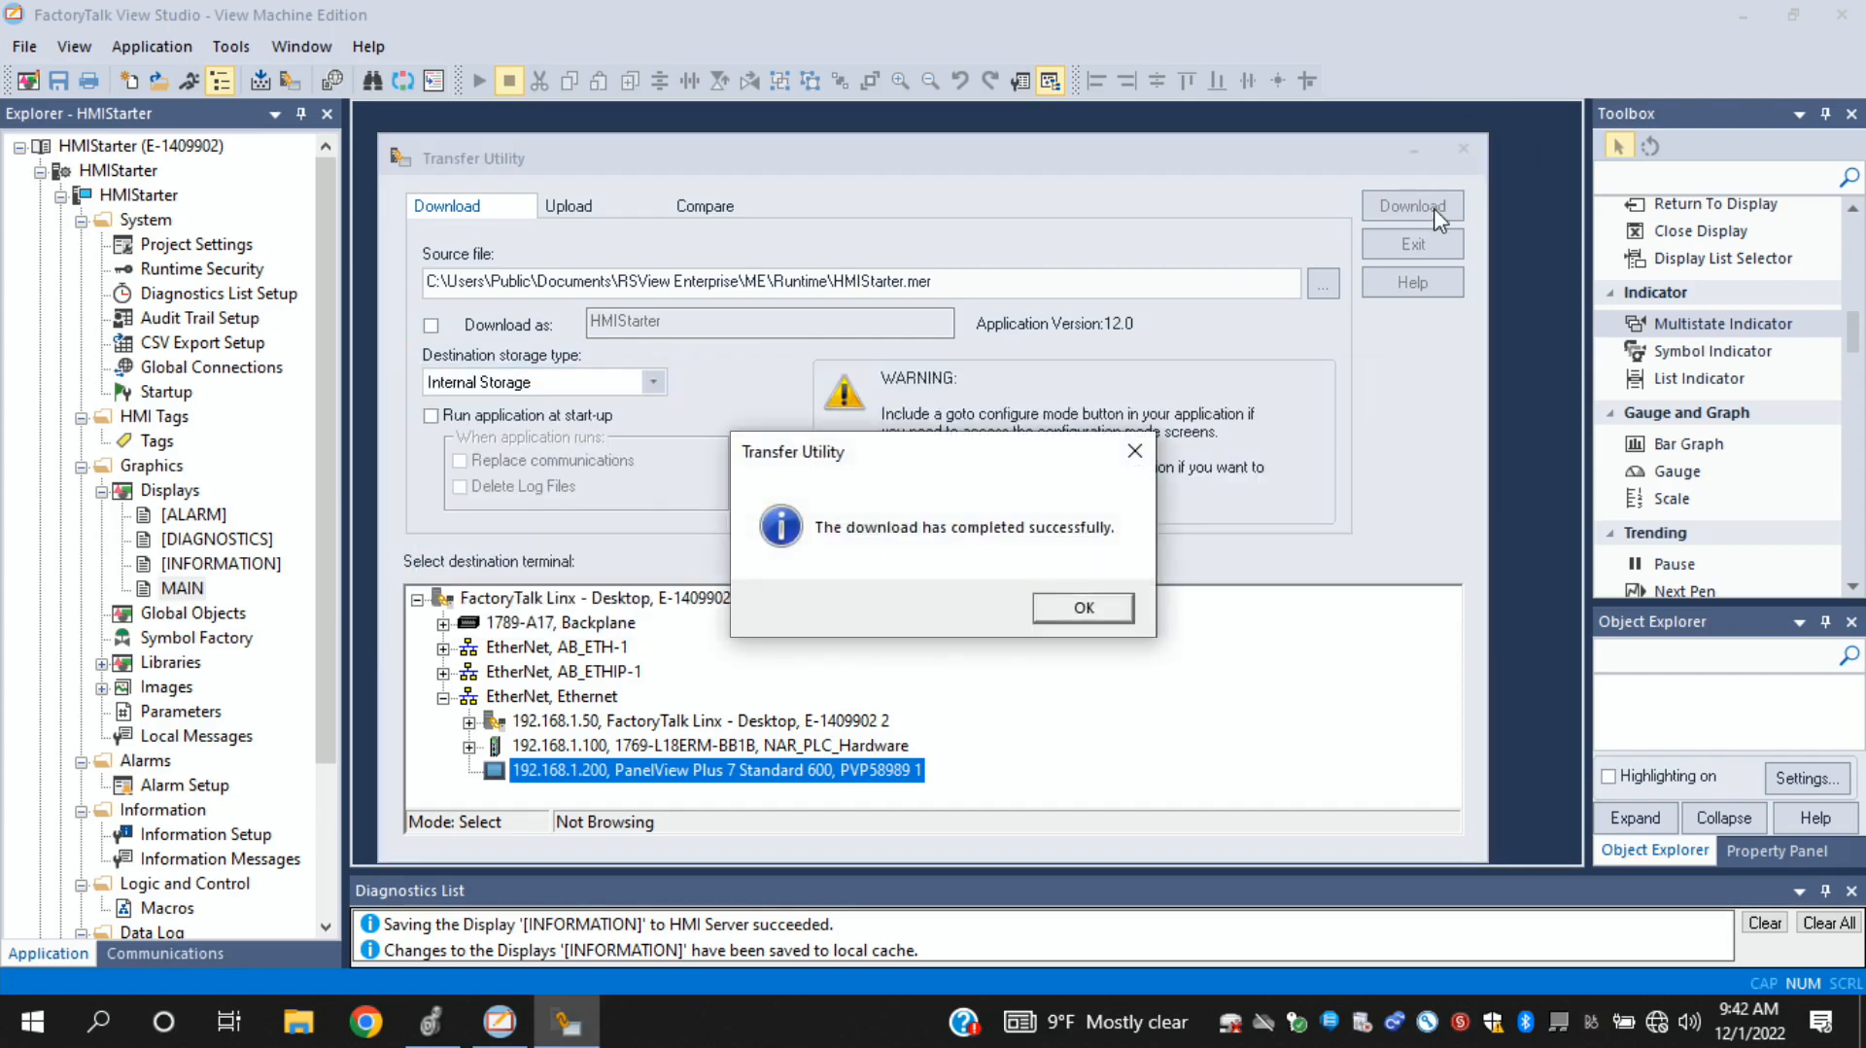
click(1083, 609)
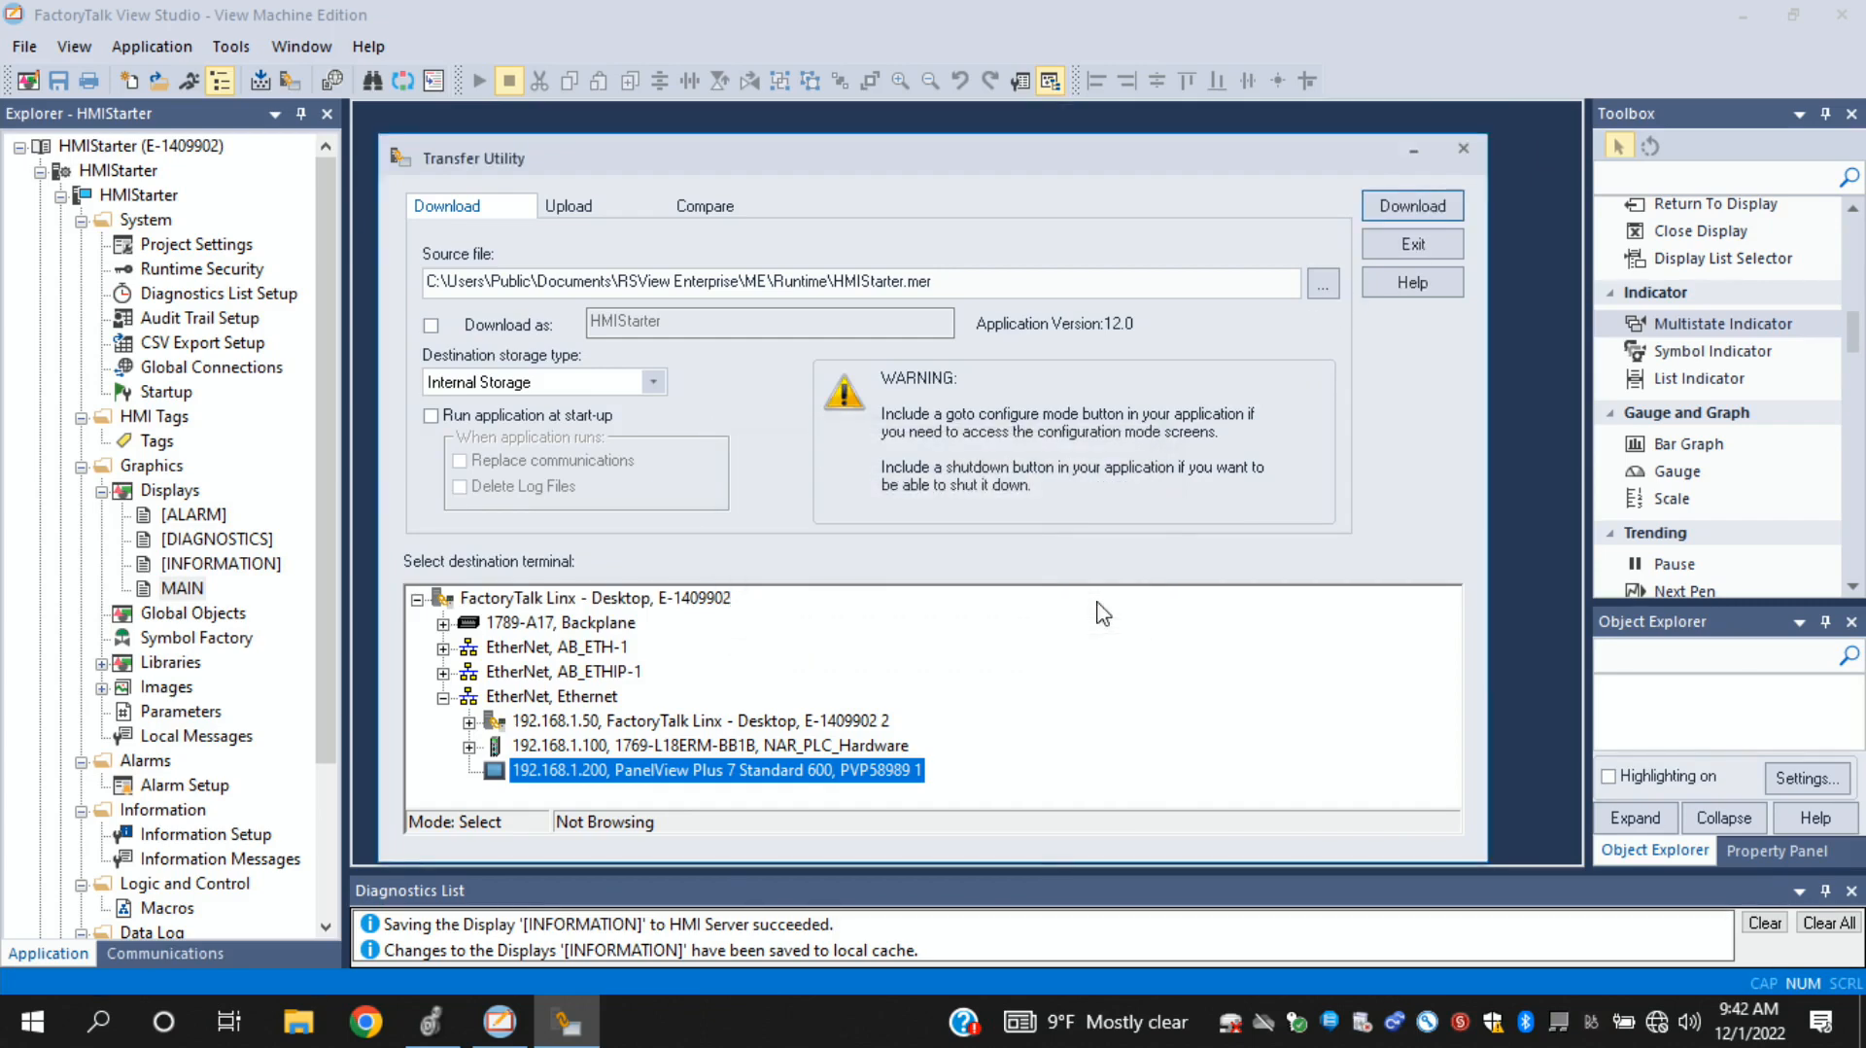
- Start the HMIStarter download, overwrite the existing file on the terminal, and close the Transfer Utility
click(1436, 207)
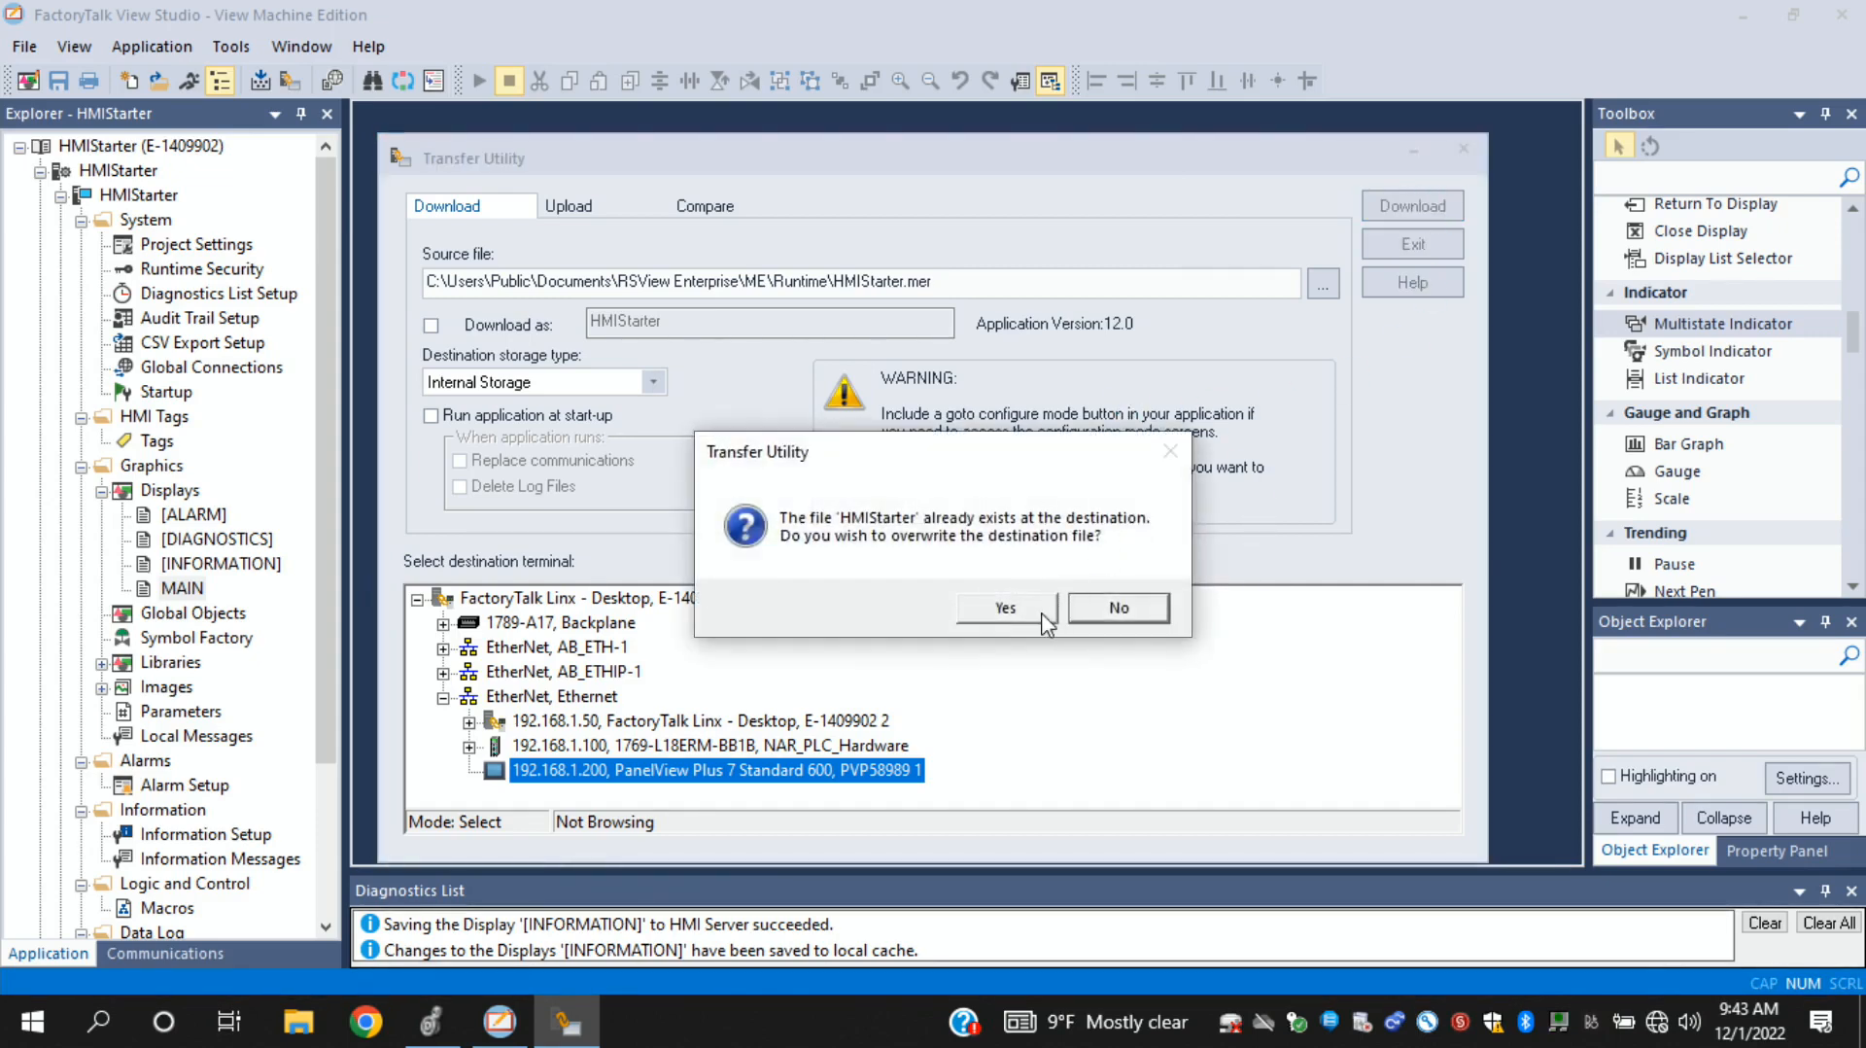
click(1012, 610)
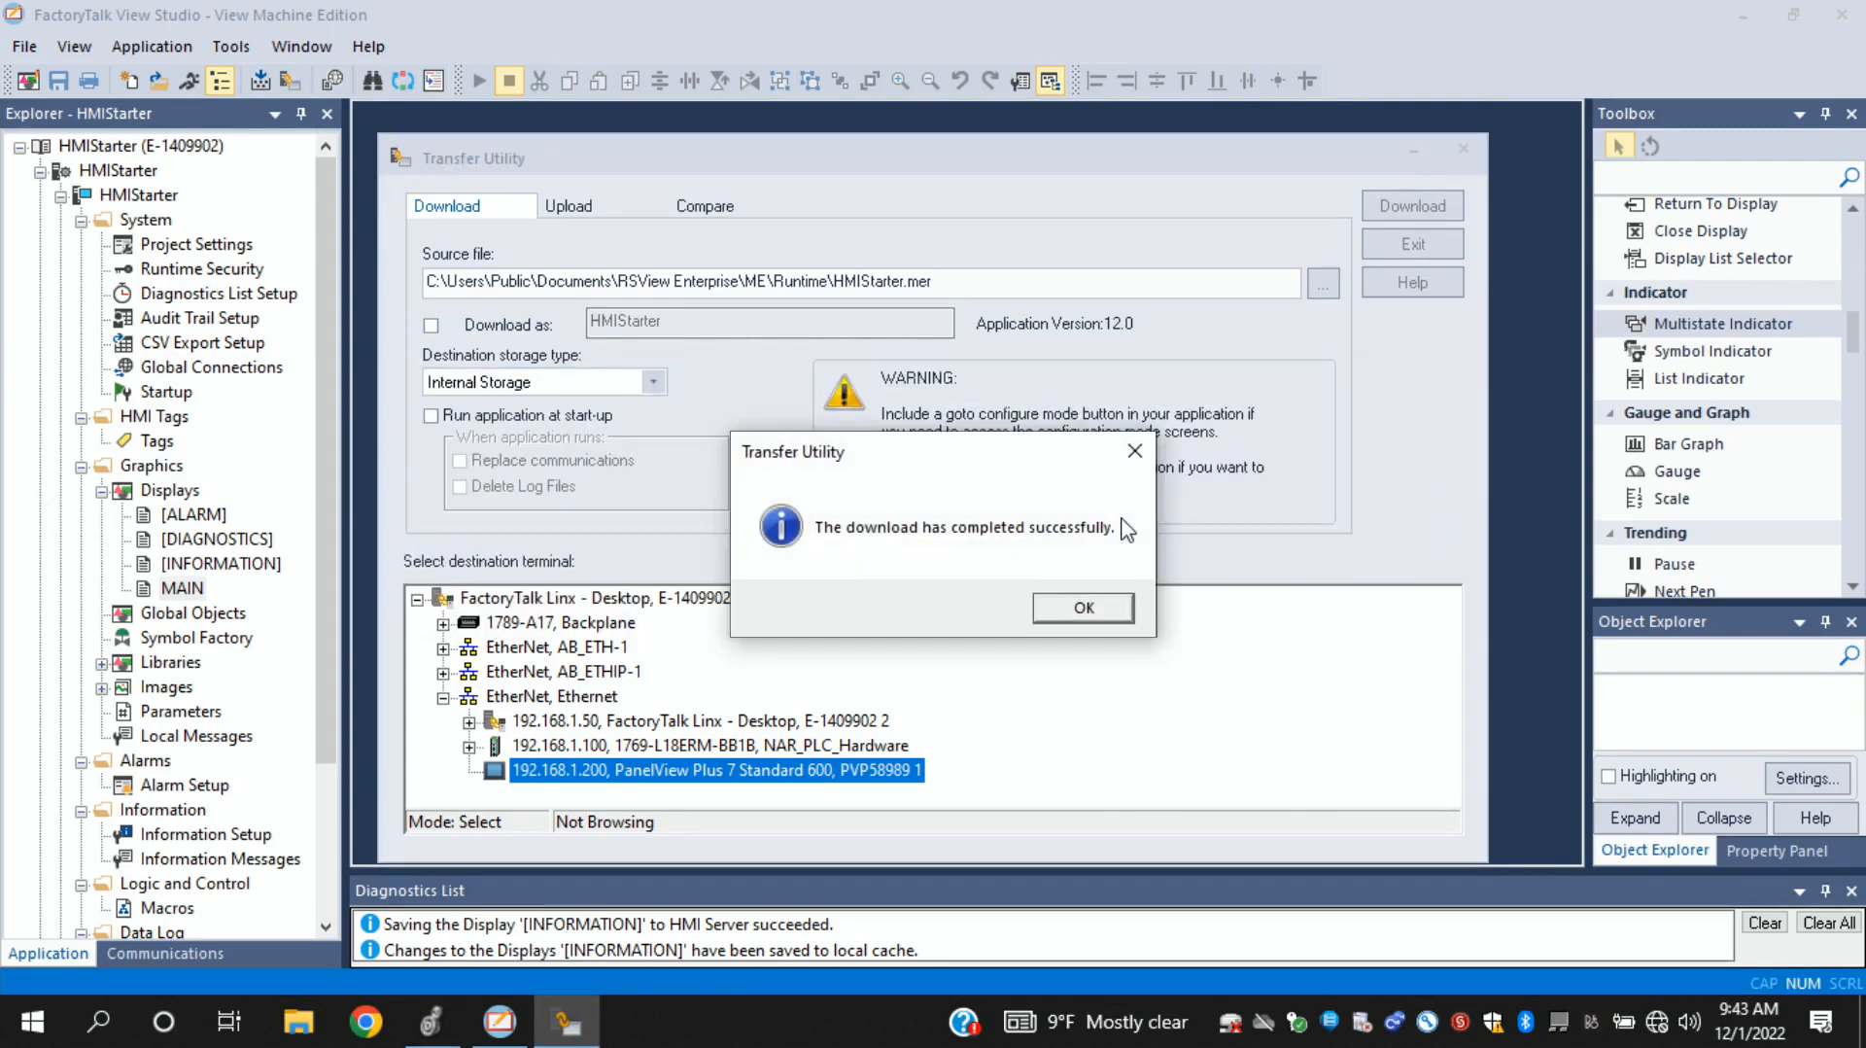
click(1083, 607)
click(1463, 148)
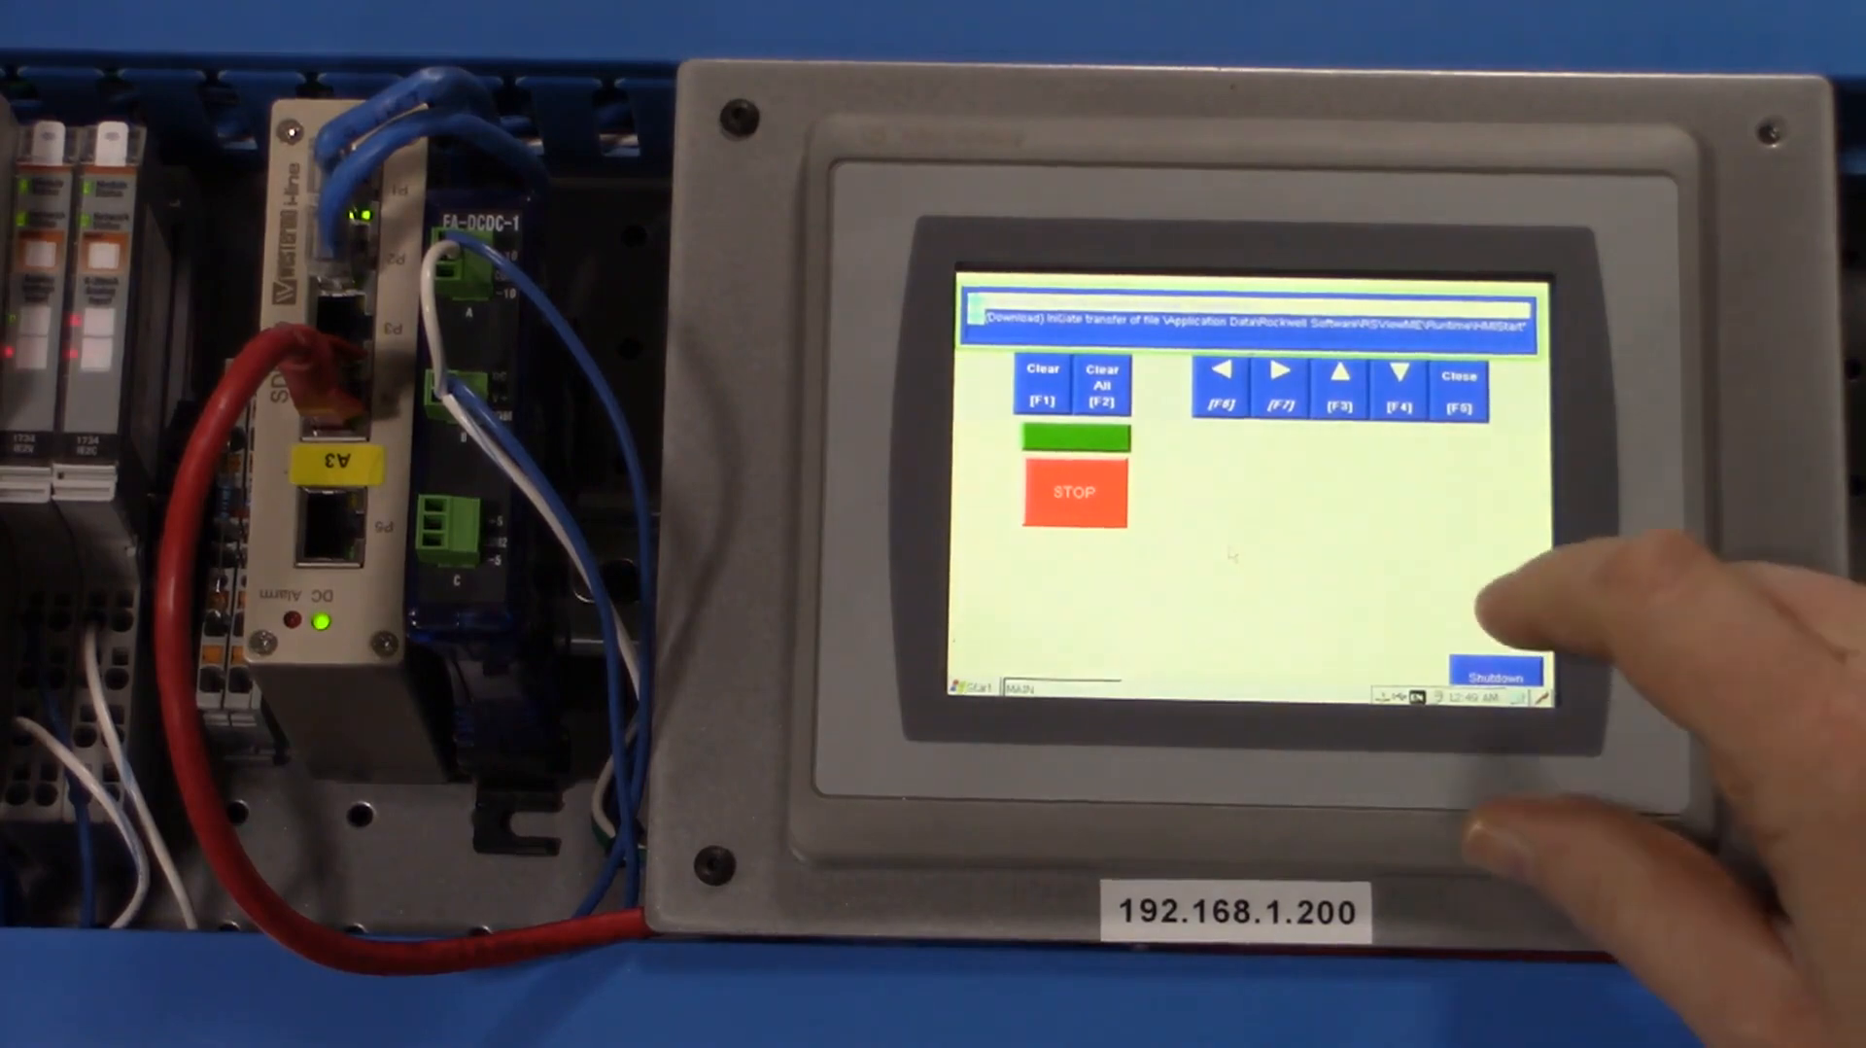
- Switch to the PanelView terminal, shut down its running application, and launch FactoryTalk View ME Station
click(1497, 672)
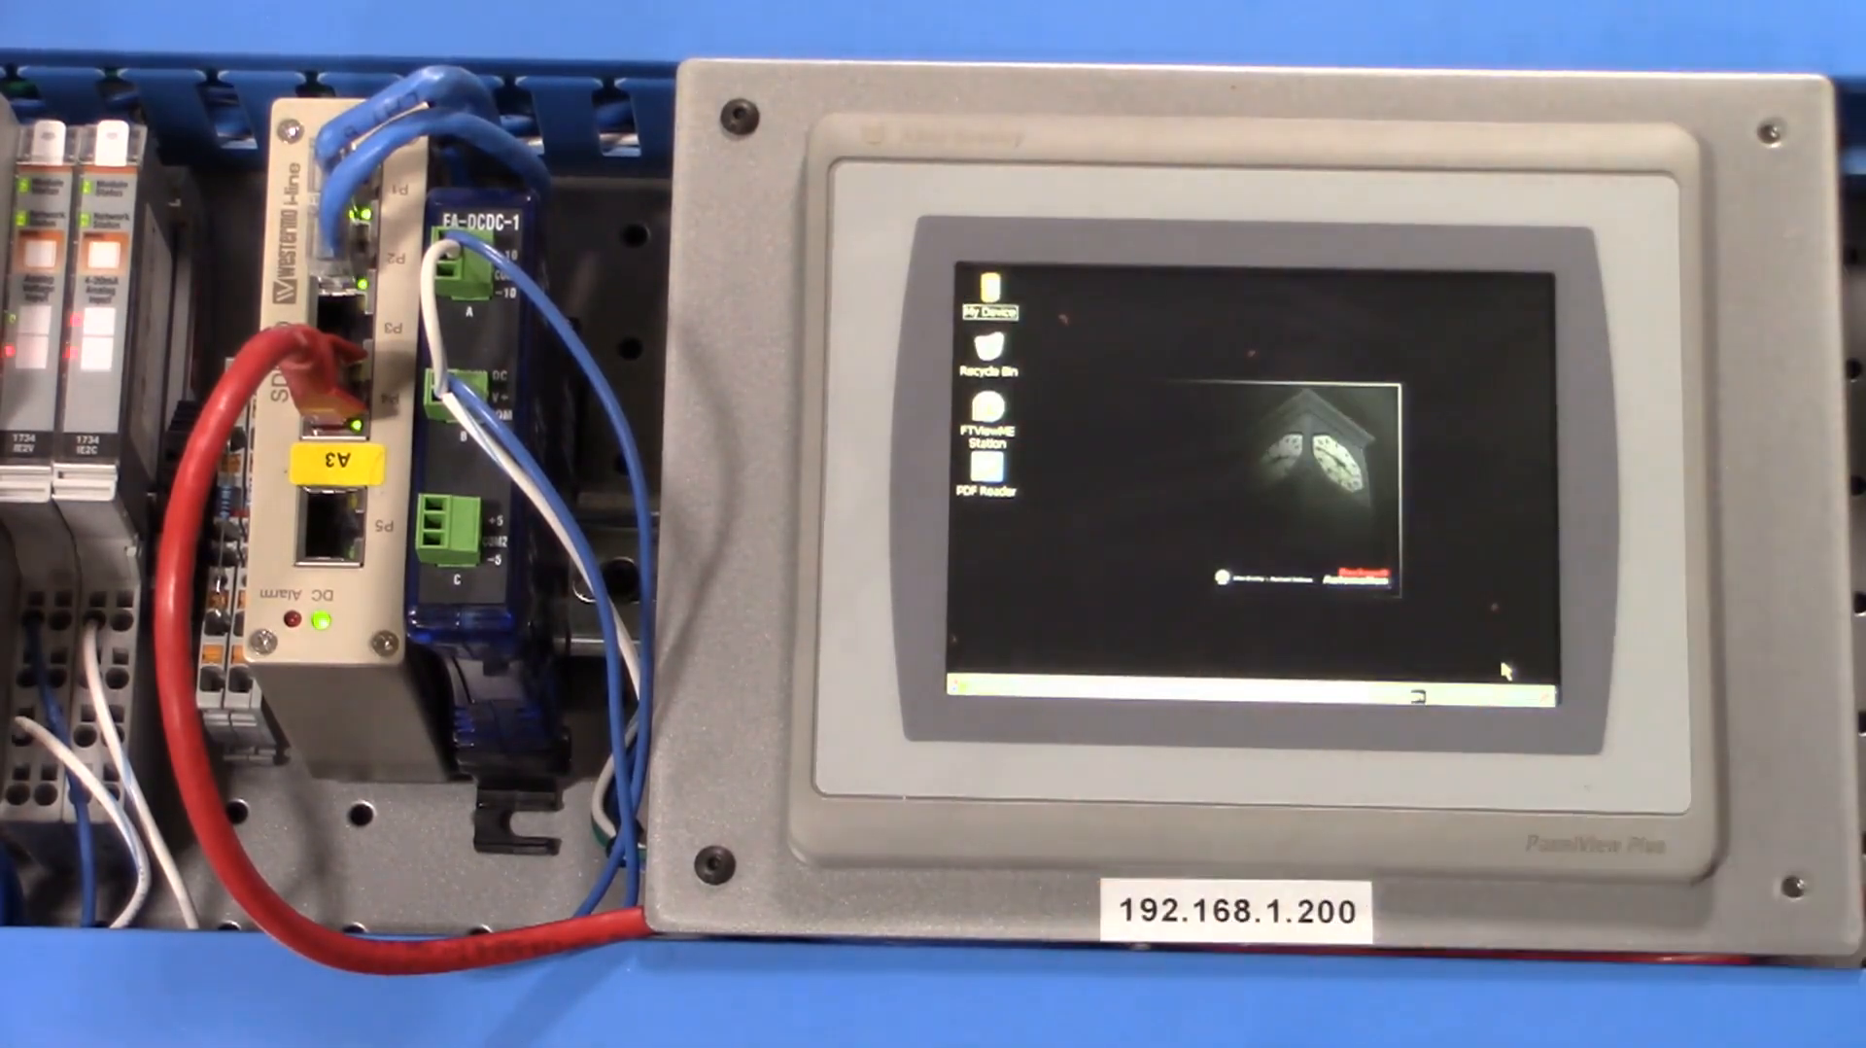
click(990, 413)
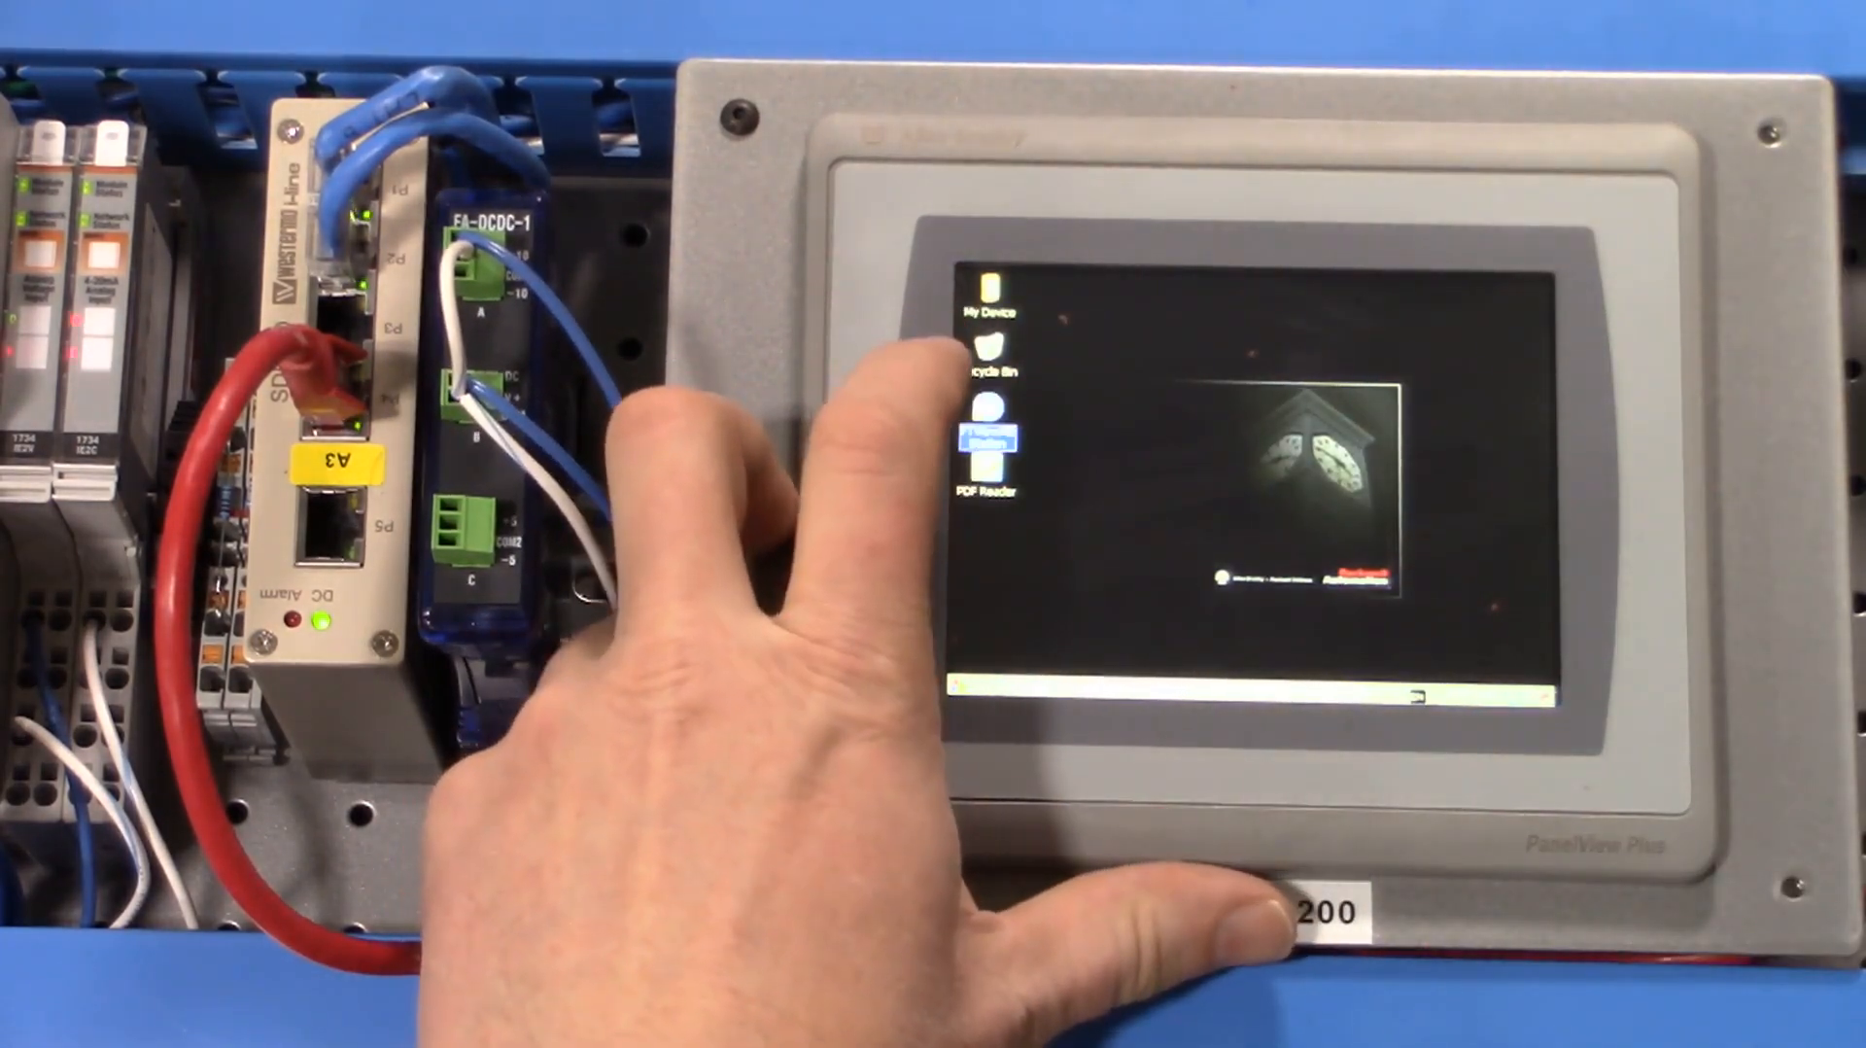
double_click(989, 410)
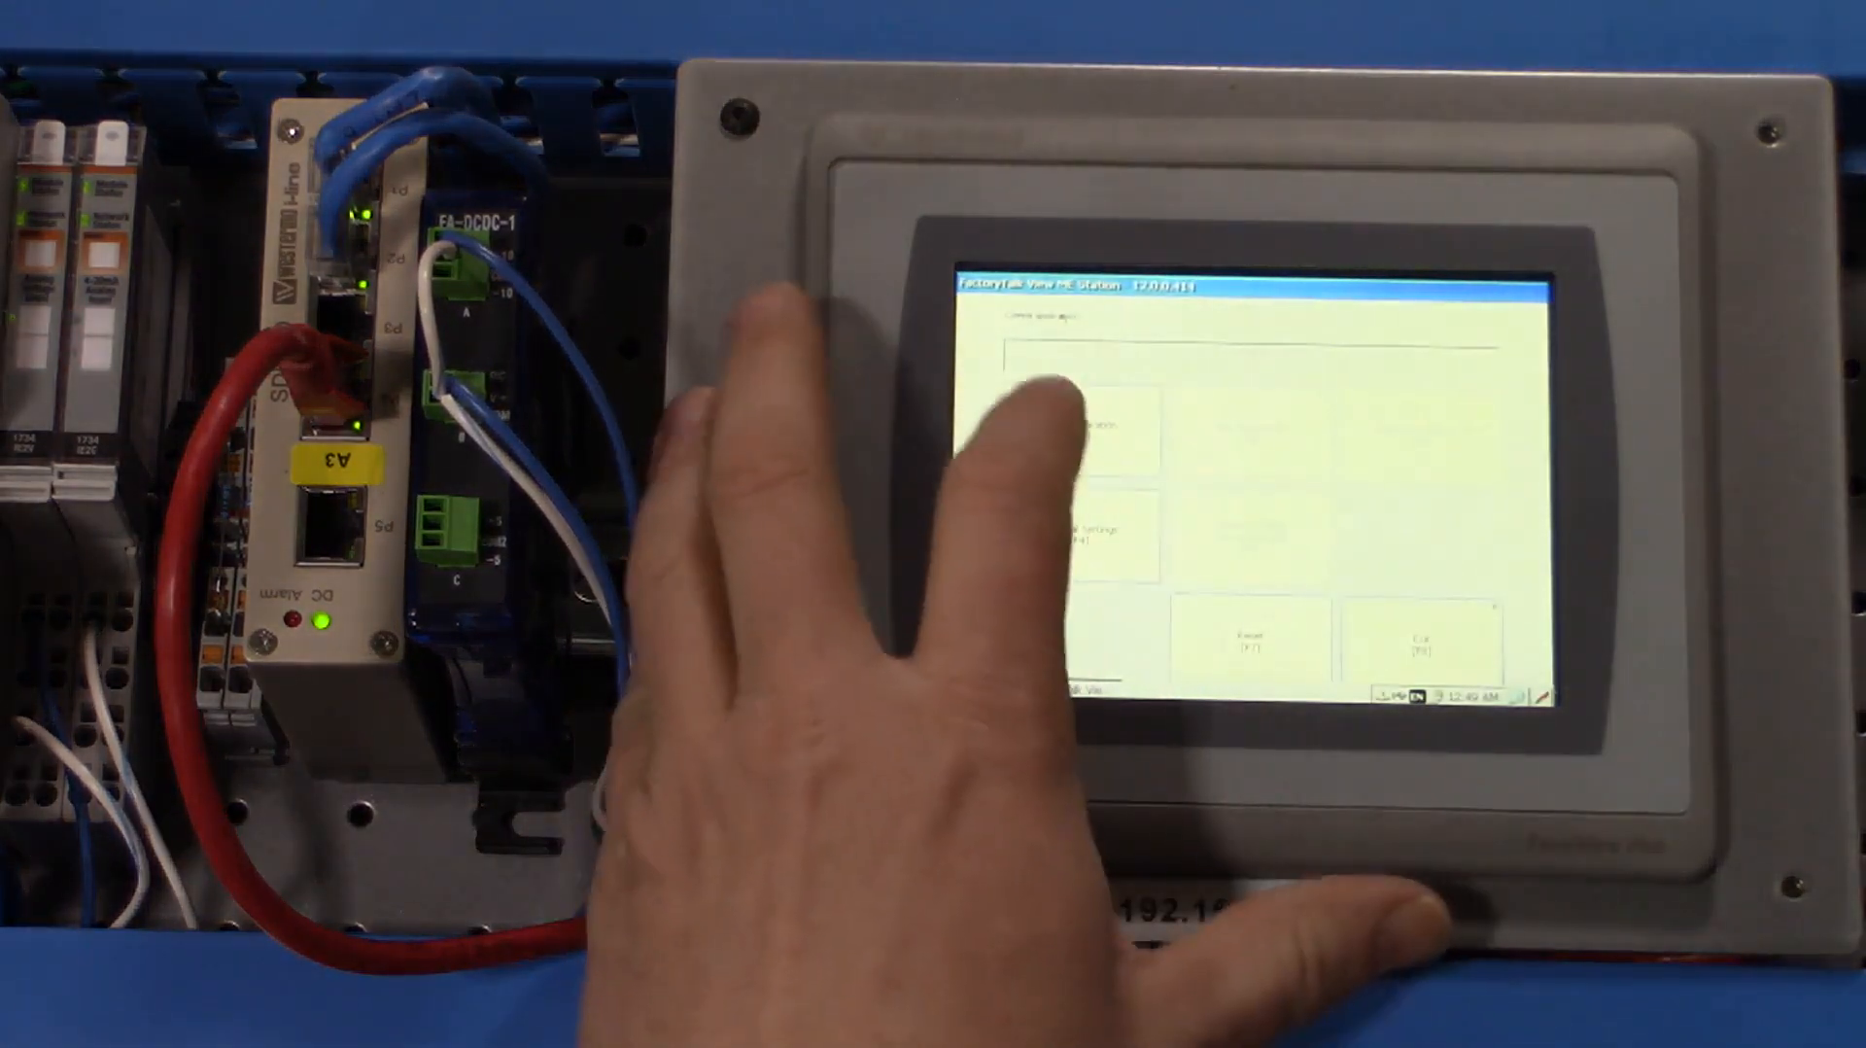
- Load HMIStarter.mer from Internal Storage and accept replacing the terminal's communication configuration
click(1064, 418)
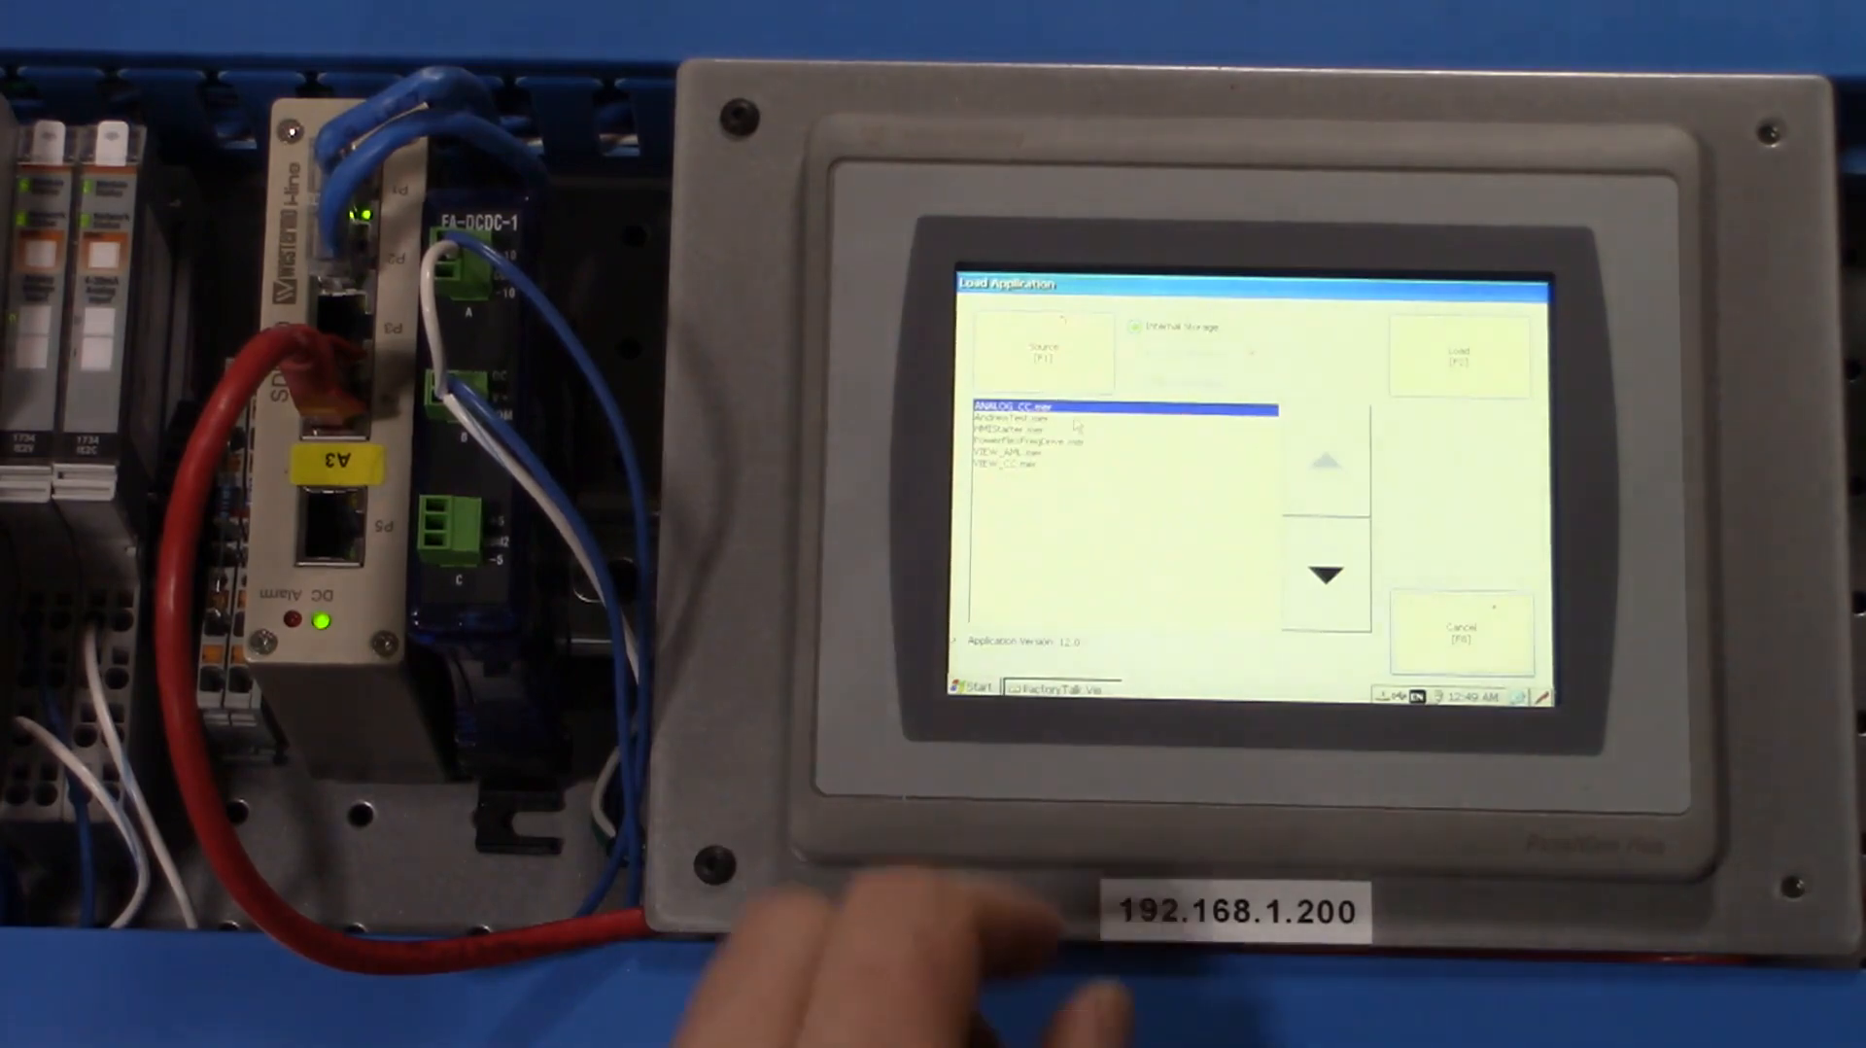
click(1326, 574)
click(1327, 574)
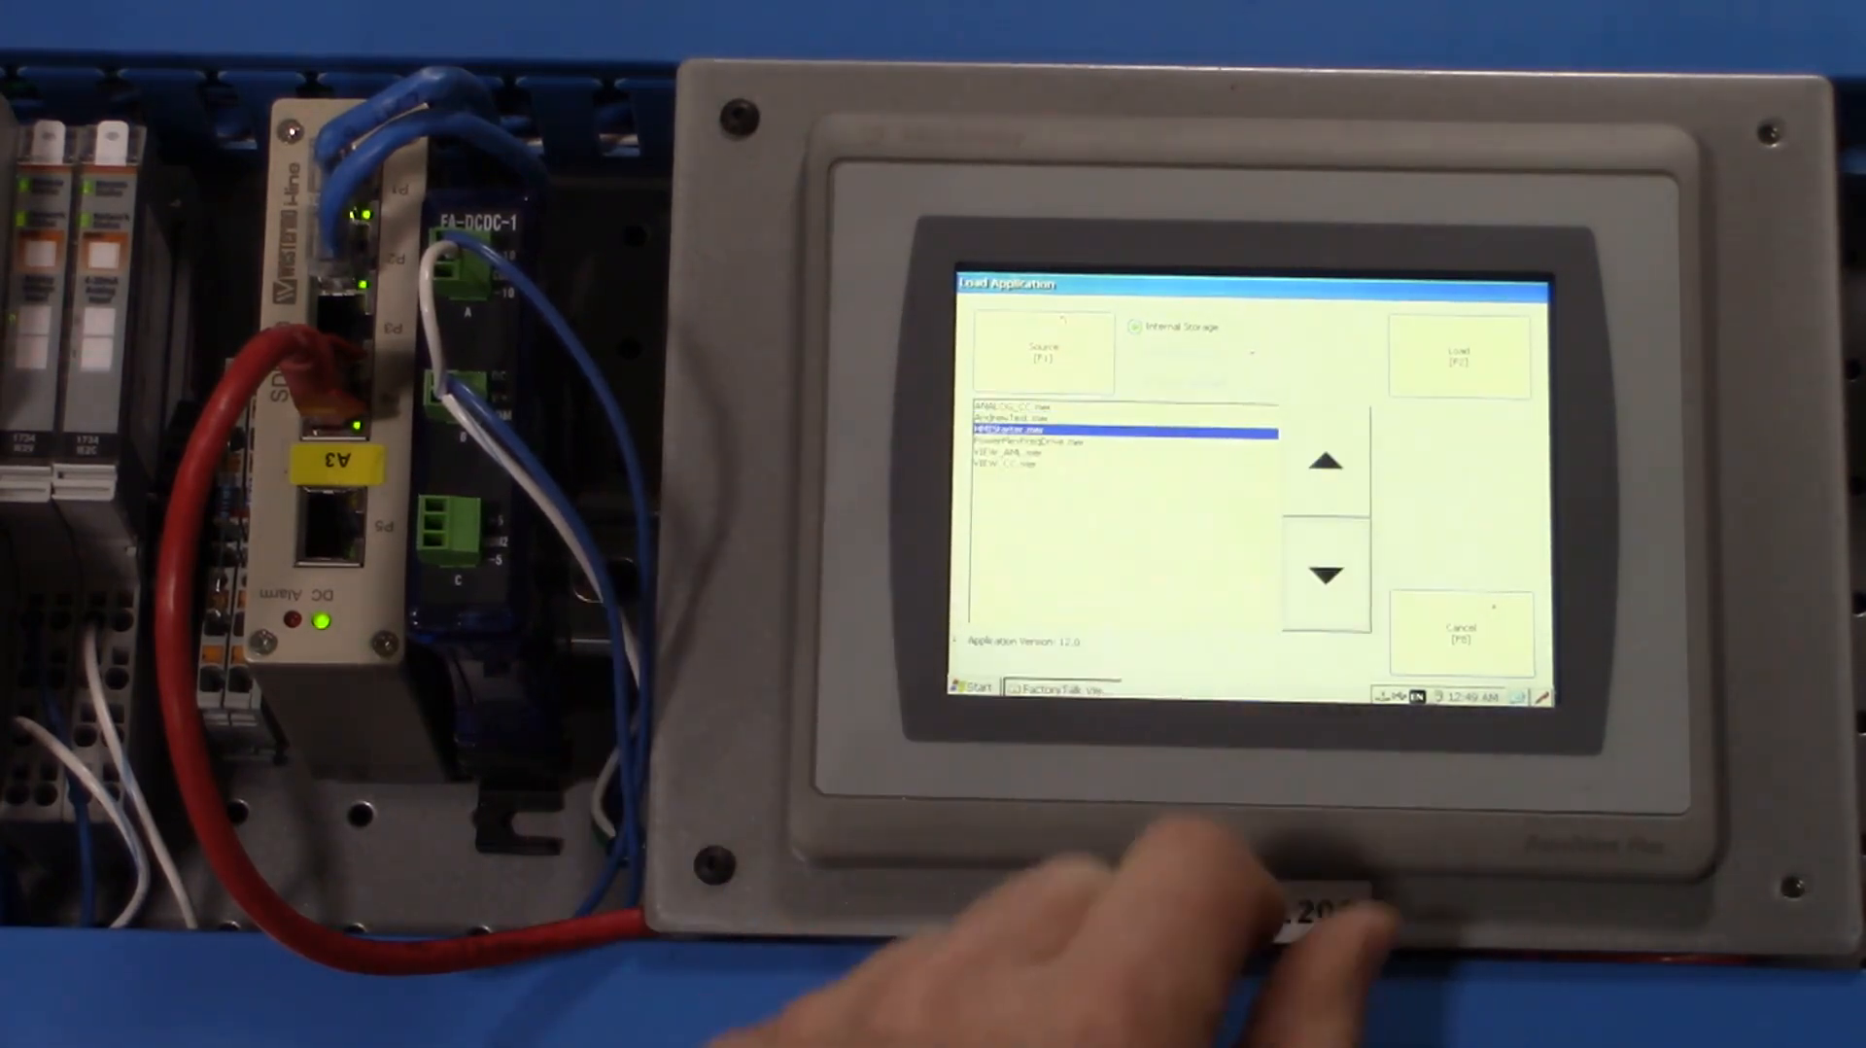
click(1458, 350)
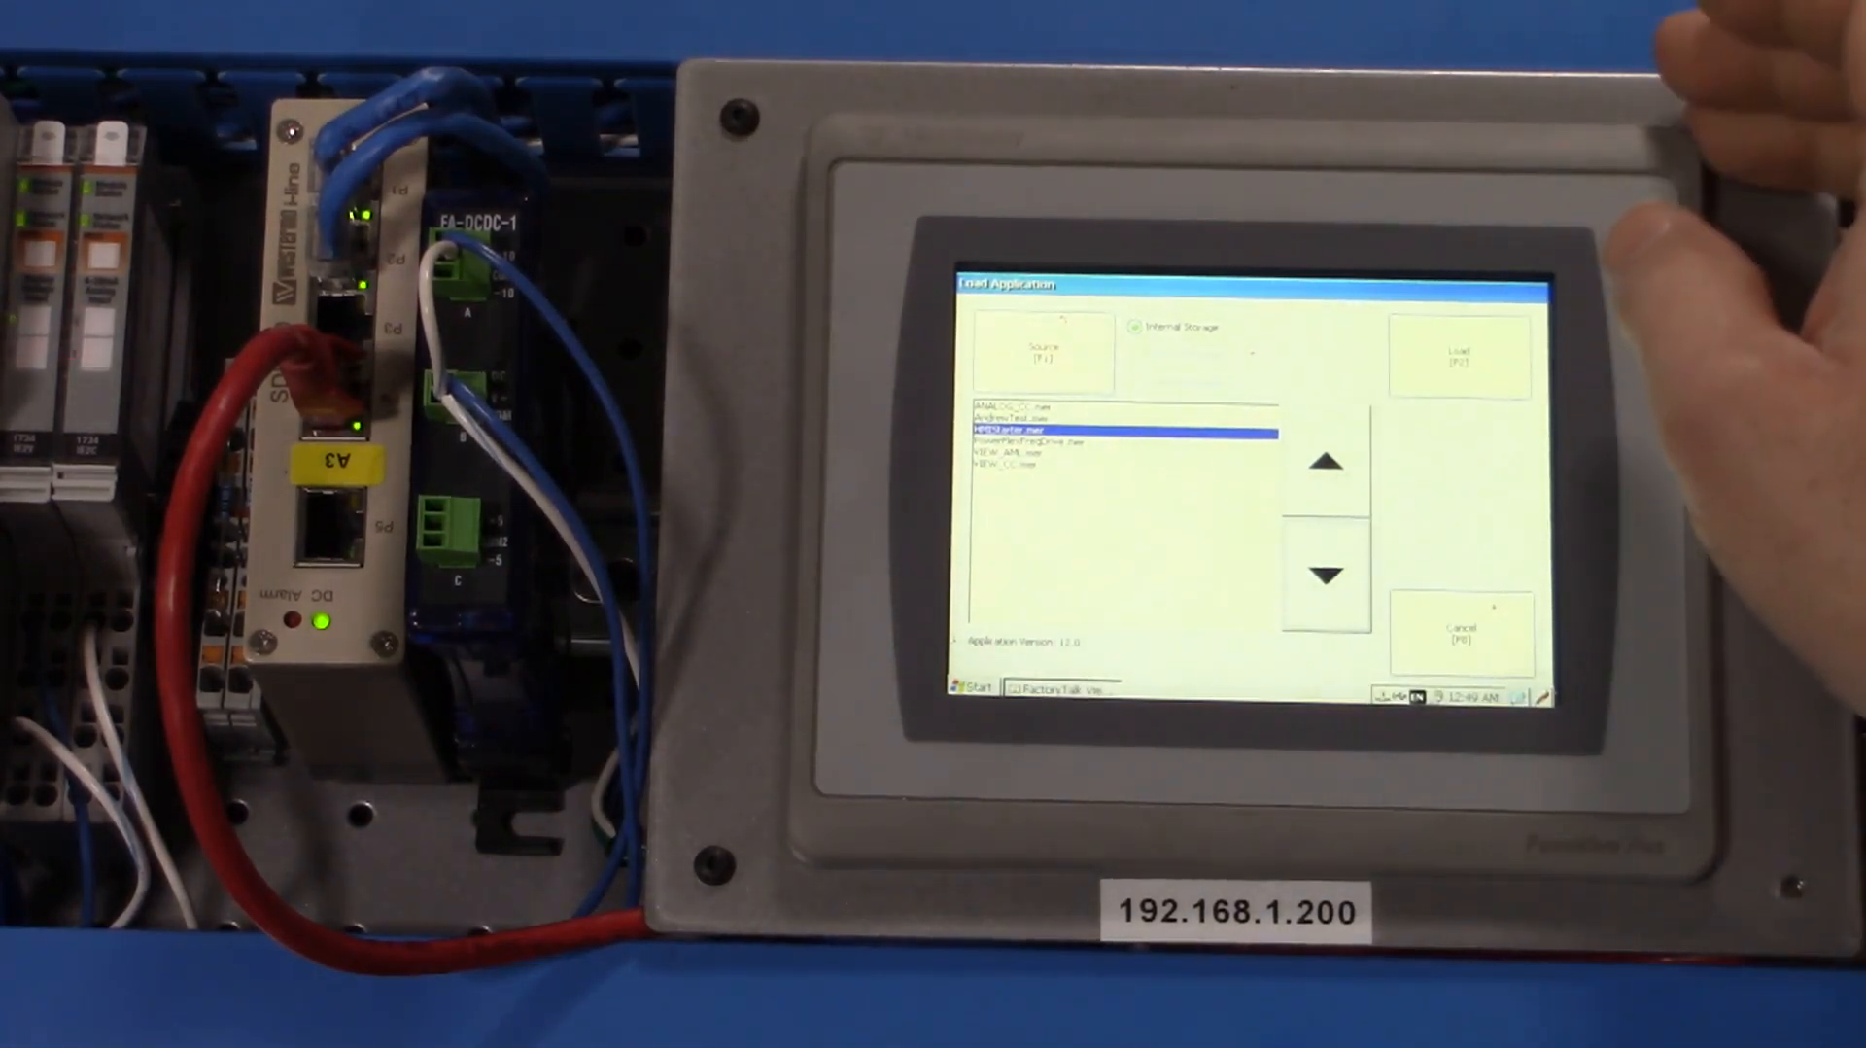
click(1470, 367)
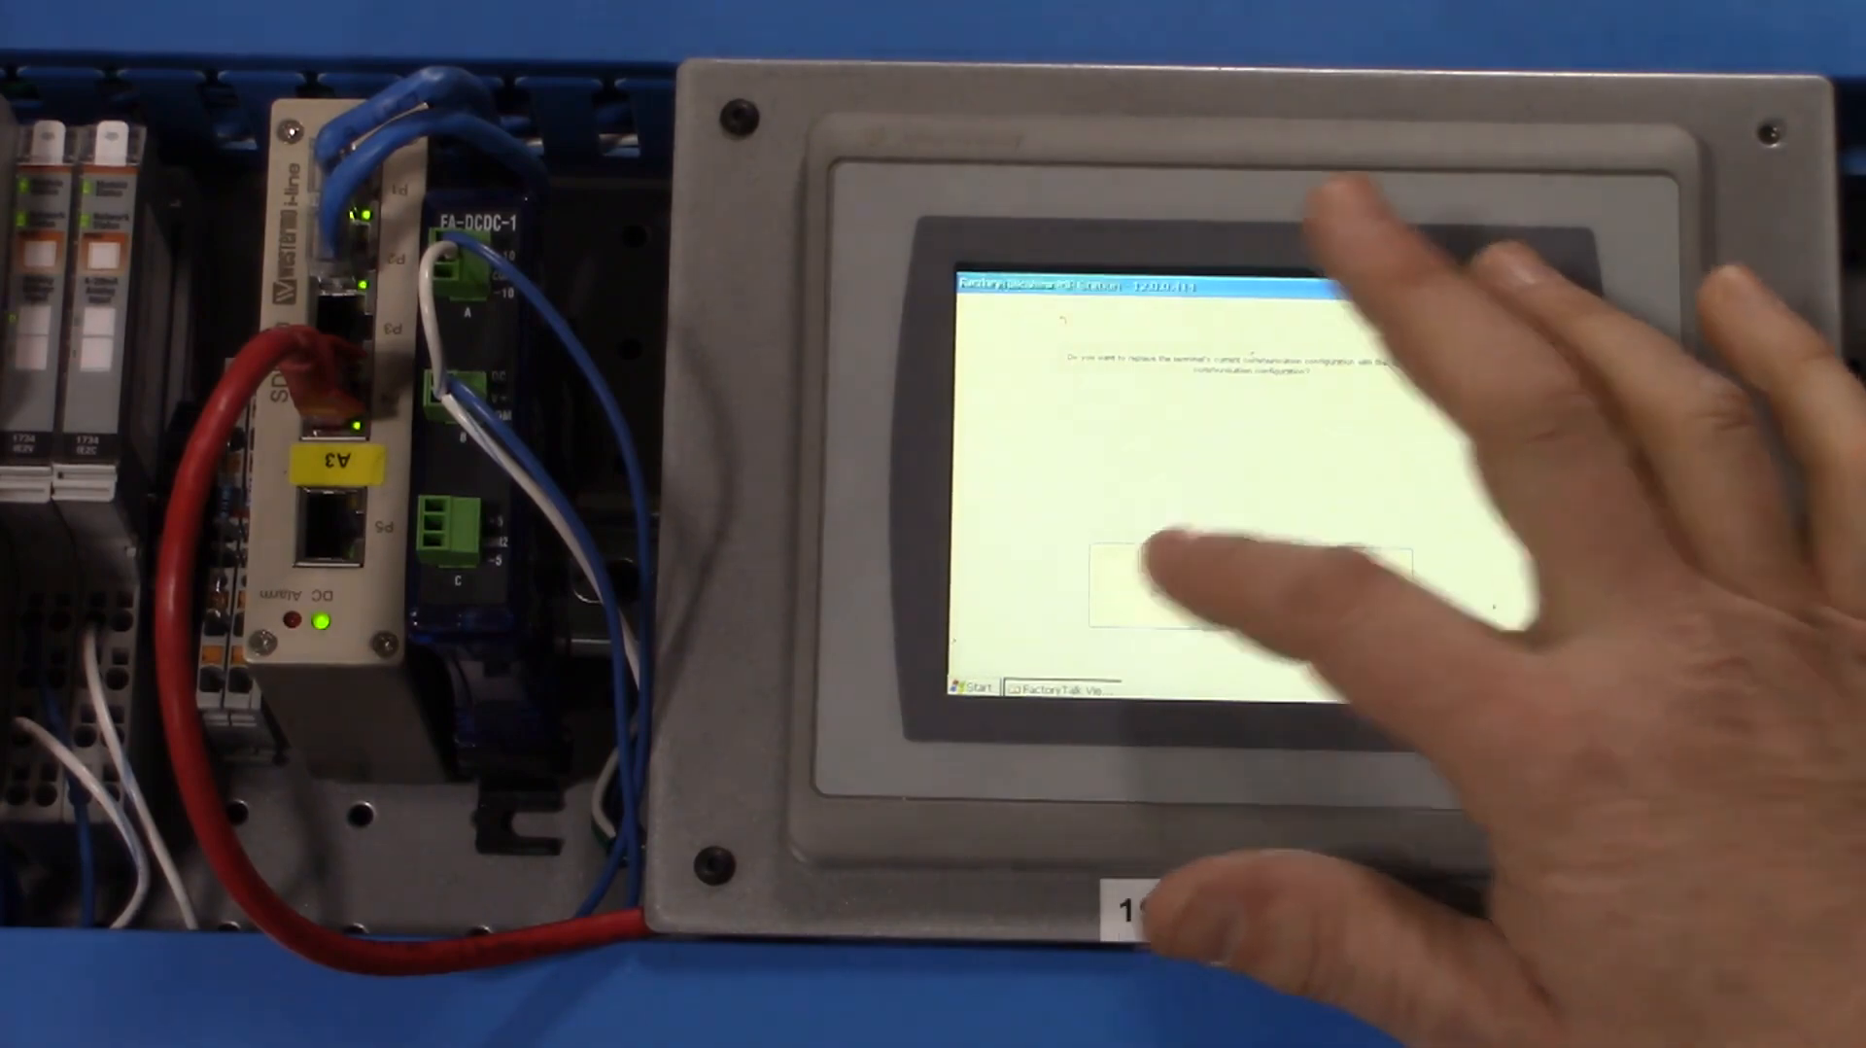
click(1155, 595)
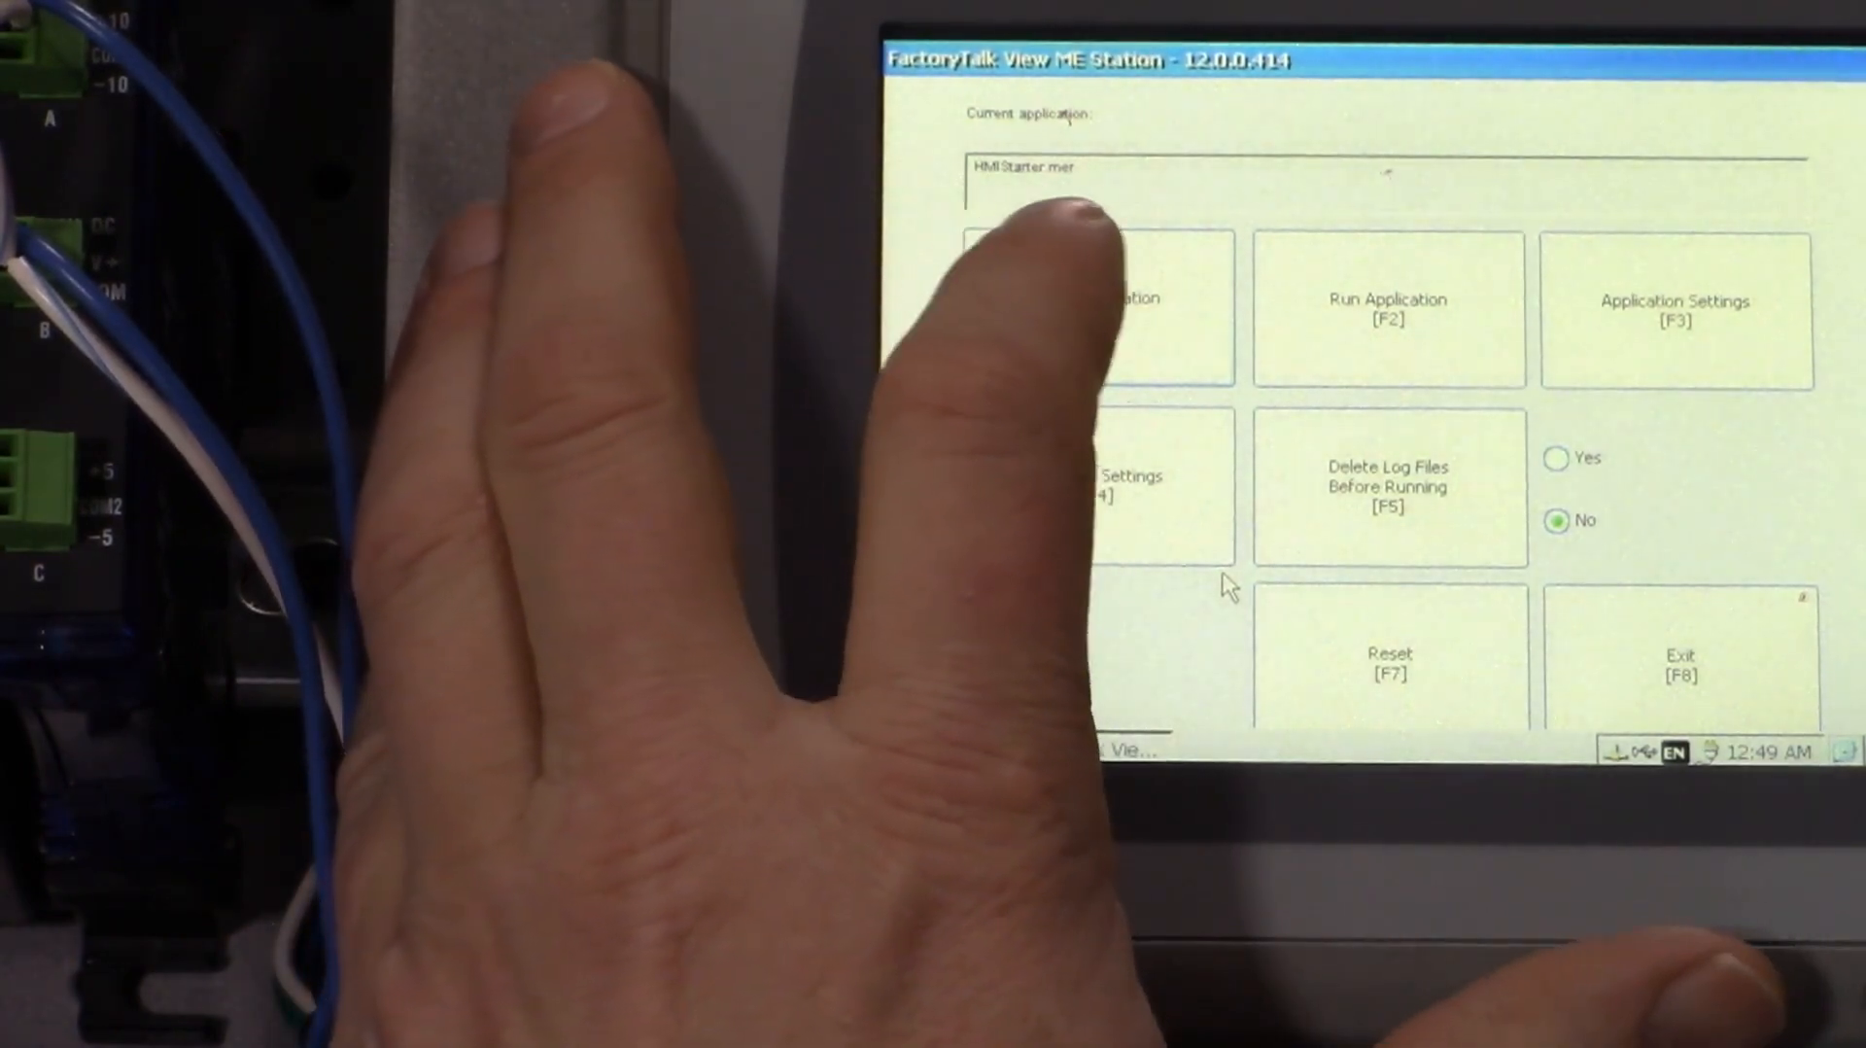
- Reload HMIStarter.mer with its communication configuration and run the application on the terminal
click(1133, 277)
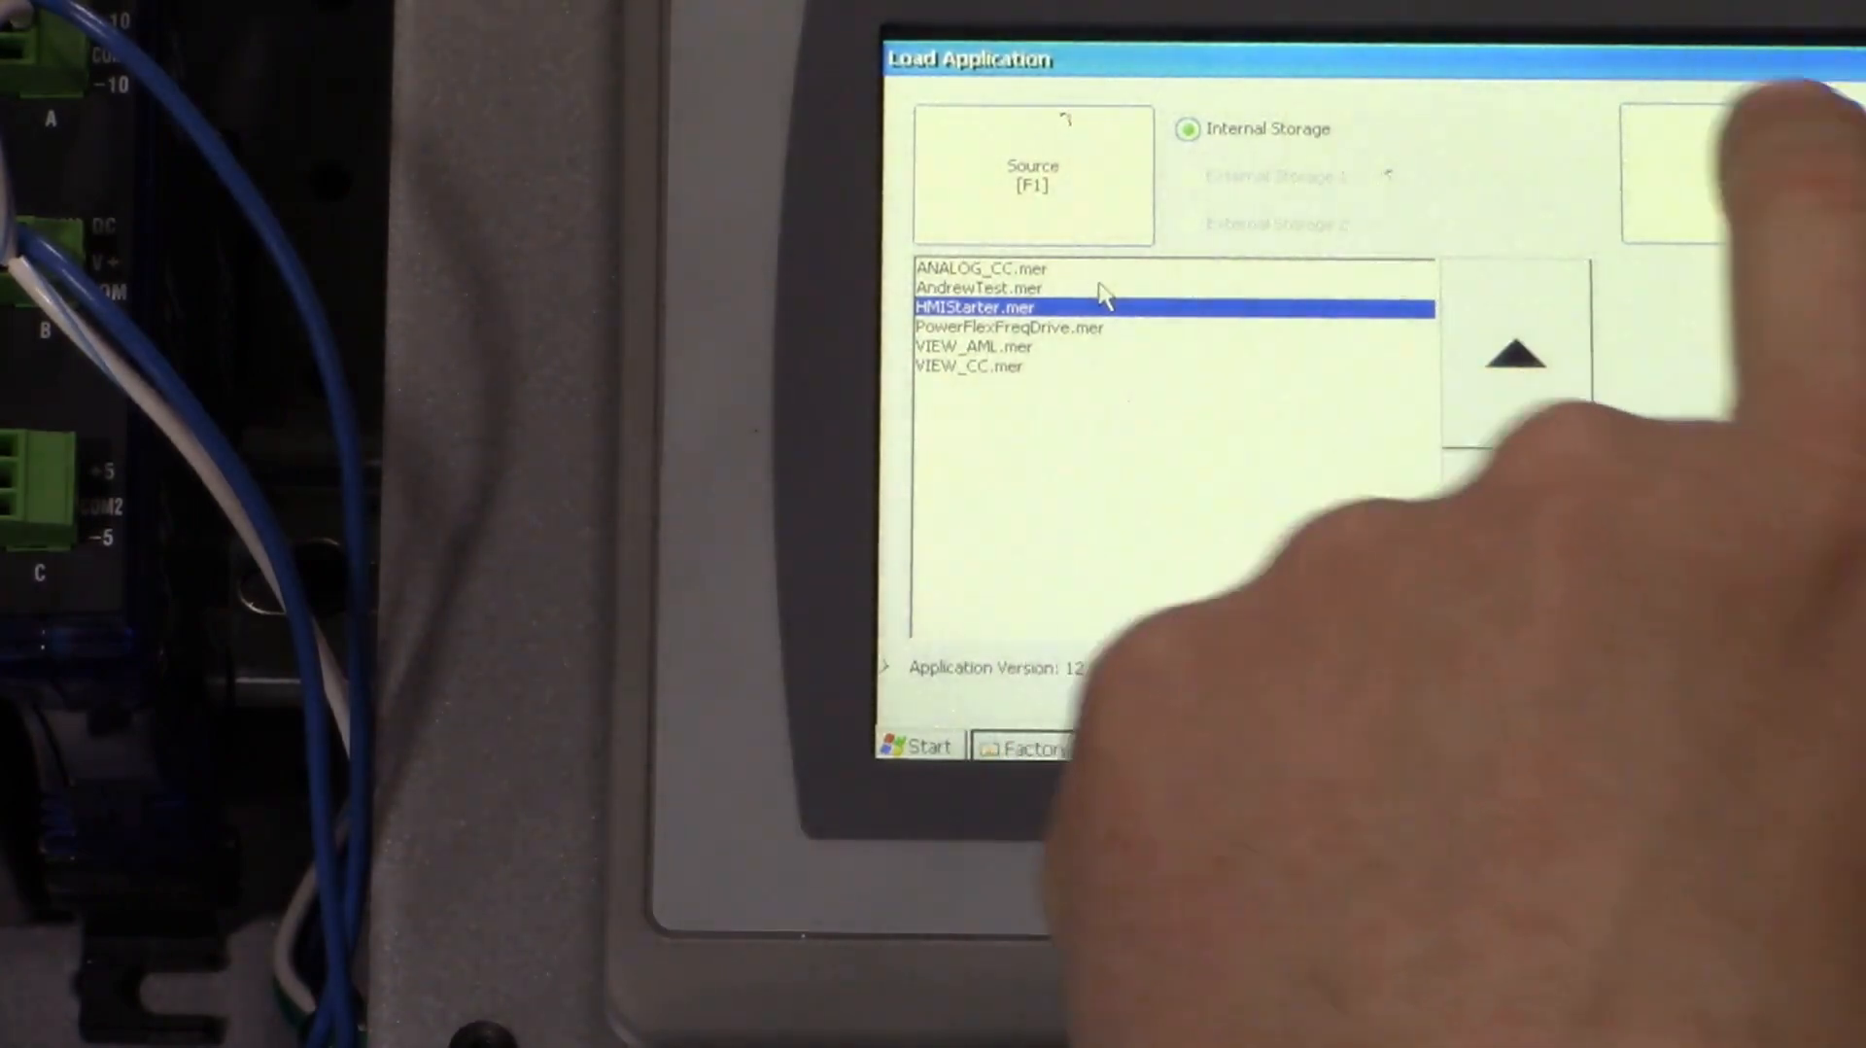
click(1710, 175)
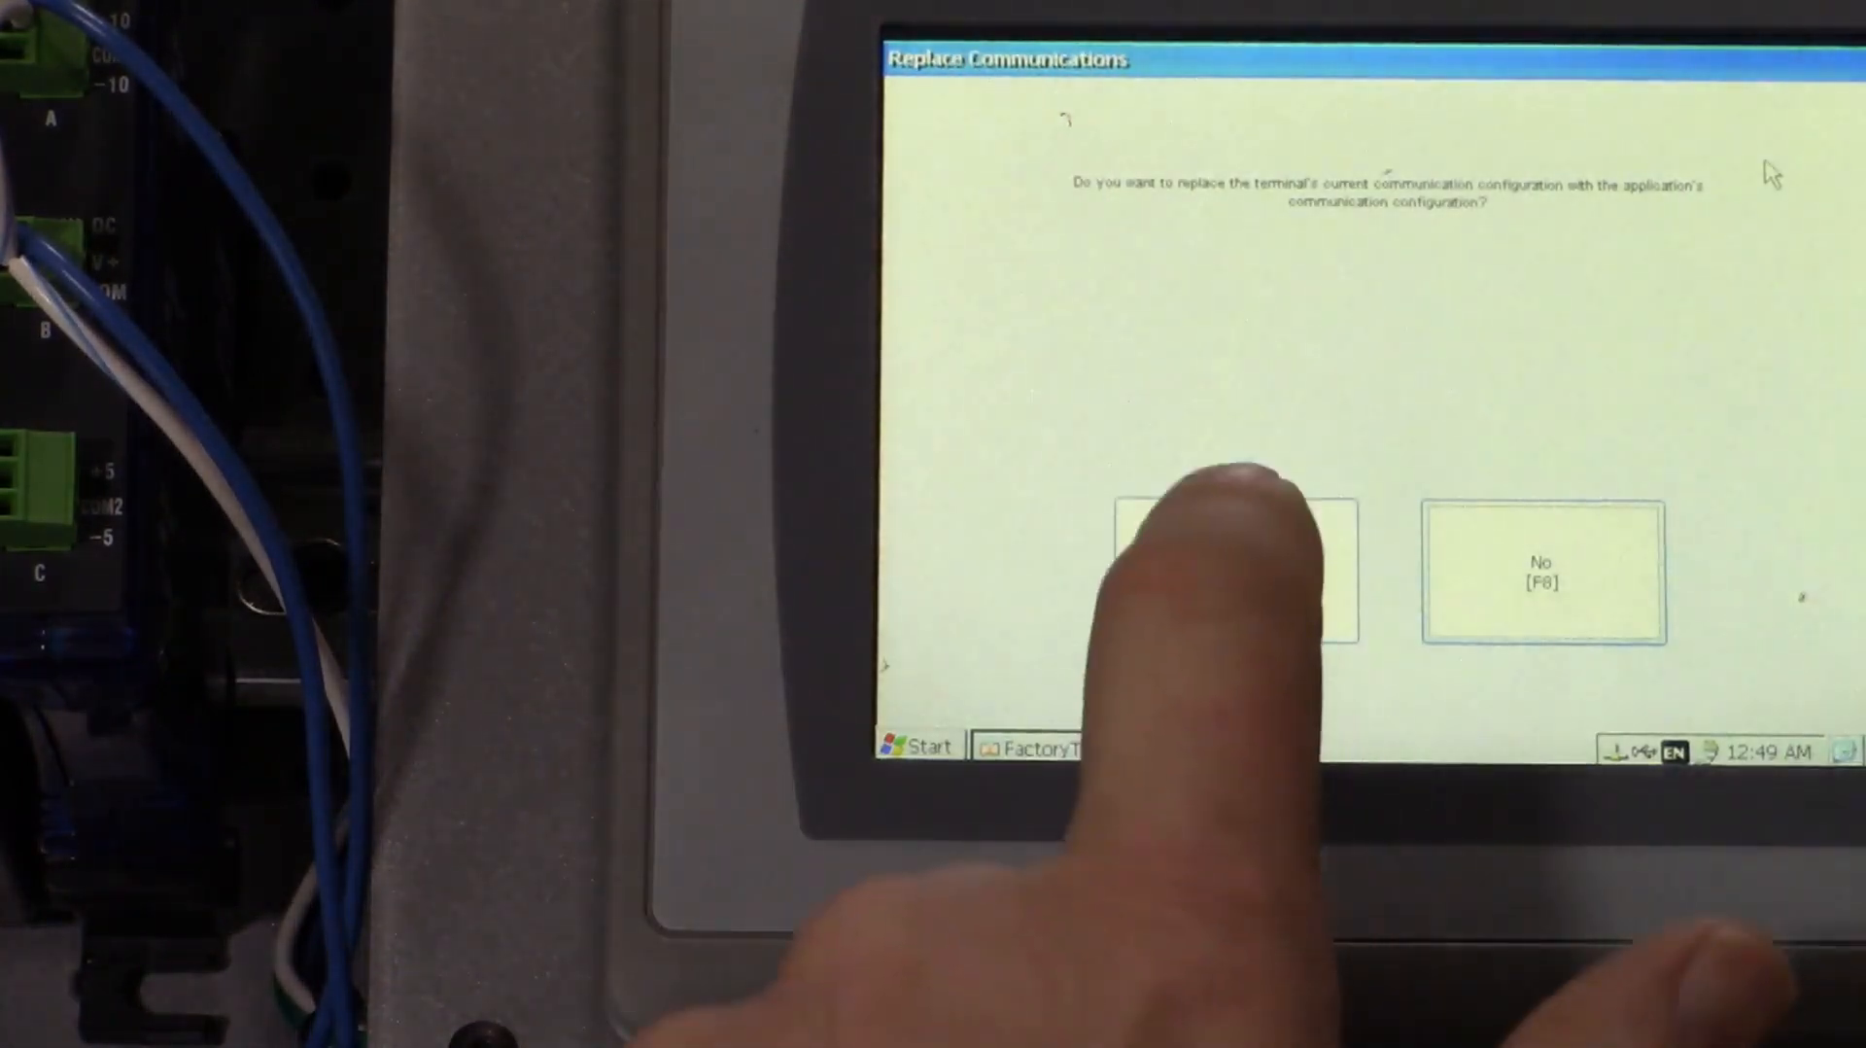
click(1208, 586)
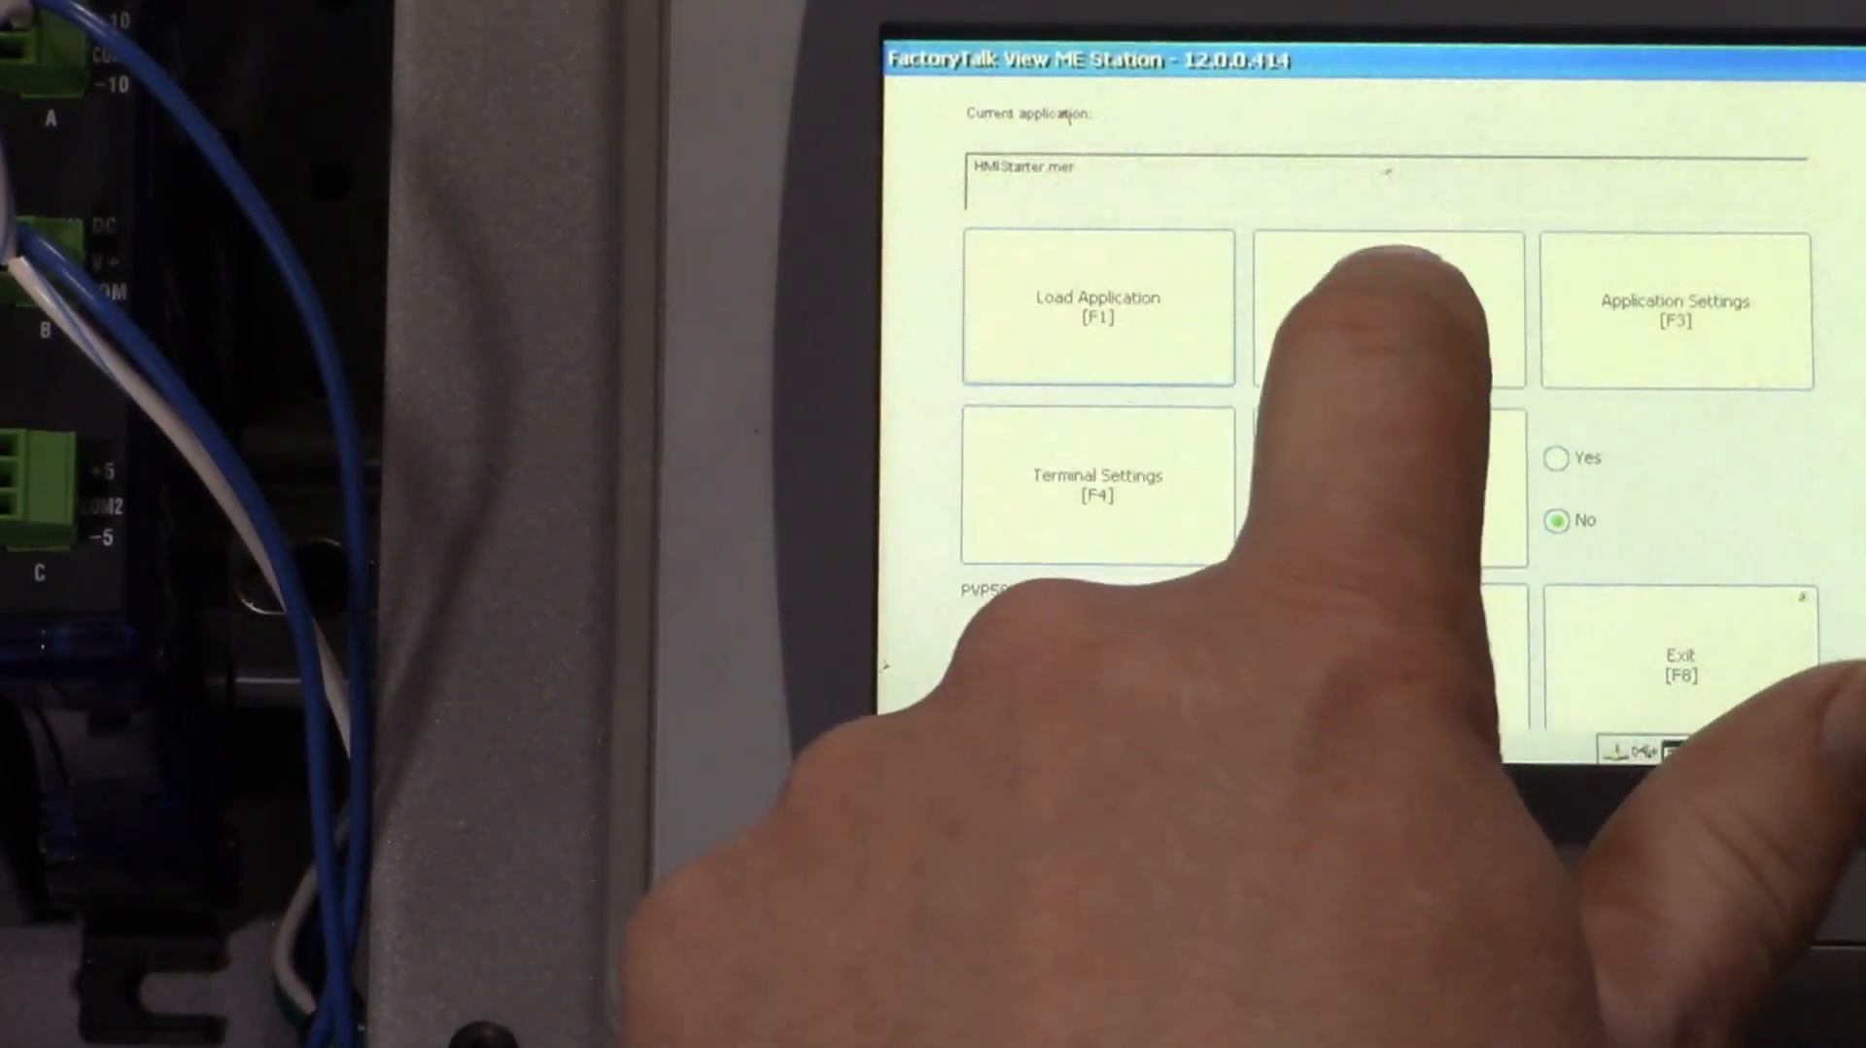
click(1399, 292)
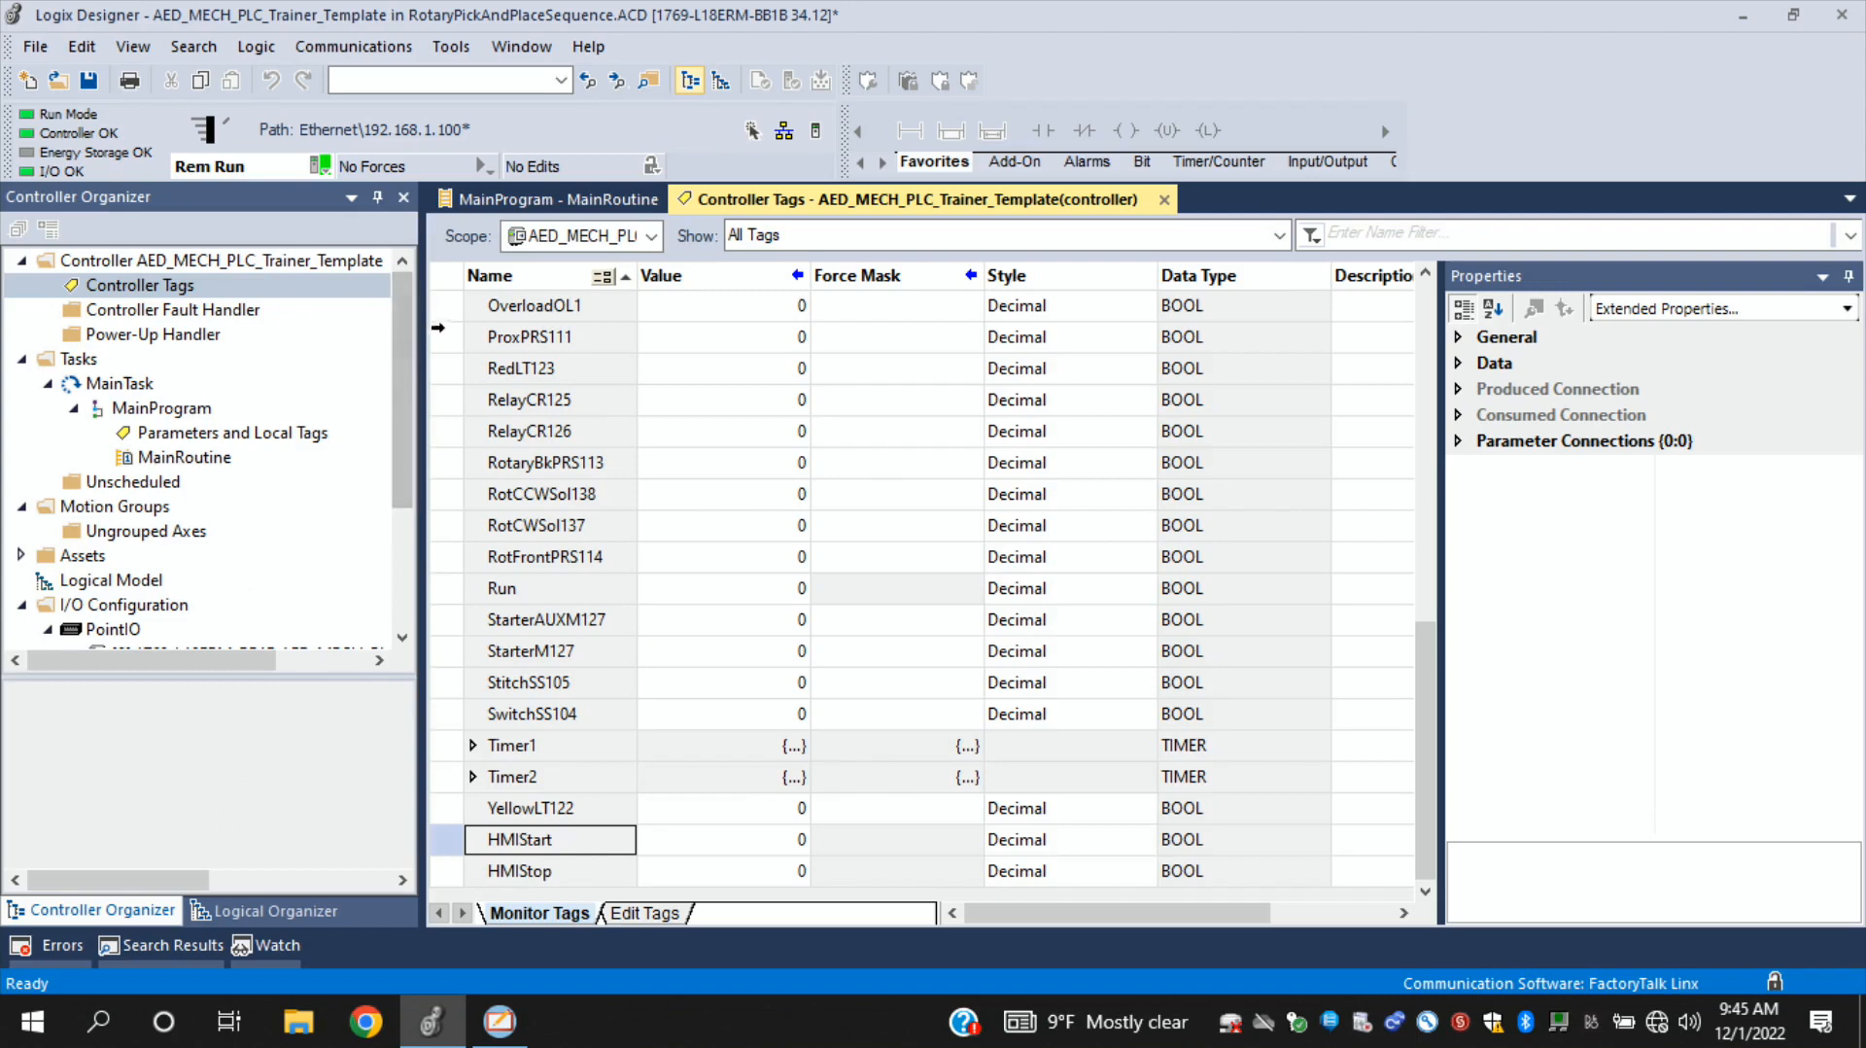
- Switch to Logix Designer, open MainRoutine of MainProgram at rung 0, and take the controller project offline
click(163, 458)
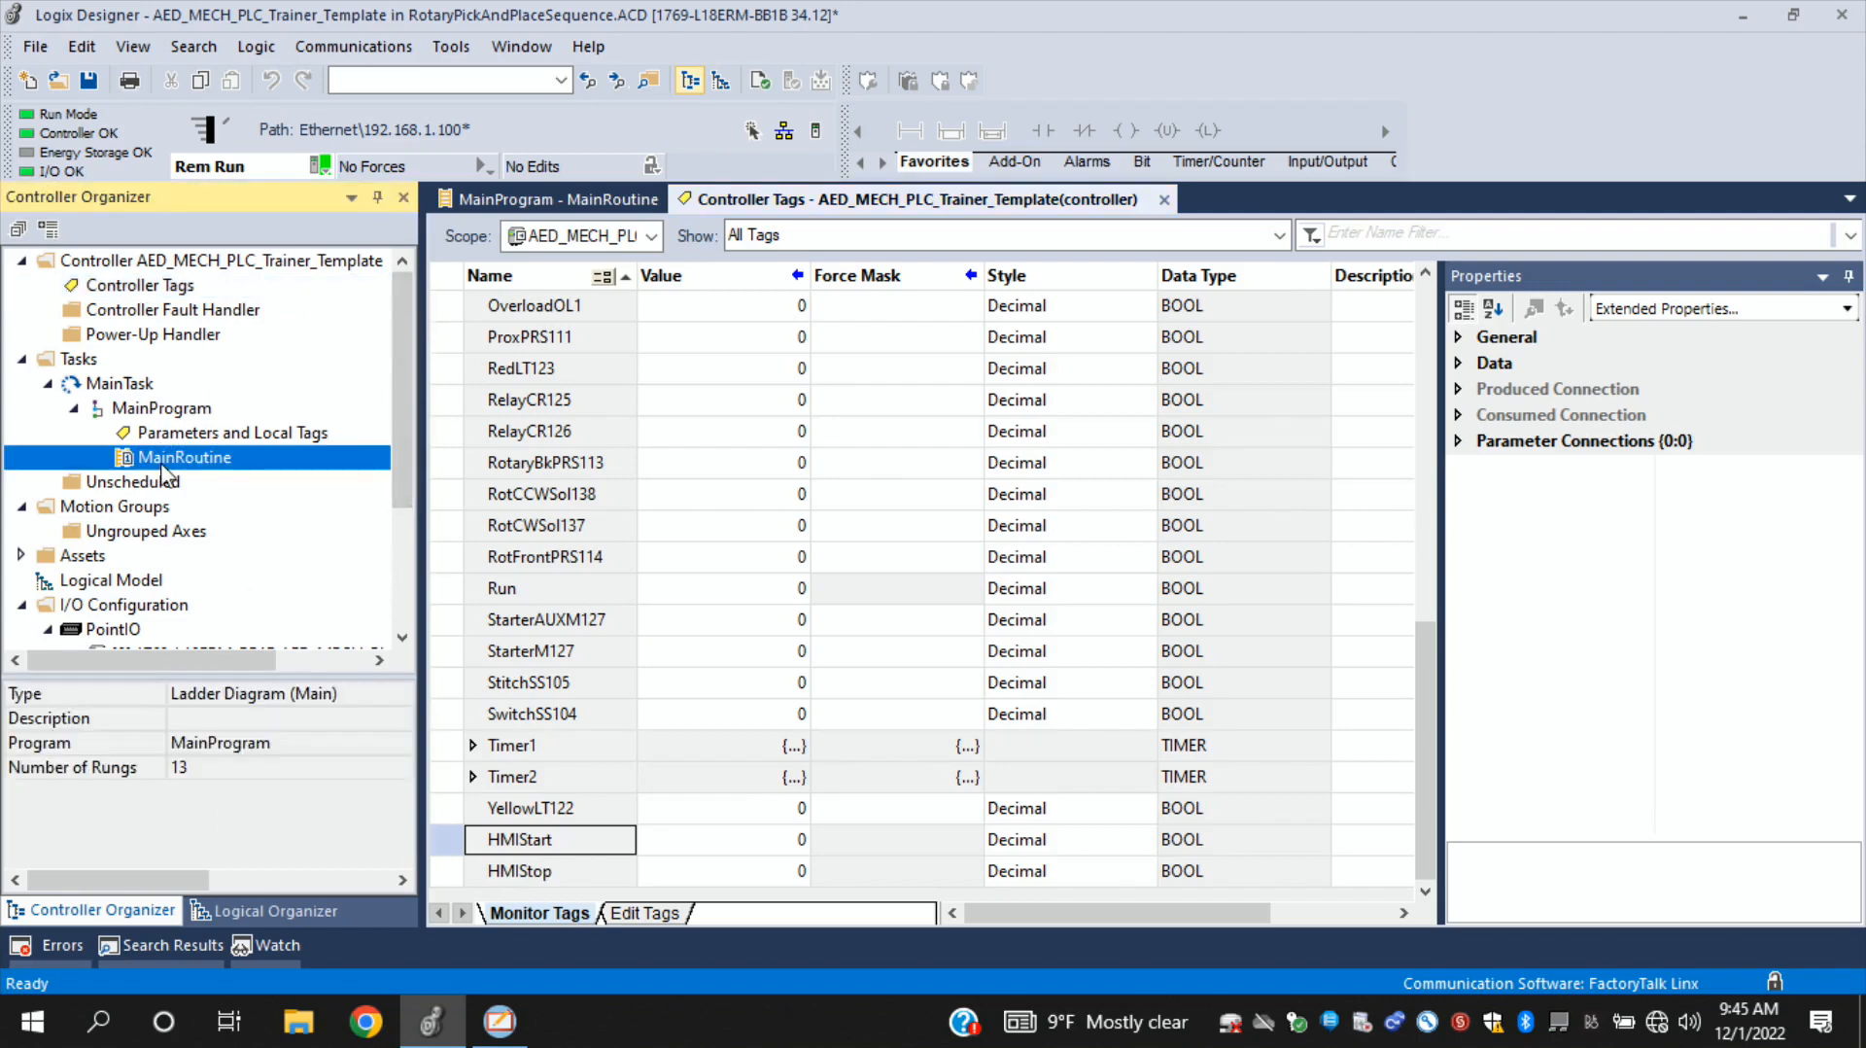
double_click(163, 461)
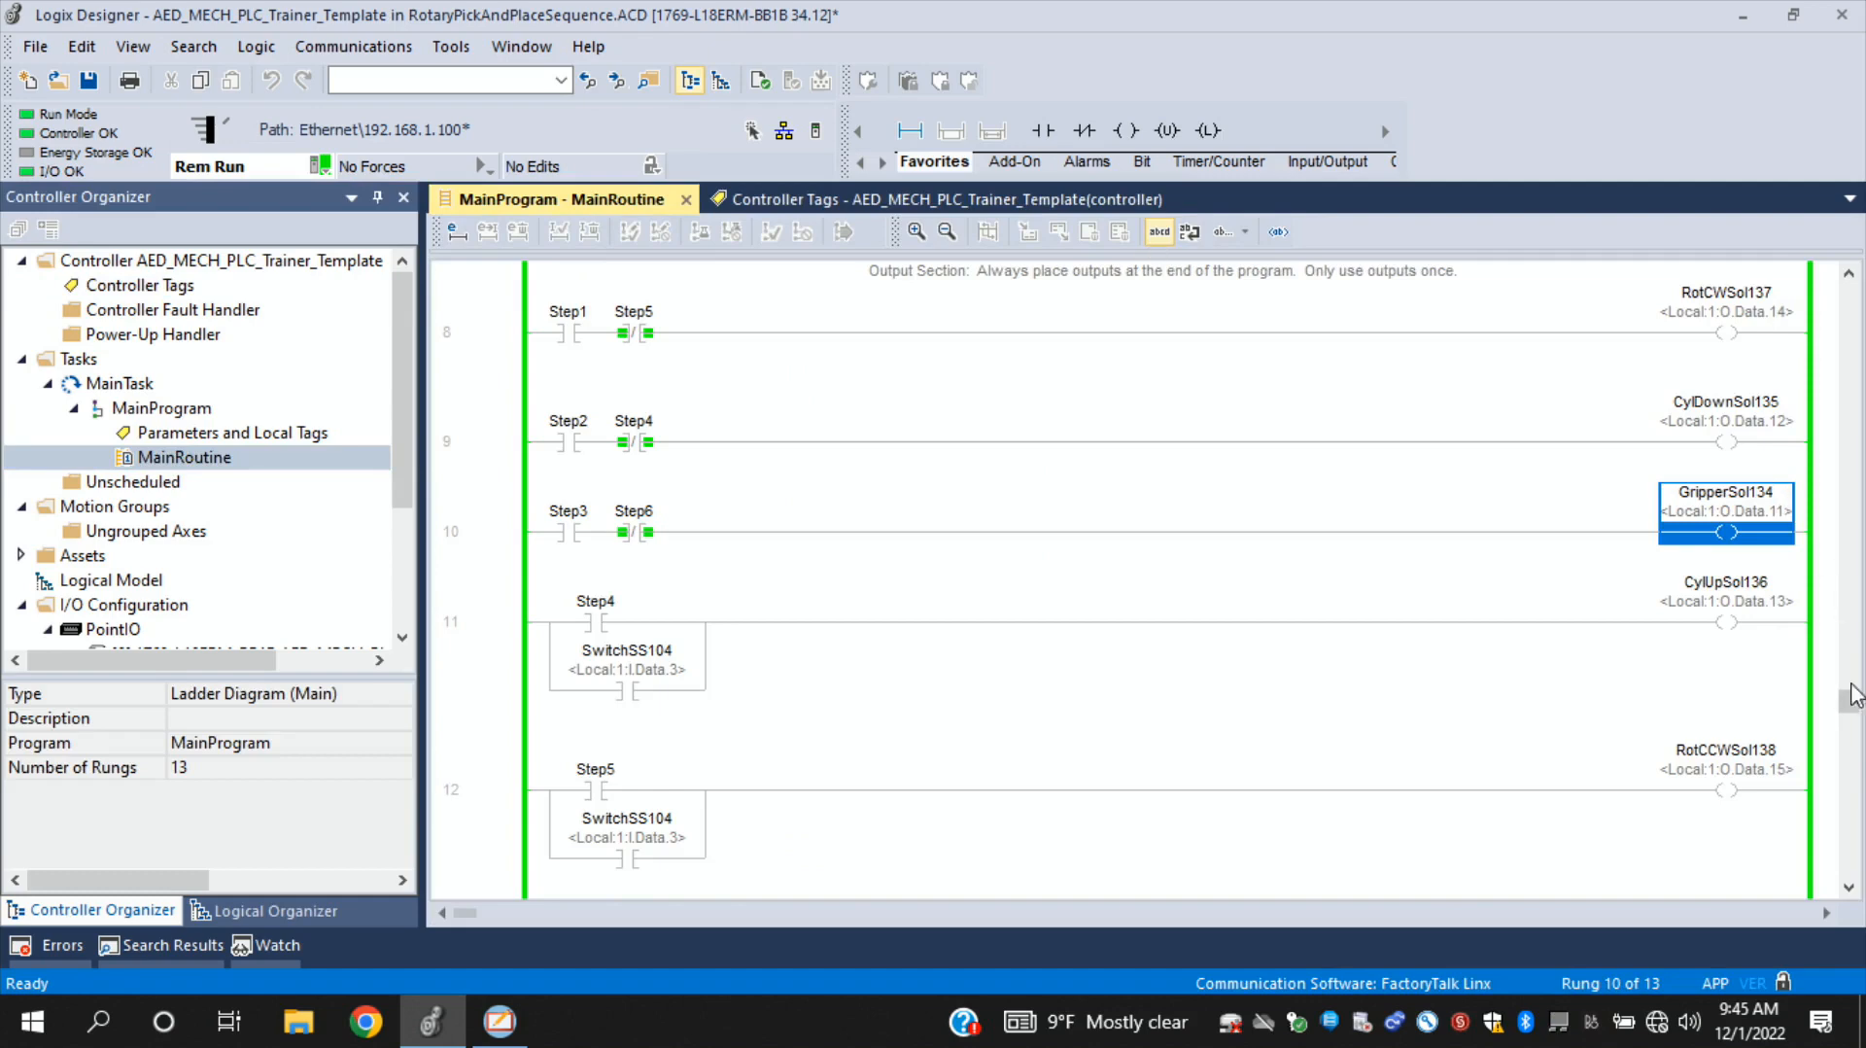
drag(1851, 720, 1847, 291)
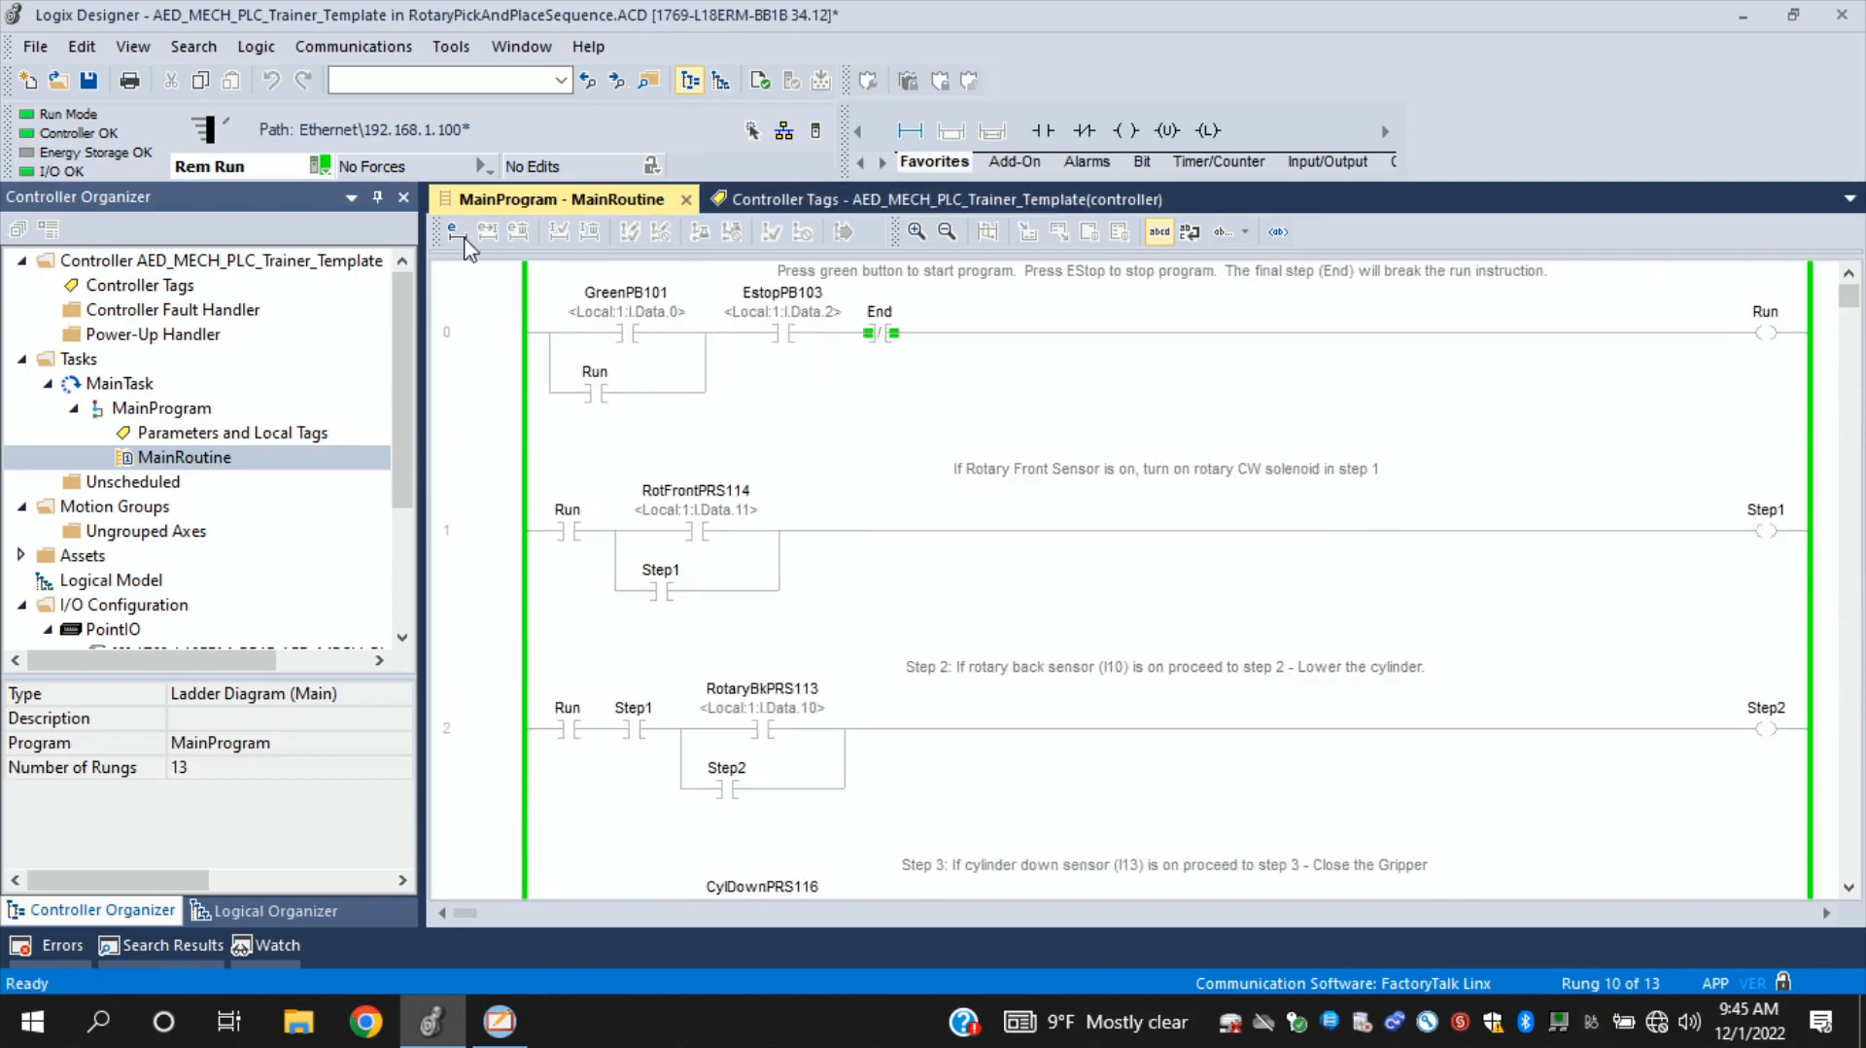
click(326, 167)
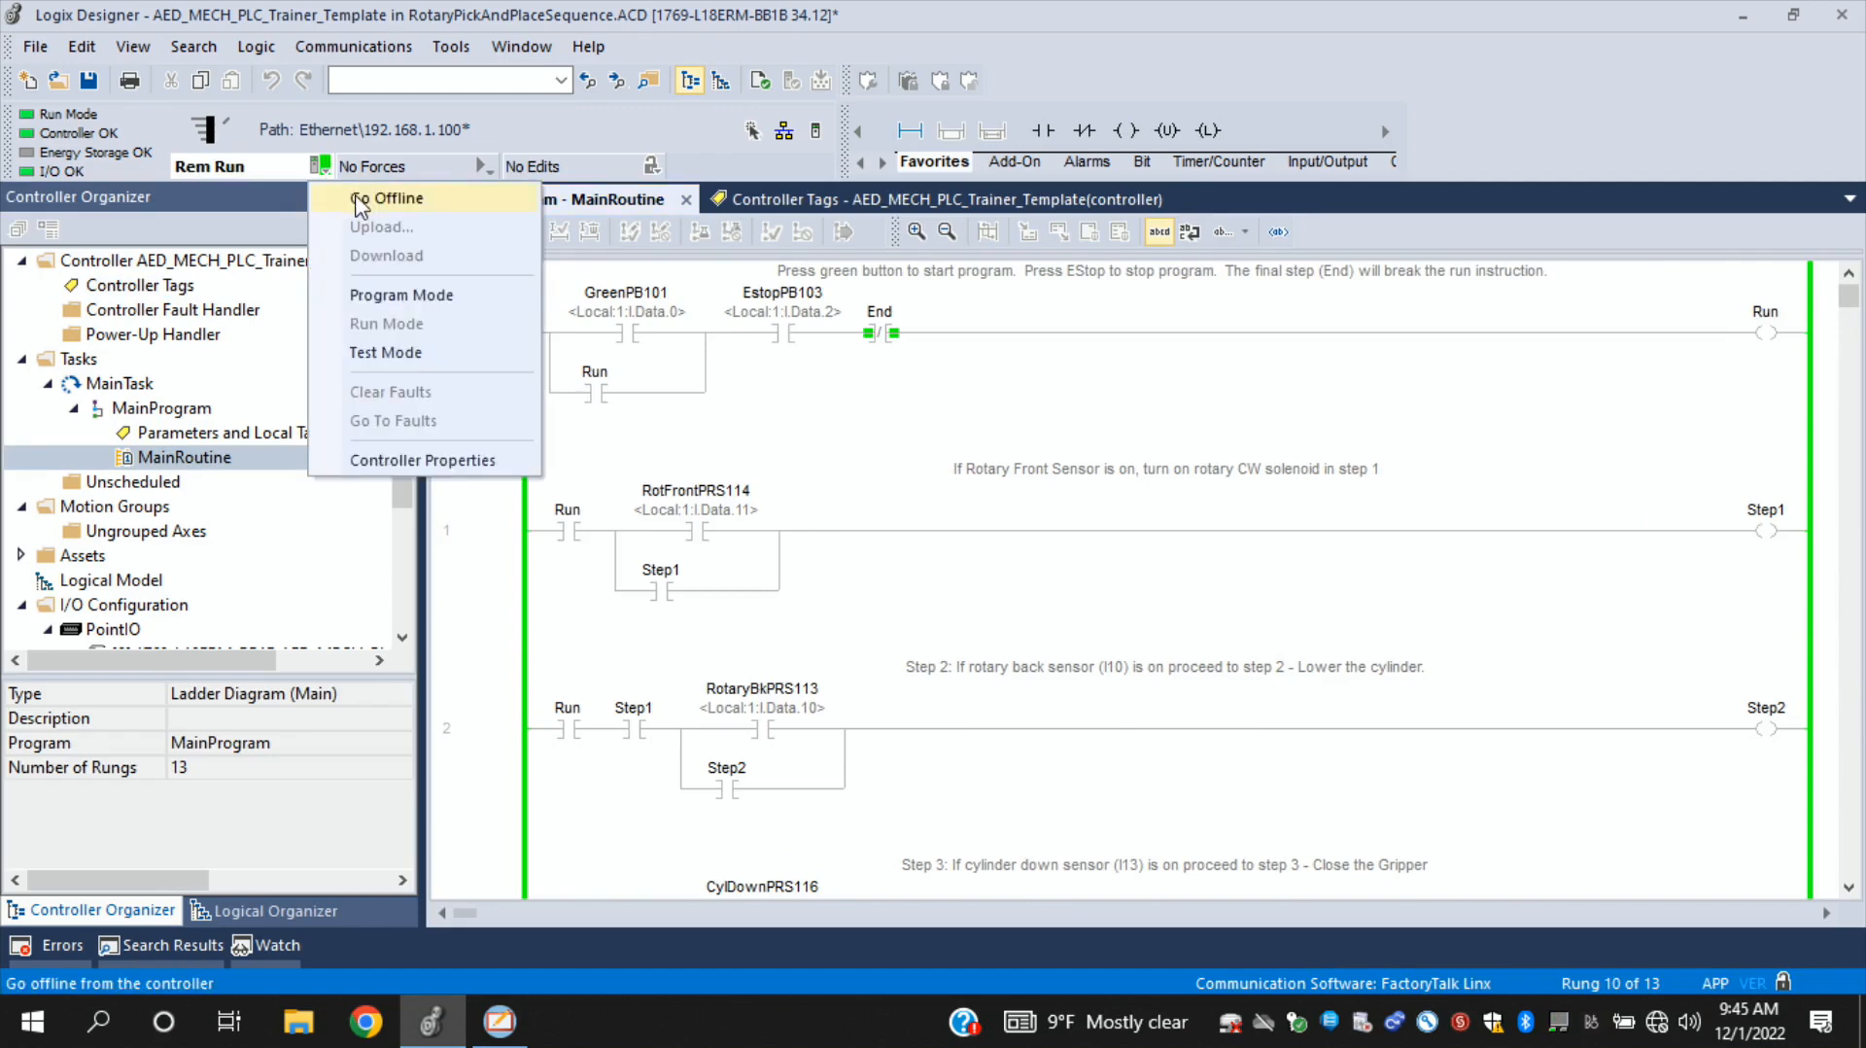
click(358, 192)
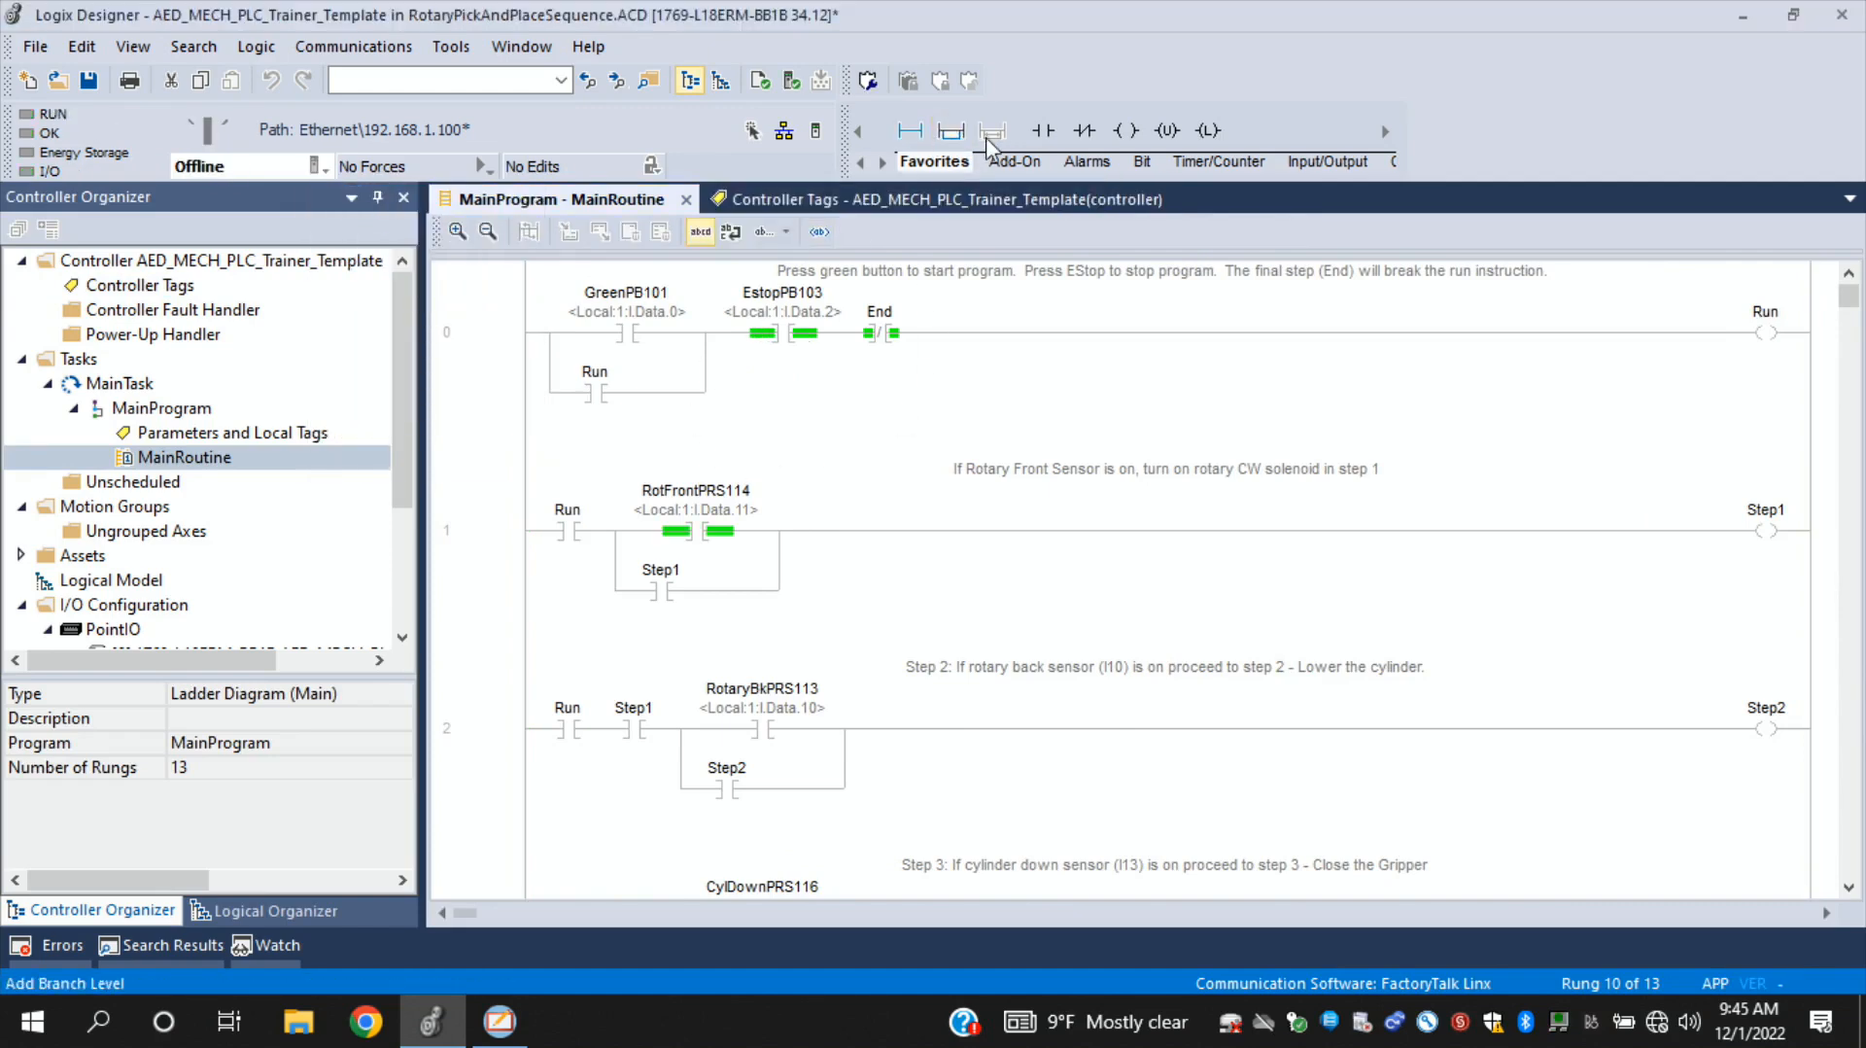
- Add a parallel branch around GreenPB101 in rung 0 with a normally open contact assigned to HMIStart
click(637, 330)
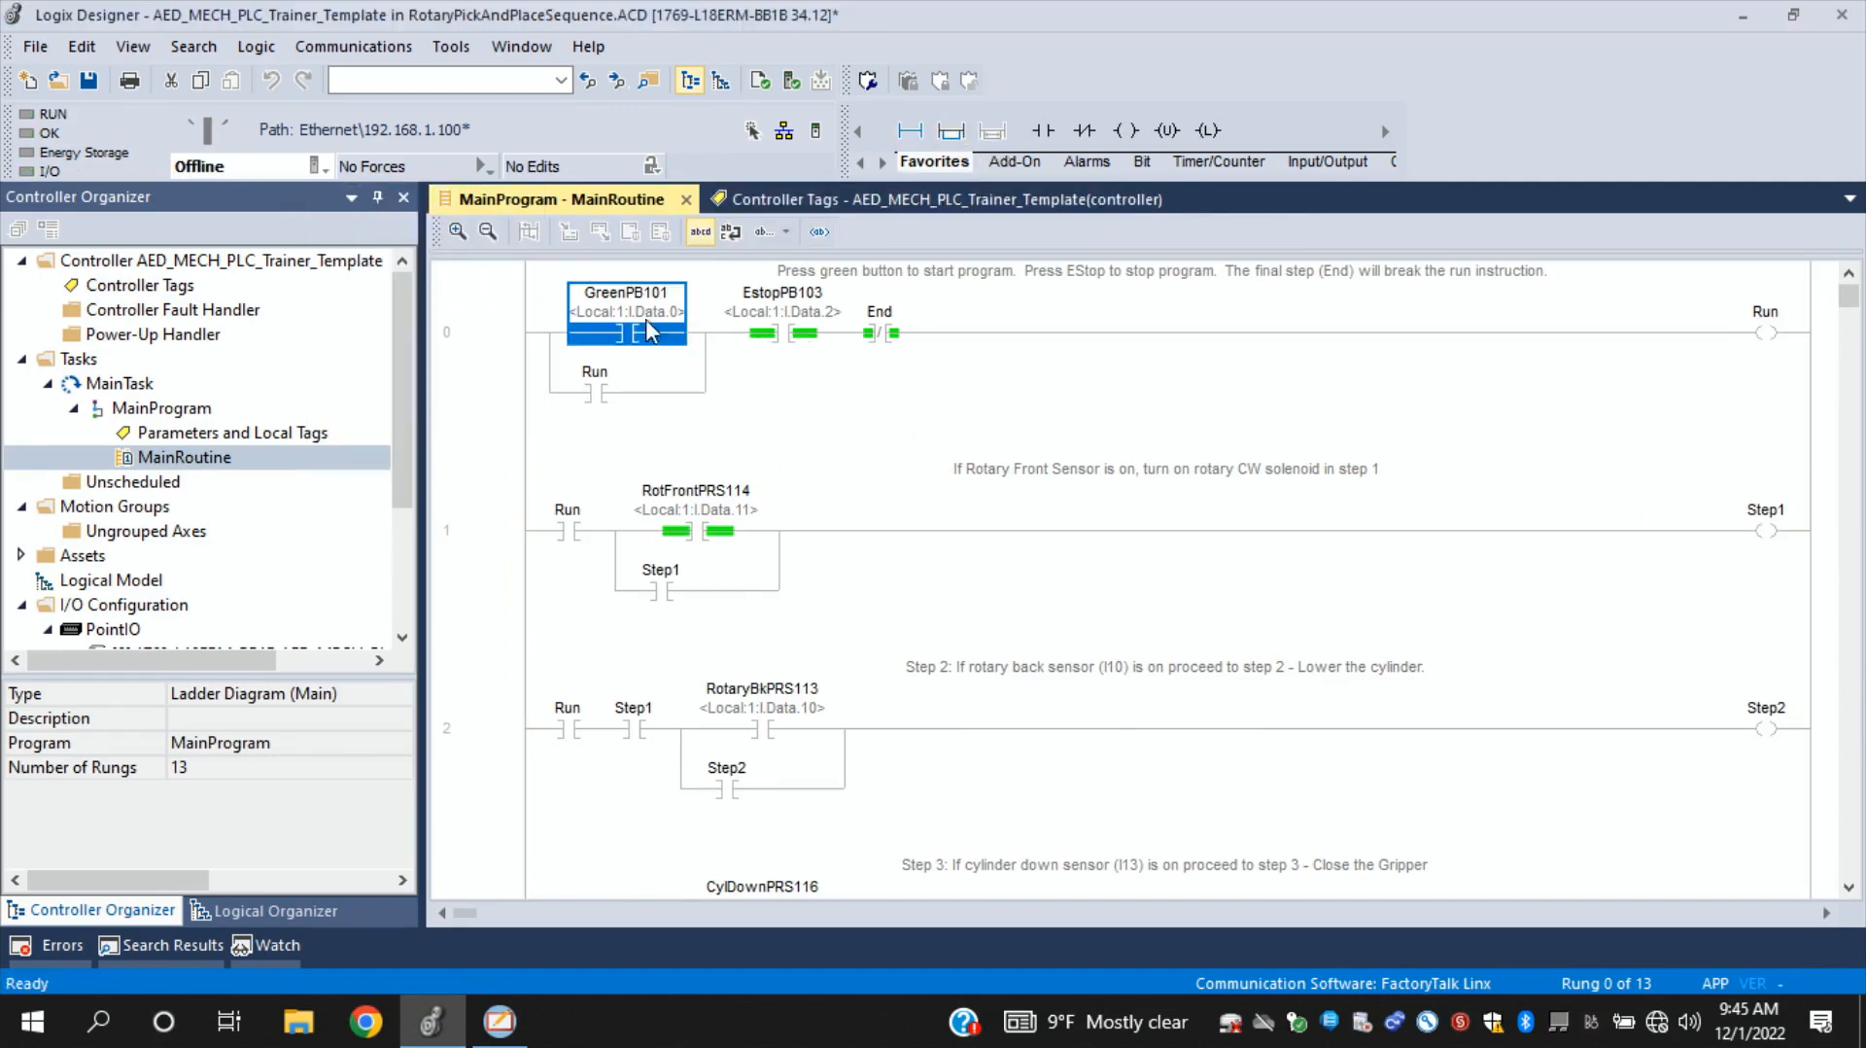
click(951, 130)
drag(661, 345, 720, 345)
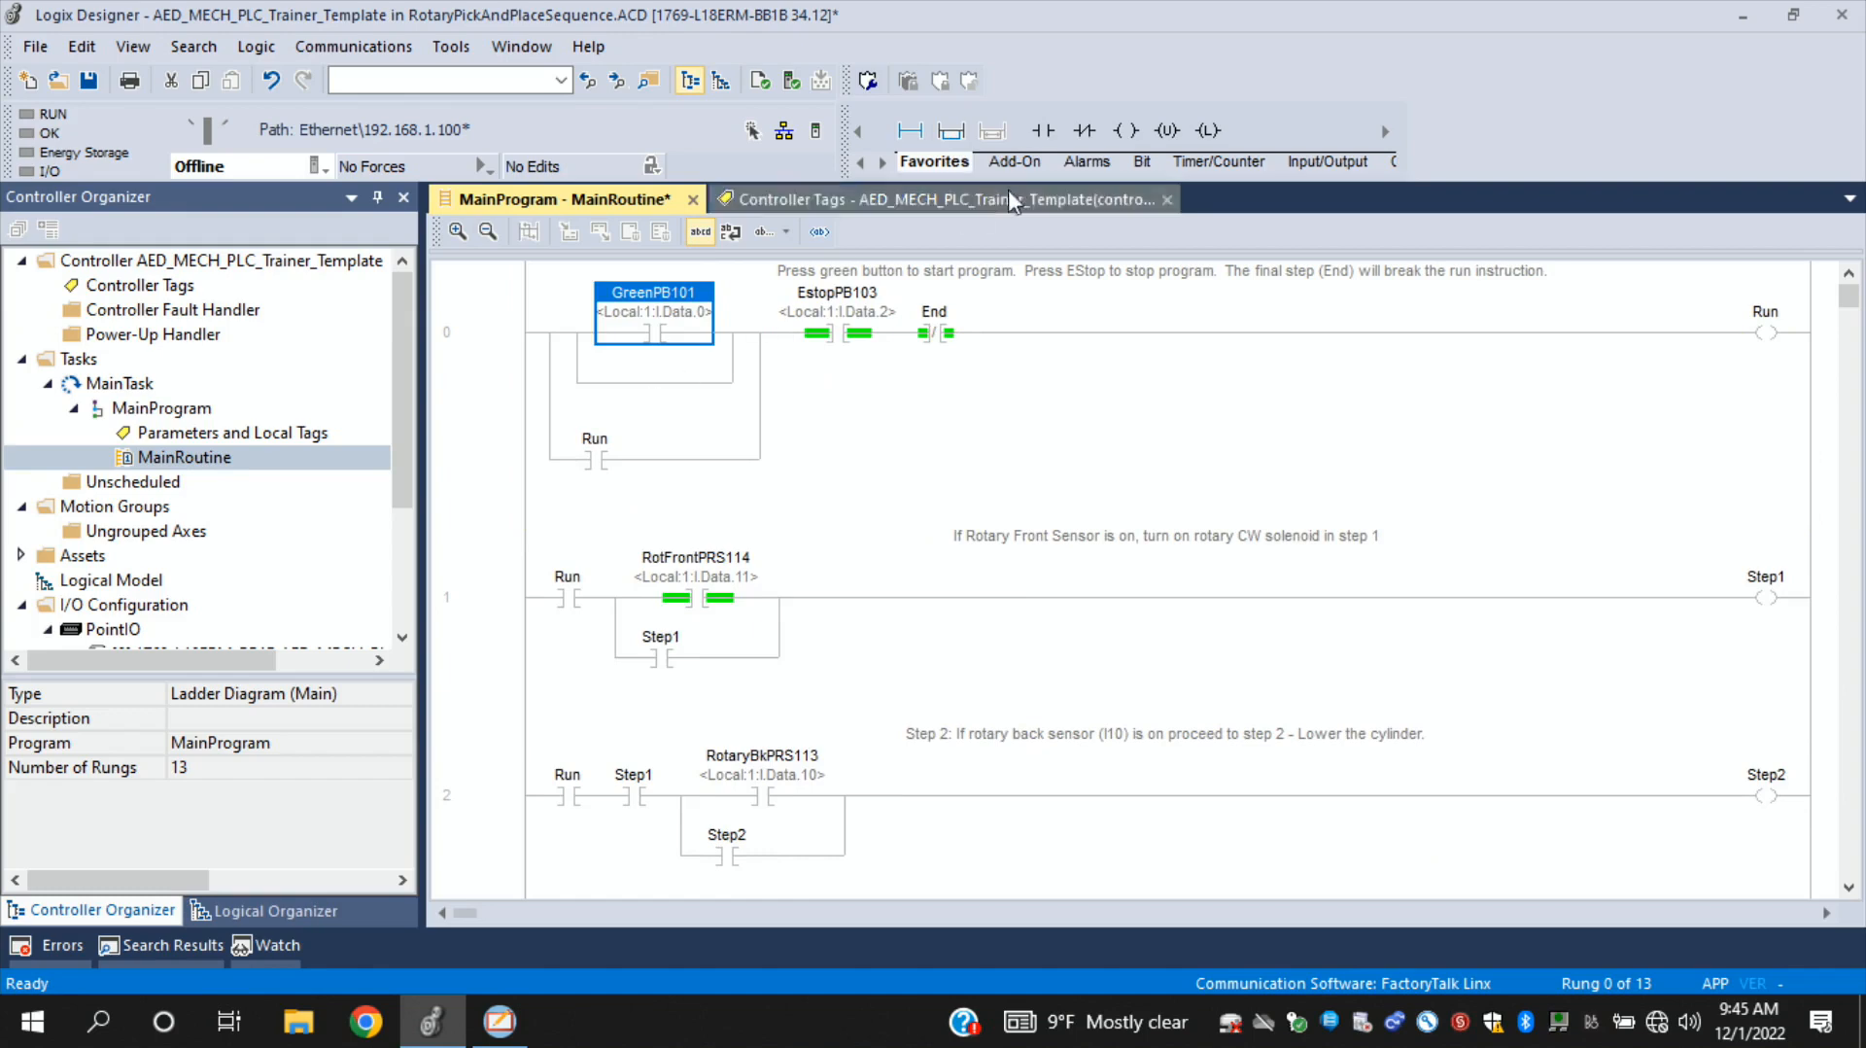
click(1043, 130)
drag(752, 335, 631, 381)
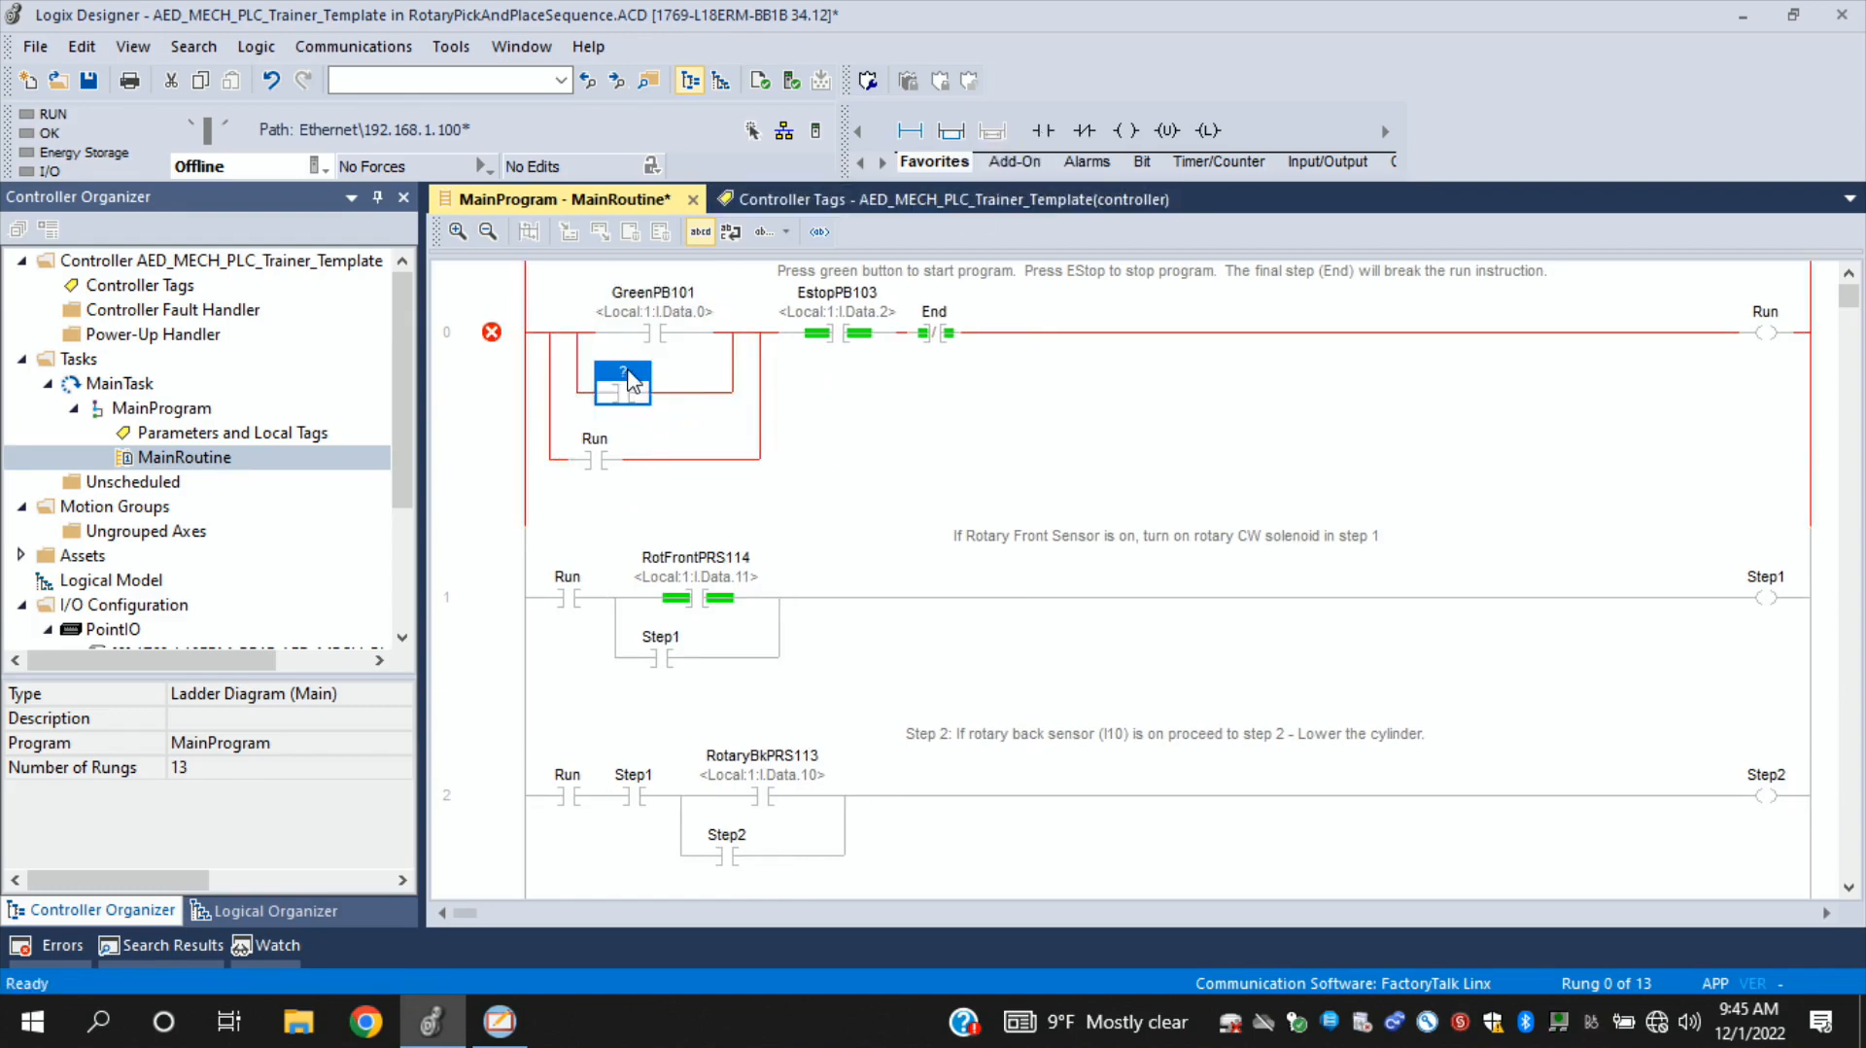
double_click(623, 372)
text(hm)
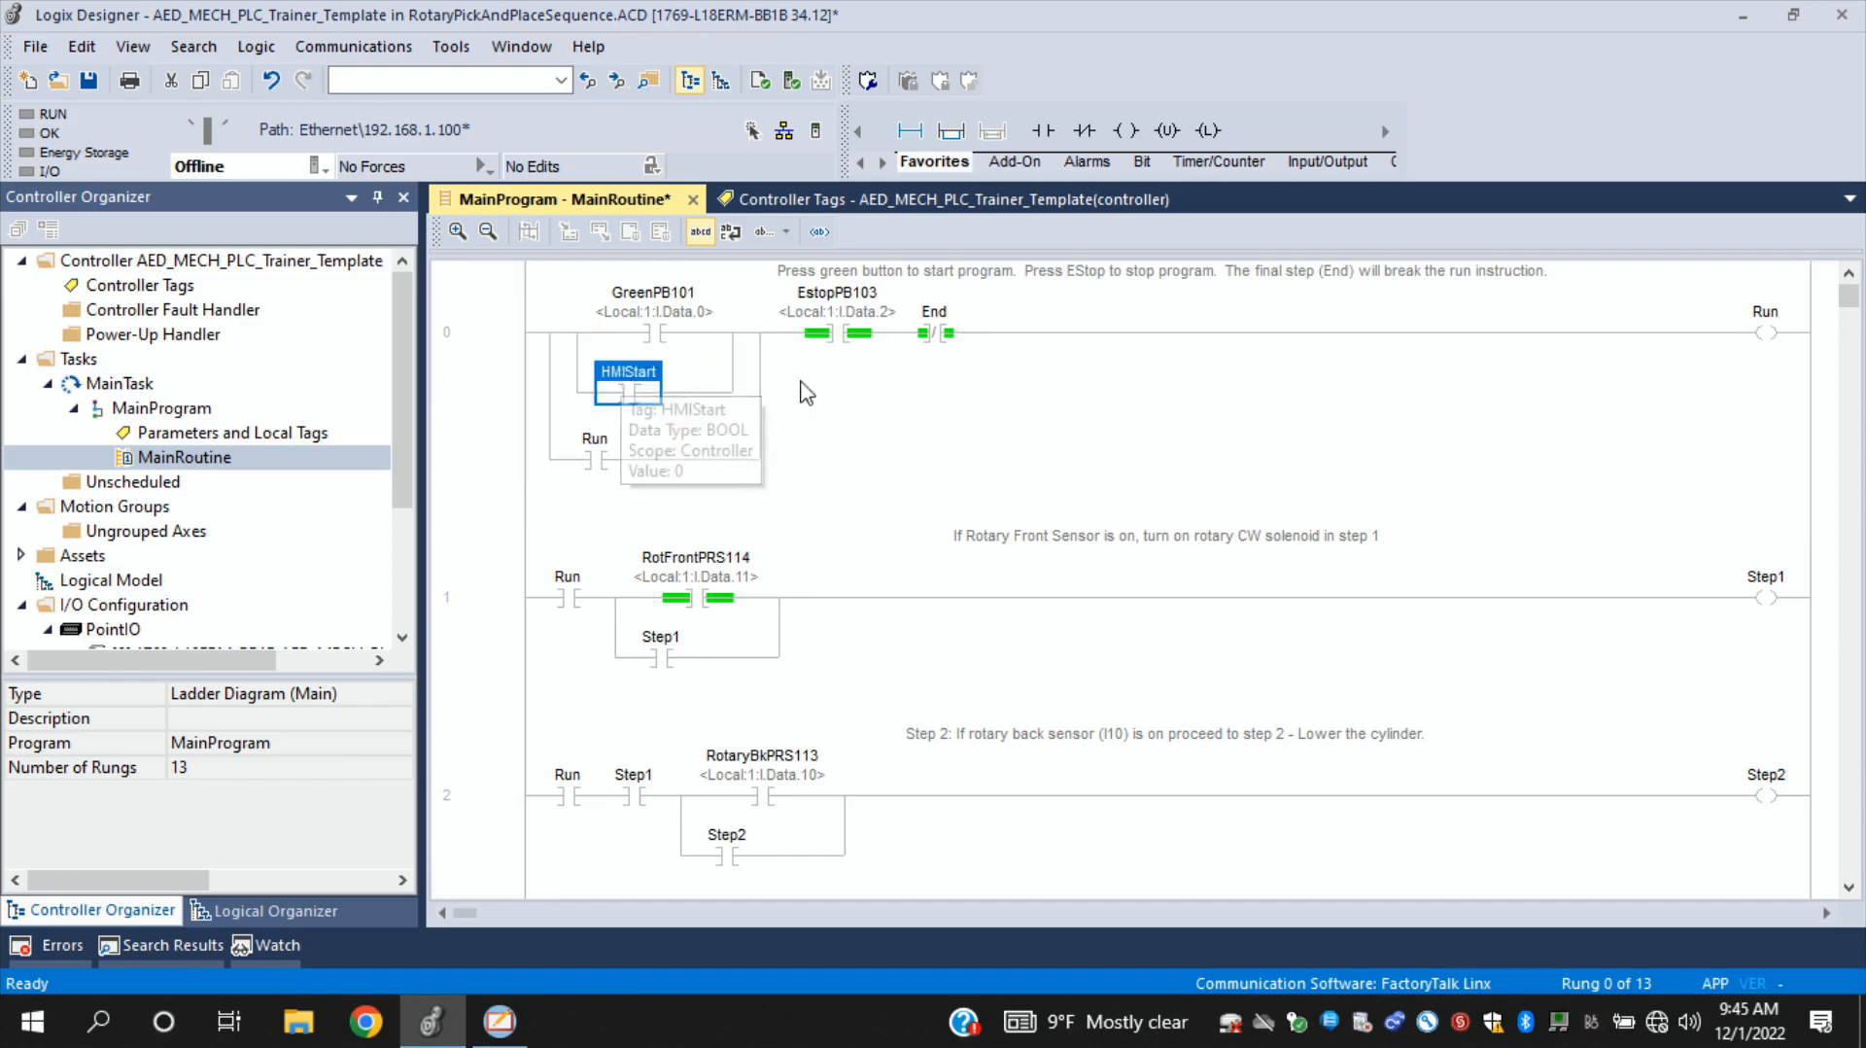
key(Return)
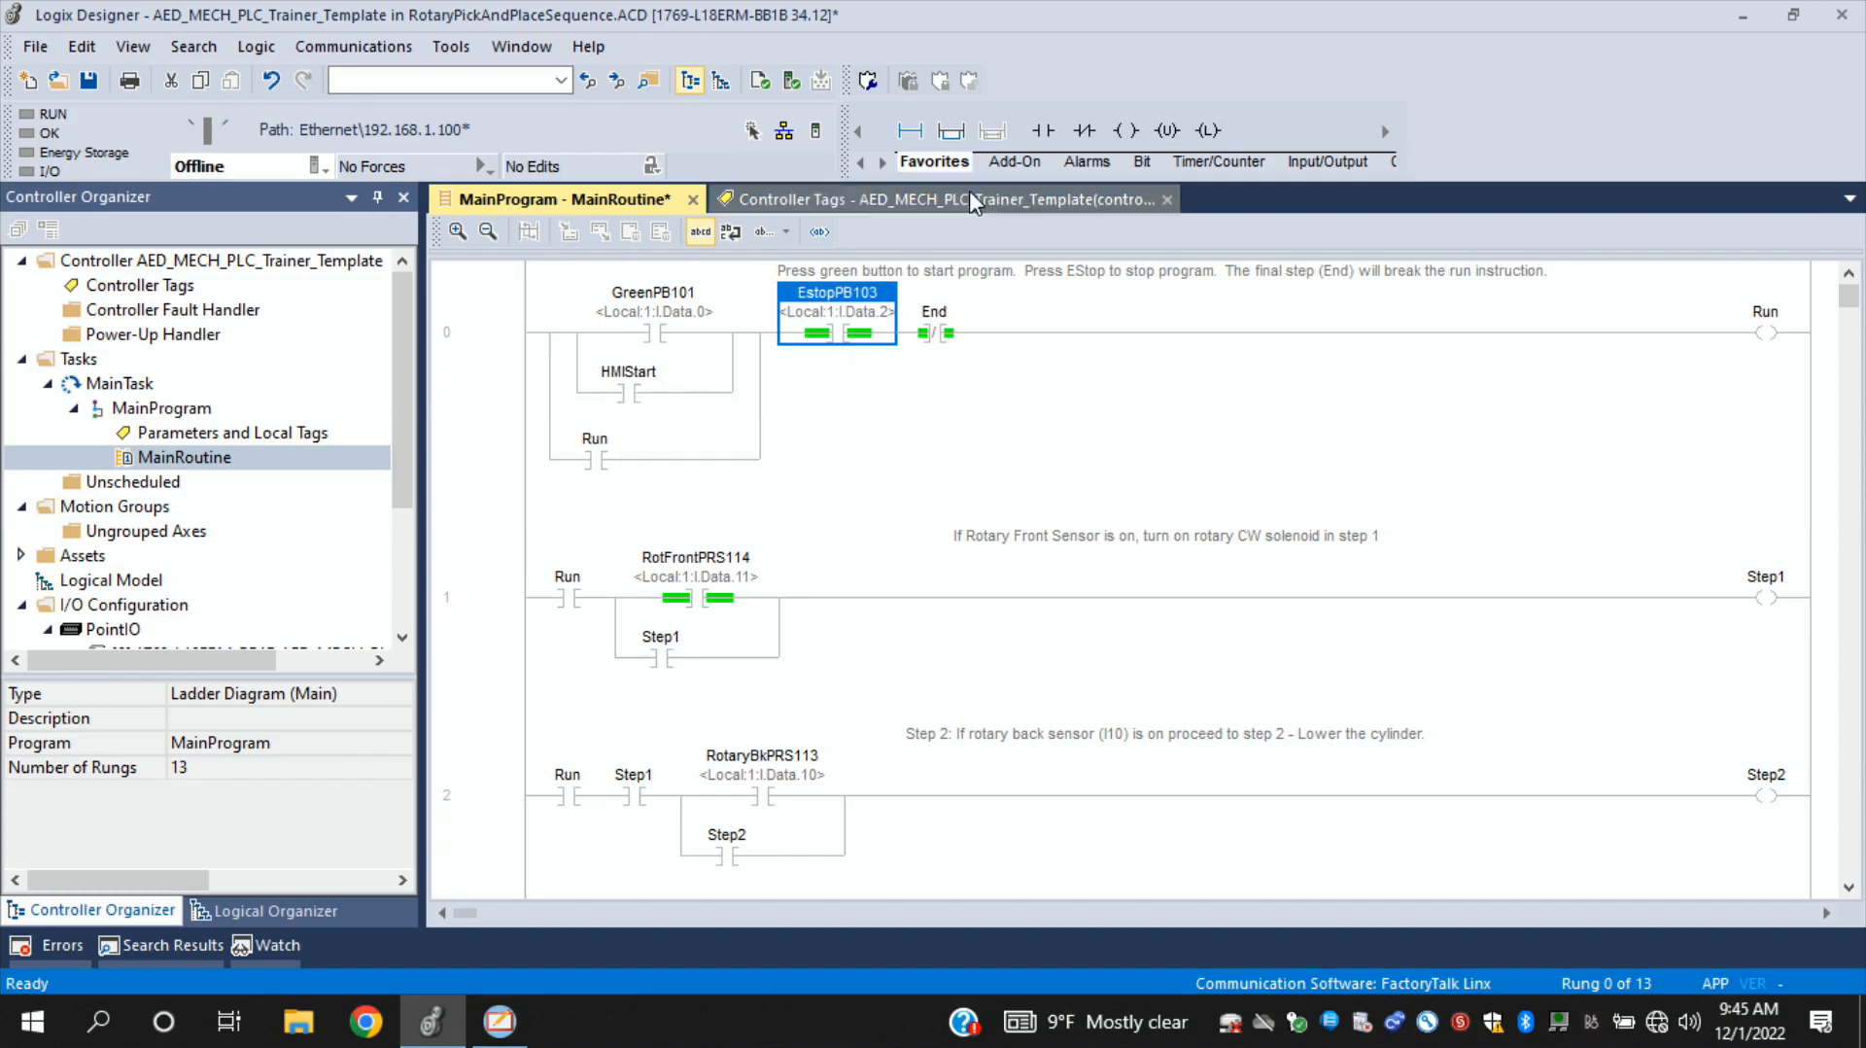
- Insert an Examine Off contact after End in rung 0 and assign it the HMIStop tag
key(Right)
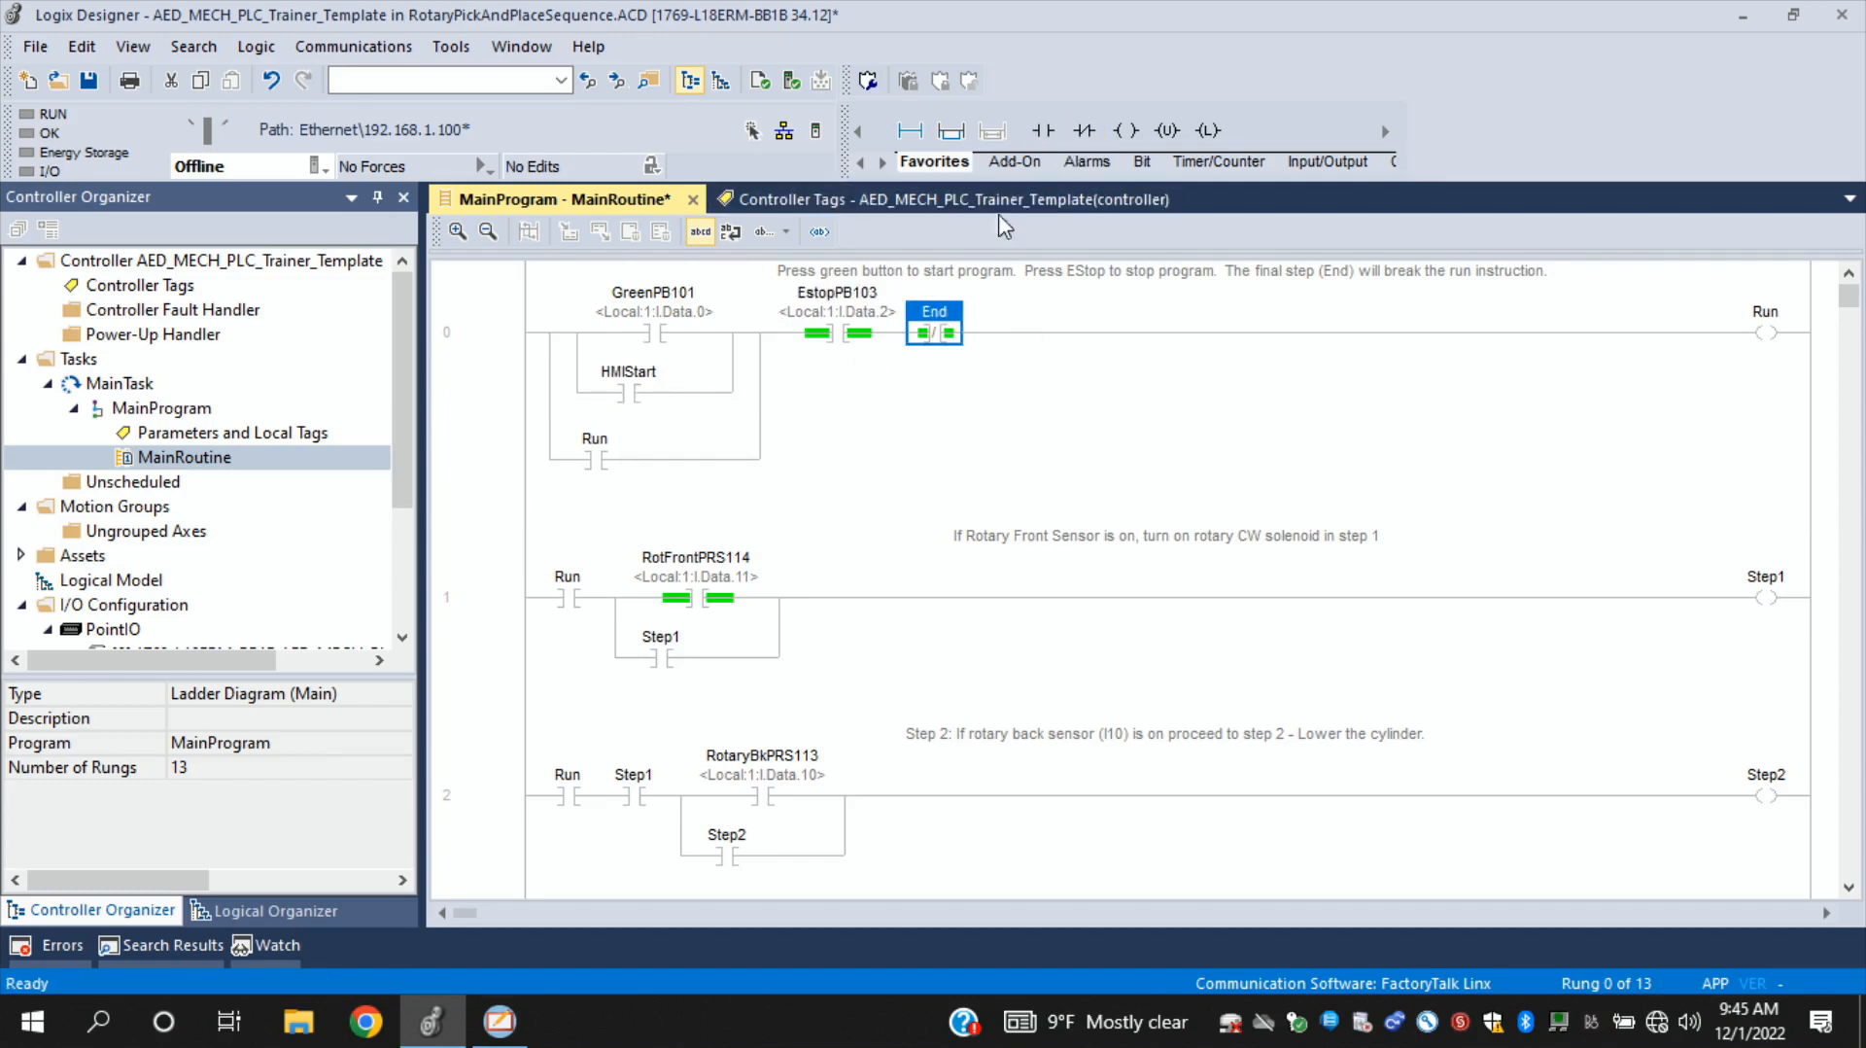
click(1081, 130)
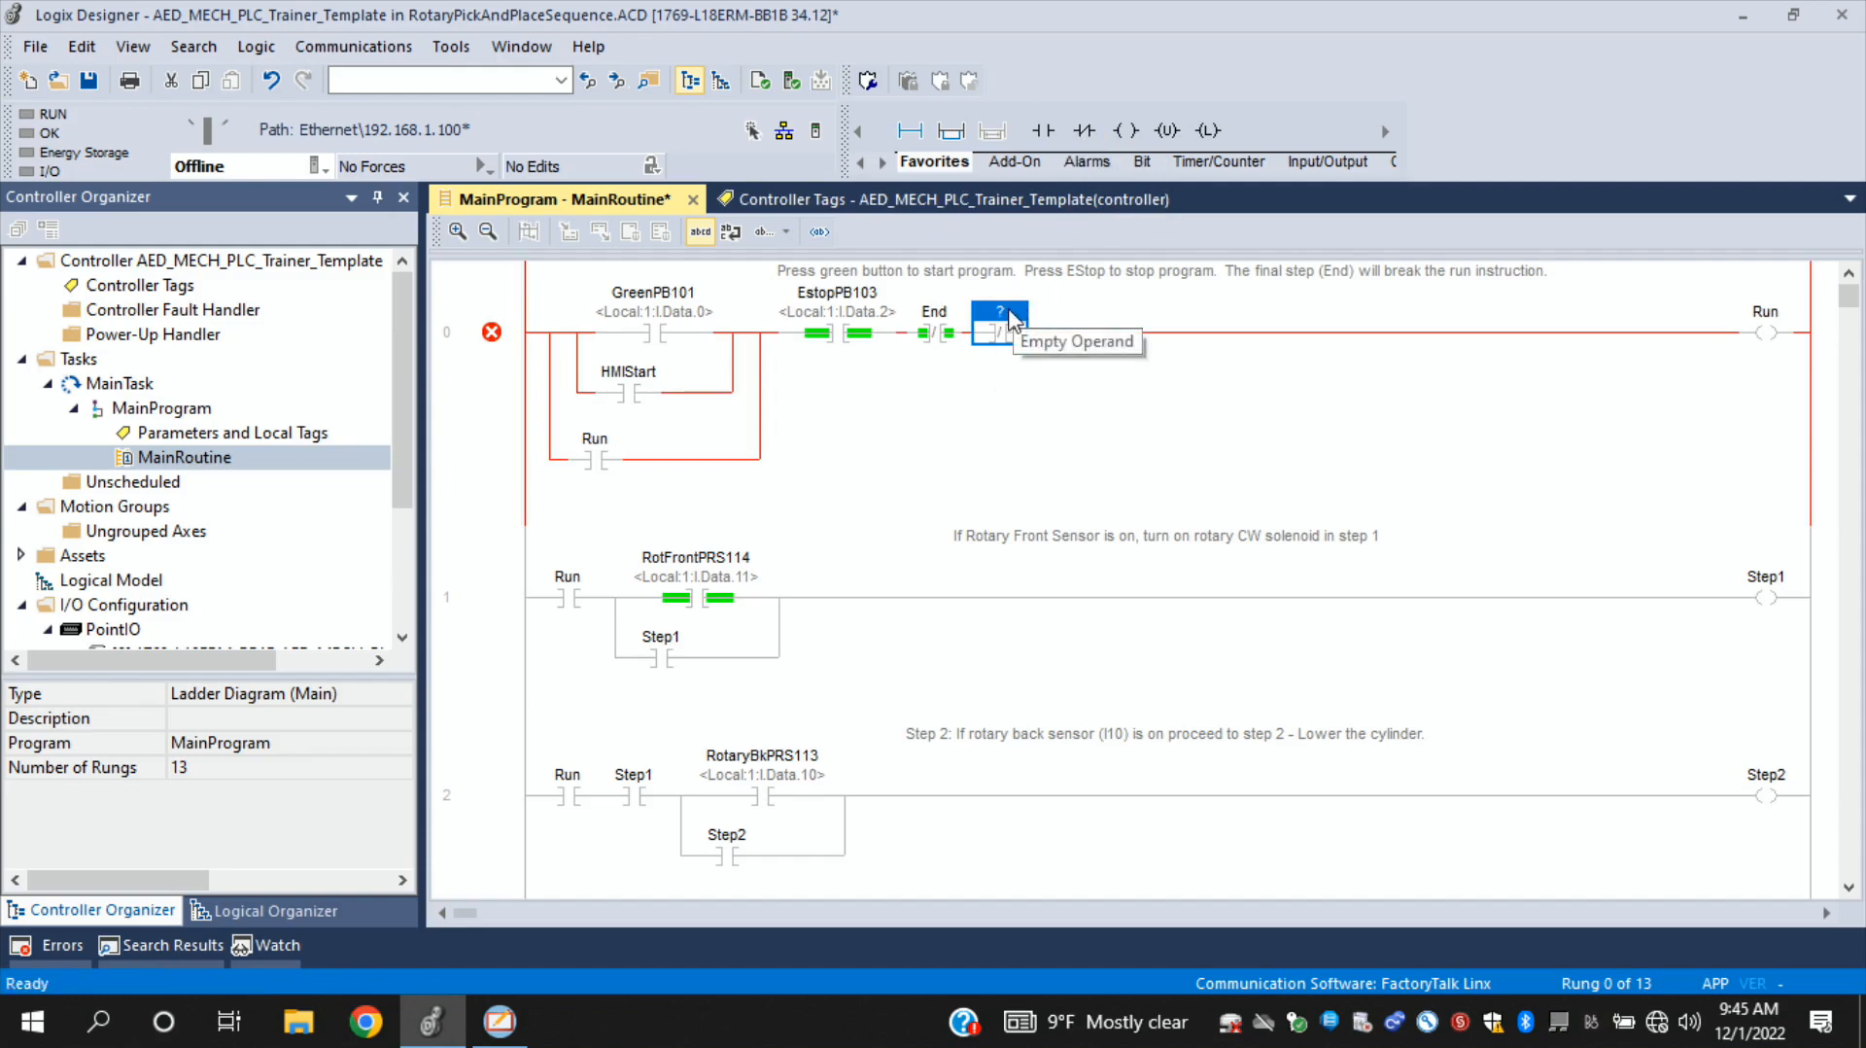
double_click(1010, 313)
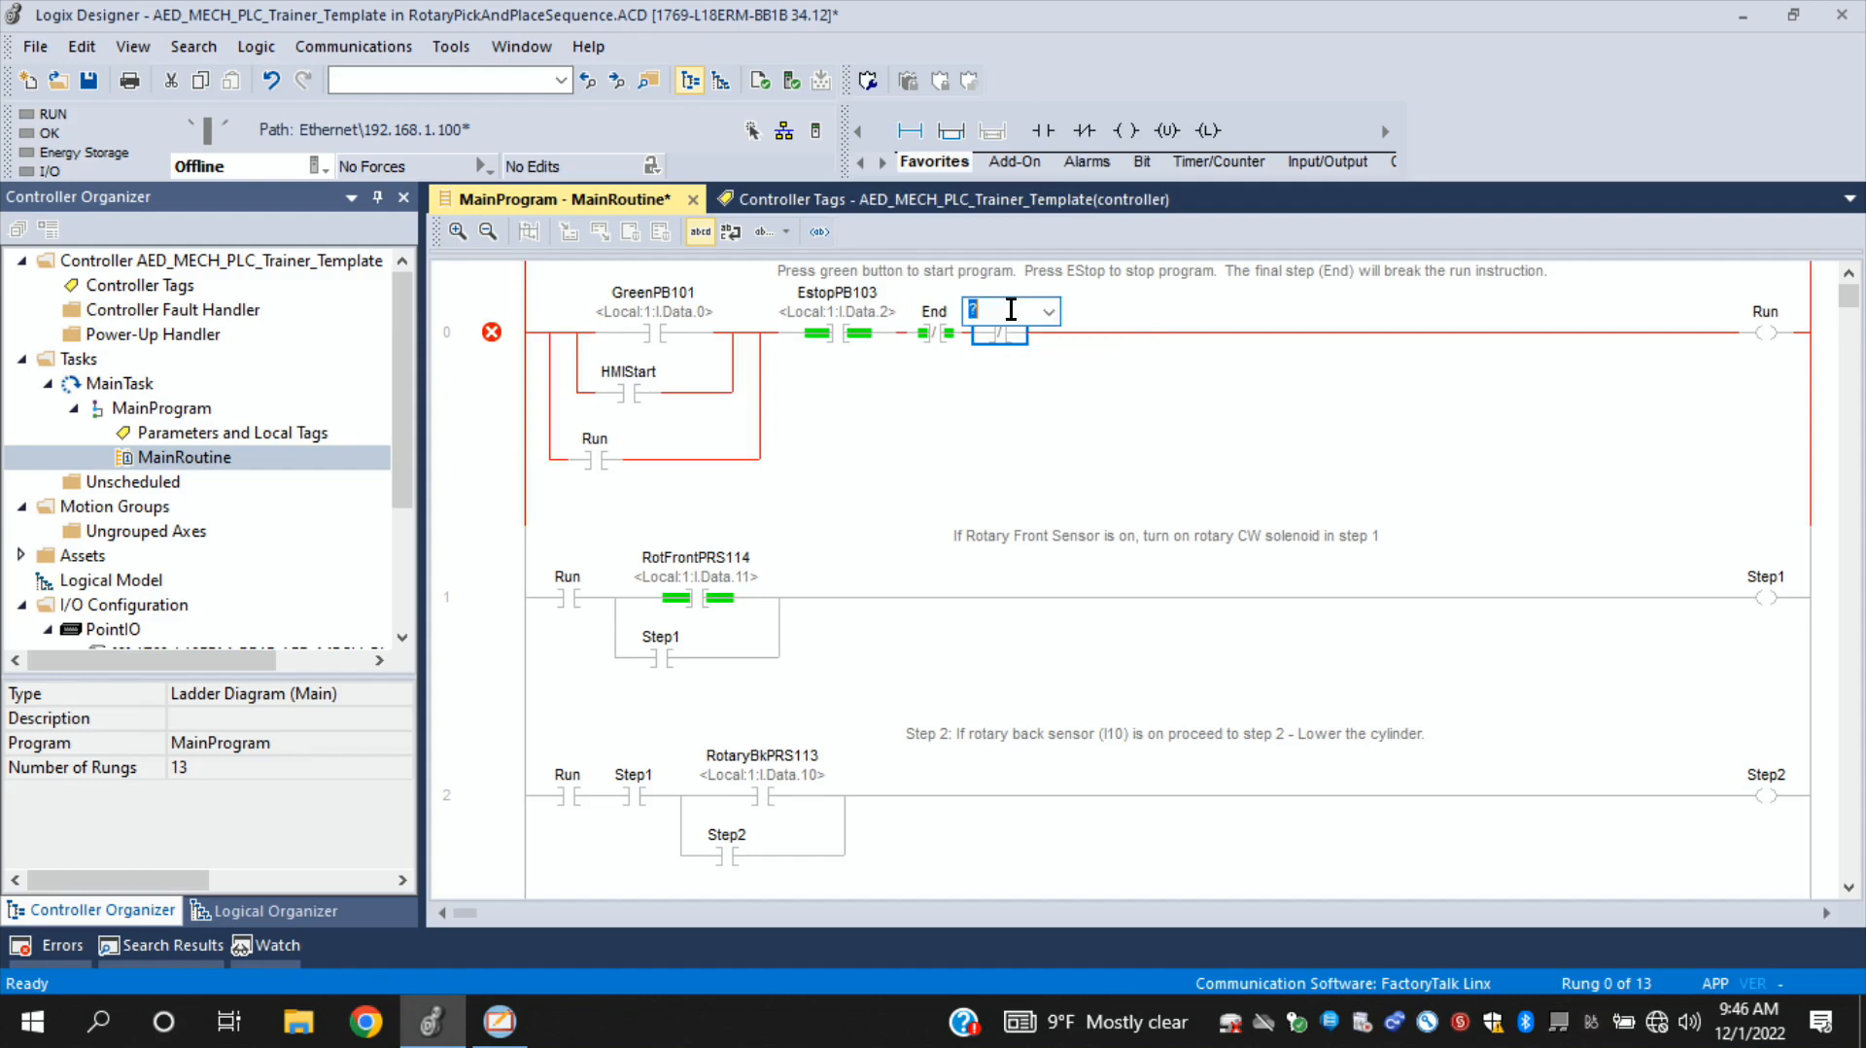
text(hmi)
click(1049, 311)
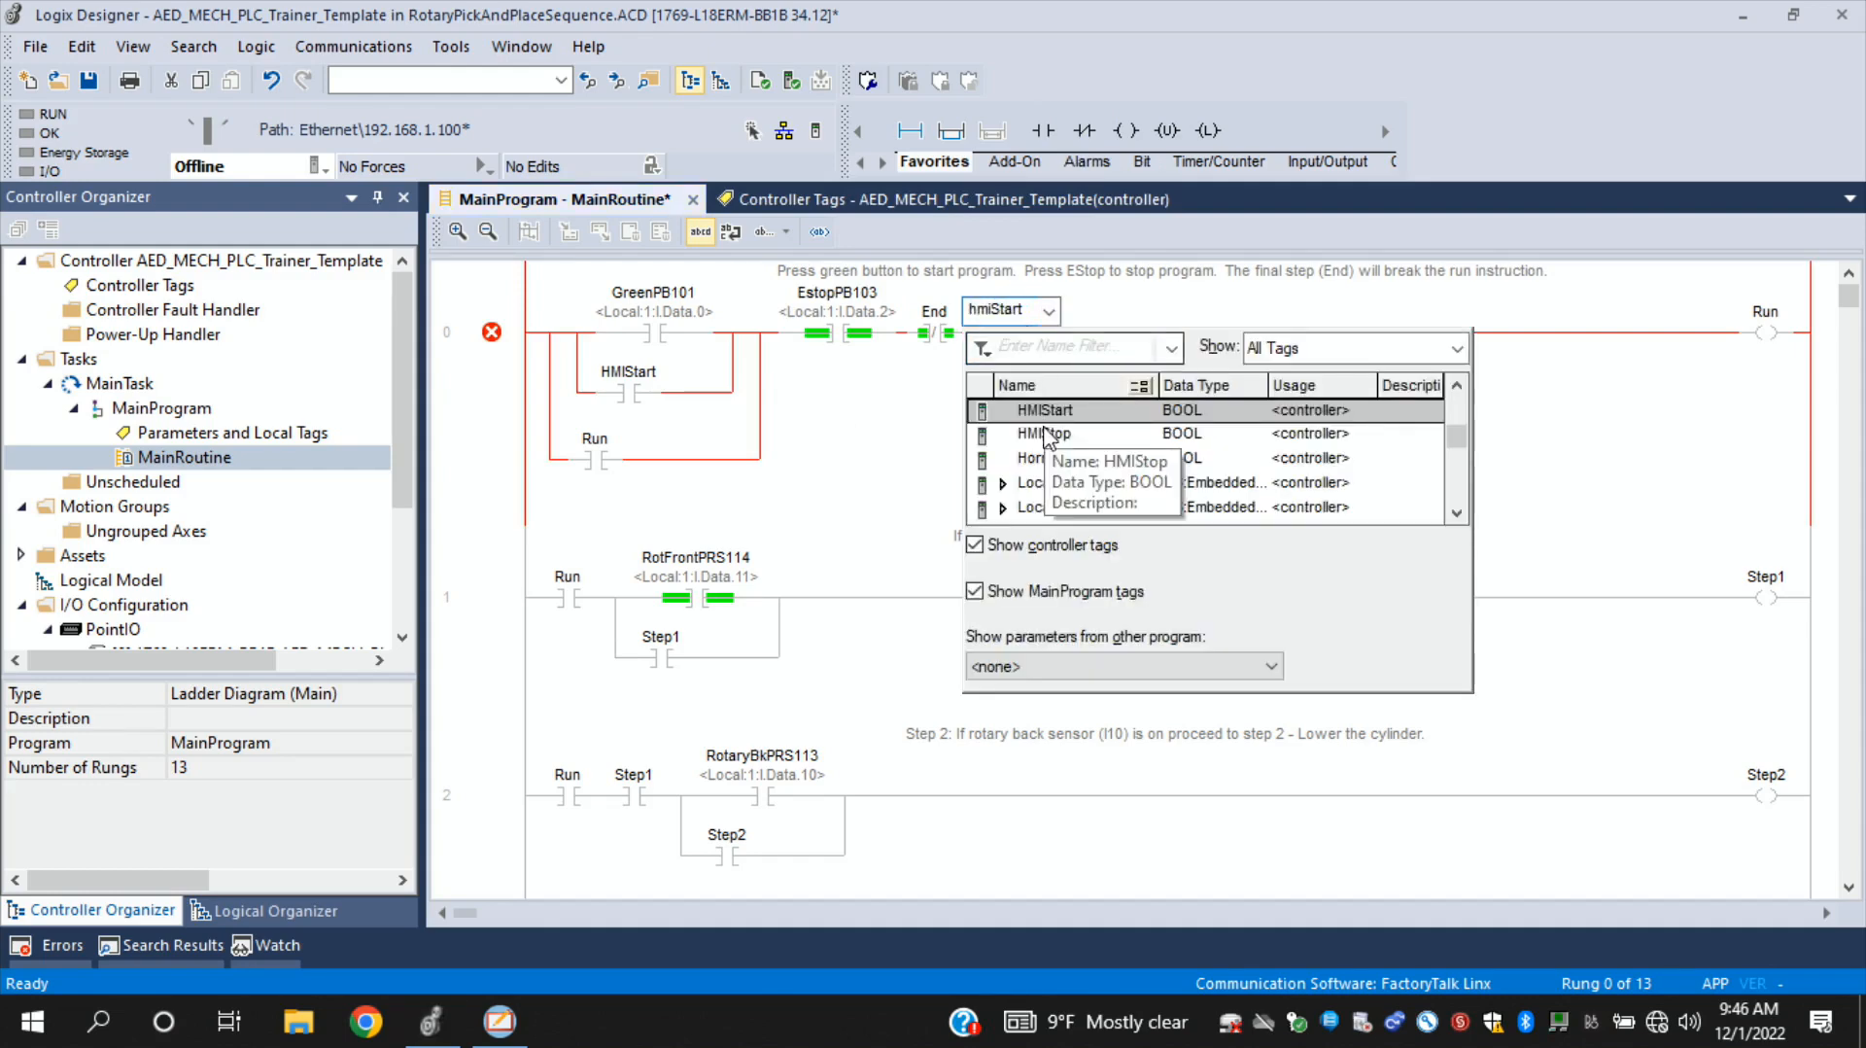
double_click(1047, 434)
key(Return)
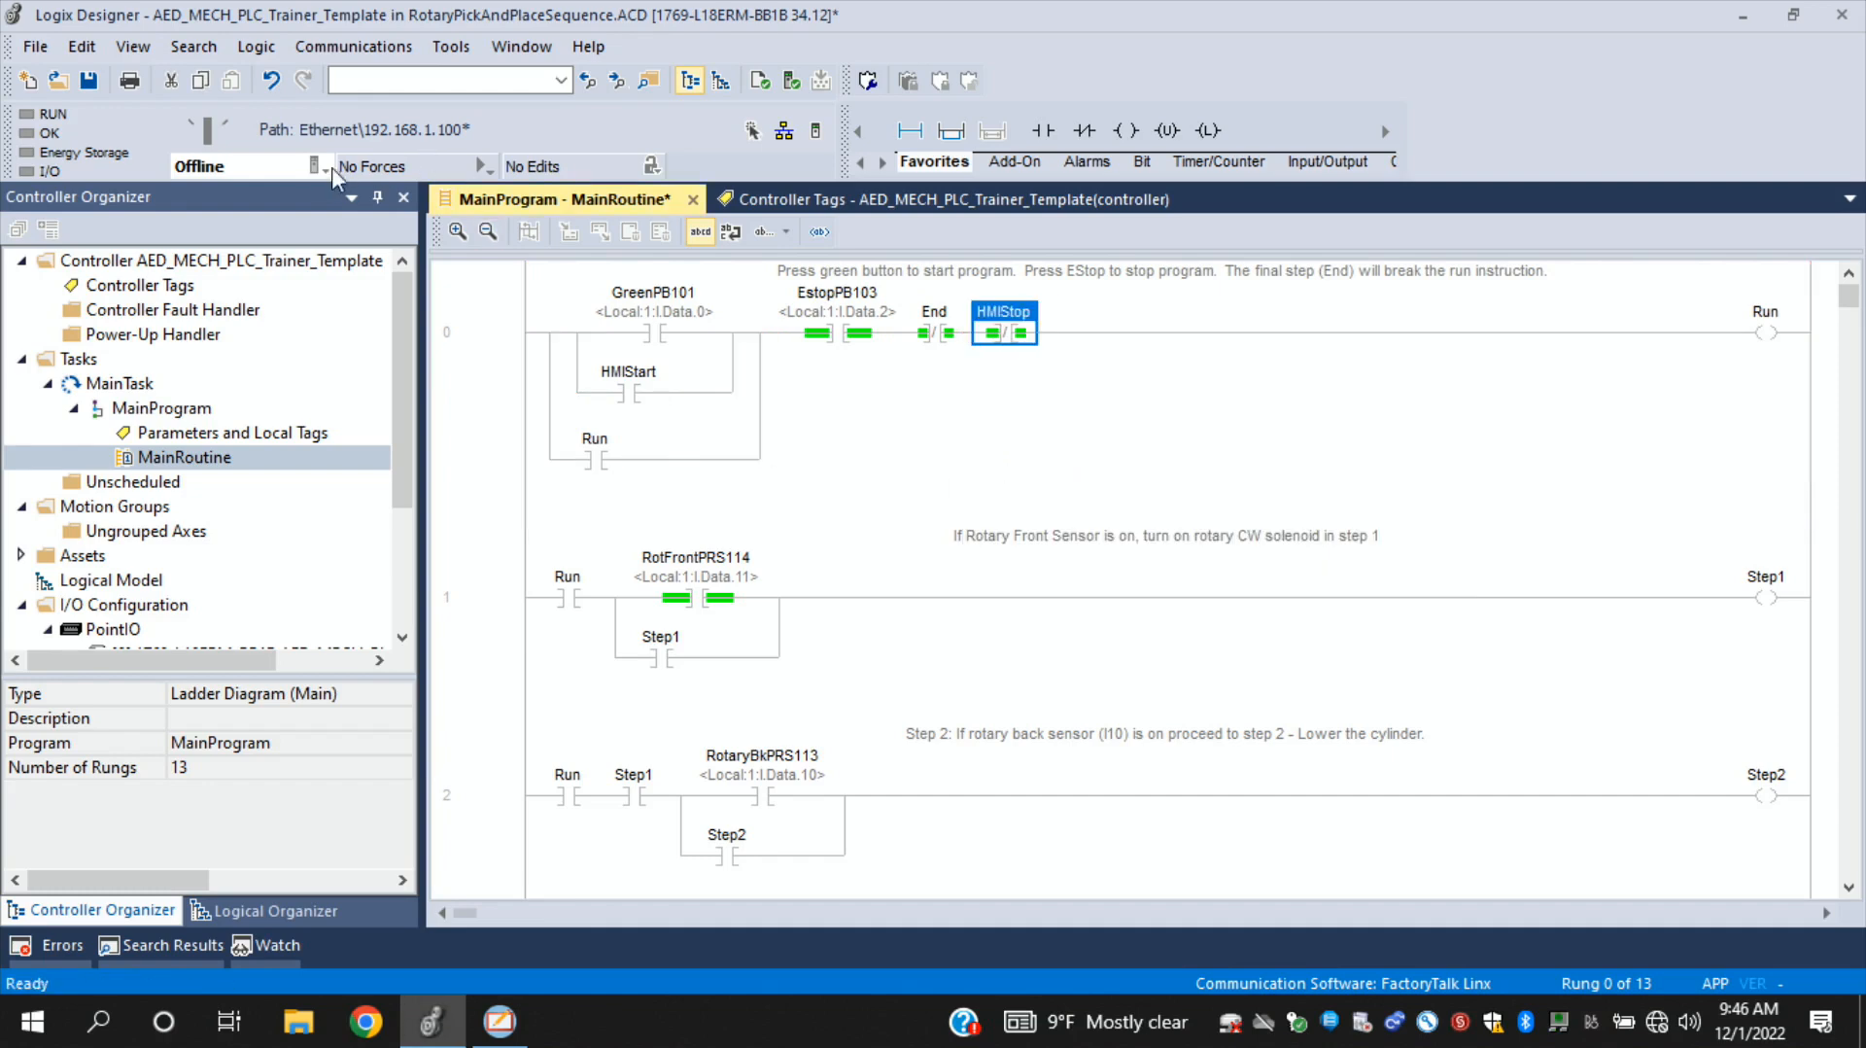
- Download the edited project to the controller and return it to Remote Run mode
click(315, 168)
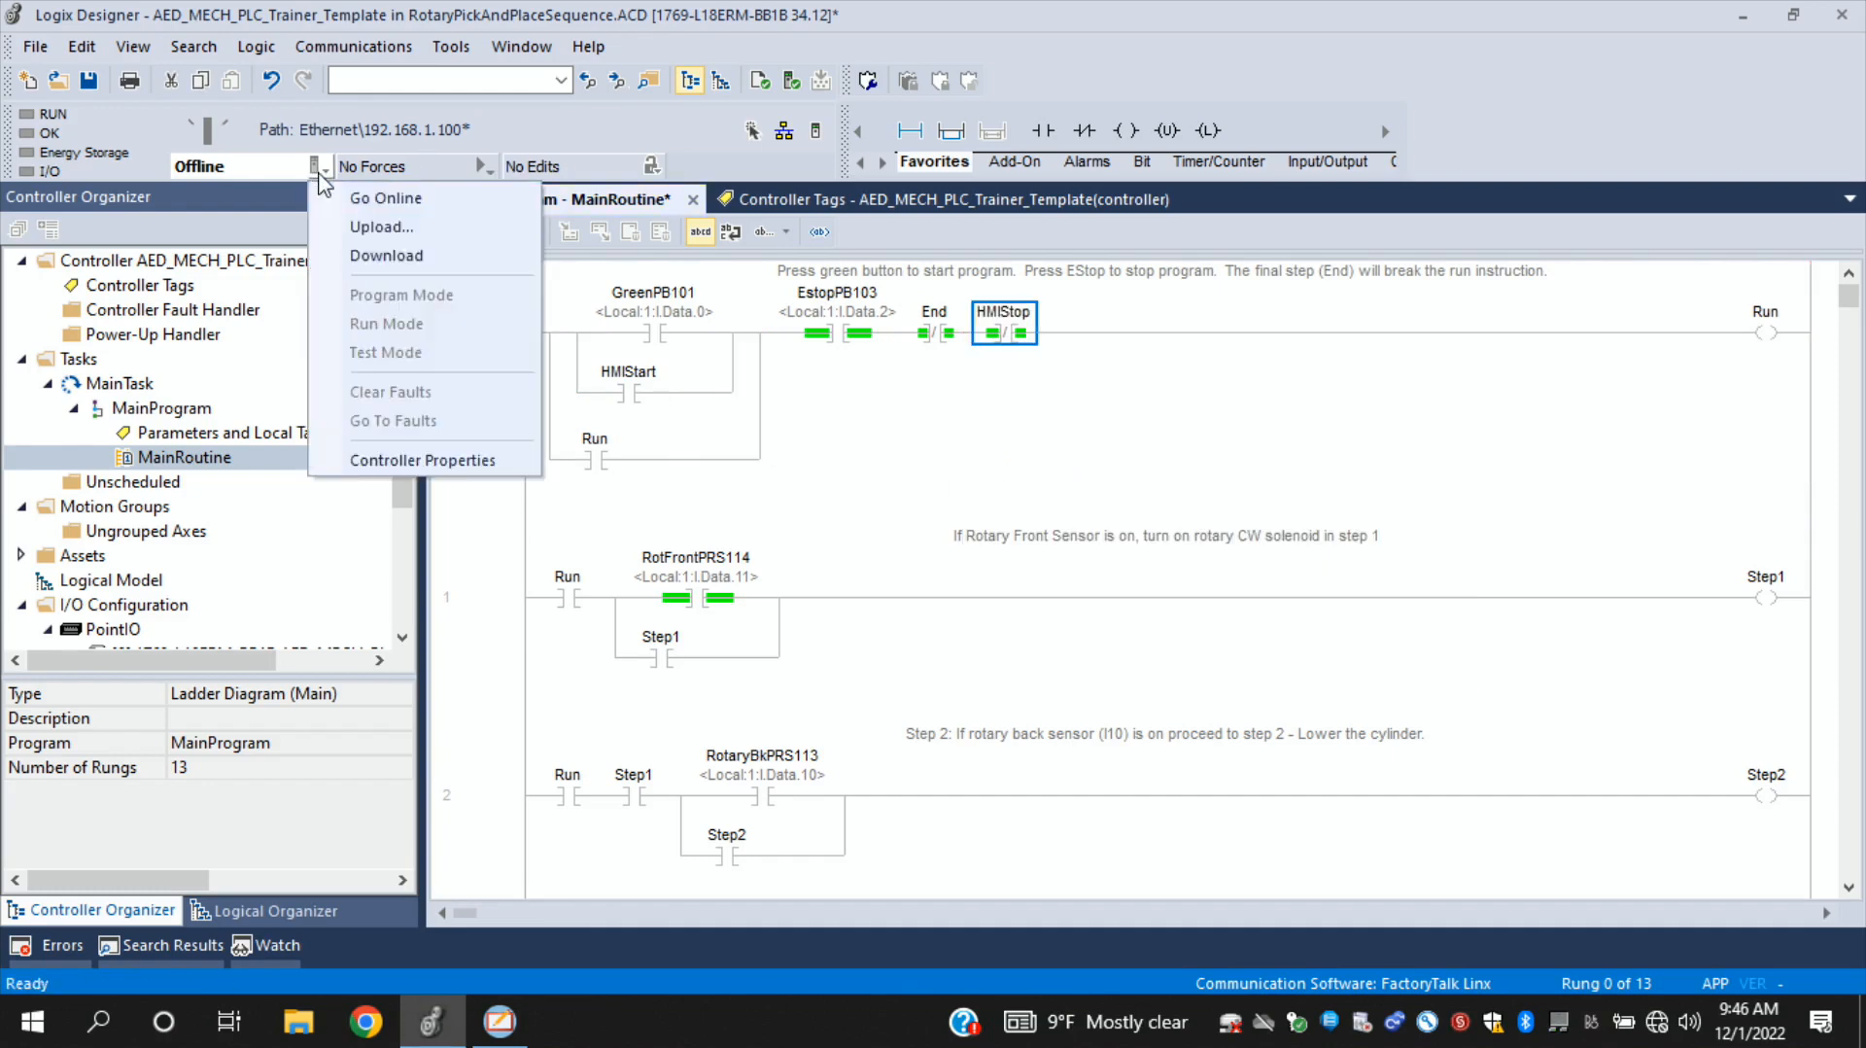
click(387, 256)
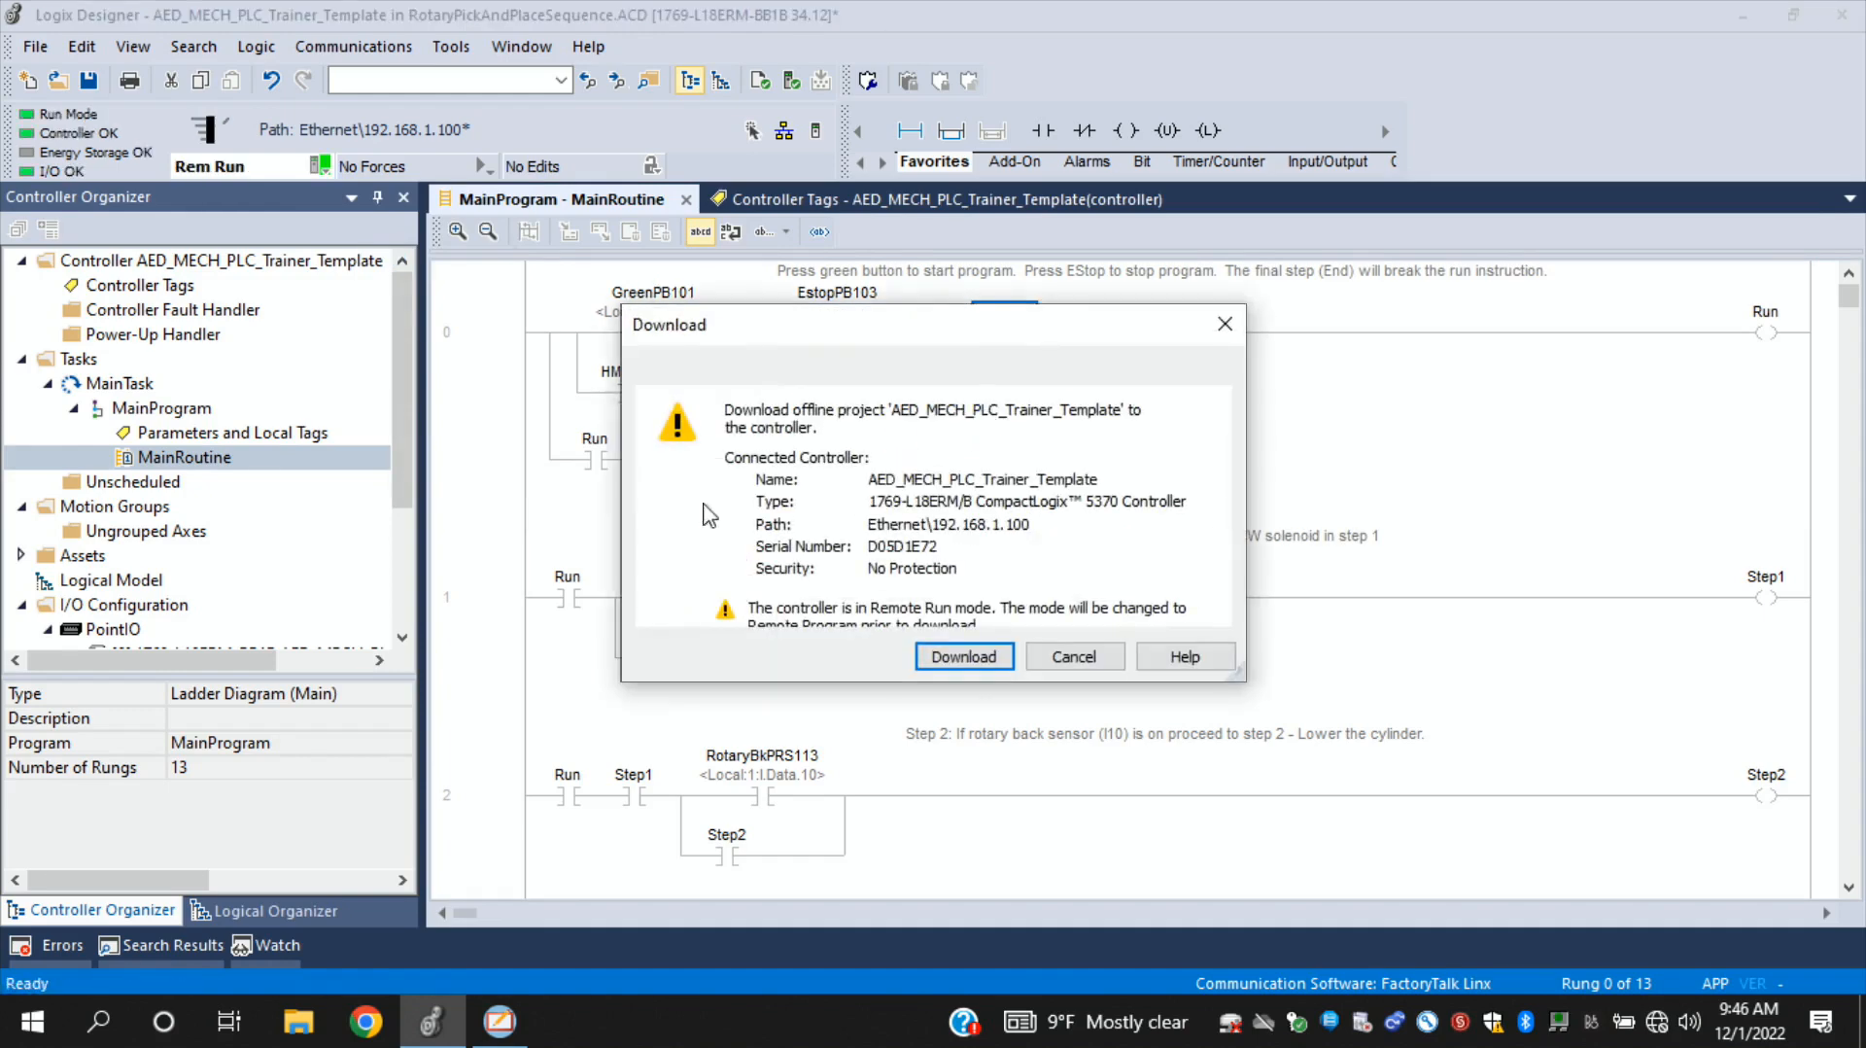
click(964, 656)
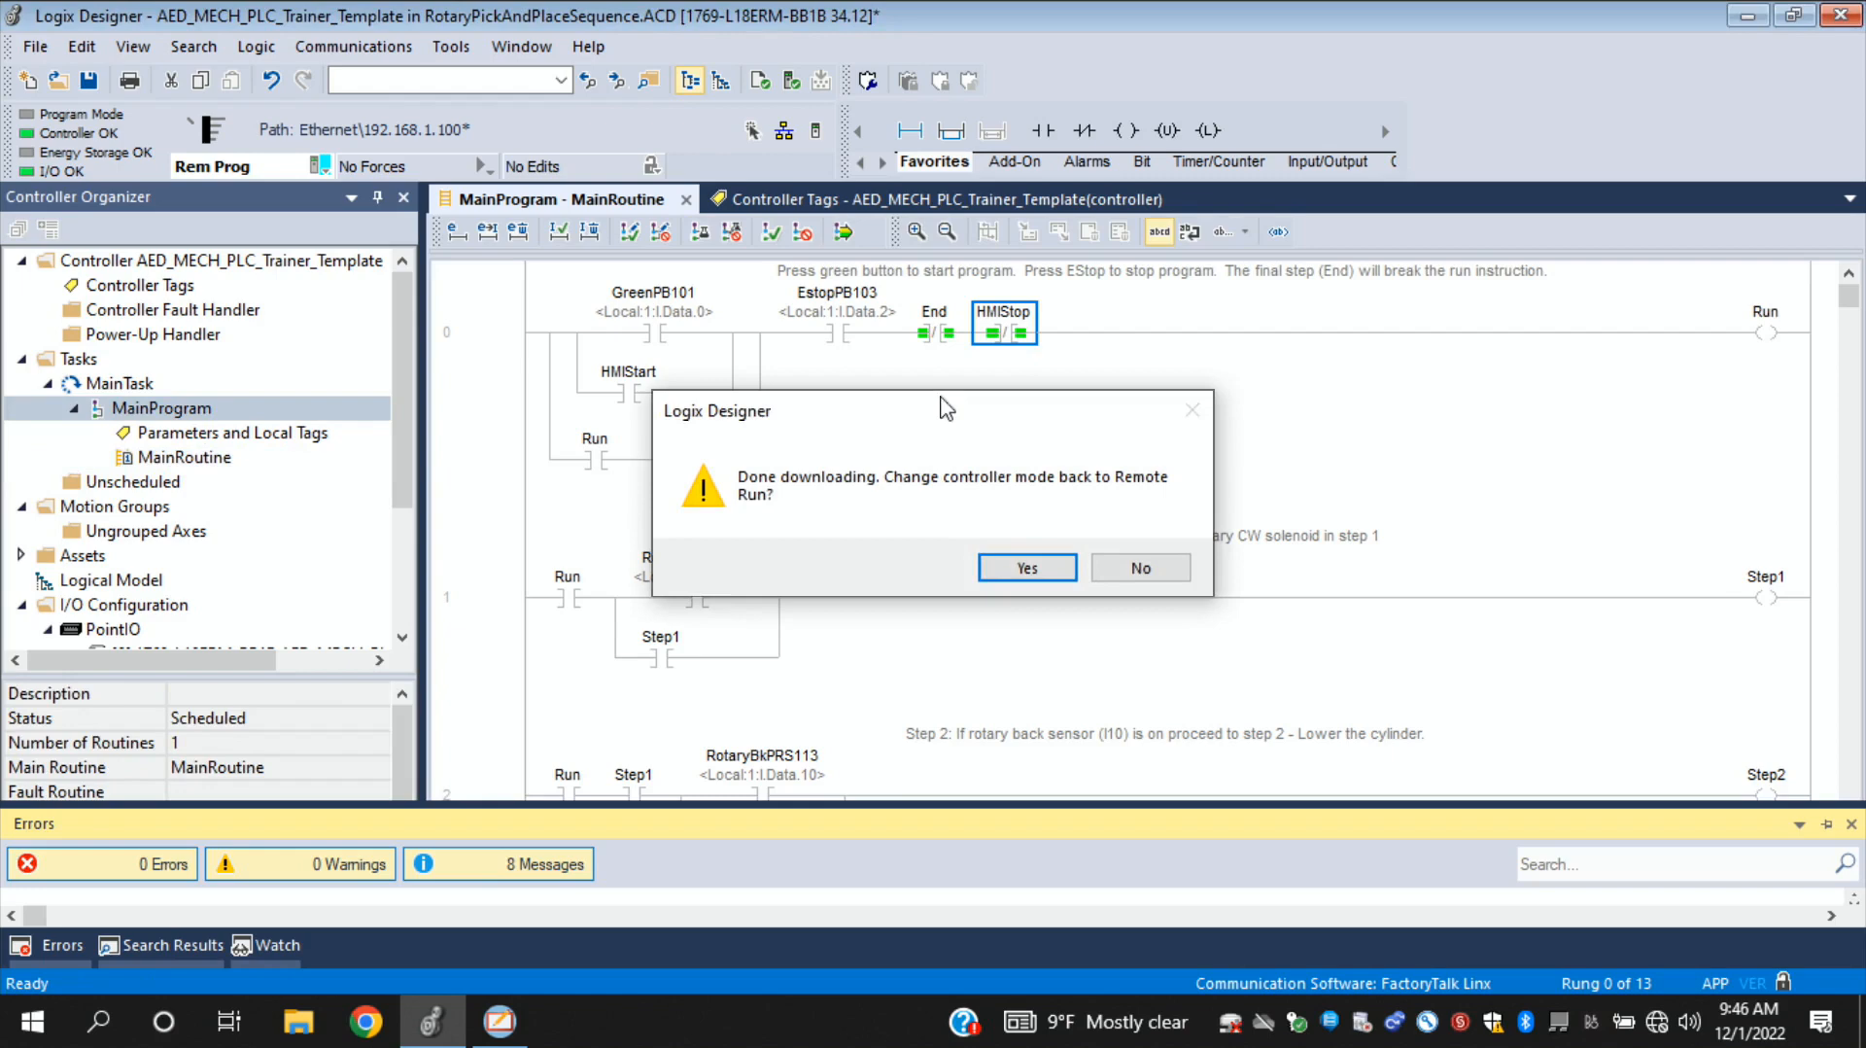
click(1028, 569)
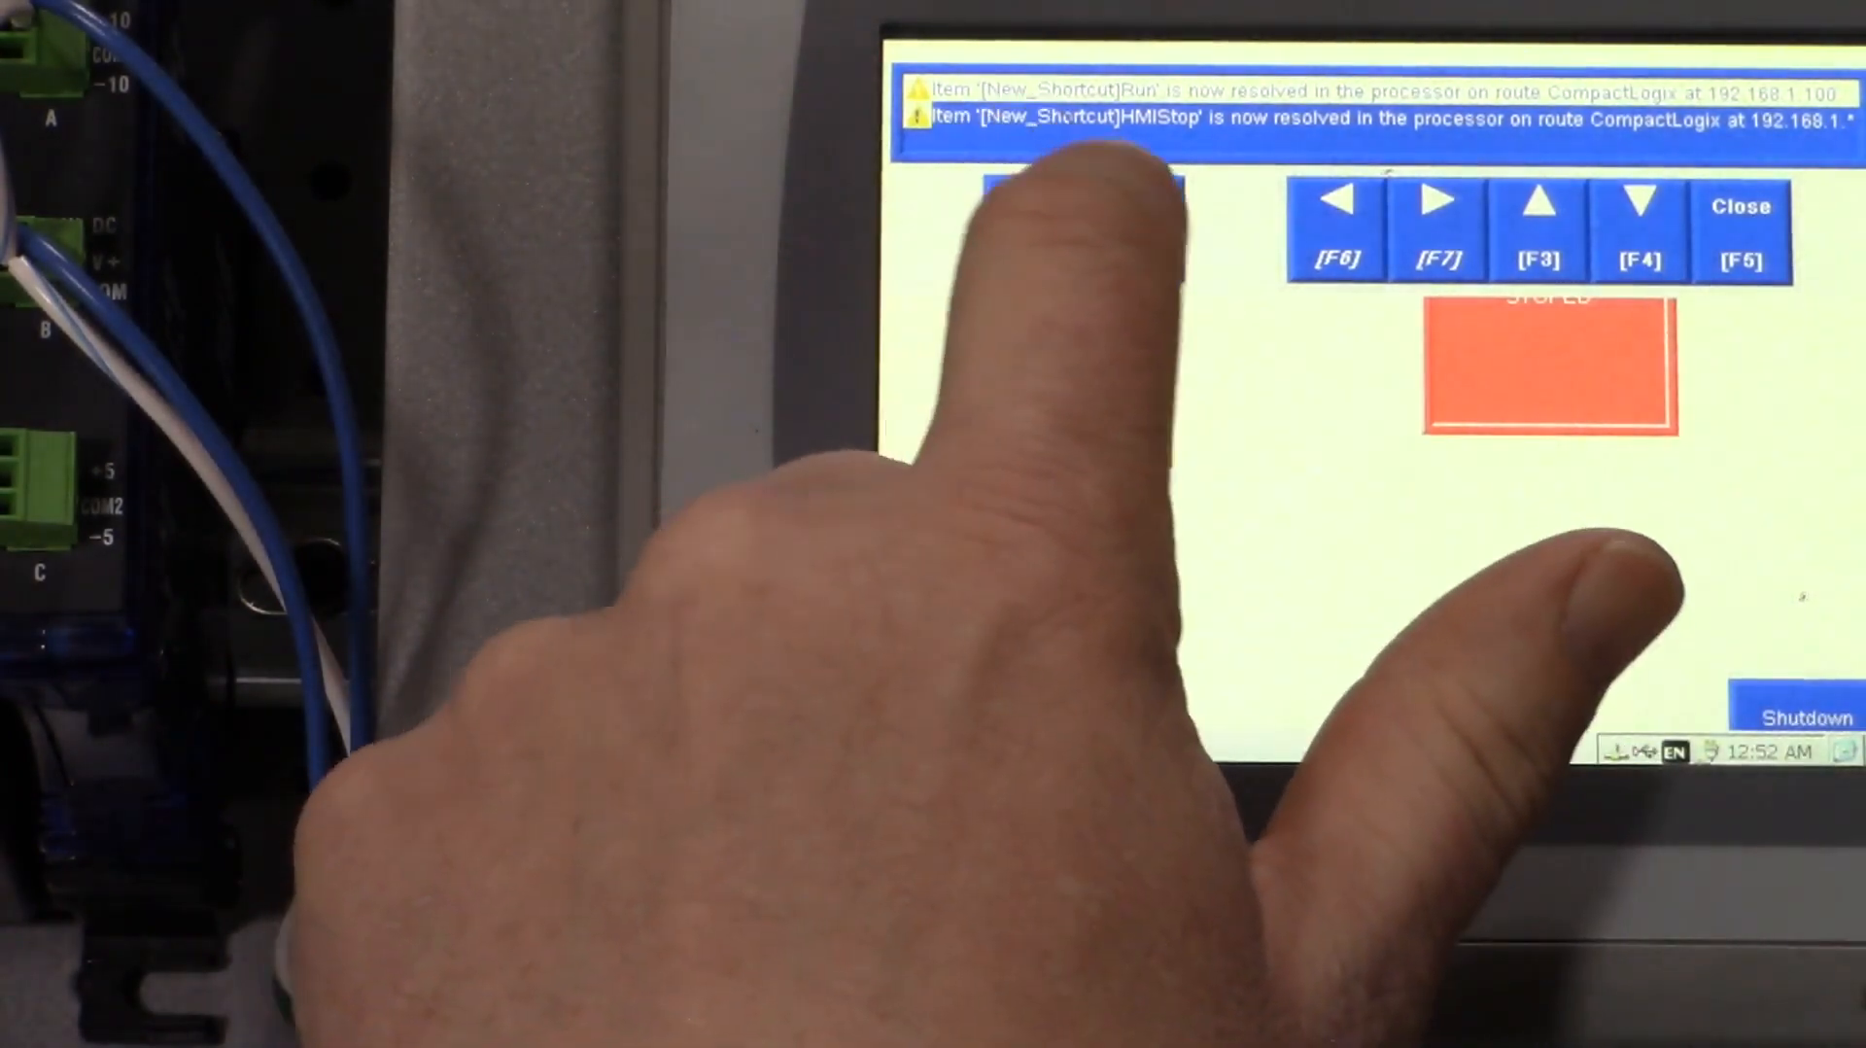
- Switch to the PanelView terminal, clear all diagnostics messages, and close the message display covering the MAIN screen
click(1134, 229)
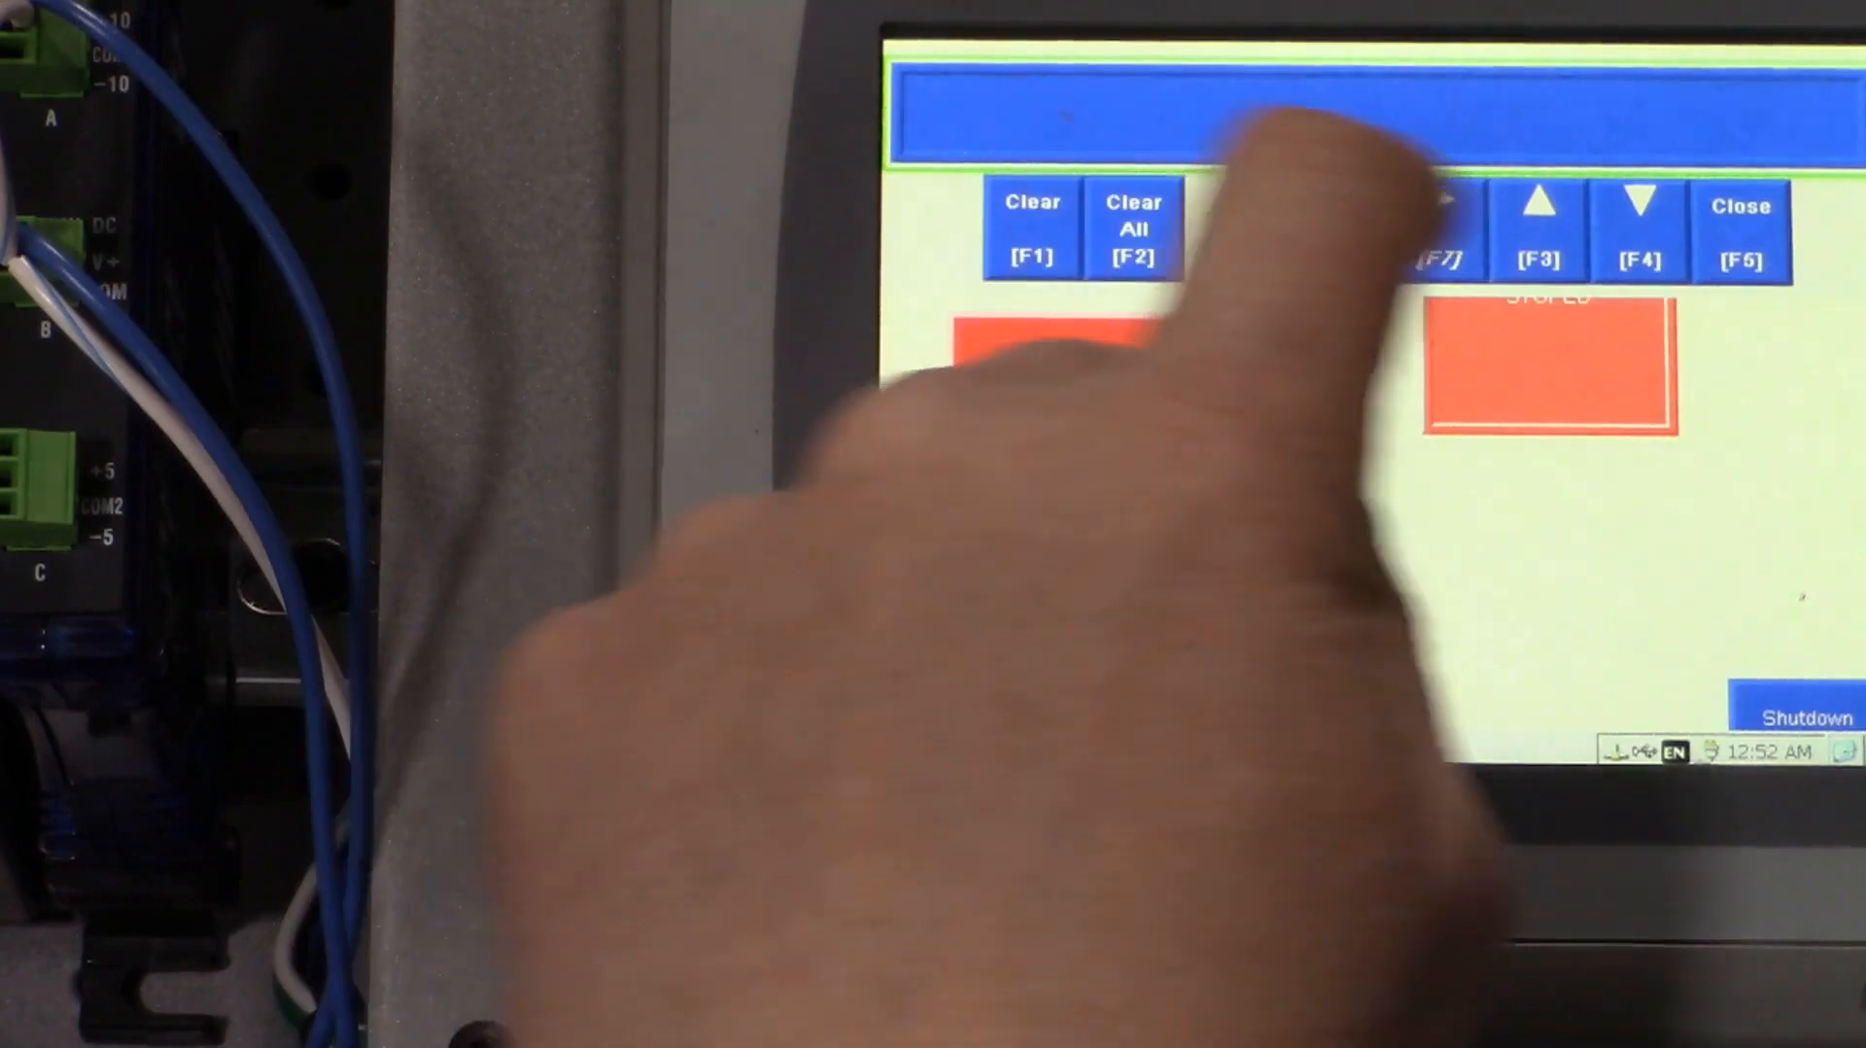
click(1741, 231)
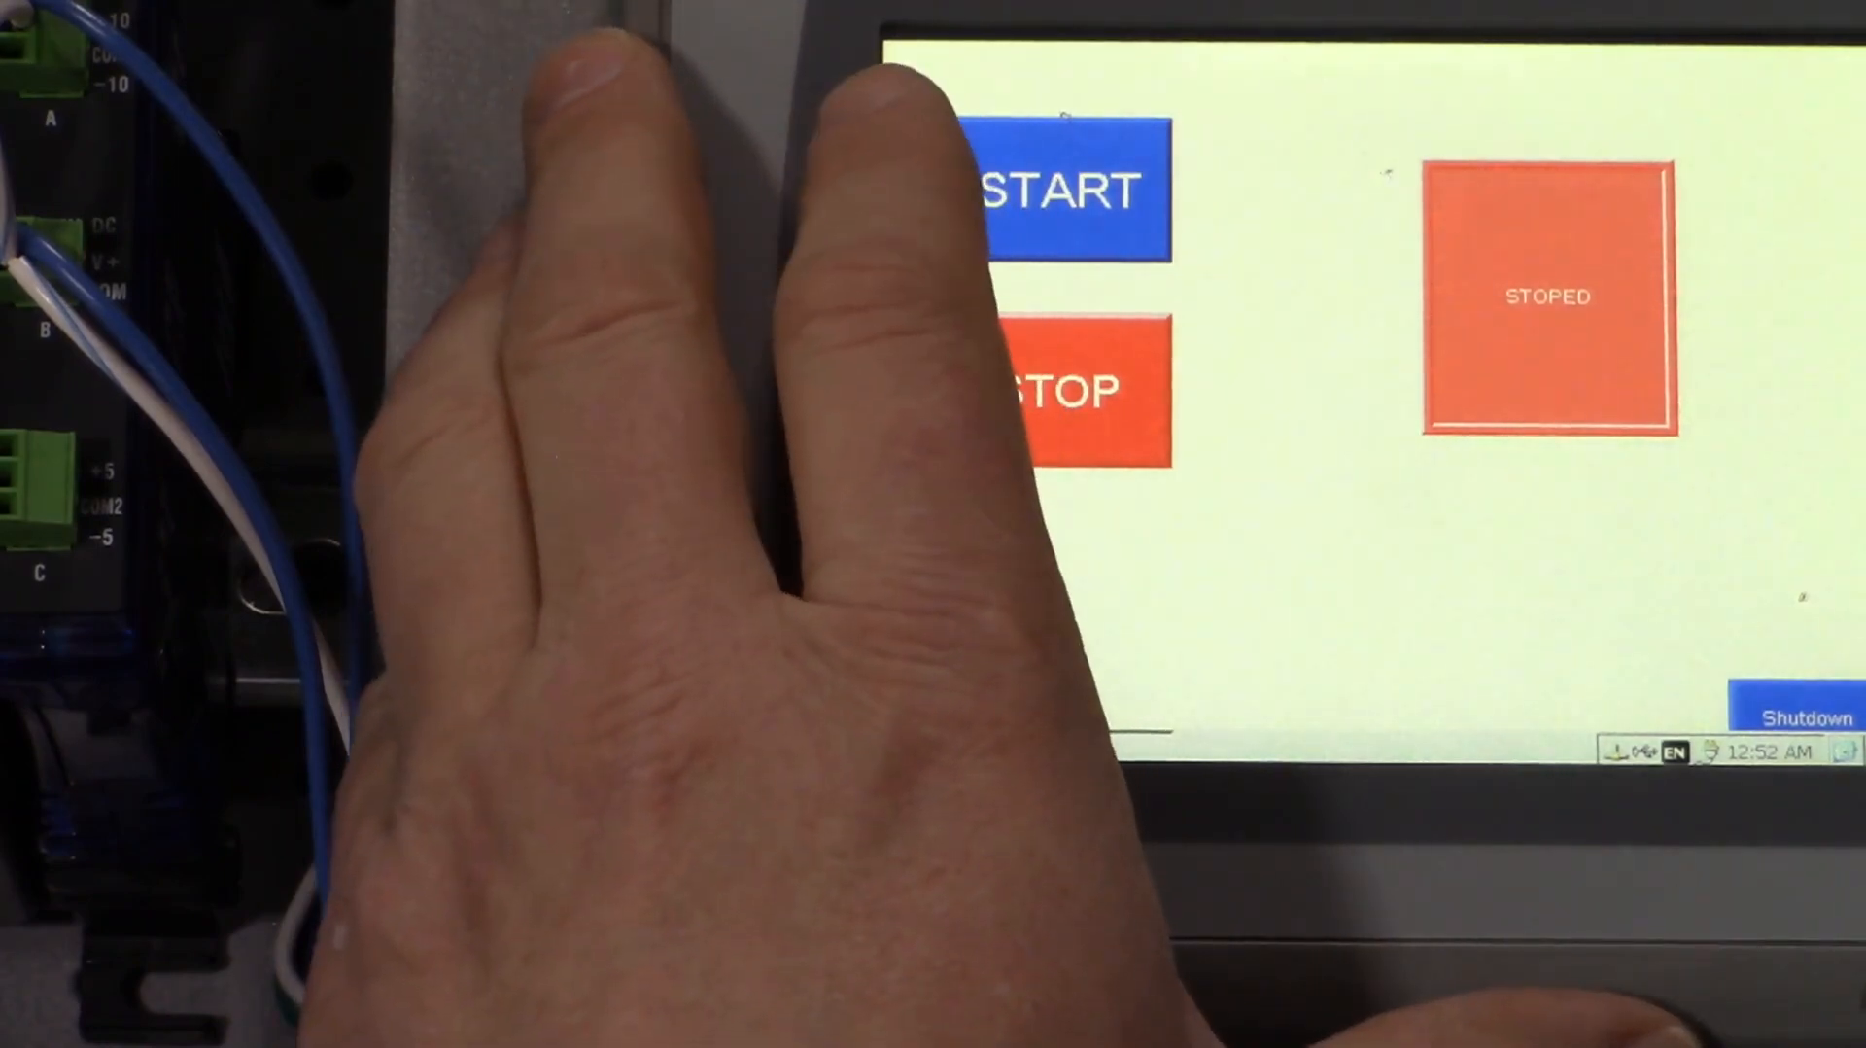
- Test the MAIN screen's START and STOP buttons by repeatedly starting and stopping the system, checking the status indicator's response each time
click(1084, 156)
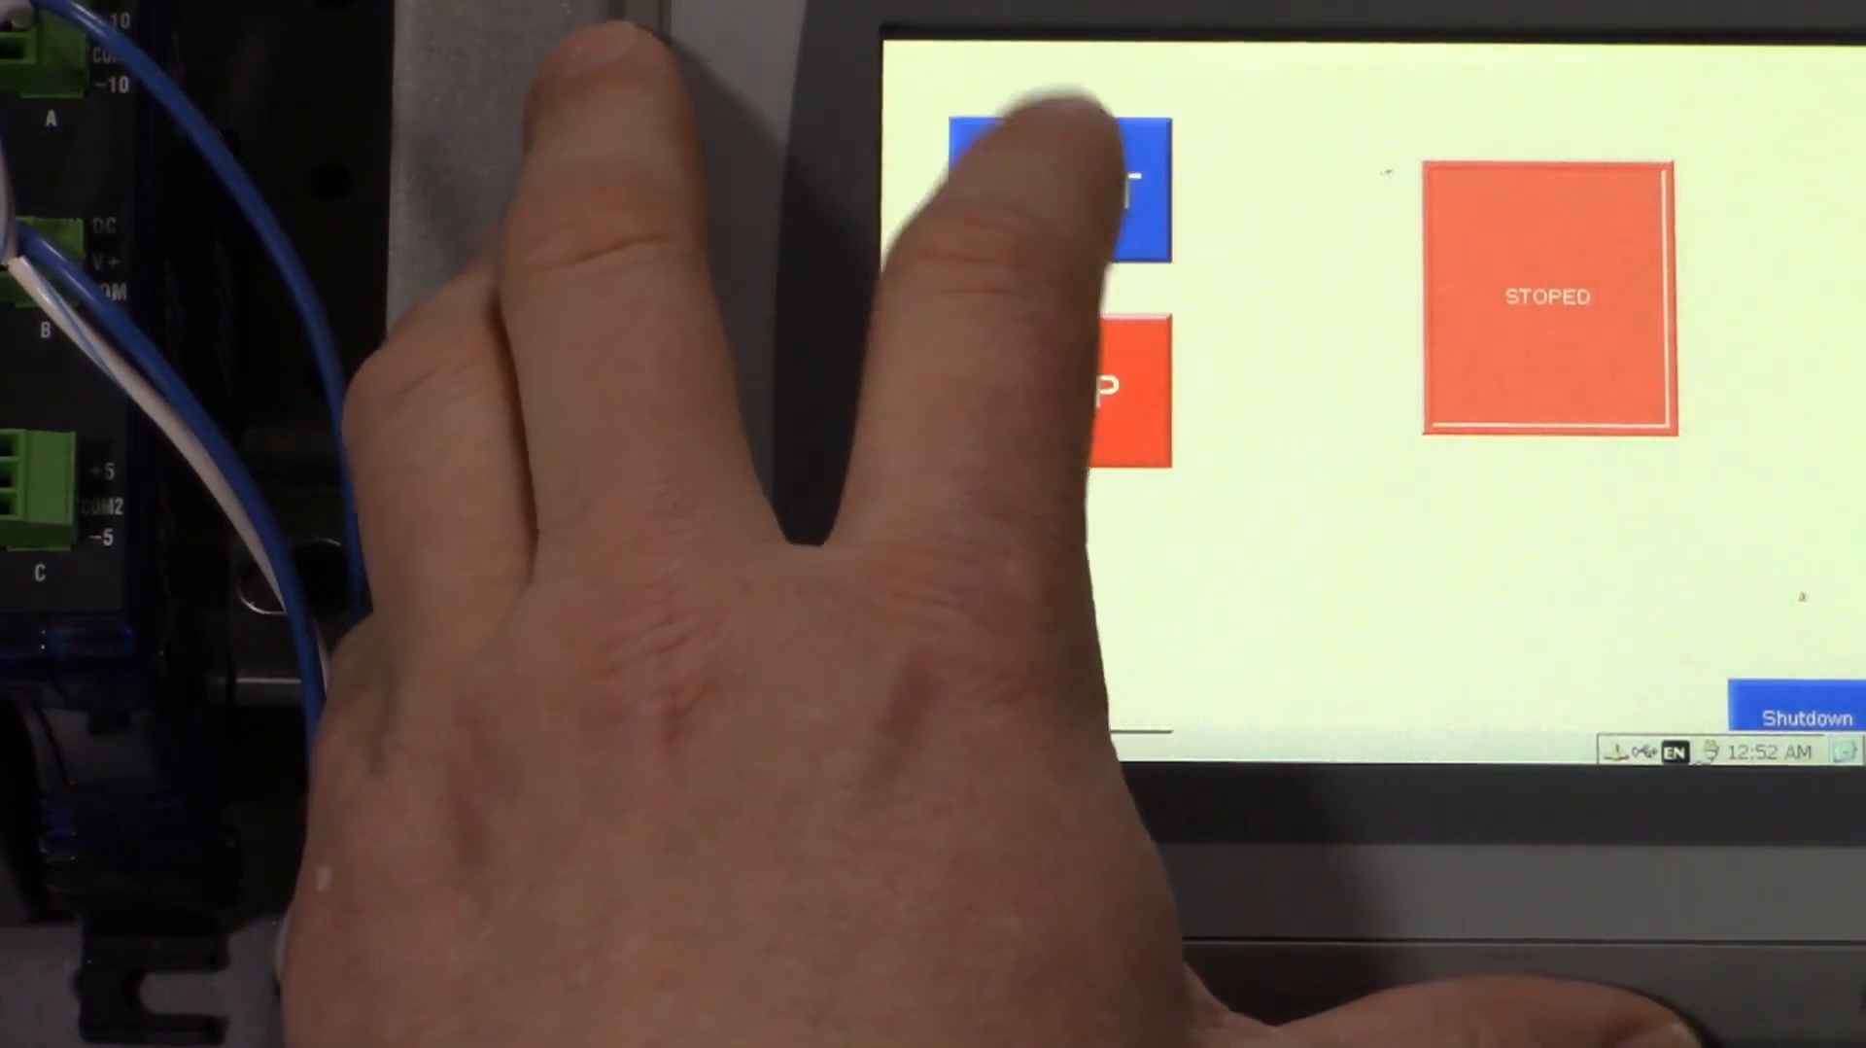
click(1064, 394)
click(1059, 155)
click(1064, 156)
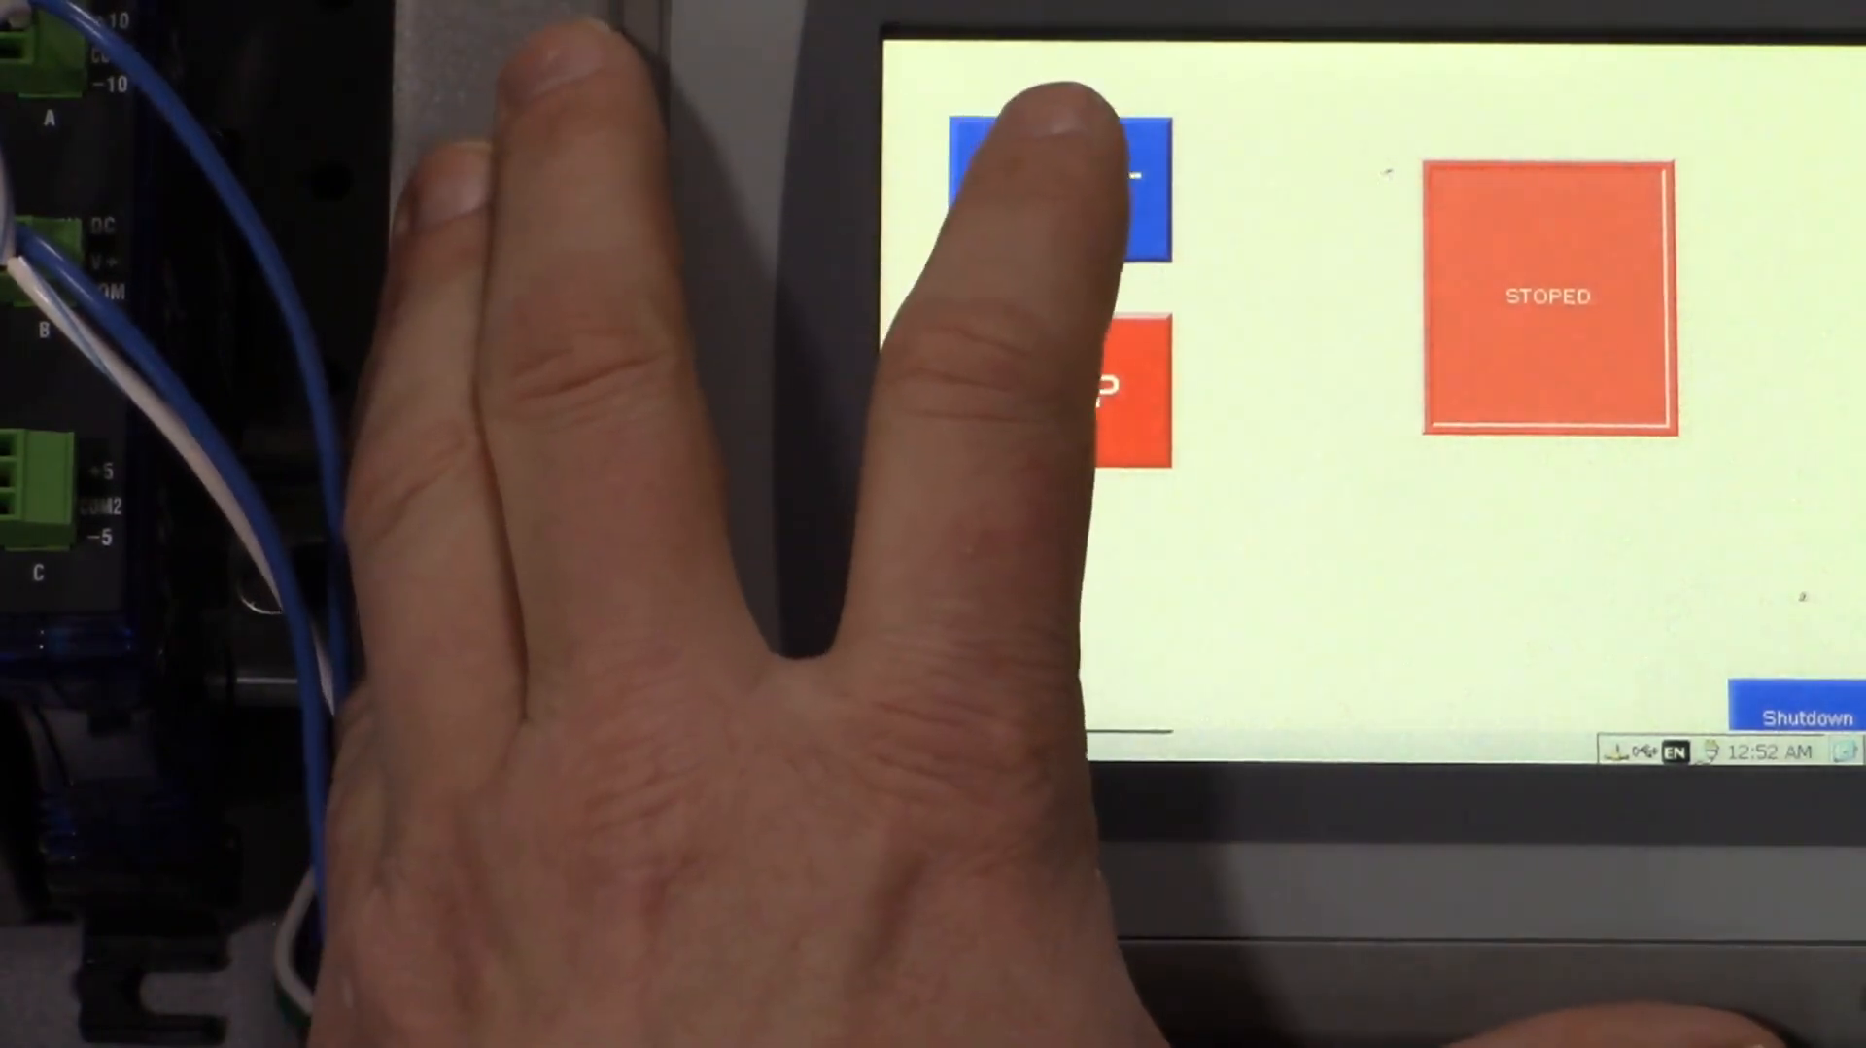
click(1070, 156)
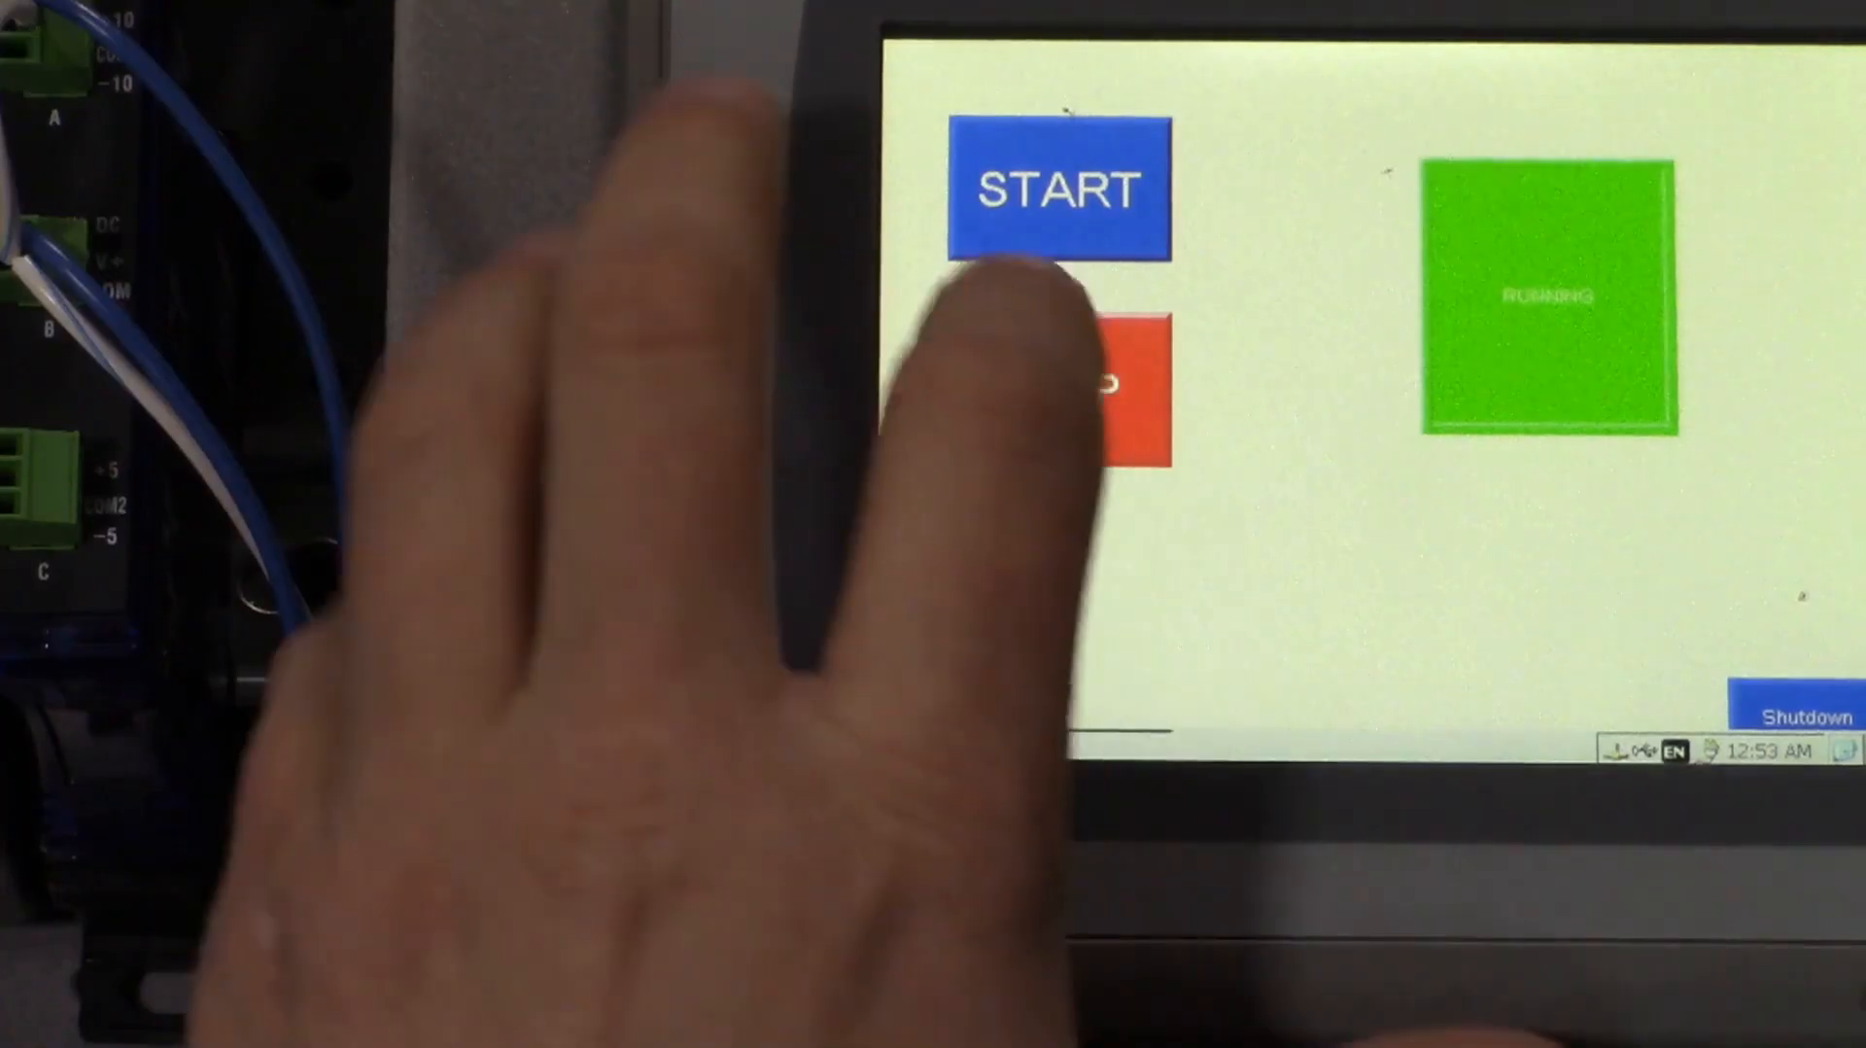
click(1060, 391)
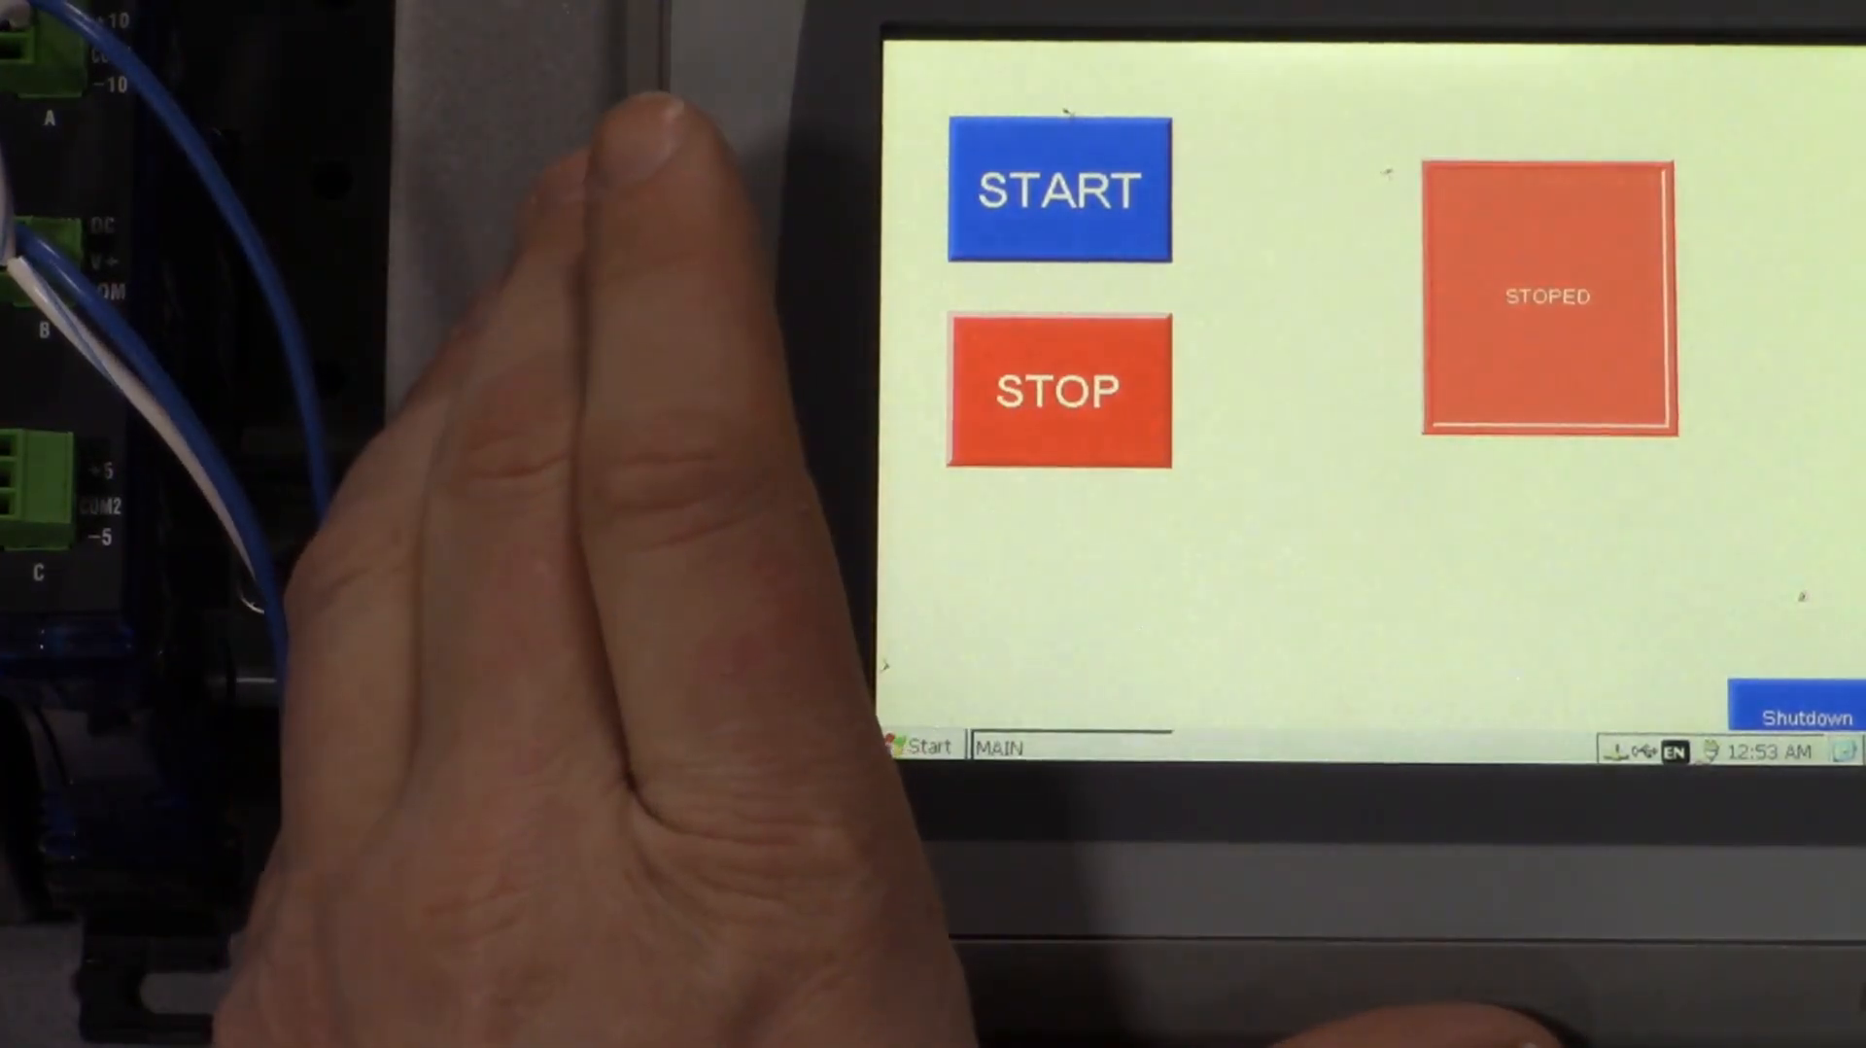
click(1098, 166)
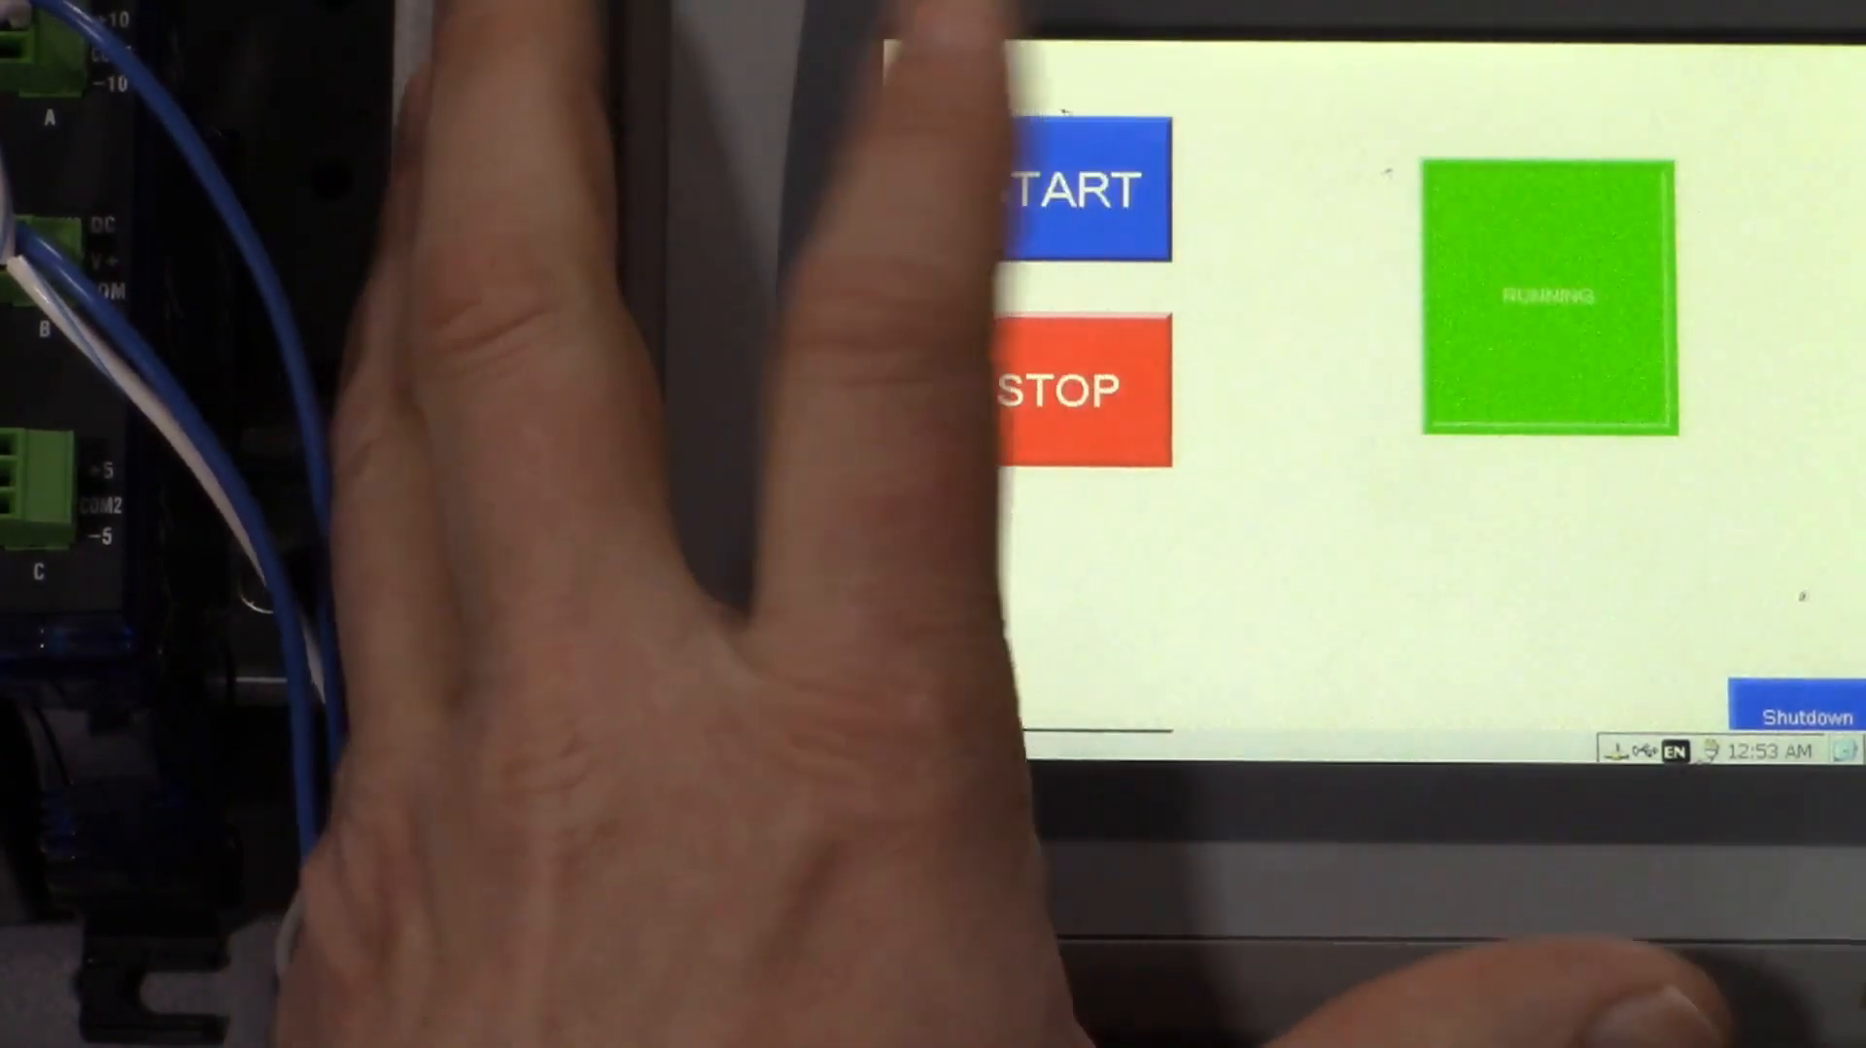
click(1088, 391)
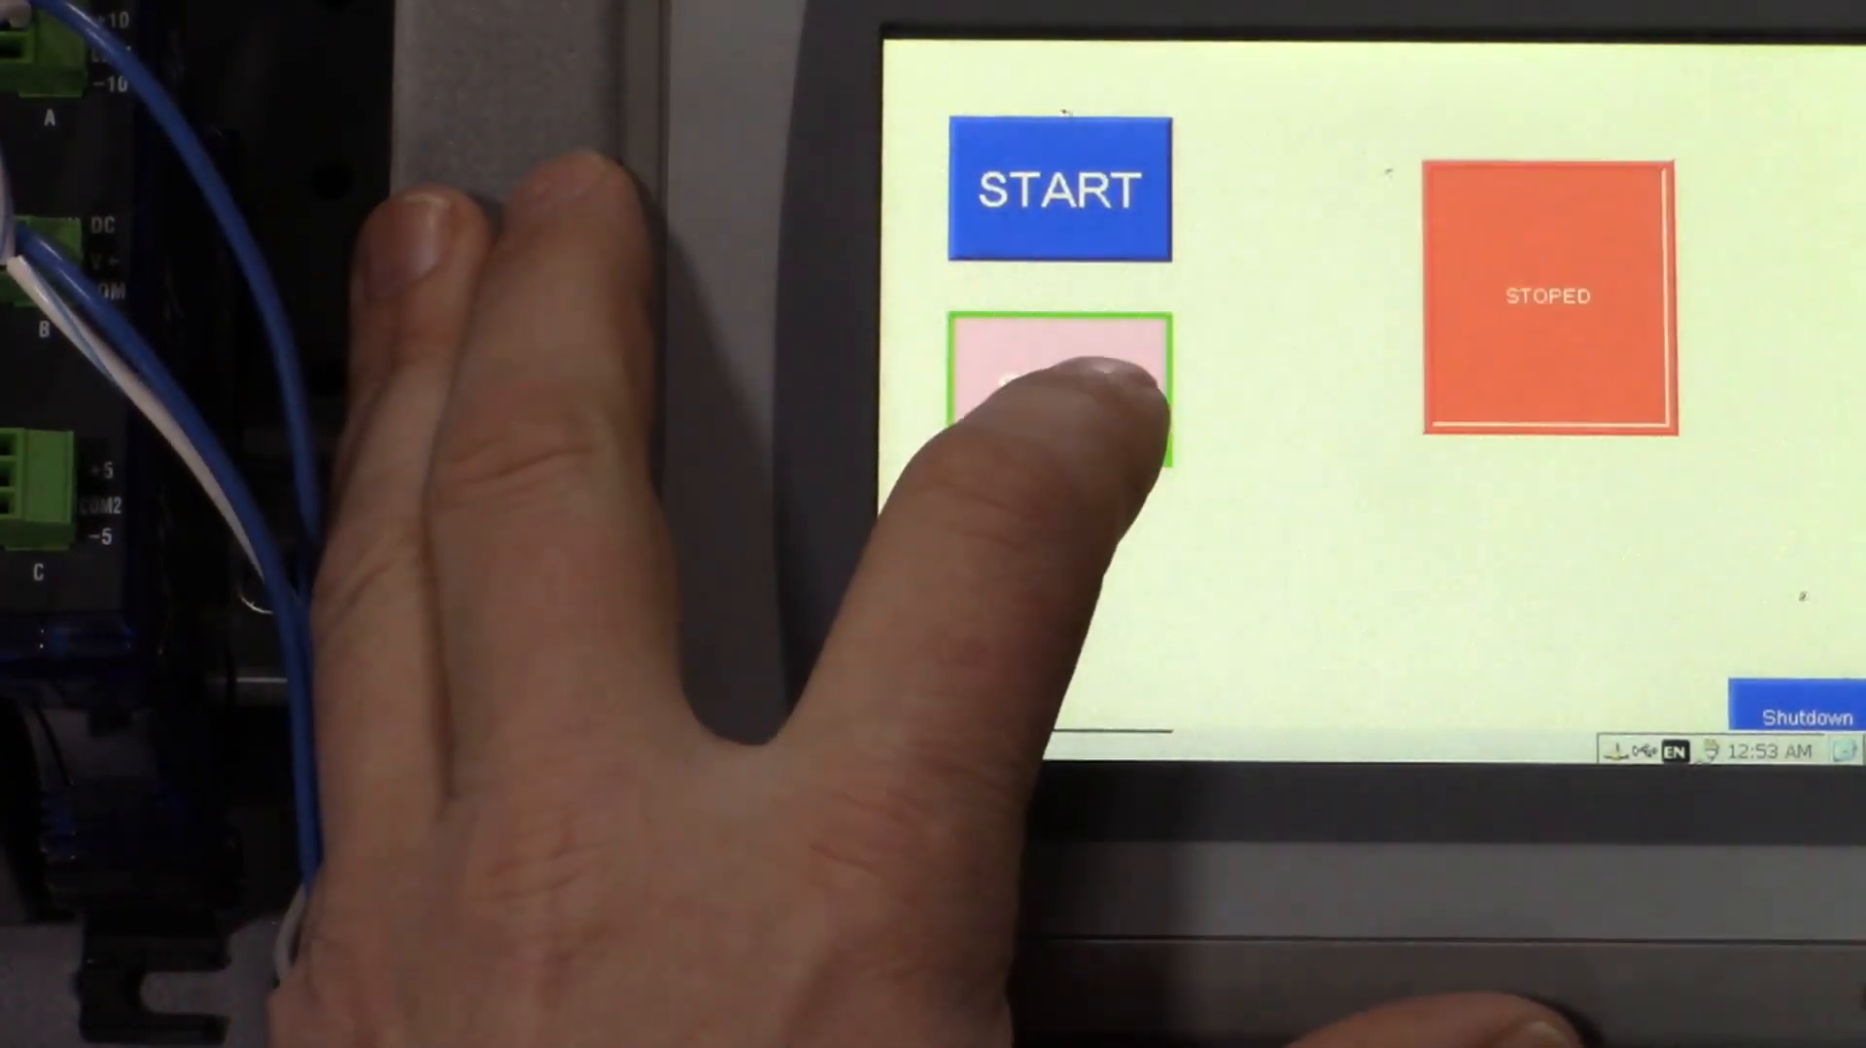